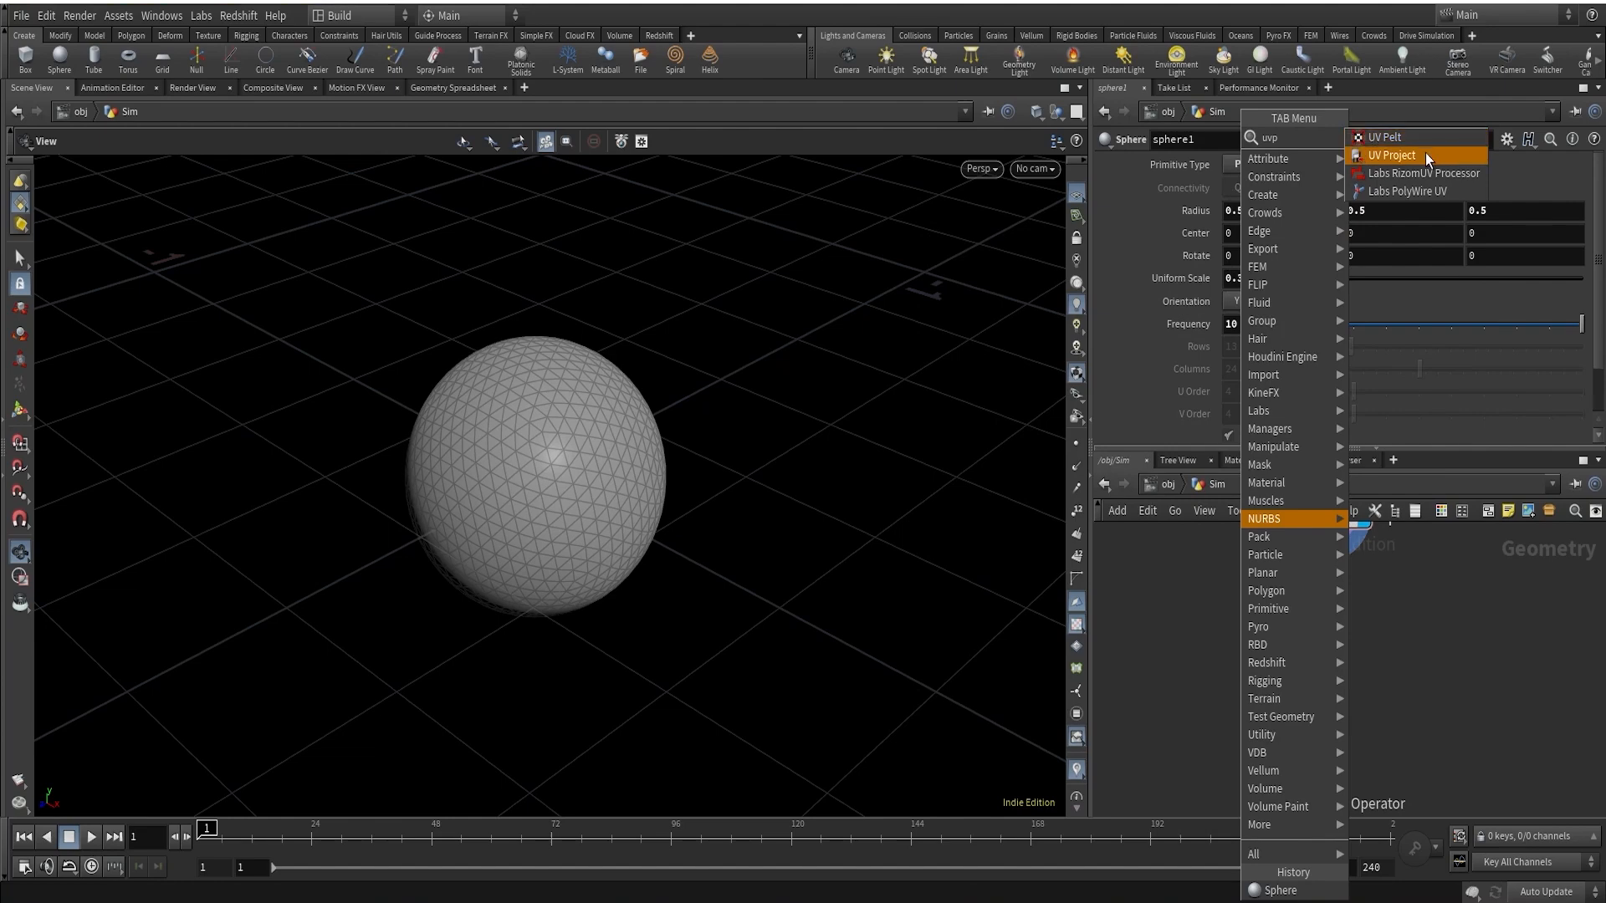
# Add a UV Project node after the sphere and display its result in the viewport
pyautogui.click(1425, 154)
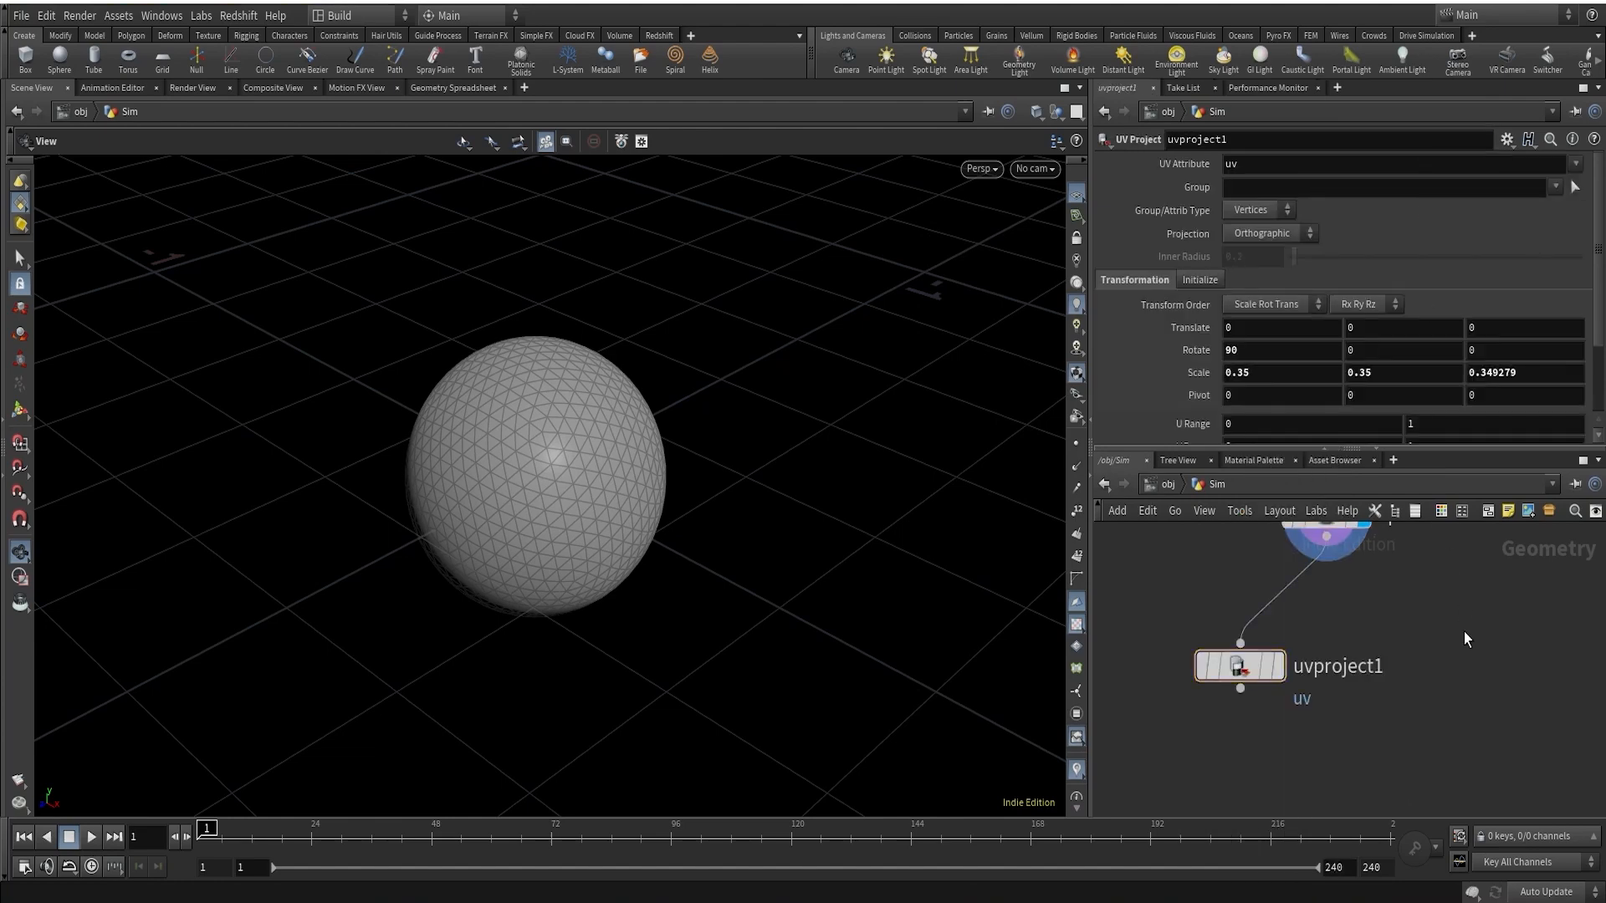
pyautogui.click(1277, 666)
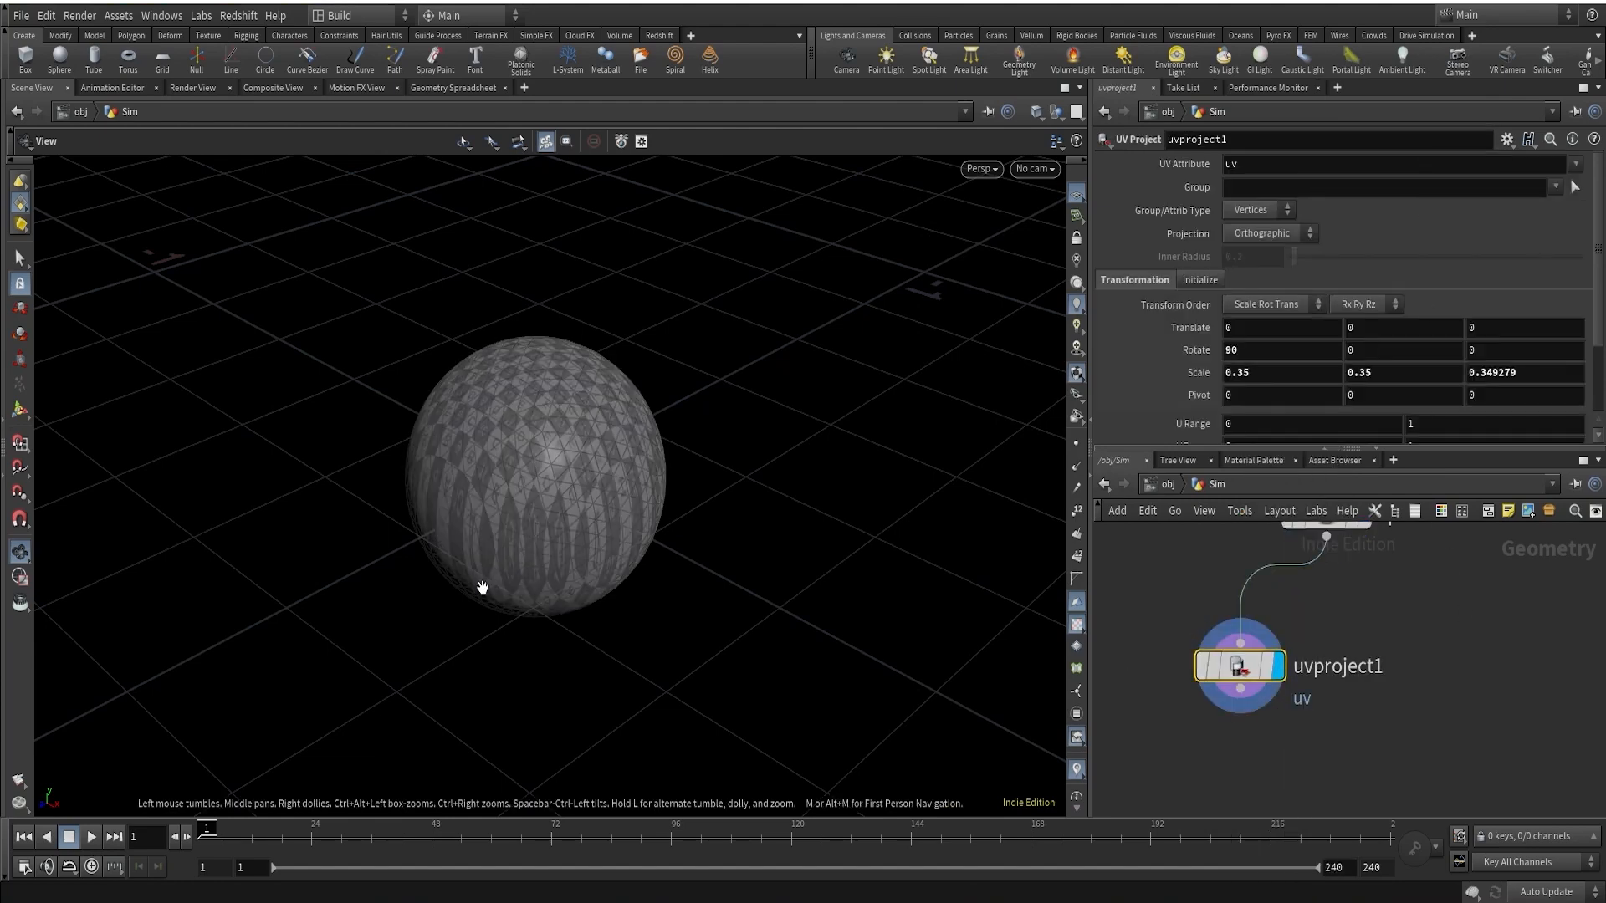
pyautogui.scroll(5, 606, 460)
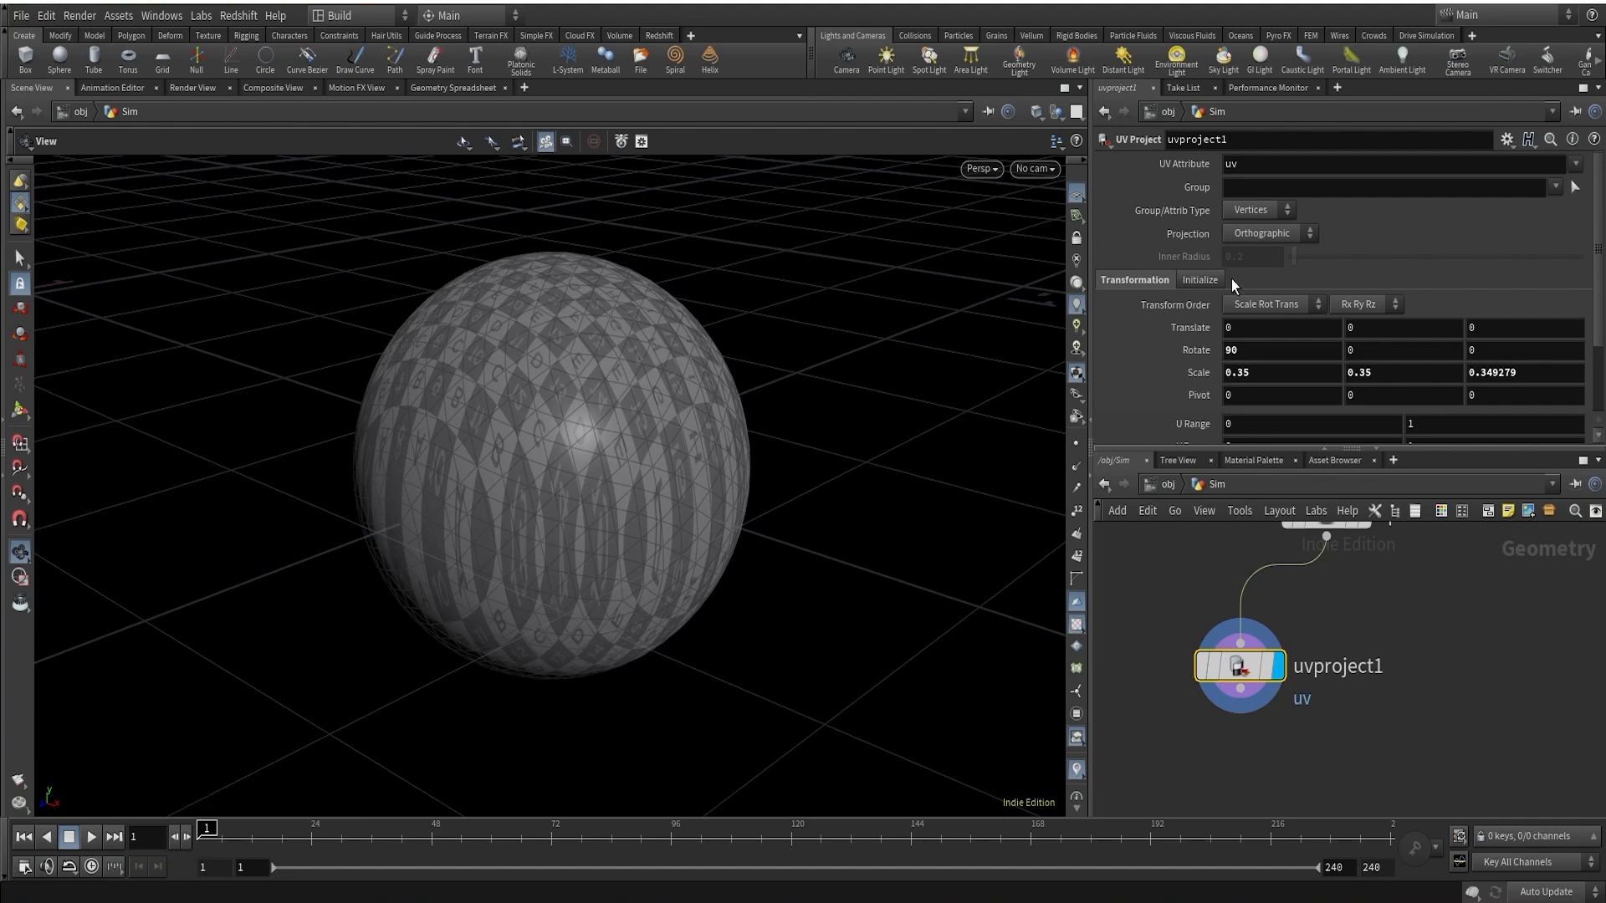
# Set the UV Project node's projection to Polar and its X rotation to 0
pyautogui.click(1254, 234)
pyautogui.click(1256, 266)
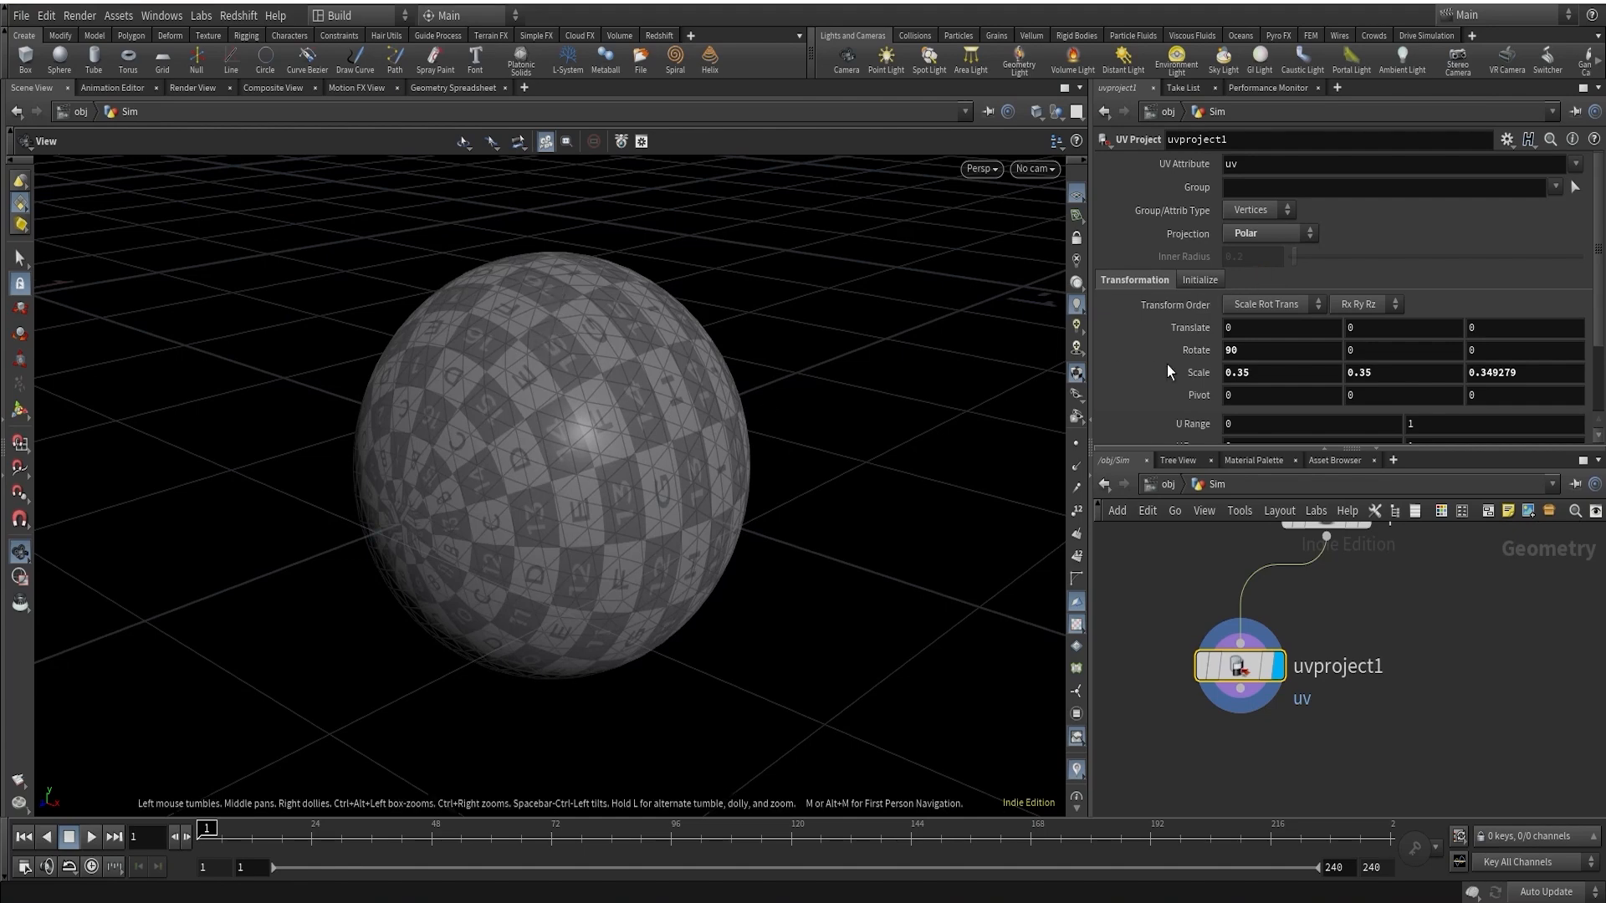
pyautogui.write('0')
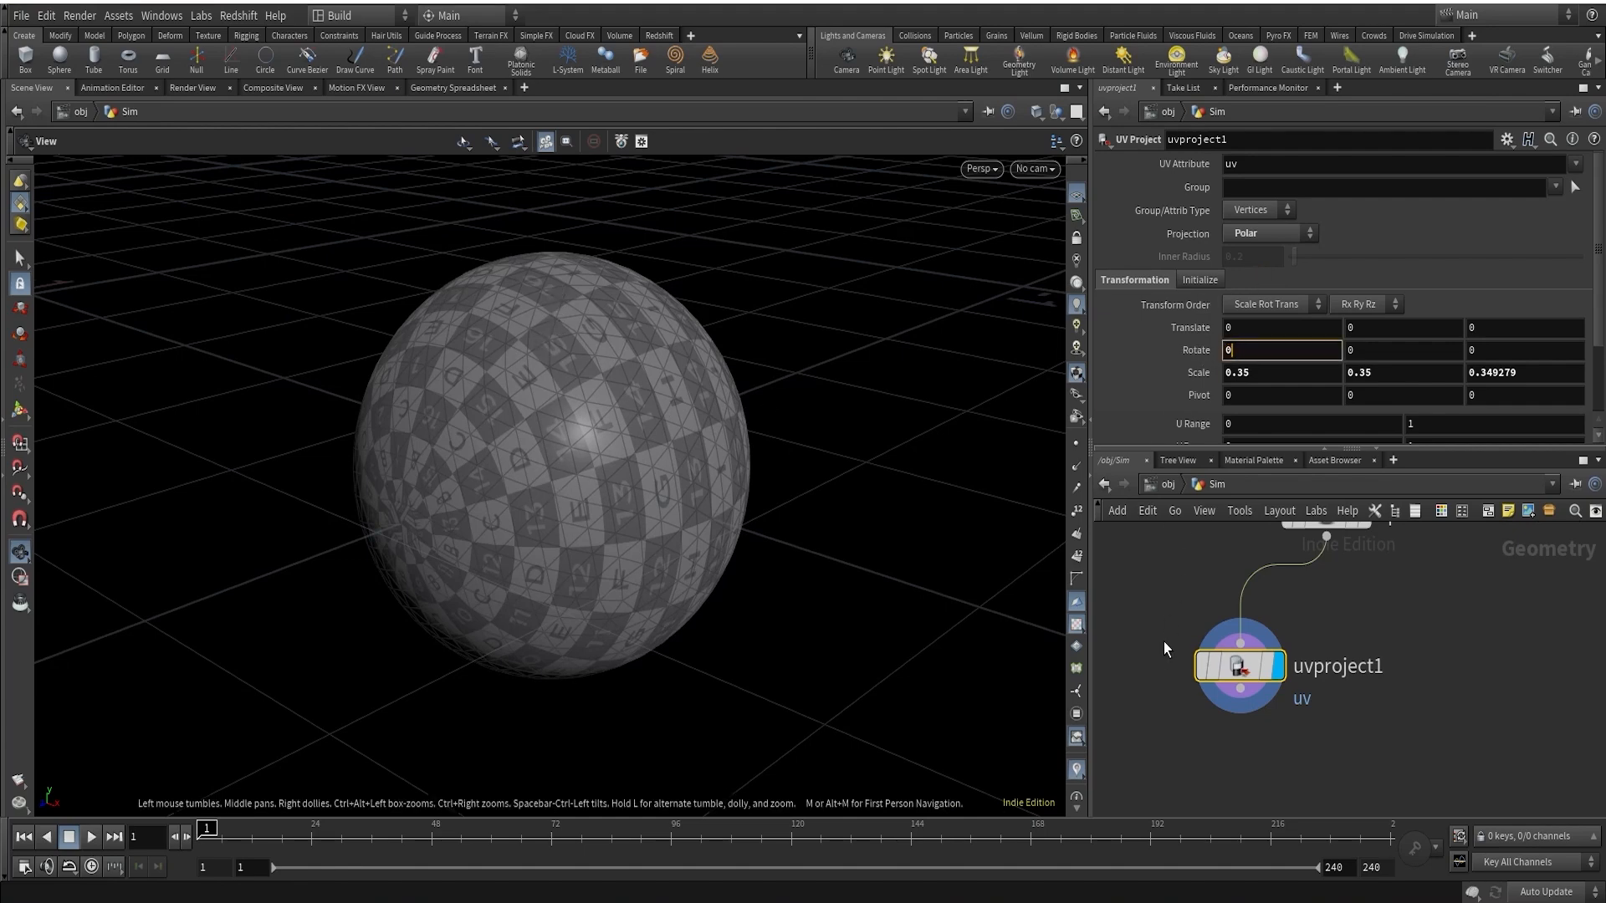
pyautogui.click(1133, 664)
# Add a UV Layout node after the UV Project node and display its result
pyautogui.moveTo(1240, 688); pyautogui.dragTo(1339, 769)
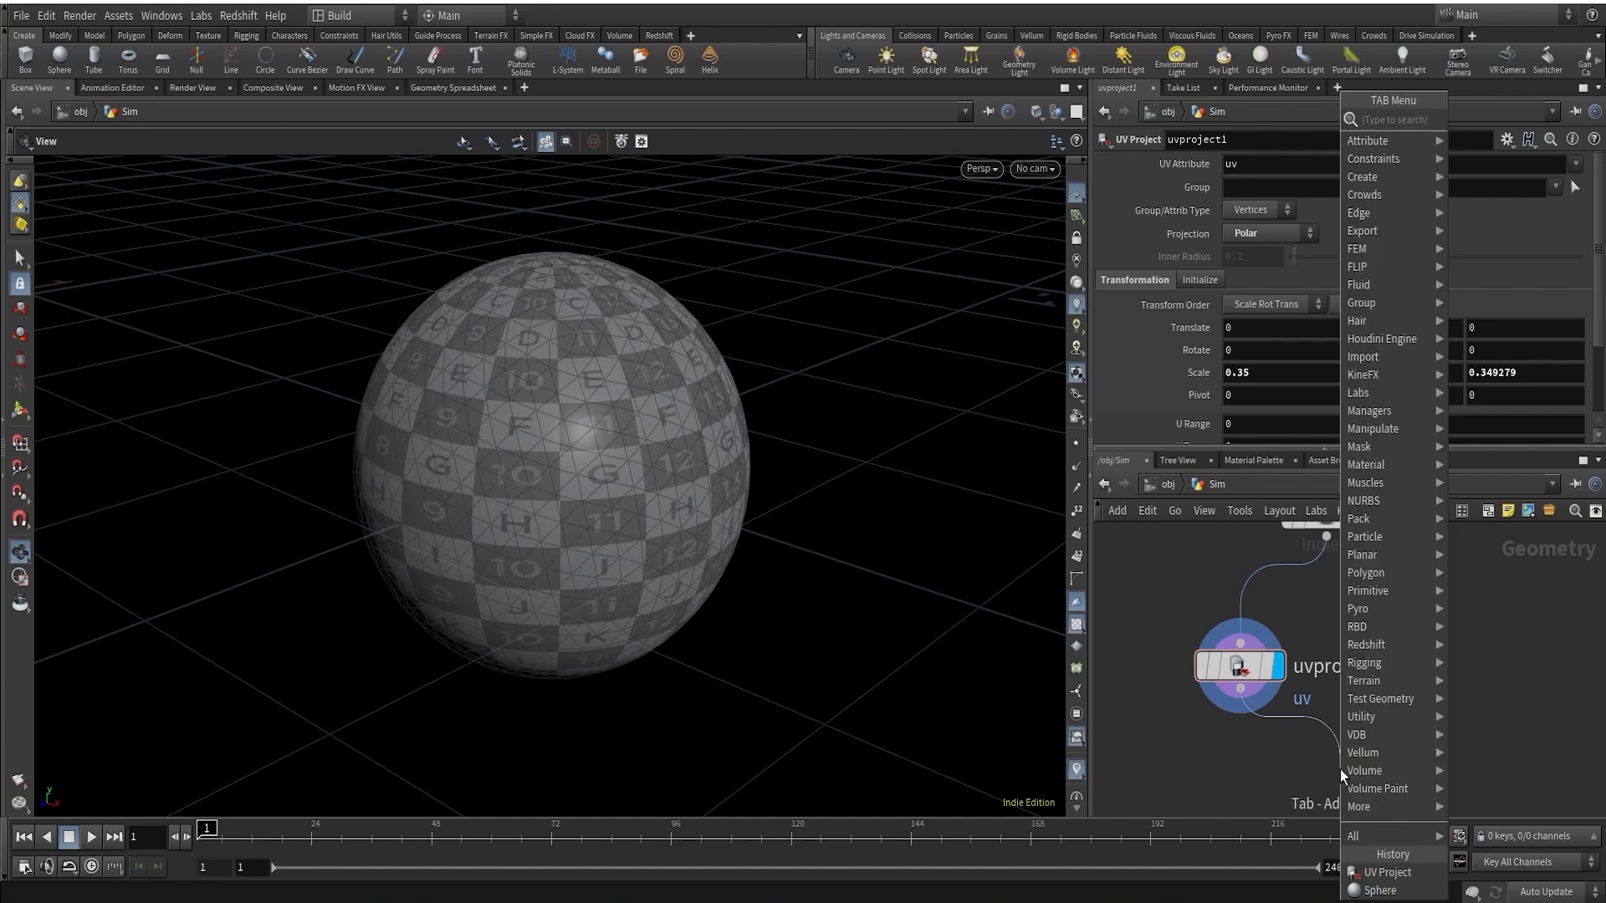
pyautogui.write('uv')
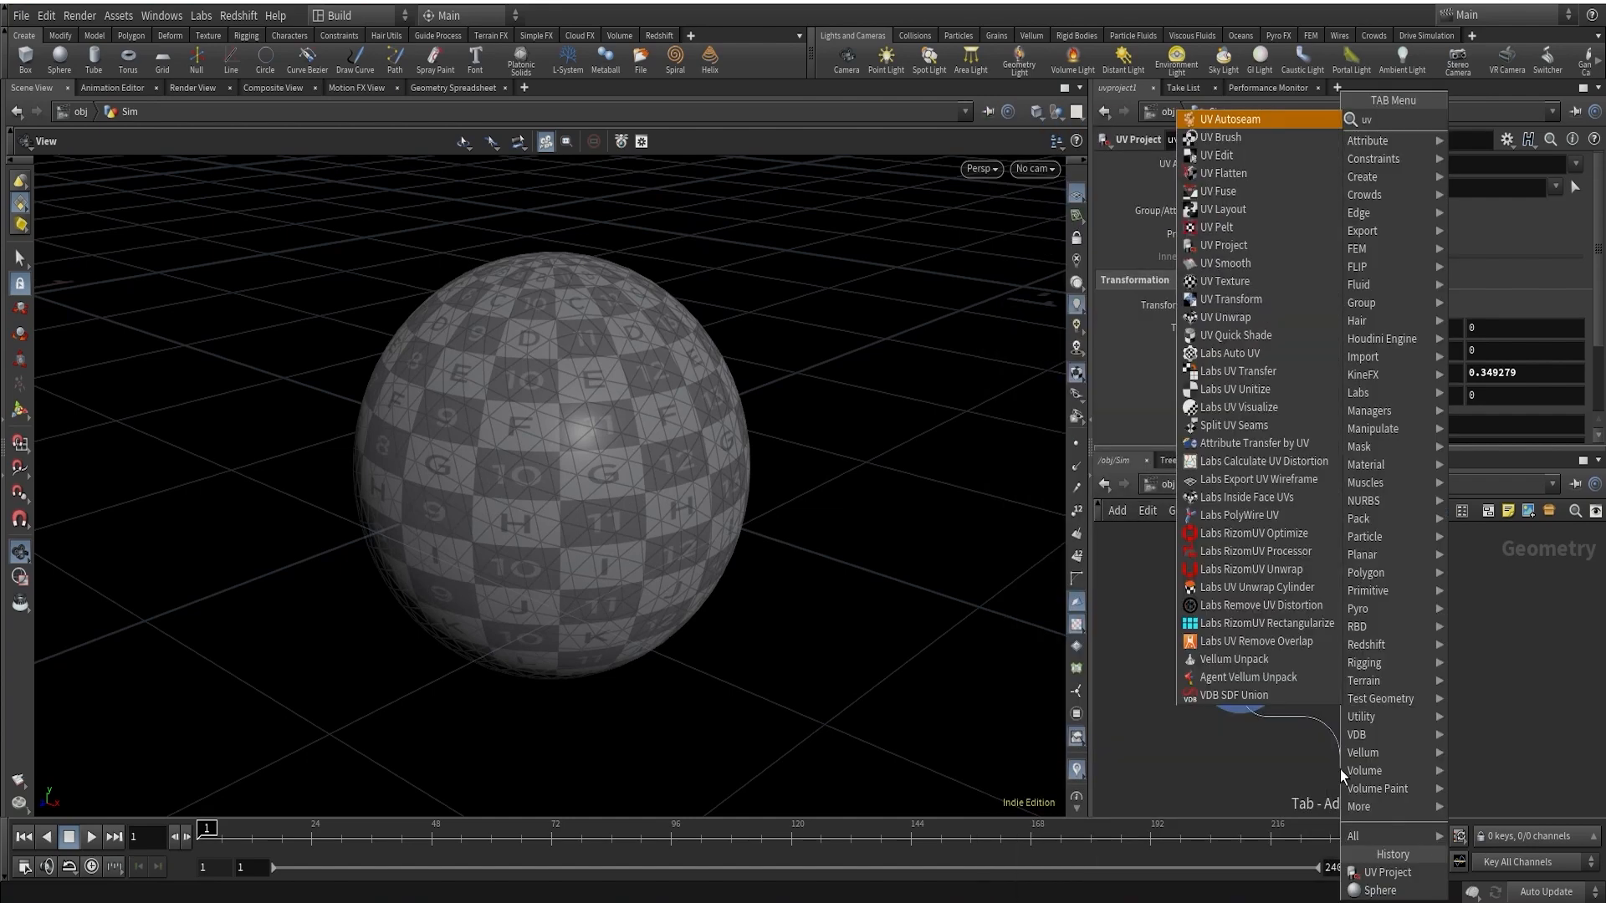
pyautogui.write('lay')
pyautogui.press('Return')
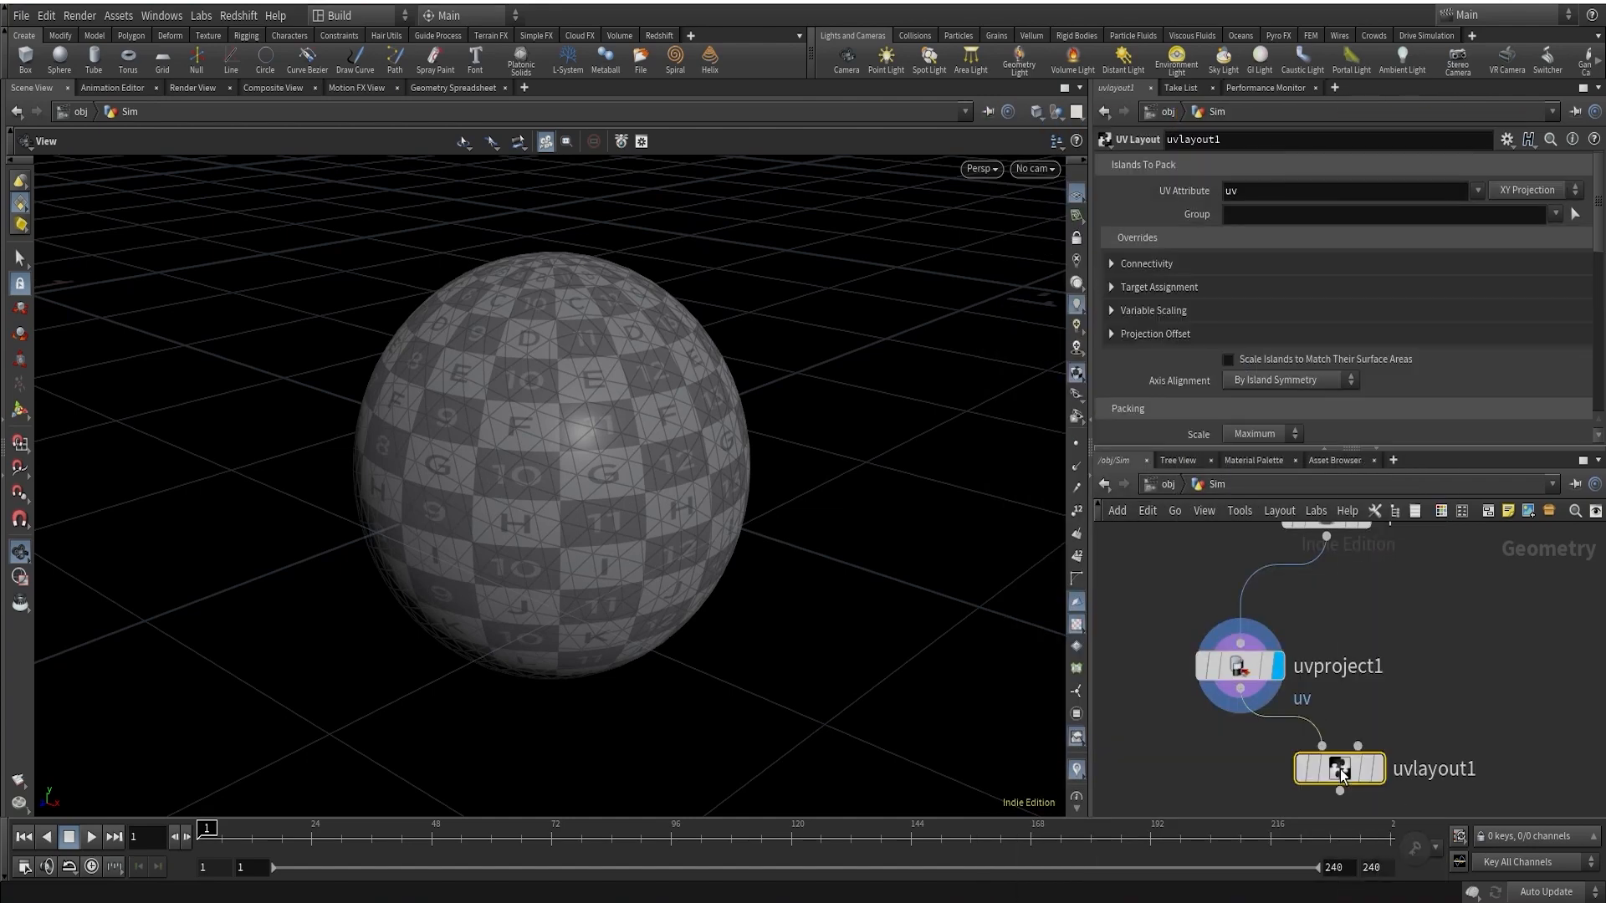
pyautogui.click(1368, 653)
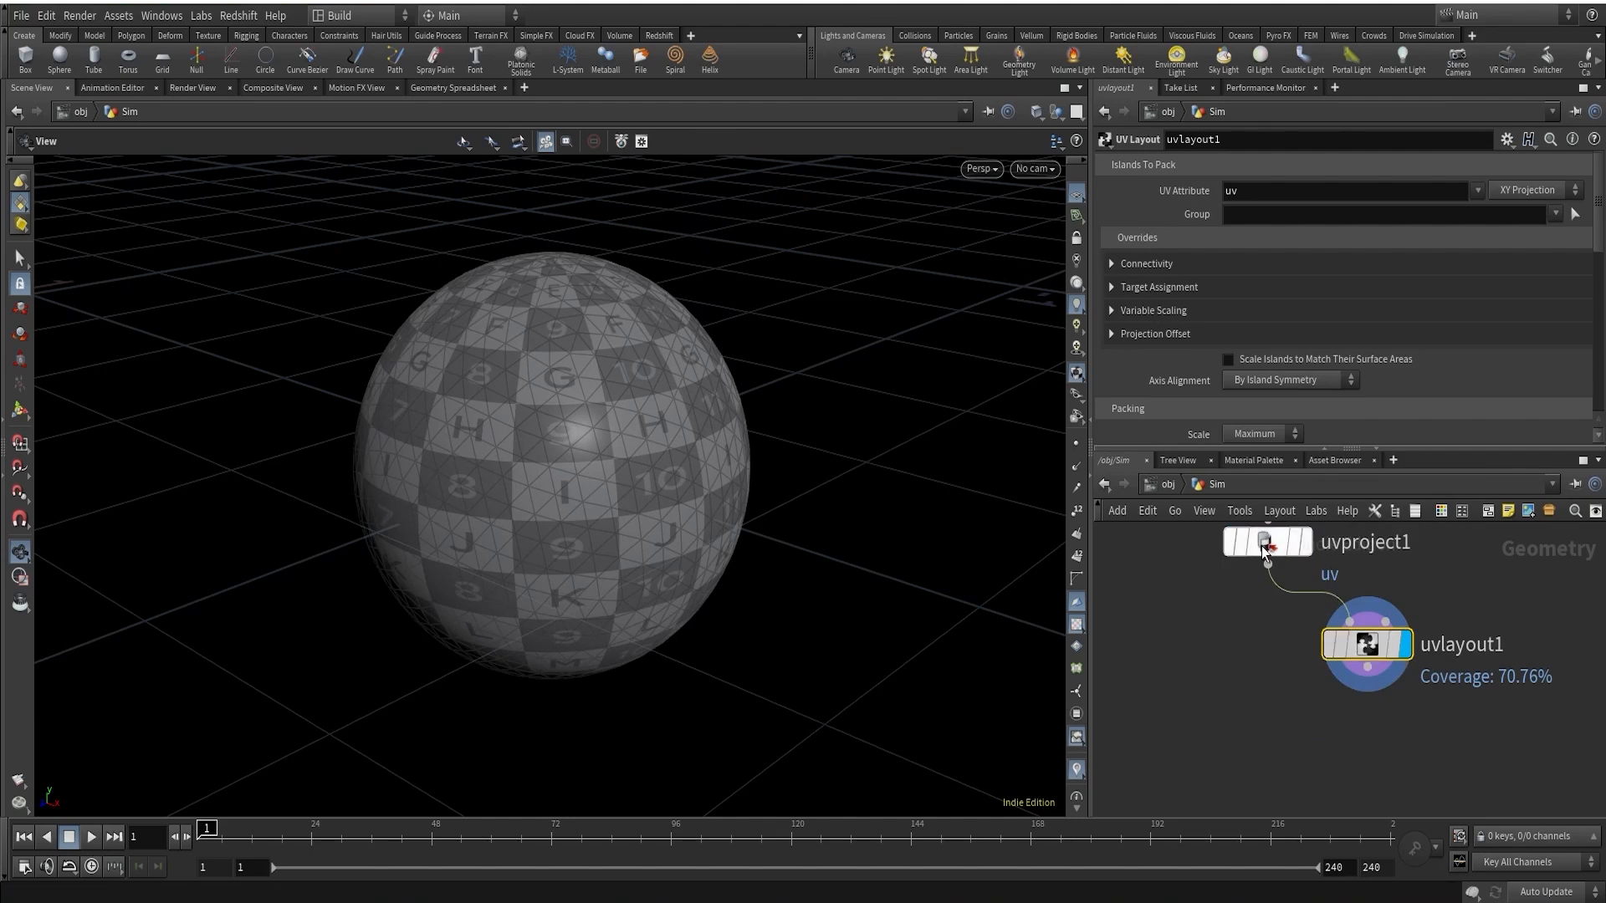
# Set the size of the UV Layout node's target rectangle to 1.1 by 1.1
pyautogui.scroll(-9, 1218, 400)
pyautogui.scroll(-1, 1171, 353)
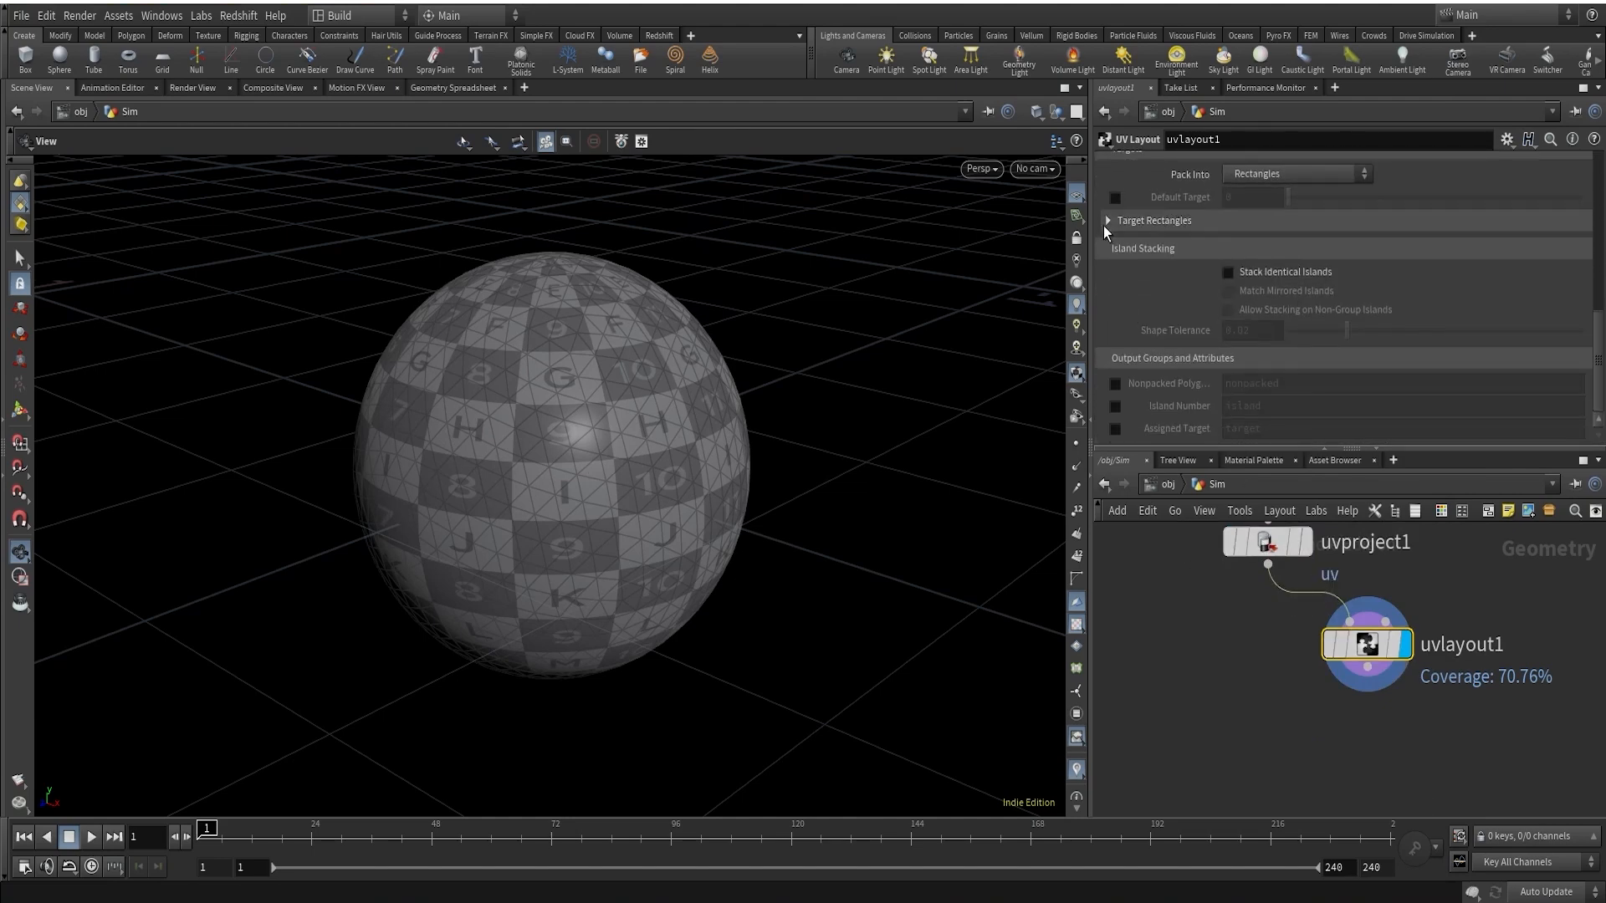
pyautogui.click(1106, 222)
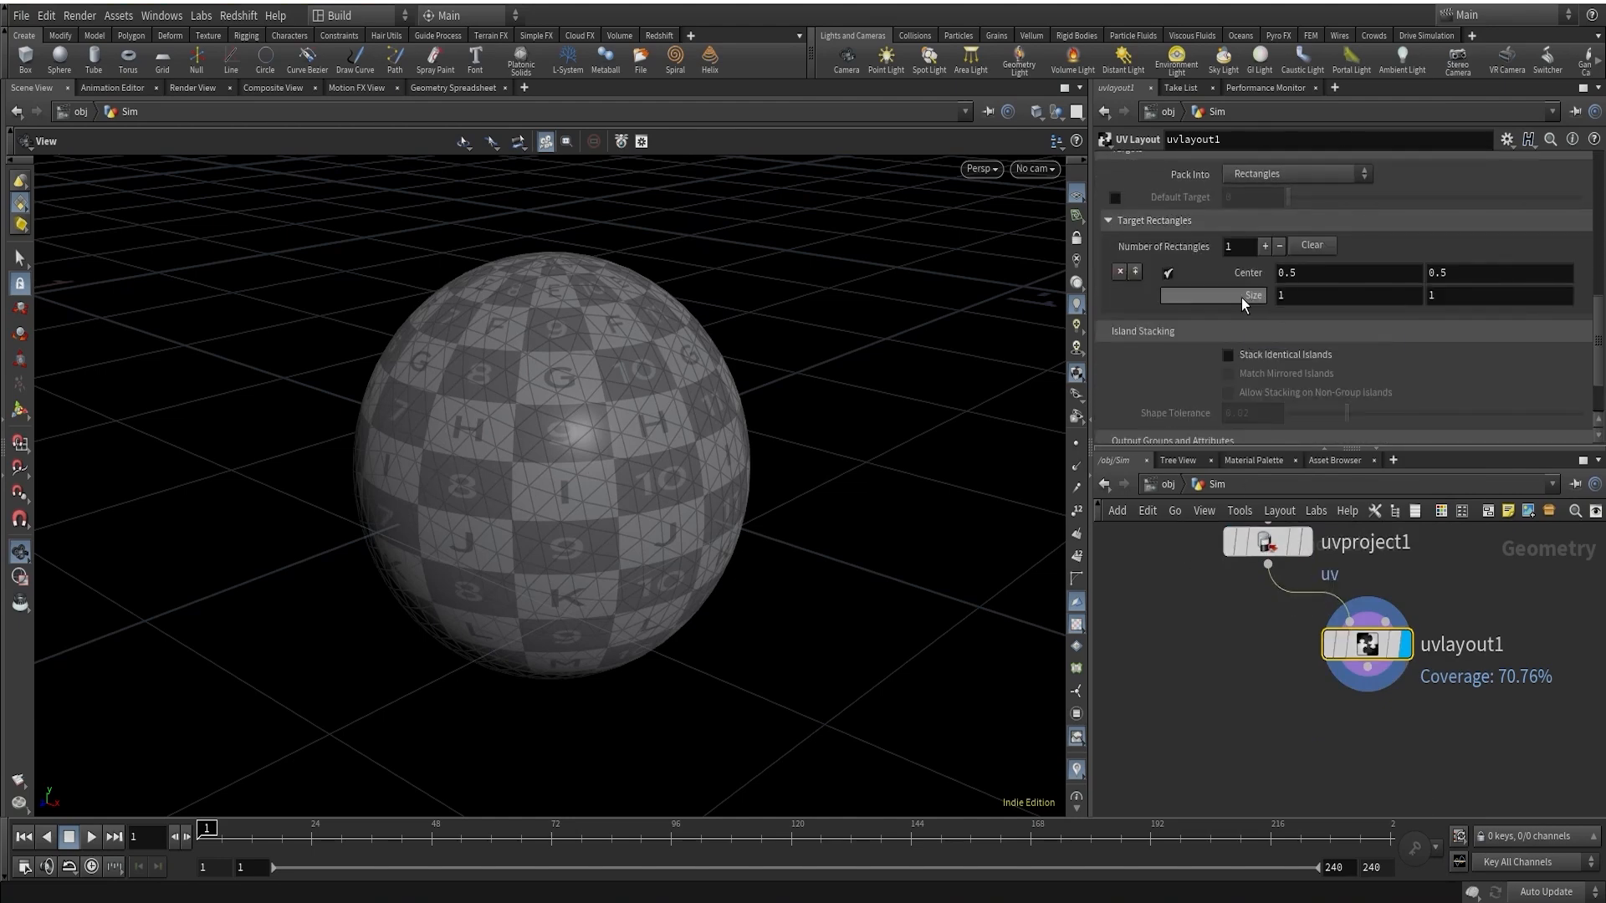
pyautogui.moveTo(1243, 299)
pyautogui.mouseDown(button='middle')
pyautogui.moveTo(1196, 299)
pyautogui.moveTo(1254, 311)
pyautogui.mouseUp(button='middle')
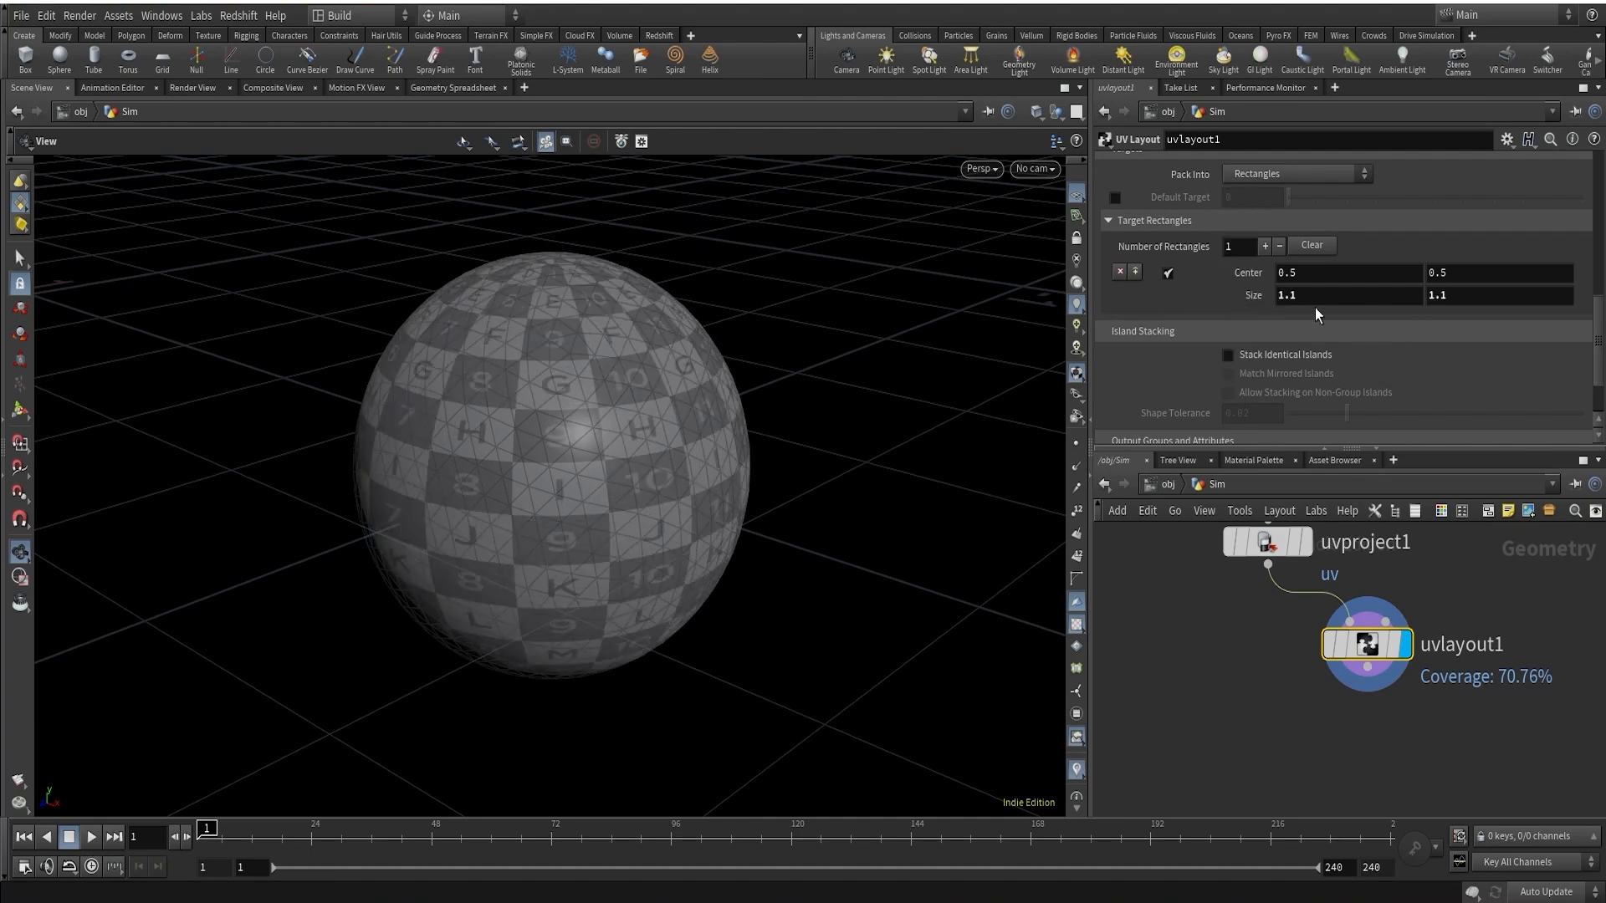
# Add a Null node after the UV Layout node and make it the displayed node
pyautogui.moveTo(1436, 713); pyautogui.dragTo(1501, 630, button='middle')
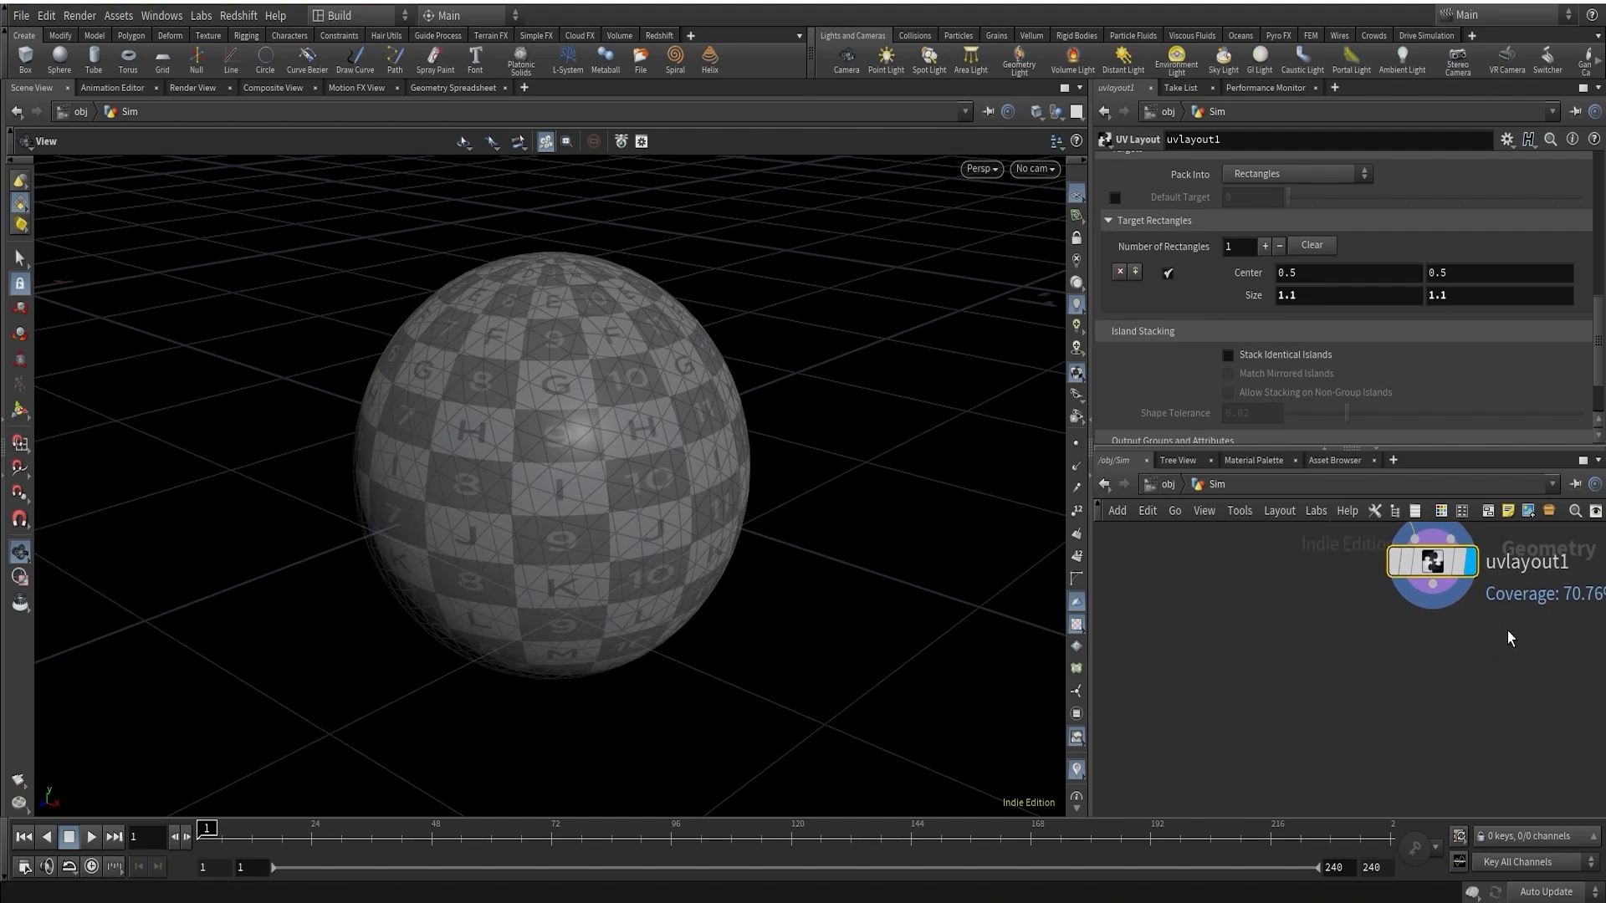
pyautogui.press('Tab')
pyautogui.write('null')
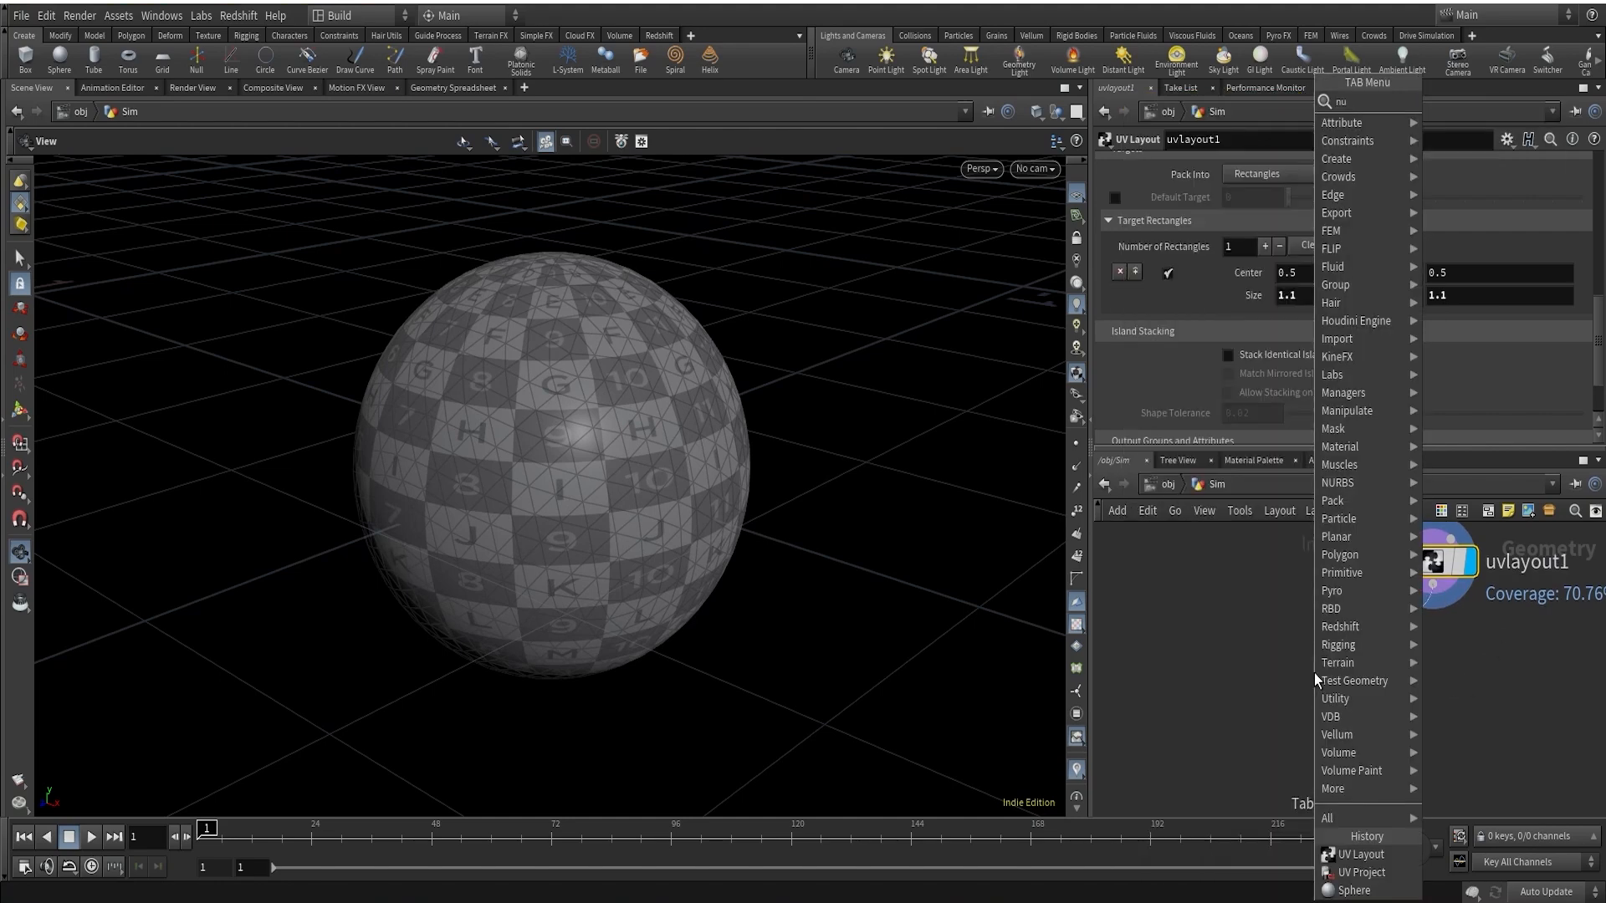
pyautogui.press('Return')
pyautogui.click(1361, 622)
# Rename the Null node as Base_SPHERE_OUT
pyautogui.doubleClick(1376, 676)
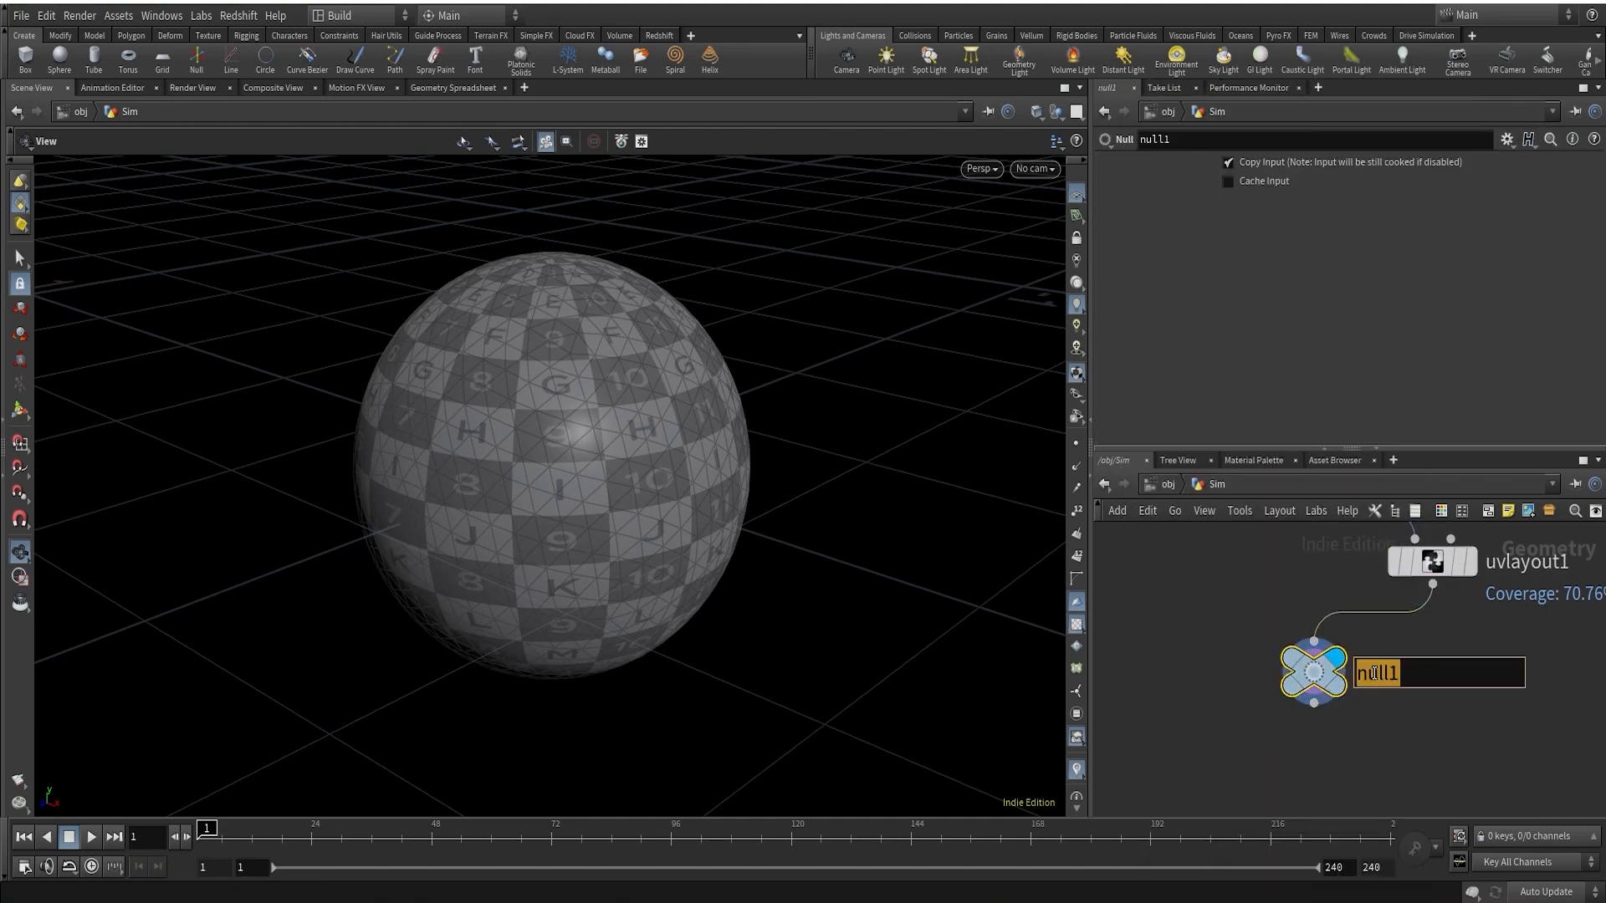
pyautogui.write('Base_SPHE')
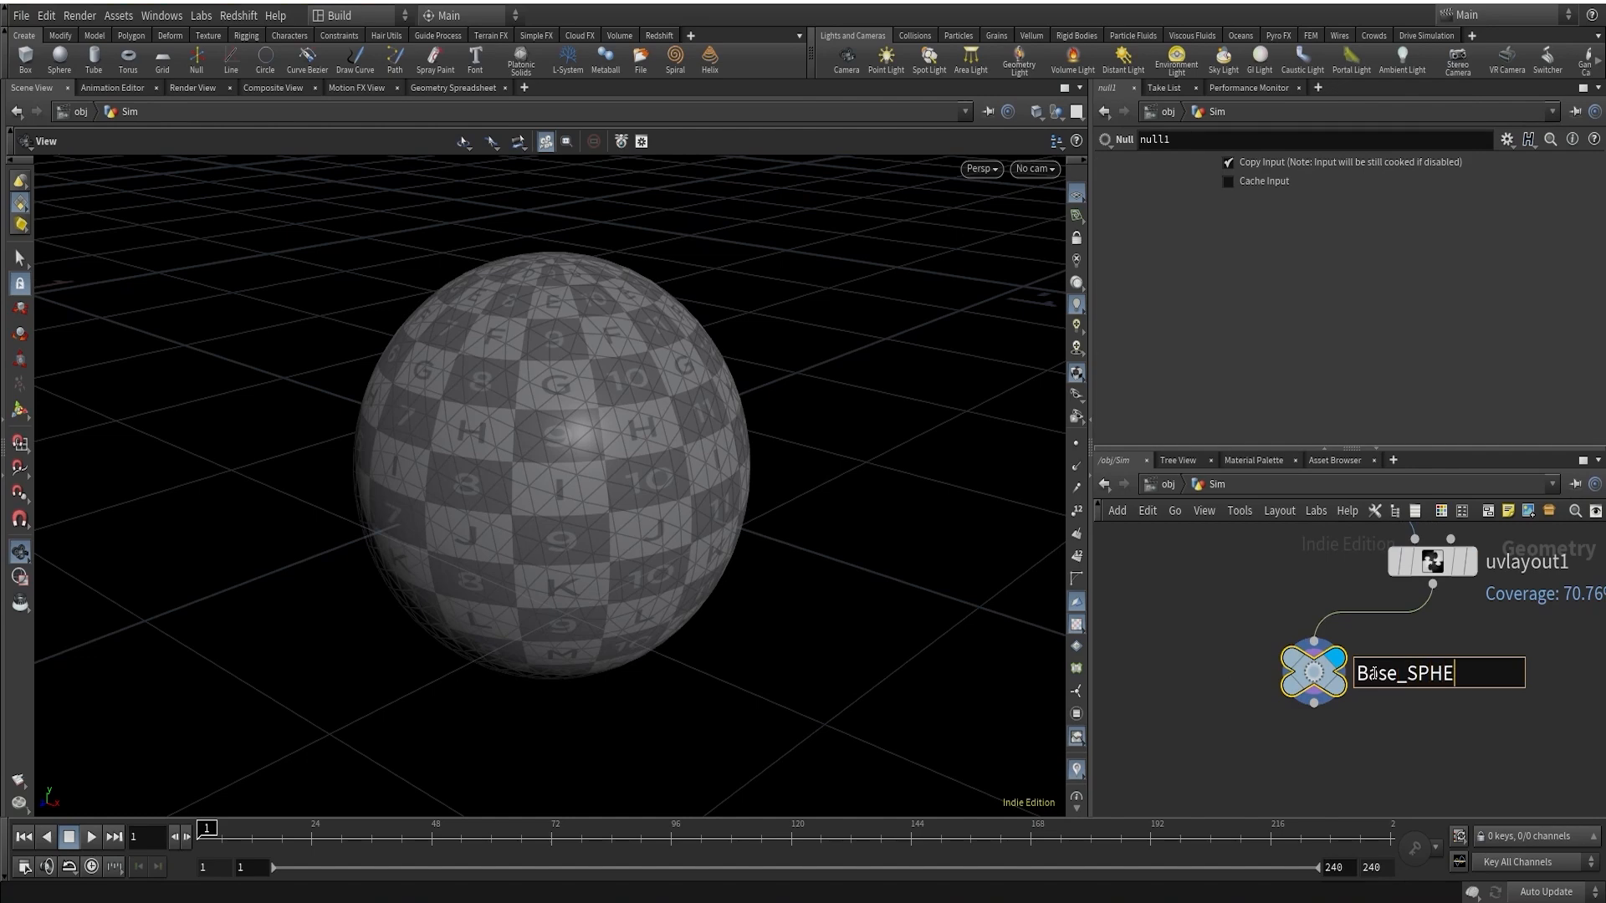
pyautogui.write('RE_OUT')
pyautogui.press('Return')
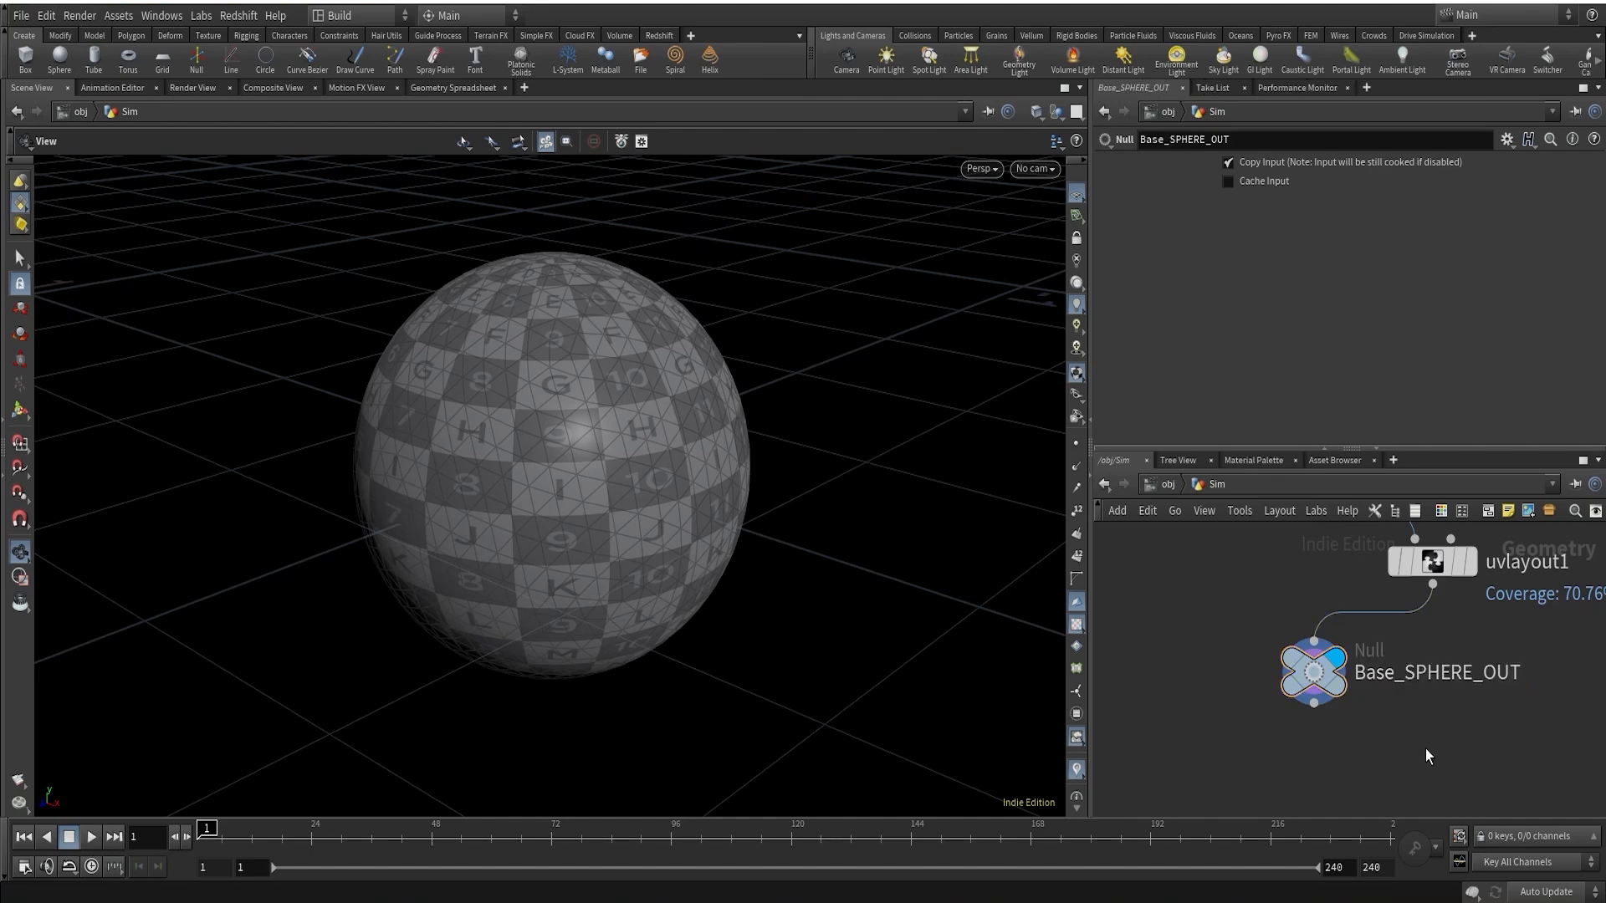
# Automatically lay out the sphere's nodes into a tidy vertical chain
pyautogui.scroll(-5, 1426, 766)
pyautogui.press('l')
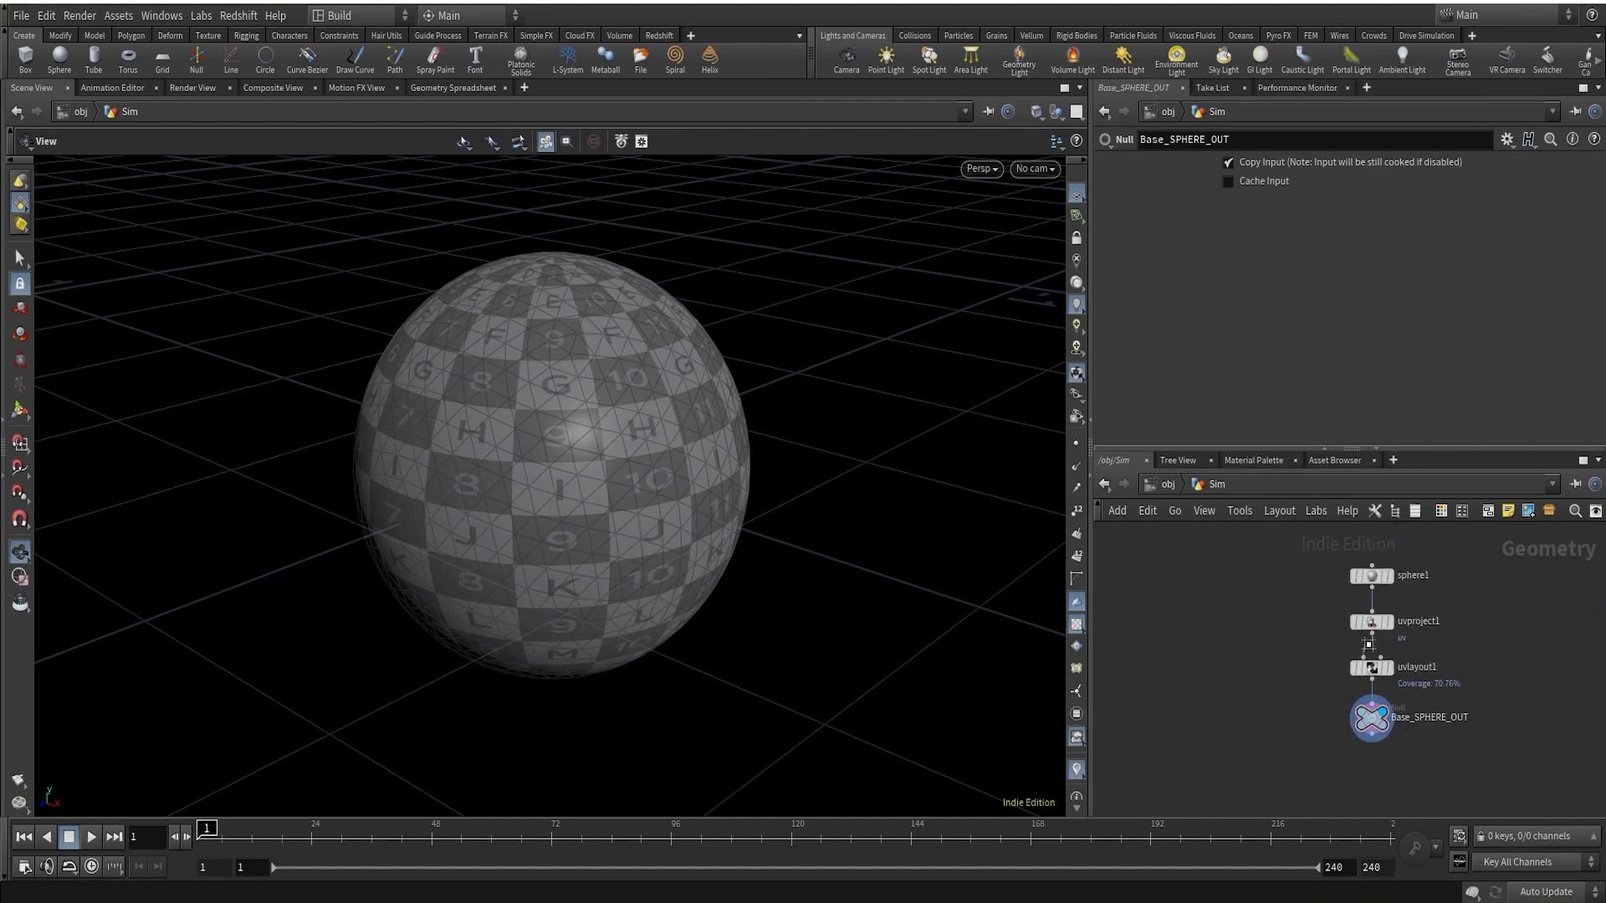
pyautogui.moveTo(1535, 676); pyautogui.dragTo(1385, 701, button='middle')
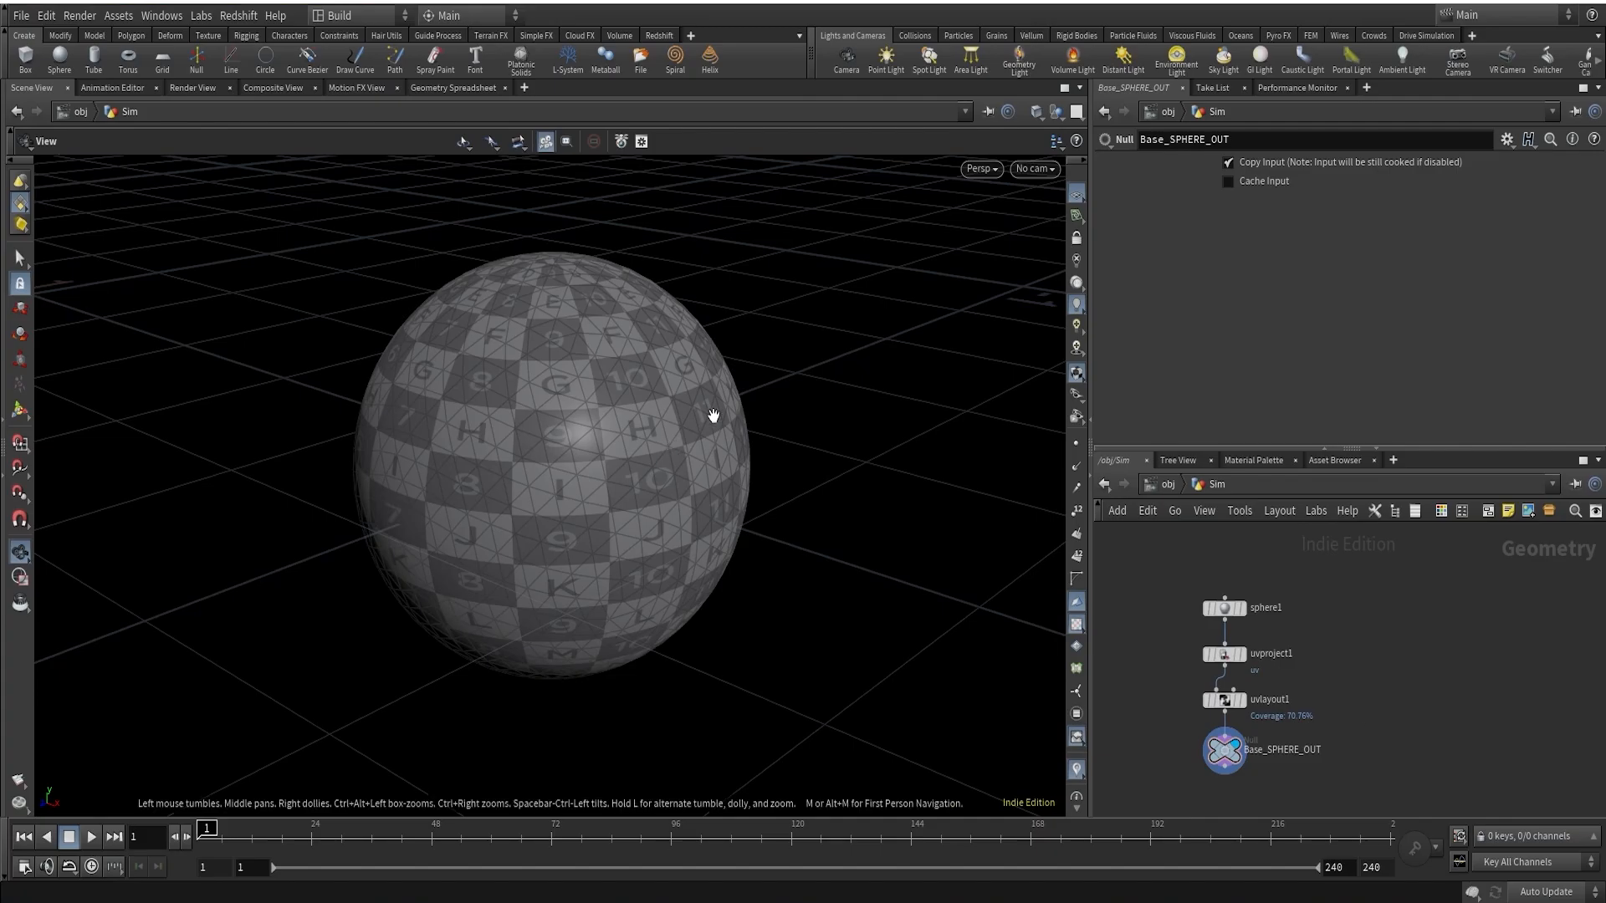
pyautogui.scroll(-3, 661, 485)
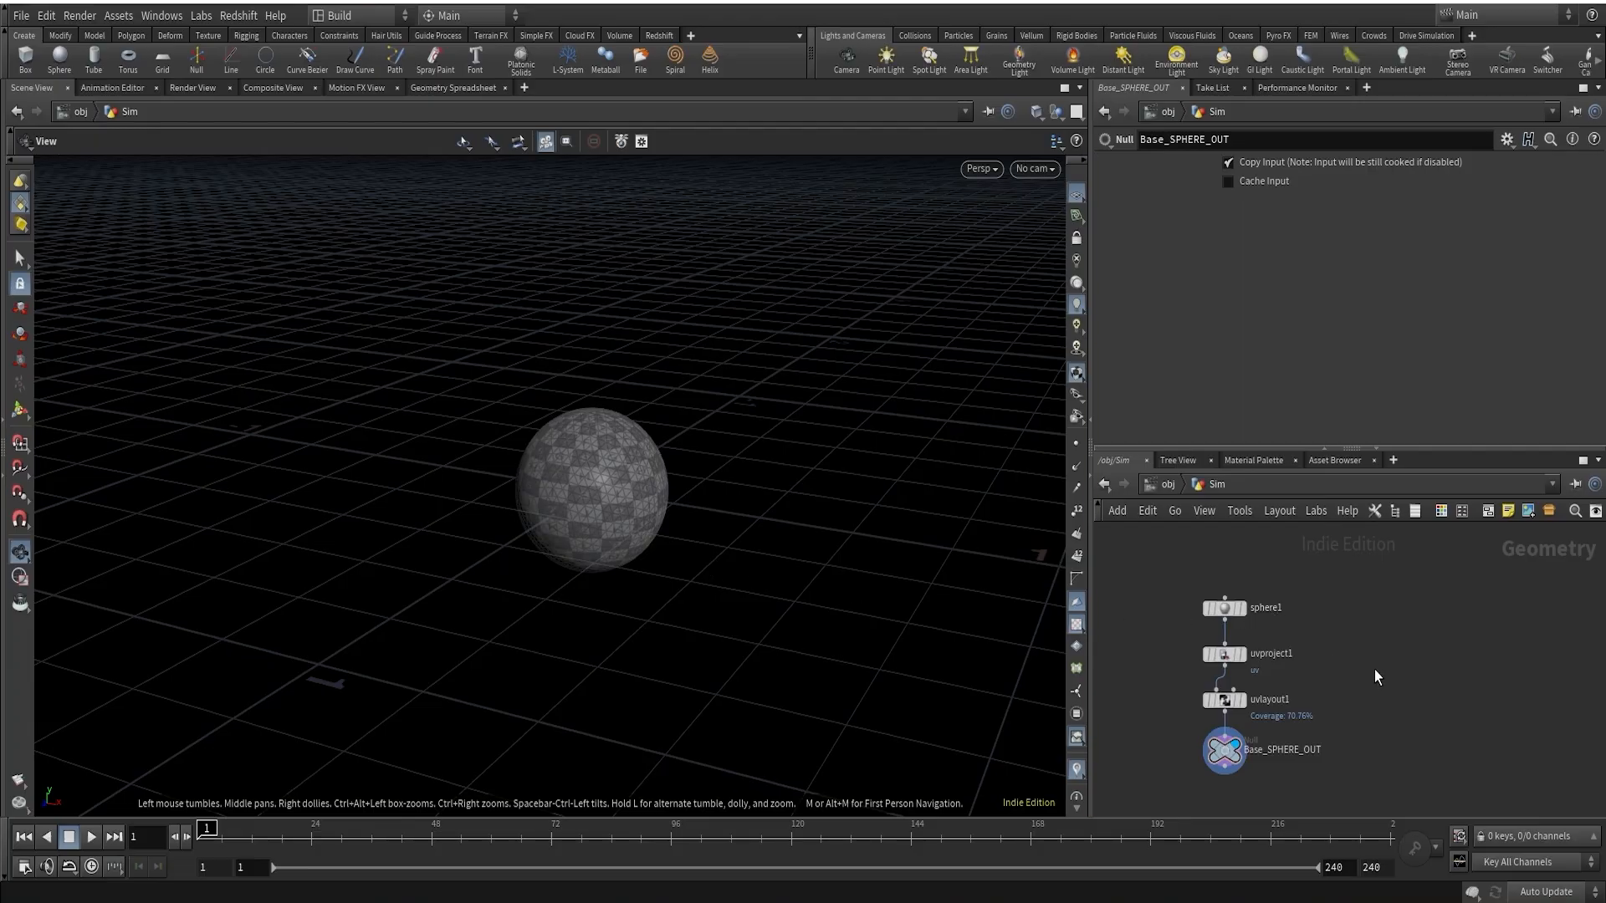
pyautogui.press('l')
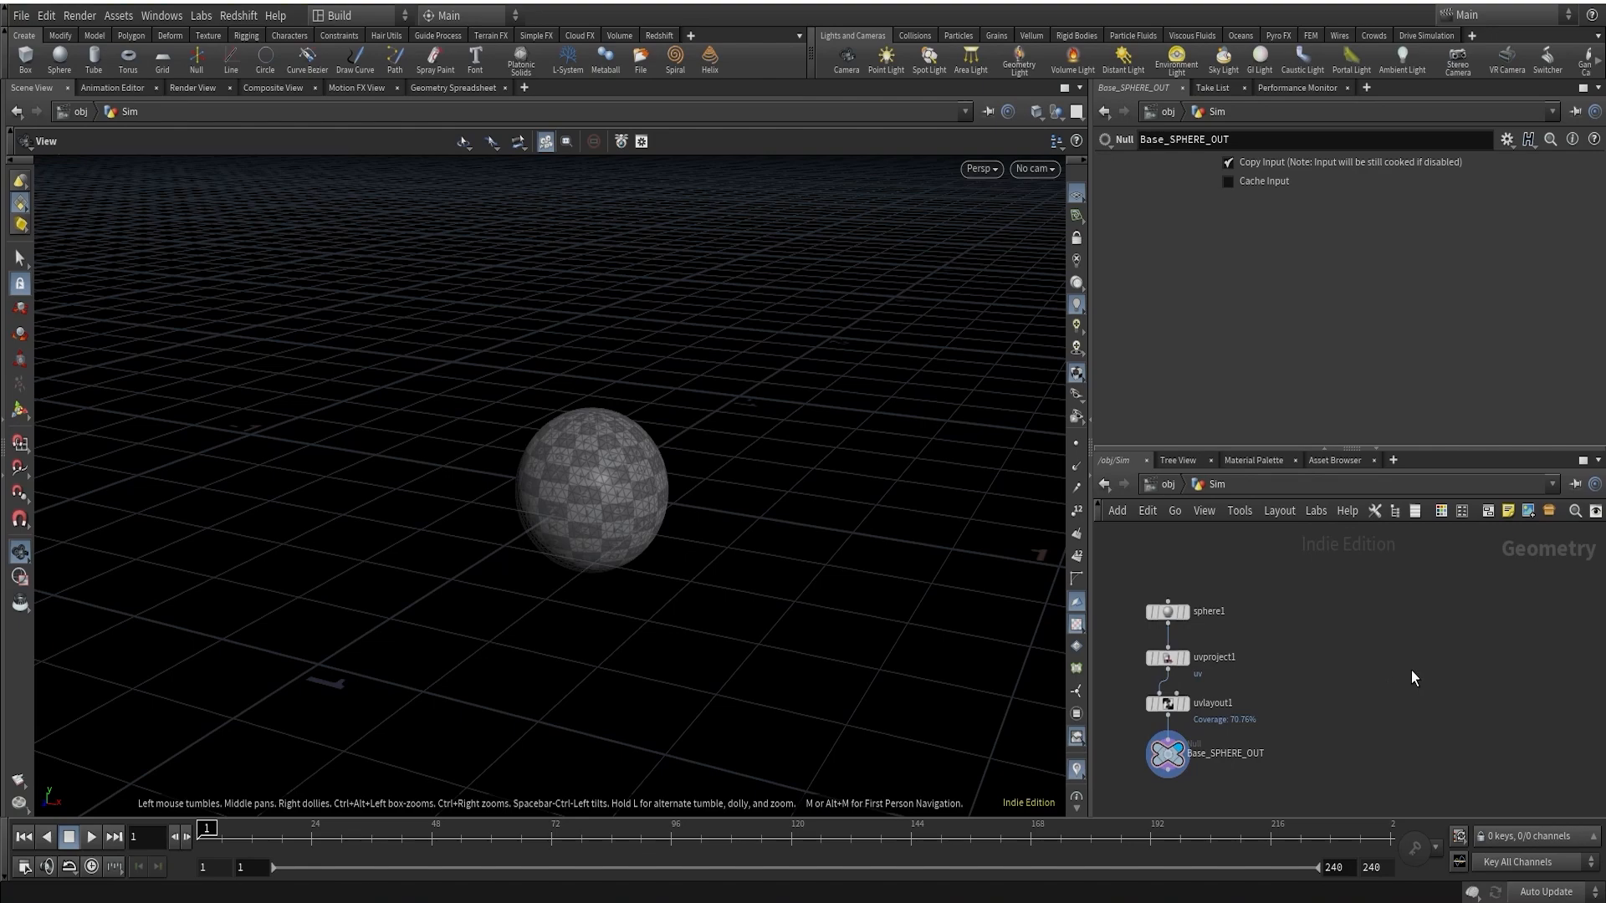
# Add a separate Grid node beside the sphere chain and show it as a template in the viewport
pyautogui.press('Tab')
pyautogui.write('gri')
pyautogui.press('Return')
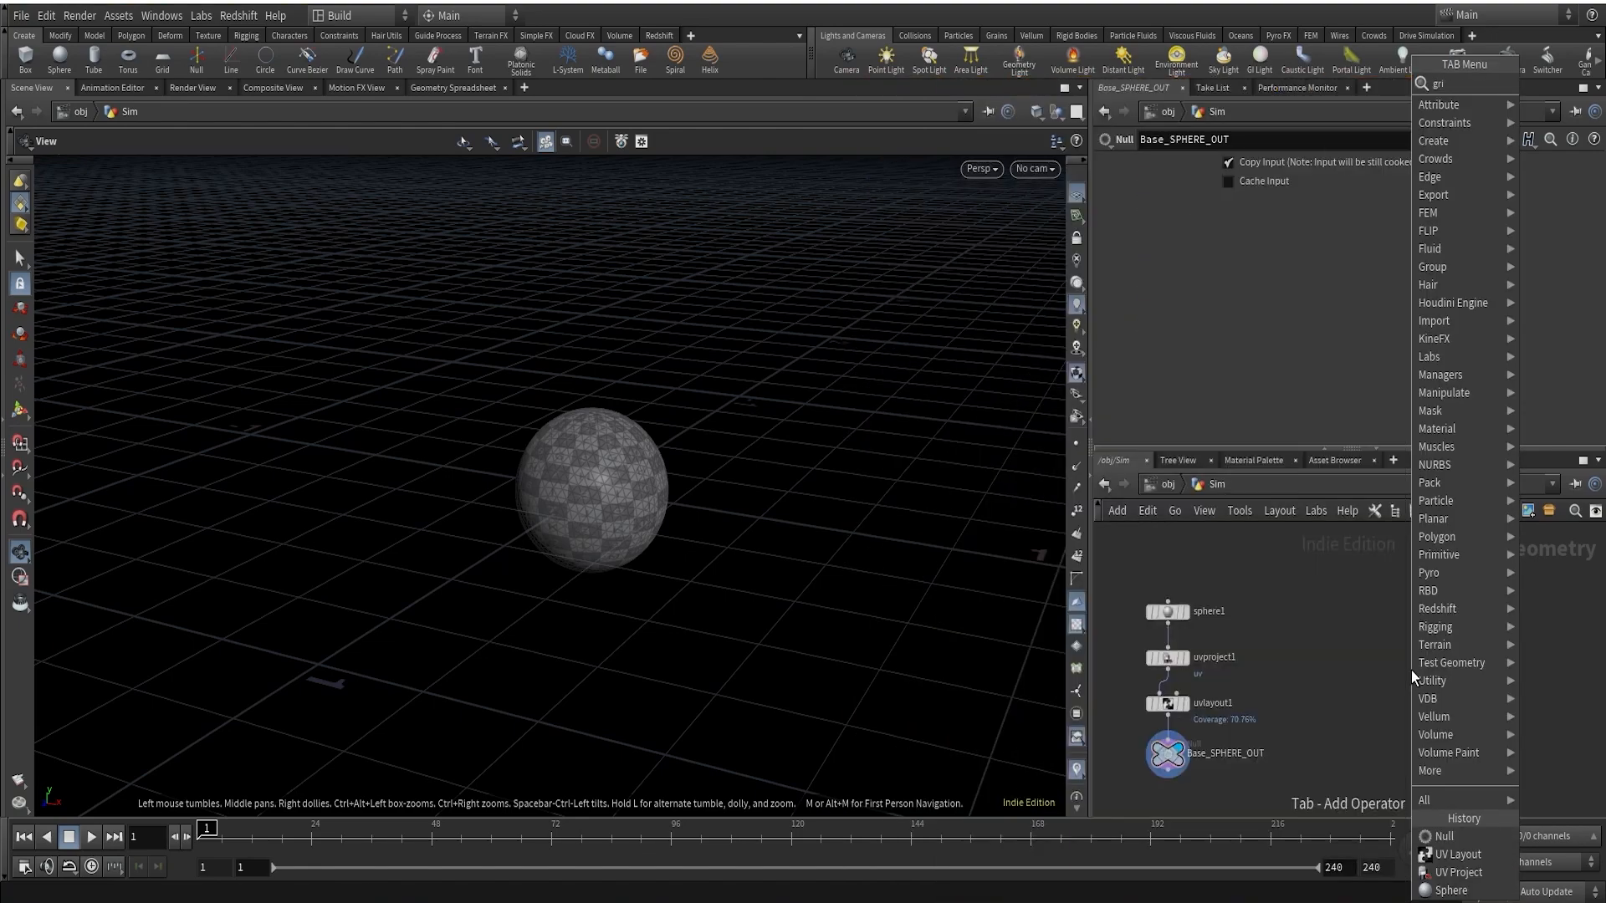
pyautogui.click(1422, 654)
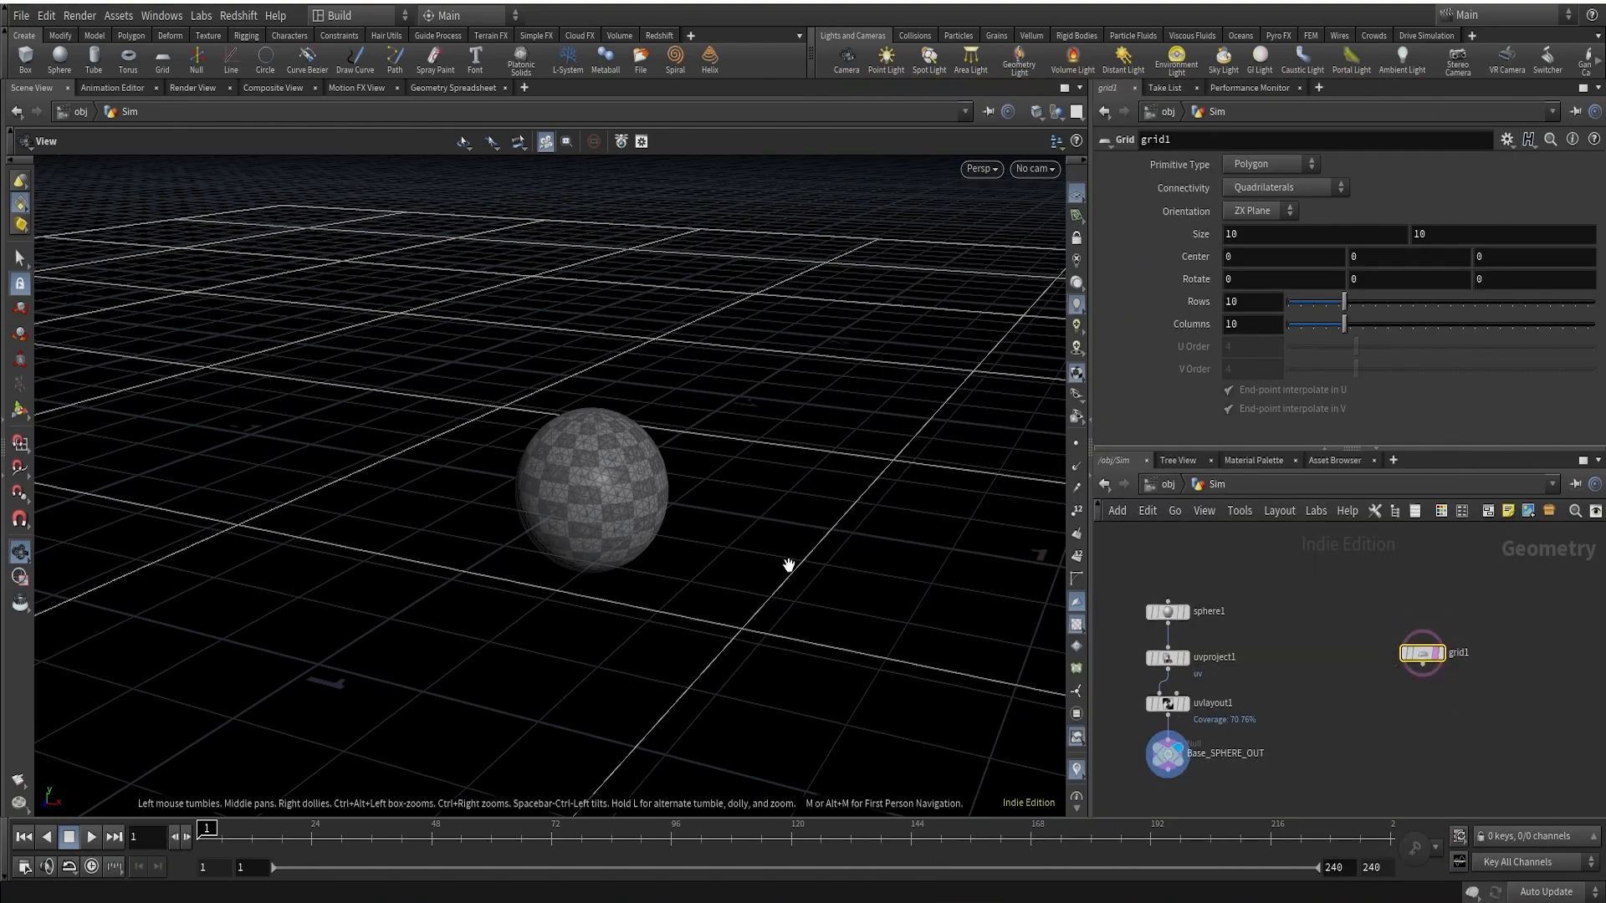
# Set the grid's orientation to XY Plane so that it stands upright
pyautogui.scroll(-3, 787, 562)
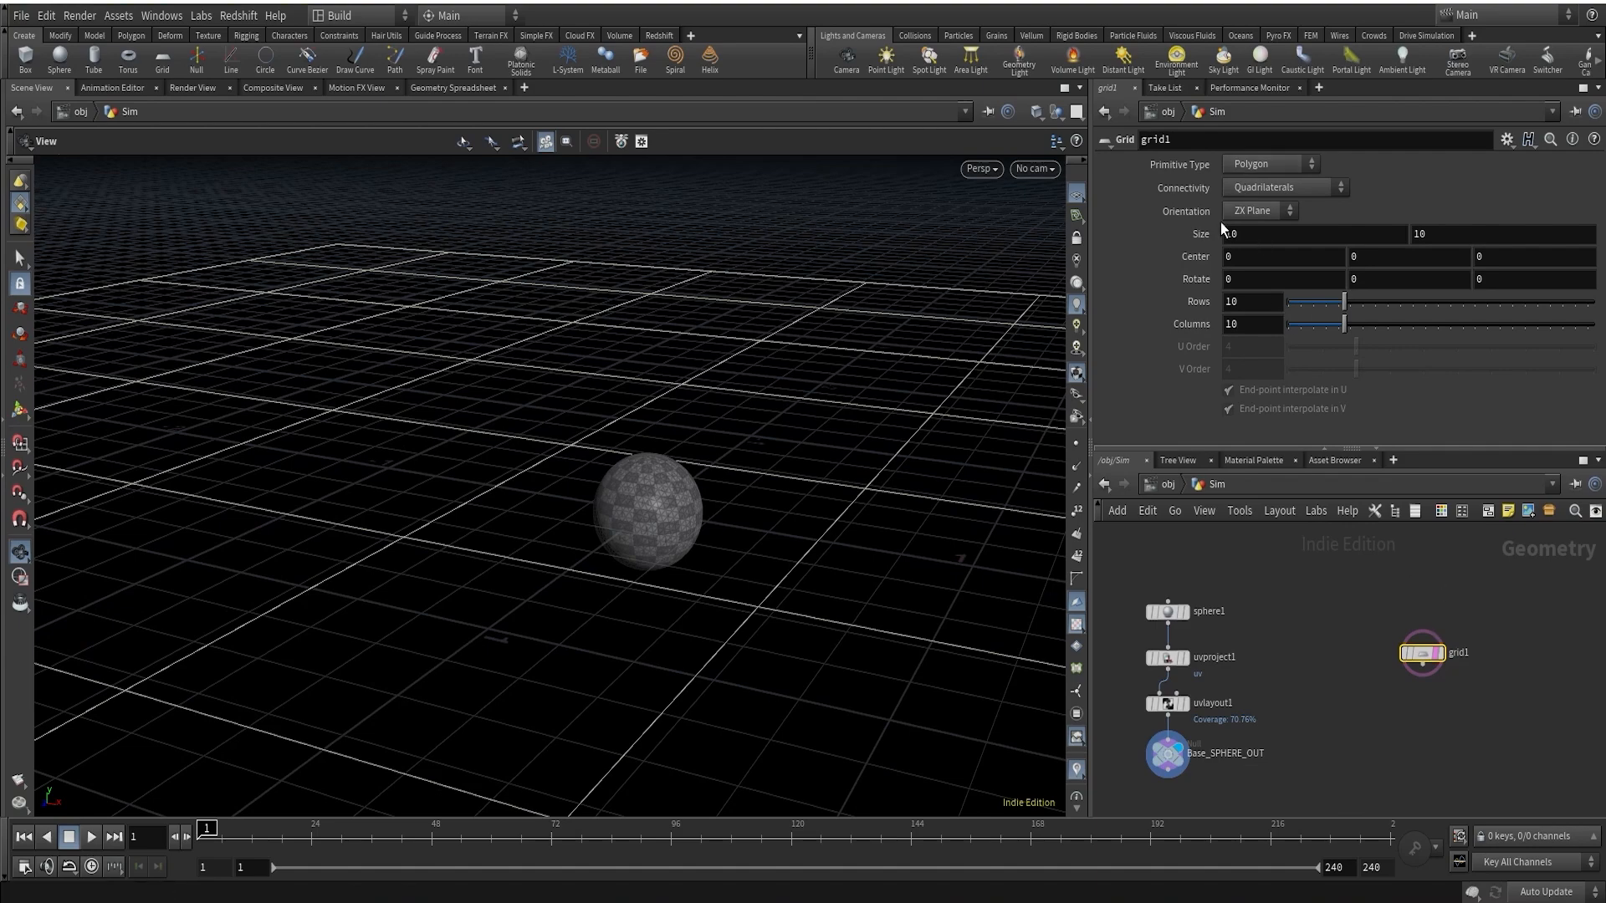
pyautogui.click(1259, 210)
pyautogui.click(1252, 213)
pyautogui.moveTo(864, 399); pyautogui.dragTo(713, 581)
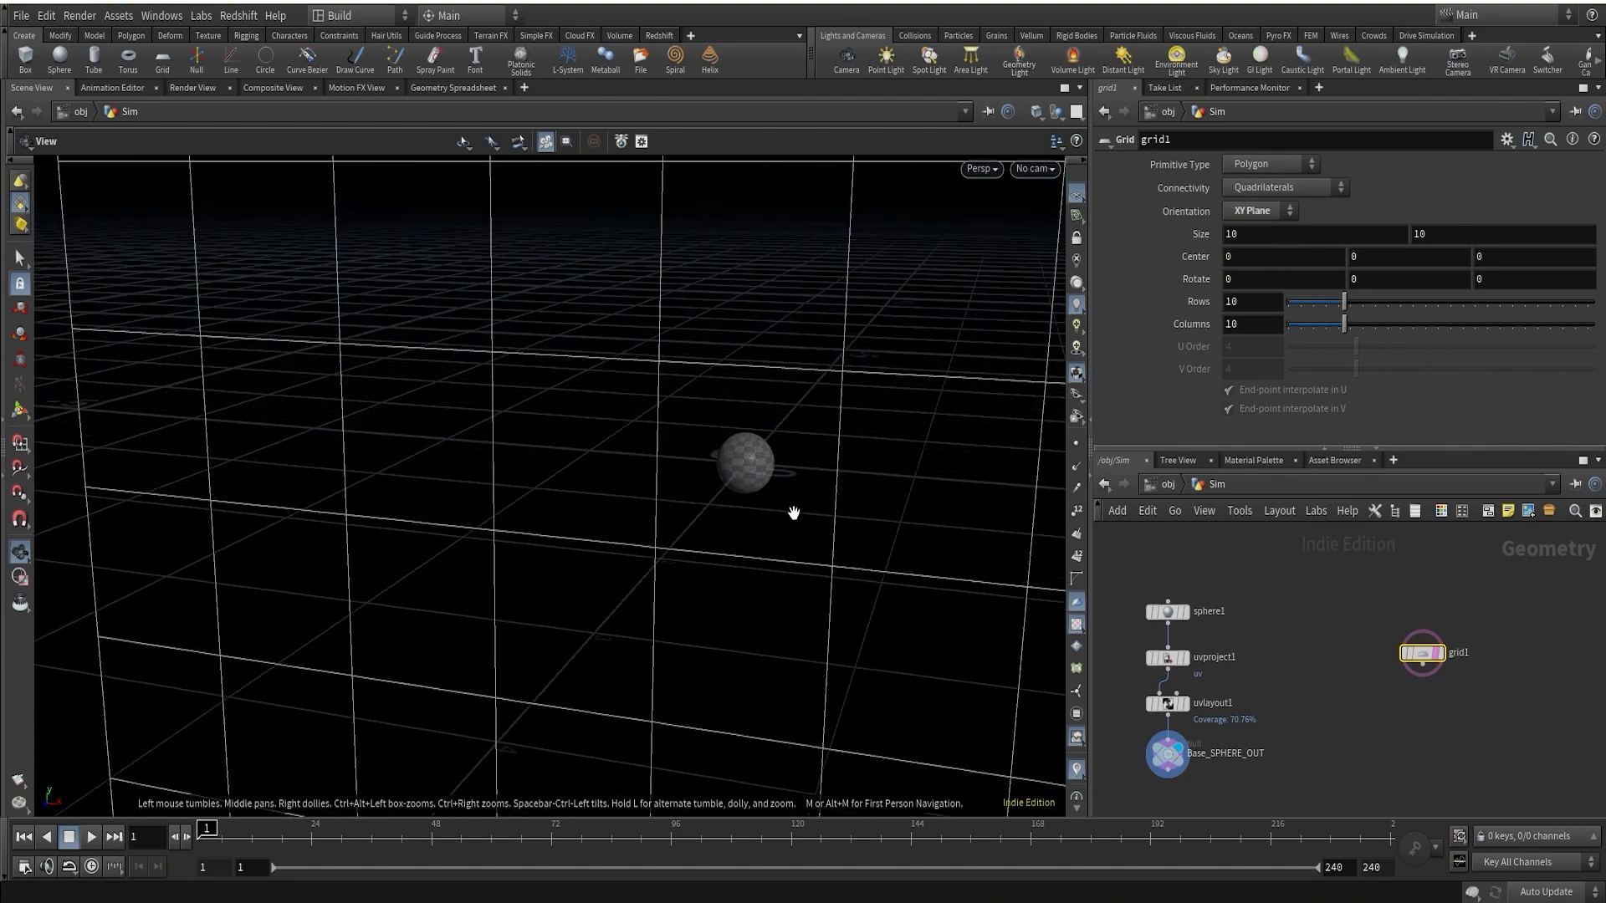
pyautogui.moveTo(786, 517); pyautogui.dragTo(850, 362)
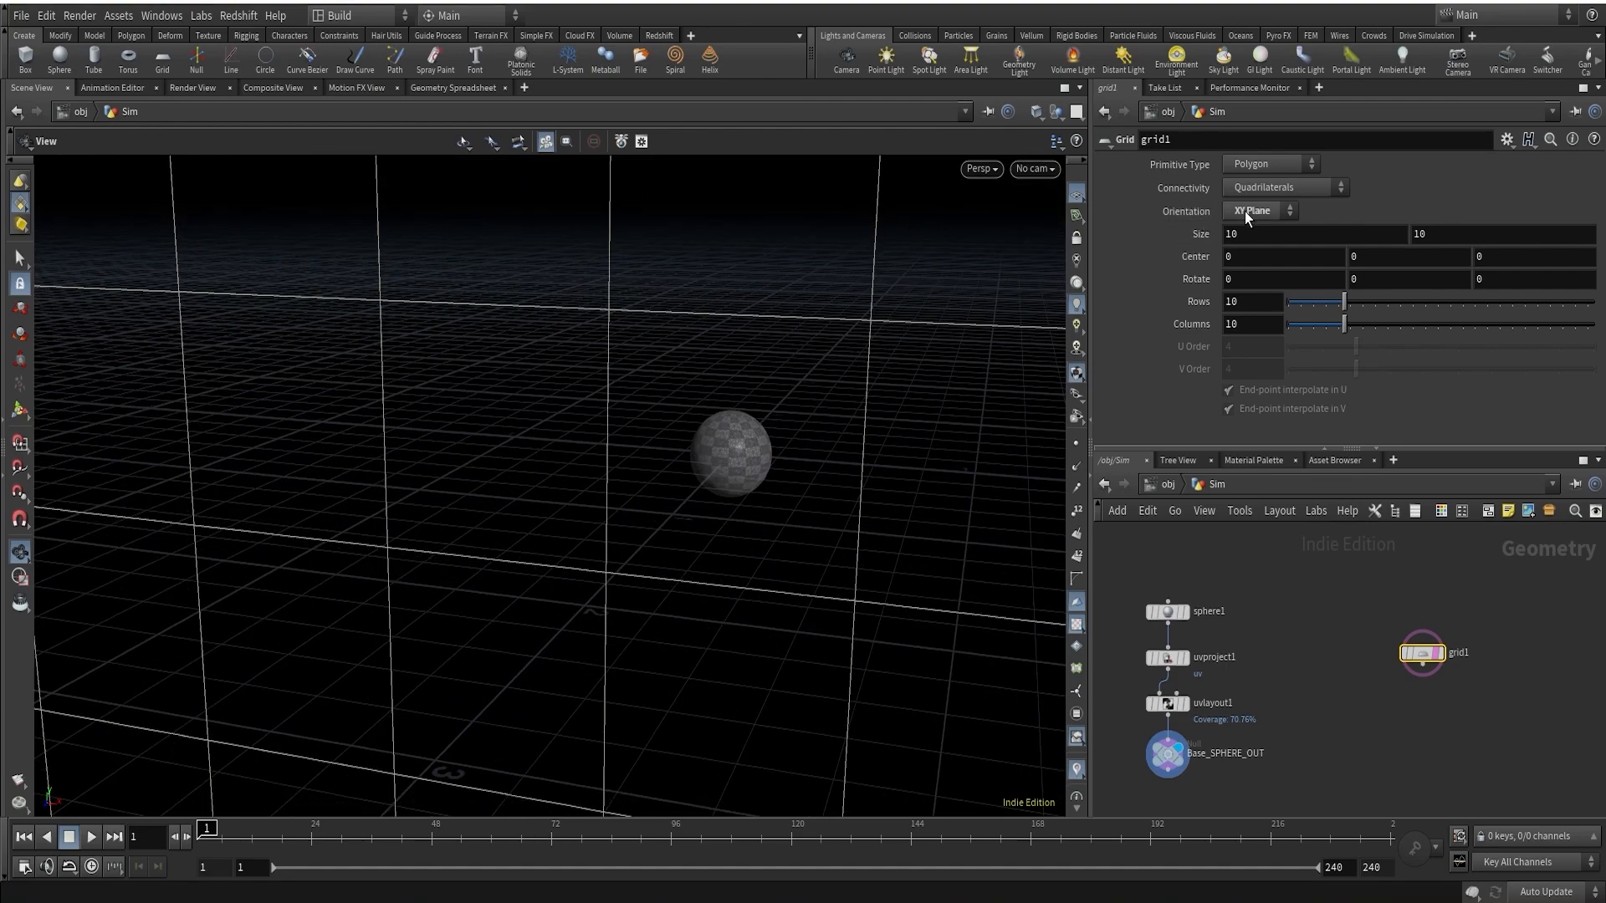
# Set the grid's size to 2 by 2
pyautogui.moveTo(1246, 236); pyautogui.dragTo(1126, 238)
pyautogui.write('2')
pyautogui.moveTo(1423, 234); pyautogui.dragTo(1330, 240)
pyautogui.write('2')
pyautogui.click(1298, 625)
pyautogui.moveTo(735, 520); pyautogui.dragTo(779, 452, button='right')
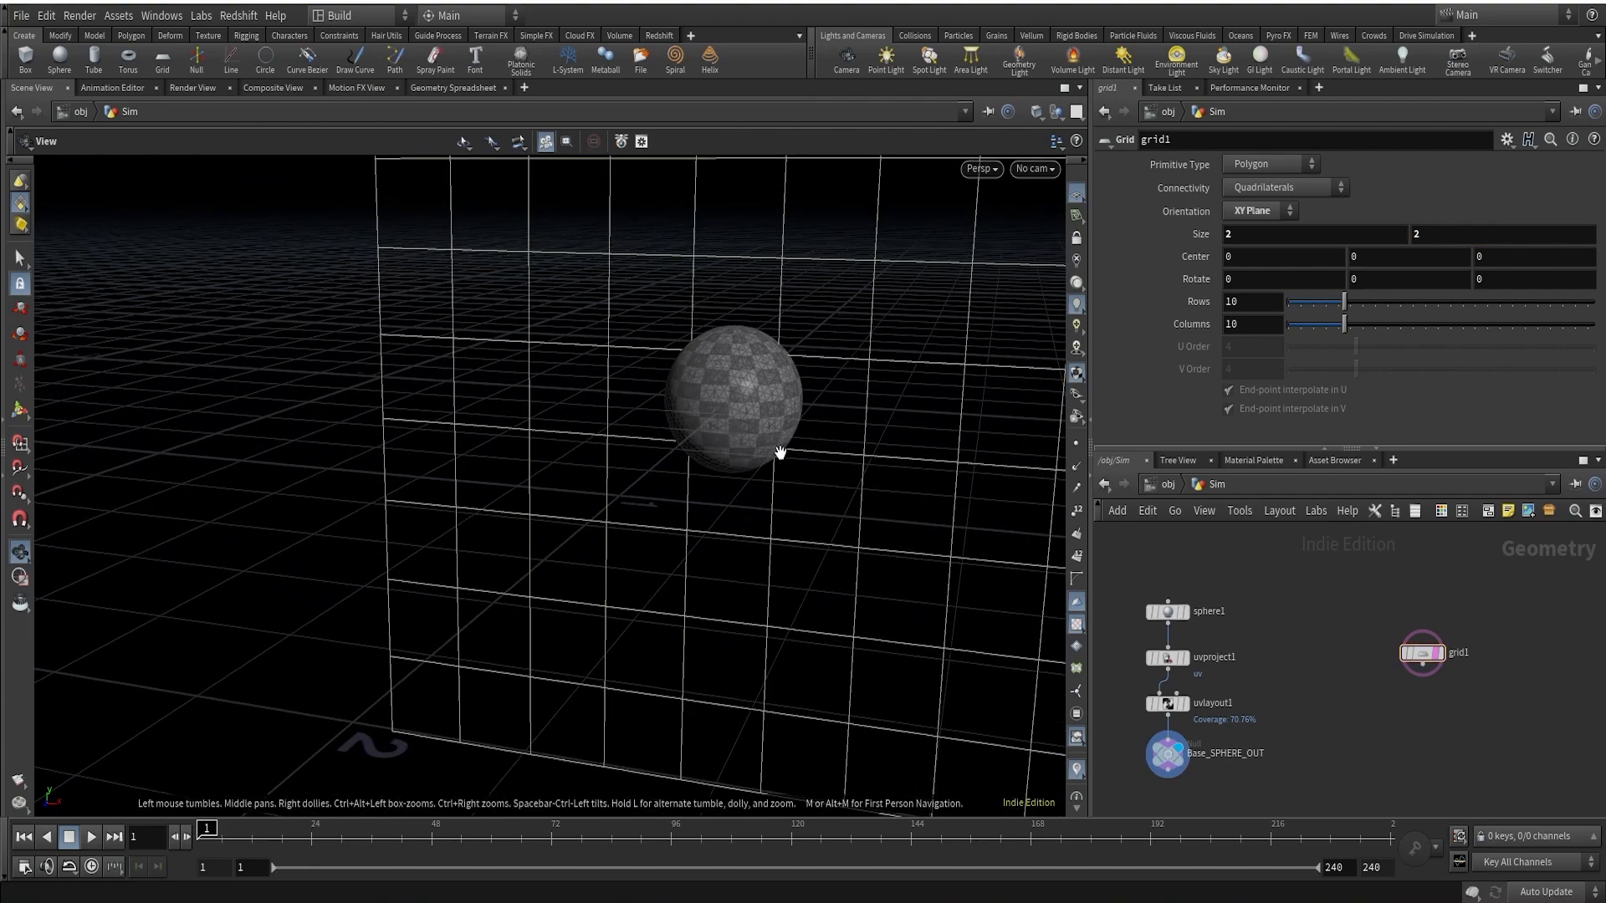
pyautogui.moveTo(779, 452); pyautogui.dragTo(686, 577)
# Add a Scatter node after the grid and display the scattered points
pyautogui.moveTo(1465, 749); pyautogui.dragTo(1397, 635, button='middle')
pyautogui.moveTo(1380, 564); pyautogui.dragTo(1442, 655)
pyautogui.write('s')
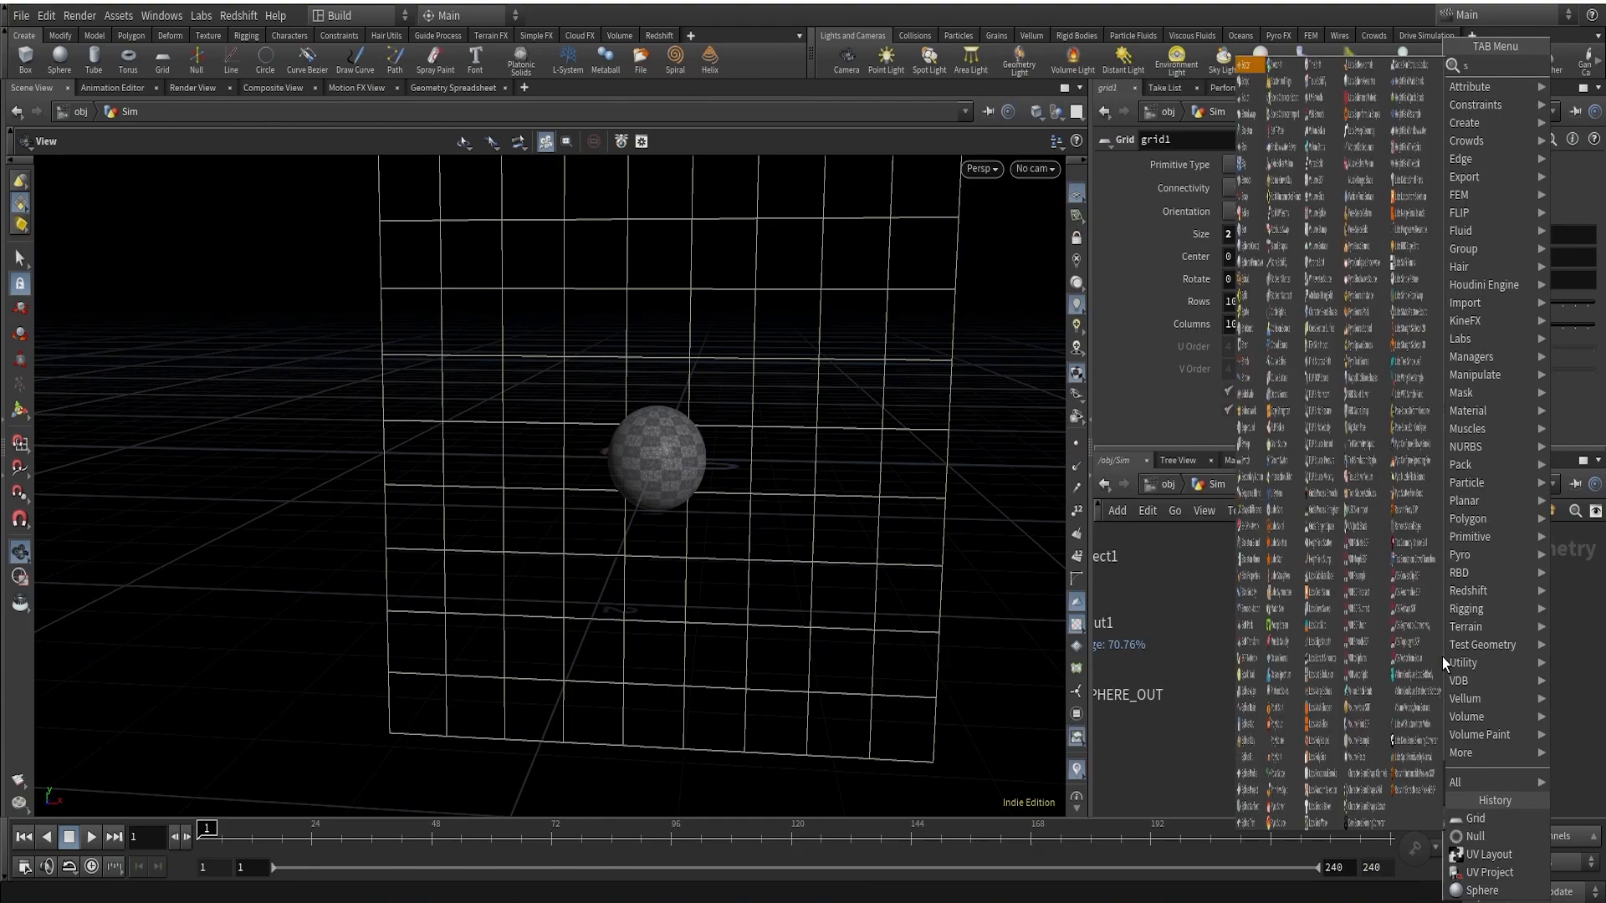
pyautogui.write('catter')
pyautogui.press('Return')
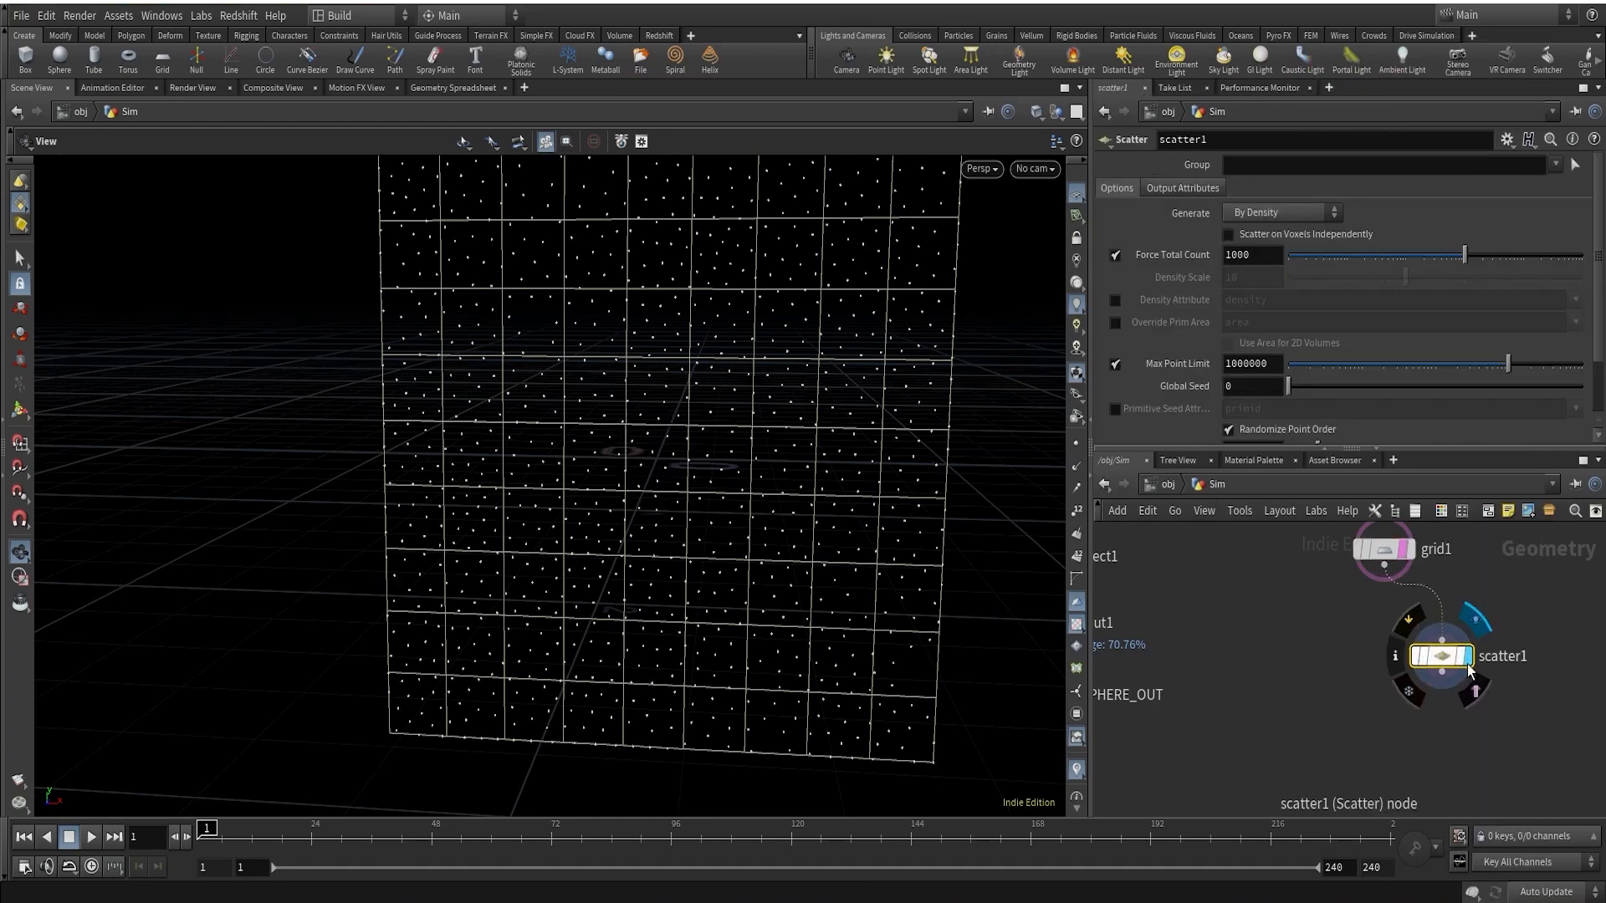
pyautogui.moveTo(960, 538); pyautogui.dragTo(743, 510, button='right')
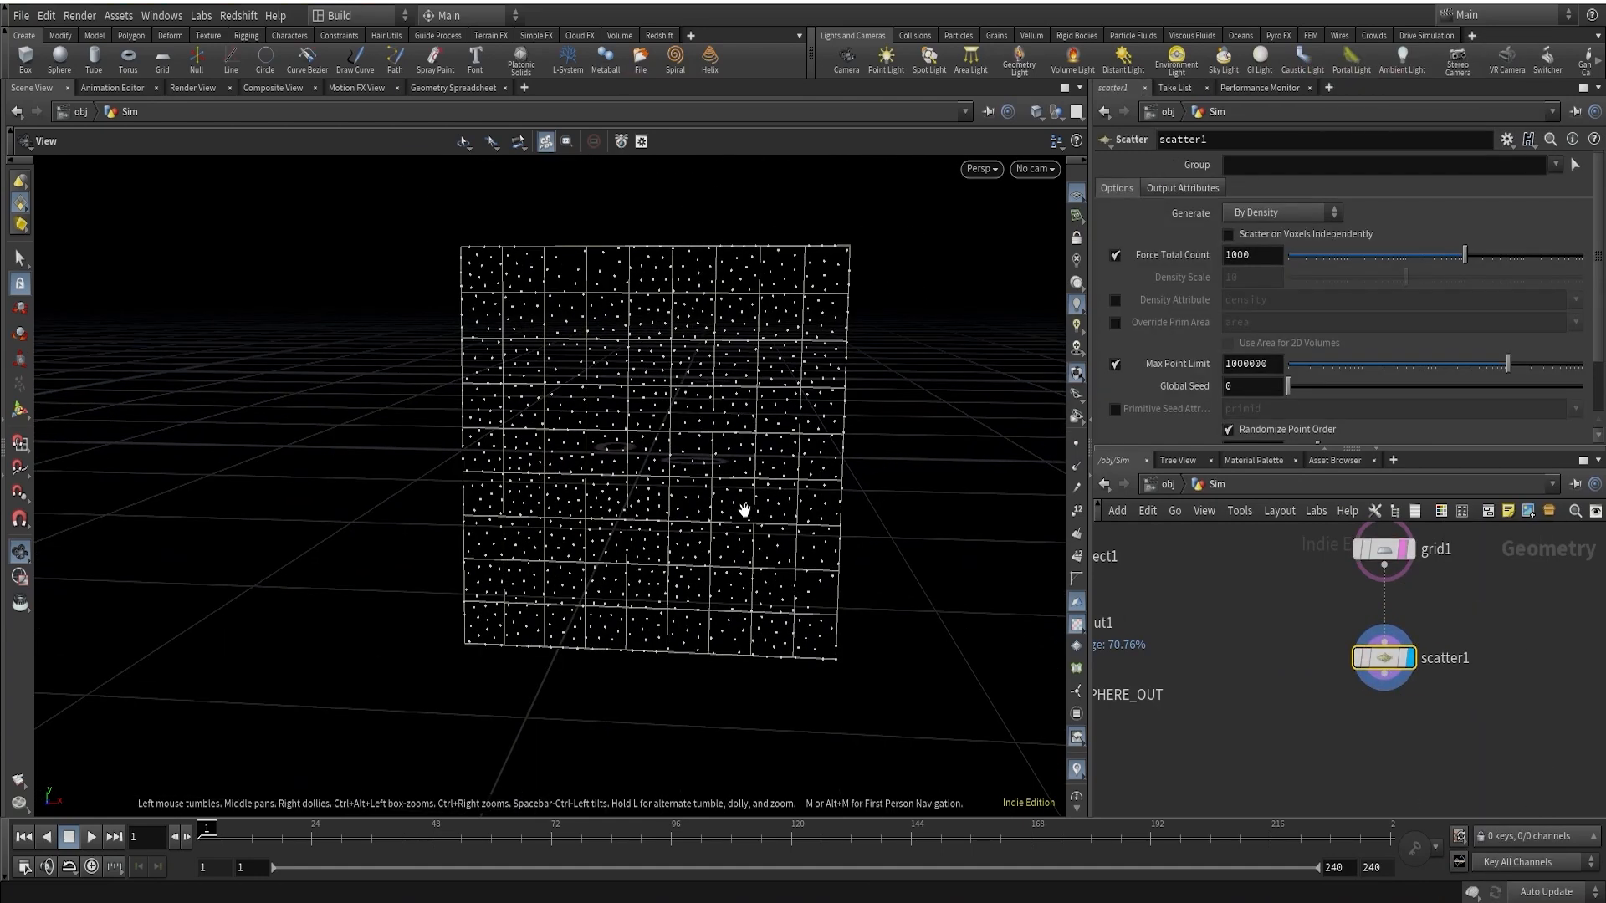
# Set the Scatter node's Force Total Count to 35
pyautogui.click(1265, 257)
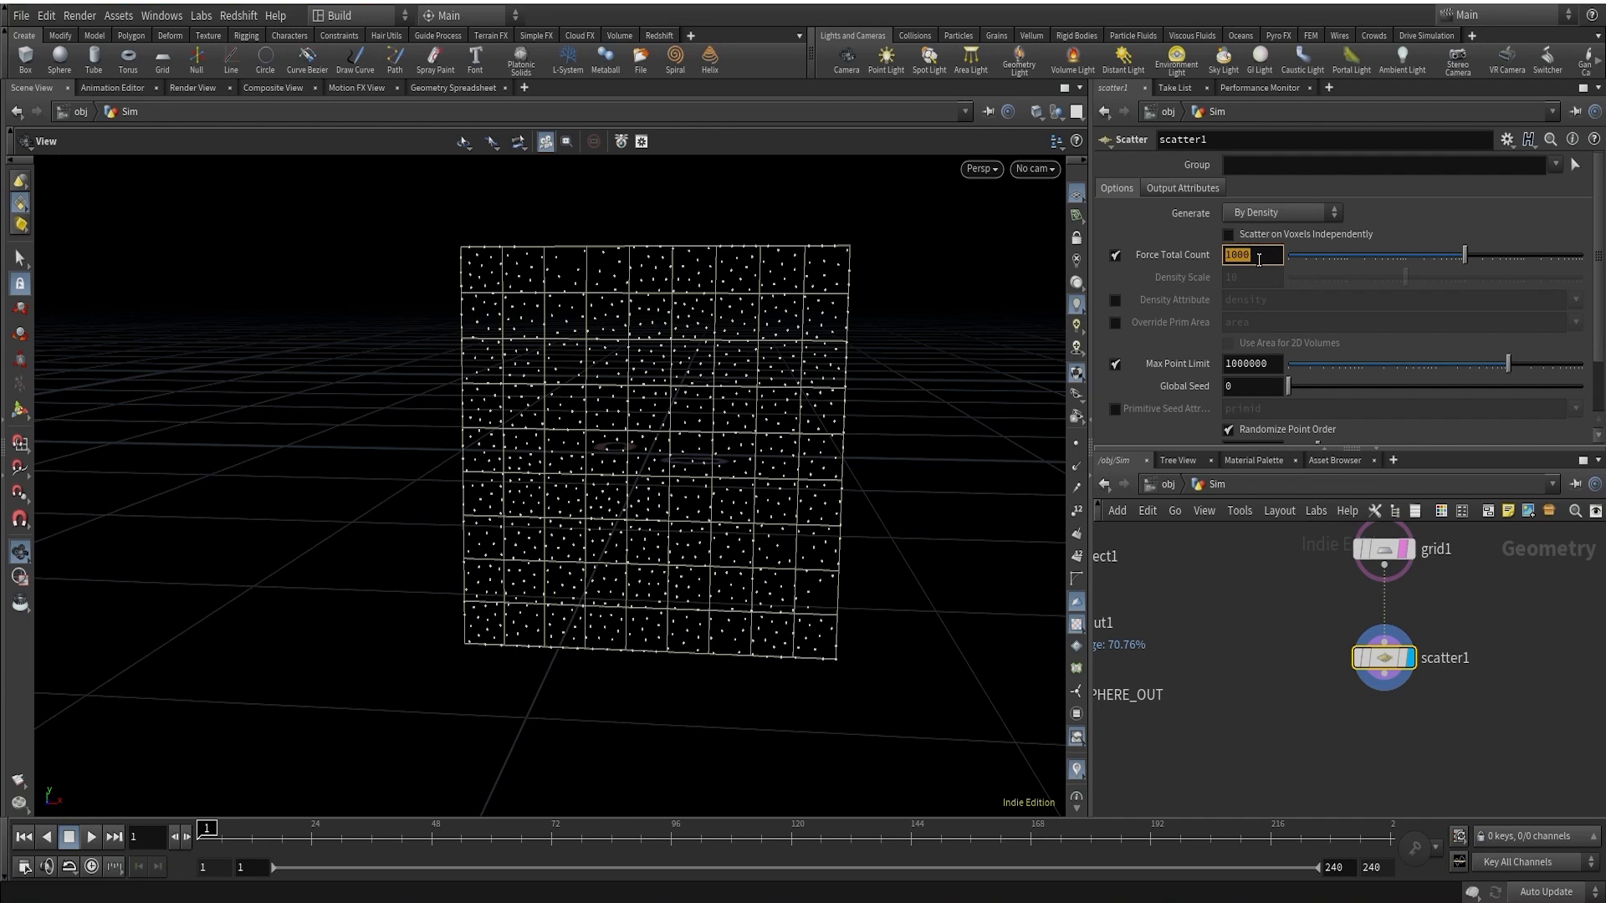
pyautogui.write('35')
pyautogui.press('Return')
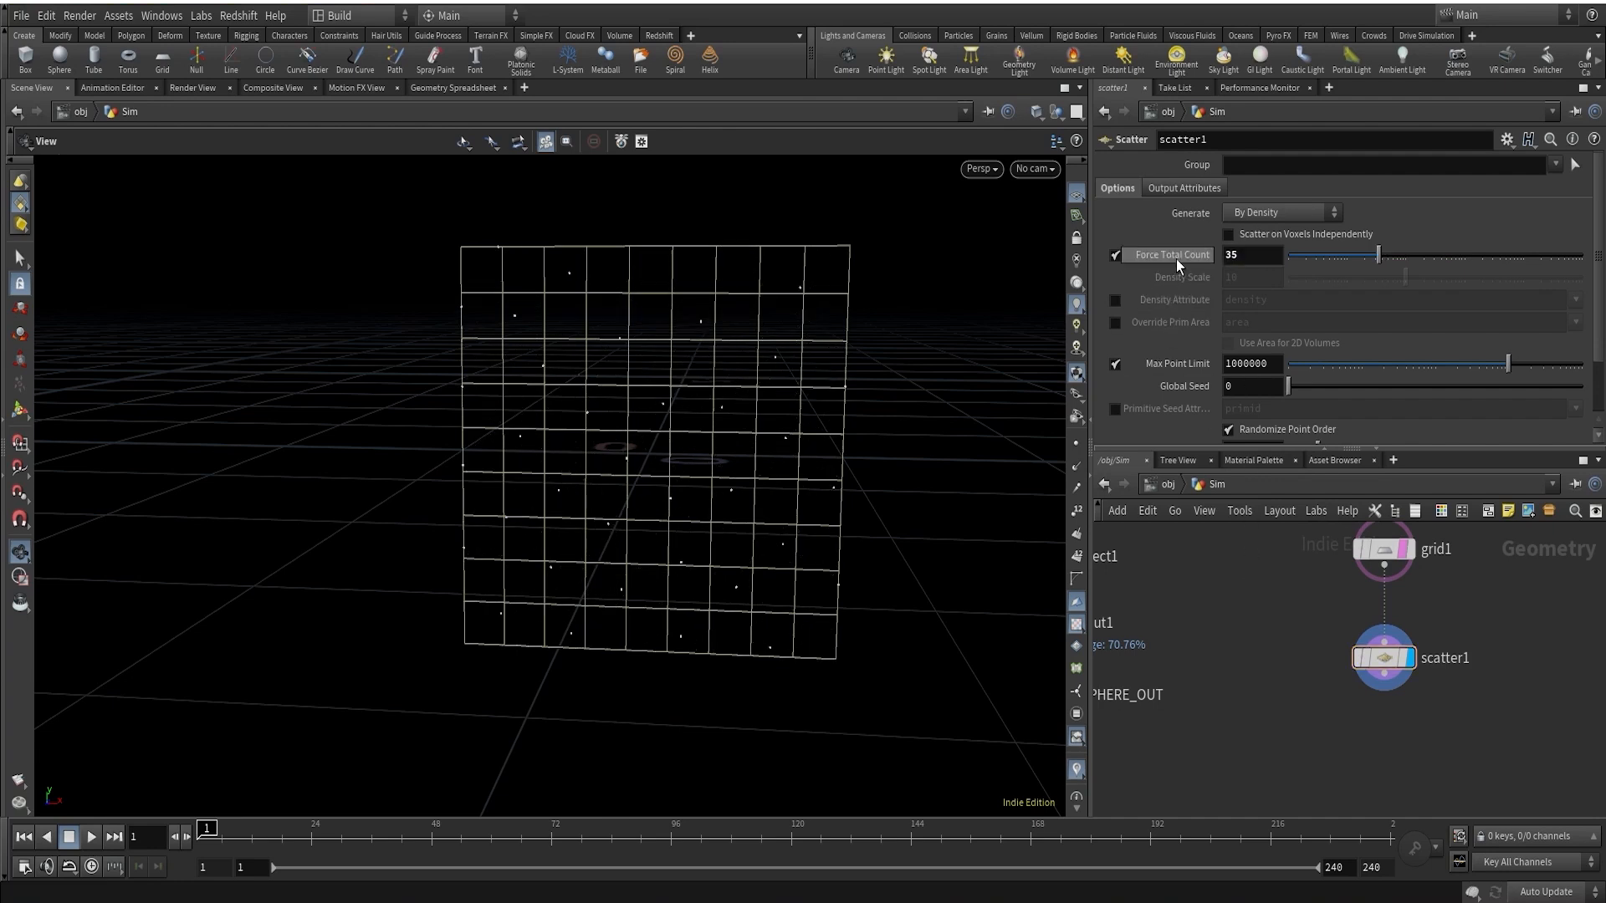
pyautogui.click(1385, 663)
pyautogui.moveTo(709, 497); pyautogui.dragTo(752, 494, button='right')
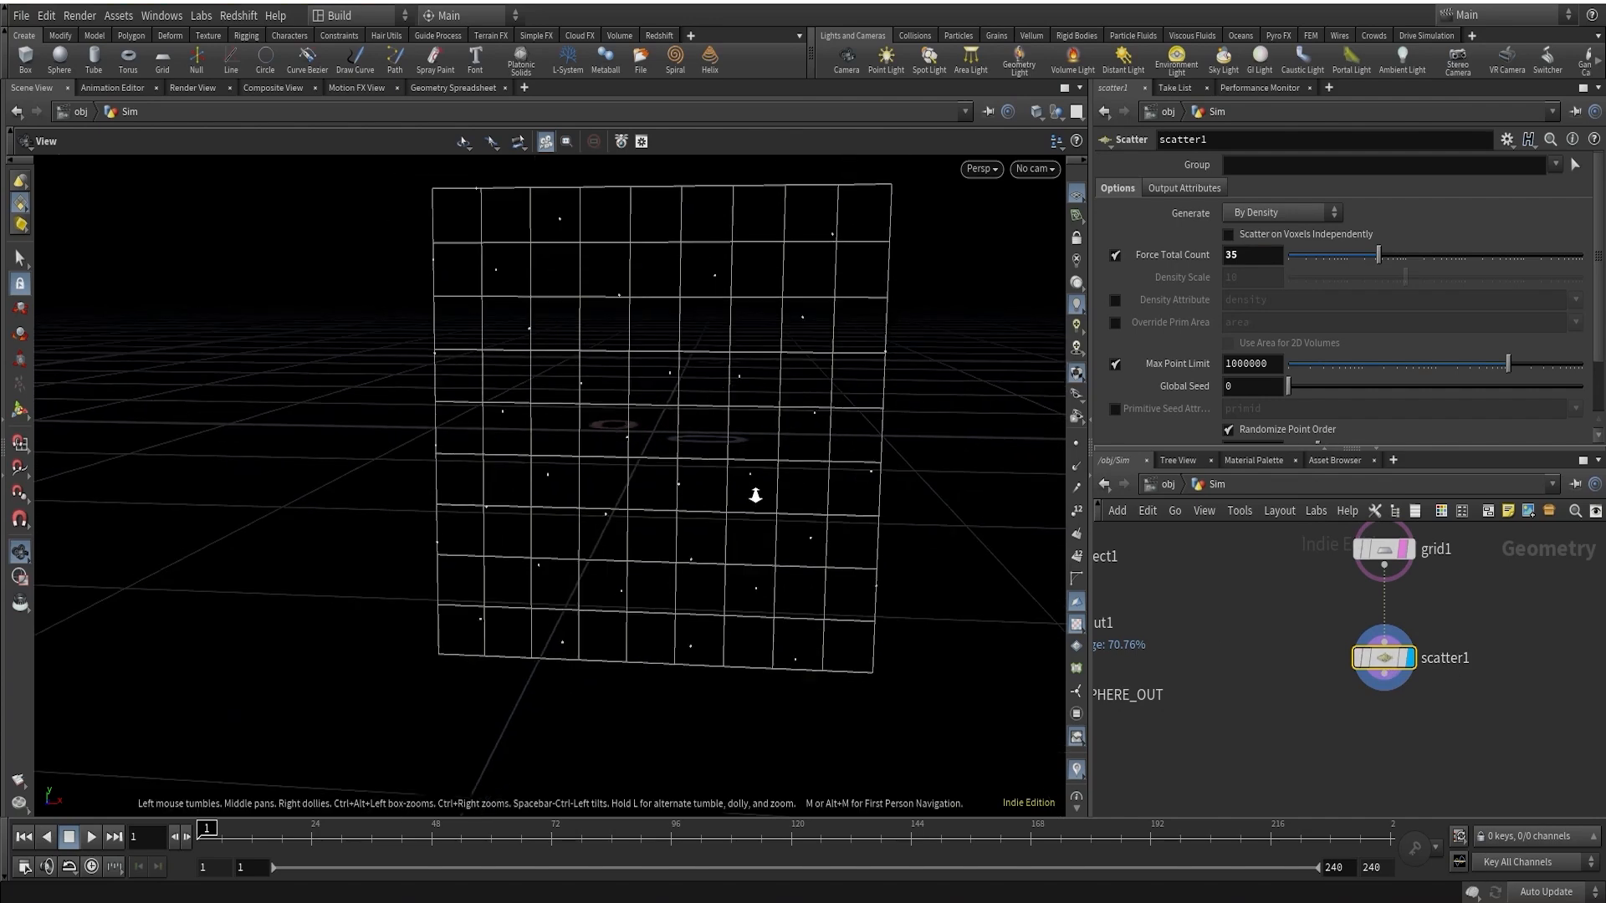
pyautogui.moveTo(753, 495); pyautogui.dragTo(724, 524, button='middle')
pyautogui.moveTo(725, 523); pyautogui.dragTo(743, 512)
pyautogui.moveTo(1518, 685); pyautogui.dragTo(1495, 648, button='middle')
pyautogui.scroll(1, 1355, 667)
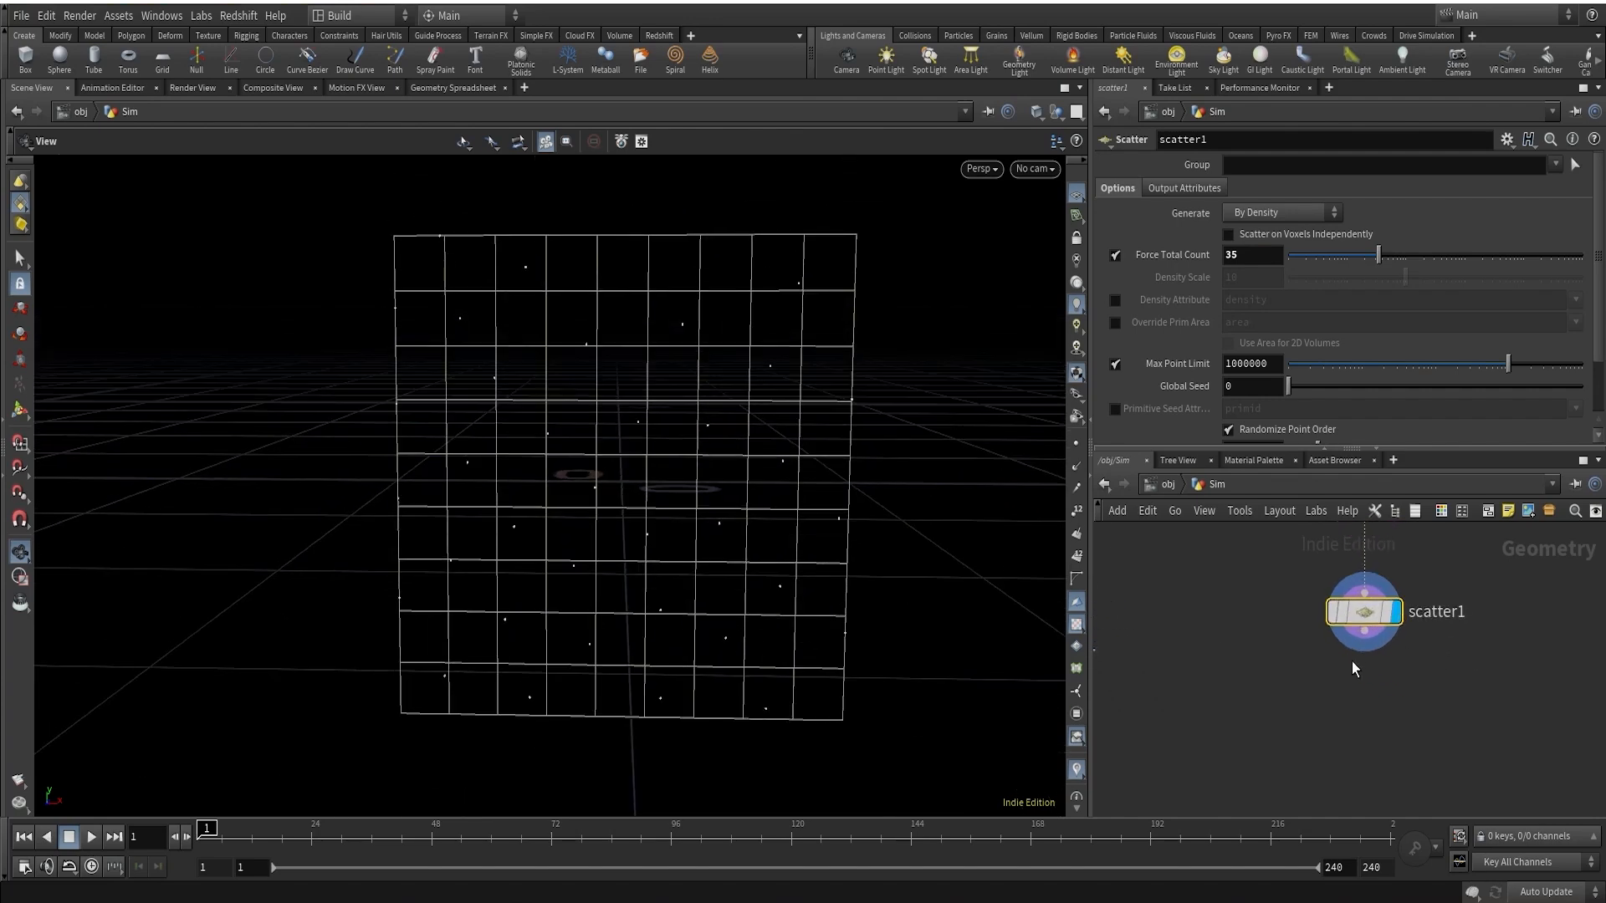
# Add a Copy to Points node below the Base_SPHERE_OUT null and the Scatter node
pyautogui.scroll(-3, 1332, 690)
pyautogui.moveTo(1319, 706); pyautogui.dragTo(1392, 658, button='middle')
pyautogui.press('Tab')
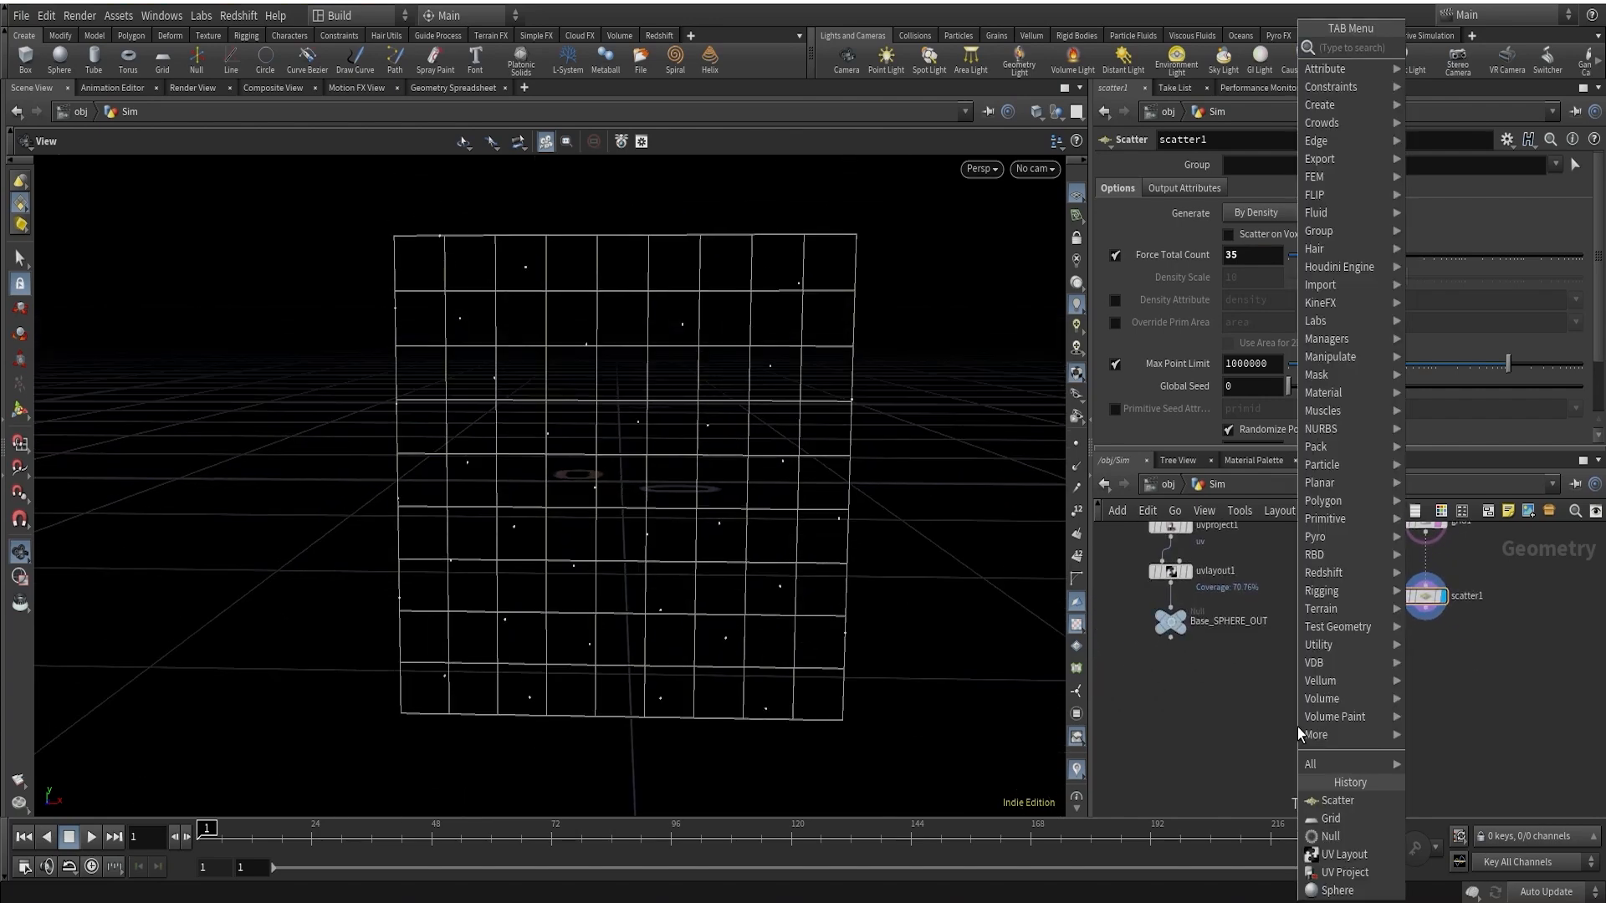
pyautogui.write('copyto')
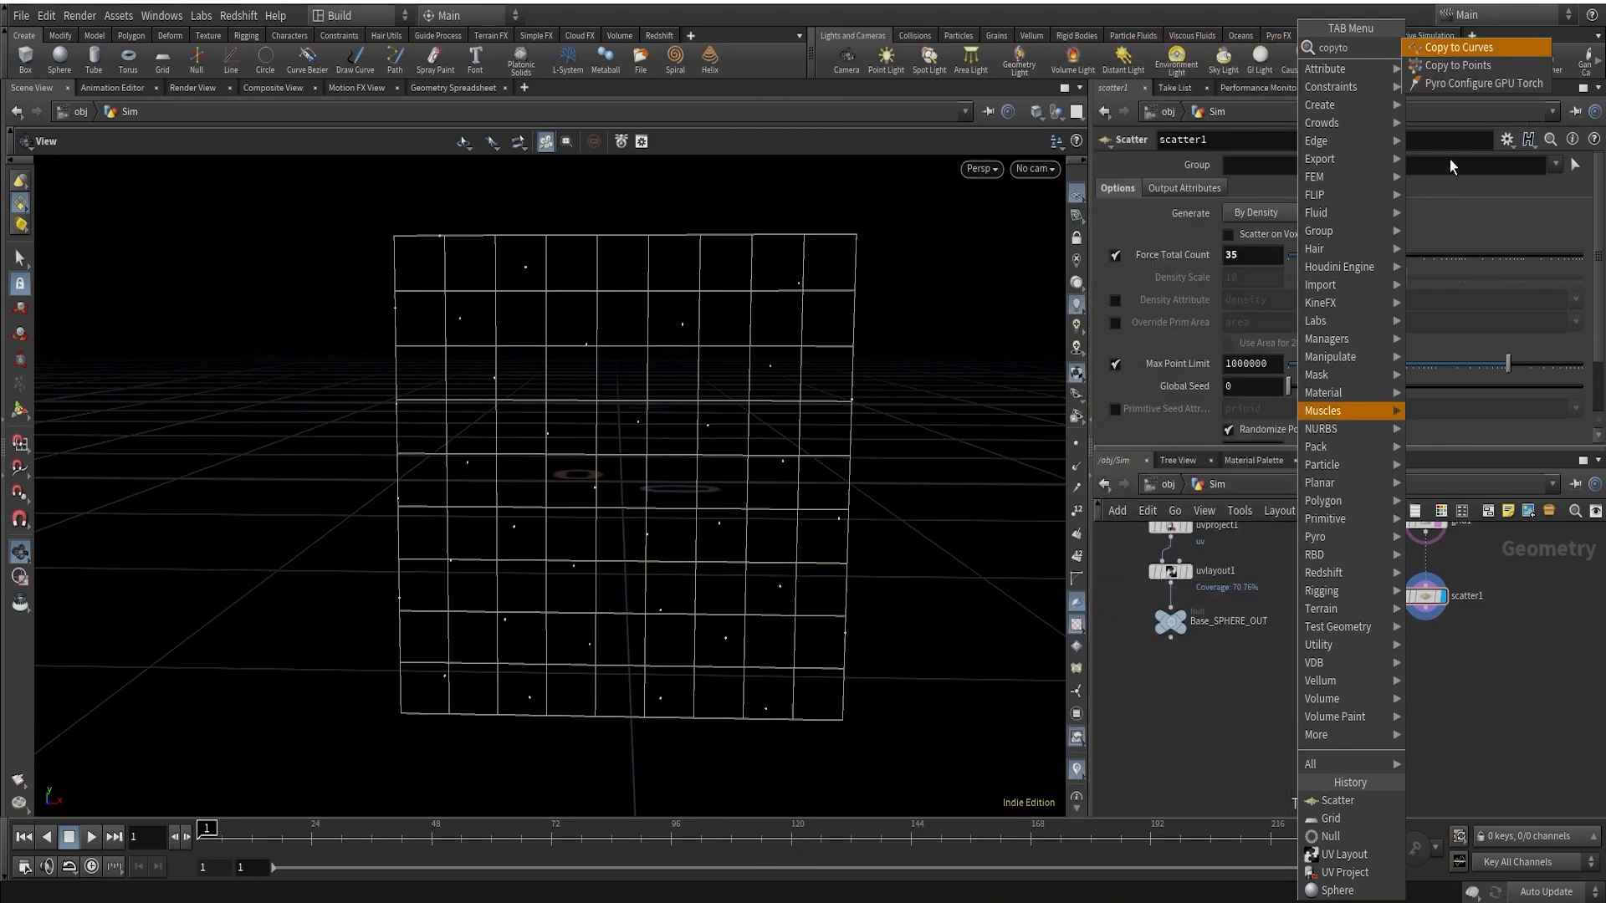
pyautogui.click(1482, 66)
pyautogui.click(1330, 740)
pyautogui.scroll(2, 1330, 745)
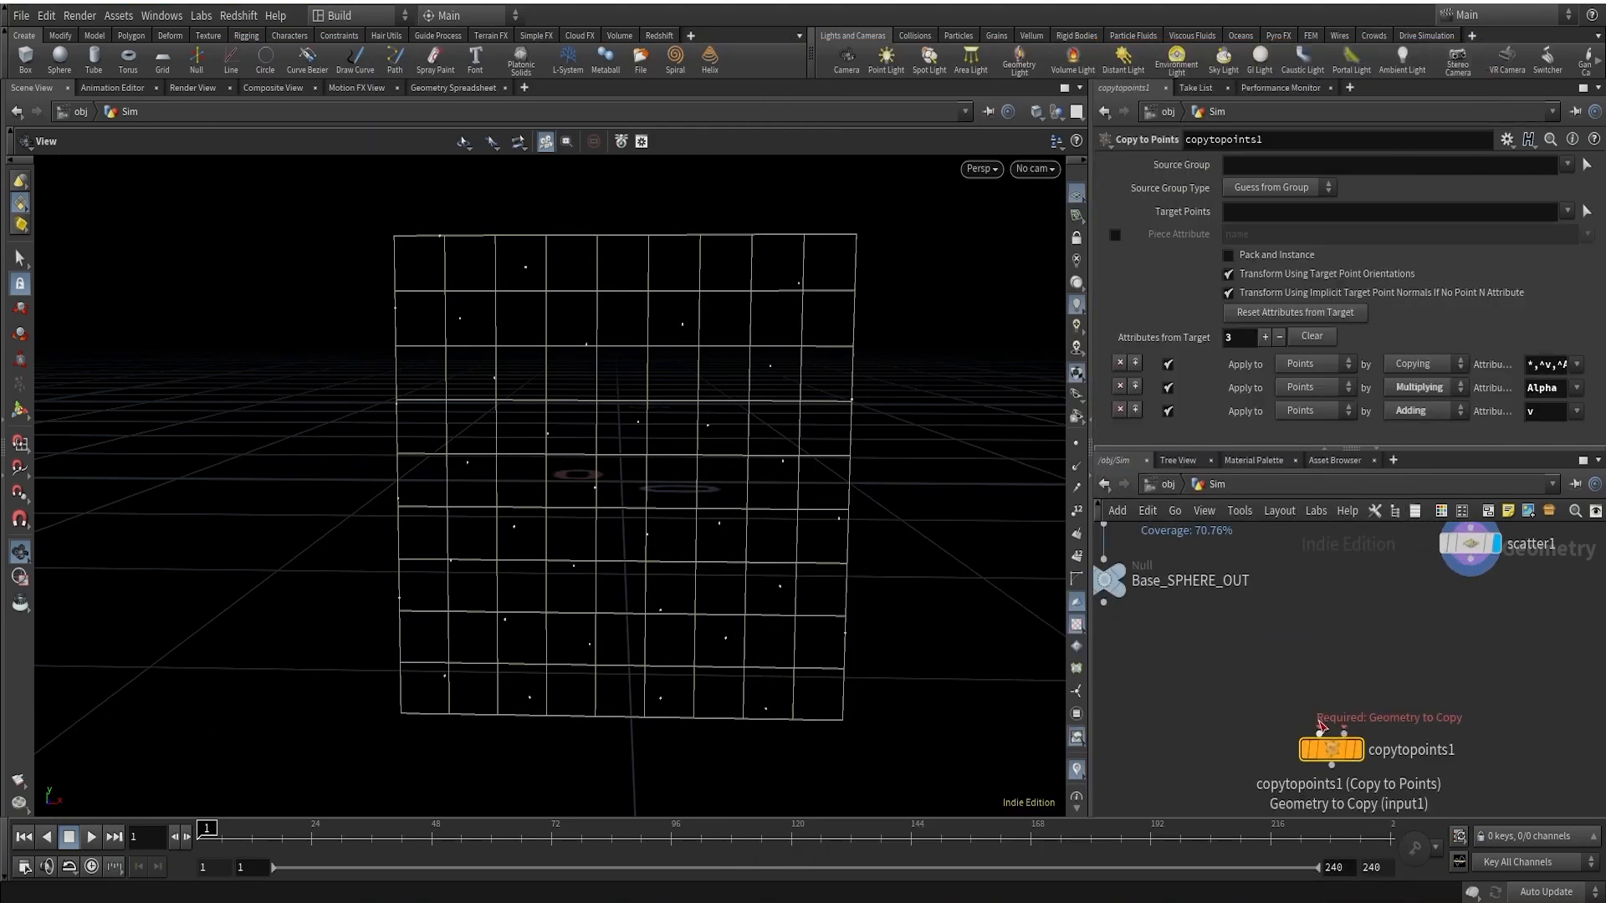
# Connect Base_SPHERE_OUT as the Copy to Points geometry and the Scatter node as its target points, and display the result
pyautogui.moveTo(1319, 732); pyautogui.dragTo(1107, 601)
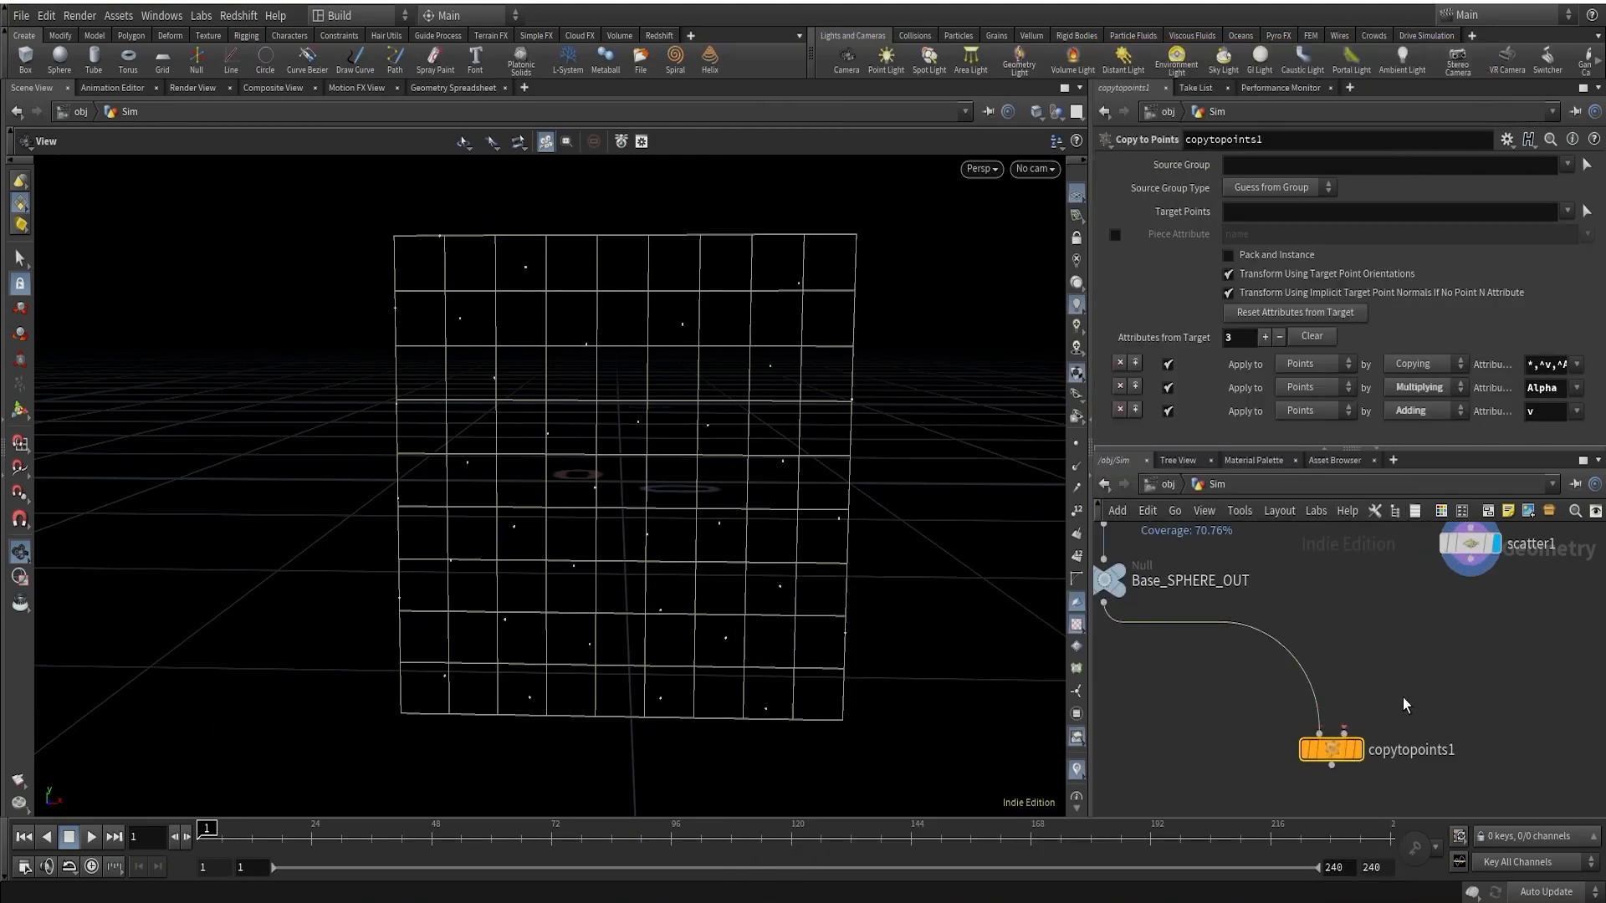
pyautogui.moveTo(1344, 733); pyautogui.dragTo(1469, 578)
pyautogui.click(1354, 749)
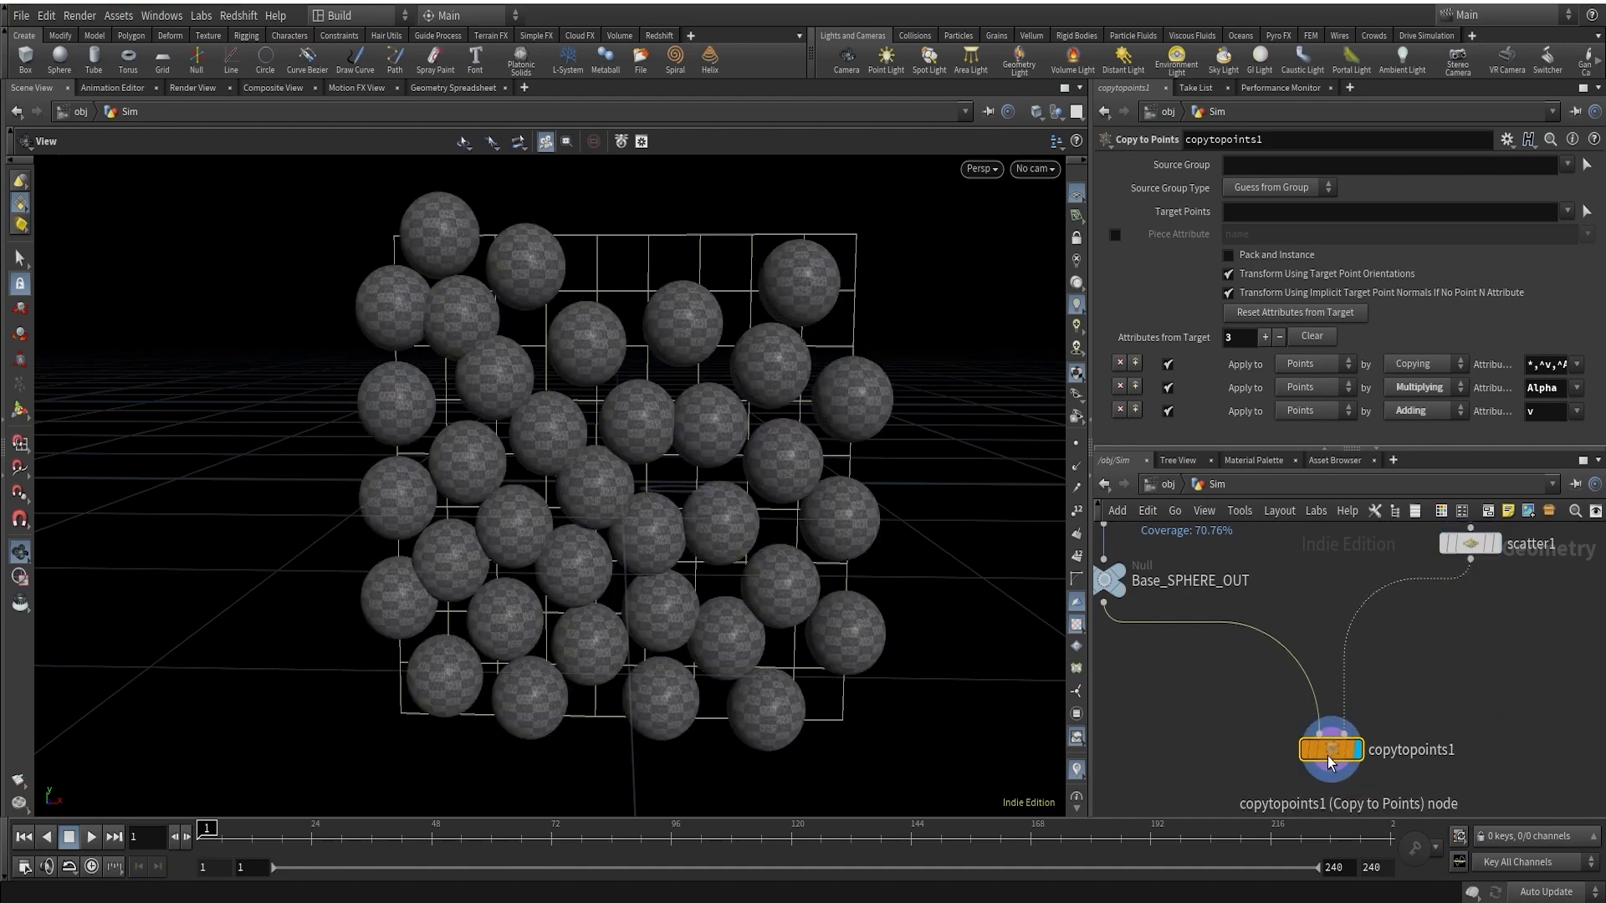
# Set the Scatter node's Global Seed to 4 to rearrange the copied spheres
pyautogui.moveTo(1021, 591); pyautogui.dragTo(895, 477)
pyautogui.moveTo(895, 477); pyautogui.dragTo(810, 501, button='middle')
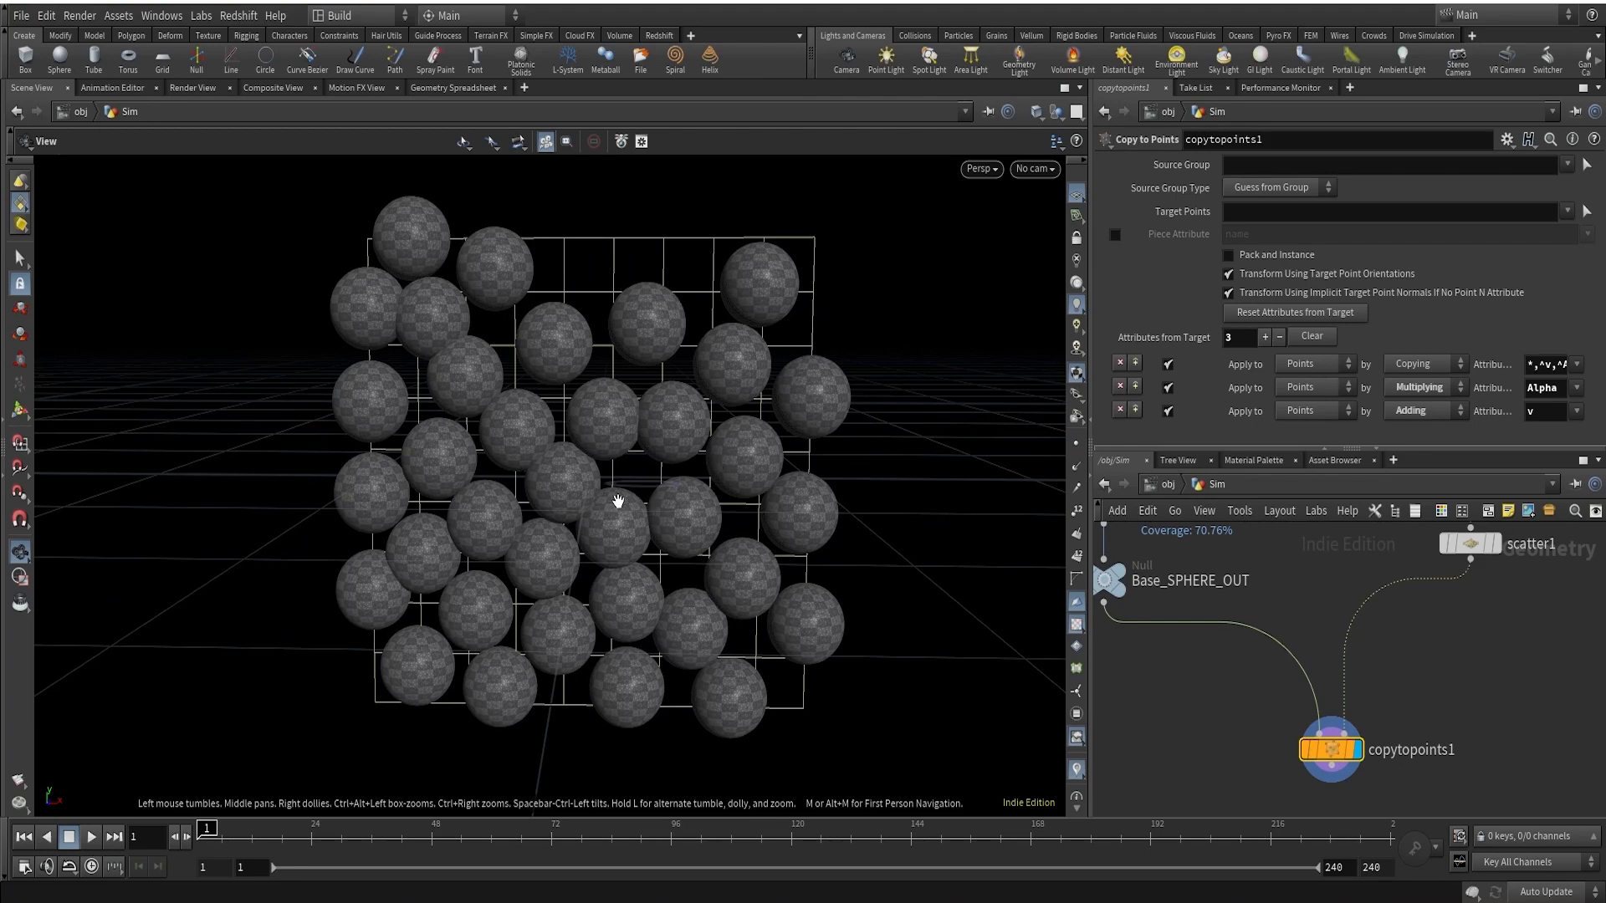
pyautogui.scroll(-2, 607, 368)
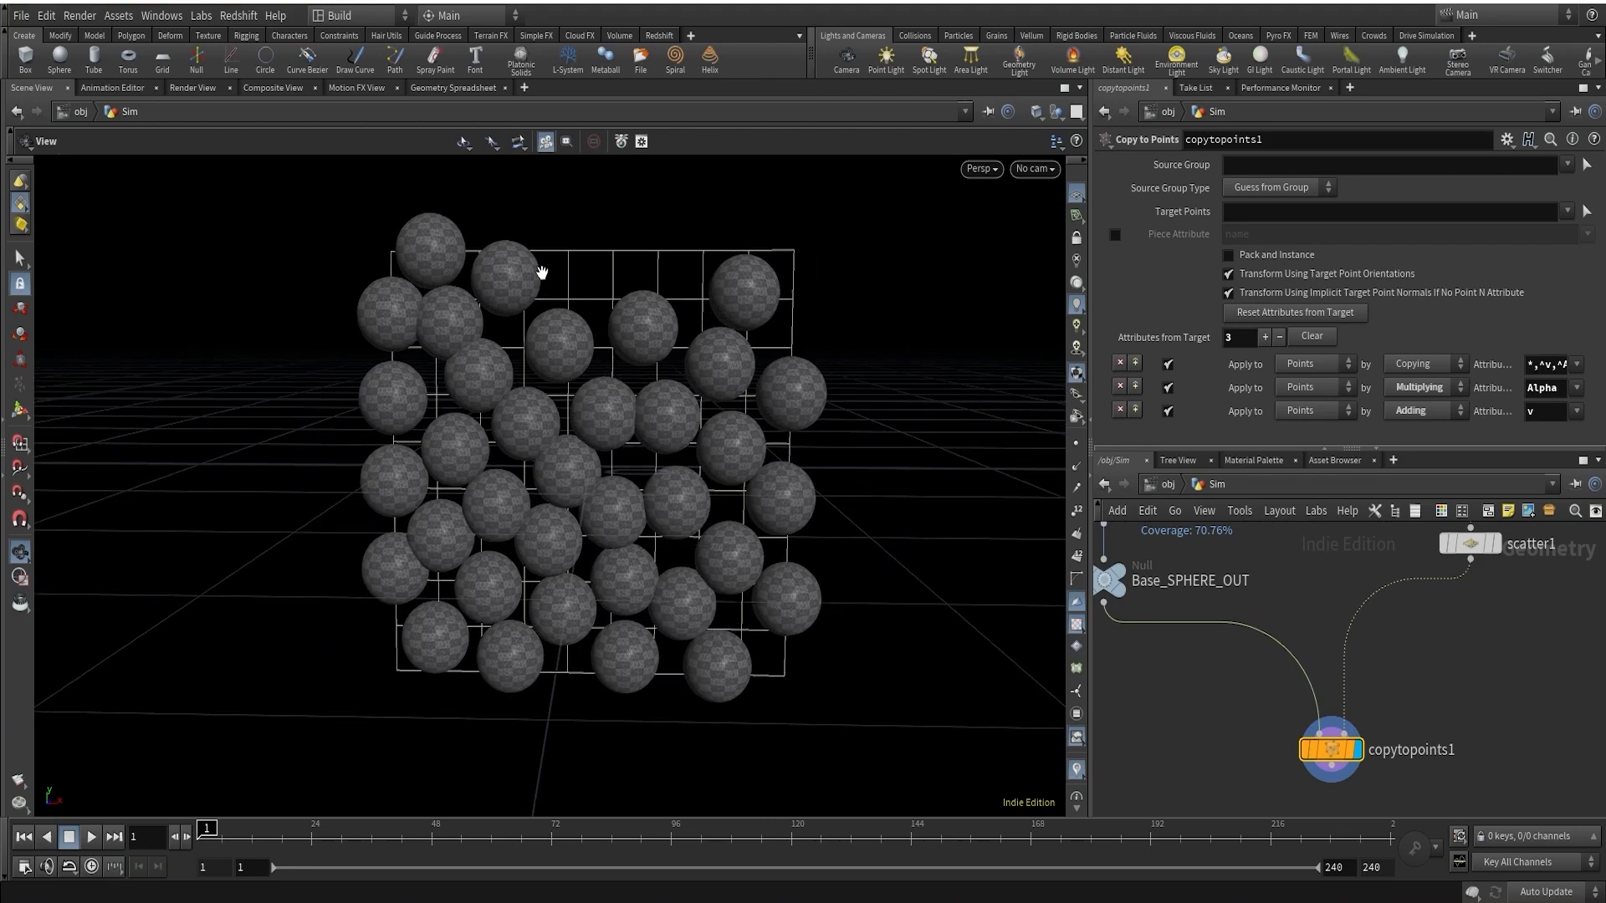
pyautogui.scroll(-5, 896, 366)
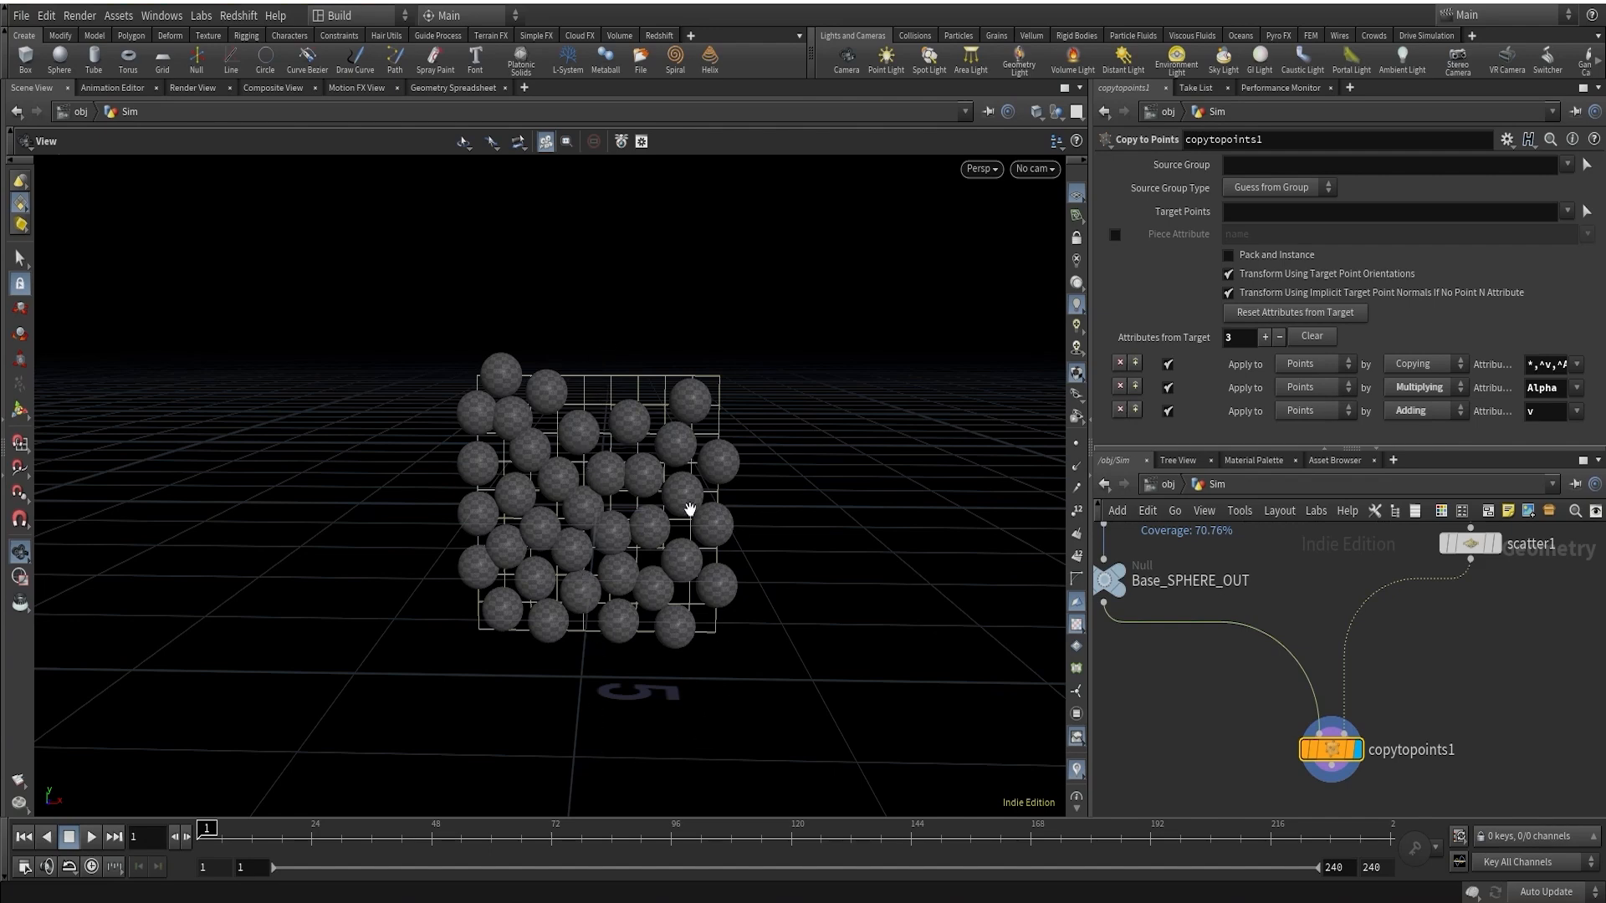
pyautogui.scroll(8, 803, 483)
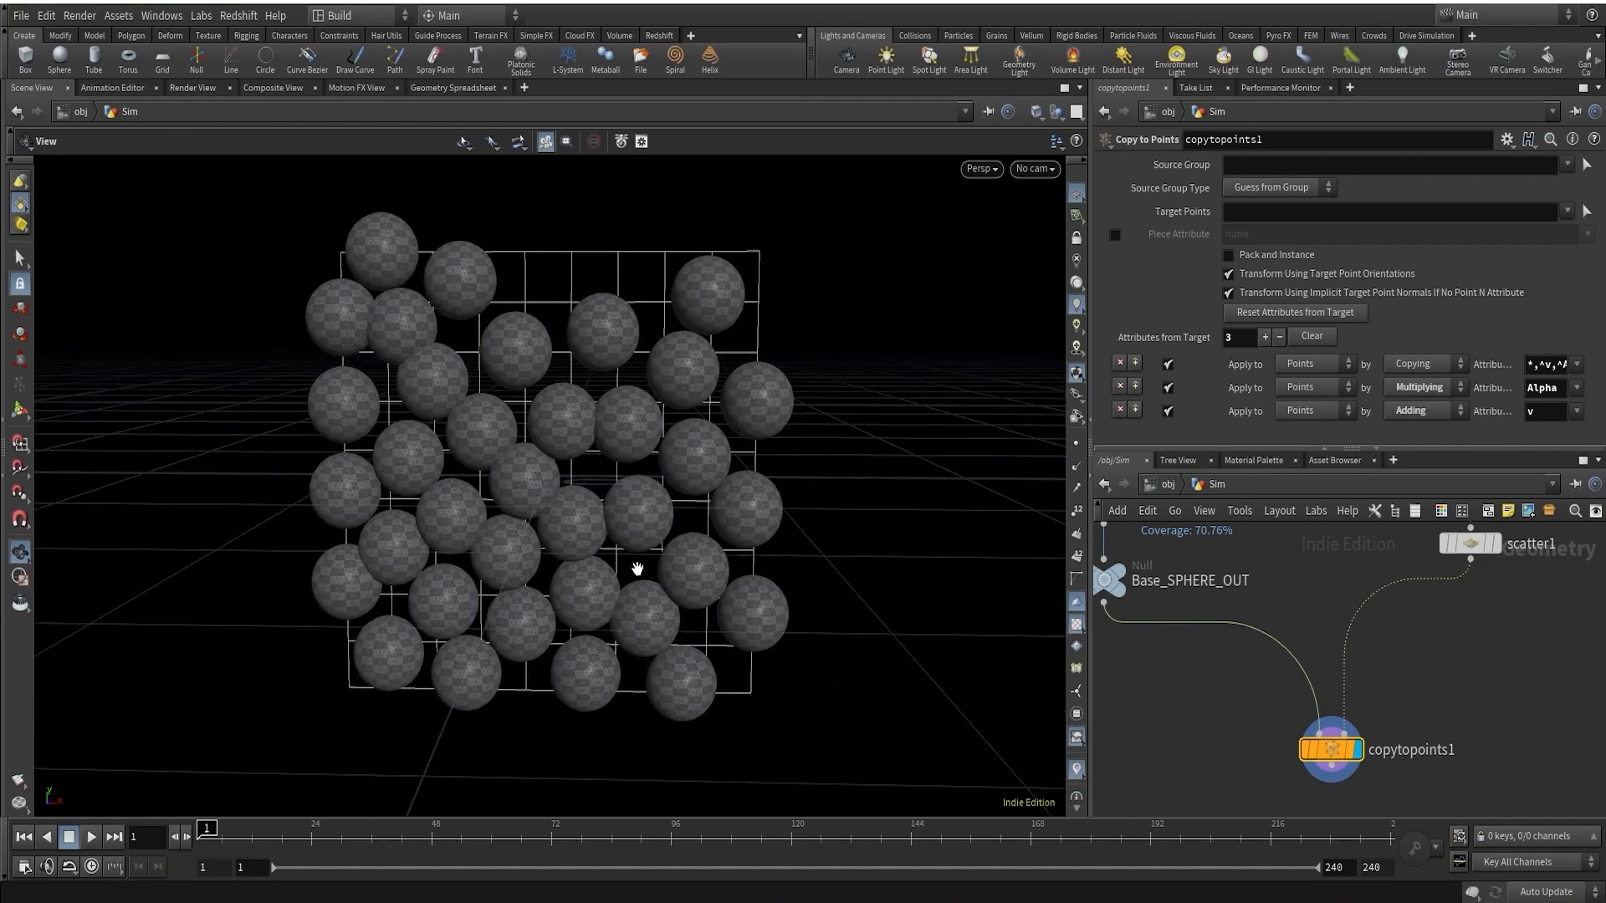
pyautogui.moveTo(1431, 646); pyautogui.dragTo(1407, 692, button='middle')
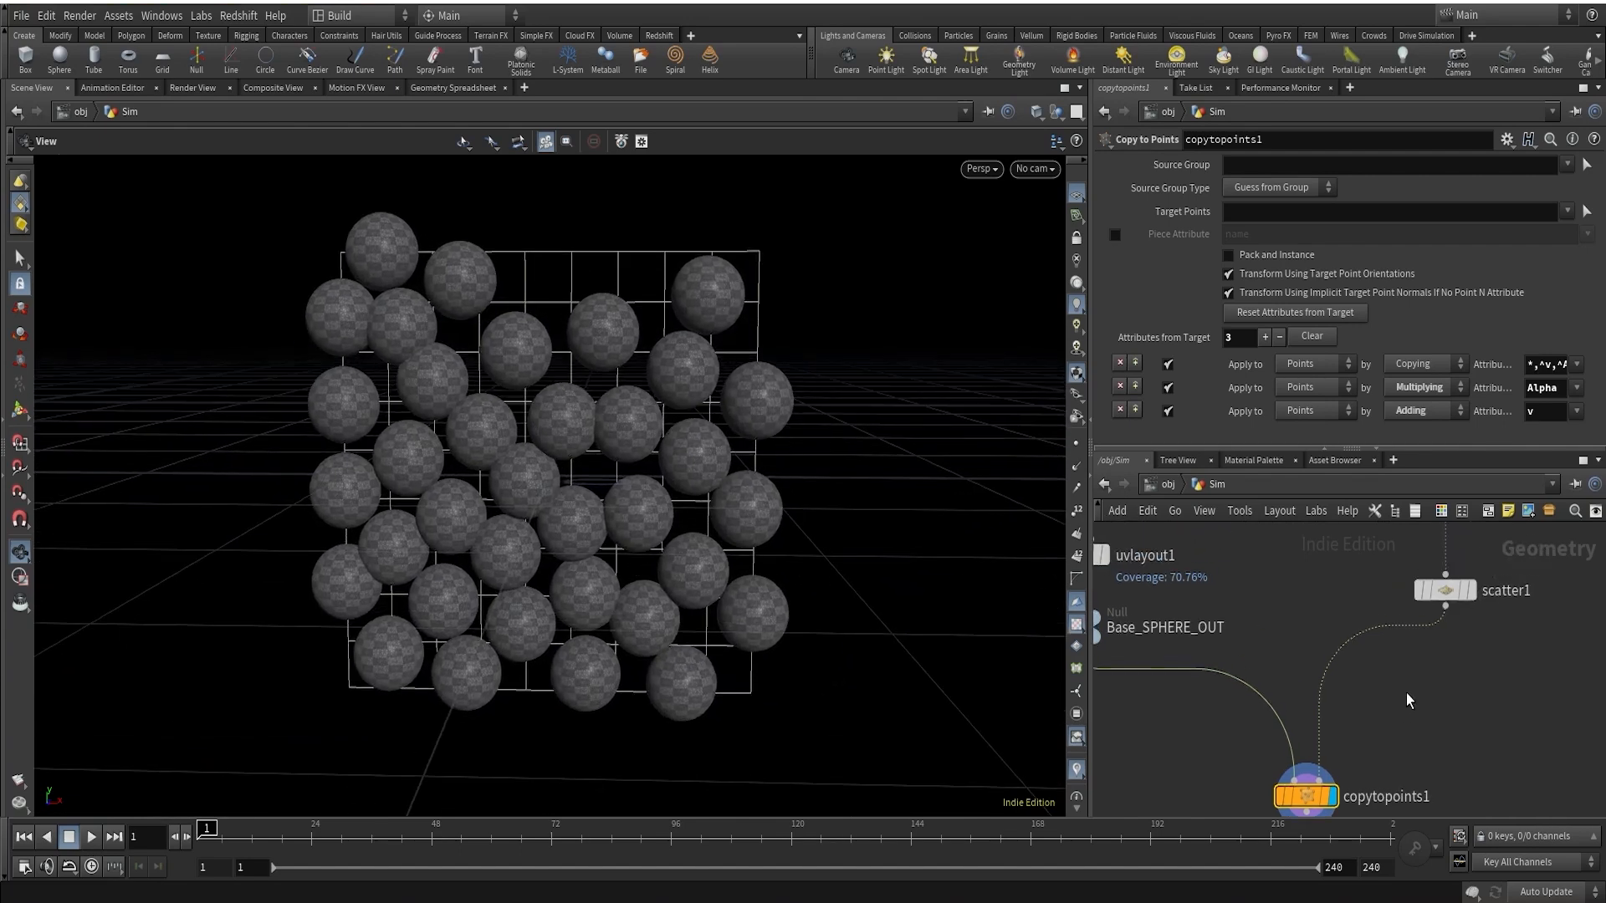
pyautogui.click(1407, 693)
pyautogui.scroll(2, 1451, 700)
pyautogui.click(1428, 615)
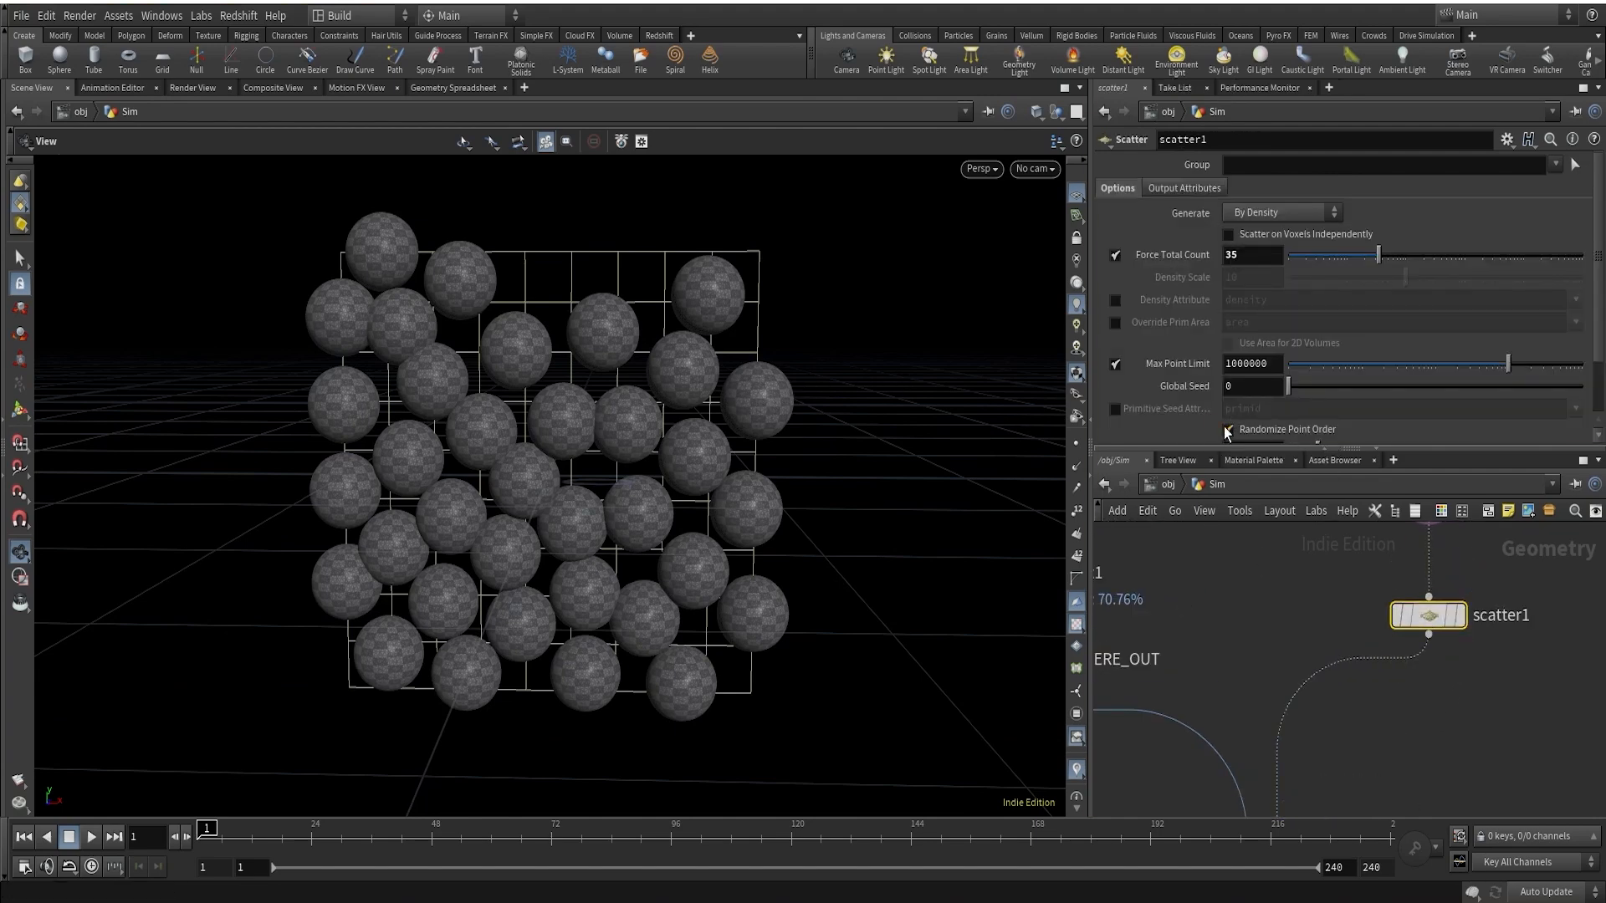
pyautogui.moveTo(1264, 387); pyautogui.dragTo(1307, 363, button='middle')
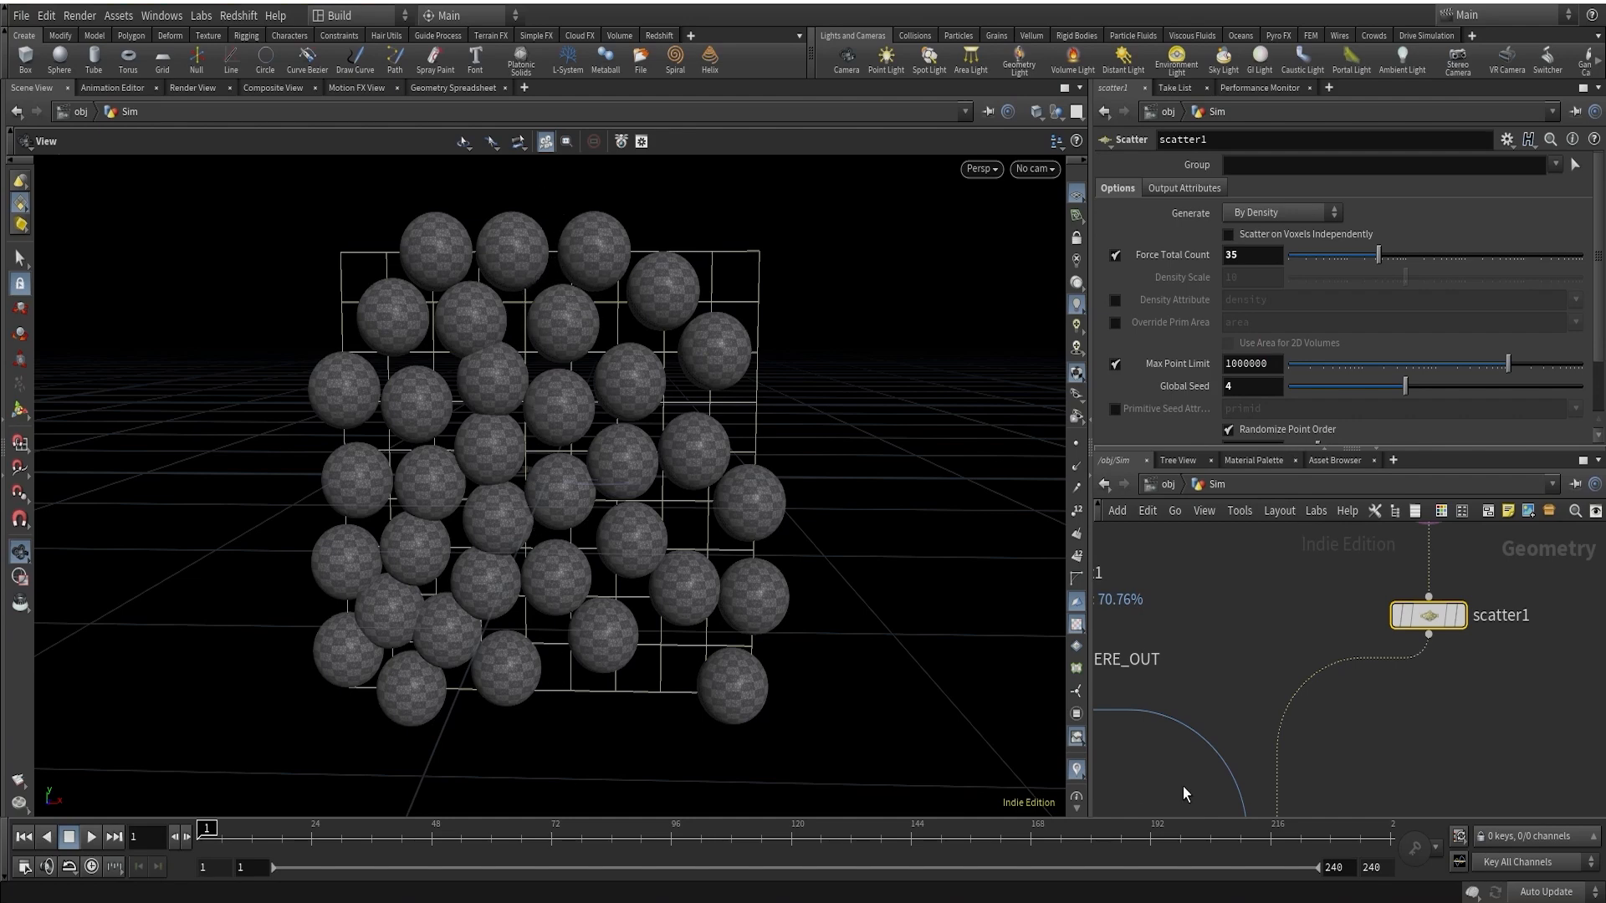
# Insert an Attribute Randomize node between the Scatter and Copy to Points nodes
pyautogui.moveTo(1486, 684); pyautogui.dragTo(1449, 689, button='middle')
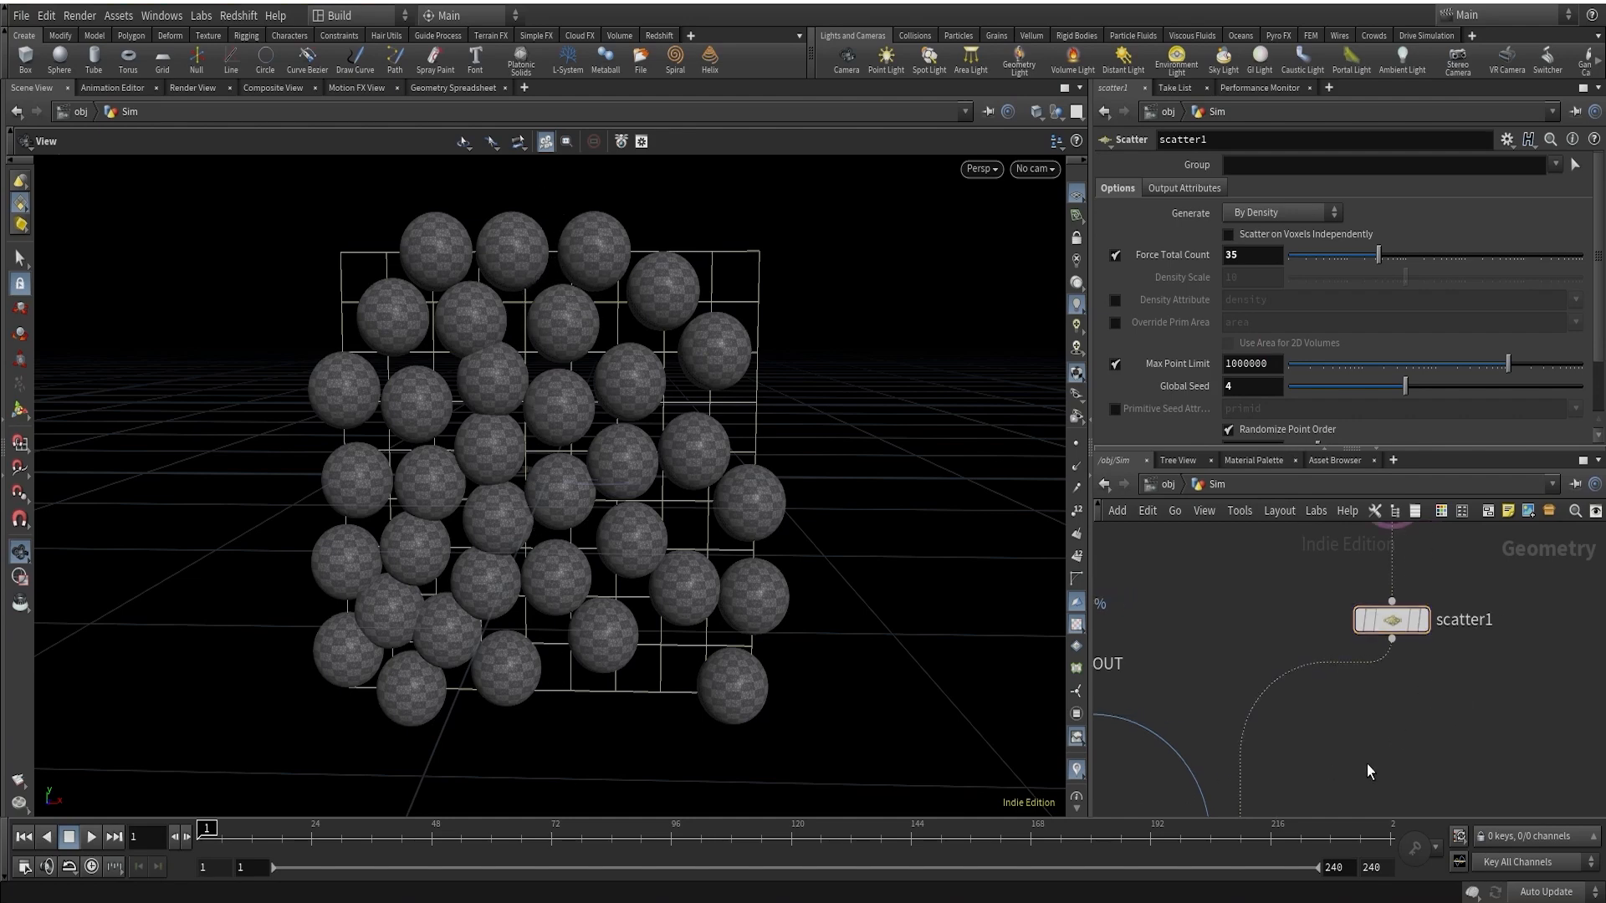
pyautogui.press('Tab')
pyautogui.write('ara')
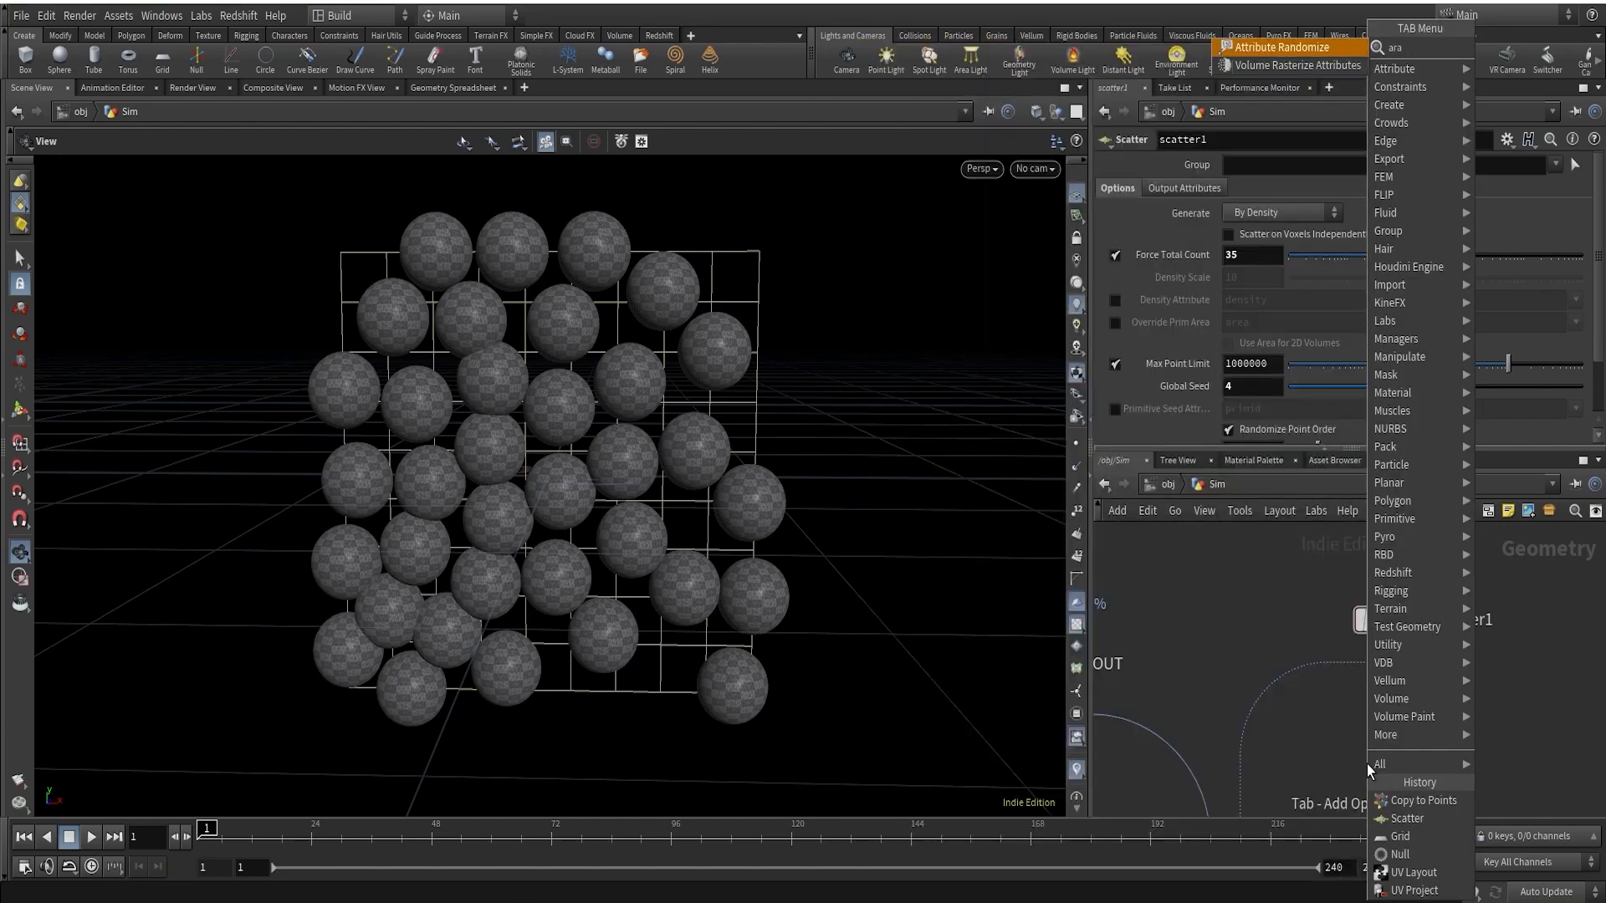
pyautogui.write('nd')
pyautogui.press('Return')
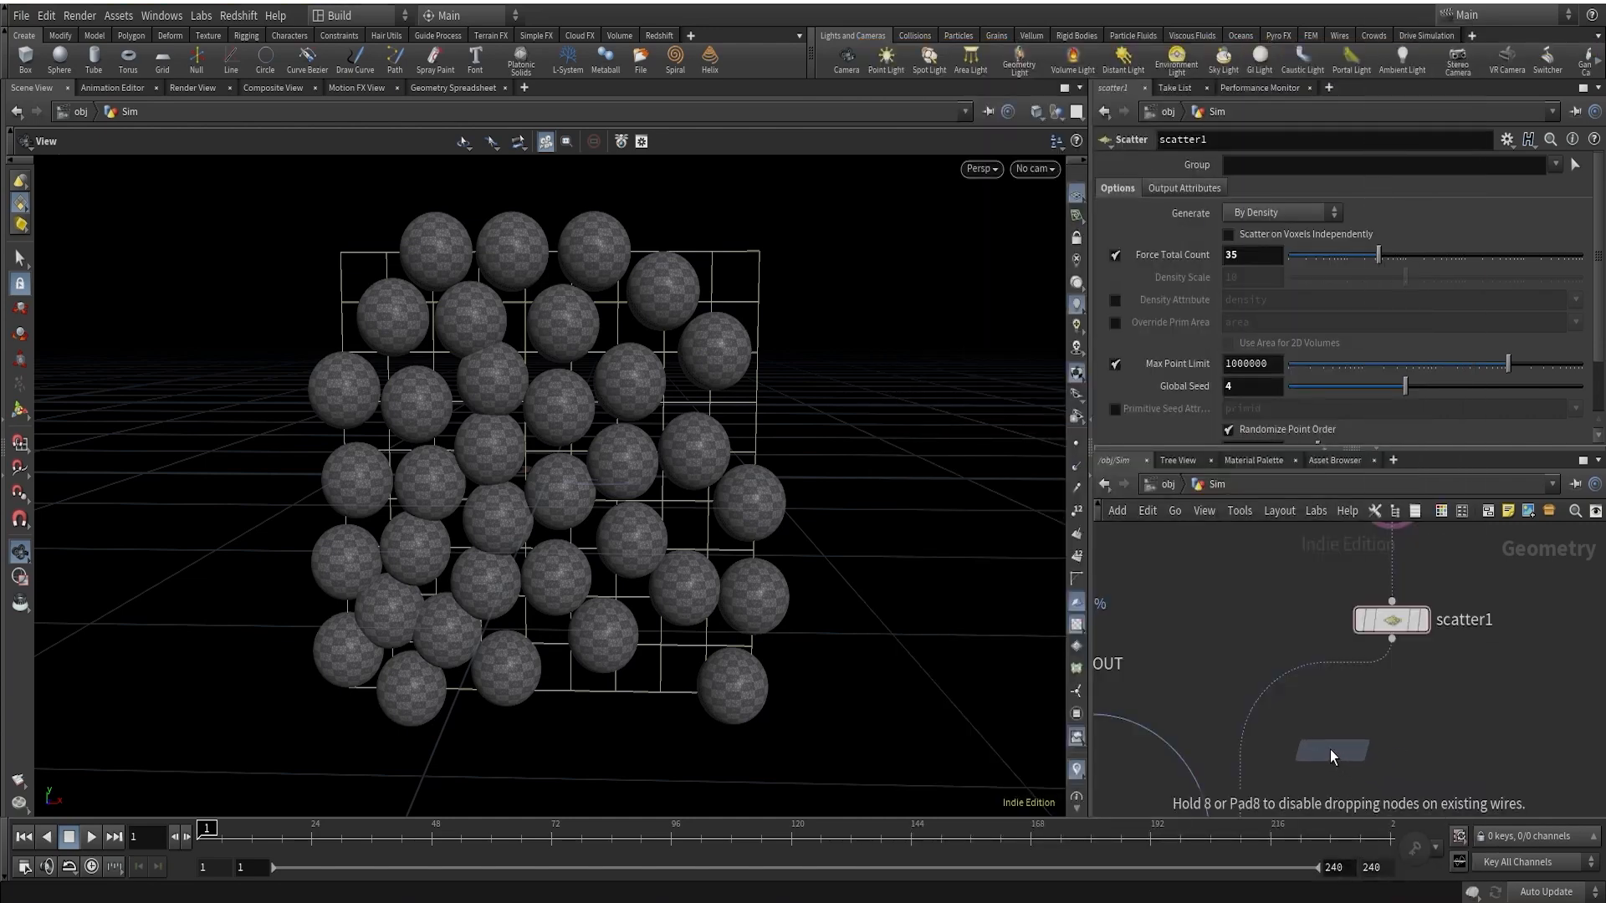
pyautogui.click(1250, 725)
pyautogui.moveTo(1250, 726); pyautogui.dragTo(1393, 753)
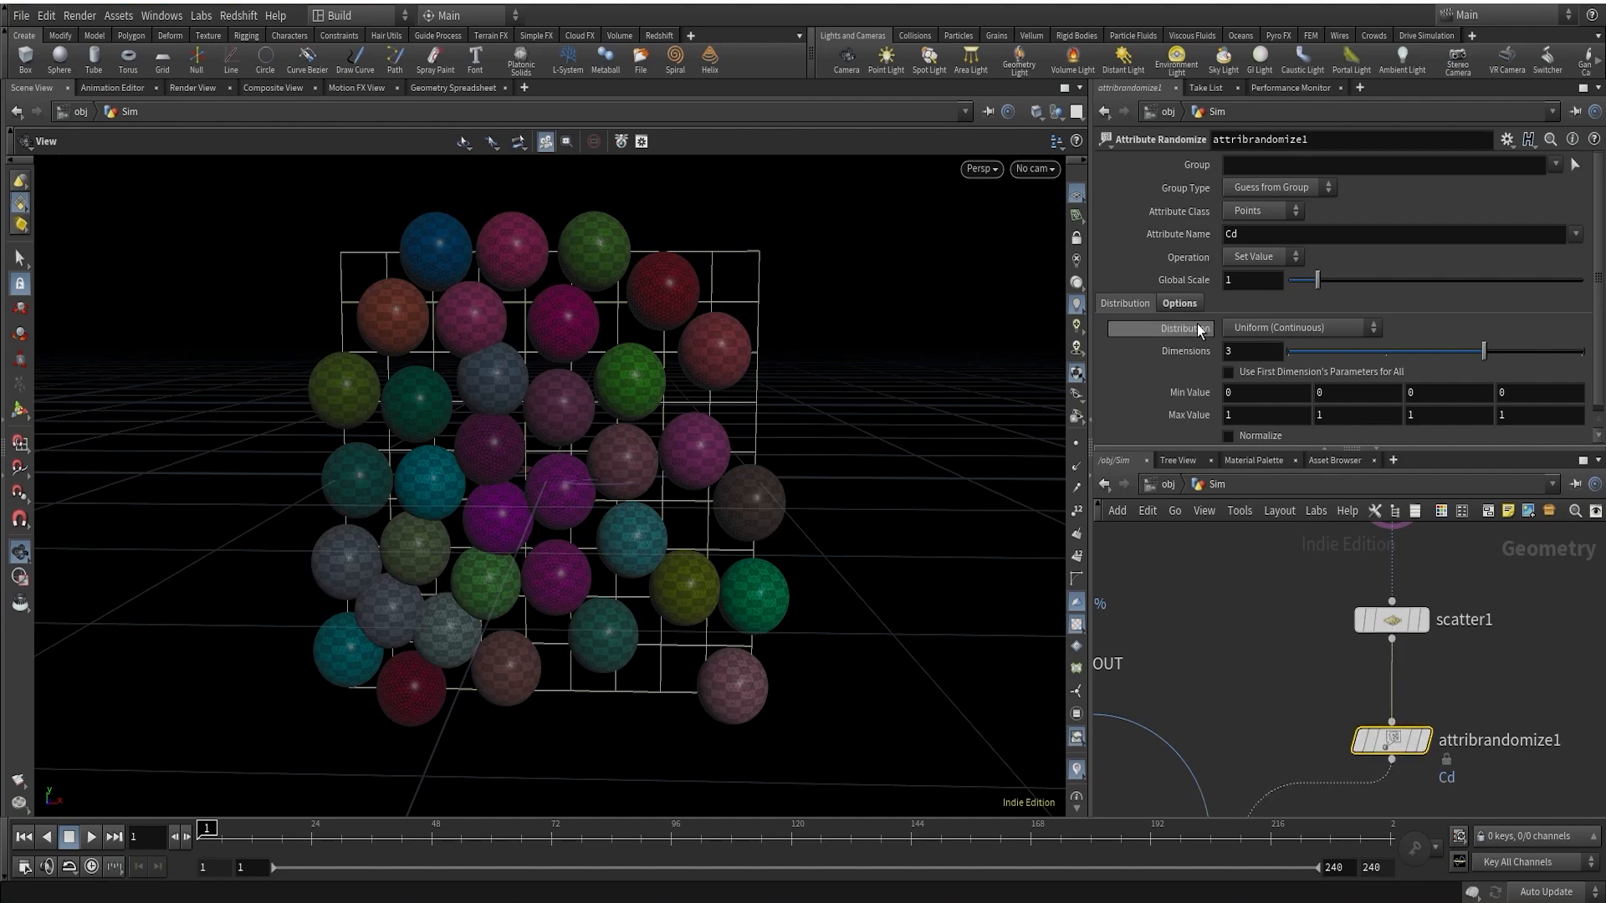
# Set the Attribute Randomize node's attribute name to pscale
pyautogui.moveTo(1251, 240); pyautogui.dragTo(1164, 242)
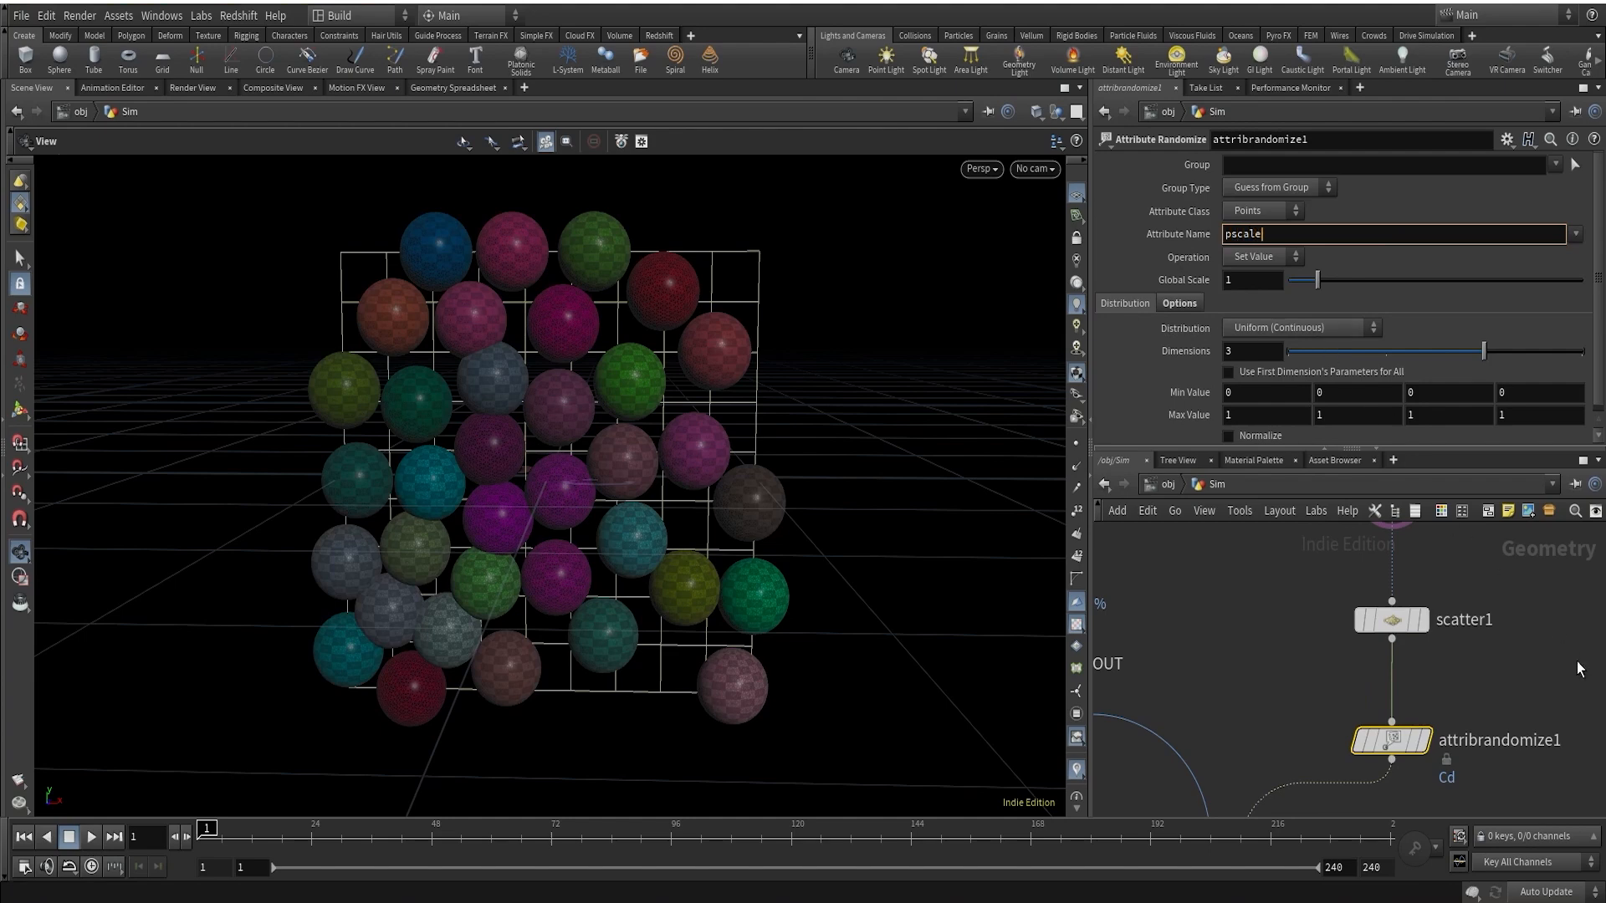
pyautogui.press('Return')
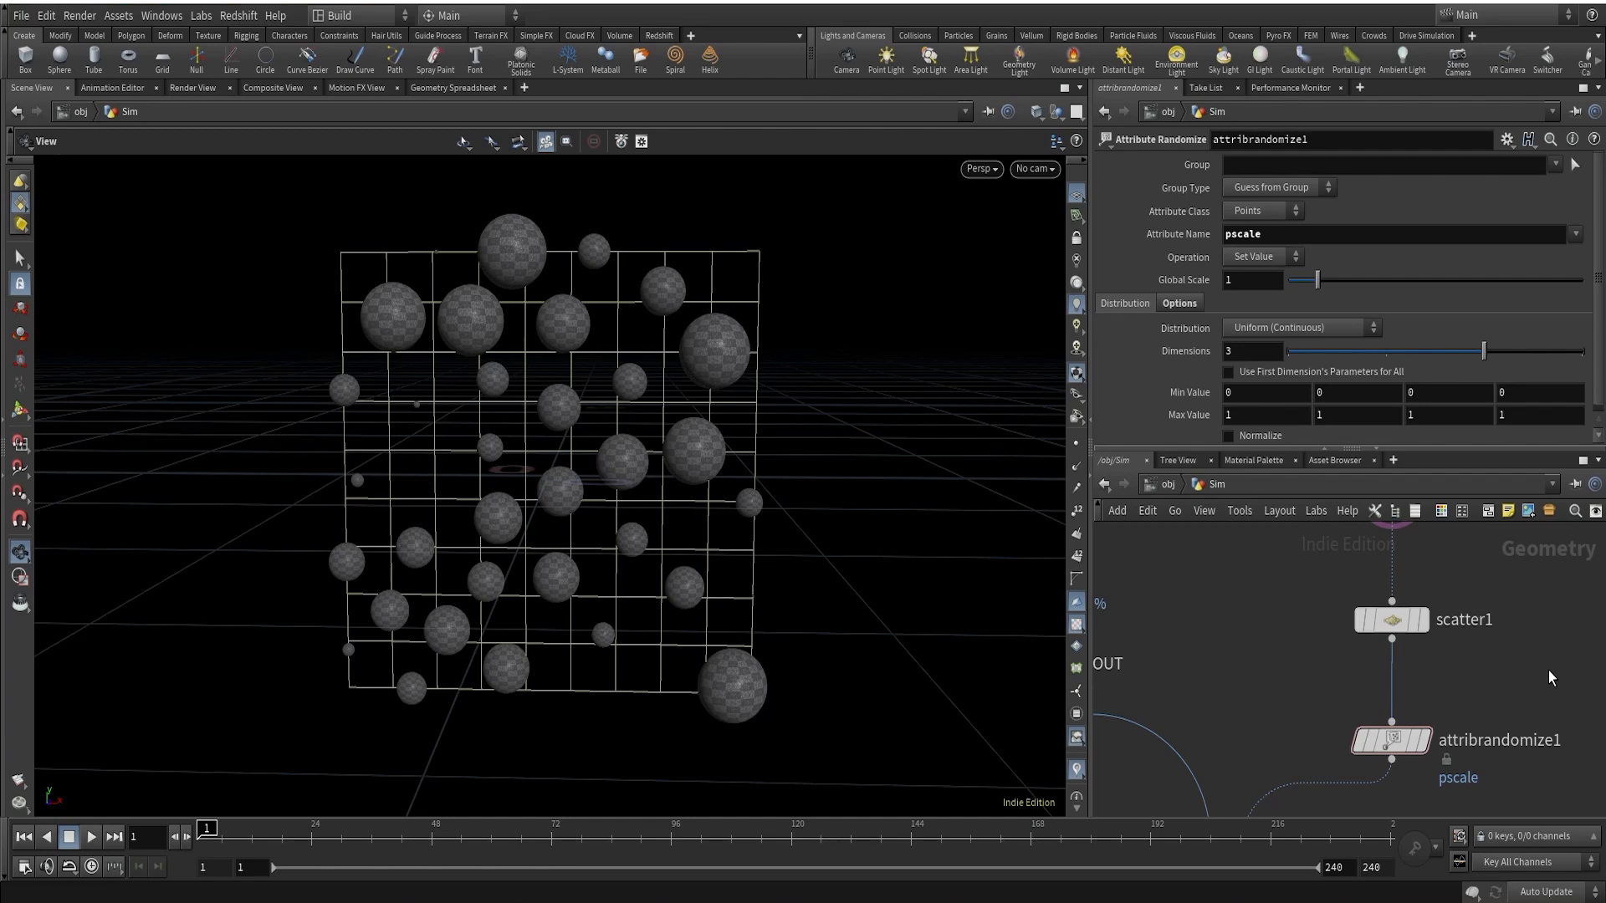
pyautogui.moveTo(1548, 670); pyautogui.dragTo(1531, 628, button='middle')
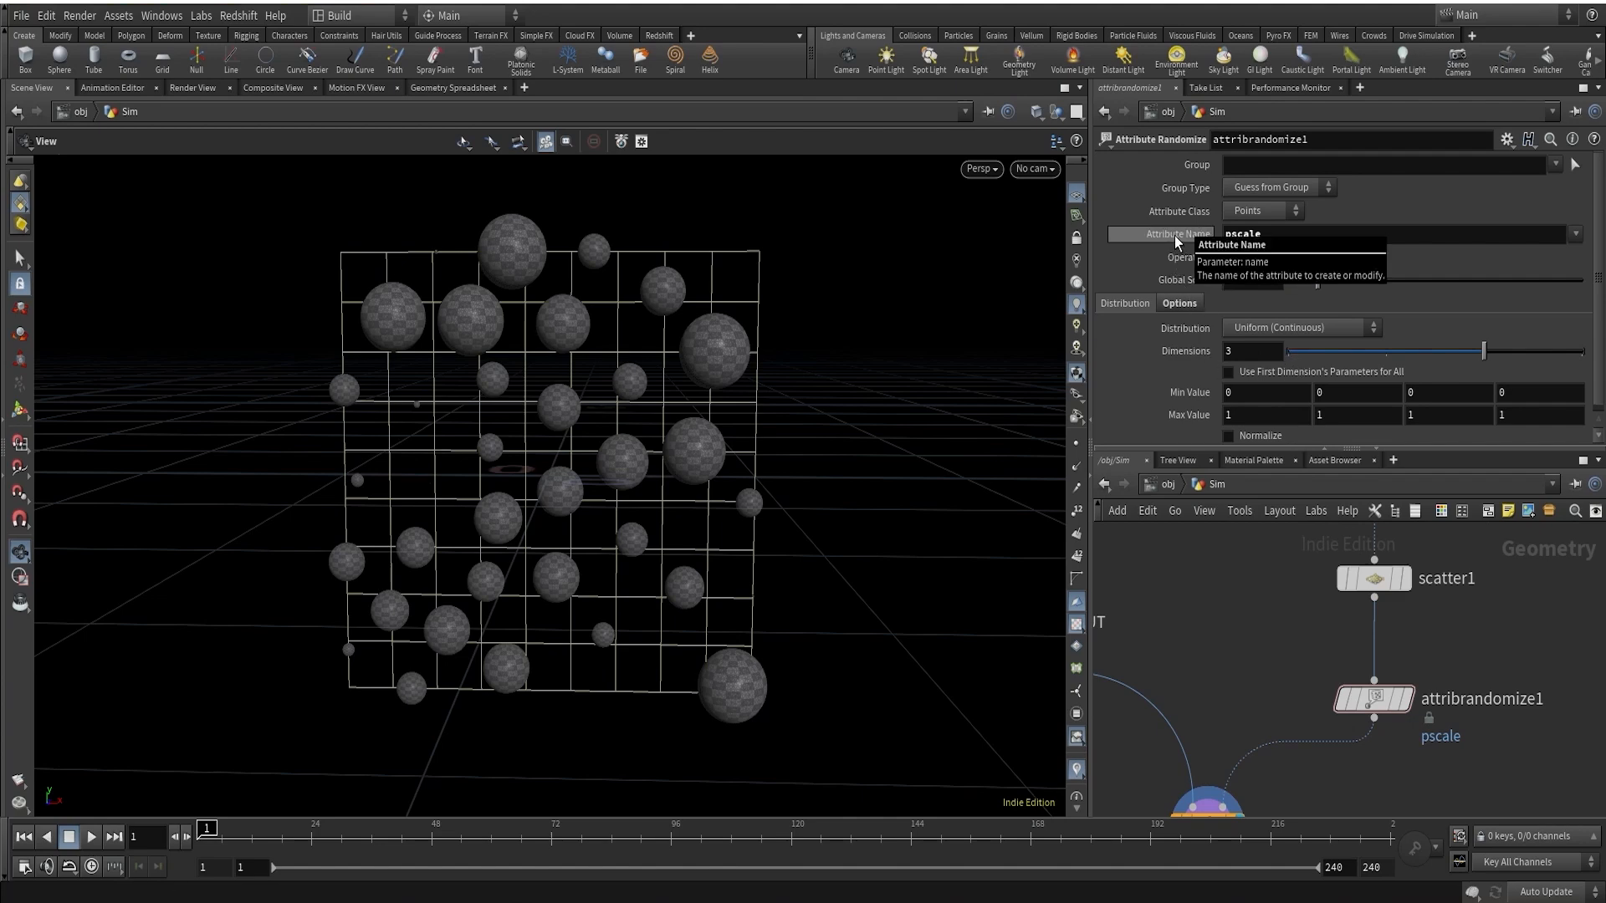
# Set the pscale randomization to 1 dimension with a minimum value of 0.6
pyautogui.click(1324, 360)
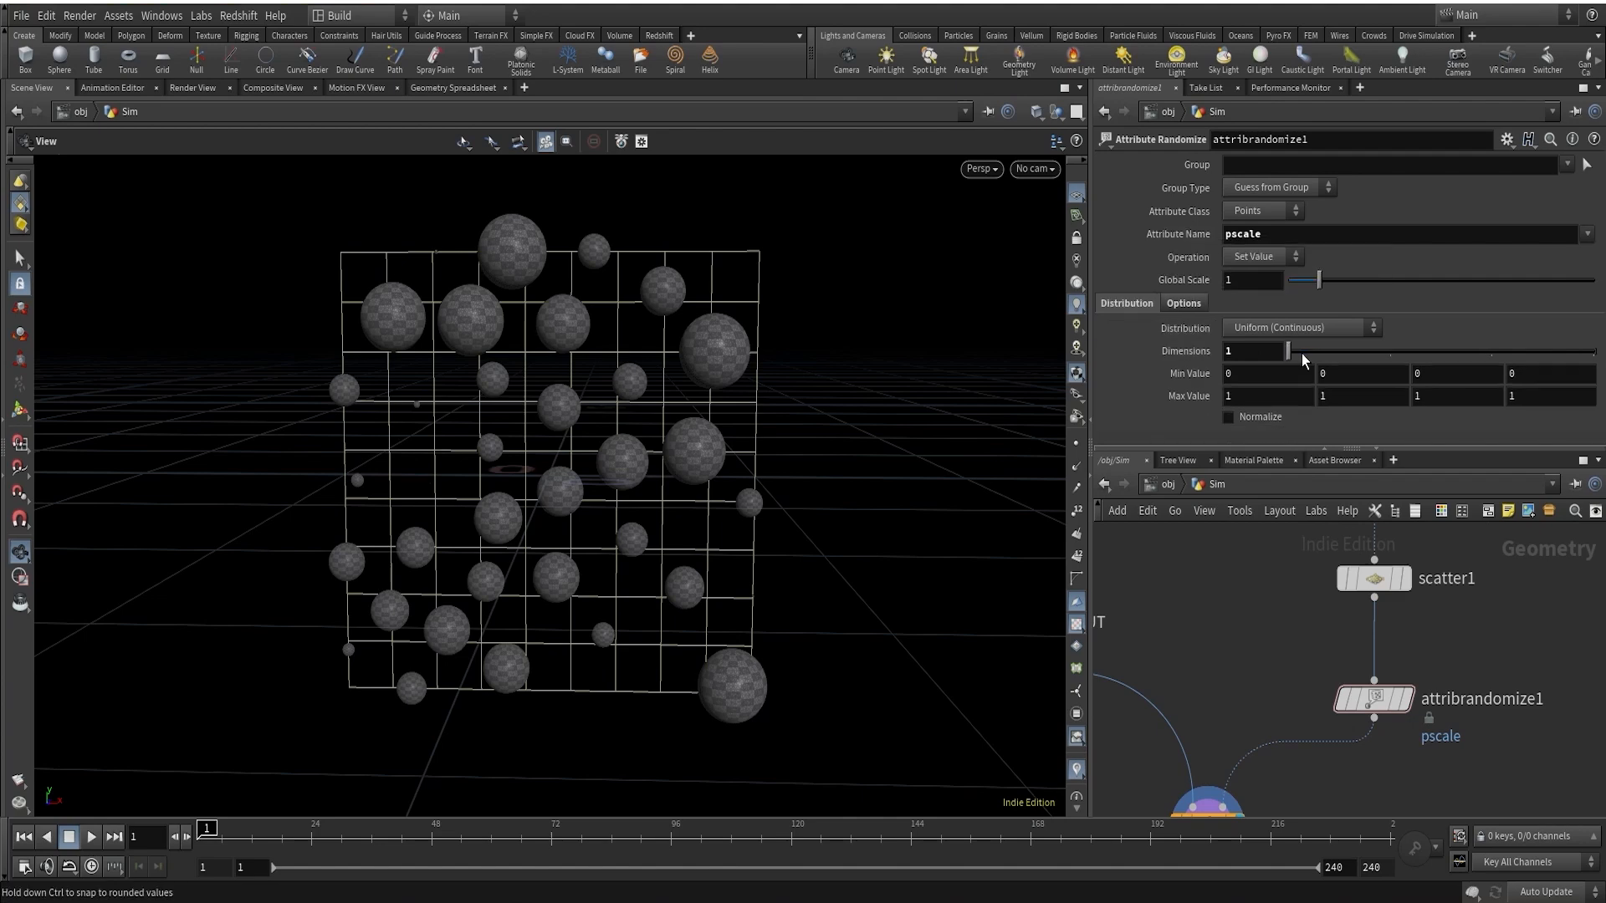
pyautogui.click(1260, 377)
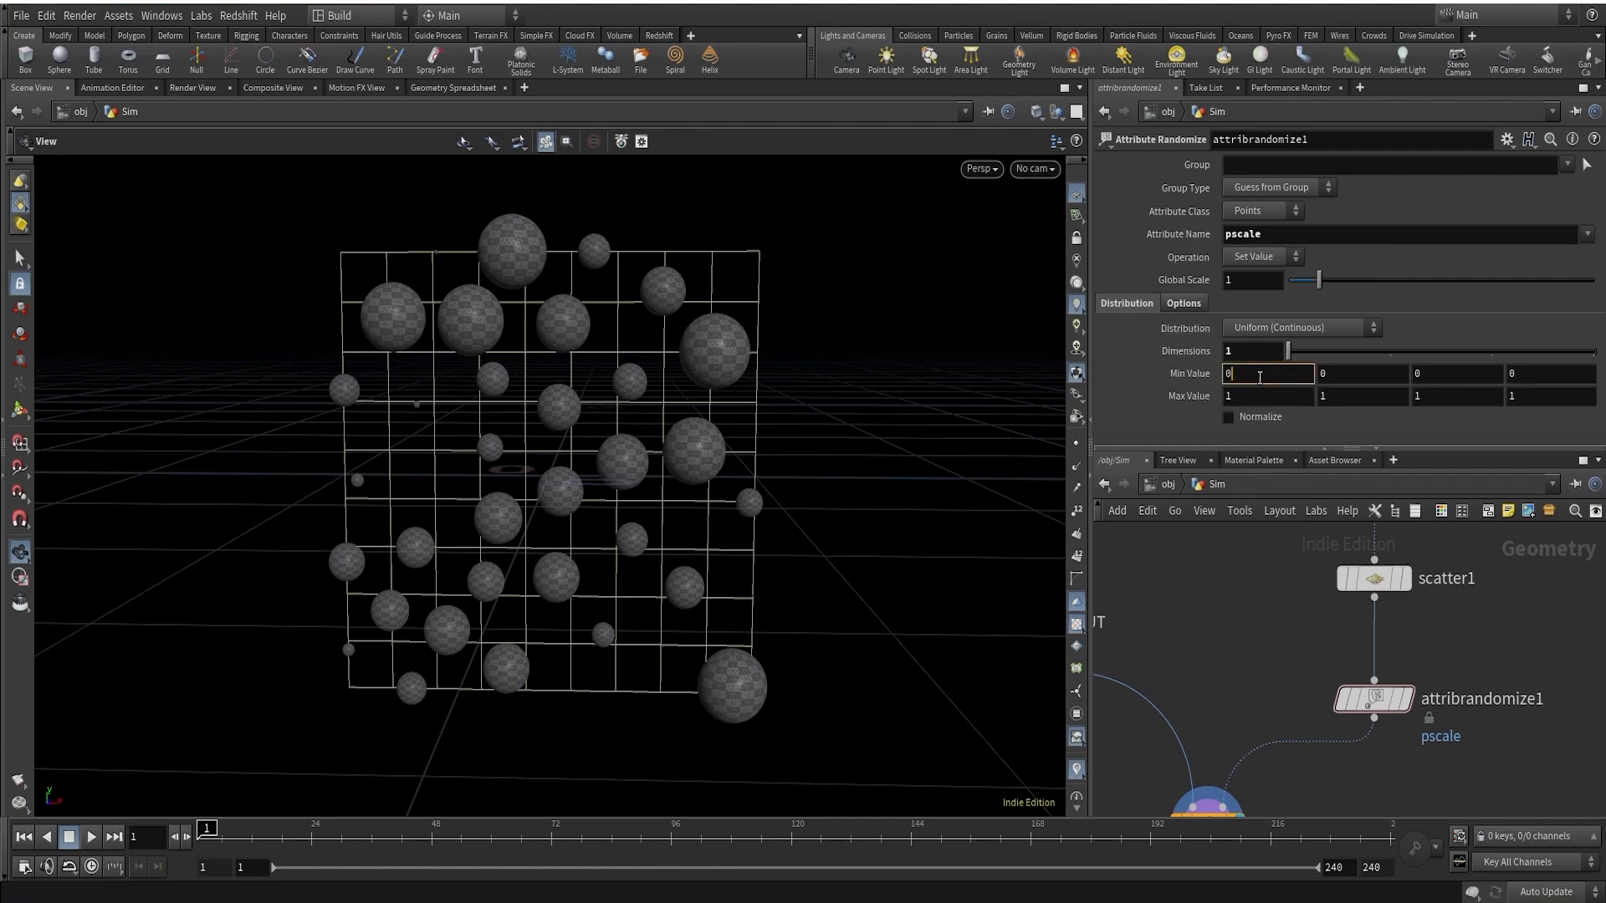
pyautogui.write('.6')
pyautogui.press('Return')
pyautogui.moveTo(795, 563); pyautogui.dragTo(717, 448)
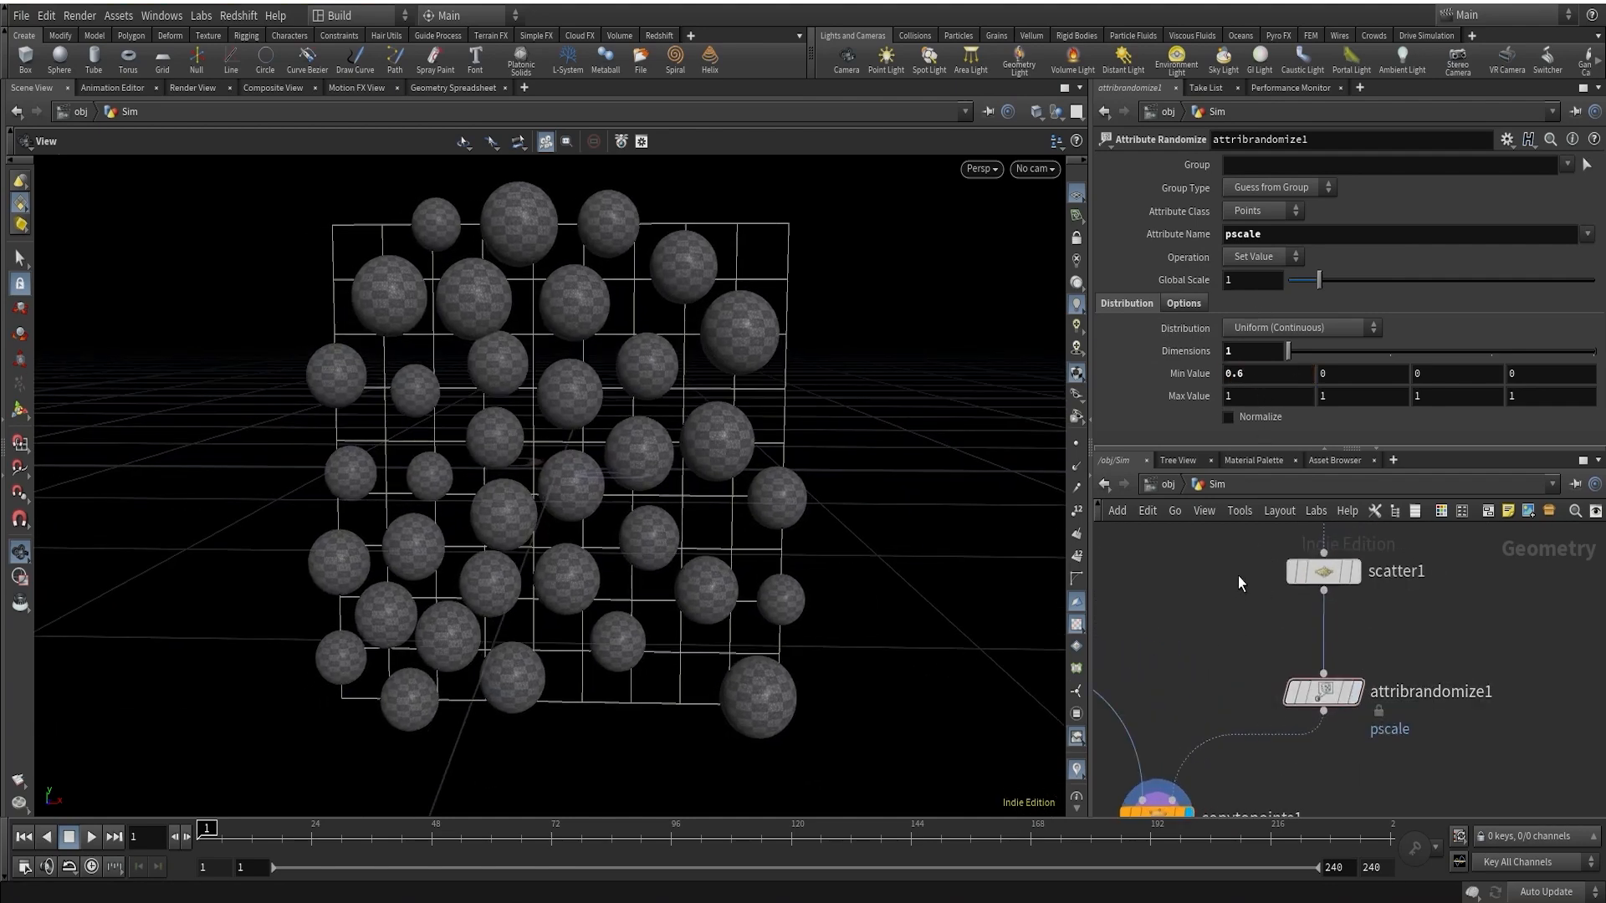
# Display the Attribute Randomize node's output to examine the scattered points alone
pyautogui.scroll(-2, 1237, 612)
pyautogui.moveTo(1237, 624); pyautogui.dragTo(1278, 627, button='middle')
pyautogui.scroll(3, 1334, 665)
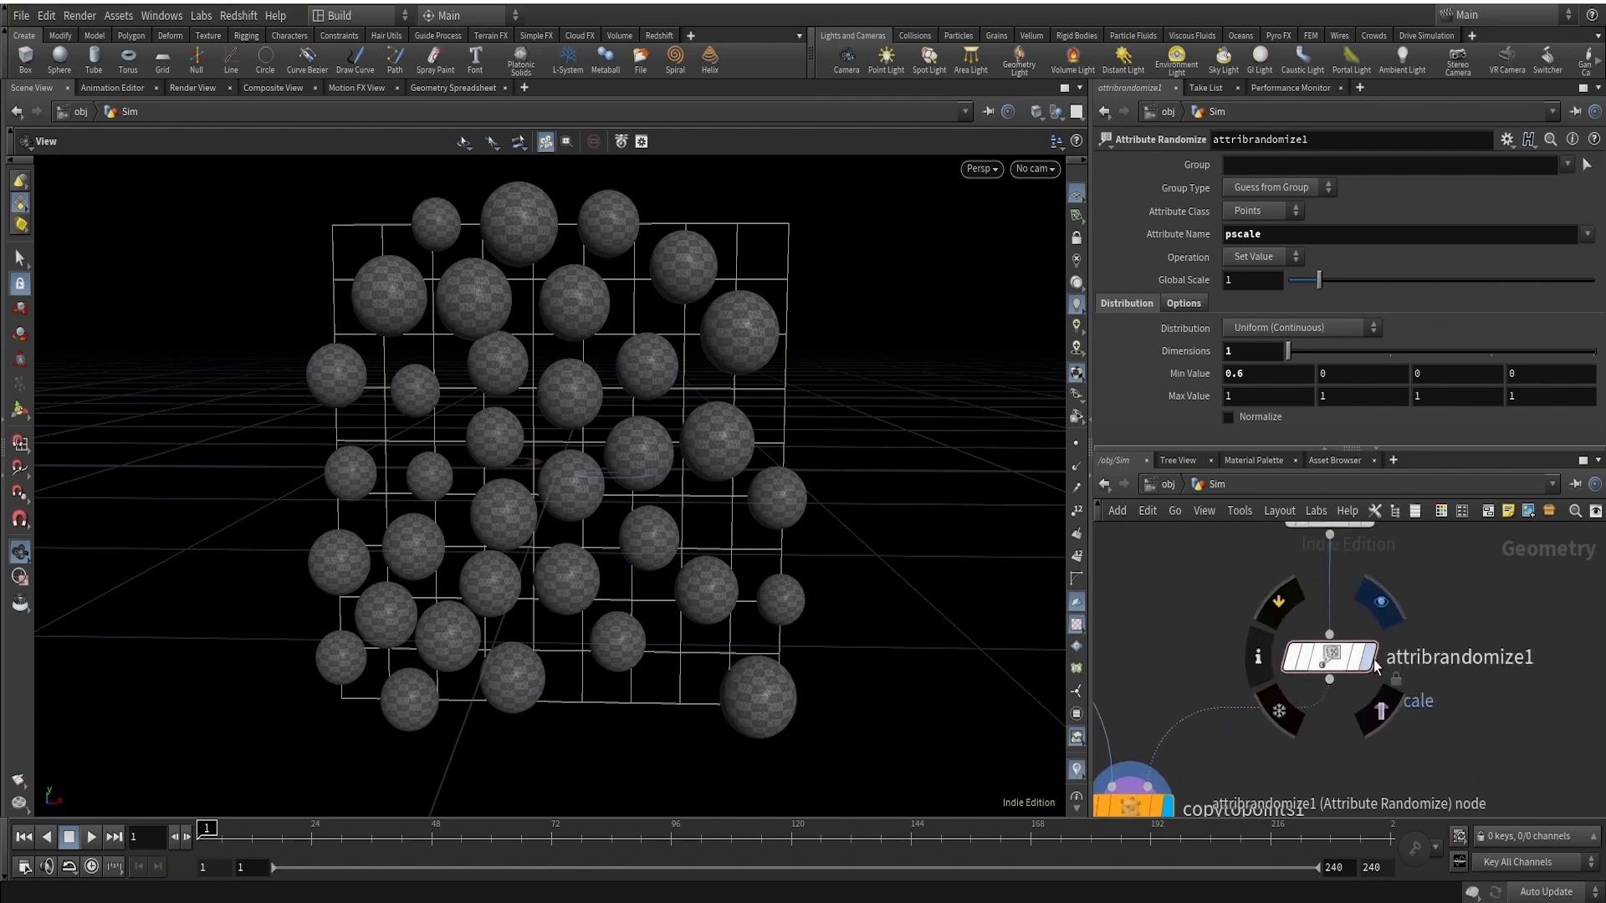
pyautogui.click(1373, 660)
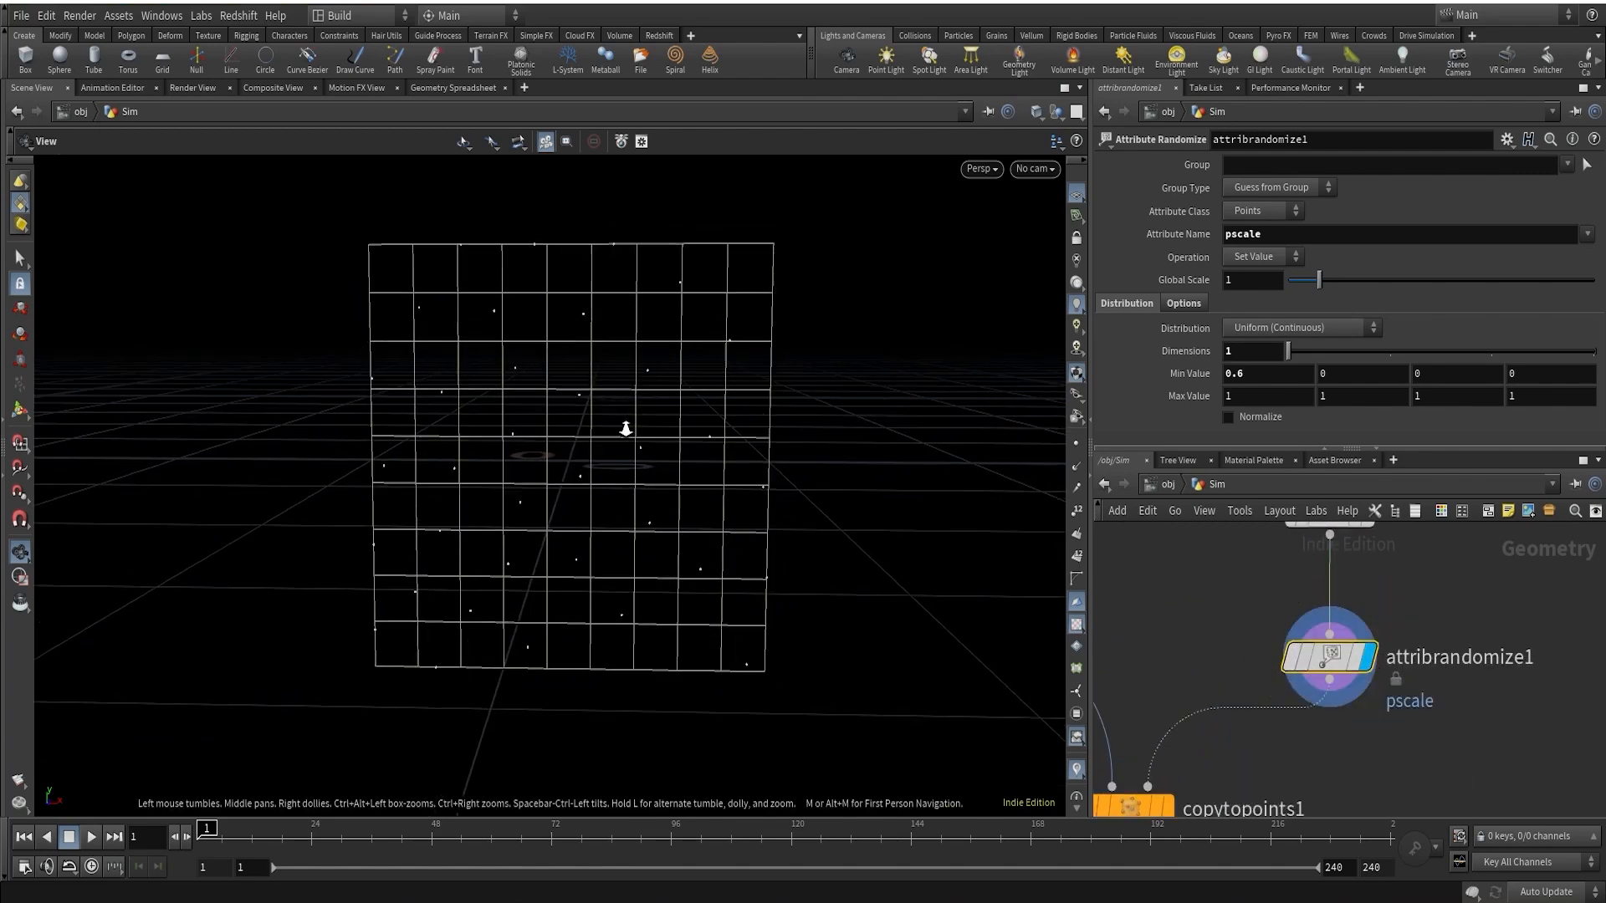
pyautogui.scroll(2, 625, 429)
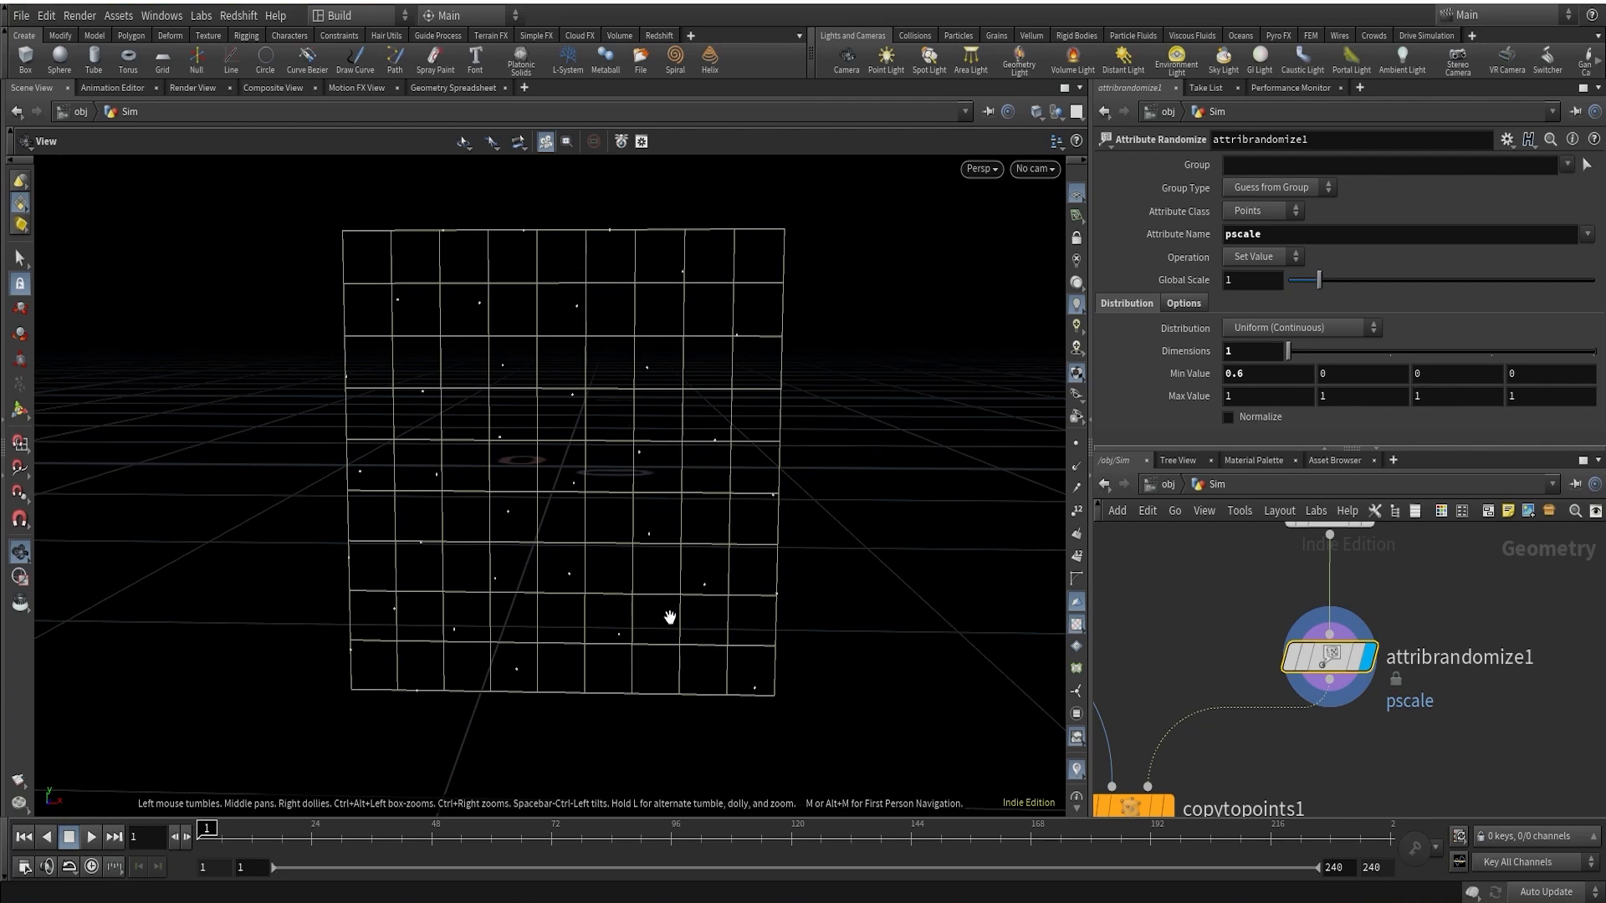
# Select the Copy to Points node and display its output again
pyautogui.scroll(-4, 1161, 649)
pyautogui.moveTo(1162, 649); pyautogui.dragTo(1315, 685, button='middle')
pyautogui.scroll(3, 1251, 721)
pyautogui.scroll(-2, 1238, 622)
pyautogui.scroll(2, 1355, 741)
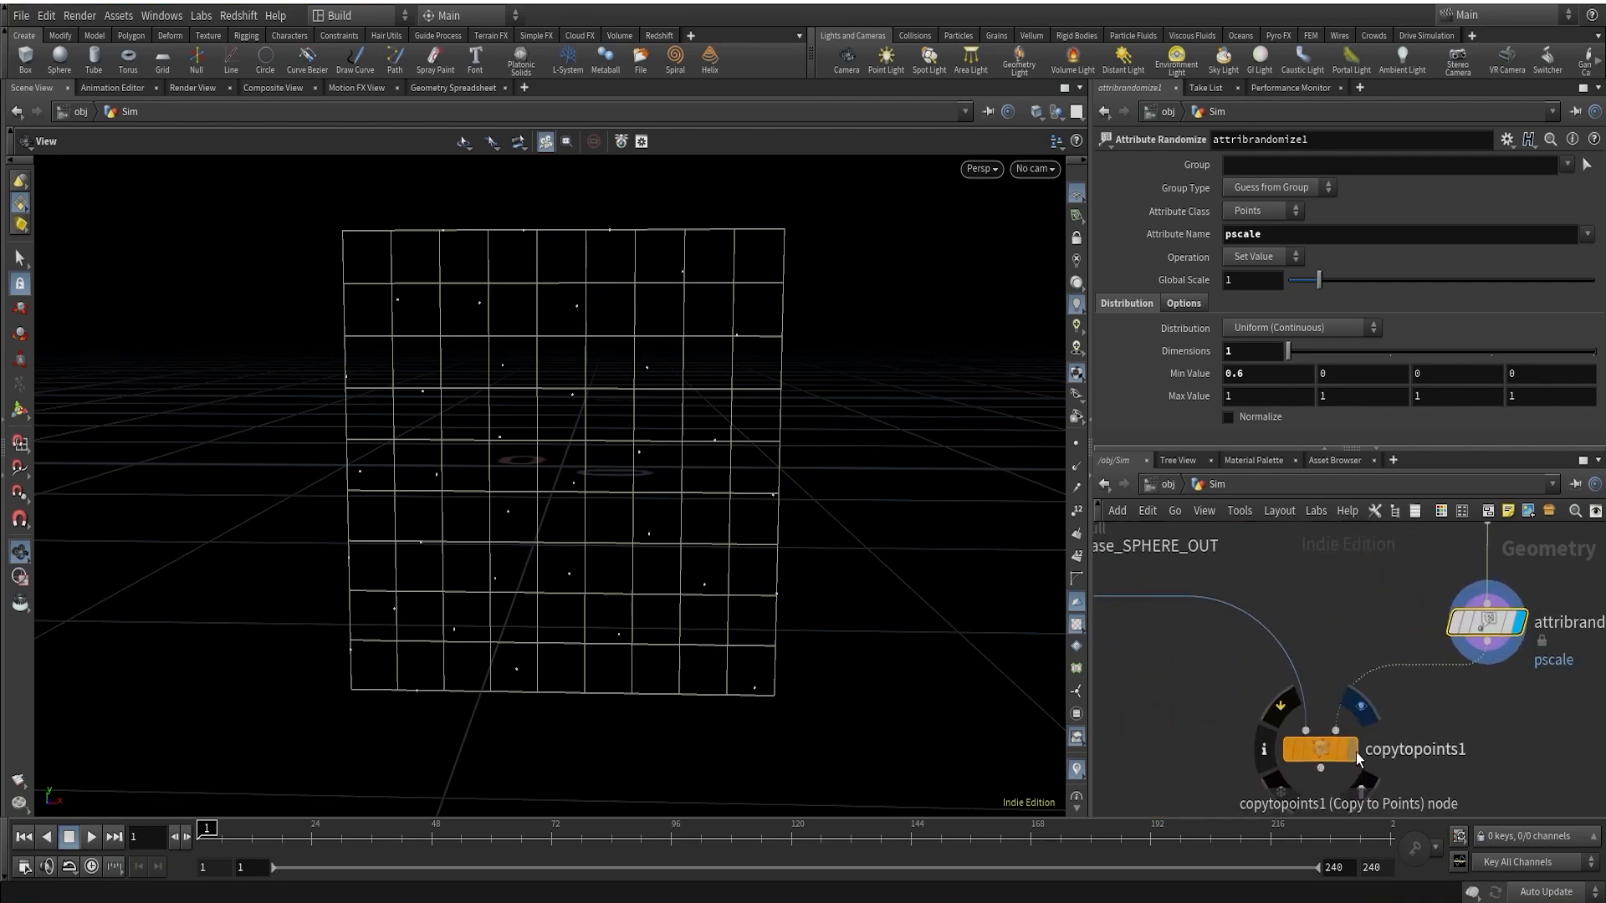
pyautogui.click(1353, 753)
pyautogui.click(1331, 755)
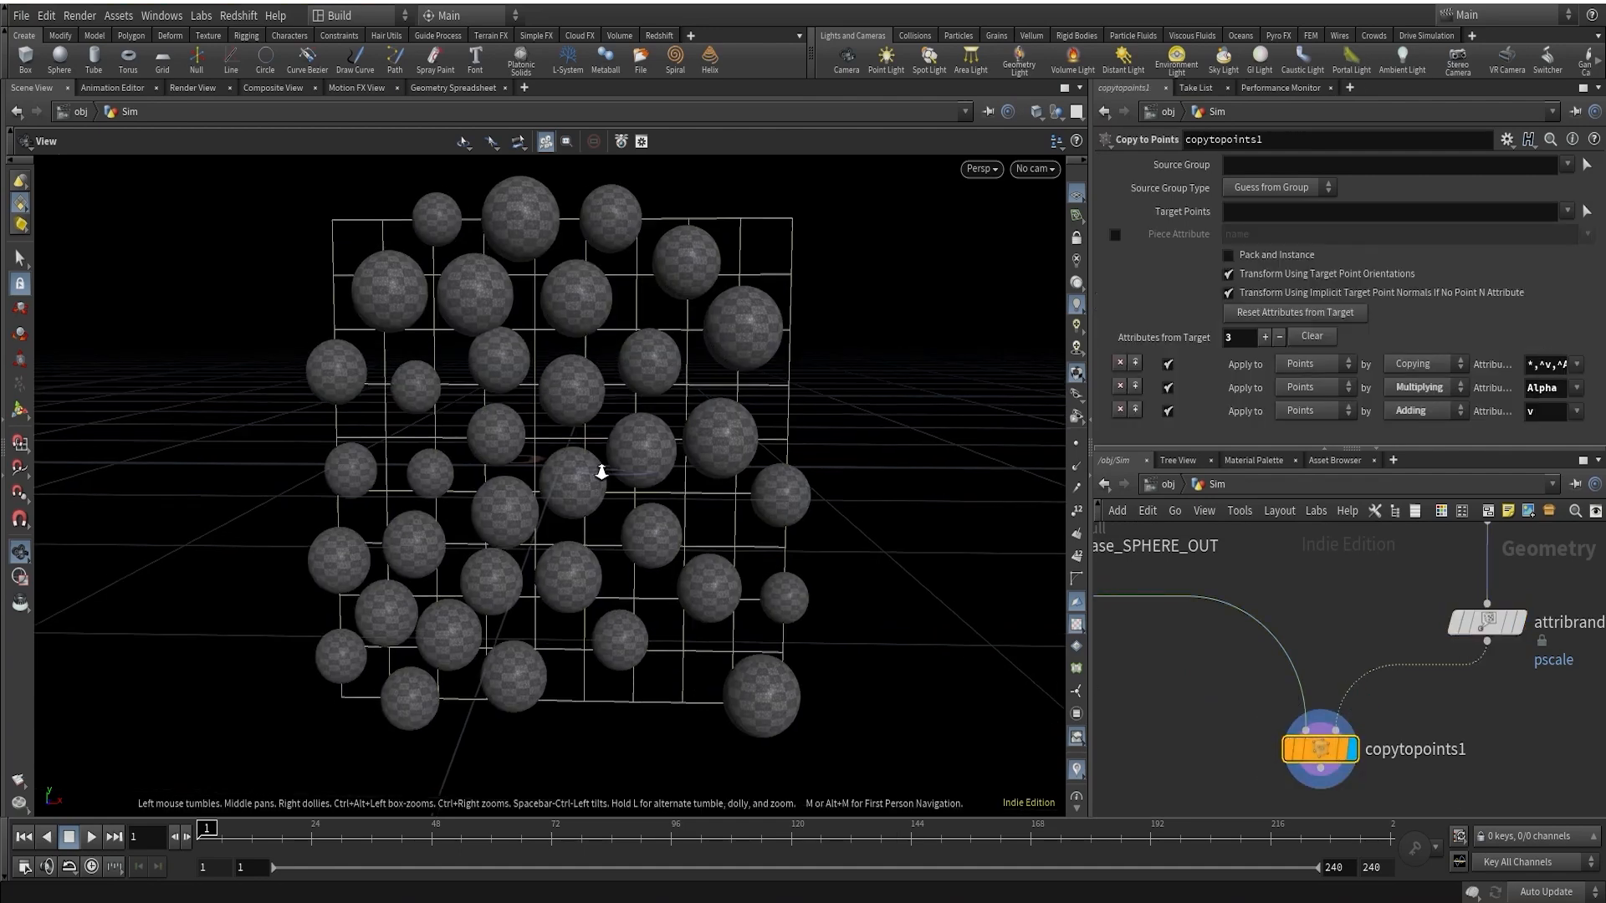
# Switch the viewport from perspective to the Front view
pyautogui.moveTo(602, 473); pyautogui.dragTo(735, 315)
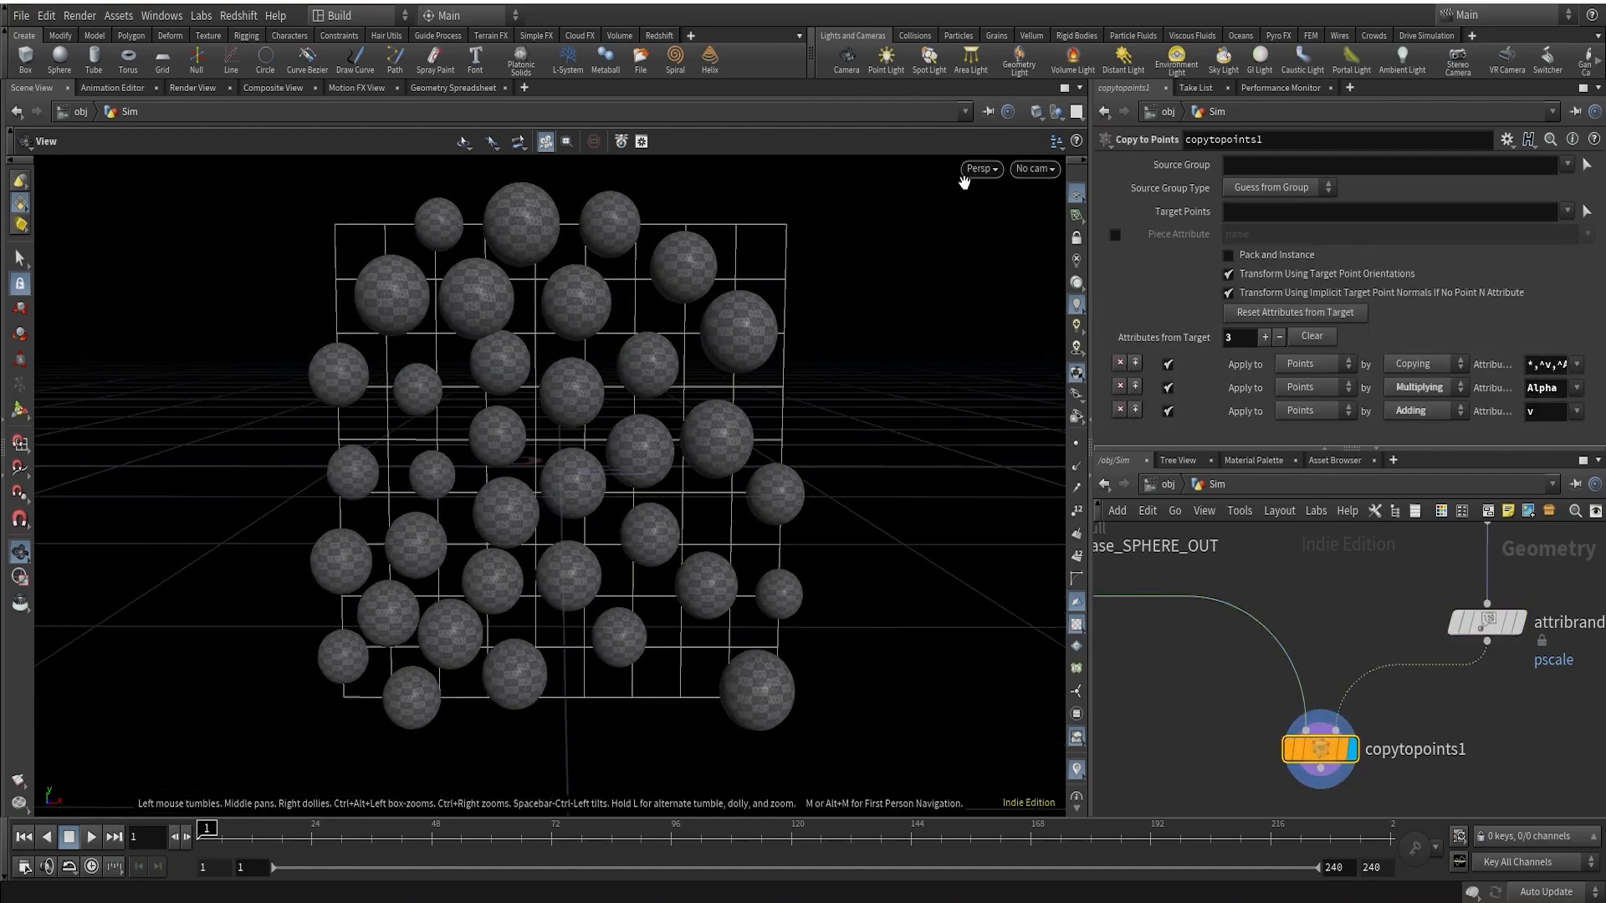
pyautogui.click(977, 170)
pyautogui.moveTo(1037, 205)
pyautogui.click(1136, 234)
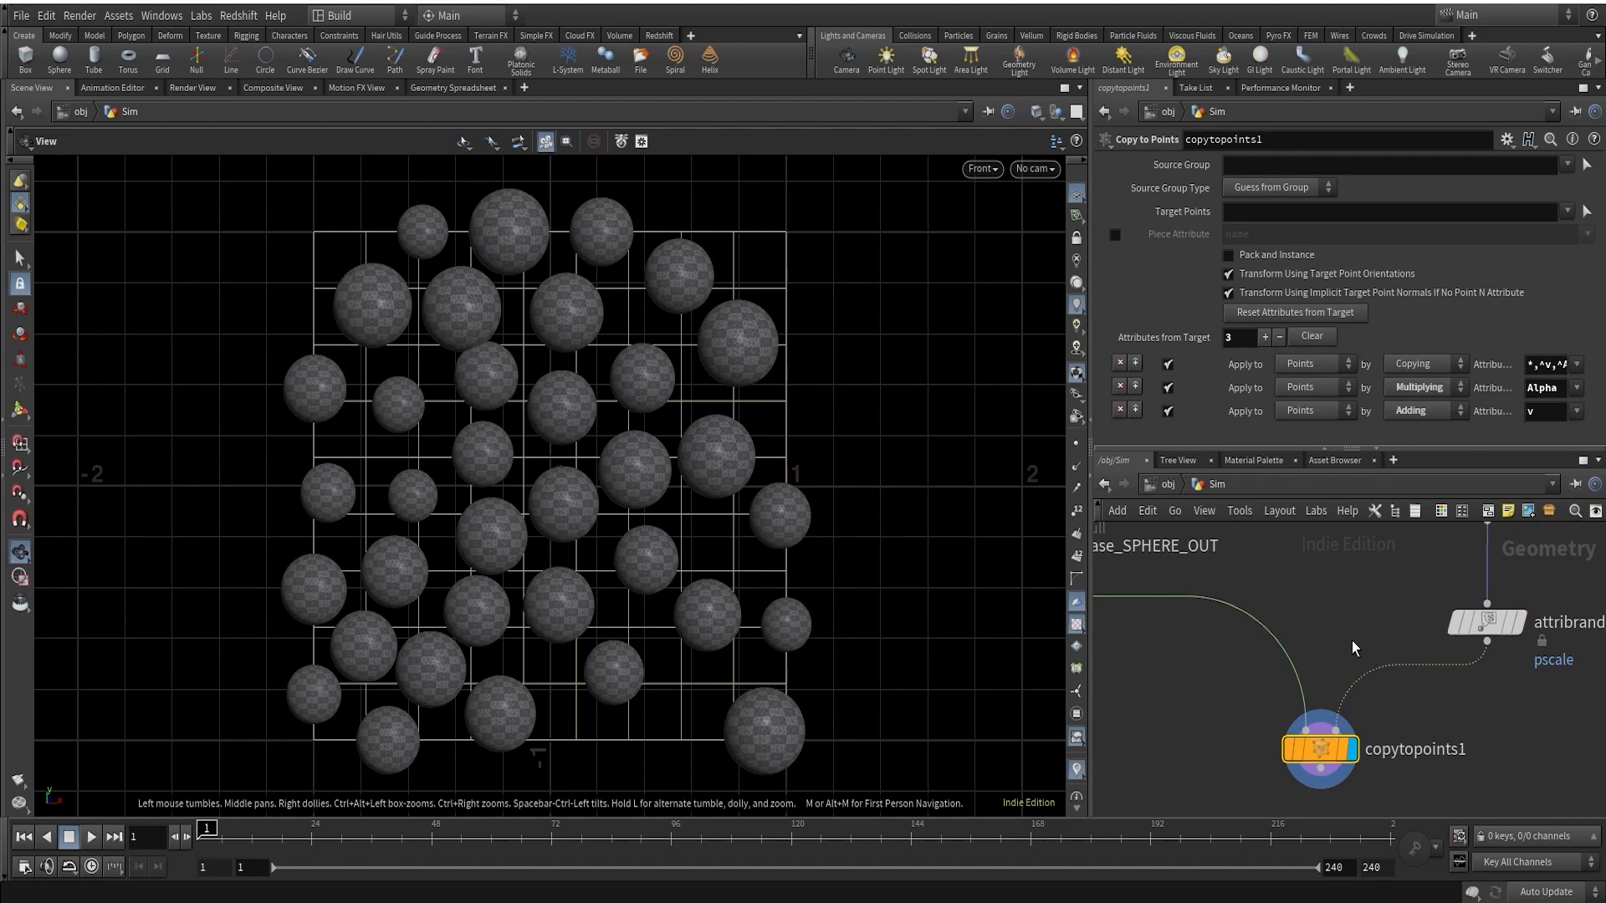
# Set the Attribute Randomize node's minimum value to 0.56 and maximum value to 0.96
pyautogui.scroll(-2, 1356, 647)
pyautogui.moveTo(1373, 625); pyautogui.dragTo(1279, 684, button='middle')
pyautogui.scroll(3, 1288, 686)
pyautogui.click(1373, 694)
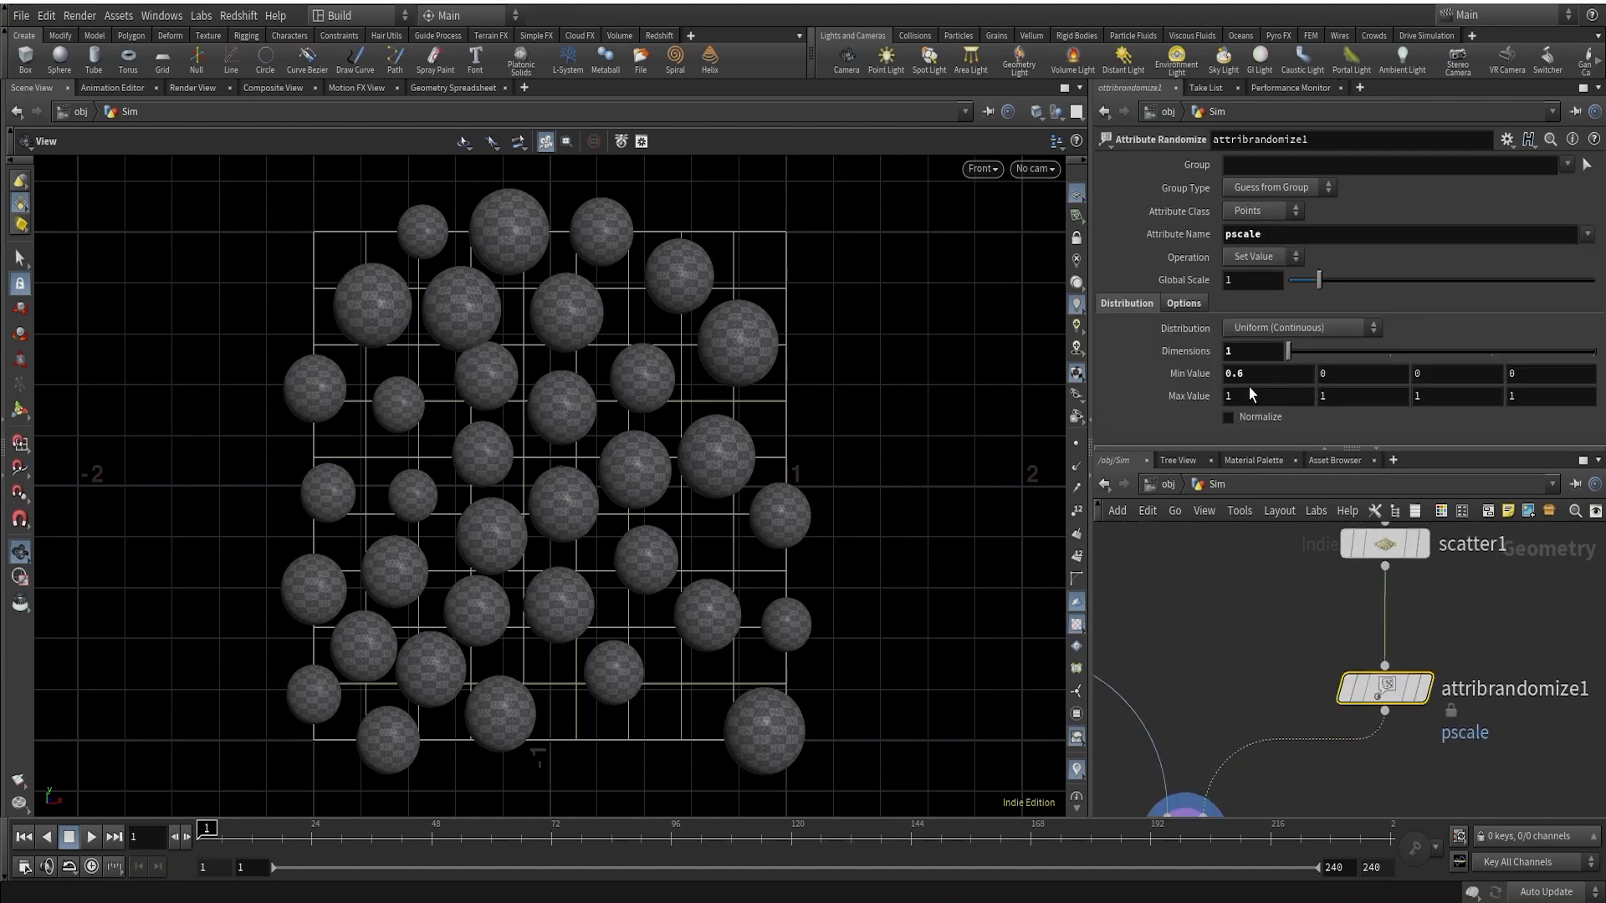
pyautogui.moveTo(1292, 378); pyautogui.dragTo(1244, 431, button='middle')
# Set the Attribute Randomize node's Global Seed to 3773 to redistribute the sphere sizes
pyautogui.moveTo(449, 325); pyautogui.dragTo(870, 169, button='right')
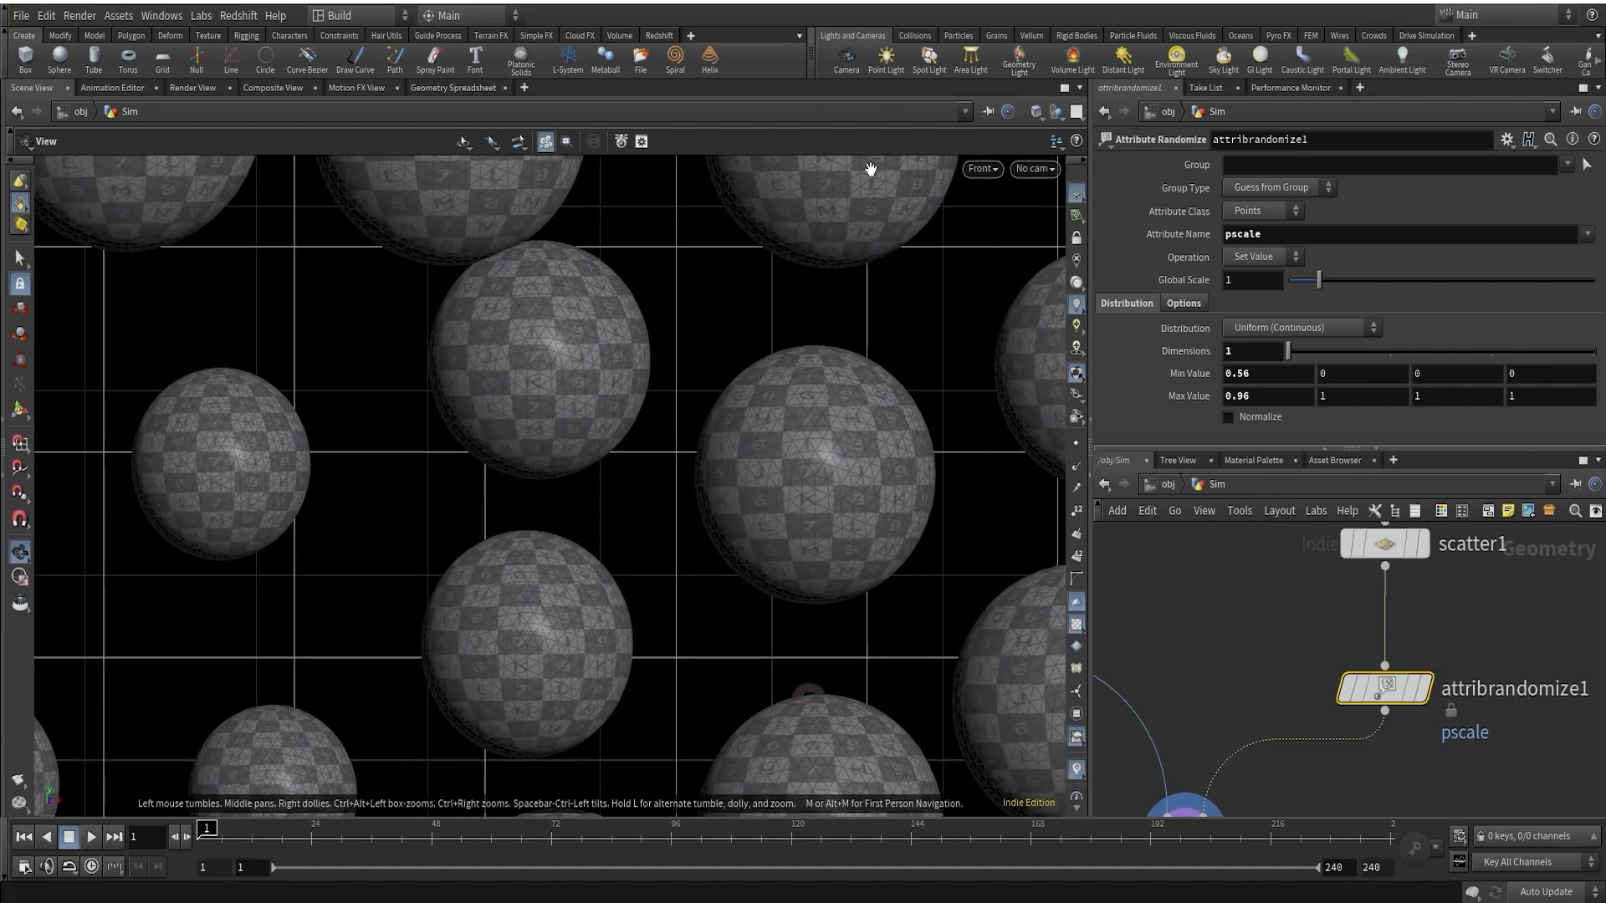
pyautogui.moveTo(714, 300); pyautogui.dragTo(631, 366, button='middle')
pyautogui.moveTo(694, 303); pyautogui.dragTo(409, 538, button='right')
pyautogui.moveTo(682, 402); pyautogui.dragTo(569, 500, button='right')
pyautogui.moveTo(813, 430); pyautogui.dragTo(729, 452, button='middle')
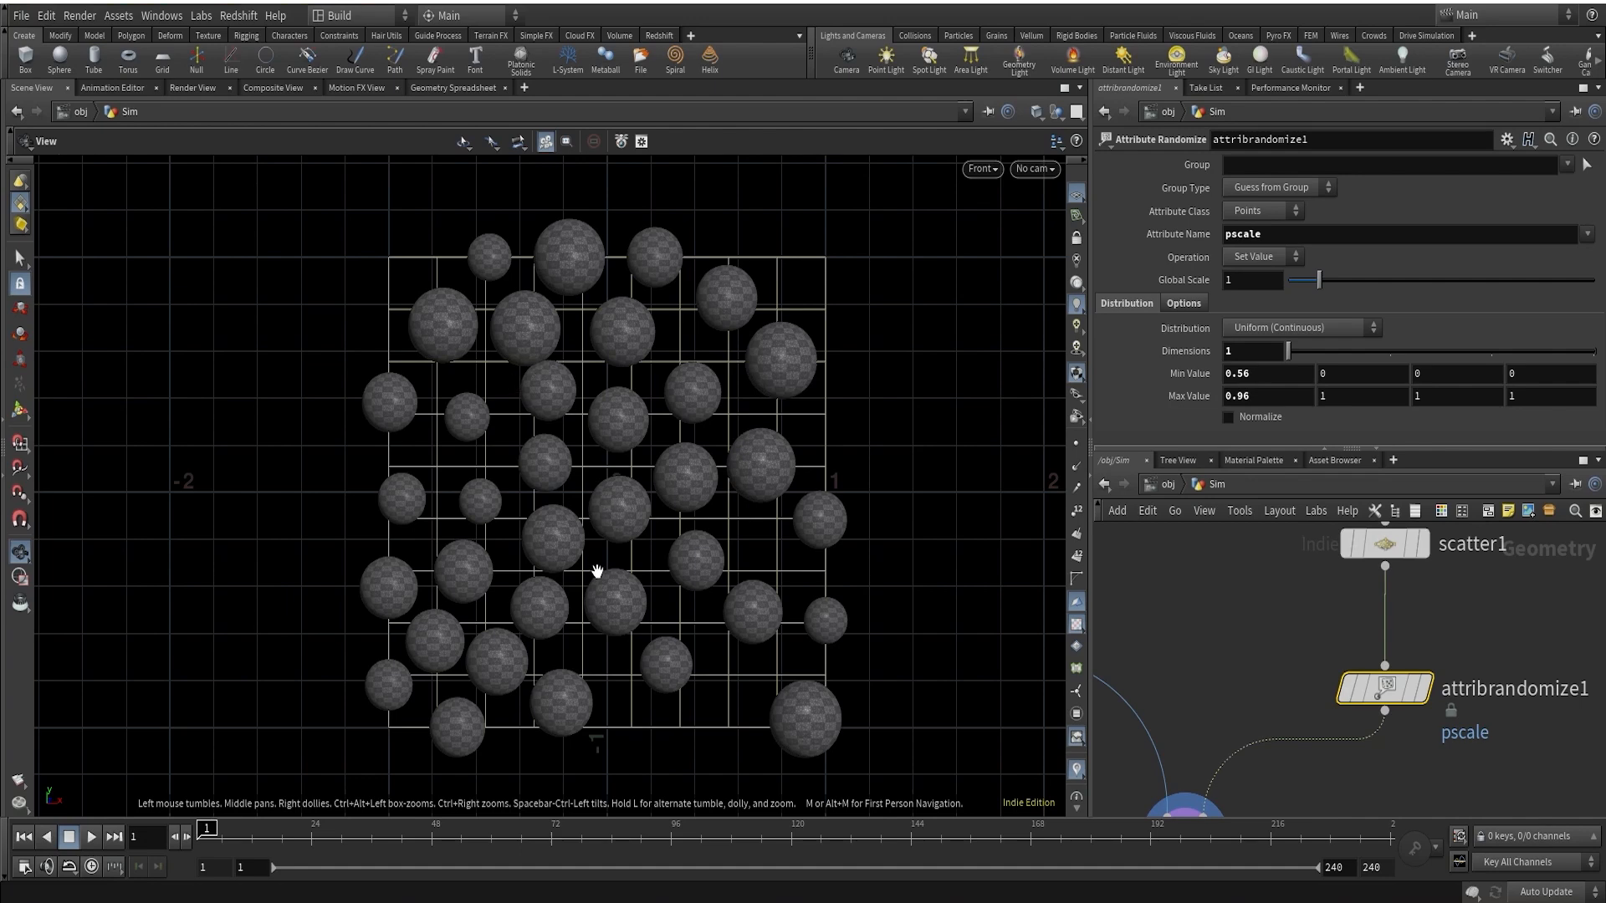
pyautogui.click(1182, 304)
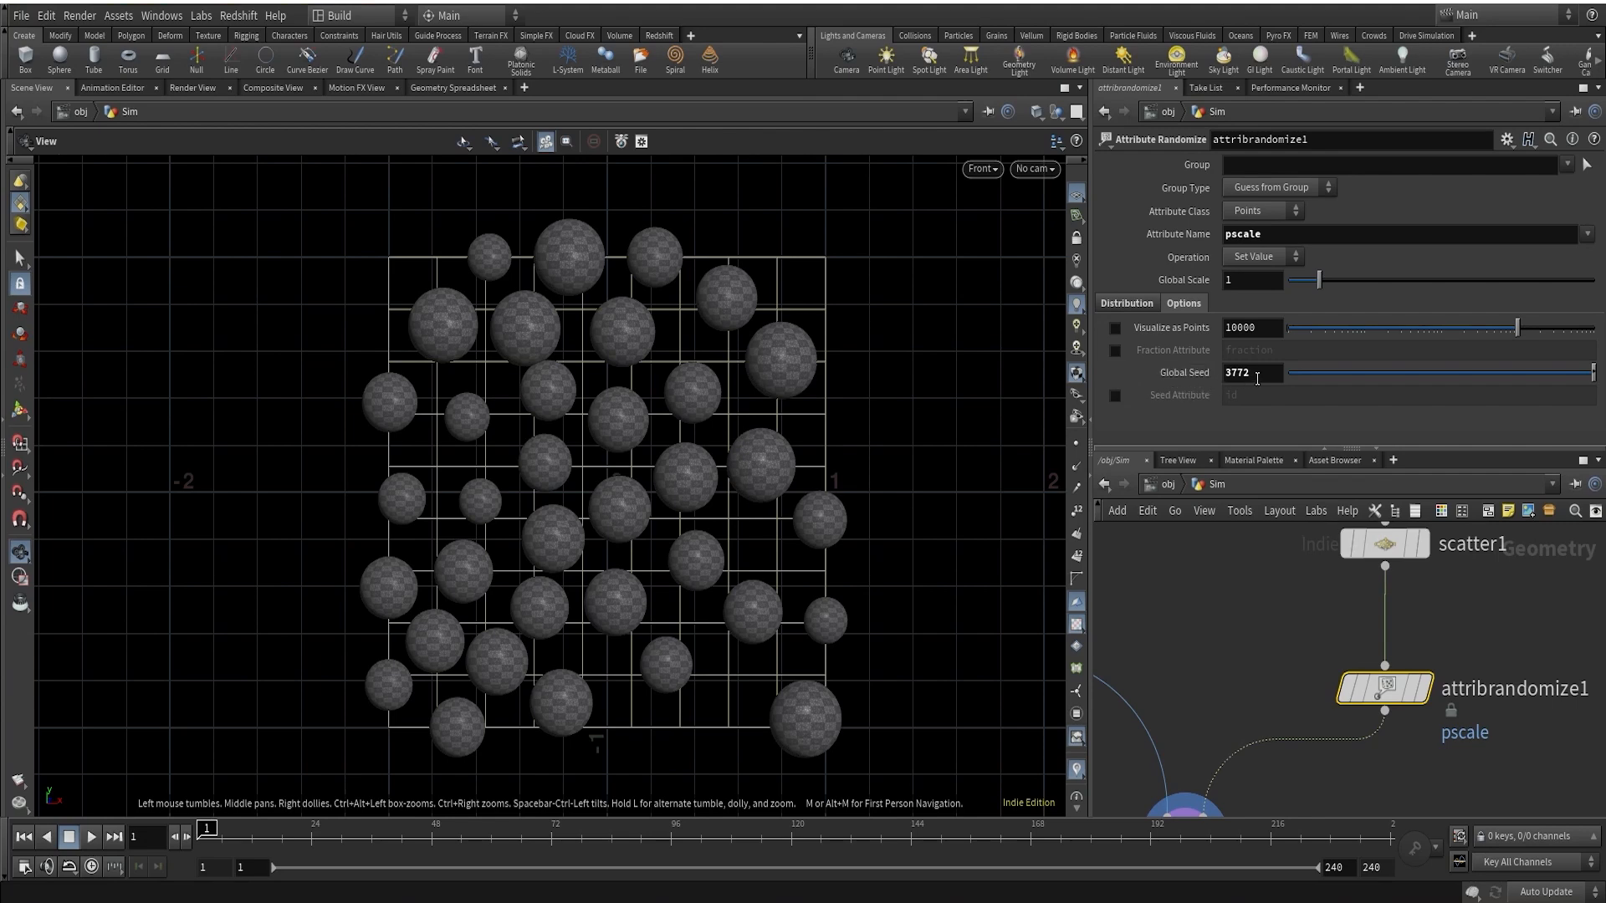
pyautogui.moveTo(1257, 379); pyautogui.dragTo(1291, 346, button='middle')
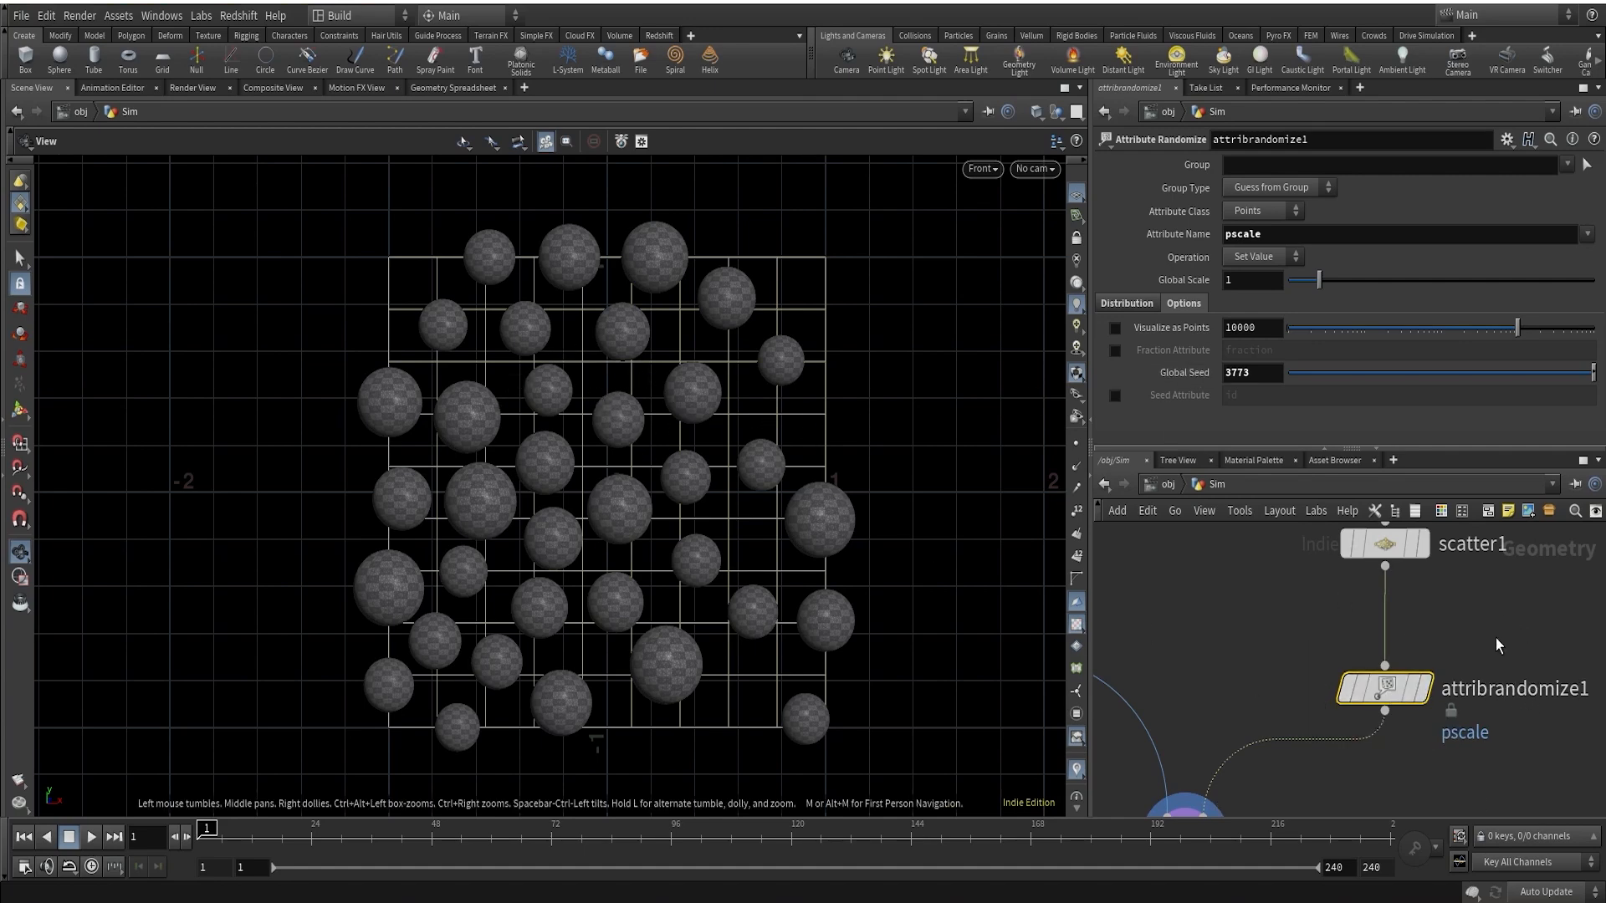
pyautogui.click(1131, 304)
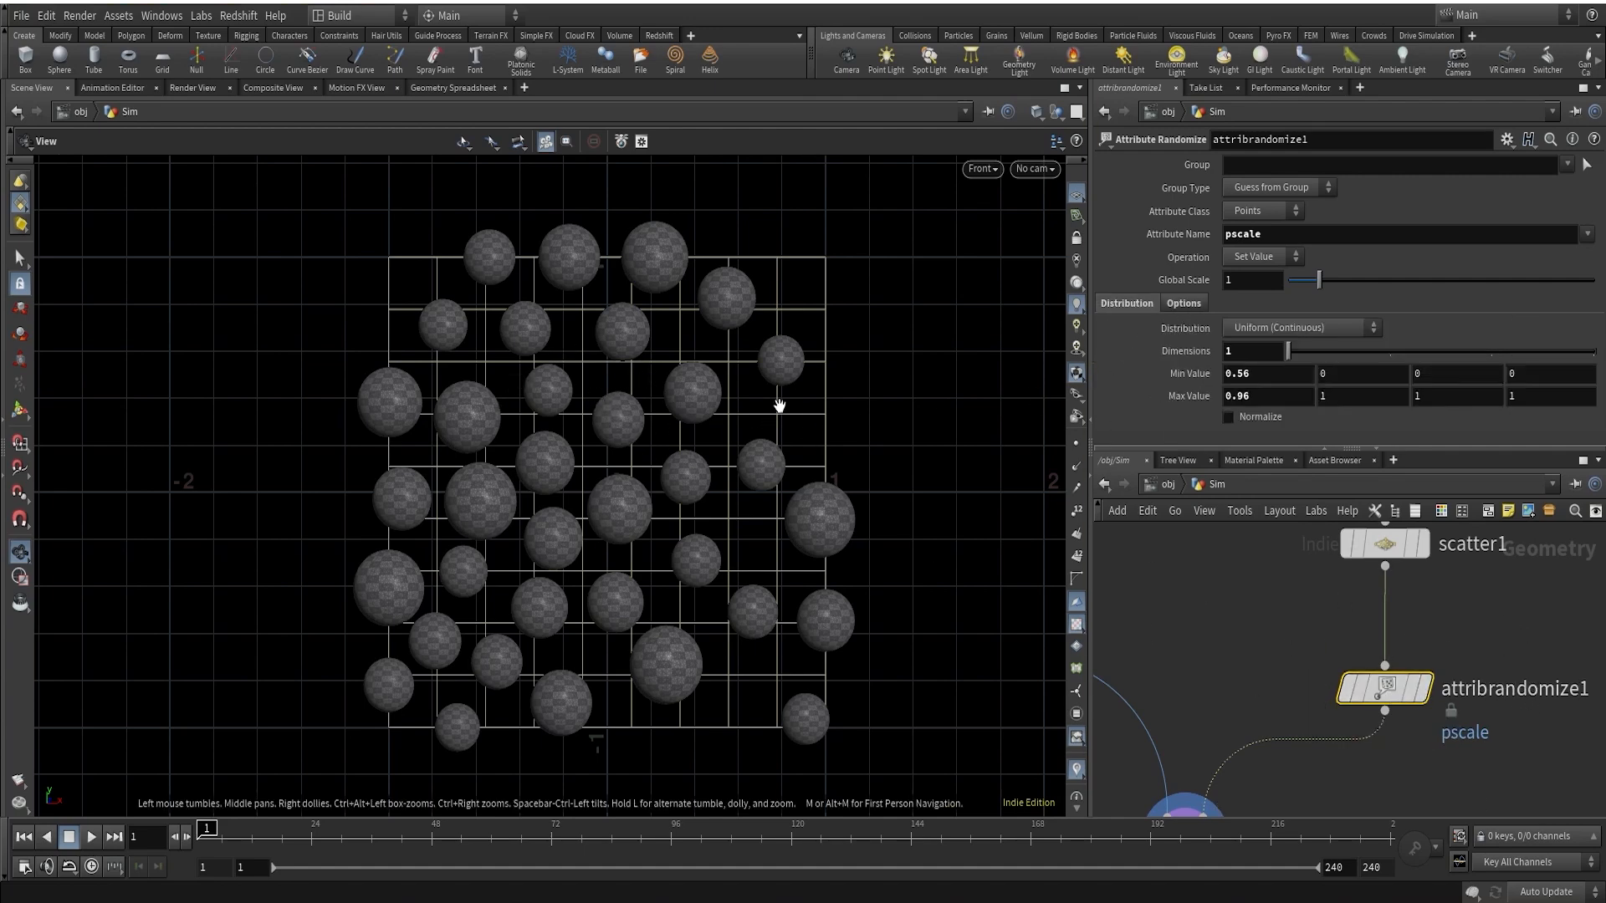
# Set the Attribute Randomize node's minimum value to 0.6 and align the Copy to Points node beneath it
pyautogui.moveTo(1287, 374); pyautogui.dragTo(1306, 430, button='middle')
pyautogui.click(1274, 687)
pyautogui.scroll(-3, 1395, 669)
pyautogui.moveTo(1436, 707); pyautogui.dragTo(1444, 604, button='middle')
pyautogui.scroll(2, 1394, 694)
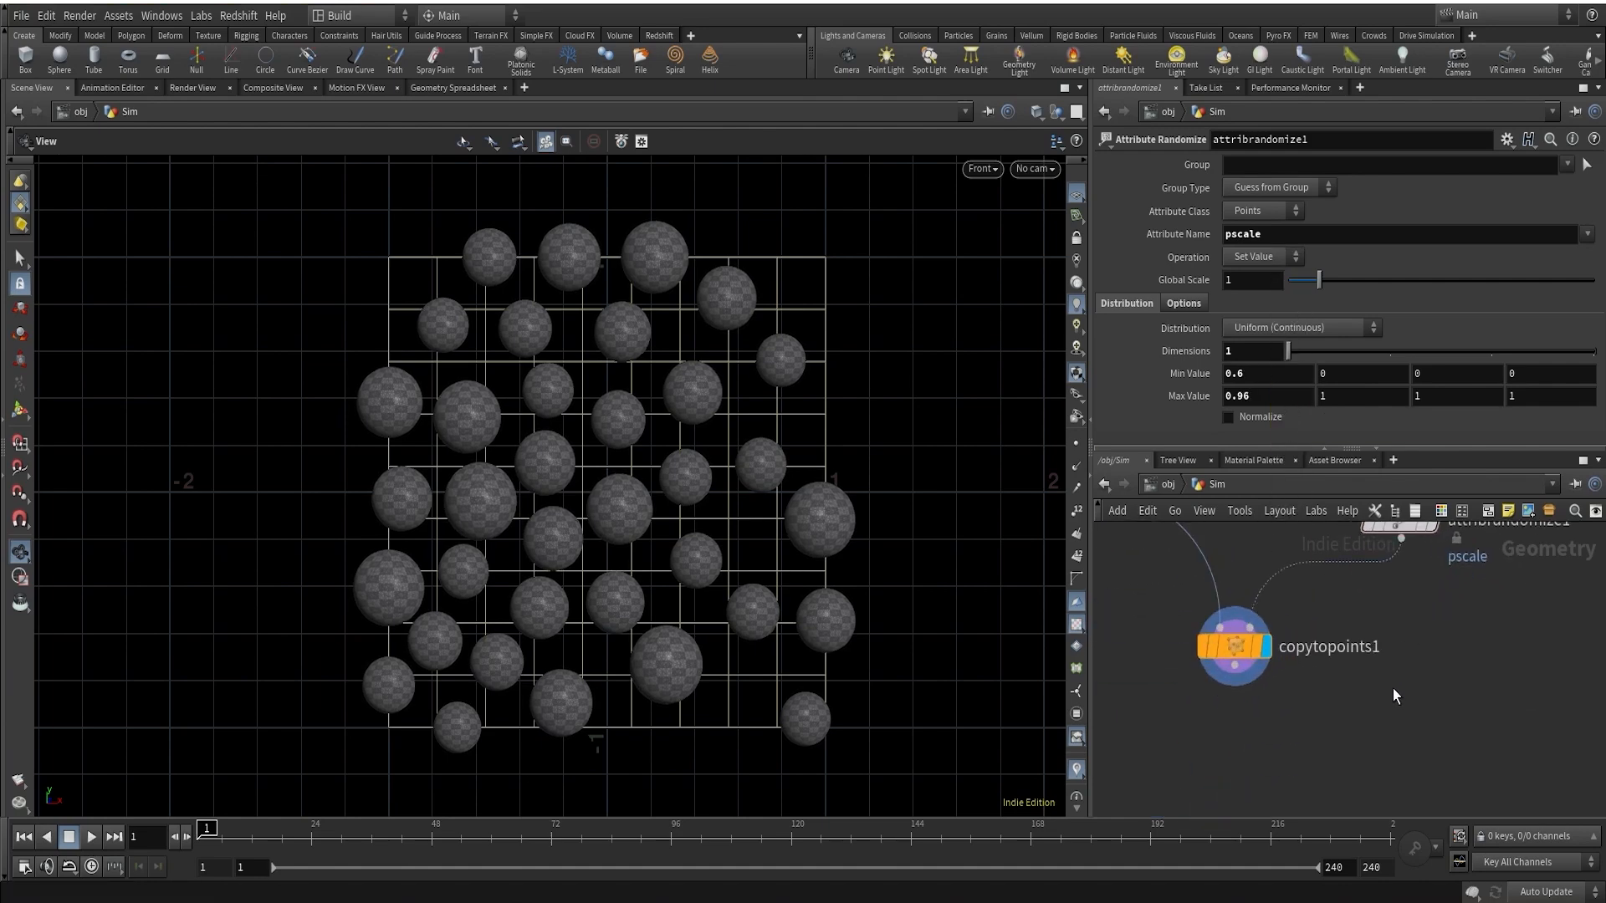
pyautogui.moveTo(1392, 689); pyautogui.dragTo(1328, 657, button='middle')
pyautogui.moveTo(1183, 618); pyautogui.dragTo(1342, 656)
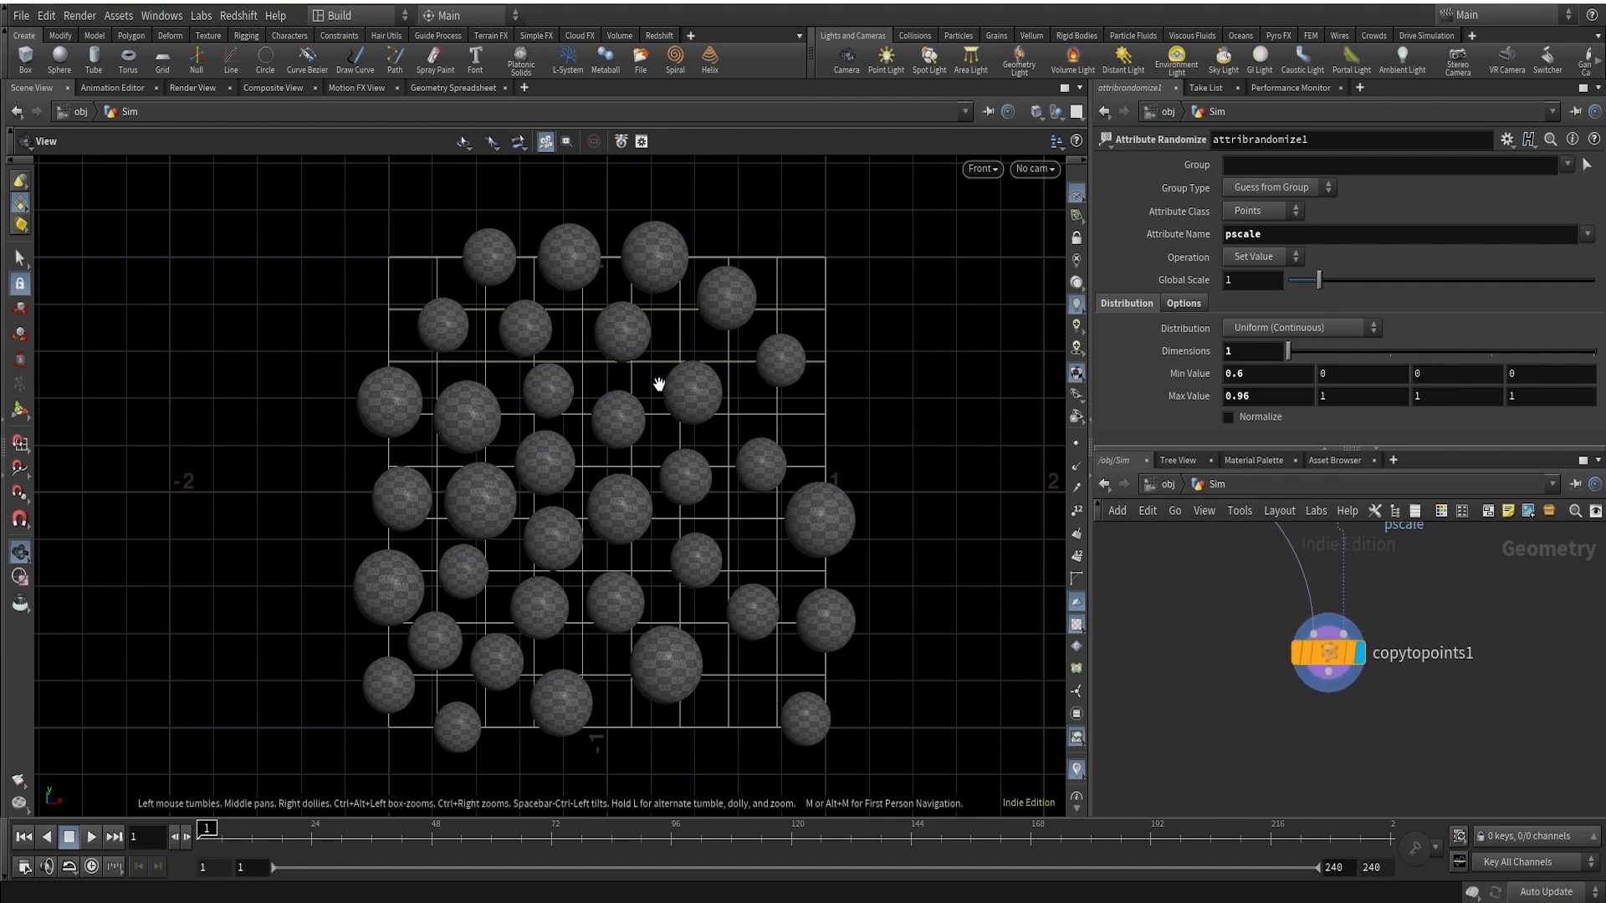
# Add a Group Create node connected after the Copy to Points node and display its output
pyautogui.scroll(-2, 1426, 713)
pyautogui.moveTo(1444, 710); pyautogui.dragTo(1412, 650, button='middle')
pyautogui.scroll(3, 1351, 669)
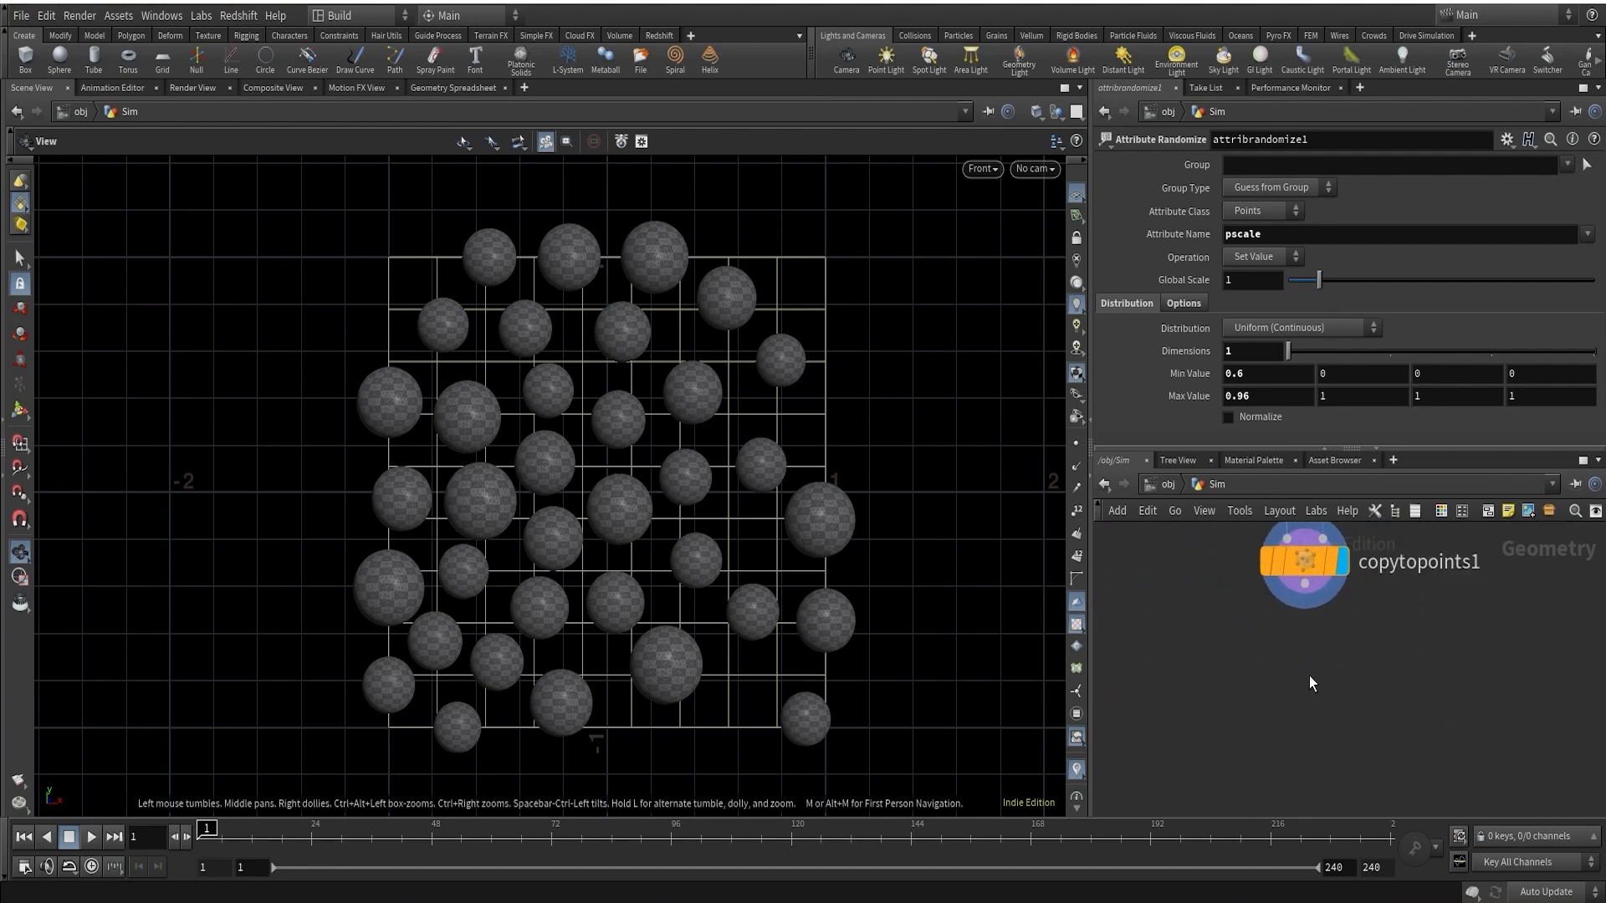
pyautogui.click(1313, 590)
pyautogui.press('Tab')
pyautogui.write('grou')
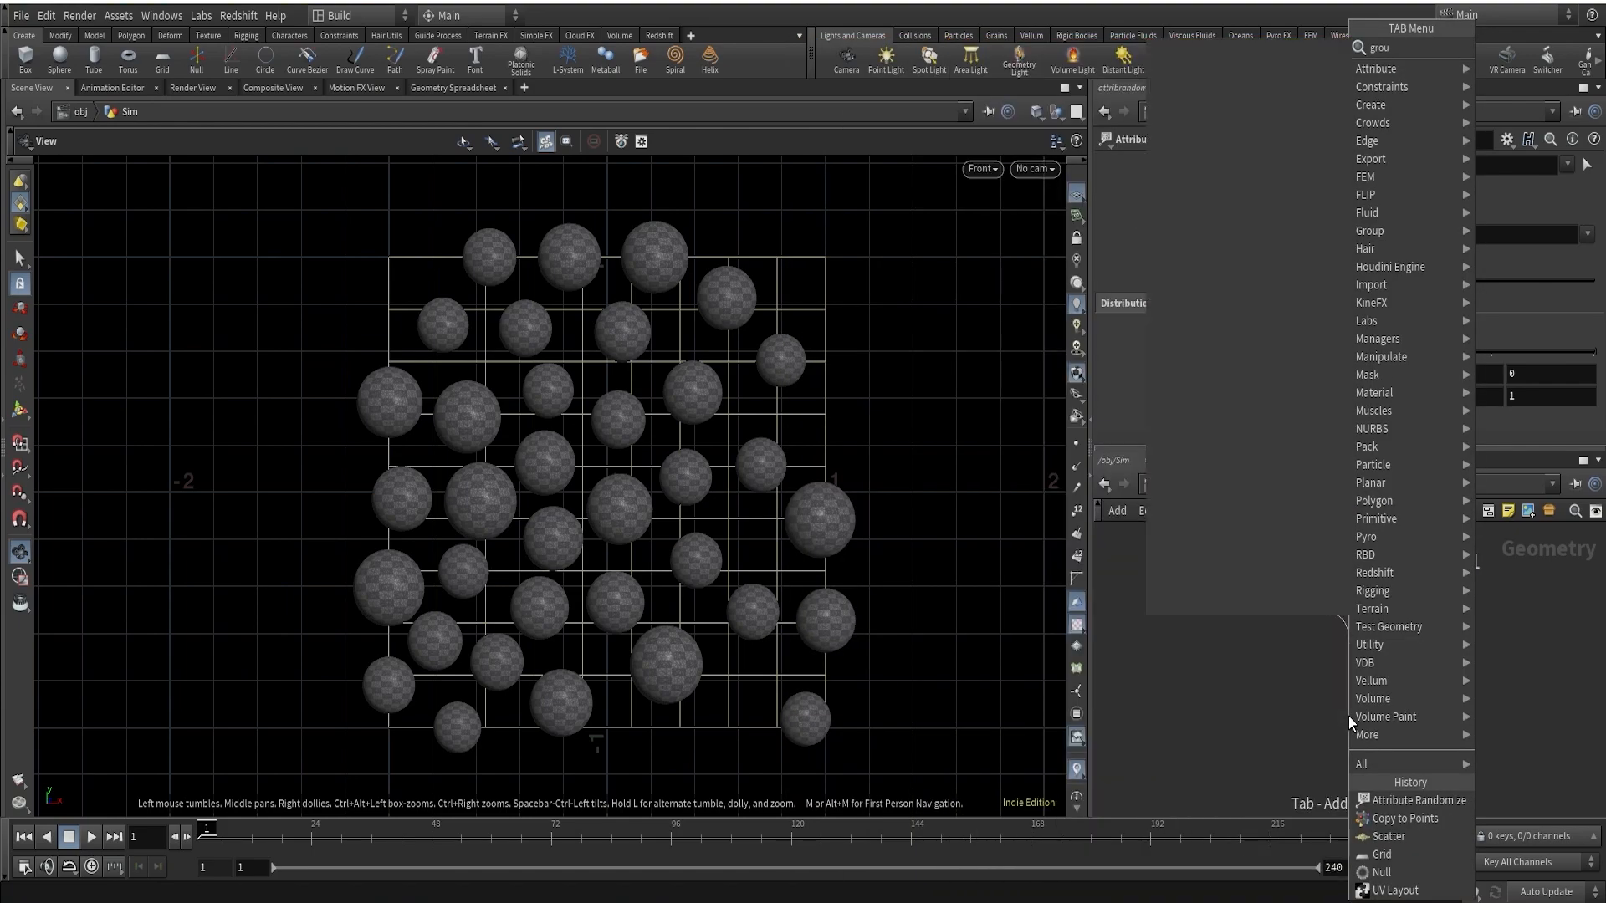
pyautogui.press('Return')
pyautogui.click(1309, 735)
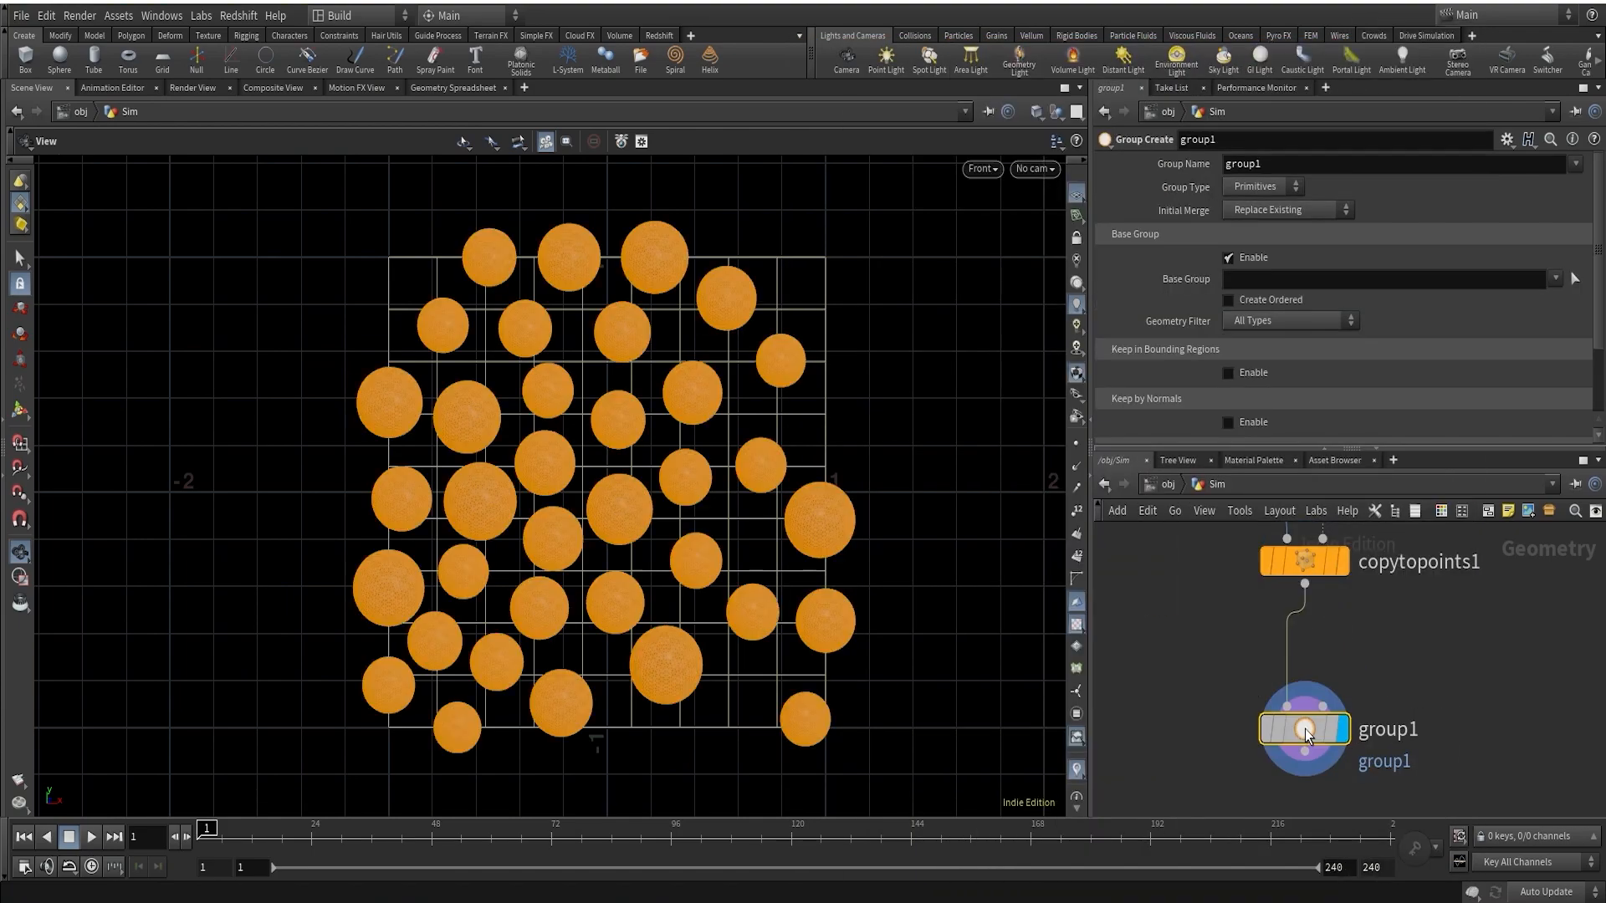
# Set the Group Create node's group name to AllSpheres
pyautogui.moveTo(1266, 163); pyautogui.dragTo(1151, 160)
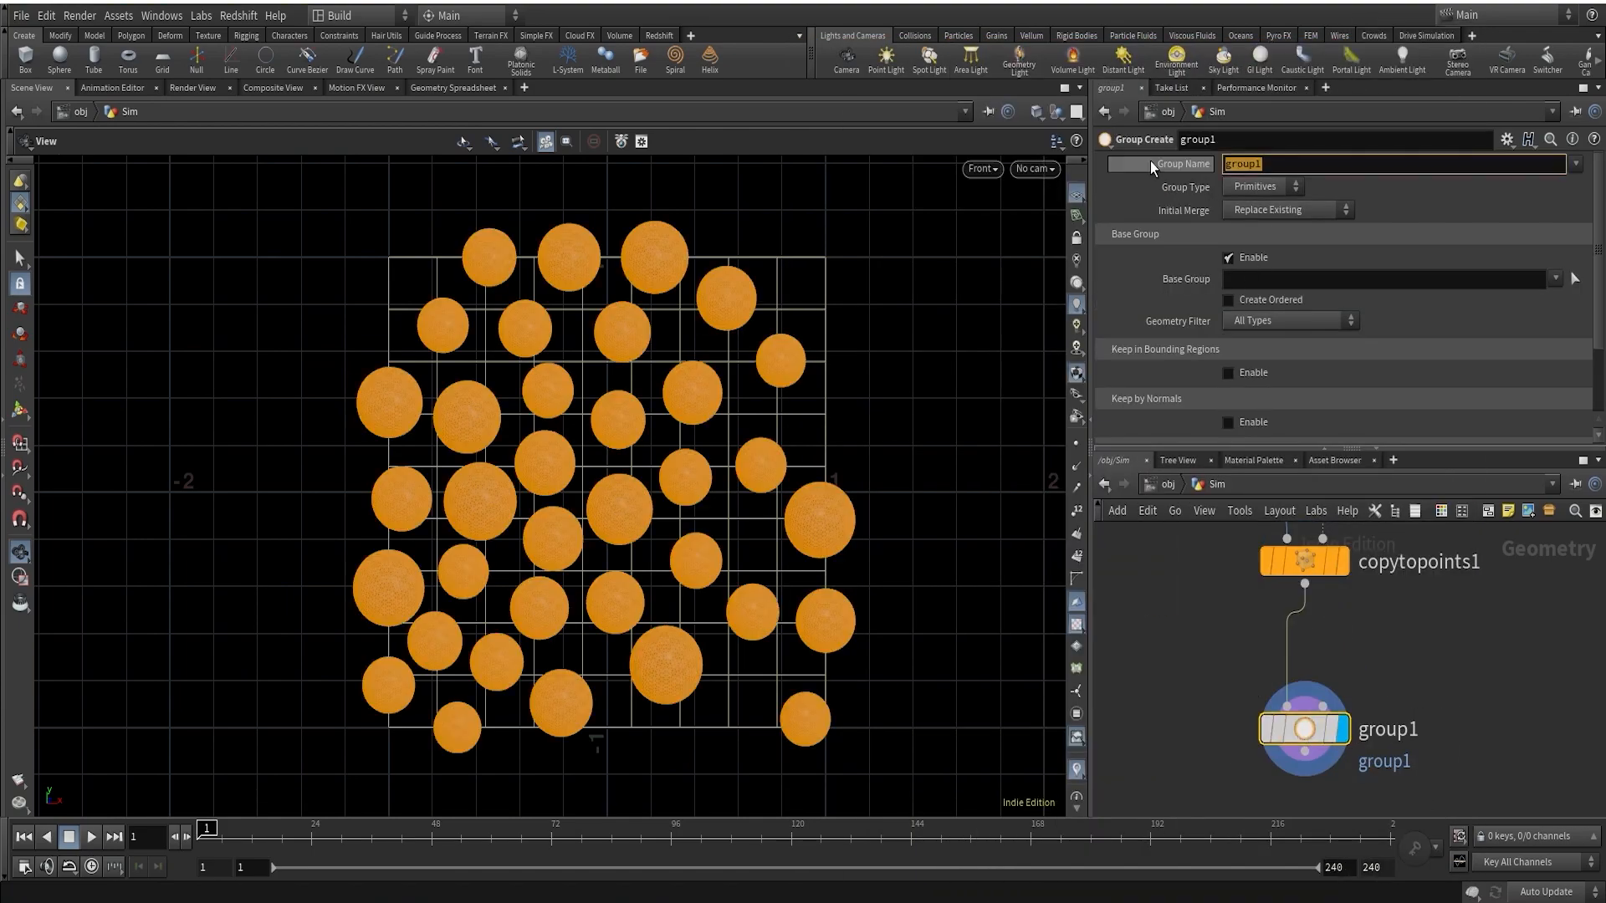
pyautogui.write('All')
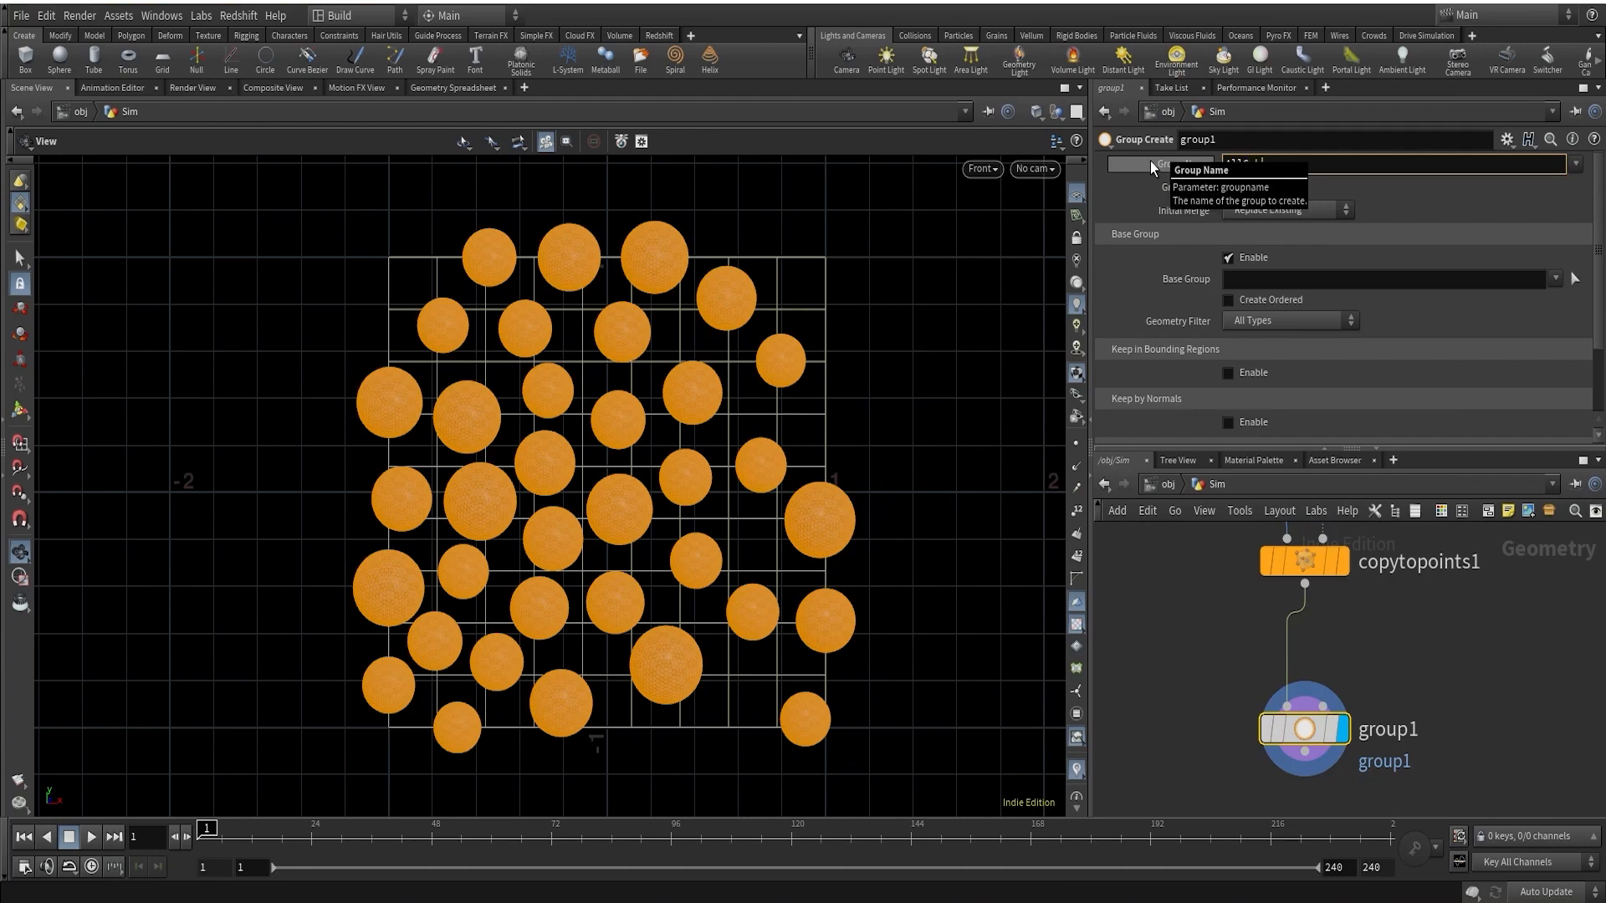
pyautogui.write('Spheres')
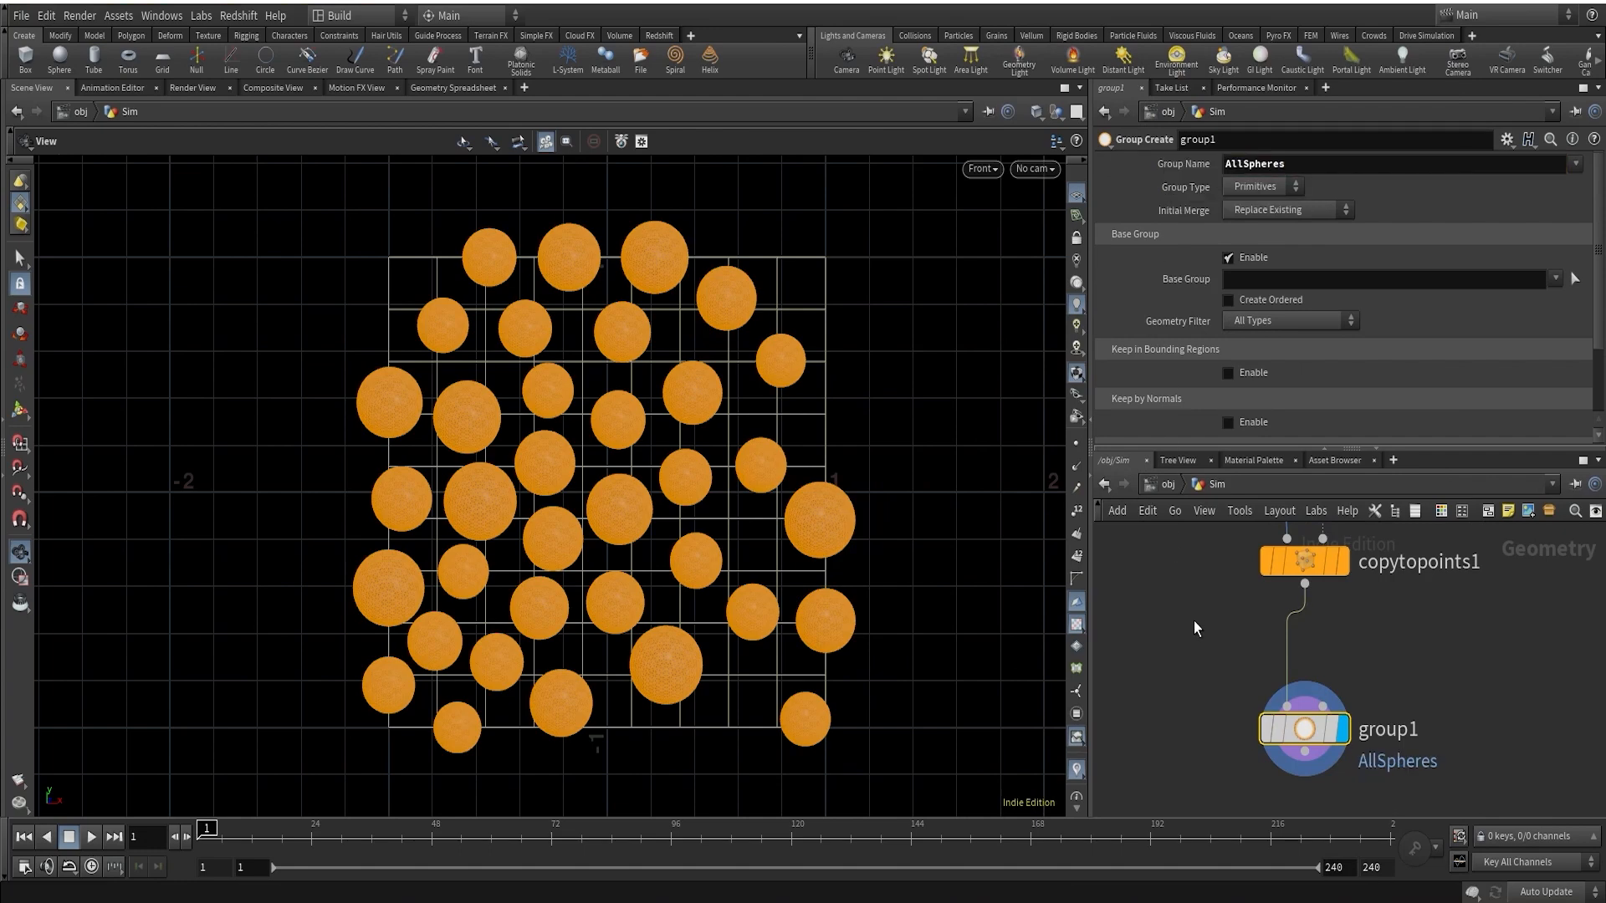
# Add a Null node connected after the Group Create node and rename it AllSpheres_OUT
pyautogui.scroll(-5, 1461, 685)
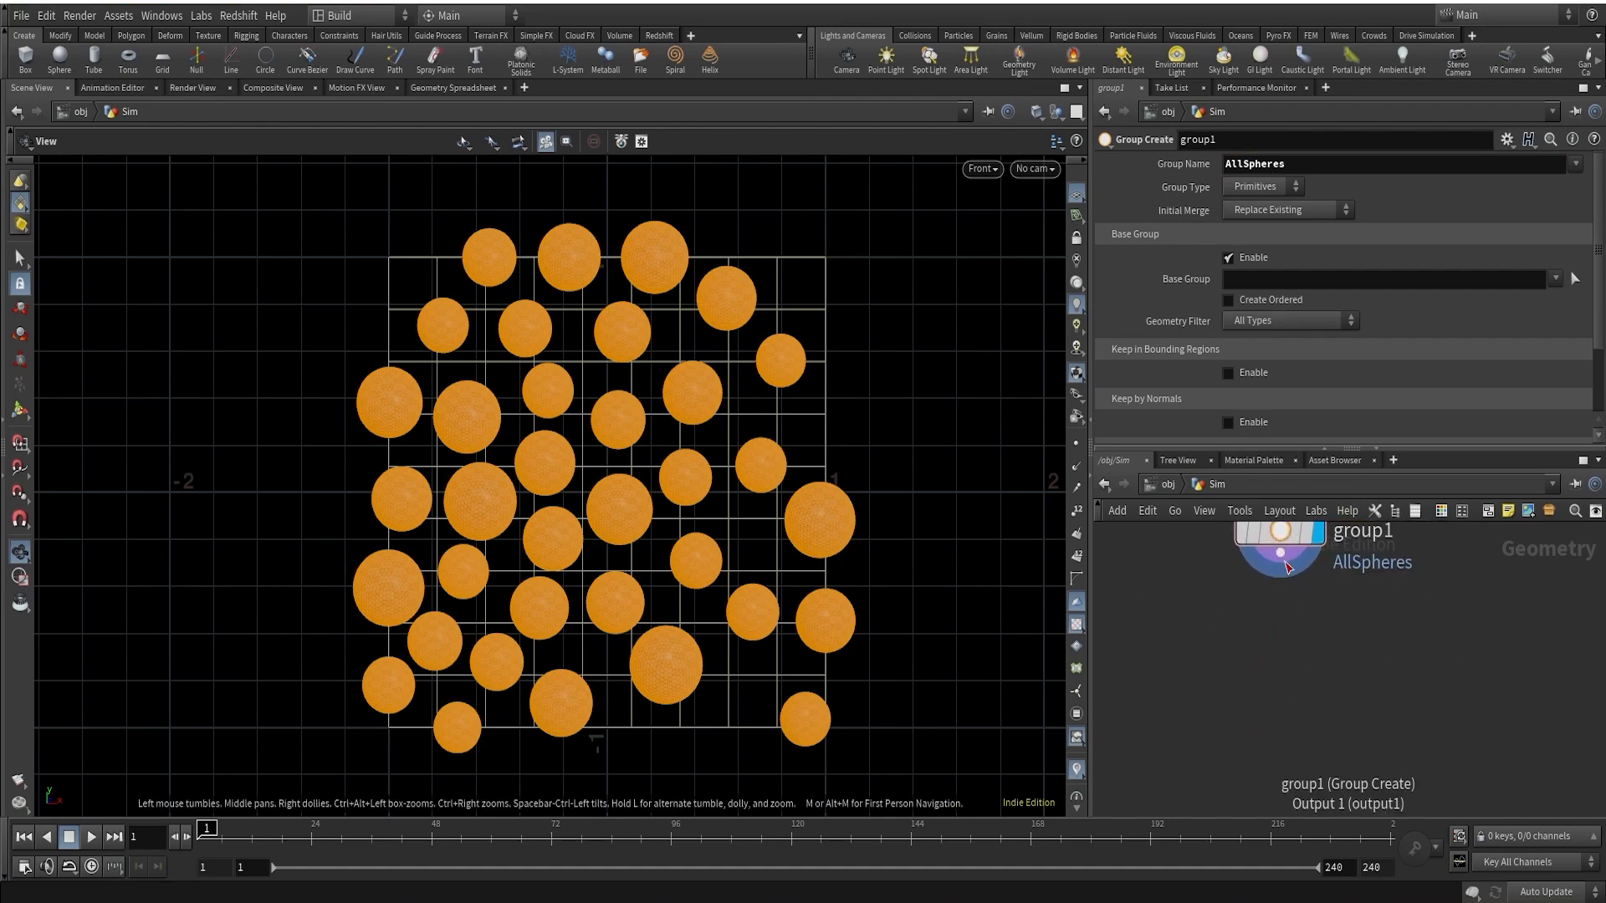
pyautogui.click(1280, 583)
pyautogui.press('Tab')
pyautogui.write('nu')
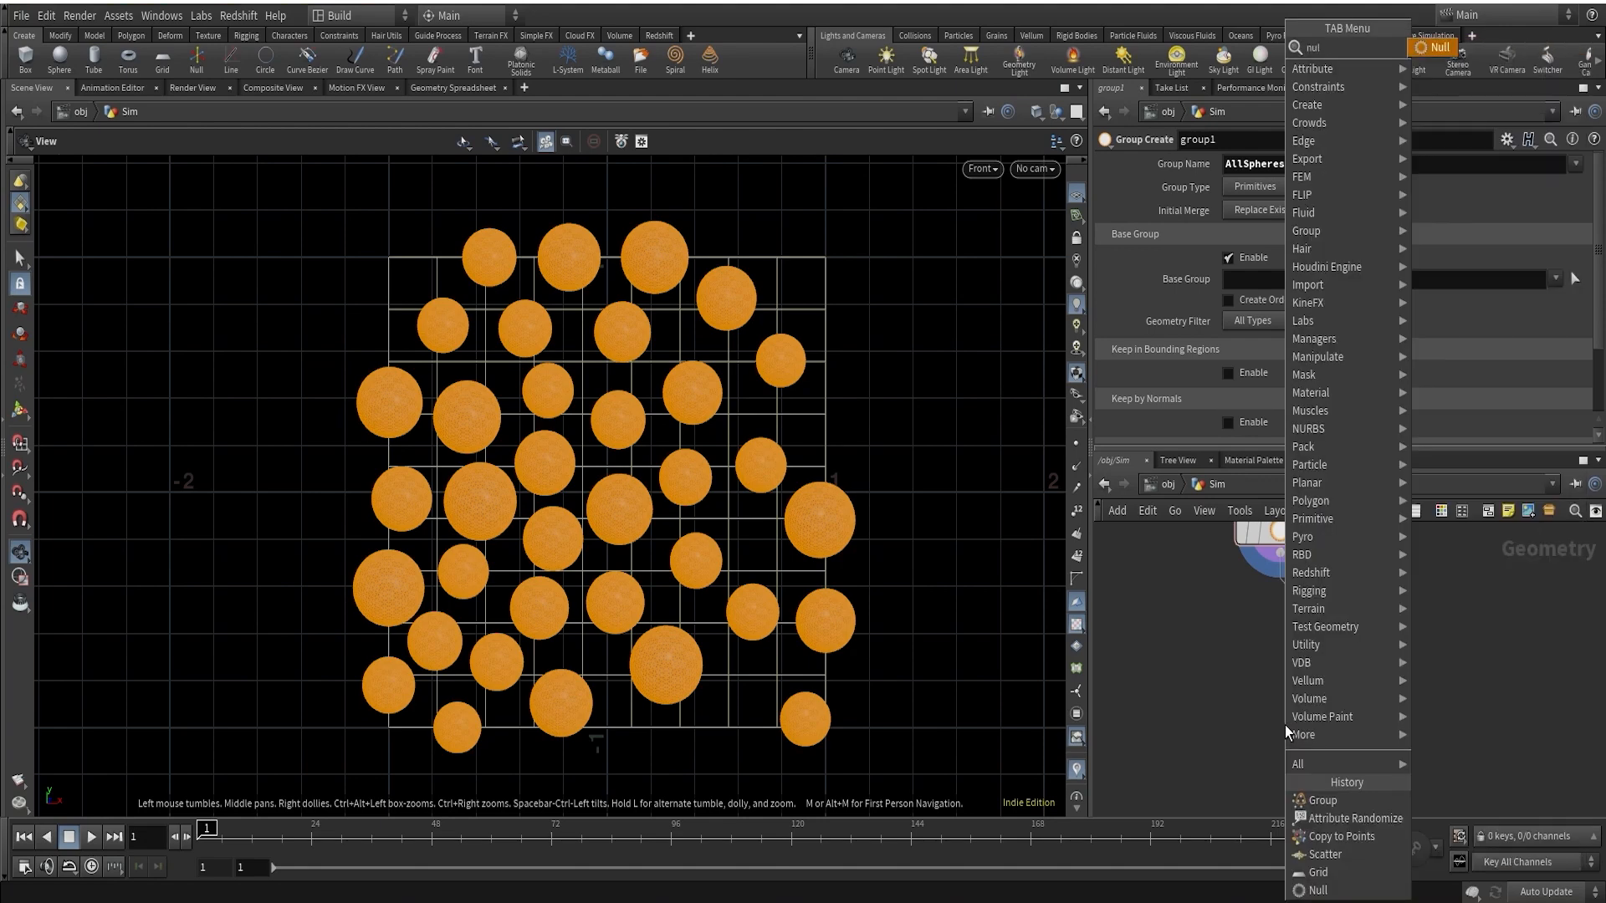
pyautogui.press('Return')
pyautogui.doubleClick(1354, 724)
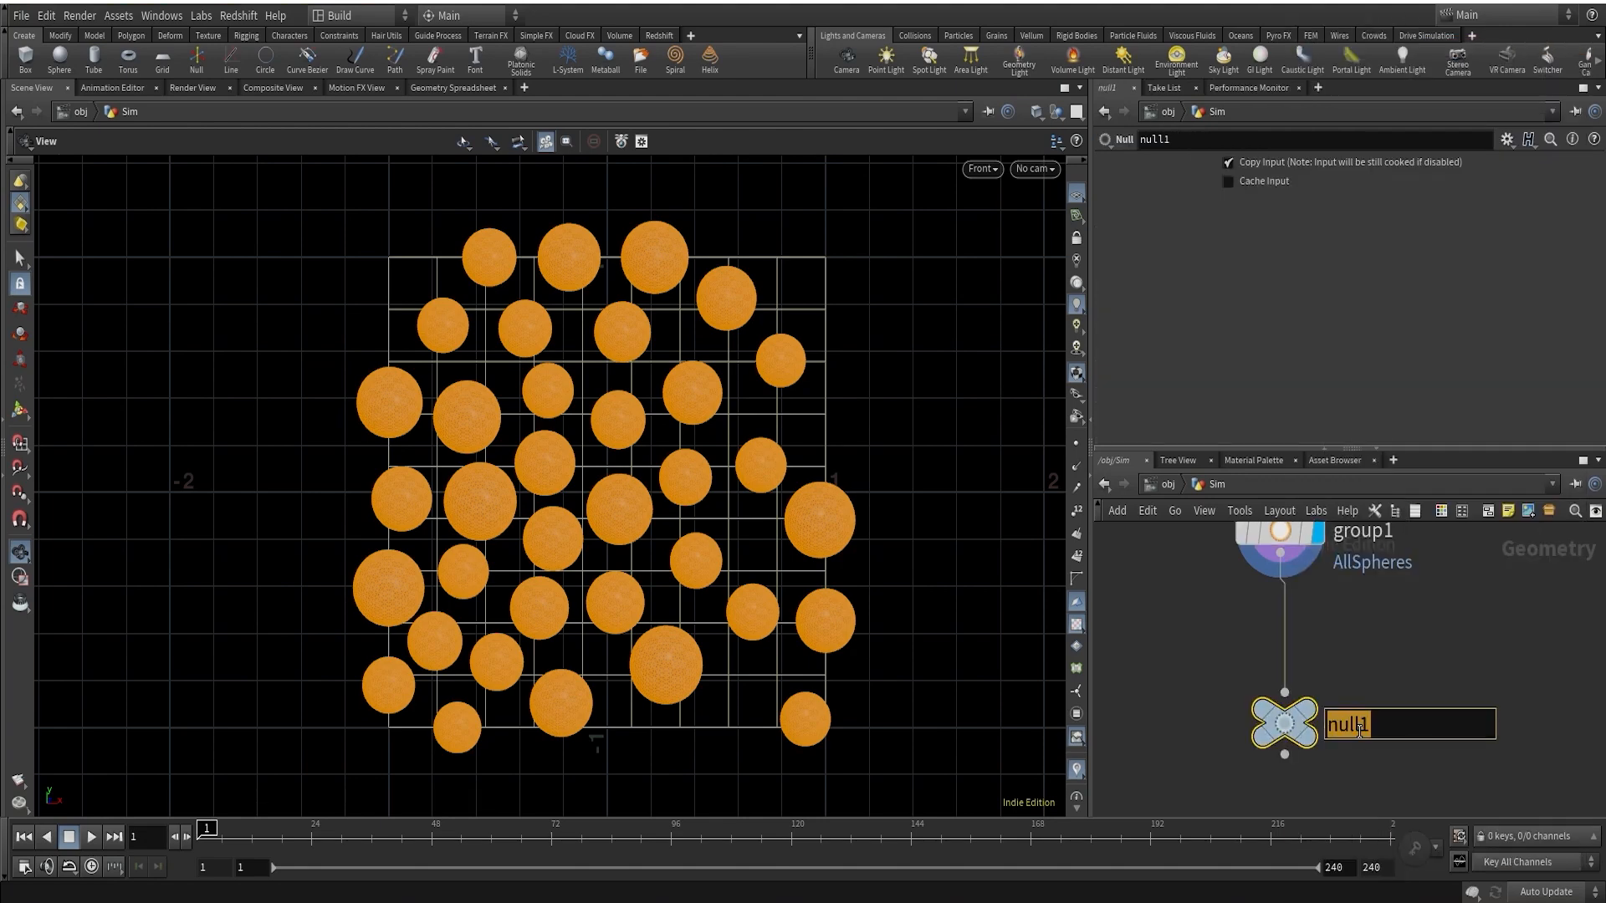
pyautogui.write('AllSpheres_')
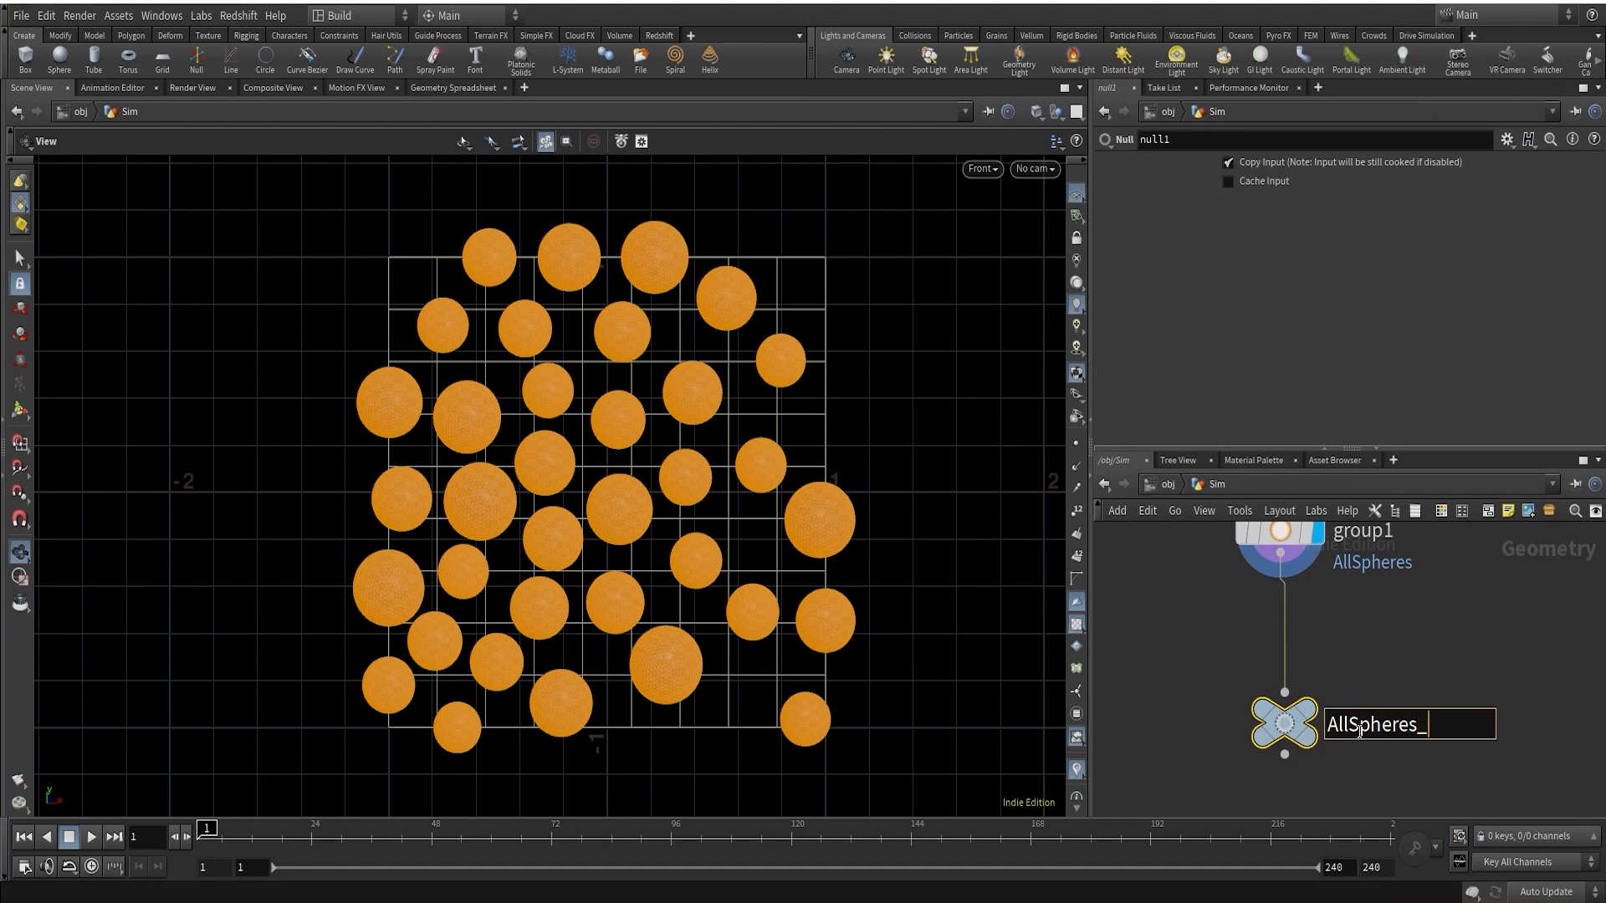
pyautogui.write('OUT')
pyautogui.press('Return')
# Display the AllSpheres_OUT null's output and align the node beneath the Group Create node
pyautogui.scroll(-3, 1388, 669)
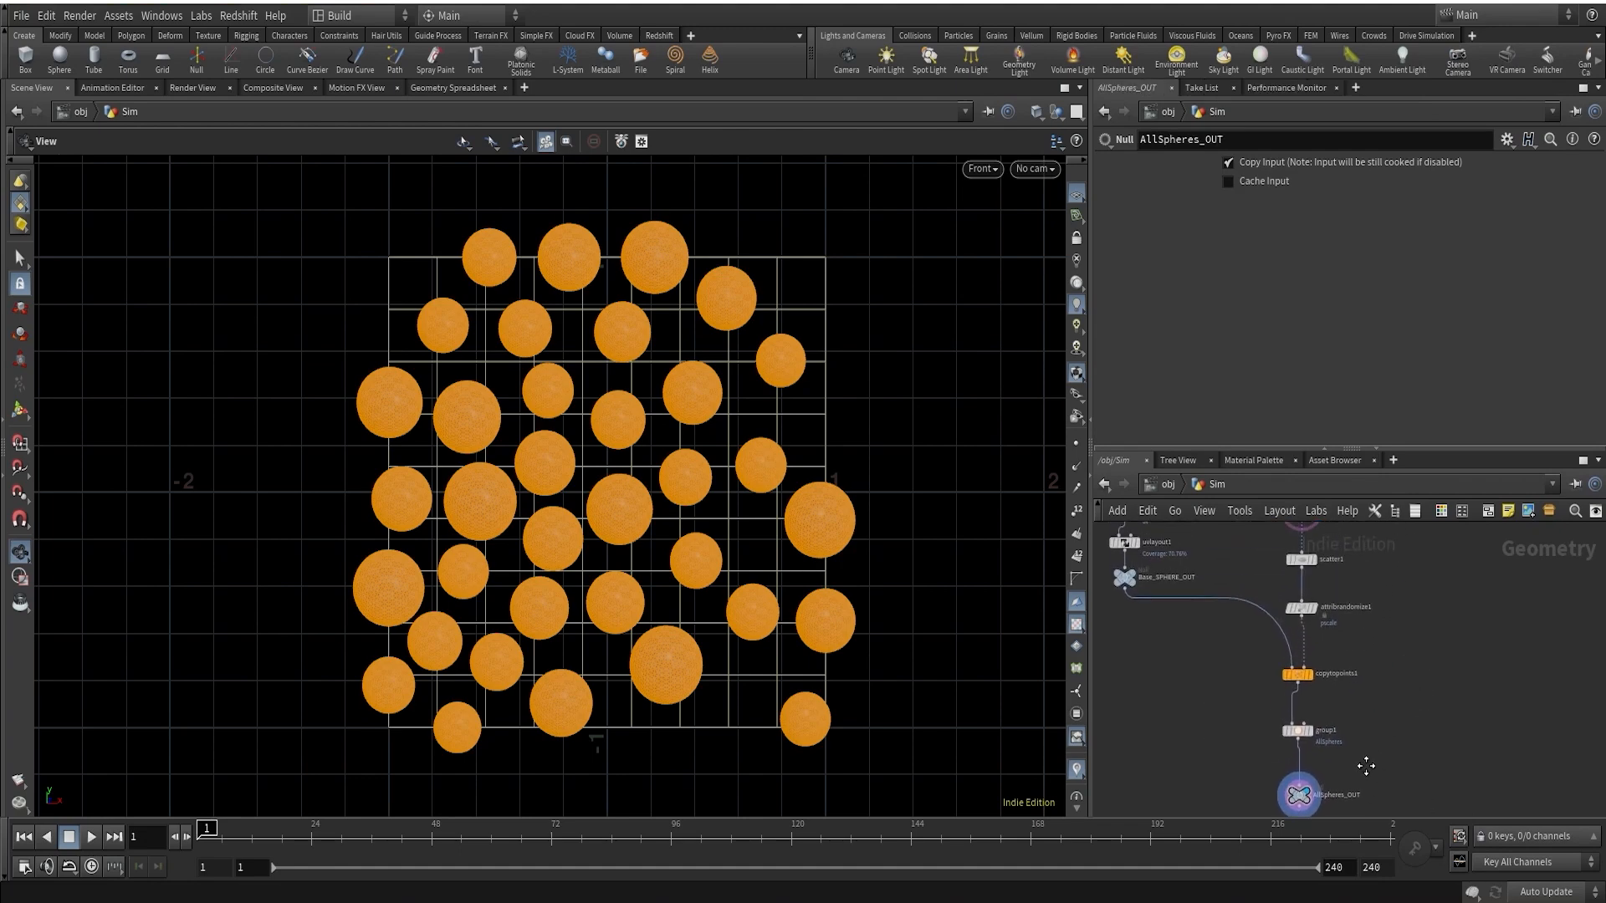
pyautogui.scroll(3, 1347, 730)
pyautogui.moveTo(1301, 760); pyautogui.dragTo(1294, 736)
pyautogui.scroll(-3, 1393, 636)
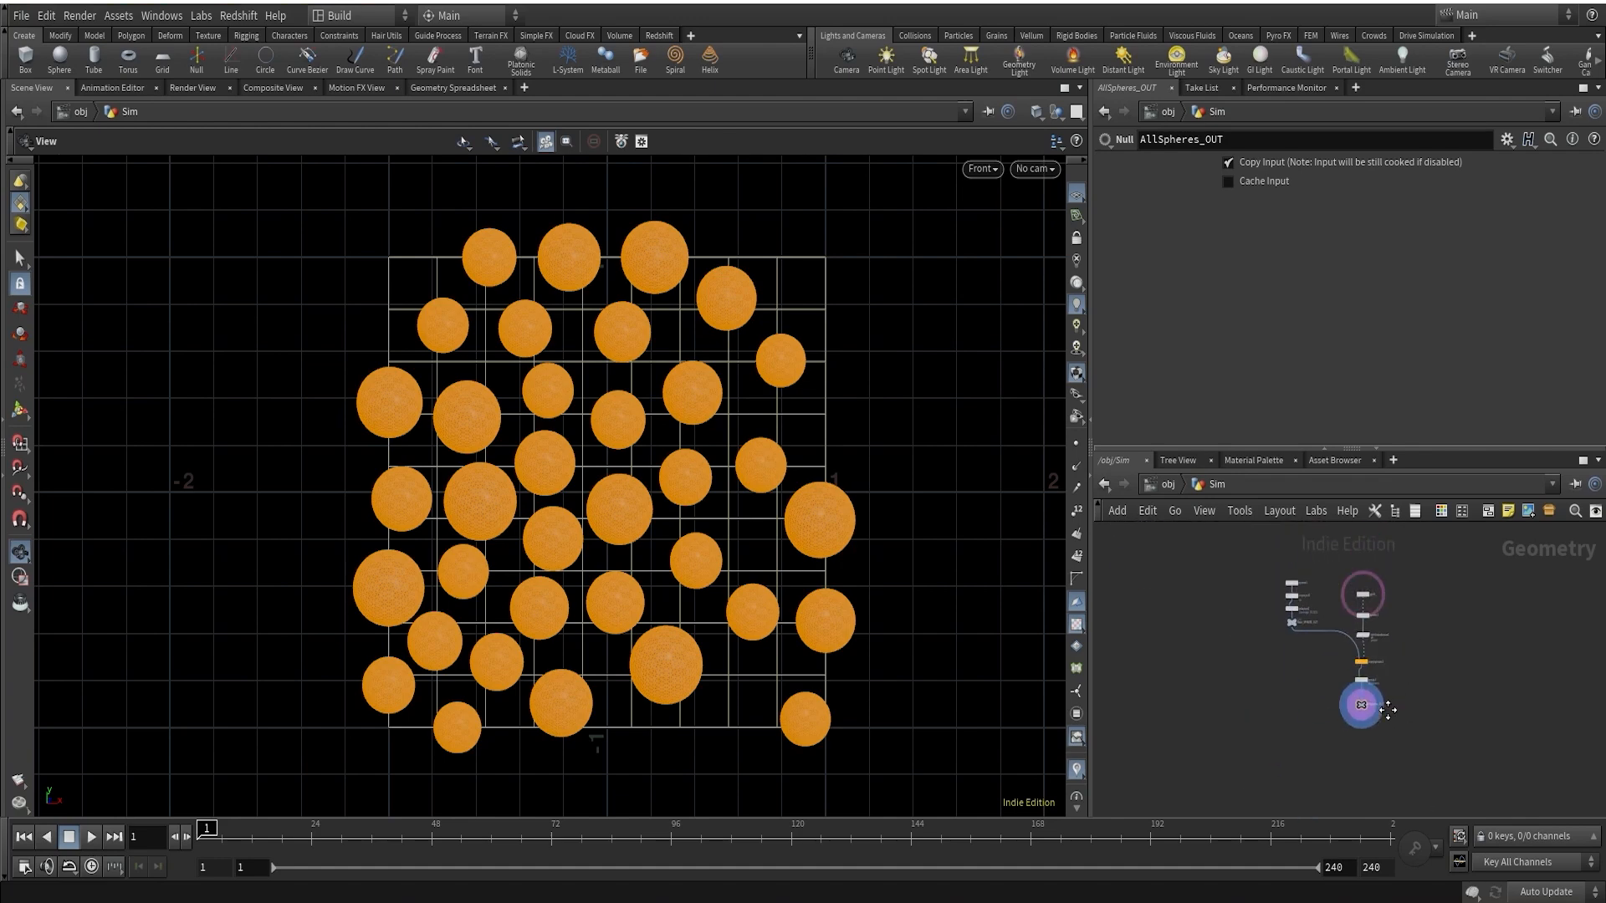
pyautogui.moveTo(1388, 709); pyautogui.dragTo(1470, 675, button='middle')
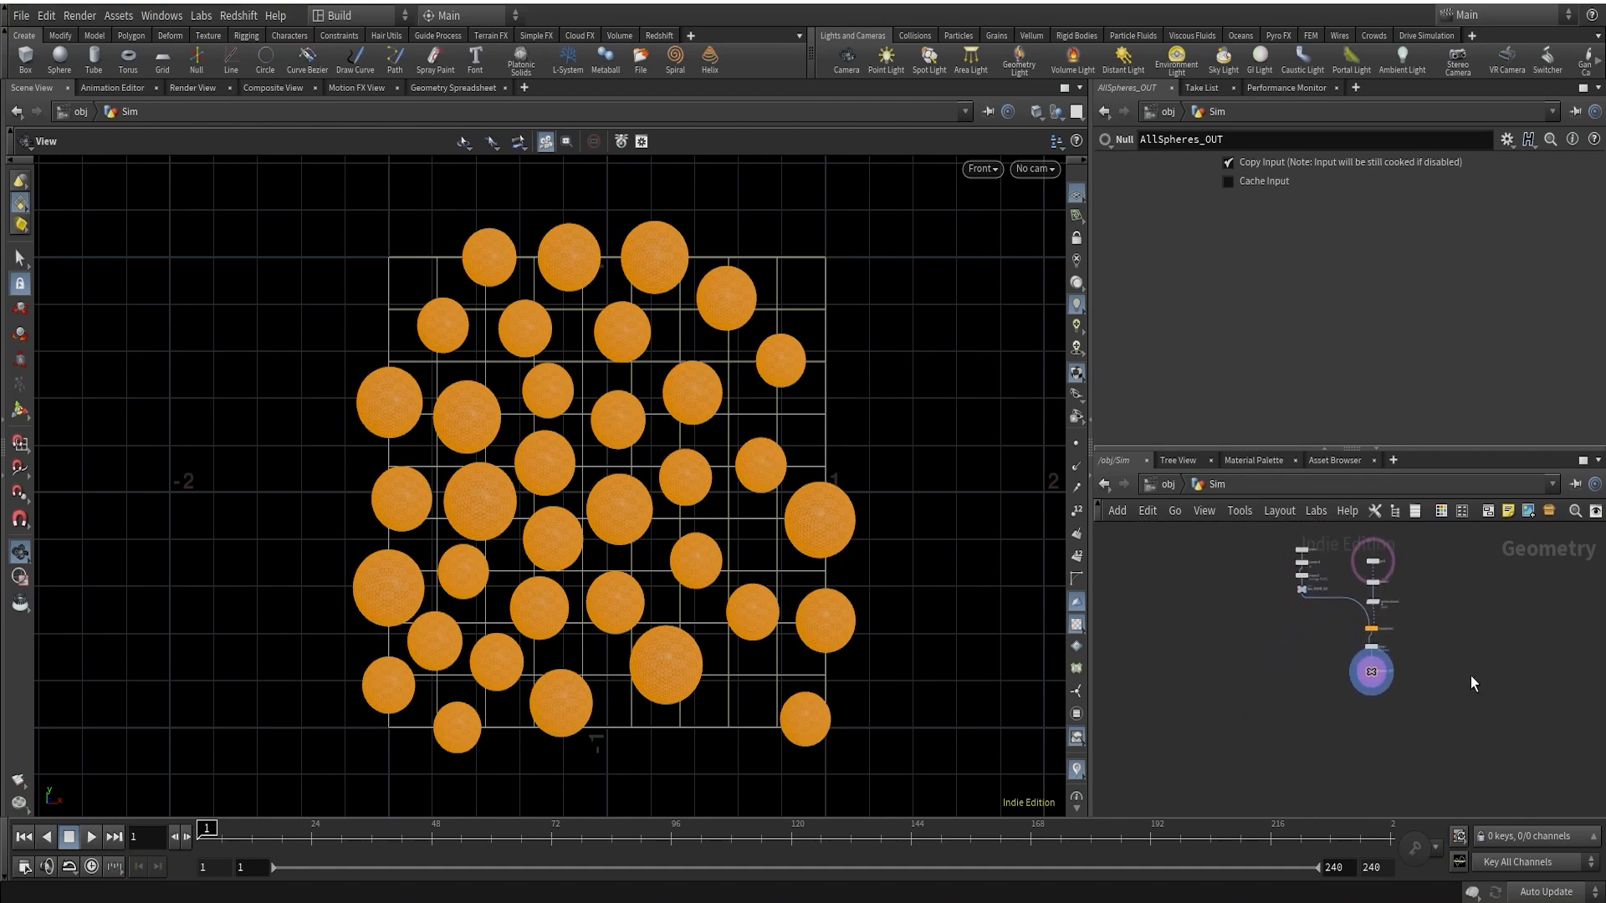
# Add a Vellum Configure Balloon setup connected to the AllSpheres_OUT null's output
pyautogui.scroll(3, 1359, 715)
pyautogui.moveTo(1359, 715); pyautogui.dragTo(1418, 701, button='middle')
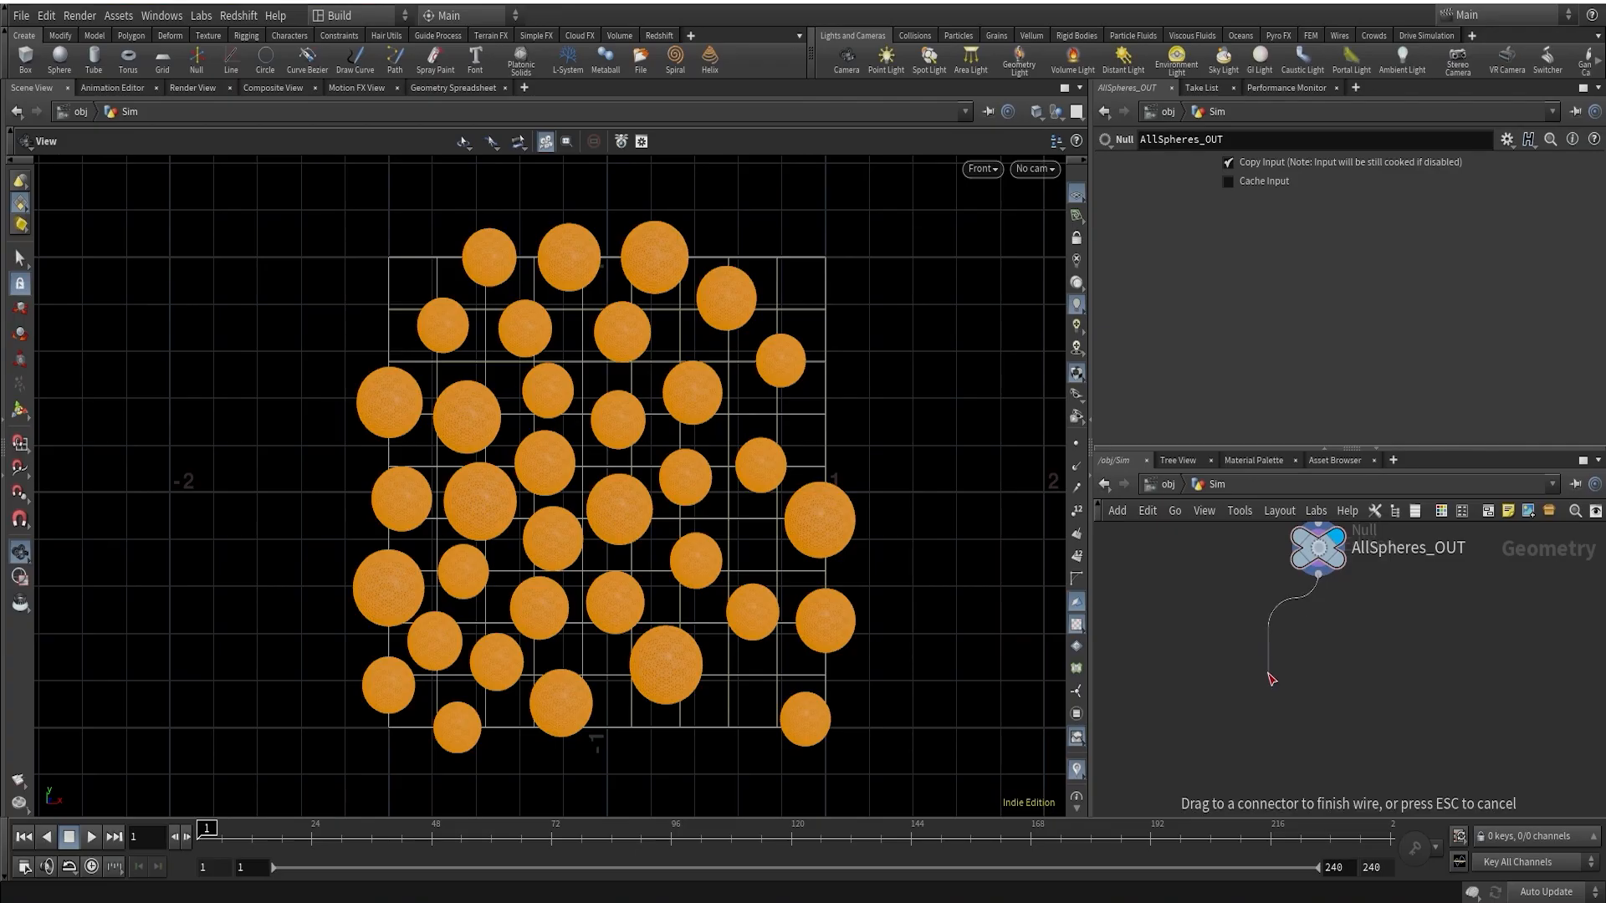
pyautogui.press('Tab')
pyautogui.write('VELLU')
pyautogui.moveTo(1267, 674)
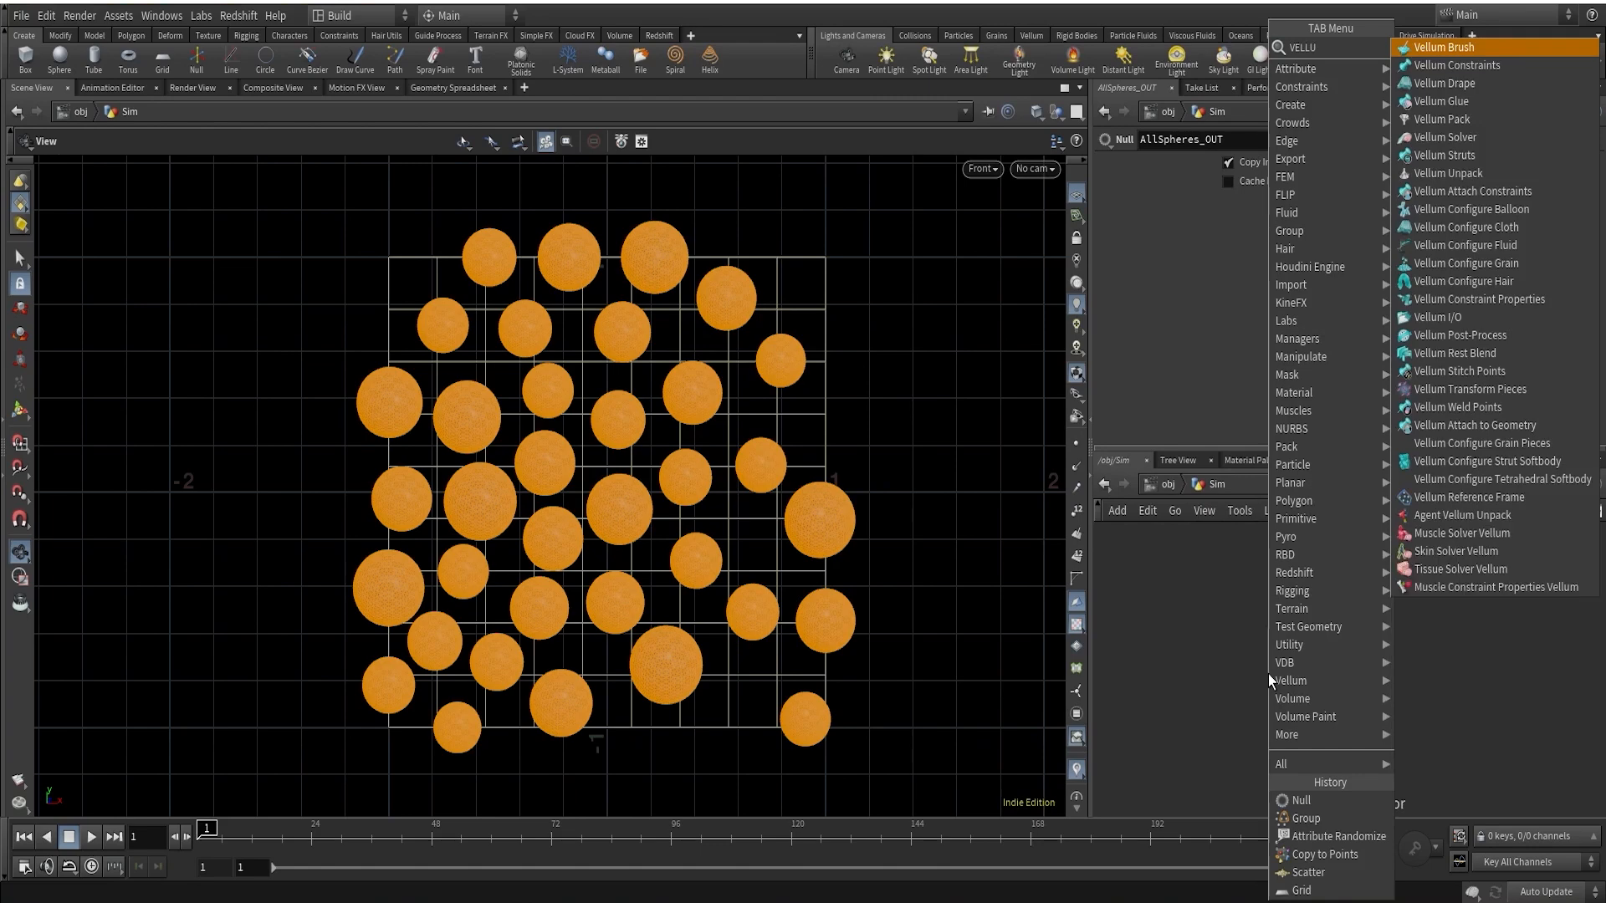
pyautogui.write('MBALL')
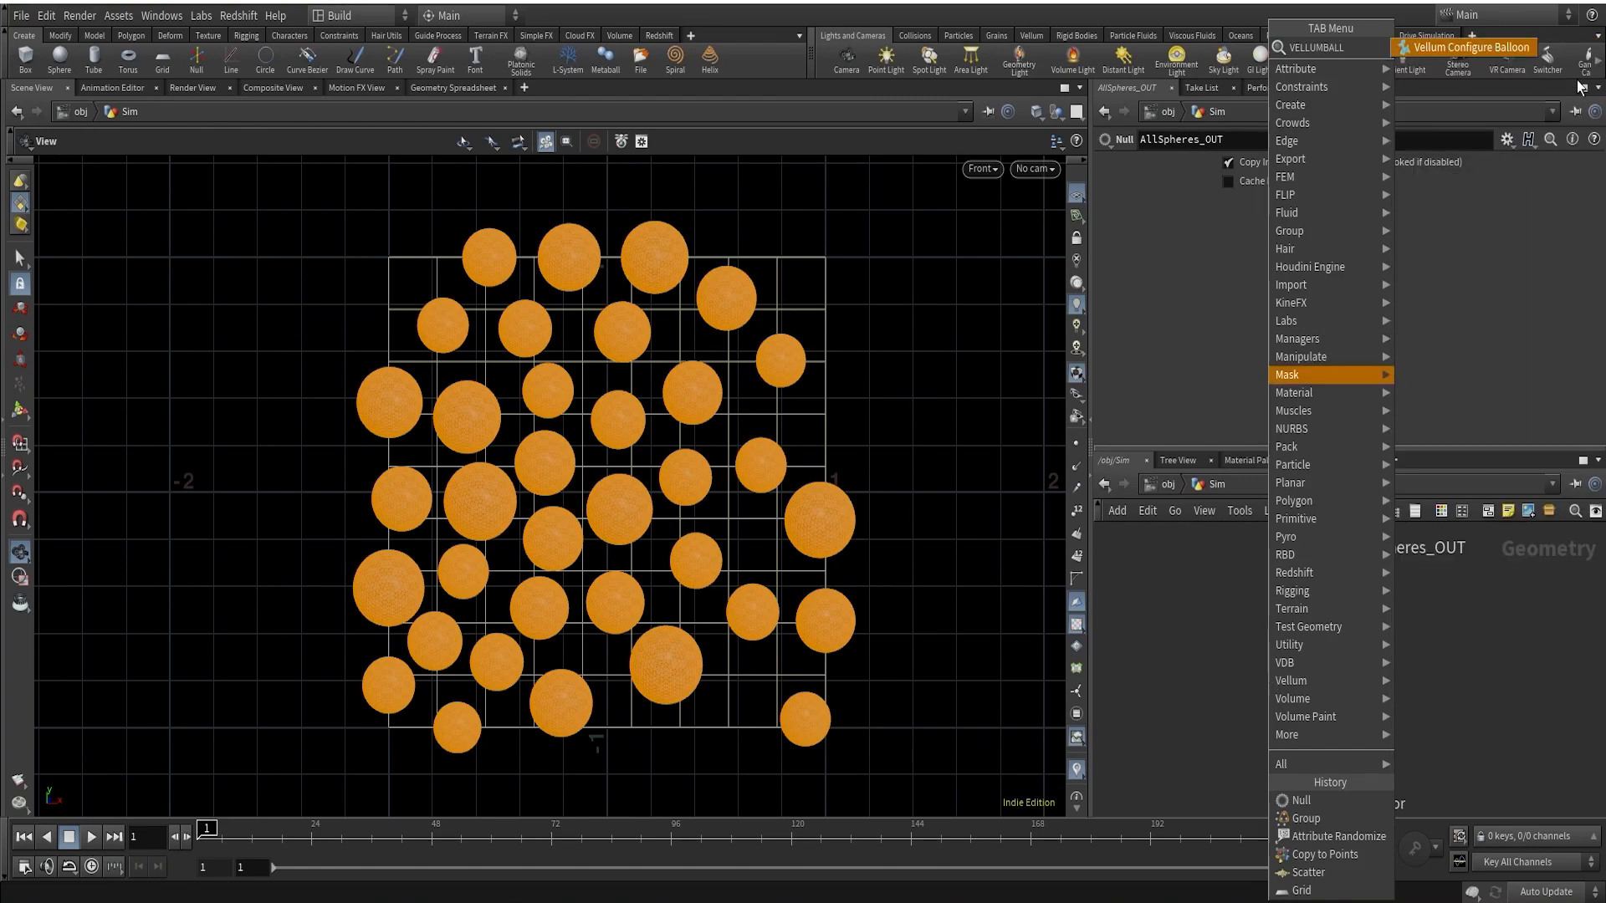
pyautogui.click(1510, 48)
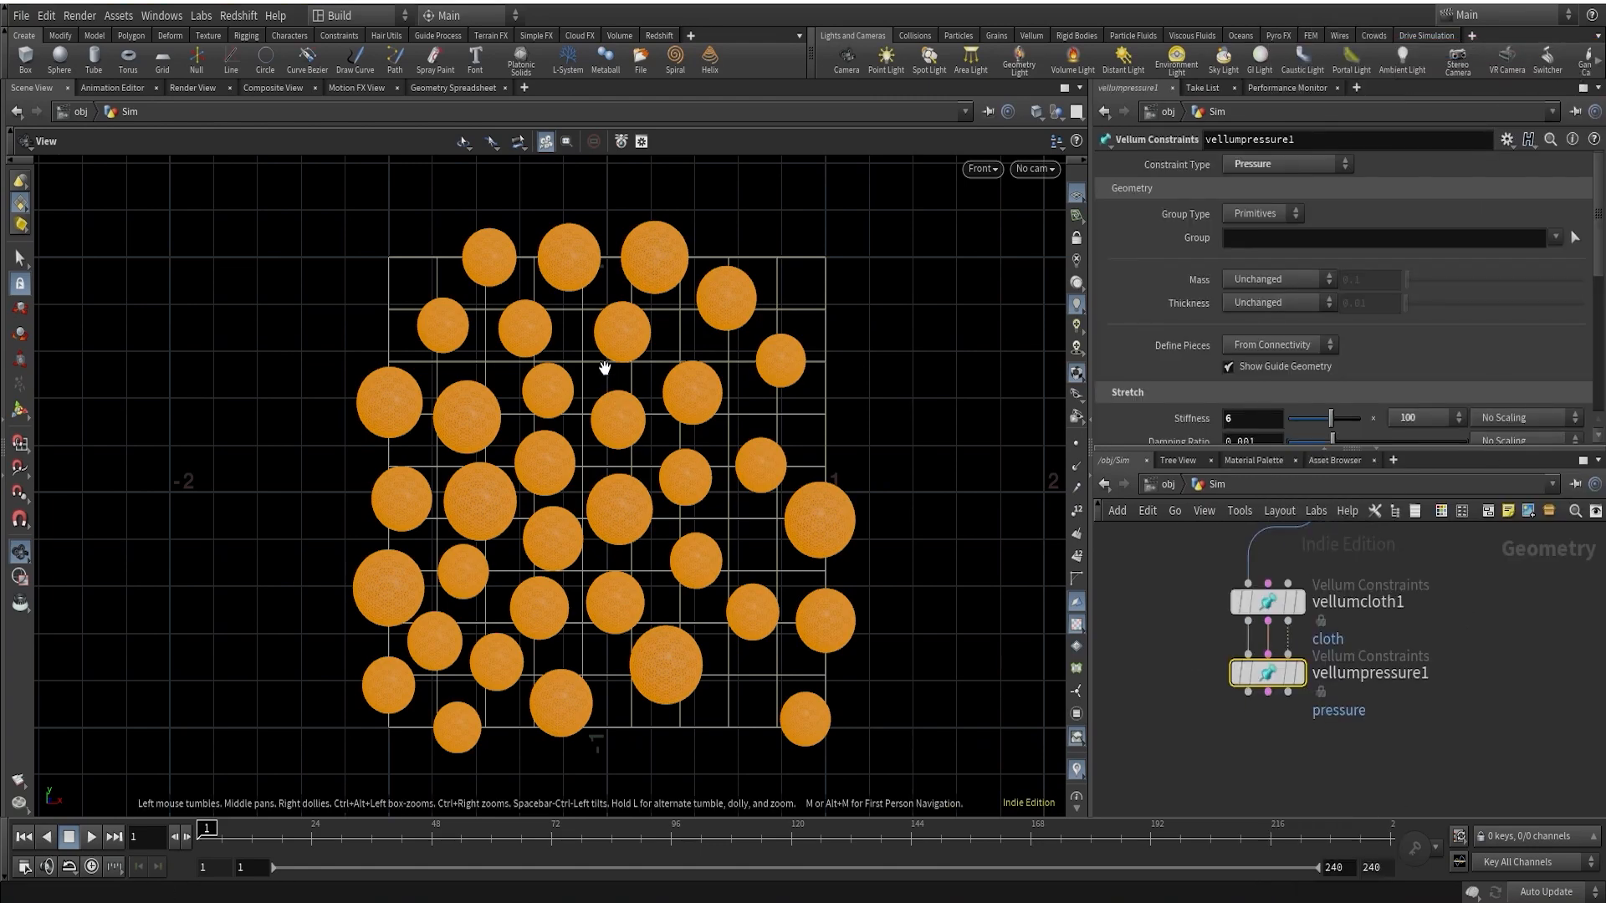
# Review the Stretch and Bend parameters of the Vellum cloth constraint node
pyautogui.scroll(-3, 1470, 670)
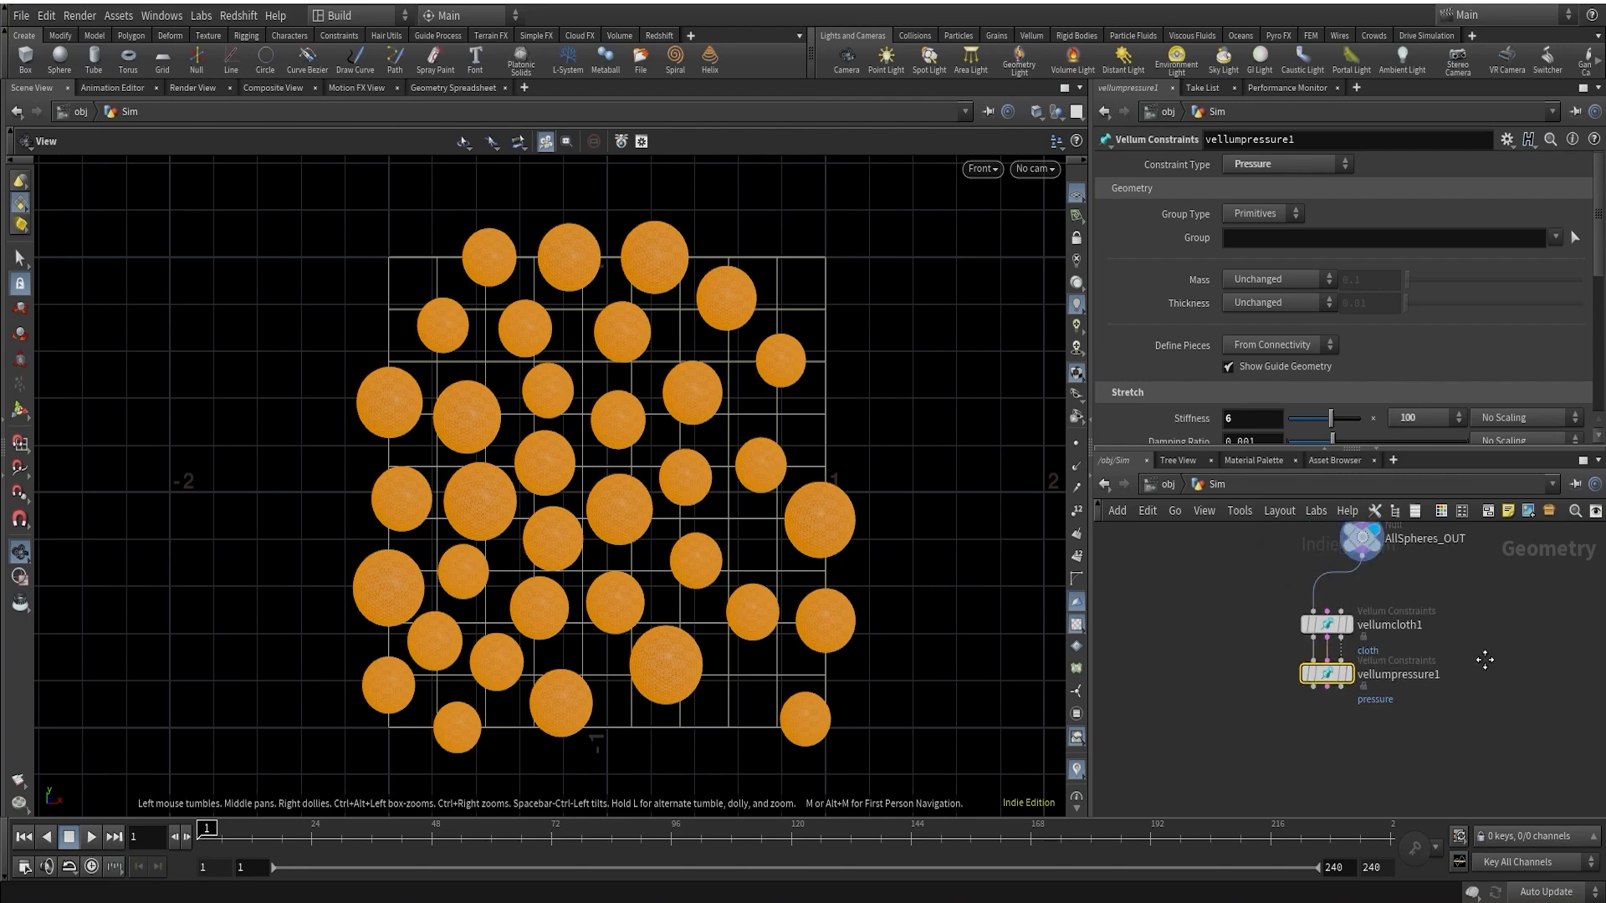
pyautogui.moveTo(1485, 662); pyautogui.dragTo(1438, 669, button='middle')
pyautogui.scroll(3, 1382, 686)
pyautogui.scroll(2, 1470, 654)
pyautogui.click(1470, 654)
pyautogui.scroll(-3, 1470, 654)
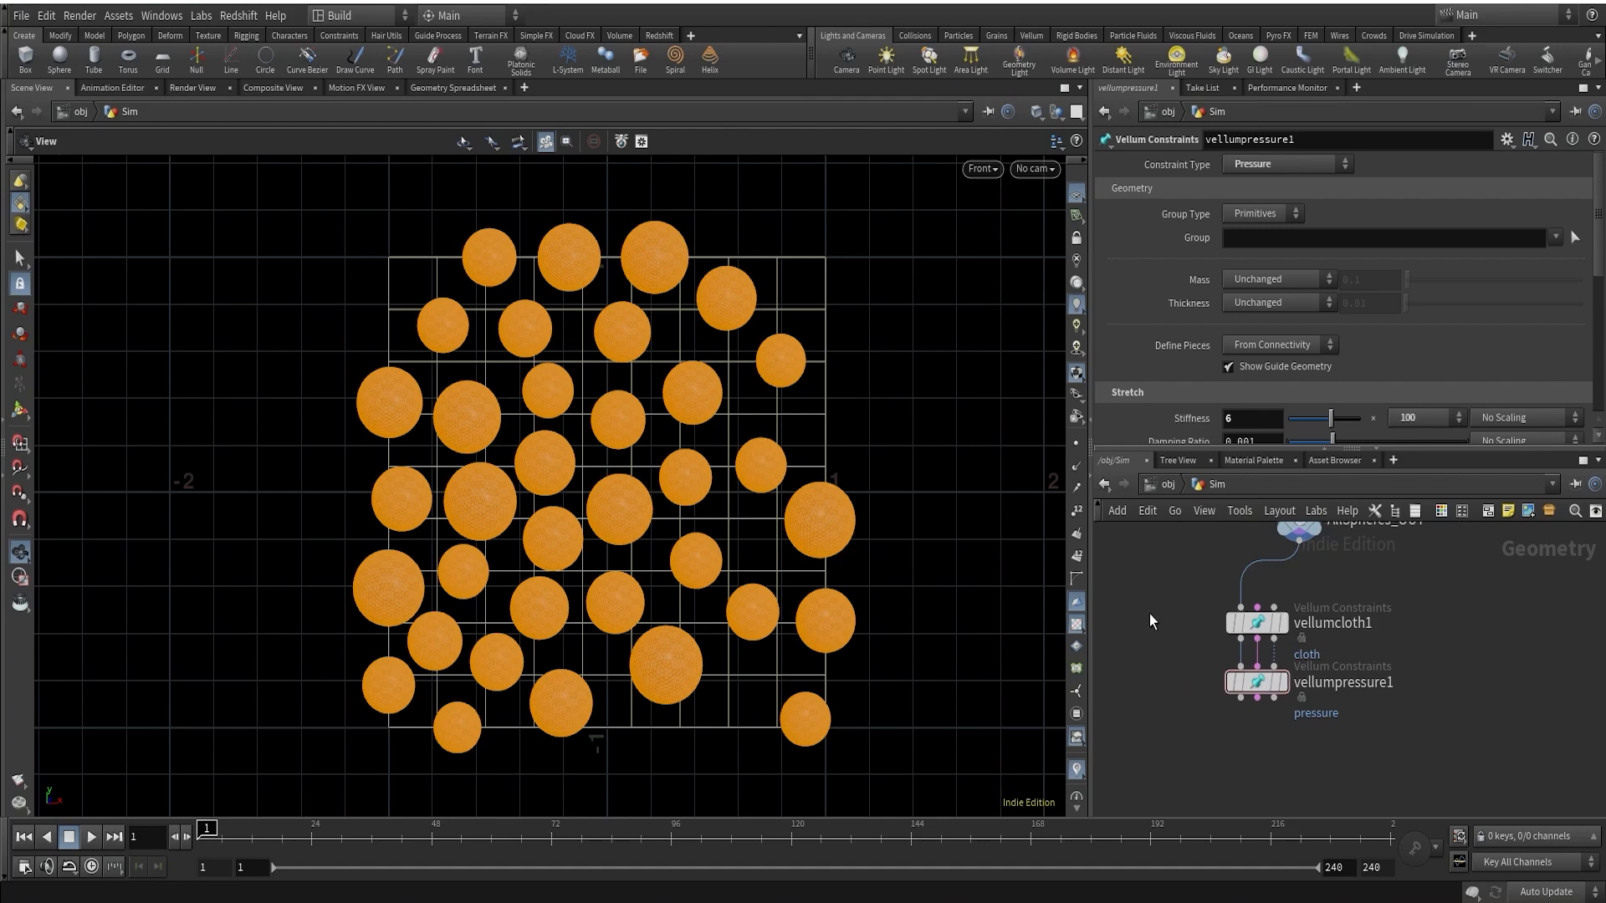
pyautogui.click(1251, 625)
pyautogui.click(1257, 682)
pyautogui.scroll(2, 1288, 625)
pyautogui.click(1224, 629)
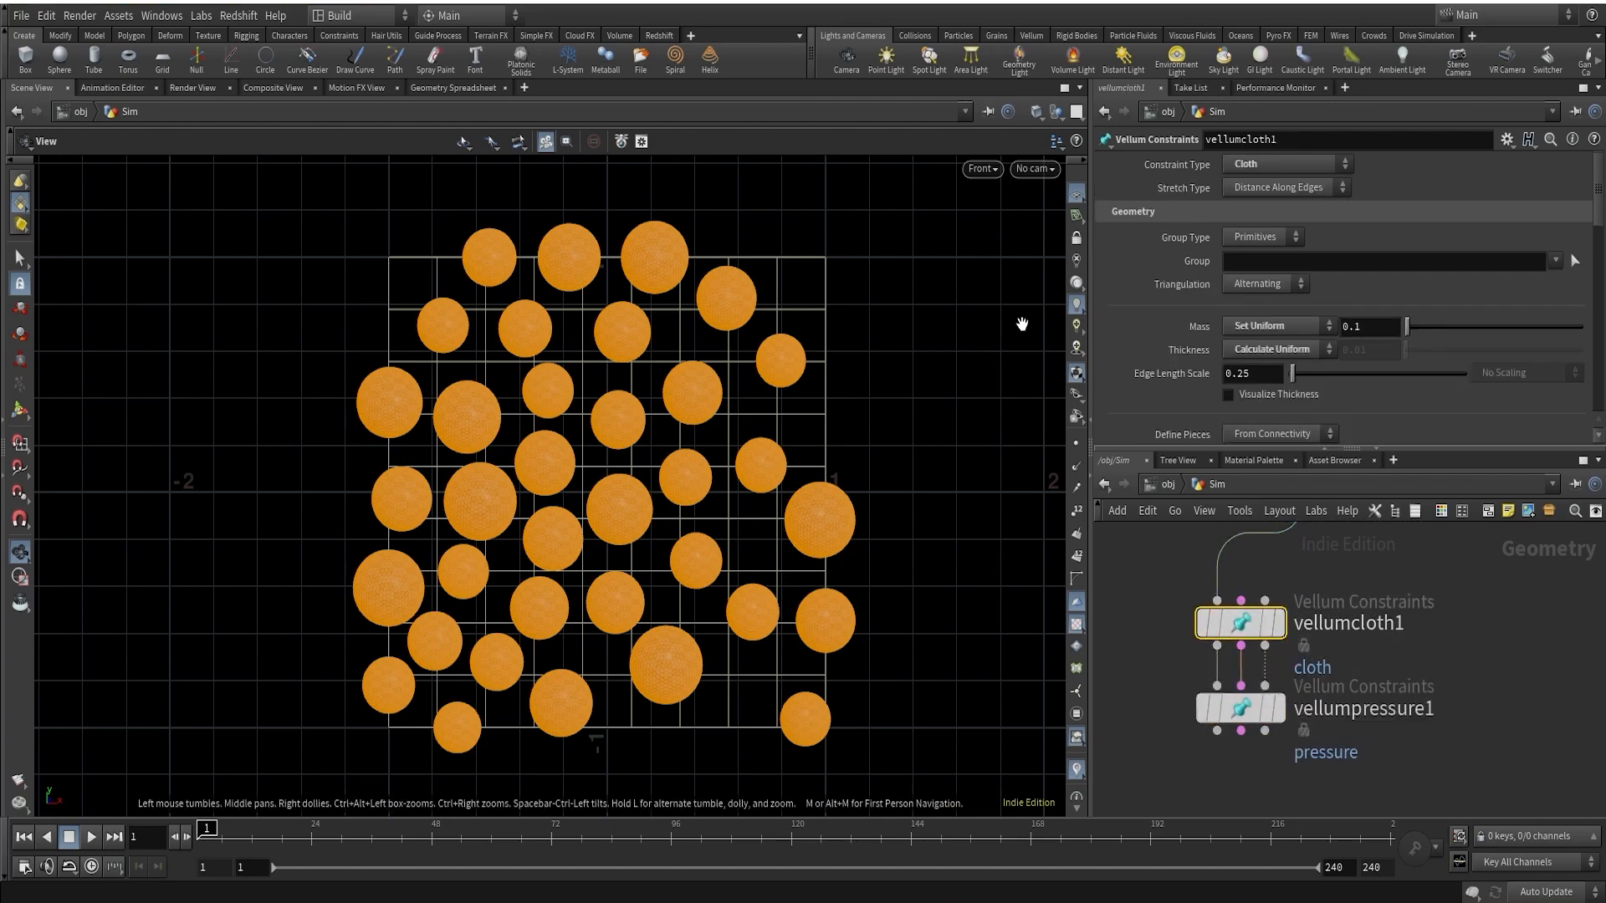
pyautogui.scroll(-6, 1209, 365)
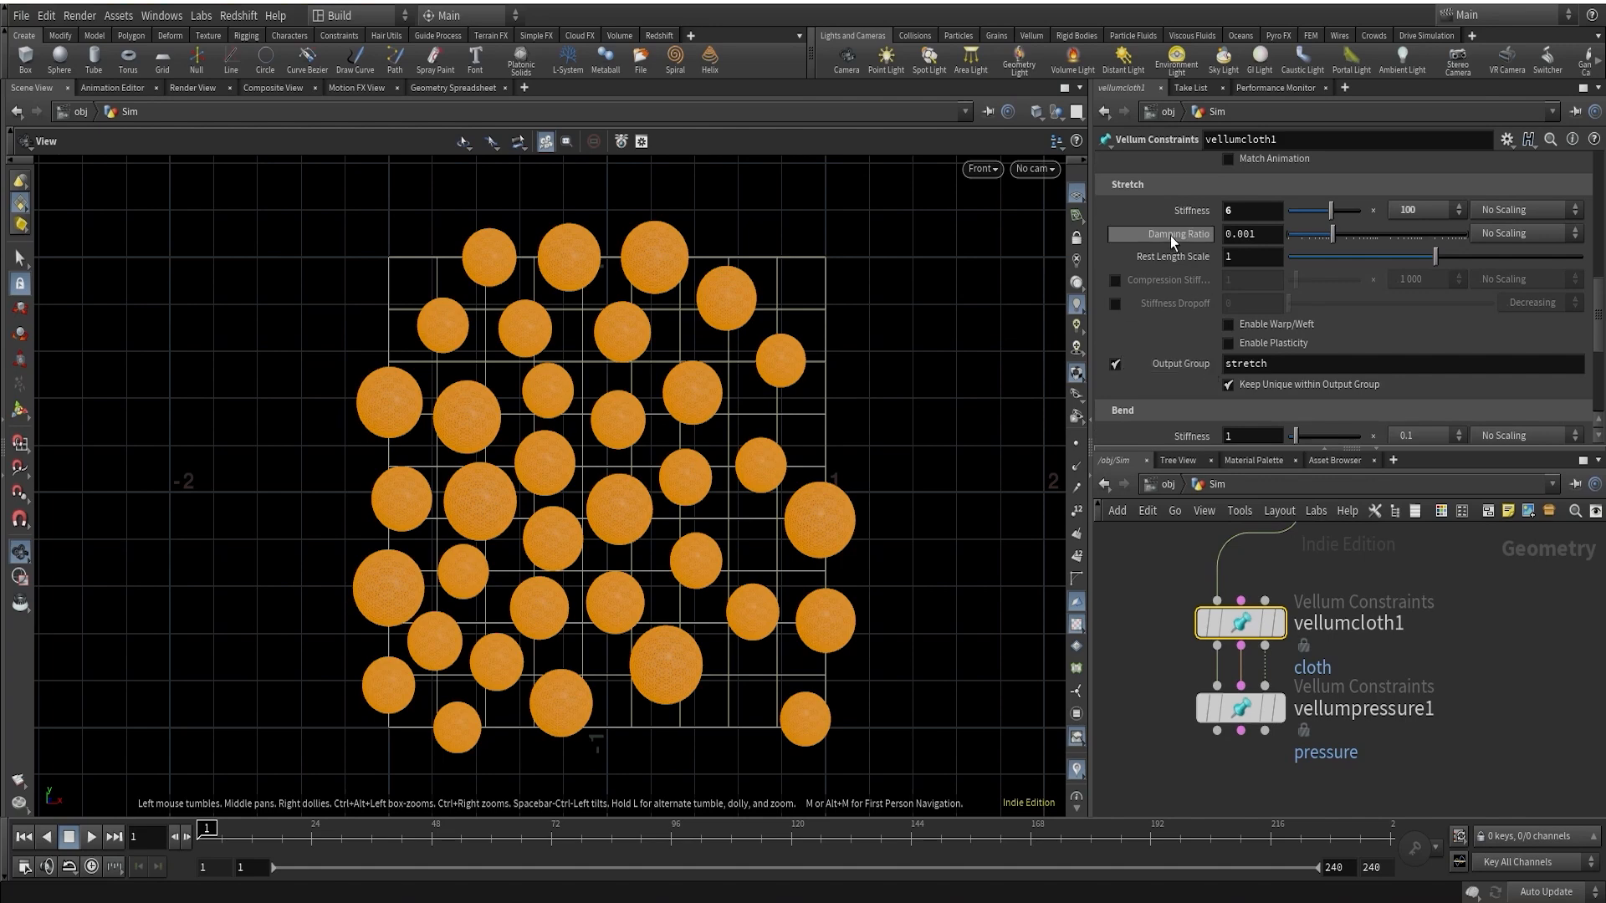
pyautogui.scroll(-3, 1186, 299)
pyautogui.scroll(3, 1186, 359)
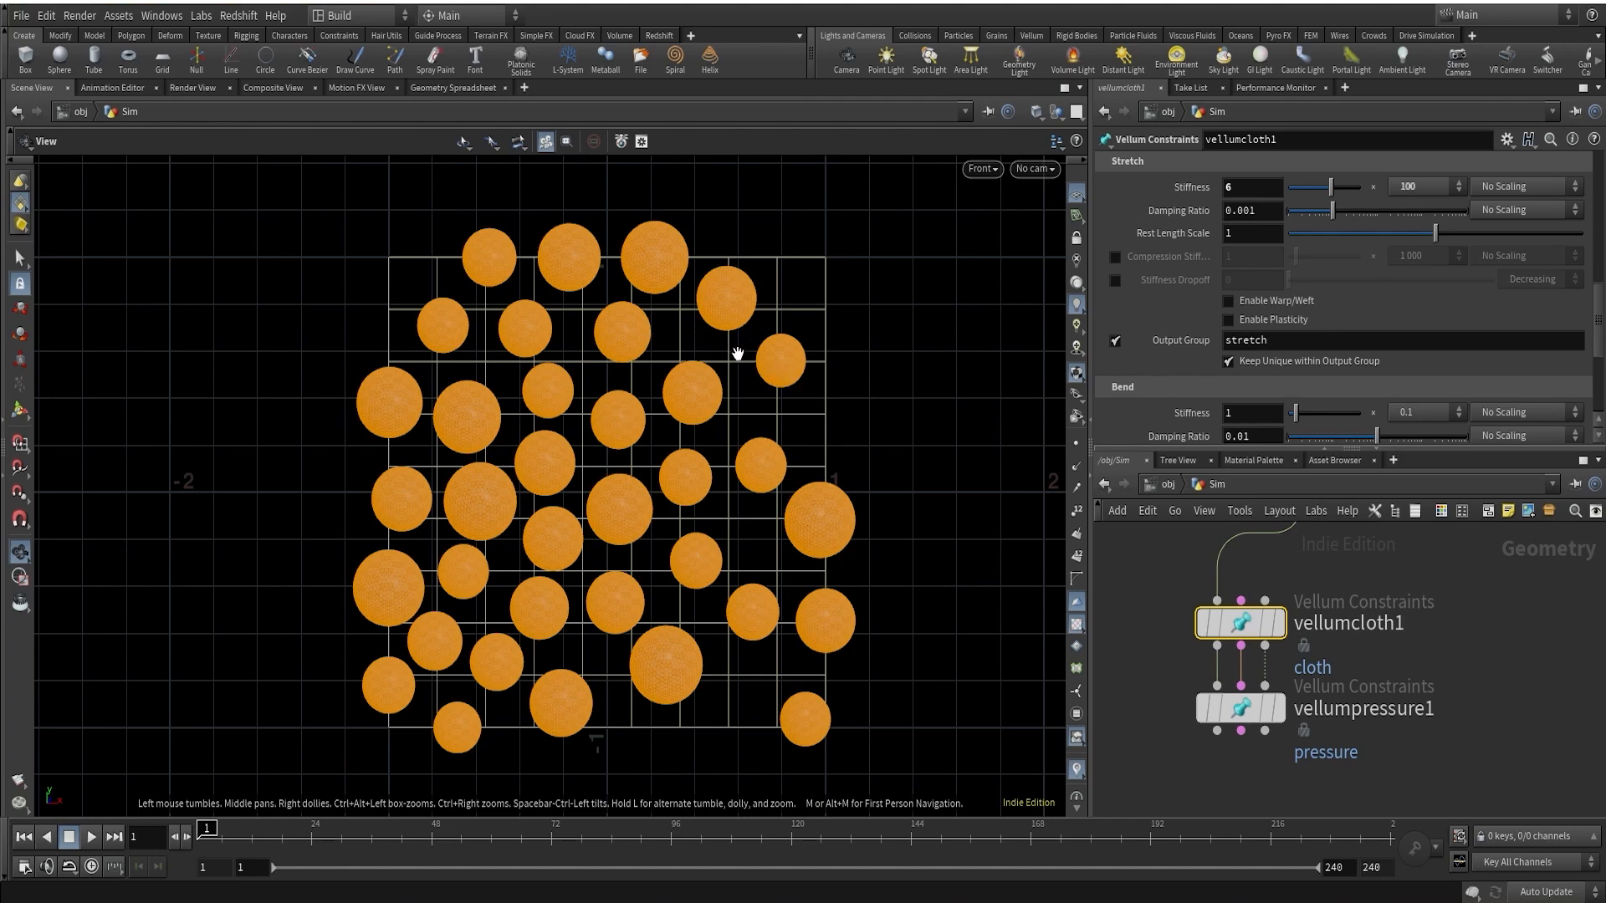
pyautogui.scroll(-3, 1152, 318)
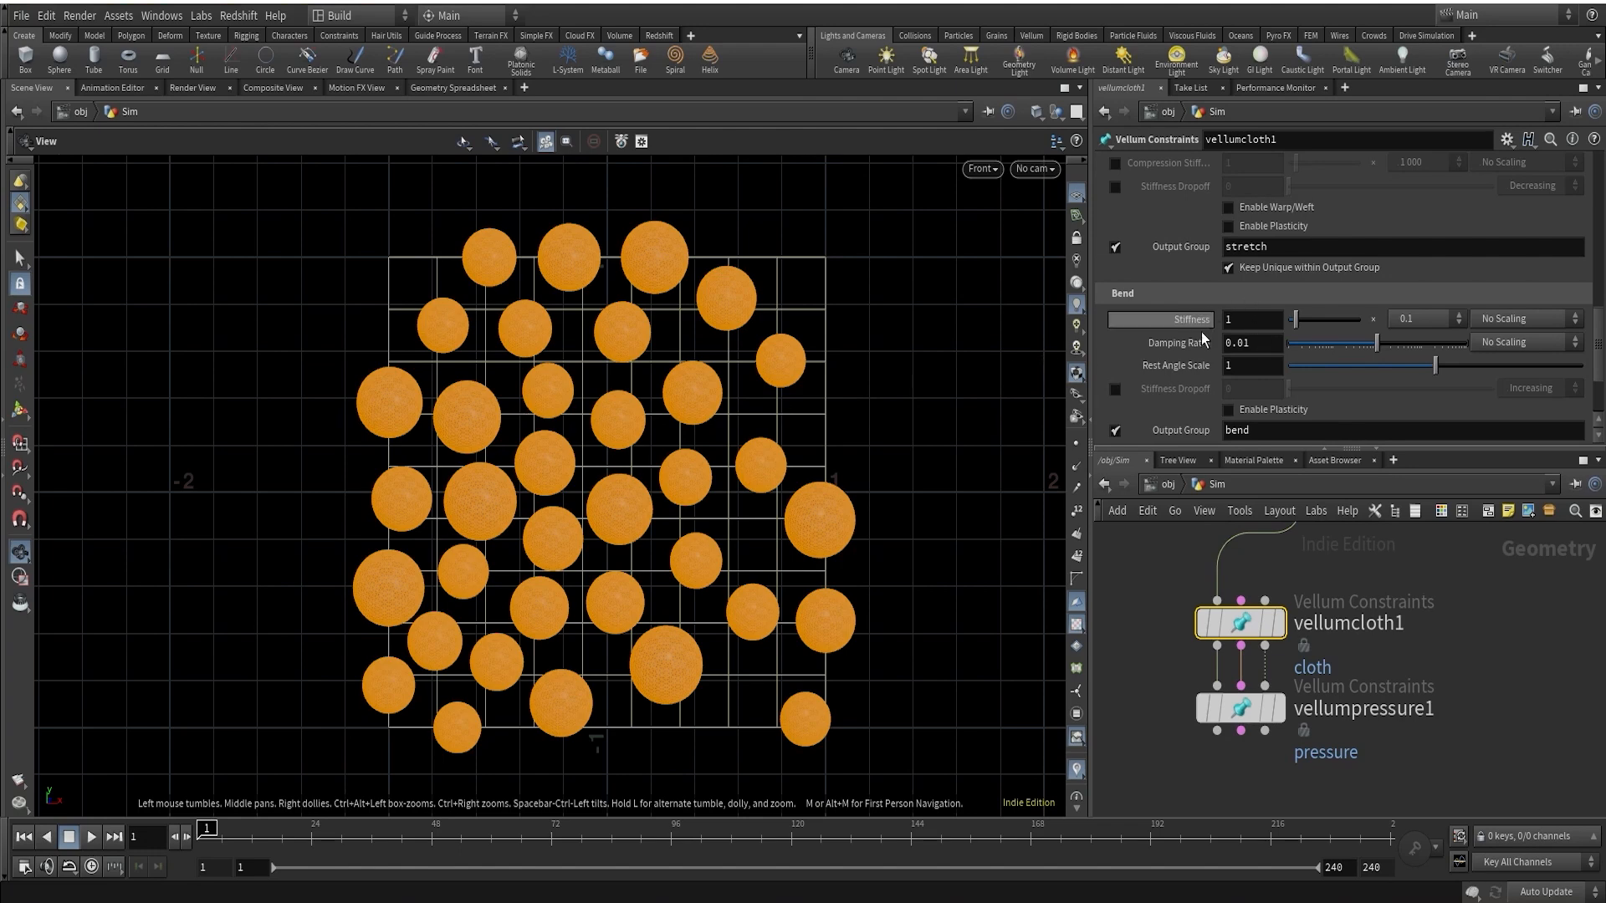
pyautogui.scroll(3, 1201, 333)
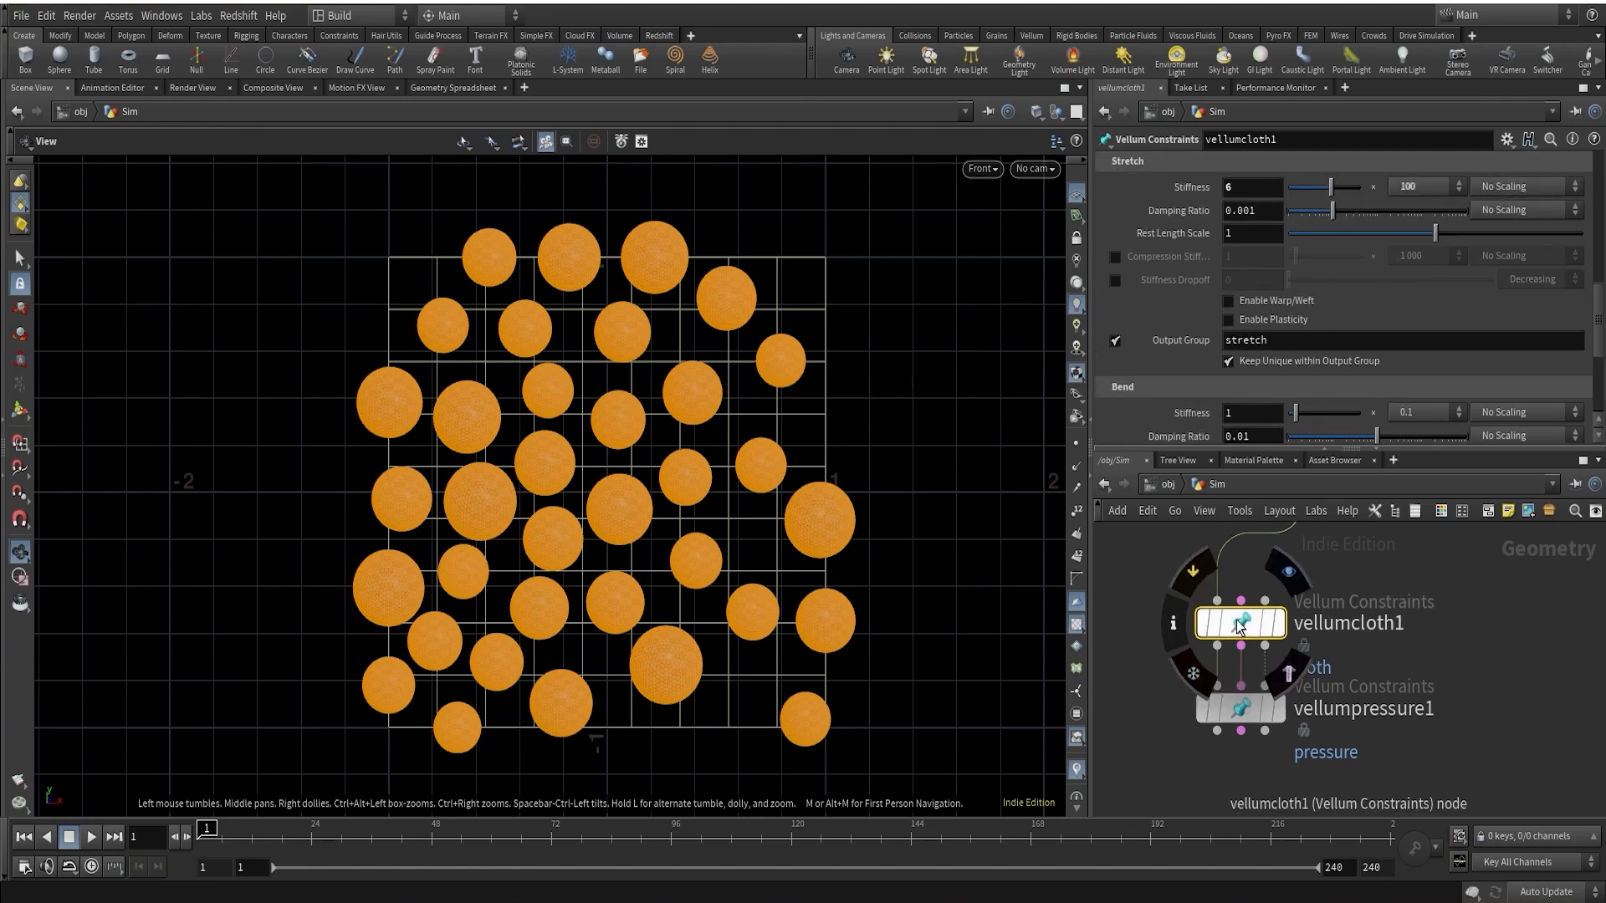
pyautogui.scroll(2, 1238, 652)
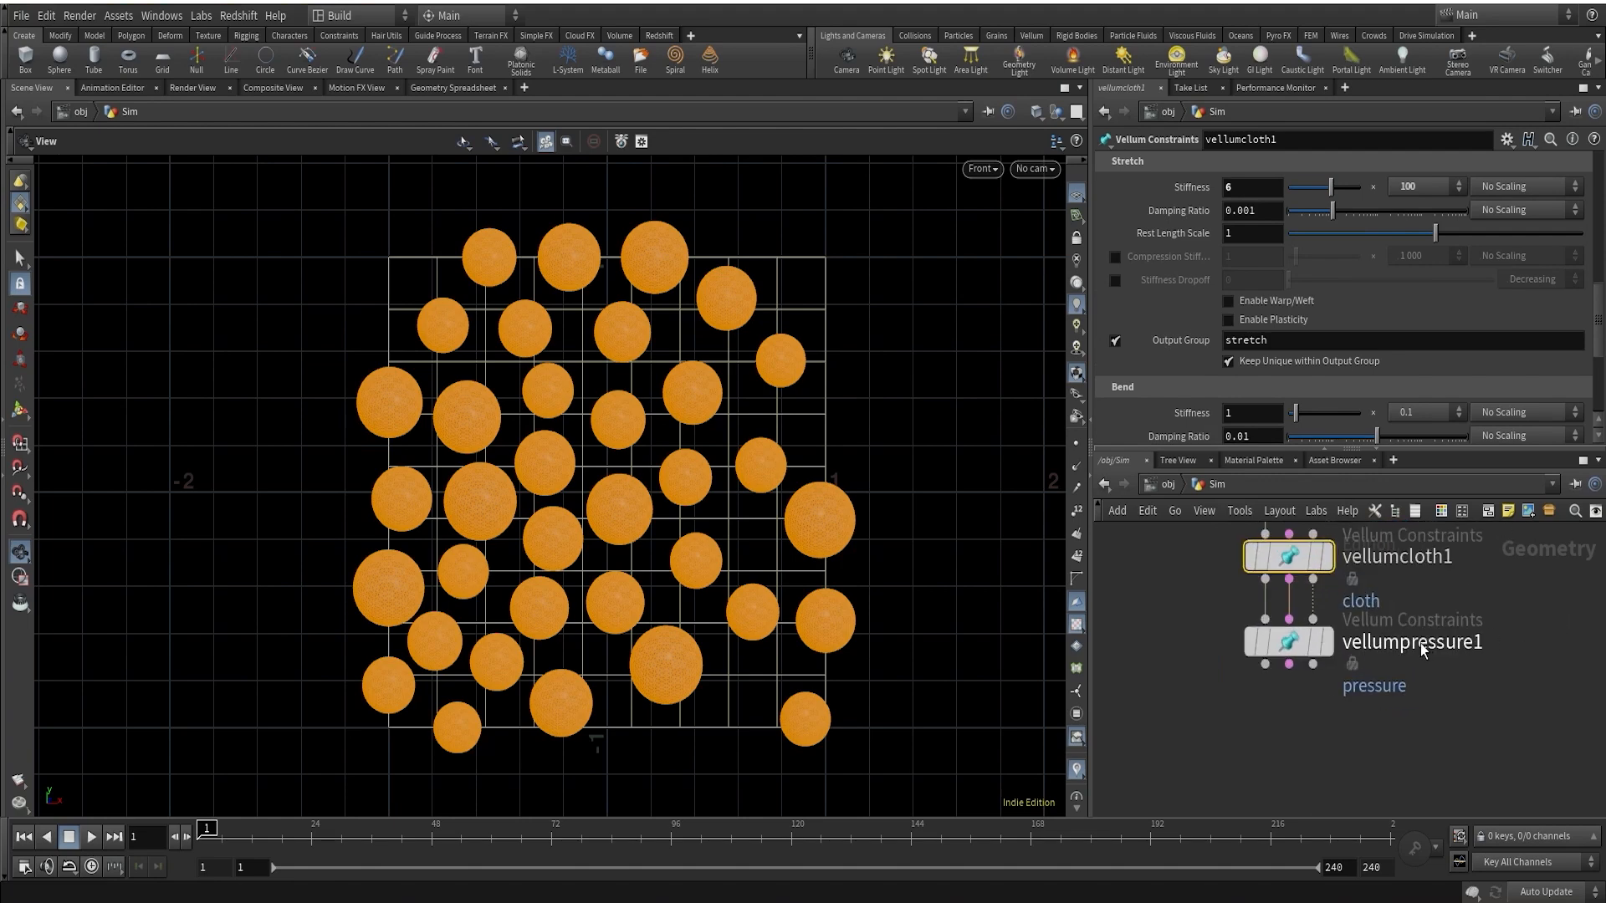
# Examine the Vellum pressure constraint's Stretch parameters and the spheres' triangulated mesh up close
pyautogui.click(1244, 651)
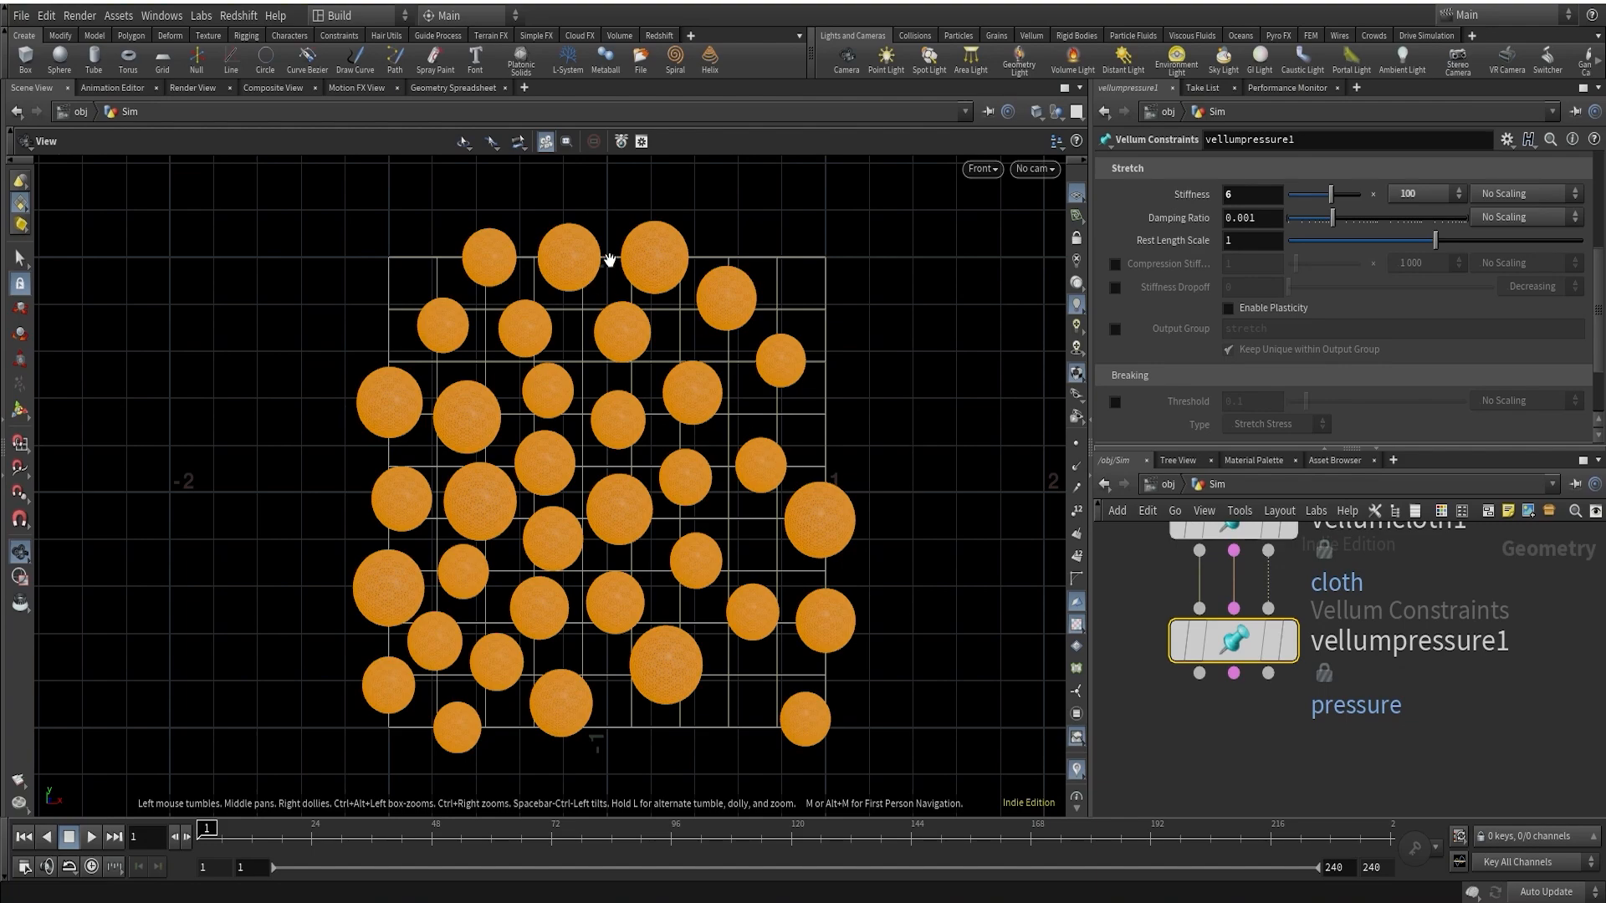
pyautogui.scroll(4, 825, 501)
pyautogui.scroll(4, 764, 477)
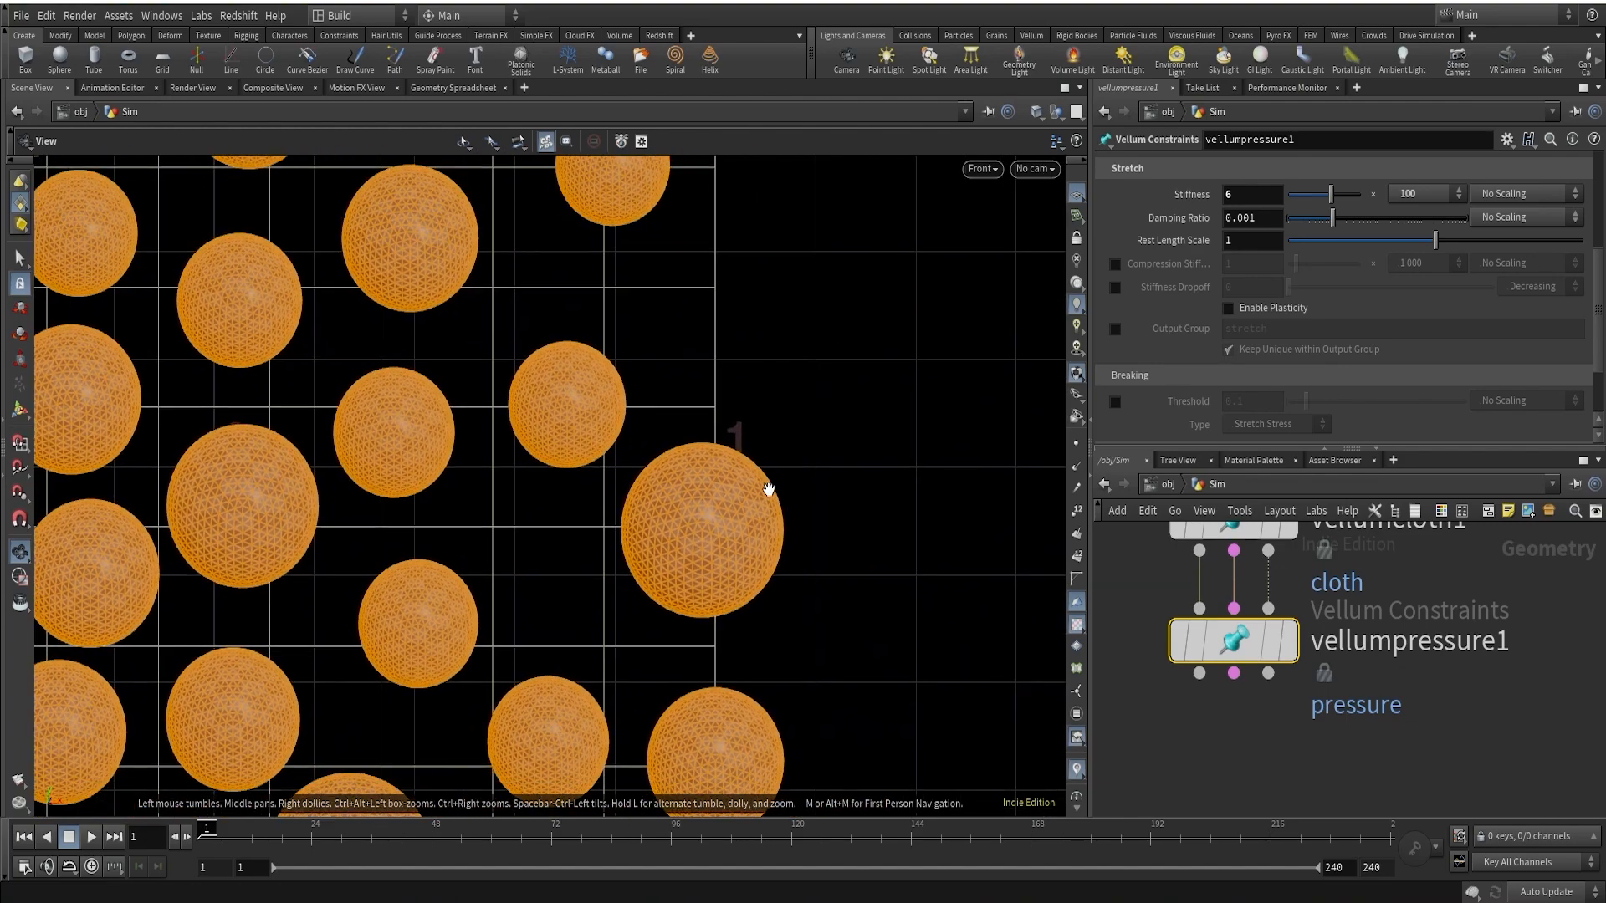
pyautogui.scroll(-5, 1507, 682)
pyautogui.moveTo(1507, 683); pyautogui.dragTo(1465, 728, button='middle')
pyautogui.scroll(5, 1419, 620)
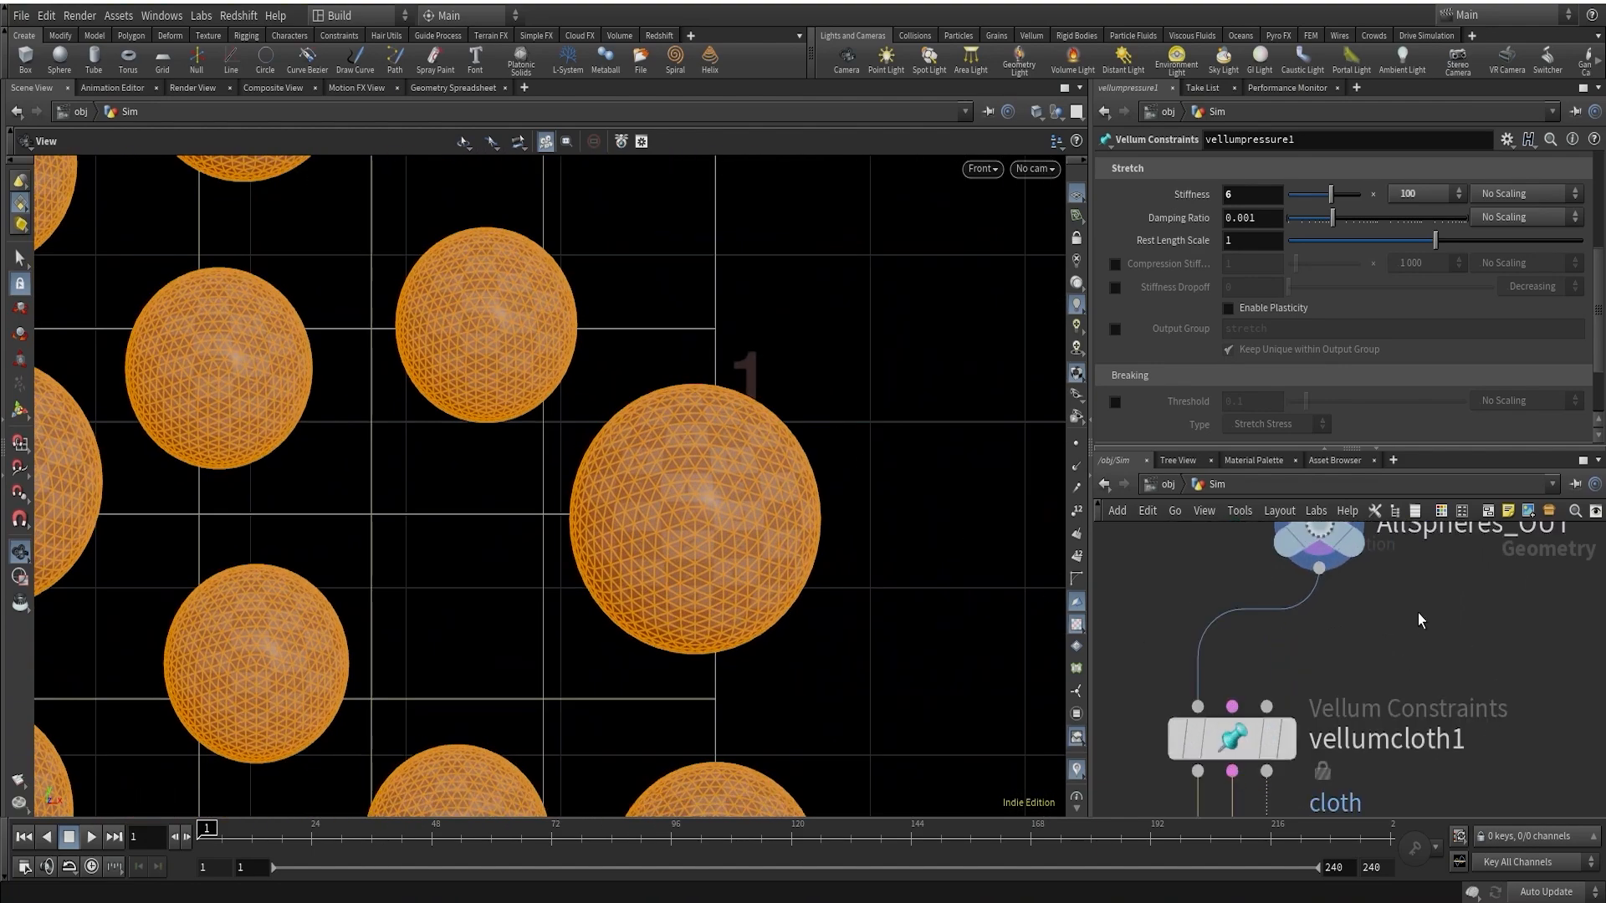
pyautogui.scroll(-4, 1376, 591)
pyautogui.moveTo(1376, 591); pyautogui.dragTo(1388, 653, button='middle')
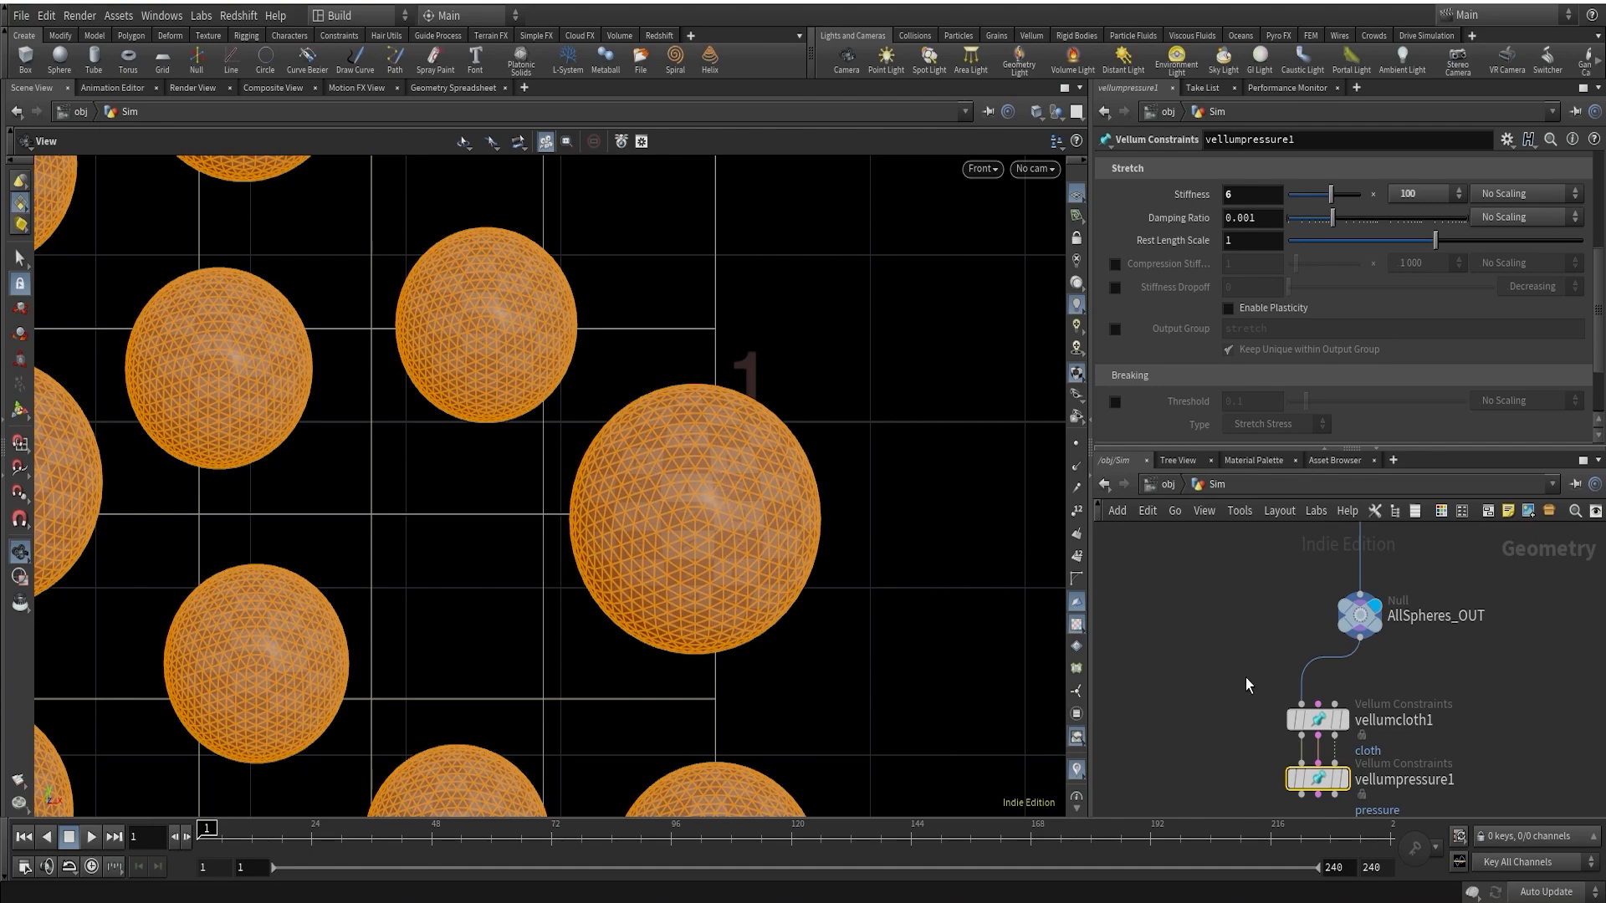
pyautogui.moveTo(1476, 743); pyautogui.dragTo(1473, 714, button='middle')
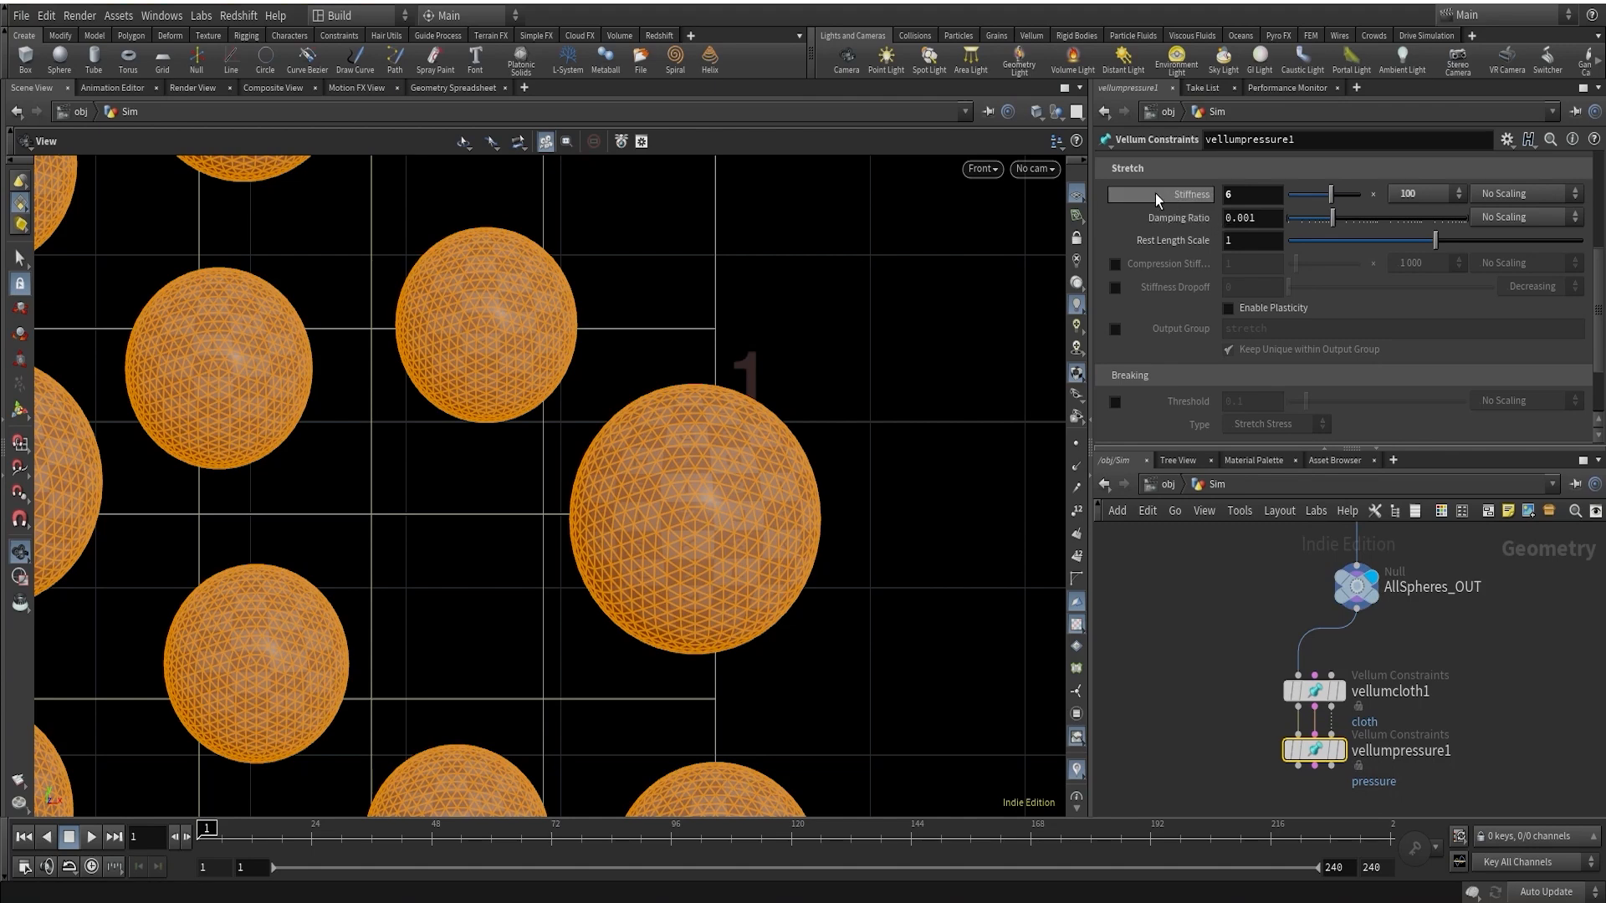
pyautogui.scroll(2, 1196, 199)
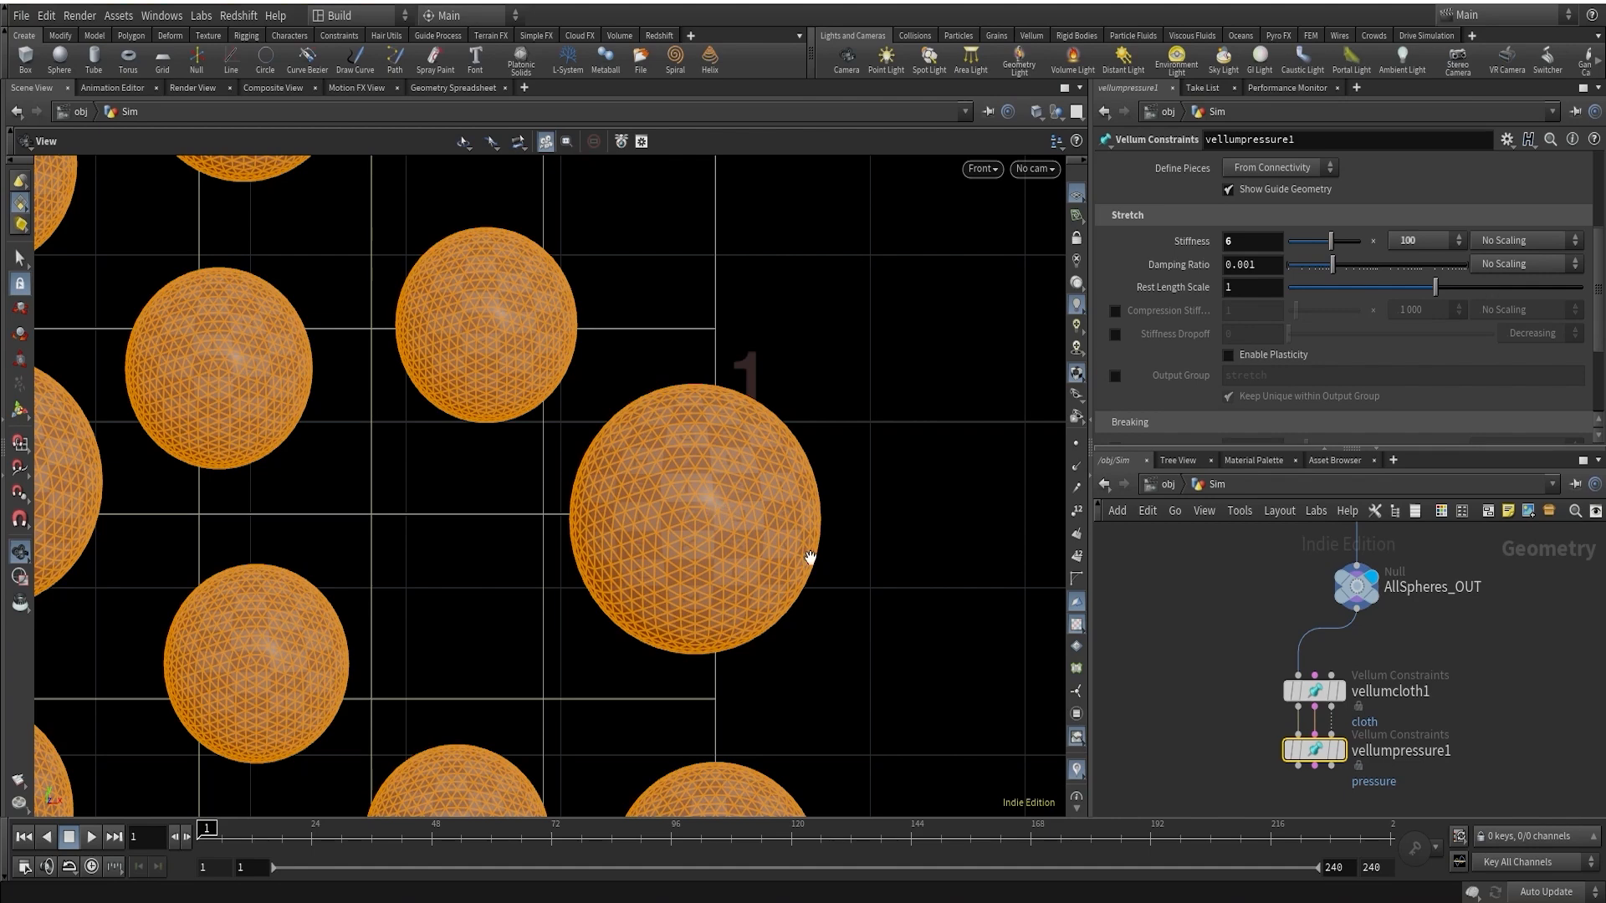
pyautogui.scroll(2, 1352, 724)
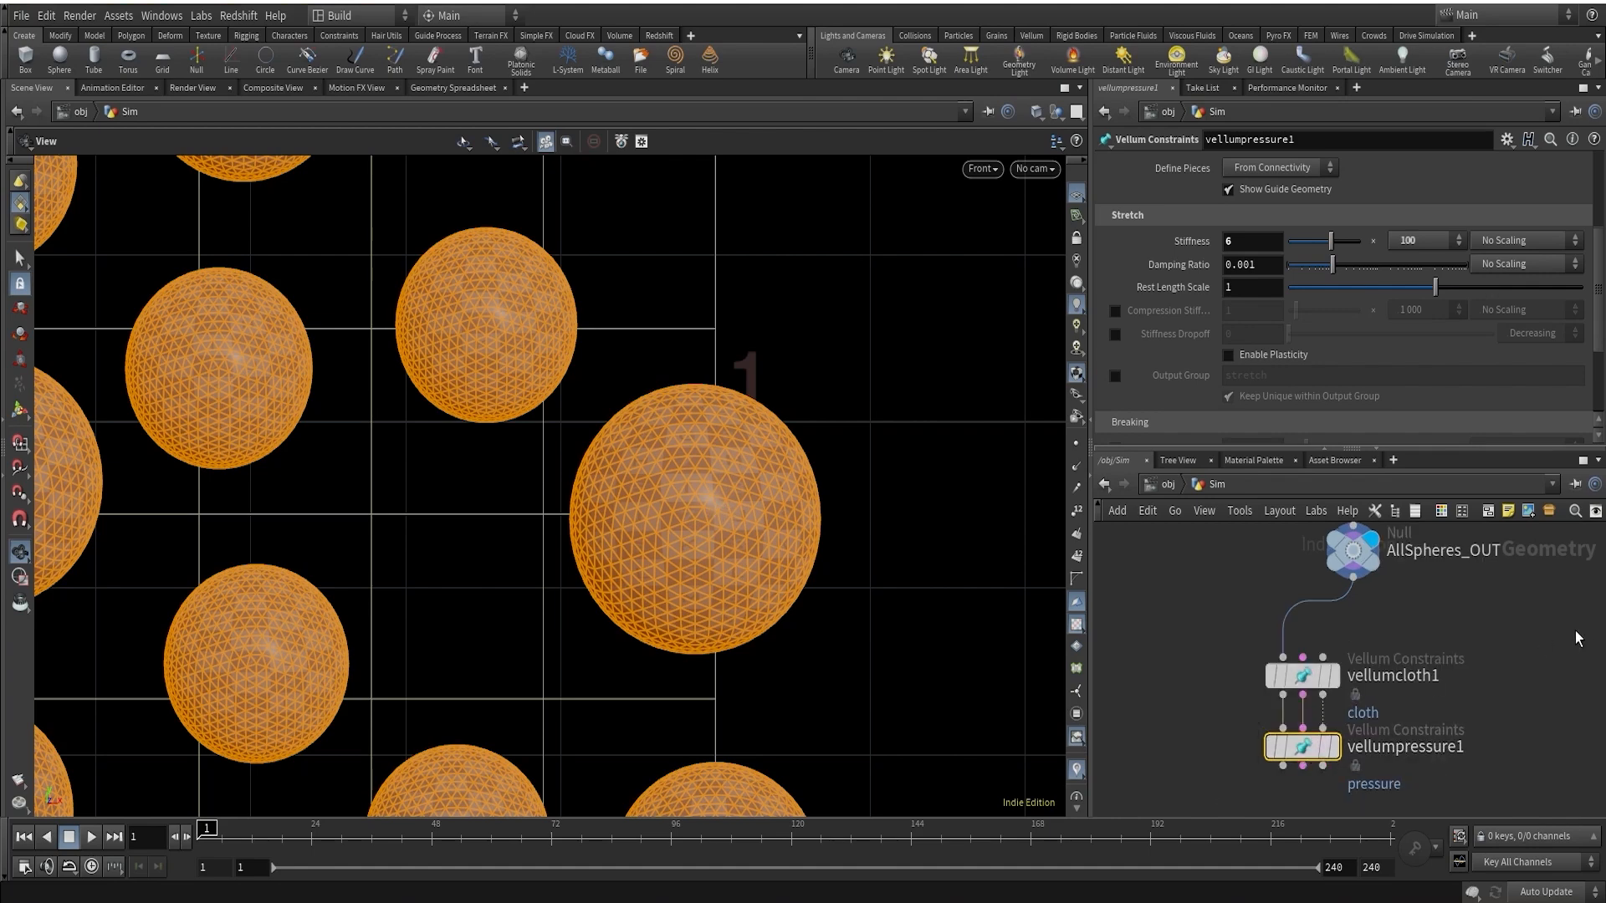
pyautogui.scroll(-1, 1554, 654)
pyautogui.moveTo(1498, 729); pyautogui.dragTo(1448, 624, button='middle')
pyautogui.scroll(2, 1352, 678)
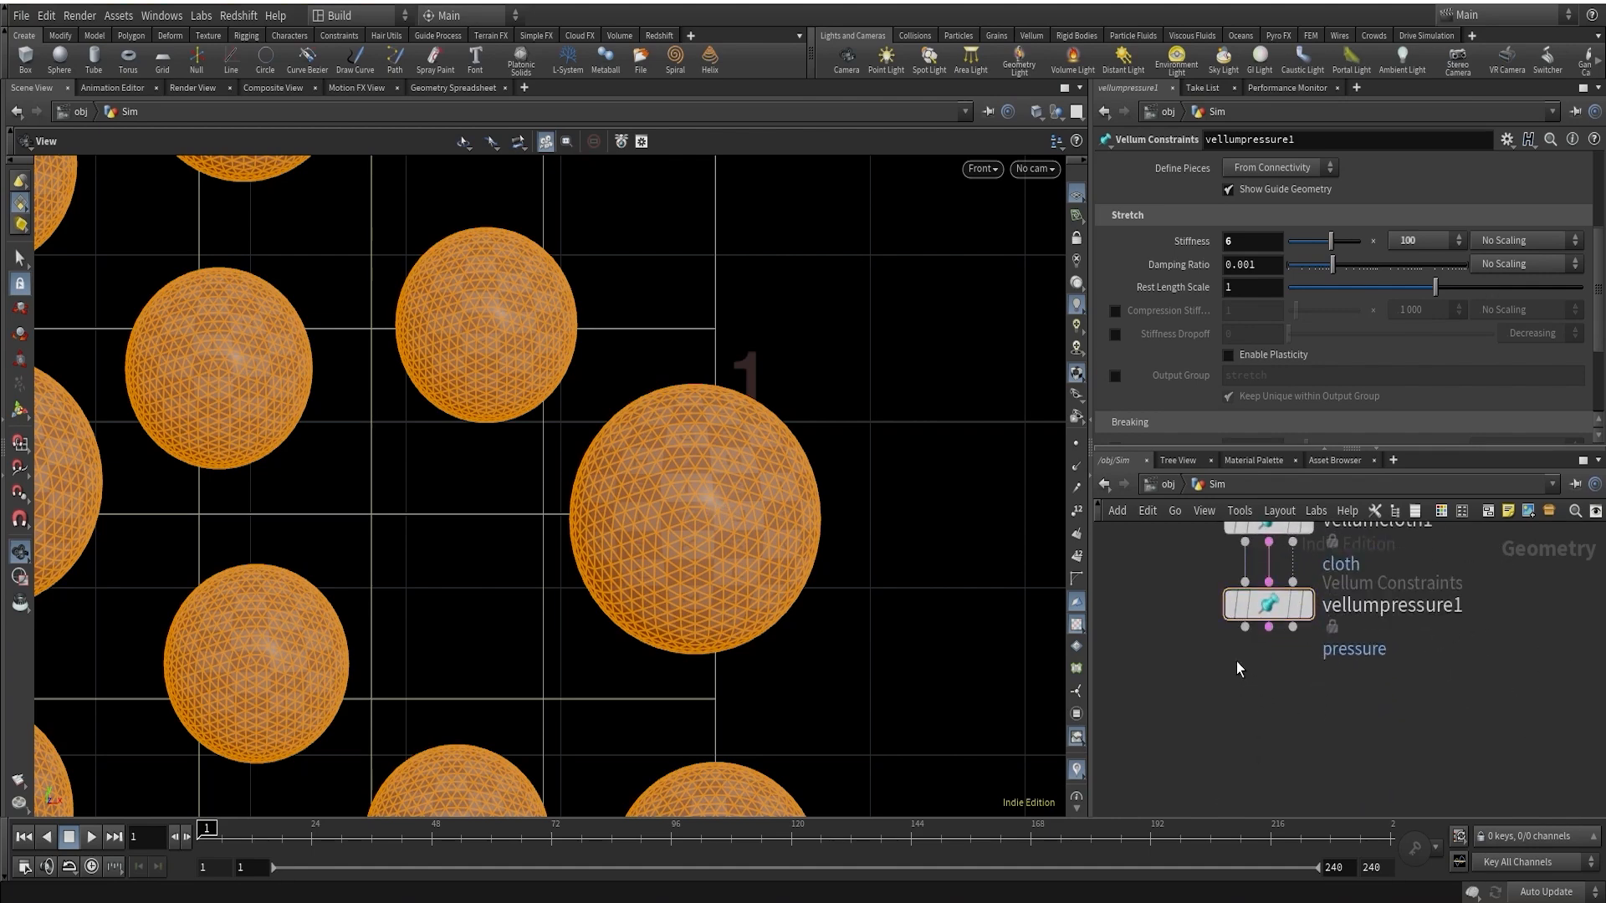
# Add a Vellum Solver connected to all three outputs of the vellumpressure1 constraint and display its result
pyautogui.click(1244, 627)
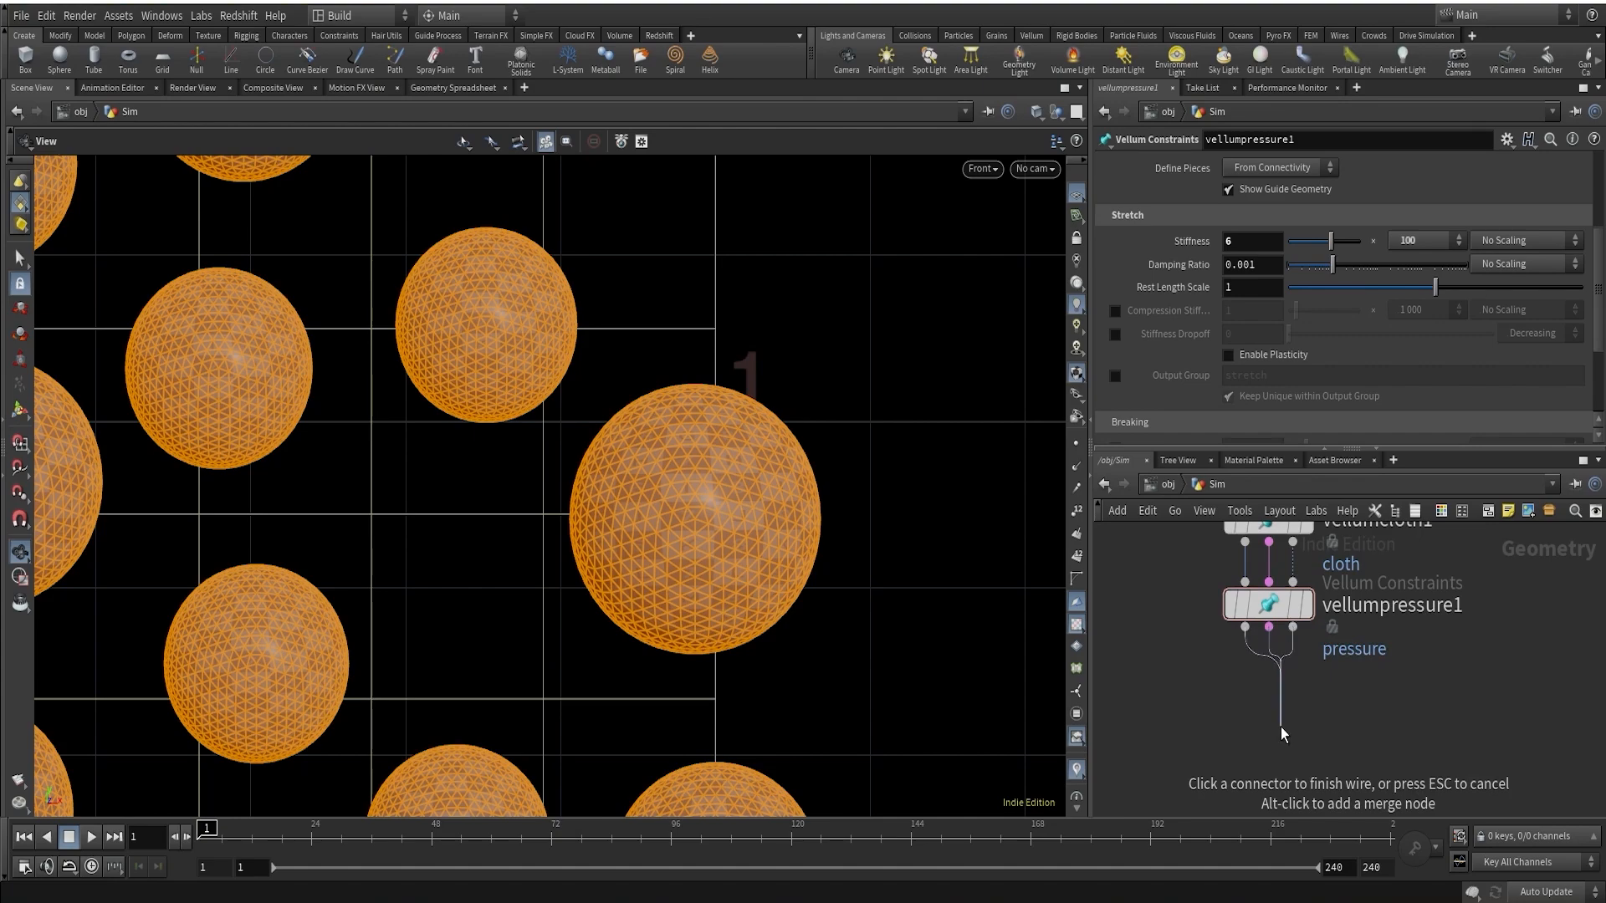
pyautogui.press('Tab')
pyautogui.write('VSOL')
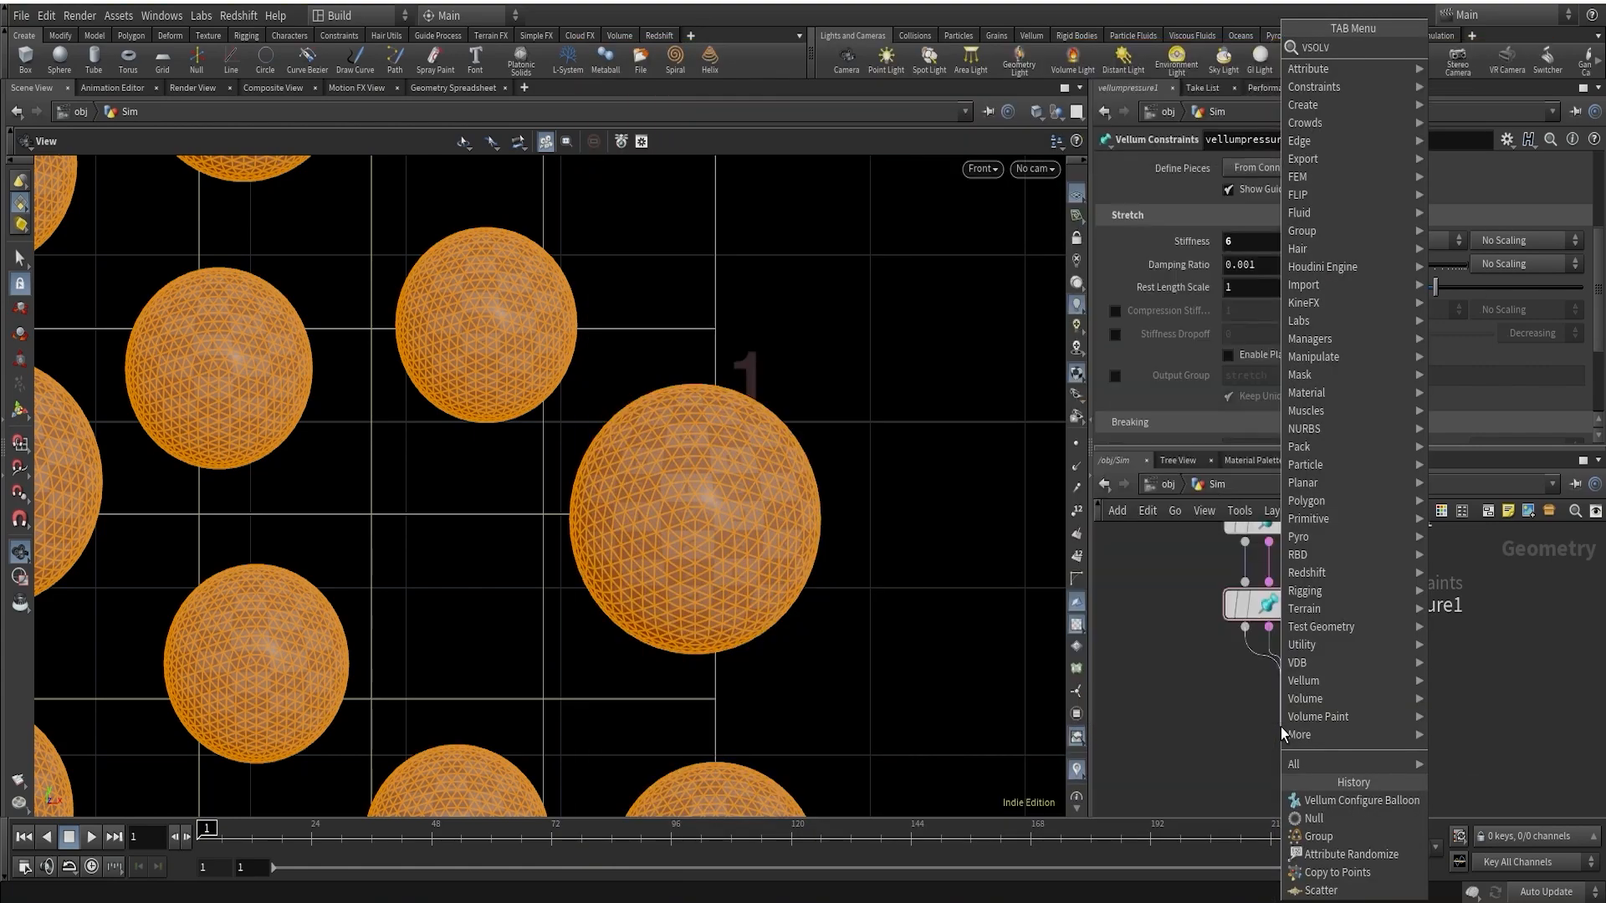
pyautogui.press('Return')
pyautogui.click(1277, 741)
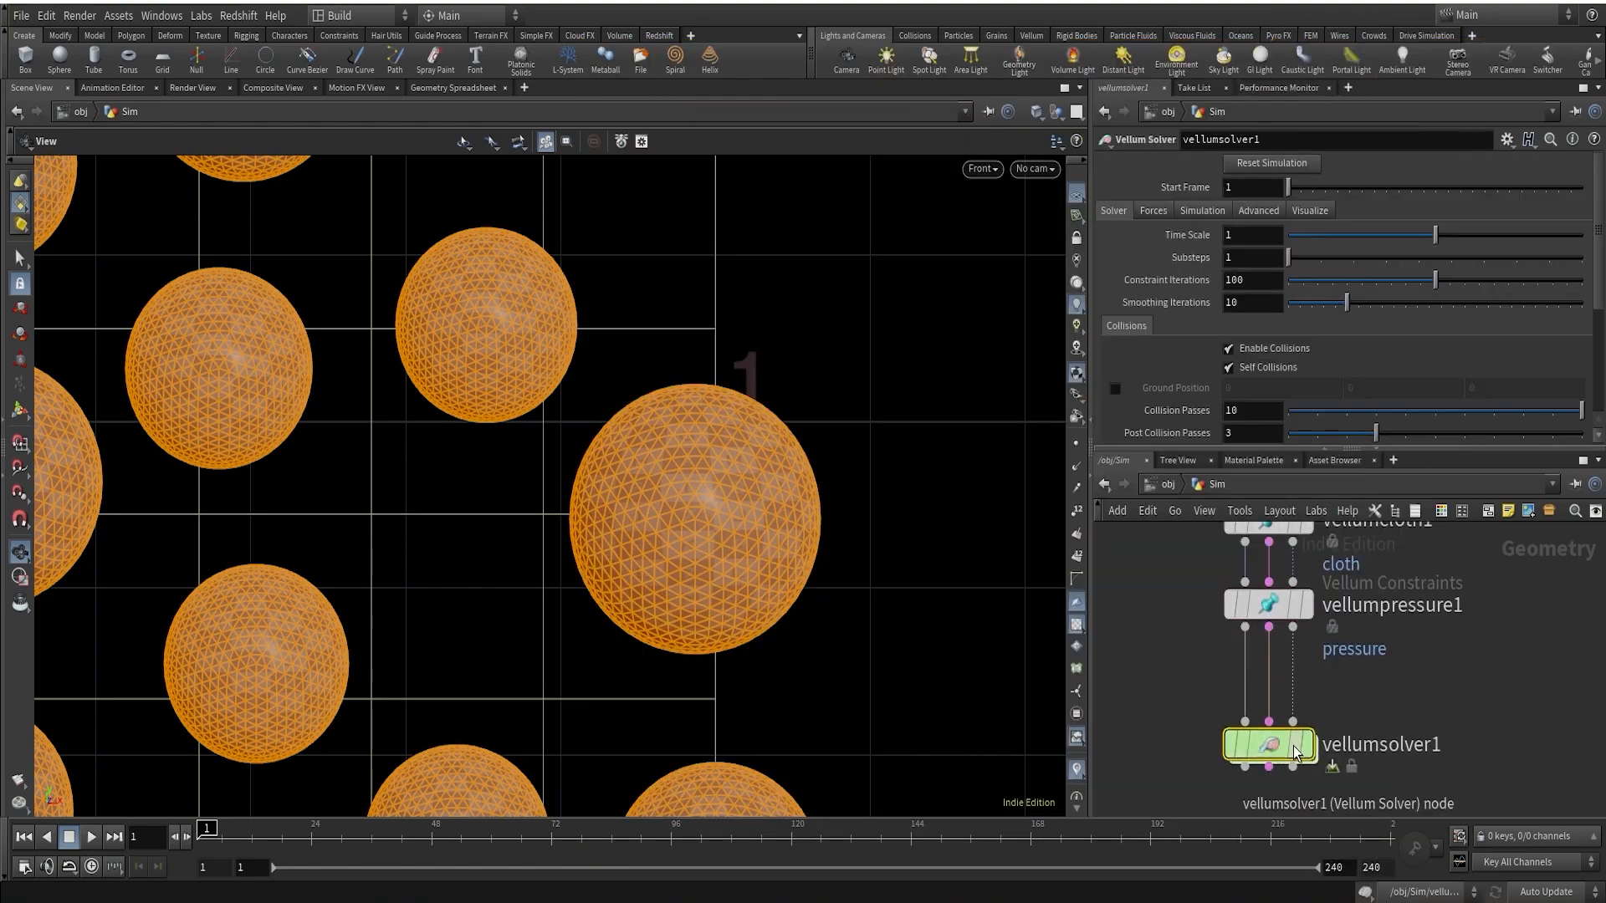
pyautogui.moveTo(1309, 753)
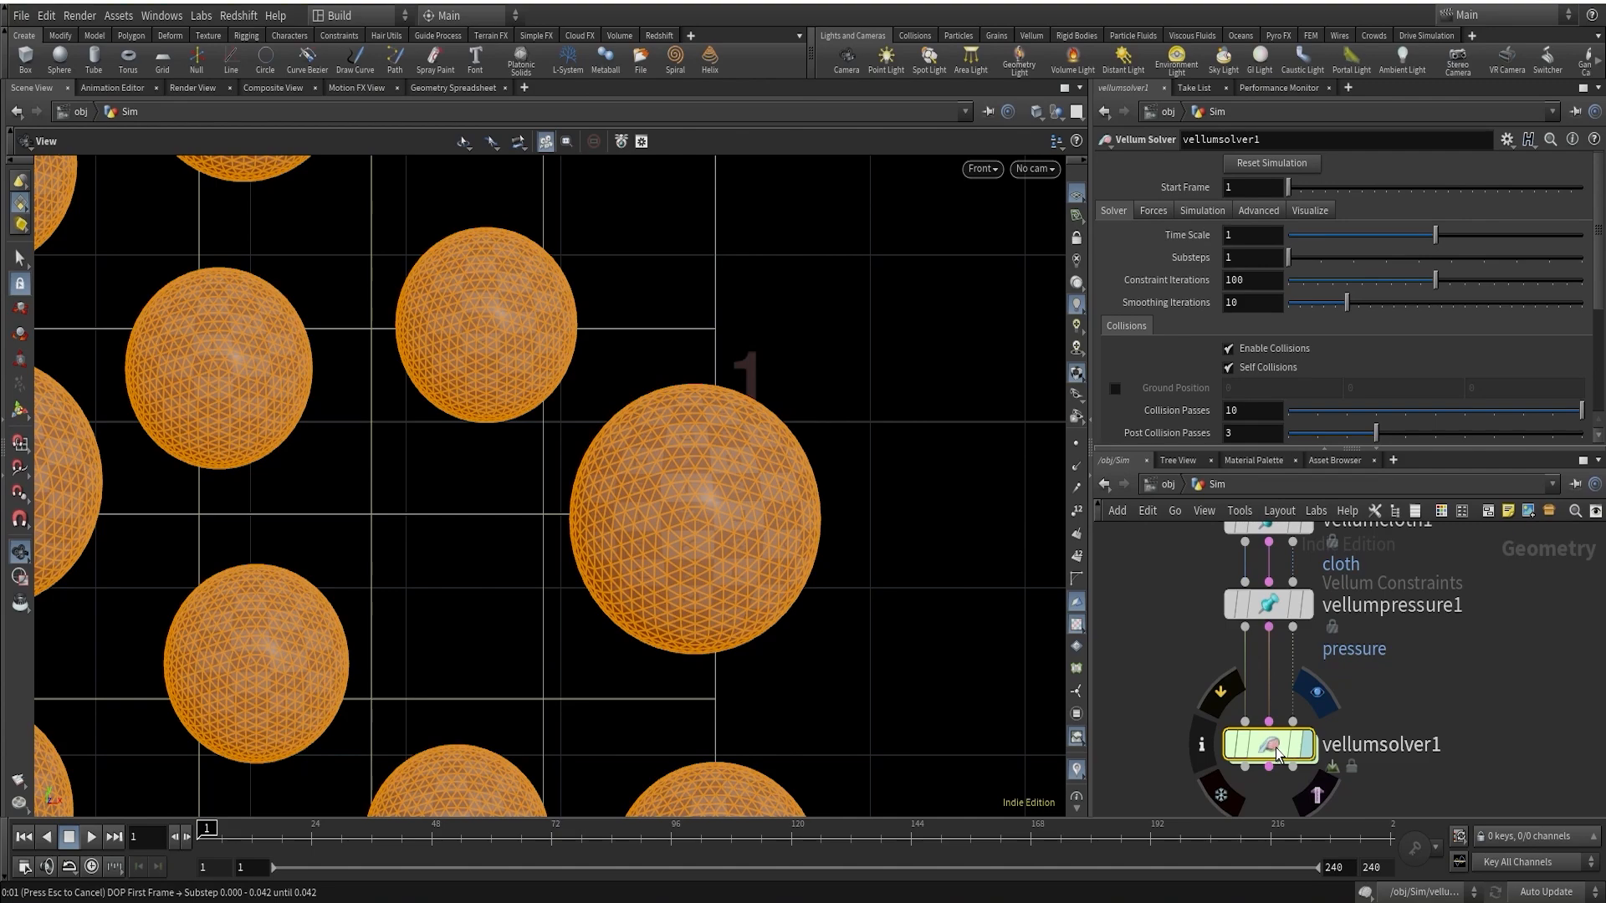
pyautogui.click(1306, 745)
pyautogui.scroll(-5, 351, 623)
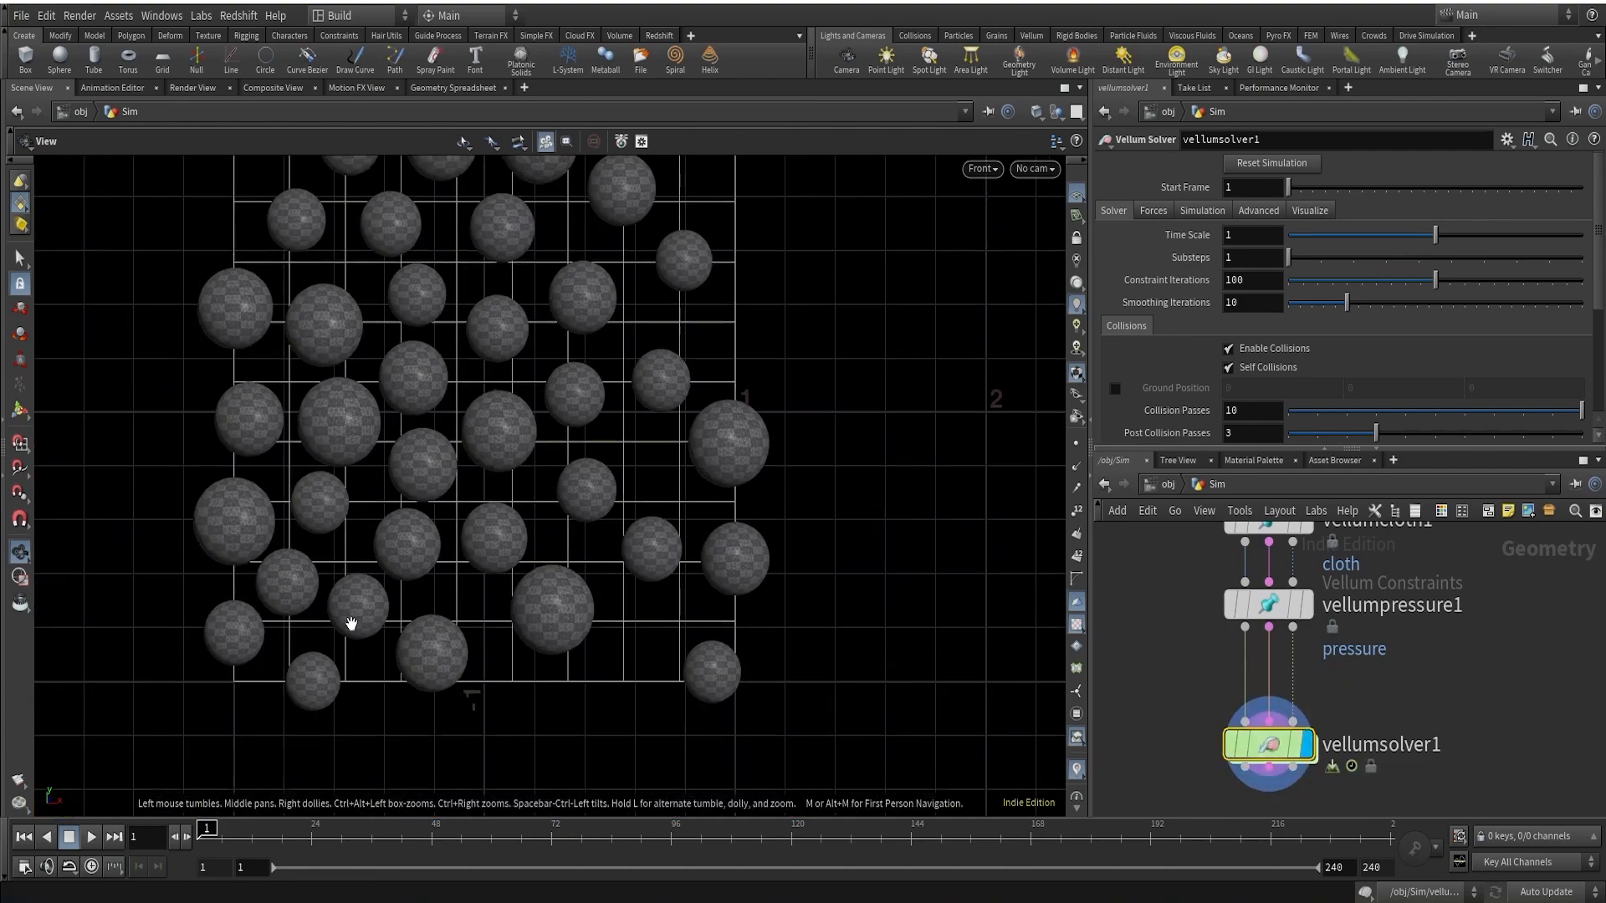
pyautogui.scroll(-2, 352, 623)
pyautogui.moveTo(589, 485); pyautogui.dragTo(621, 589, button='middle')
pyautogui.scroll(-3, 1403, 701)
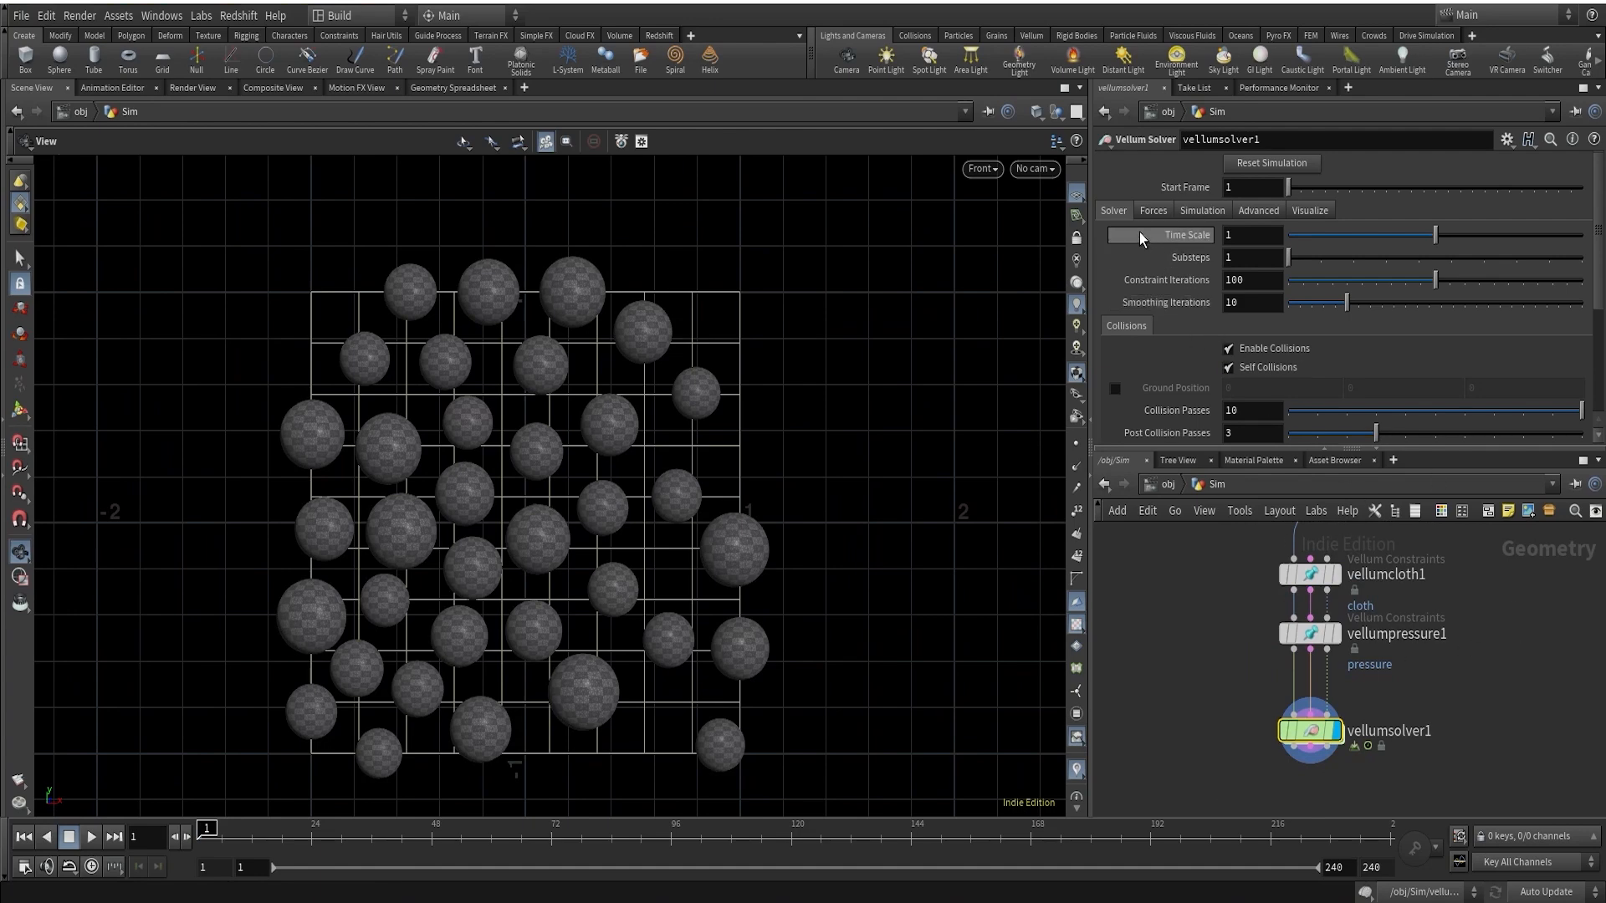
# Enable the Vellum Solver's ground position and set its Y value to -1.5
pyautogui.click(1151, 212)
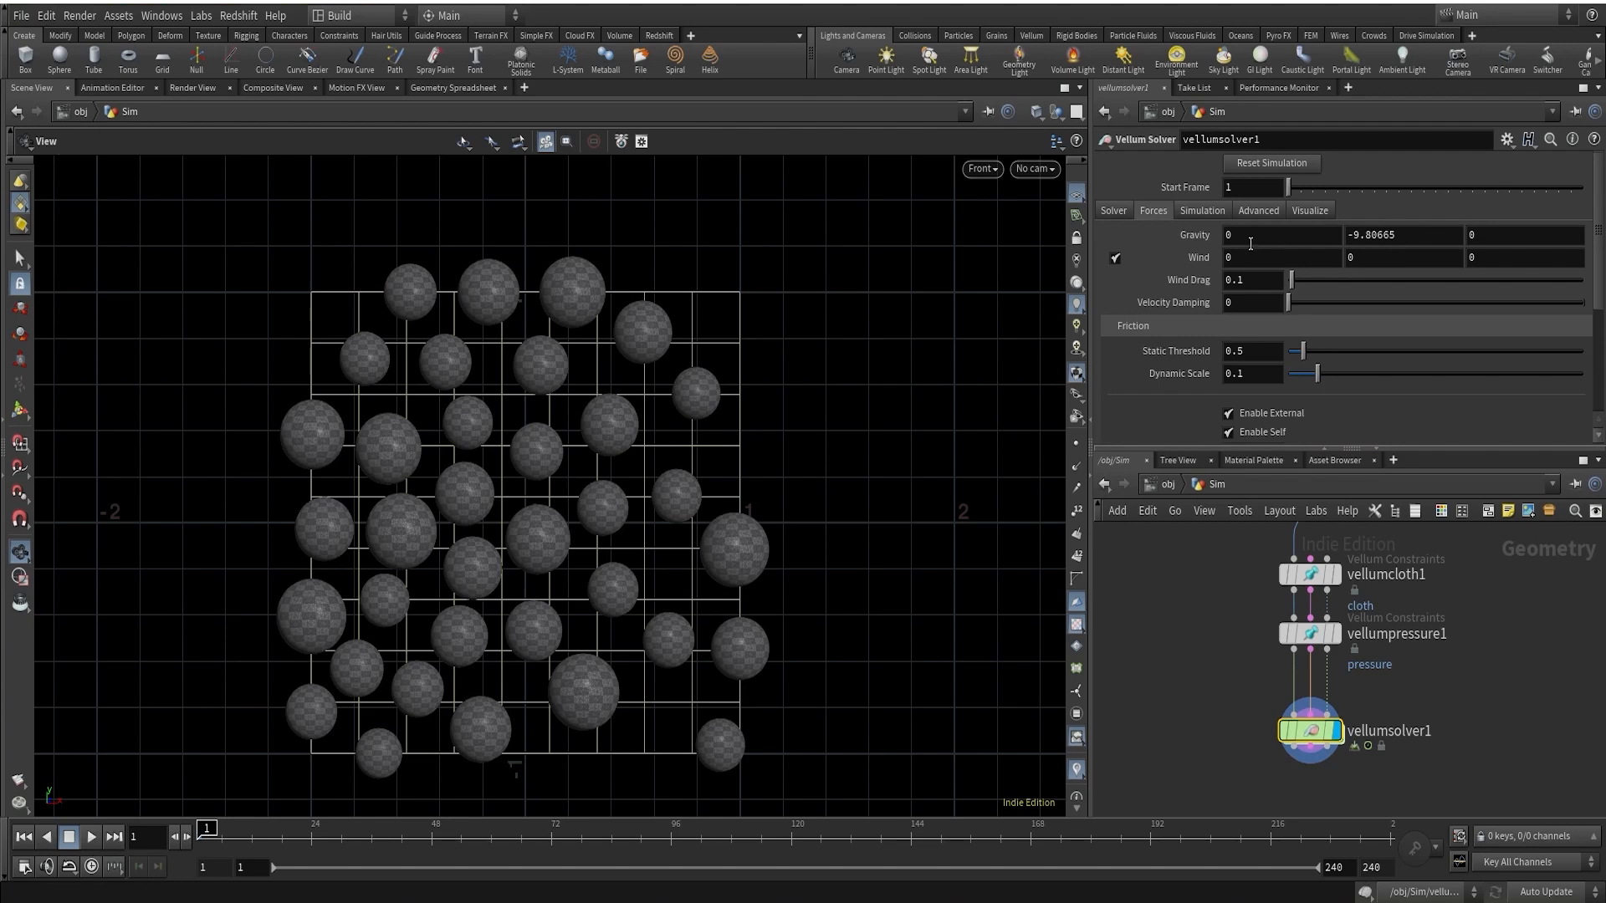
pyautogui.click(1111, 212)
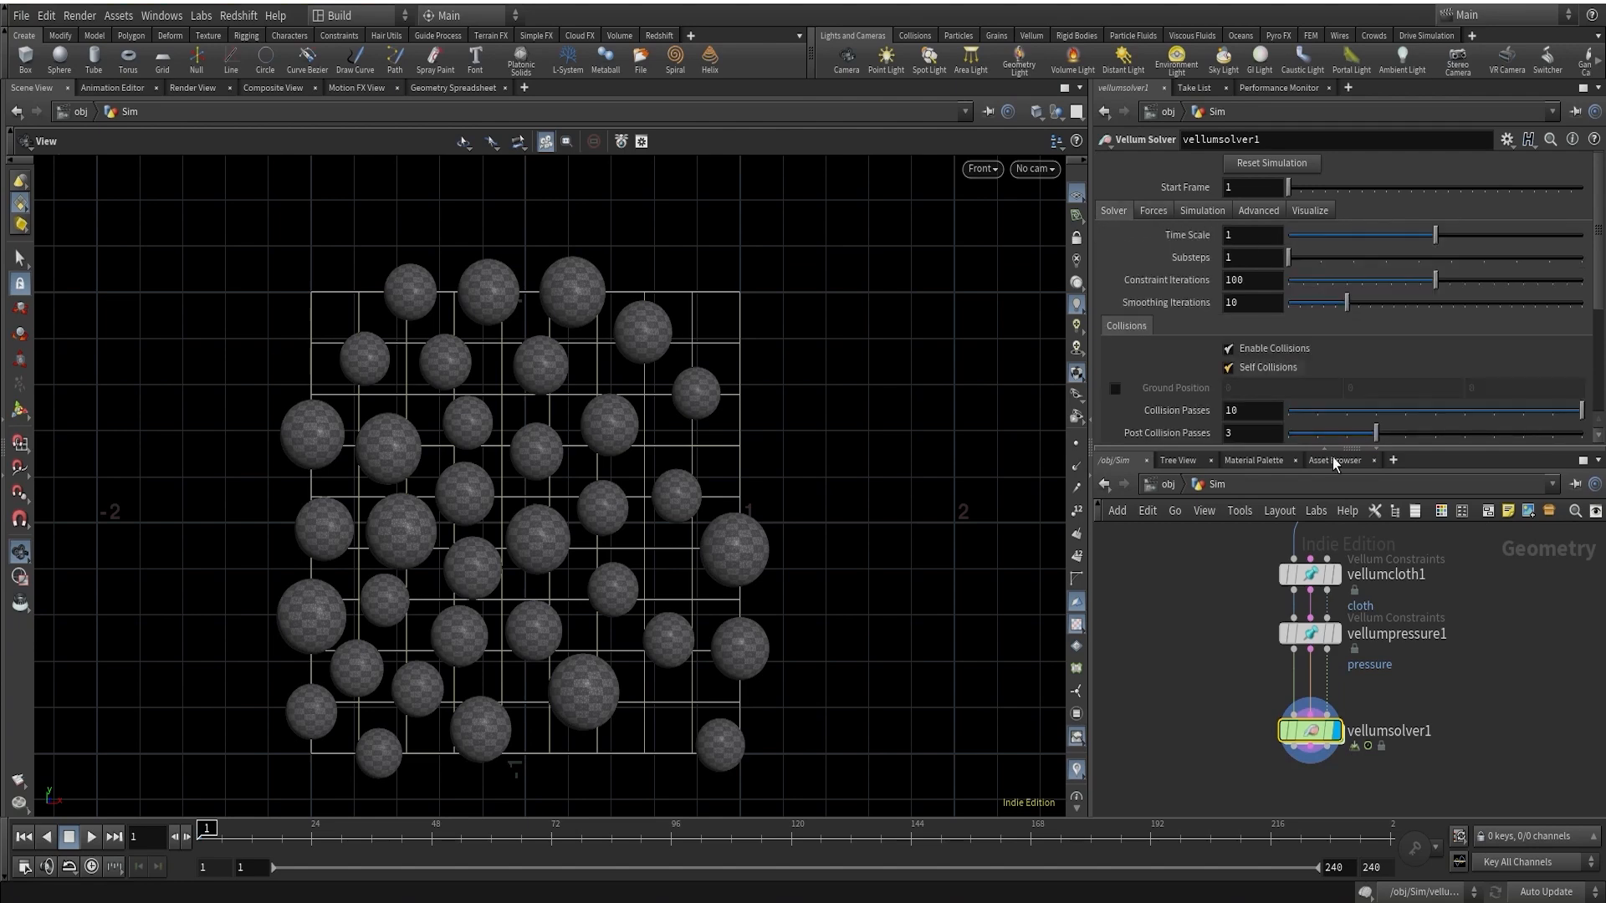
pyautogui.scroll(-3, 1176, 368)
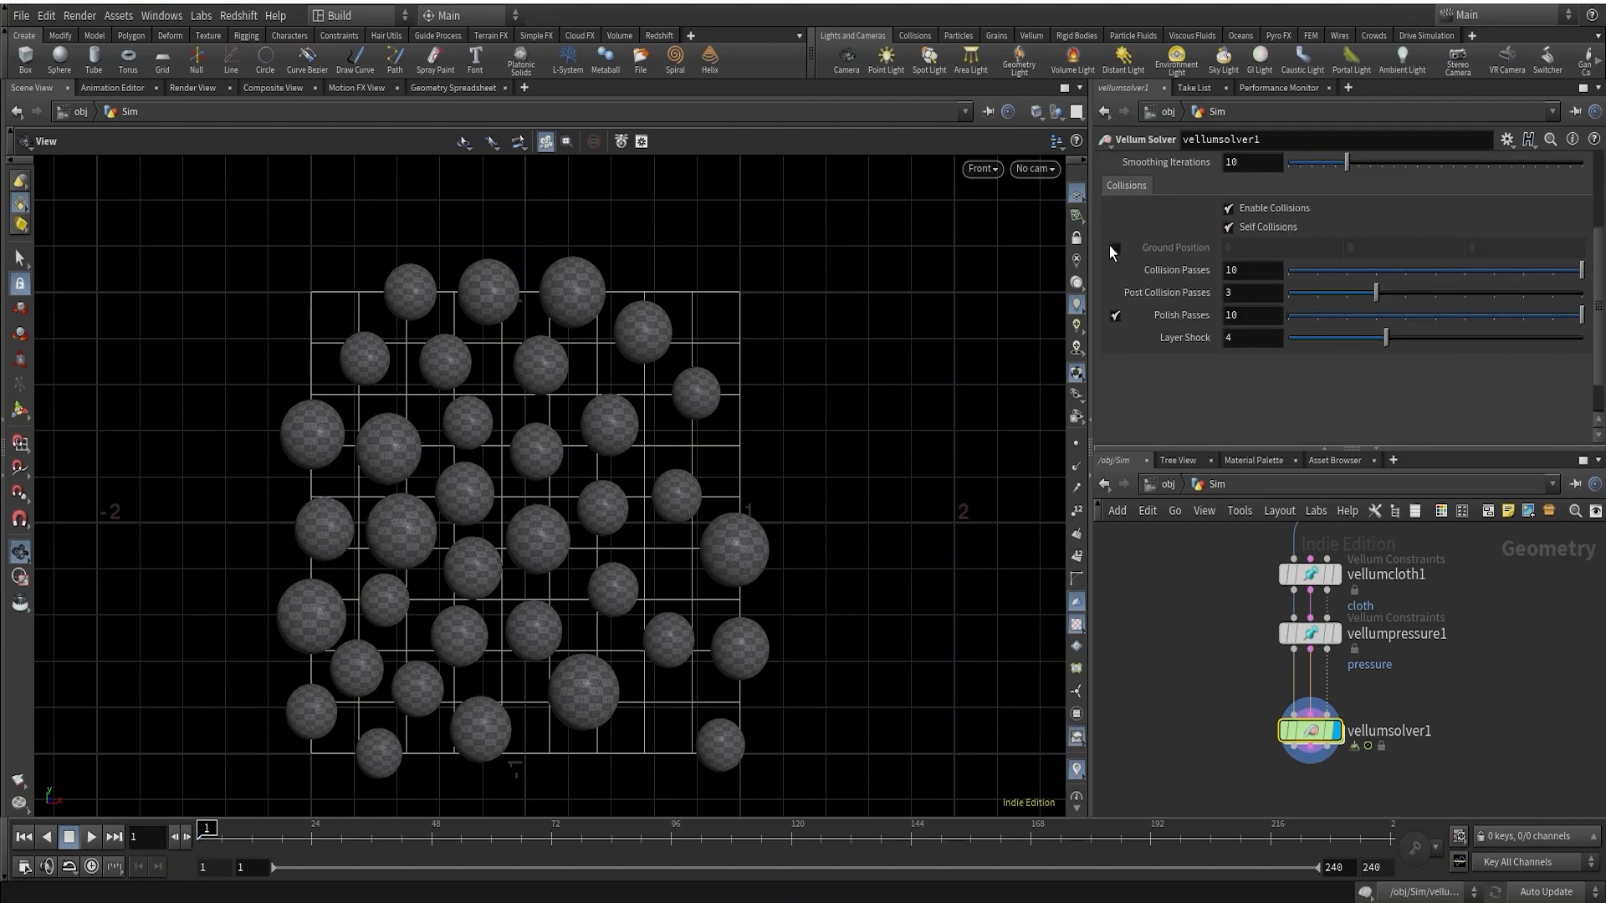
pyautogui.scroll(1, 1110, 267)
pyautogui.click(1115, 295)
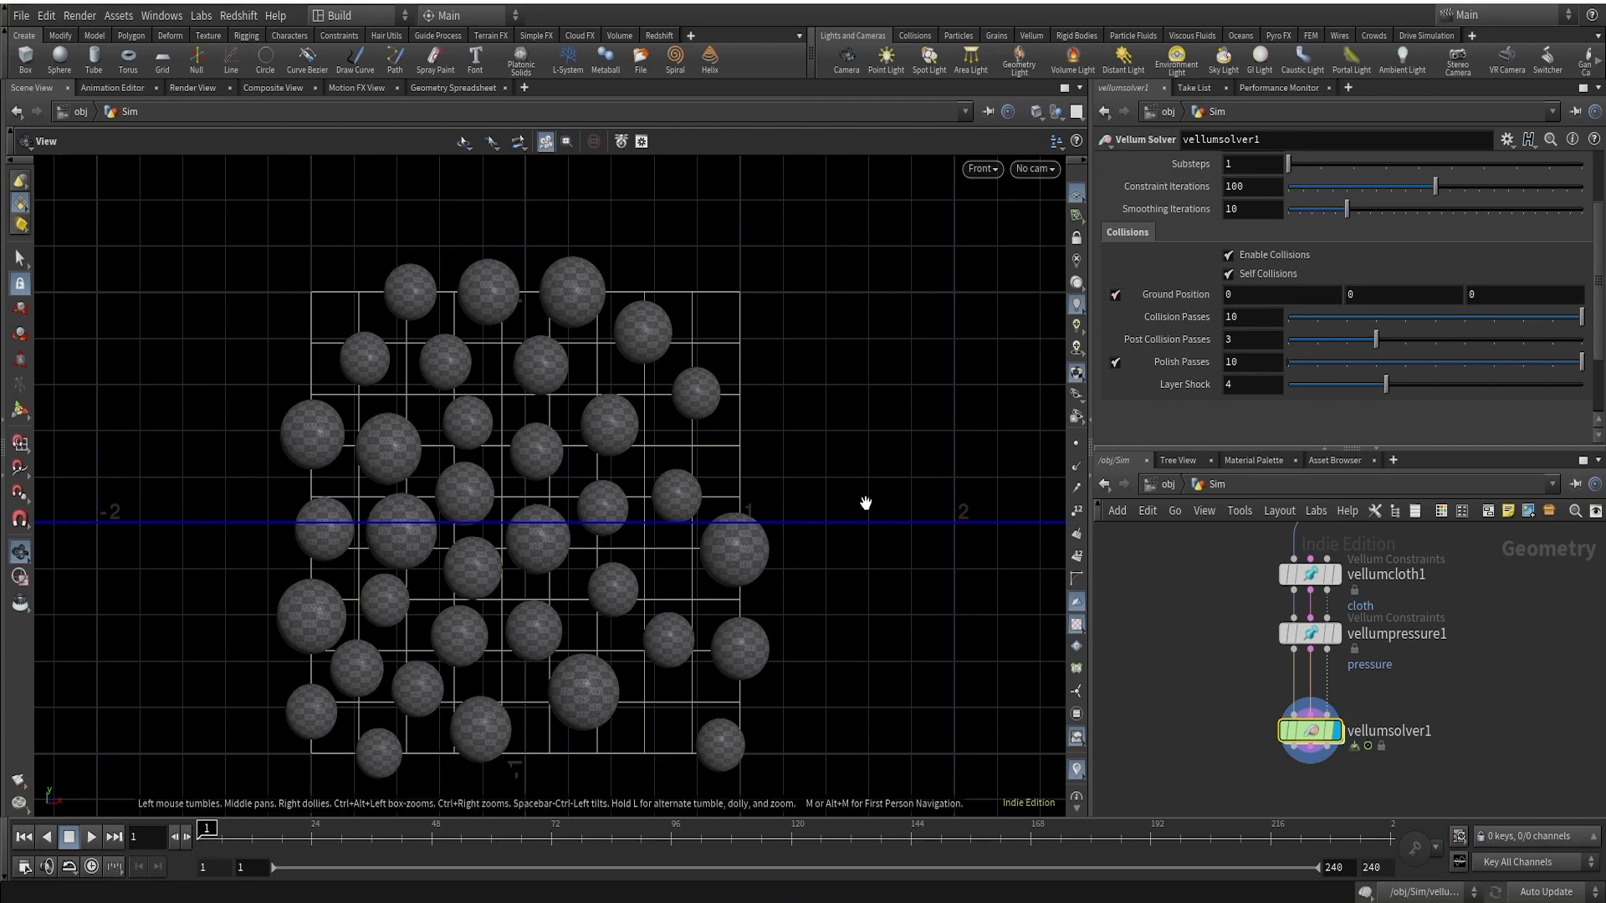
pyautogui.scroll(-2, 867, 502)
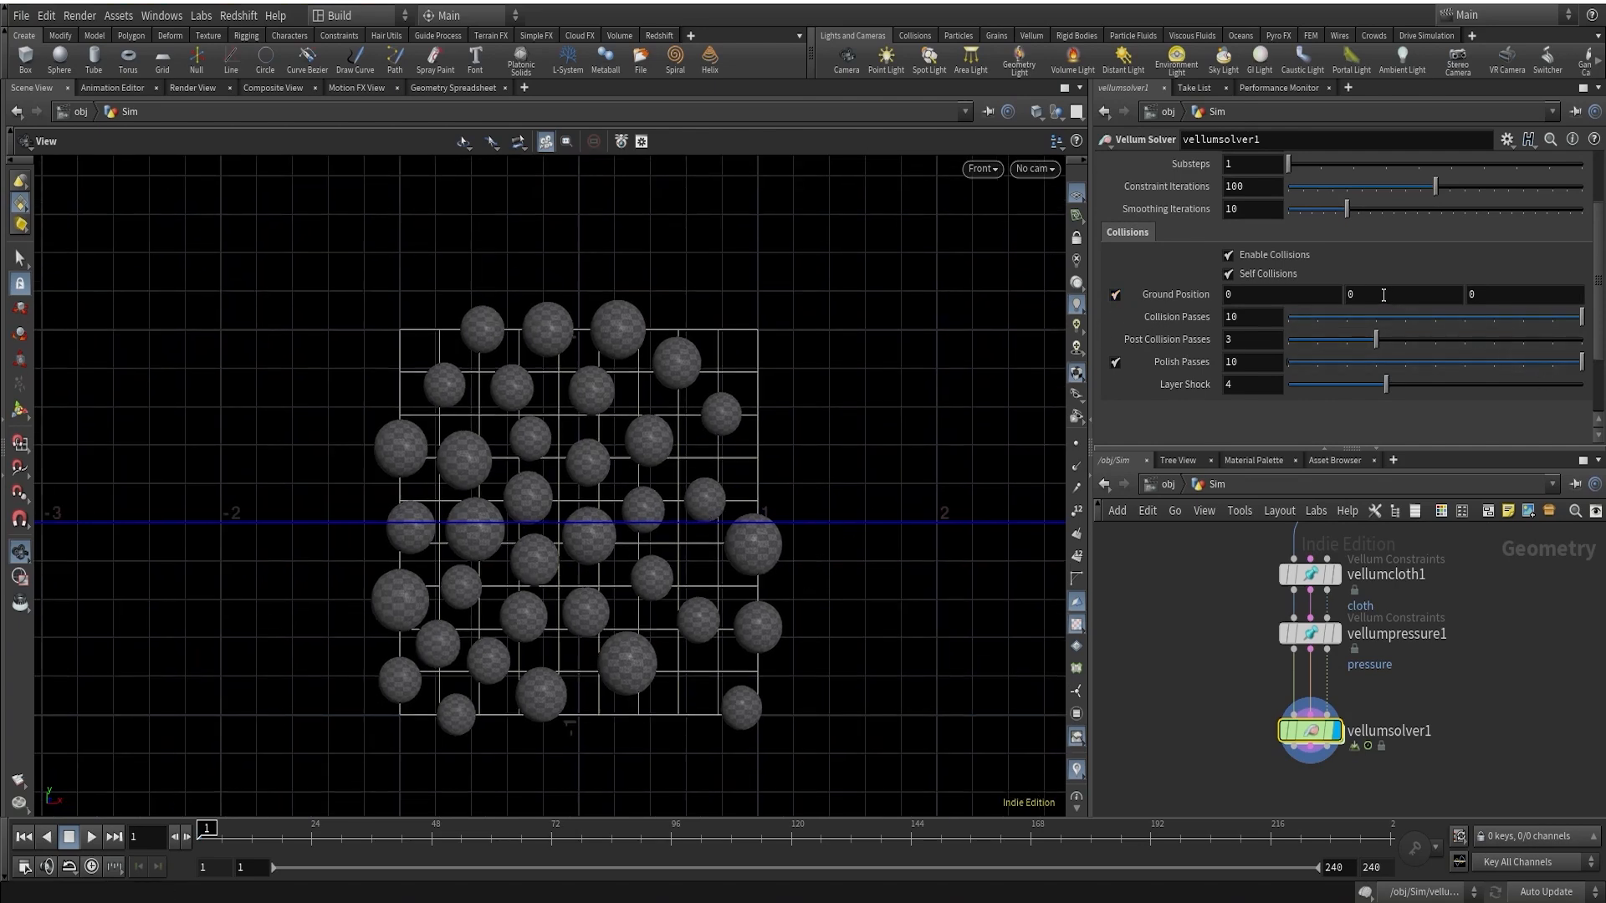
pyautogui.moveTo(1356, 295); pyautogui.dragTo(1173, 300)
pyautogui.write('-1.5')
pyautogui.press('Return')
# Play the balloon simulation, scrub through its first frames to inspect the falling spheres, and return to frame 1
pyautogui.scroll(1, 828, 614)
pyautogui.moveTo(828, 614); pyautogui.dragTo(813, 622, button='right')
pyautogui.moveTo(812, 622); pyautogui.dragTo(834, 523, button='middle')
pyautogui.moveTo(741, 542); pyautogui.dragTo(763, 508, button='right')
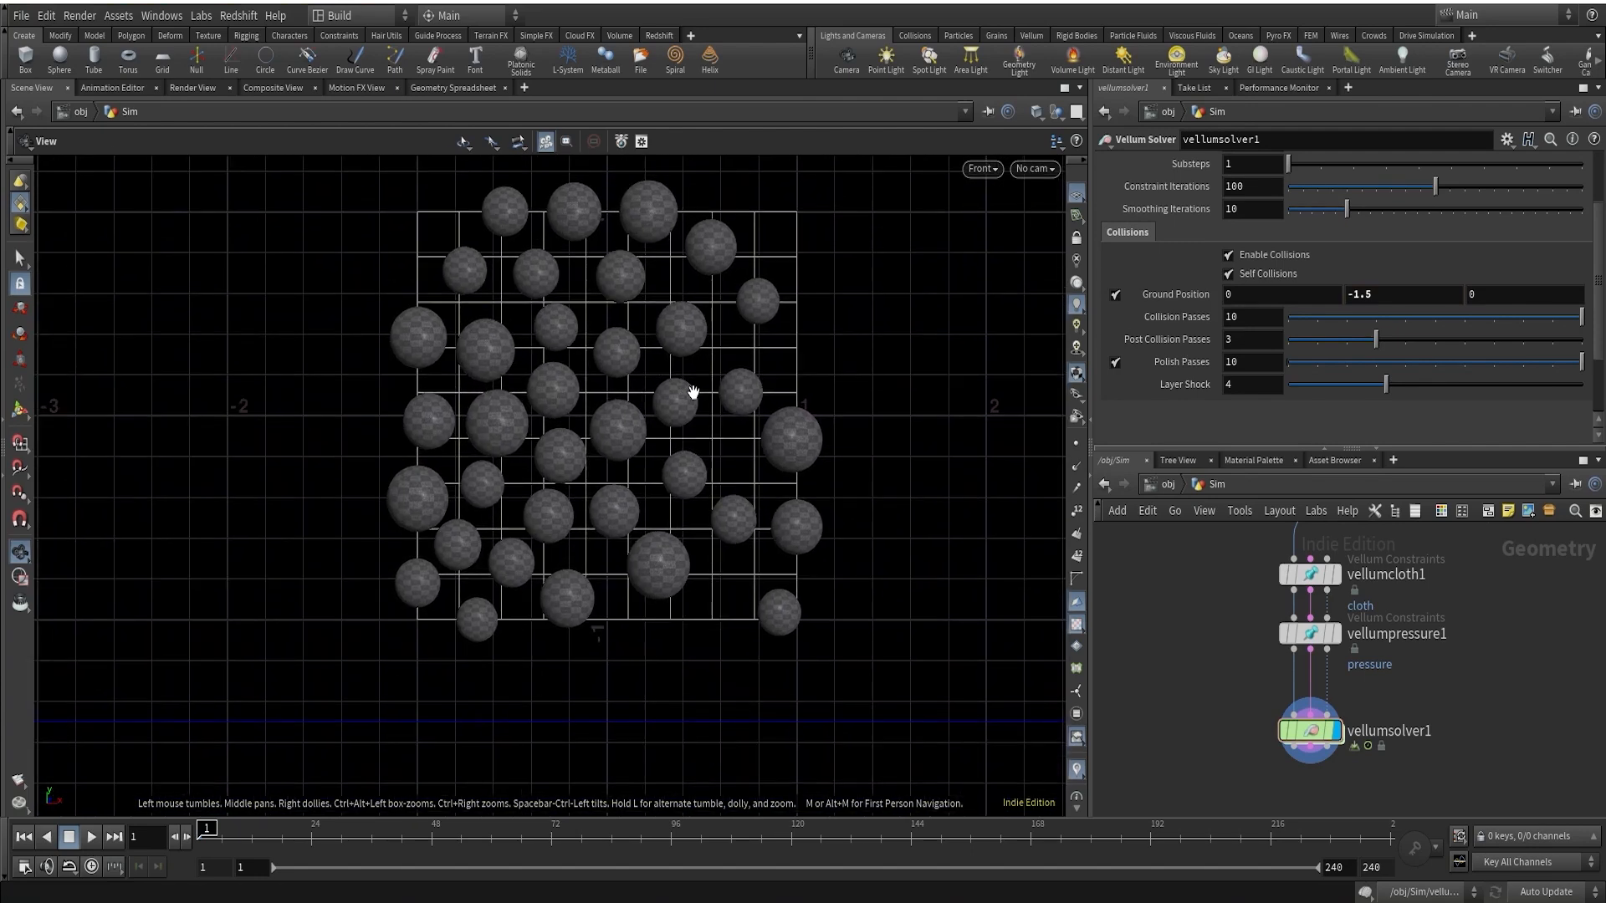
pyautogui.click(90, 839)
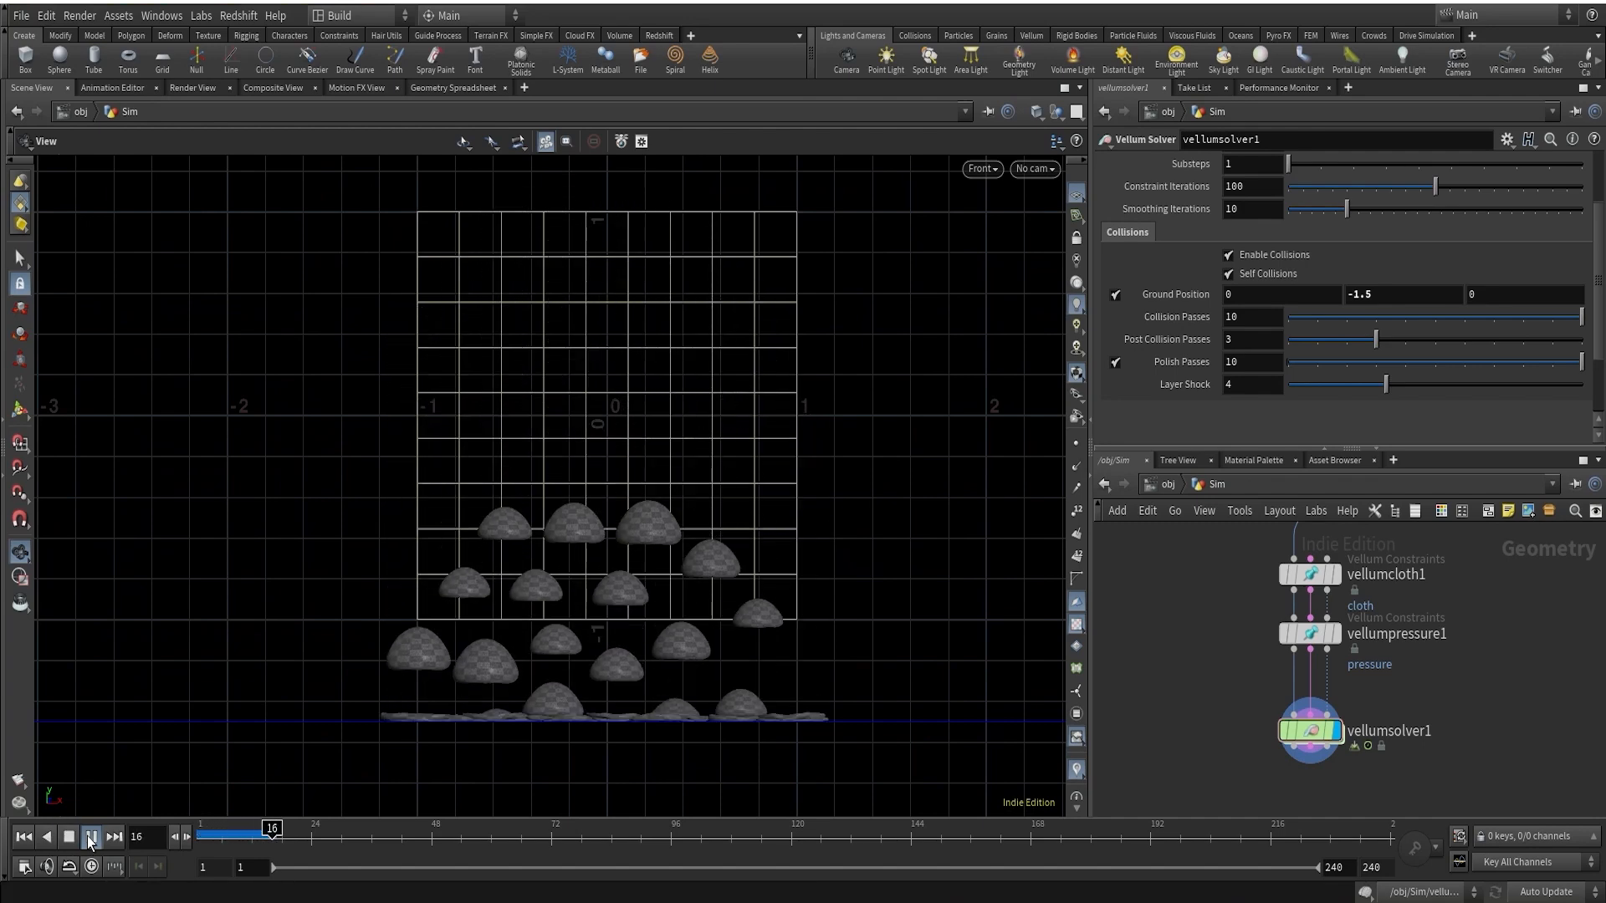
pyautogui.click(242, 845)
pyautogui.moveTo(242, 847)
pyautogui.mouseDown()
pyautogui.moveTo(297, 841)
pyautogui.moveTo(190, 839)
pyautogui.moveTo(286, 841)
pyautogui.mouseUp()
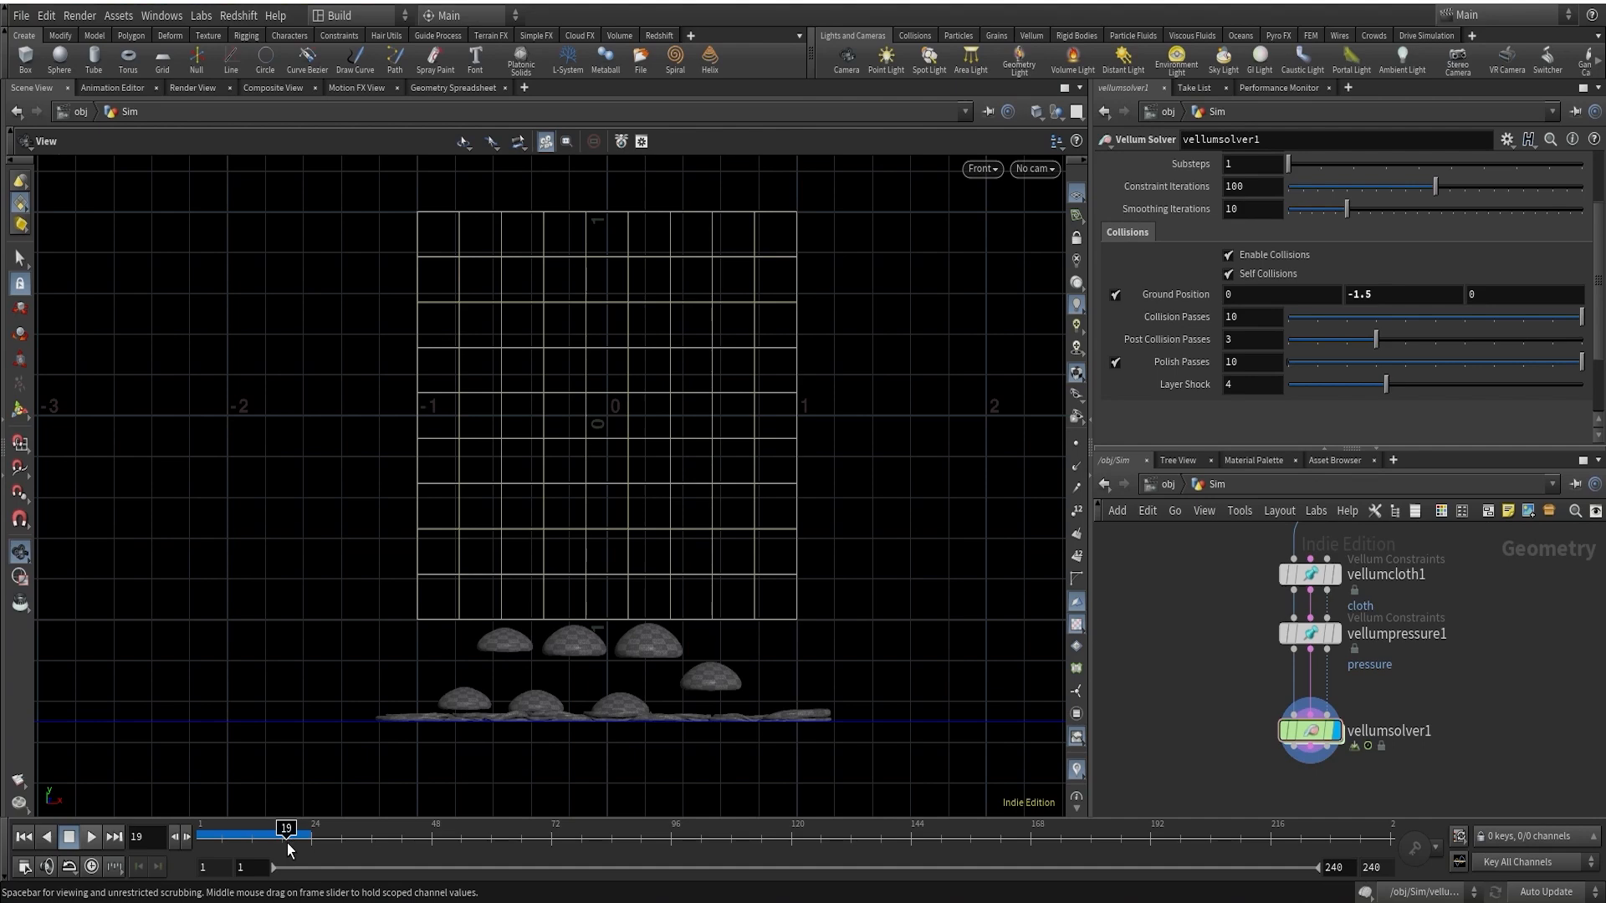
pyautogui.moveTo(1361, 620); pyautogui.dragTo(1357, 651, button='middle')
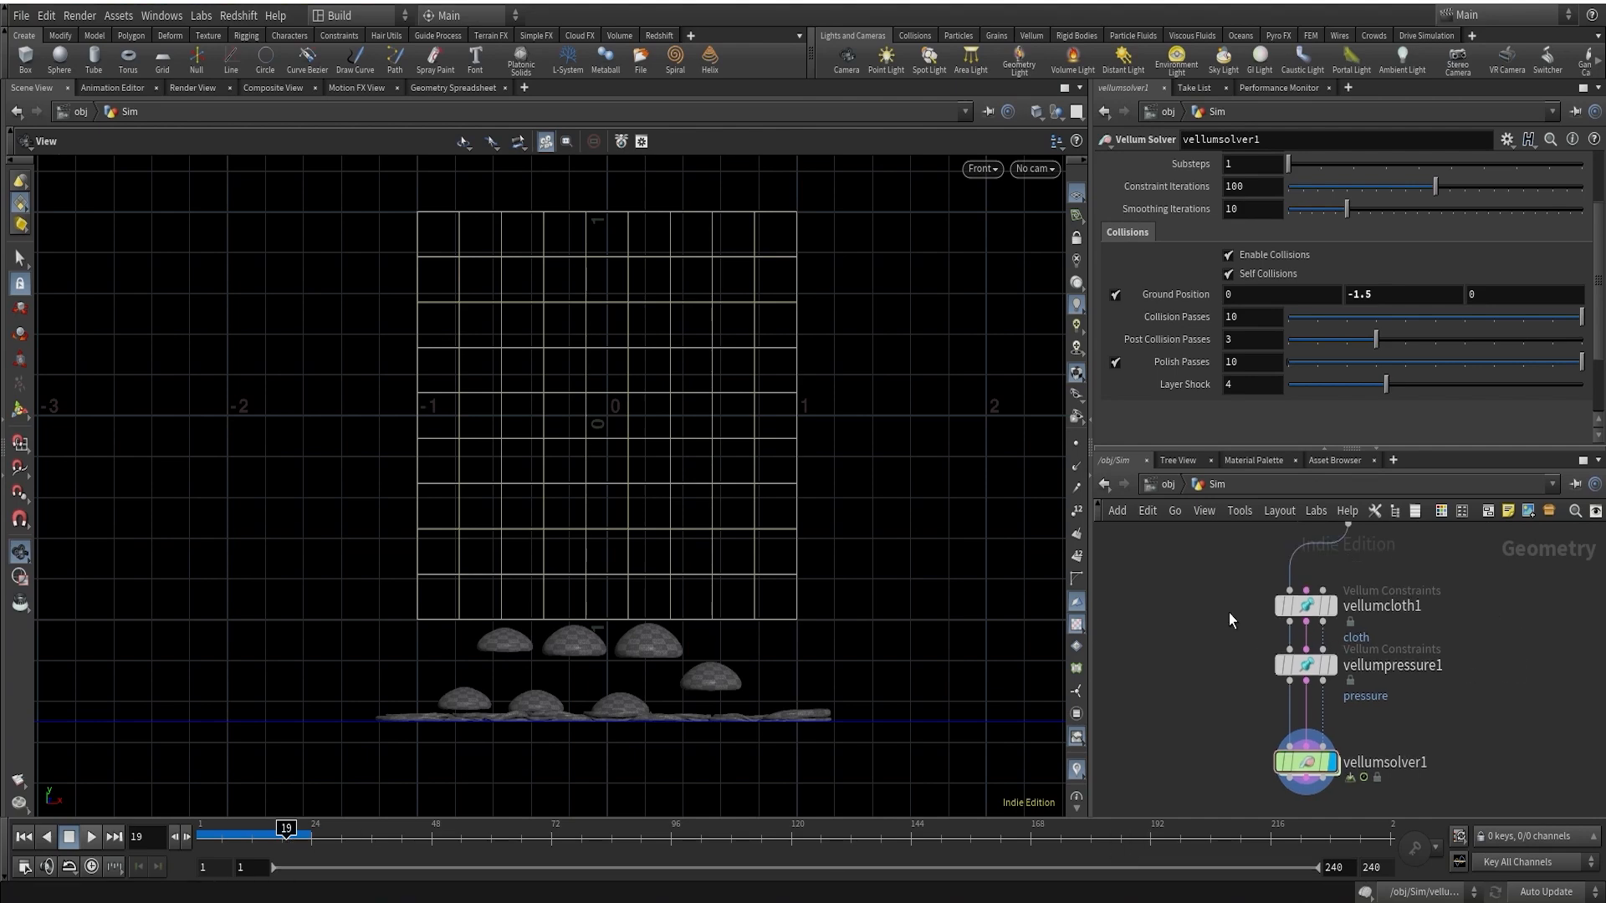
pyautogui.click(24, 837)
pyautogui.moveTo(760, 451); pyautogui.dragTo(811, 379, button='right')
pyautogui.scroll(3, 1479, 636)
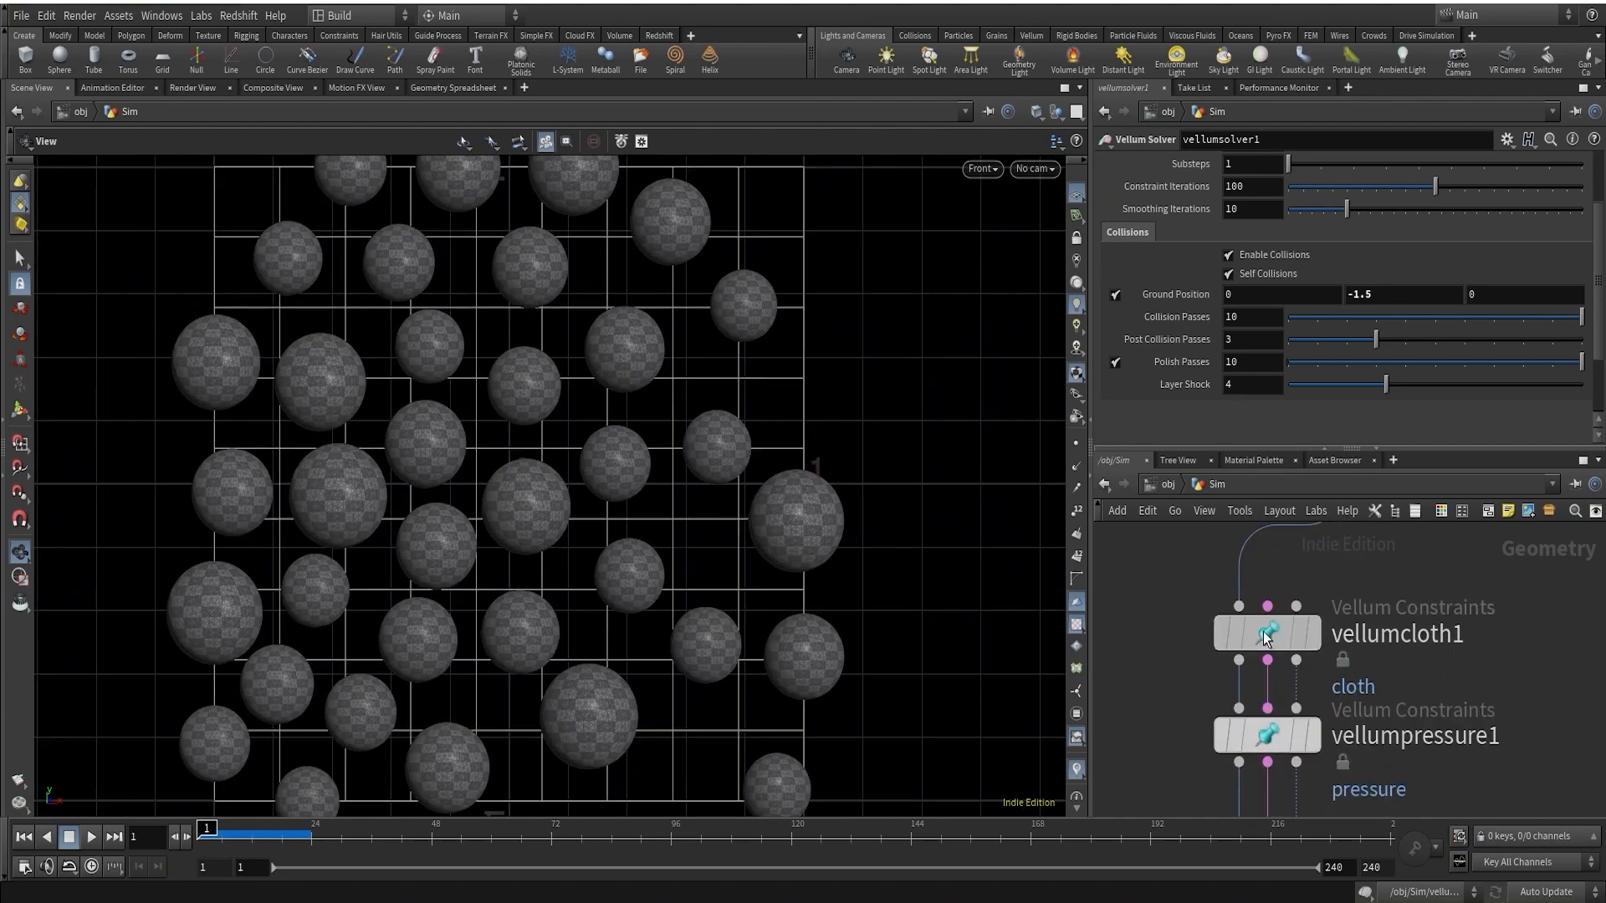
# Set the vellumcloth1 constraint's Group to AllSpheres
pyautogui.click(1267, 633)
pyautogui.scroll(6, 1305, 251)
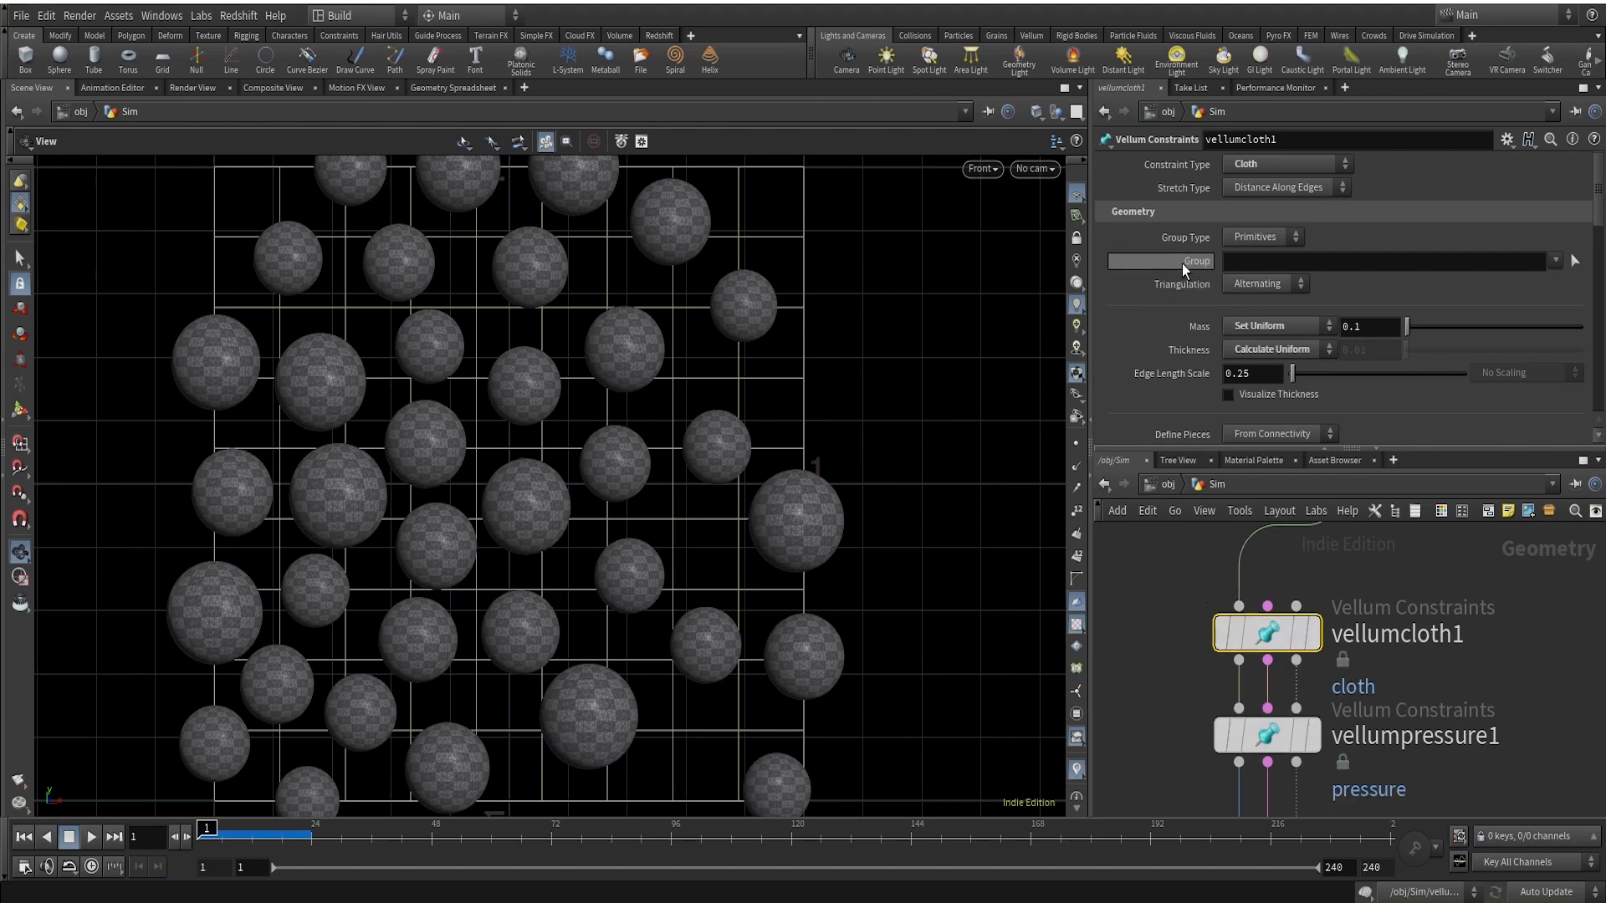
pyautogui.scroll(-4, 1505, 685)
pyautogui.moveTo(1512, 617); pyautogui.dragTo(1451, 573, button='middle')
pyautogui.scroll(1, 1303, 623)
pyautogui.scroll(3, 1297, 707)
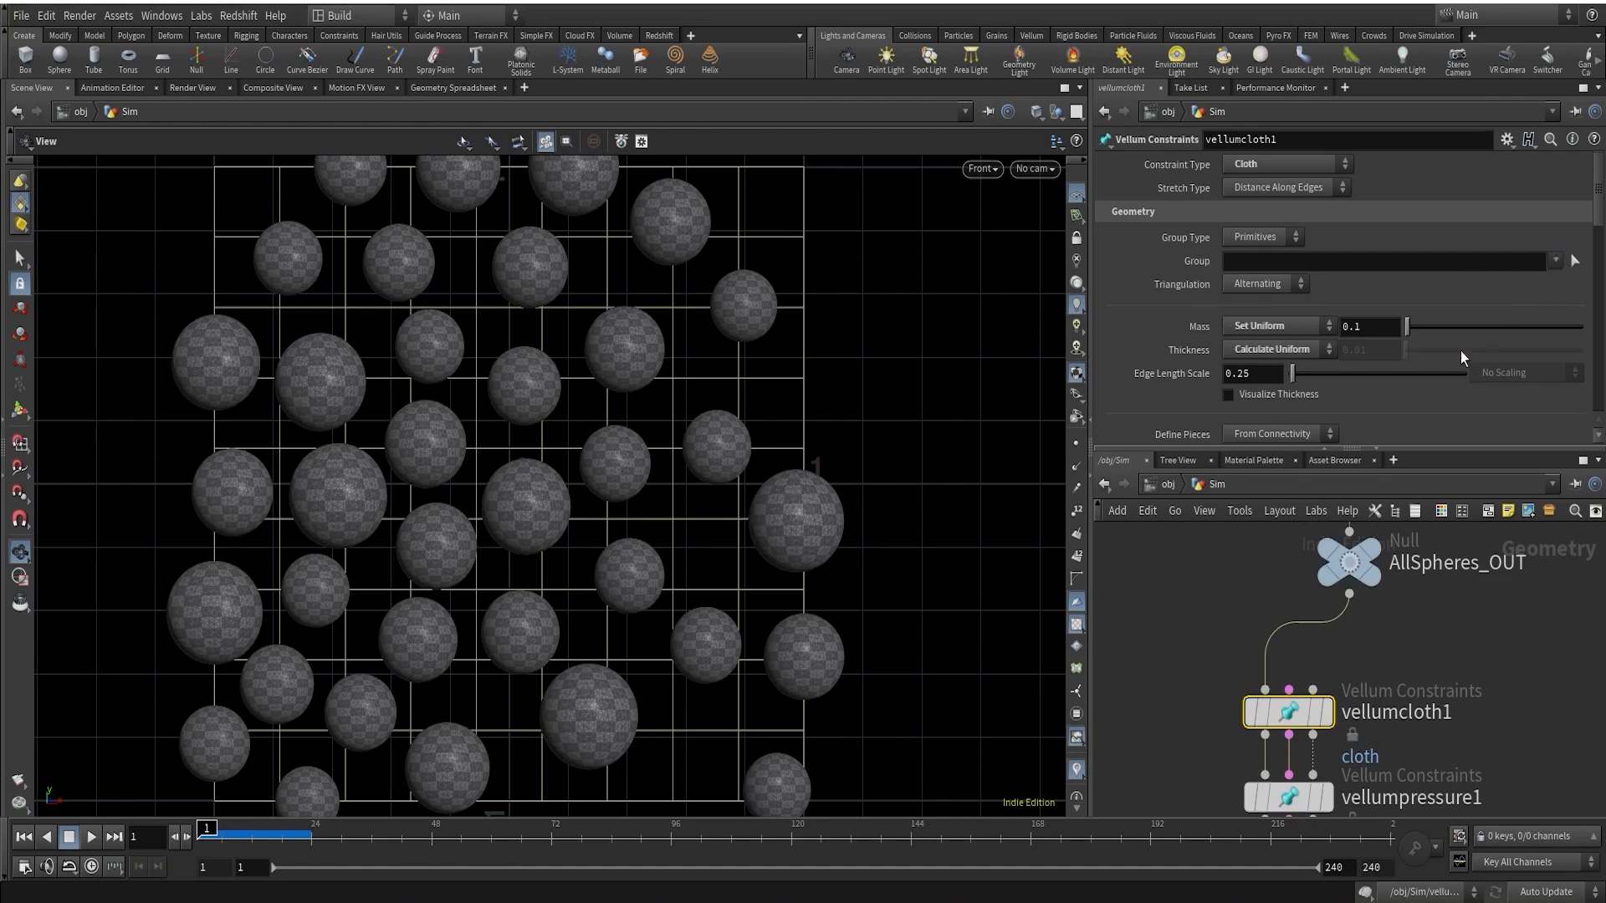
pyautogui.scroll(-3, 1409, 596)
pyautogui.moveTo(1431, 683); pyautogui.dragTo(1448, 639, button='middle')
pyautogui.scroll(4, 1414, 666)
# Restrict the vellumpressure1 constraint to the AllSpheres group and select both constraint nodes
pyautogui.click(1292, 672)
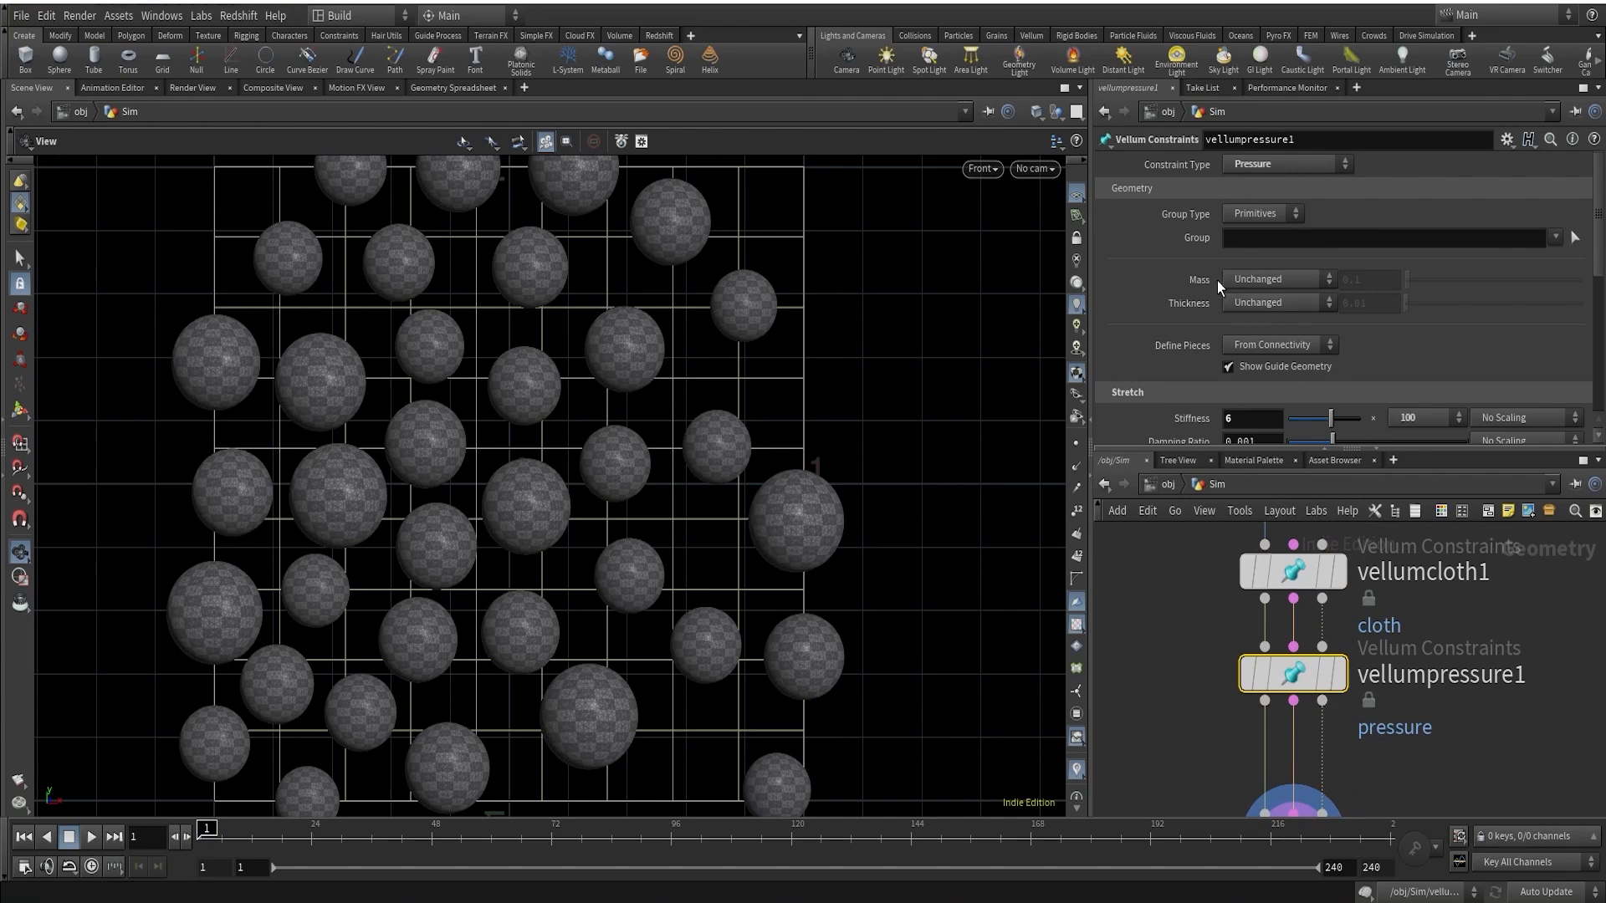
pyautogui.click(1555, 237)
pyautogui.click(1544, 258)
pyautogui.moveTo(1513, 645); pyautogui.dragTo(1503, 667, button='middle')
pyautogui.moveTo(1145, 571); pyautogui.dragTo(1399, 735)
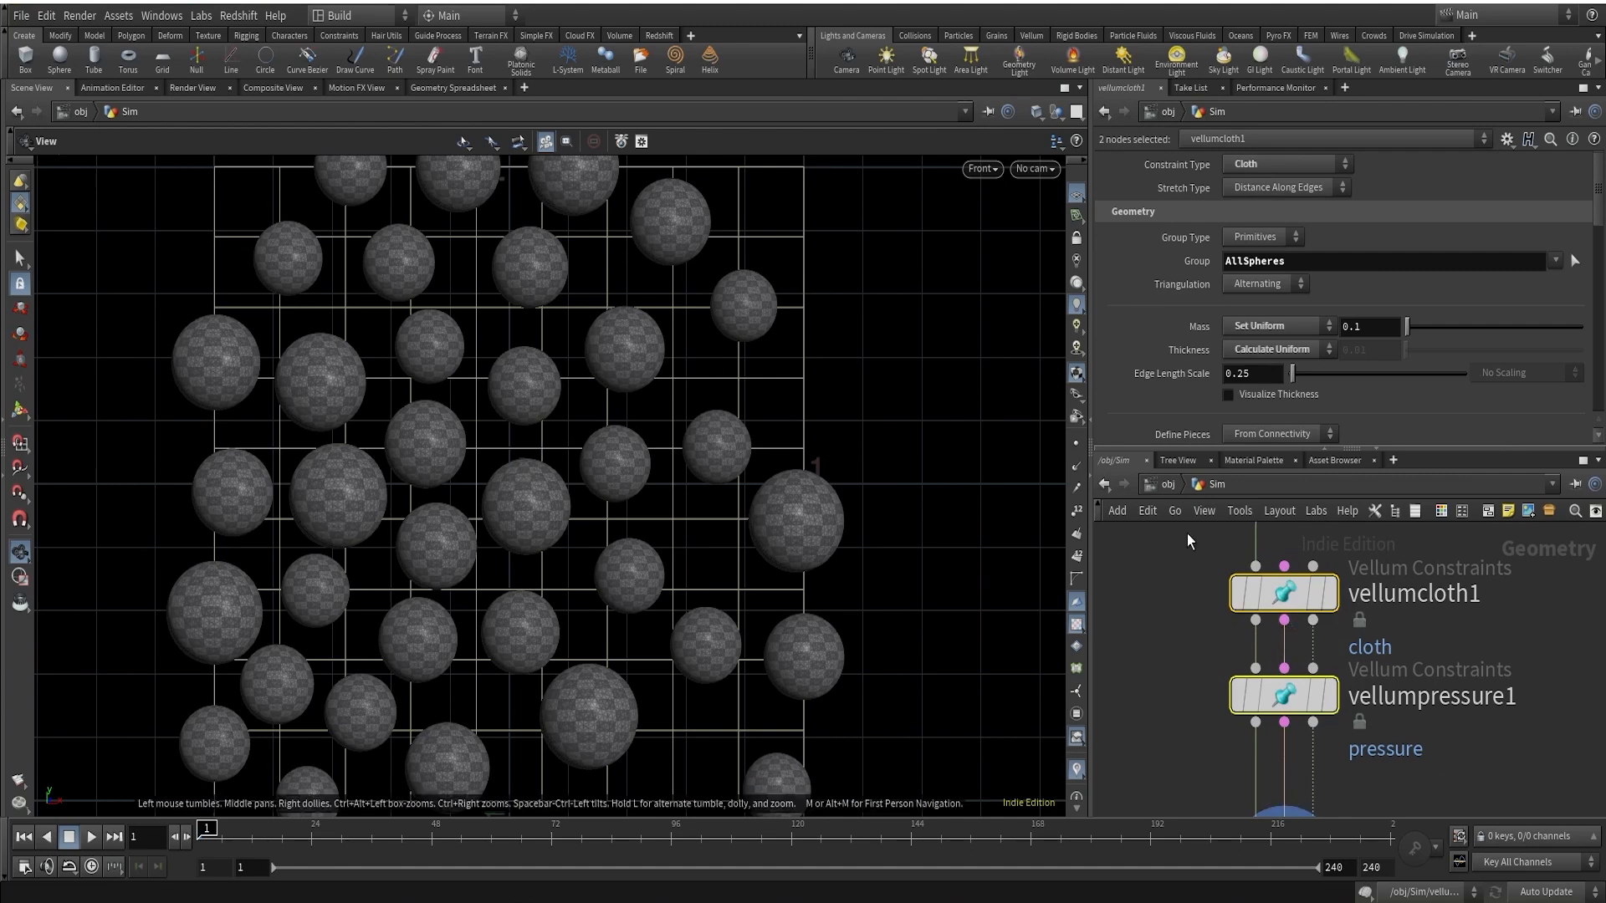
# Set the Stretch Stiffness multiplier of the vellumcloth1 constraint to 1e+8
pyautogui.scroll(3, 1240, 648)
pyautogui.click(1239, 648)
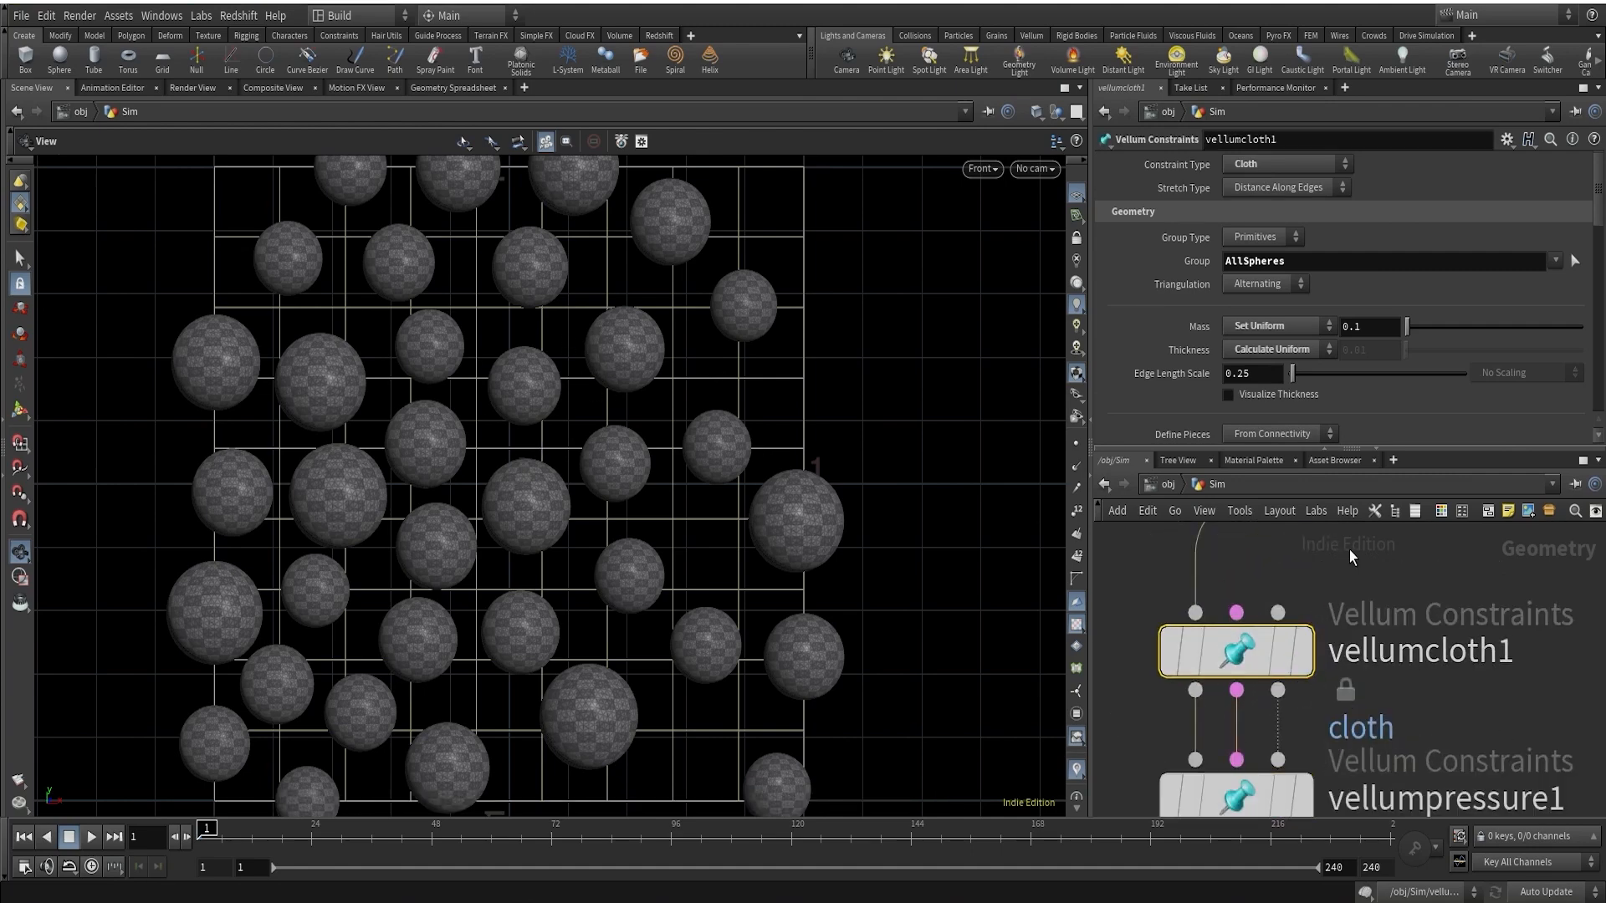
pyautogui.scroll(-3, 1231, 351)
pyautogui.scroll(-5, 1231, 346)
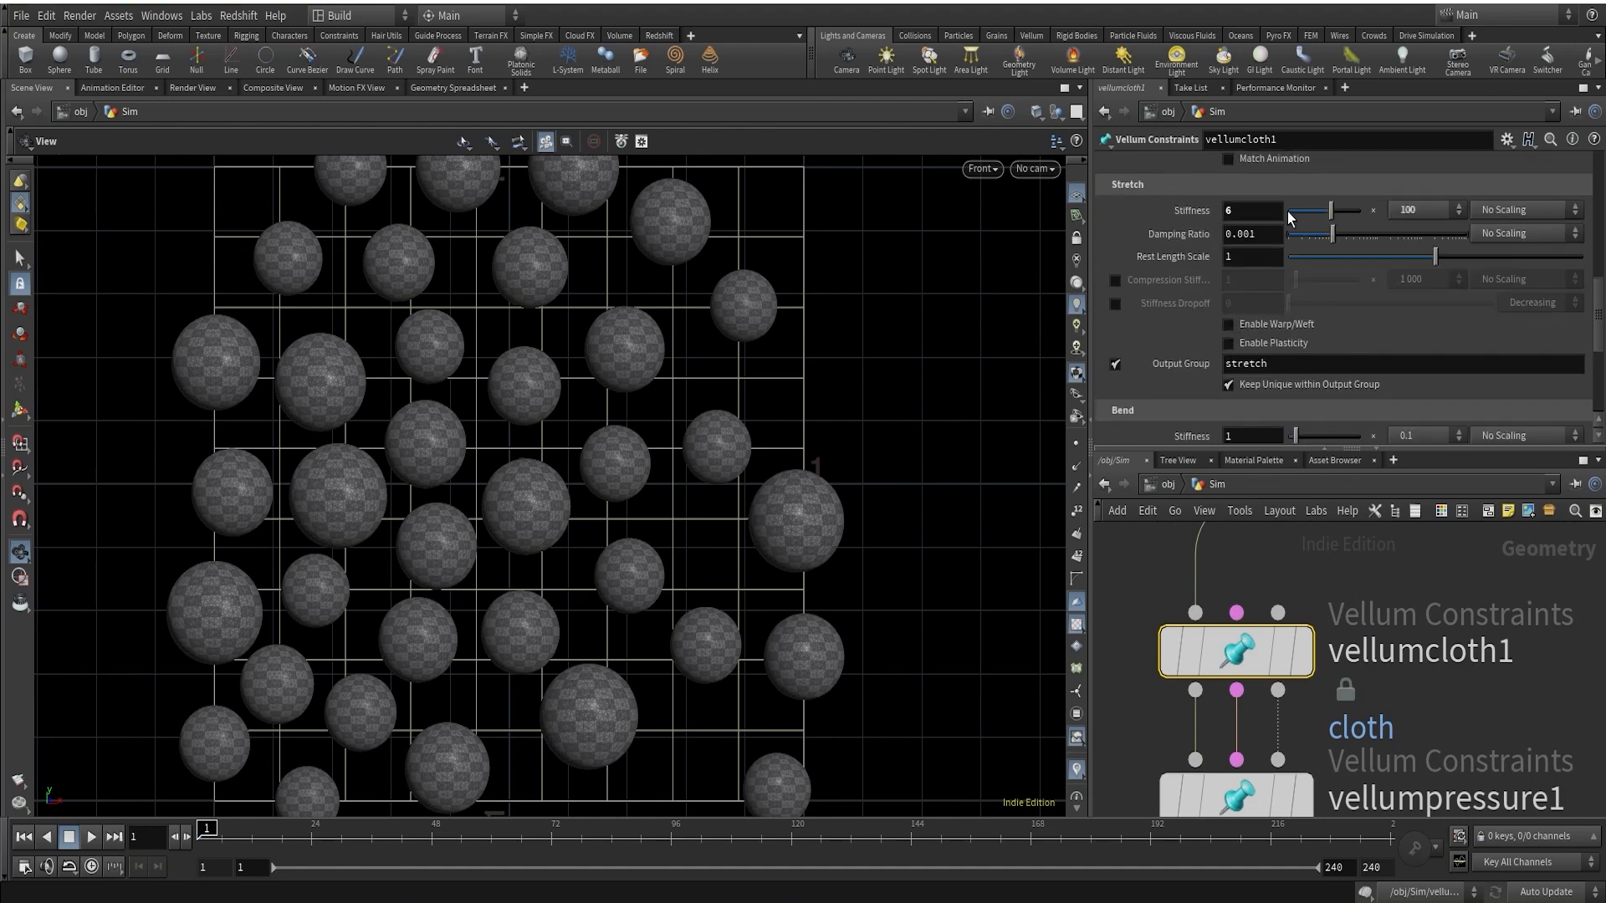
pyautogui.click(1457, 209)
pyautogui.click(1416, 268)
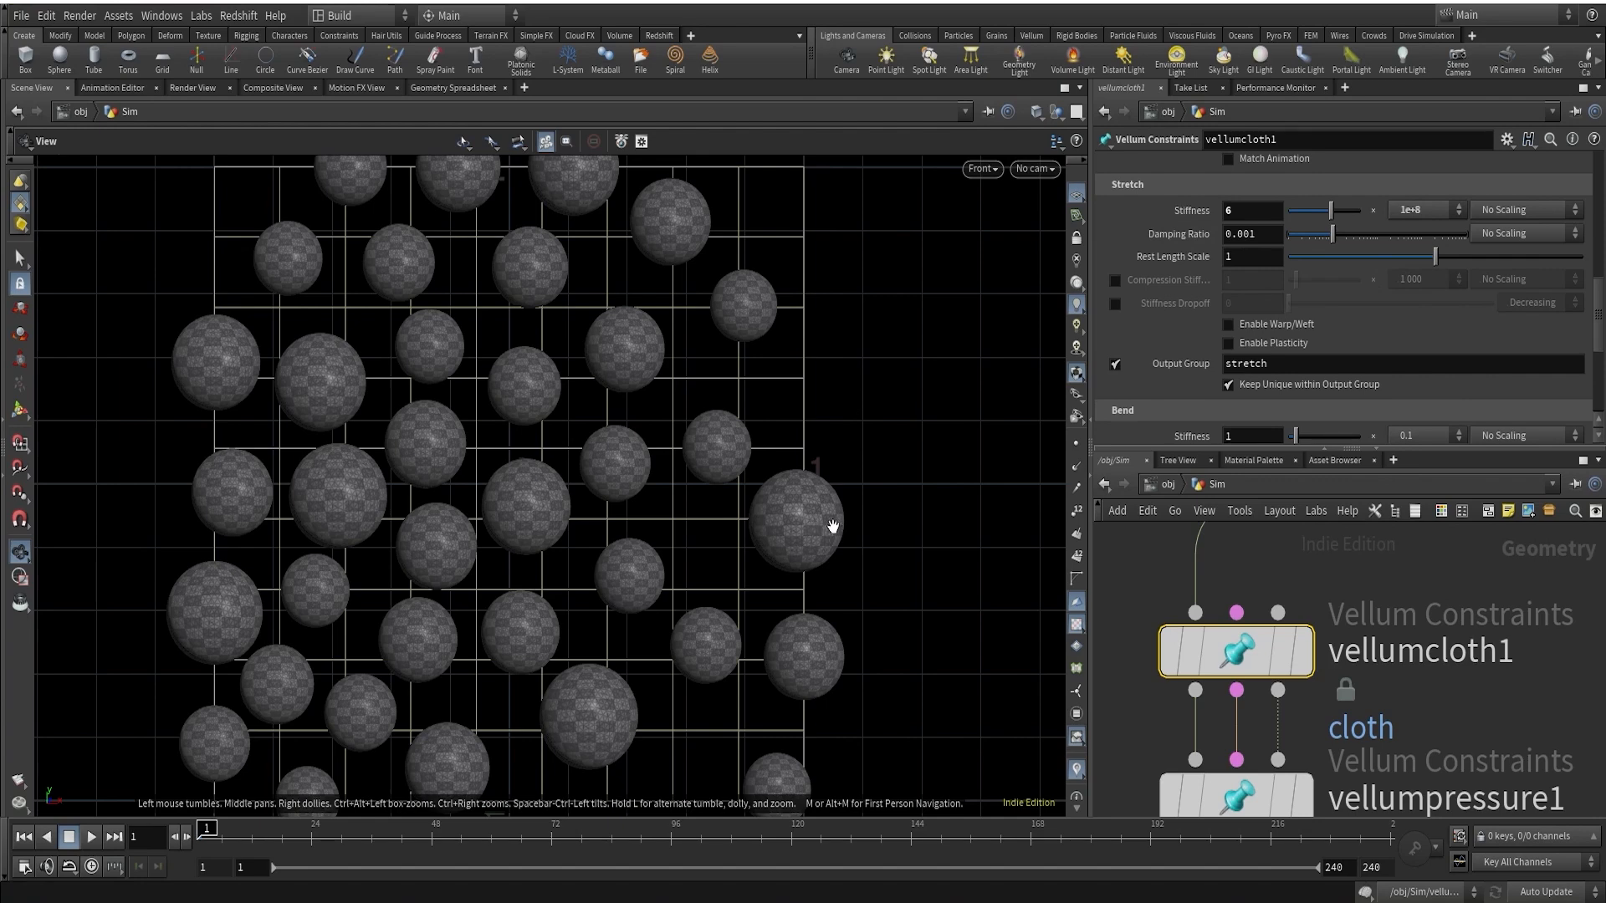
# Try a Stretch Stiffness multiplier of 1e+10 on the cloth constraint, and set it back to 1e+8
pyautogui.click(1435, 212)
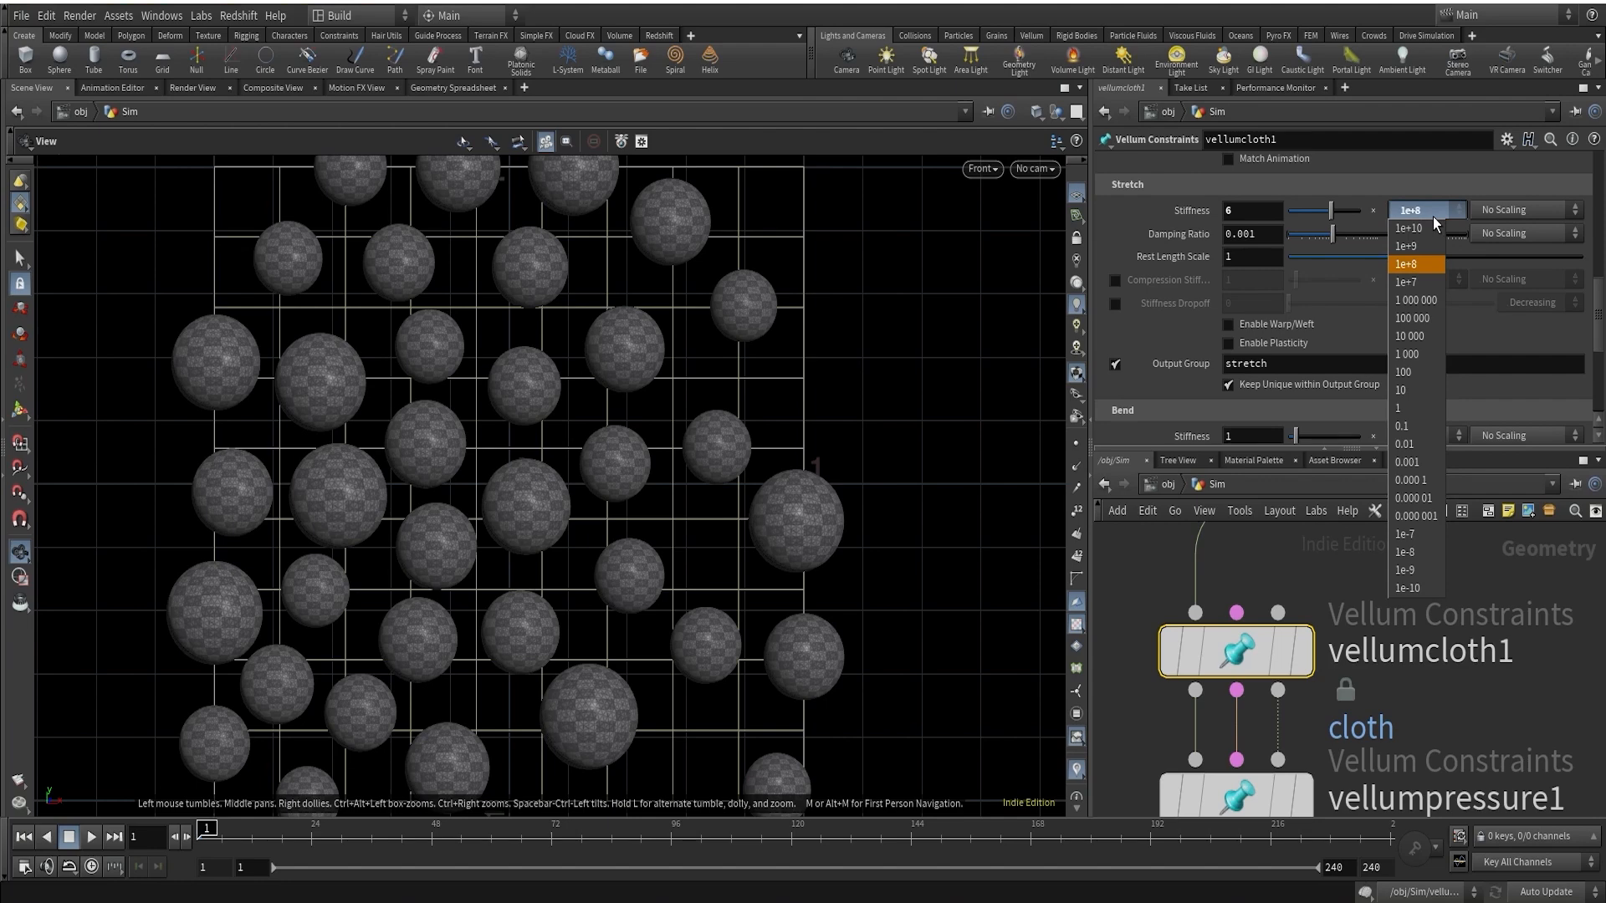
pyautogui.click(1433, 217)
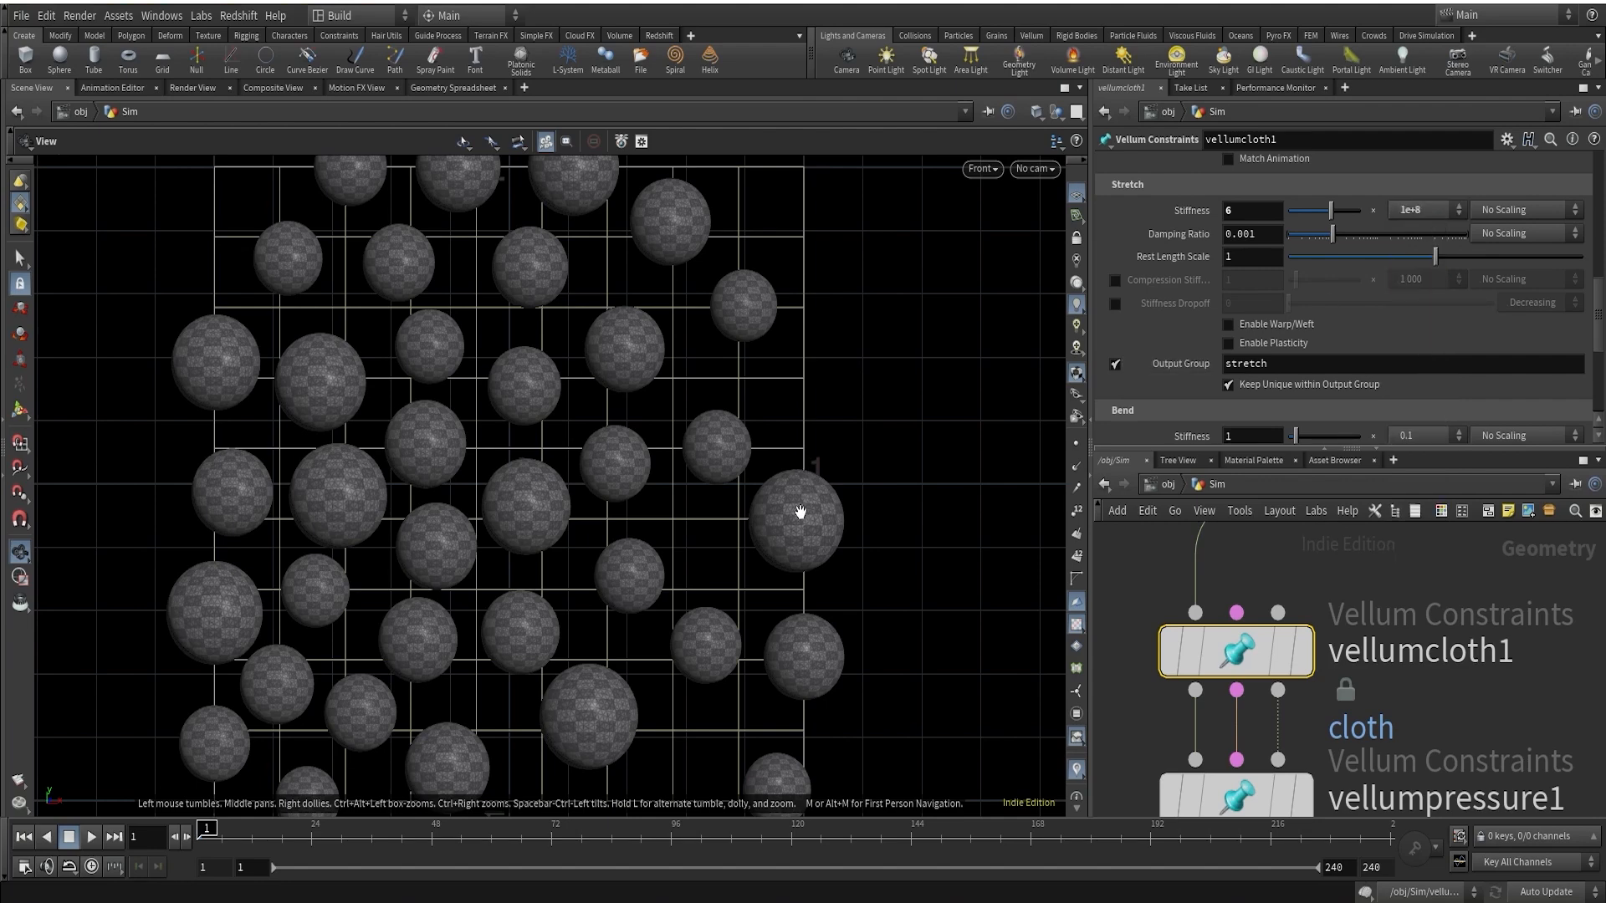
pyautogui.click(1415, 212)
pyautogui.click(1408, 237)
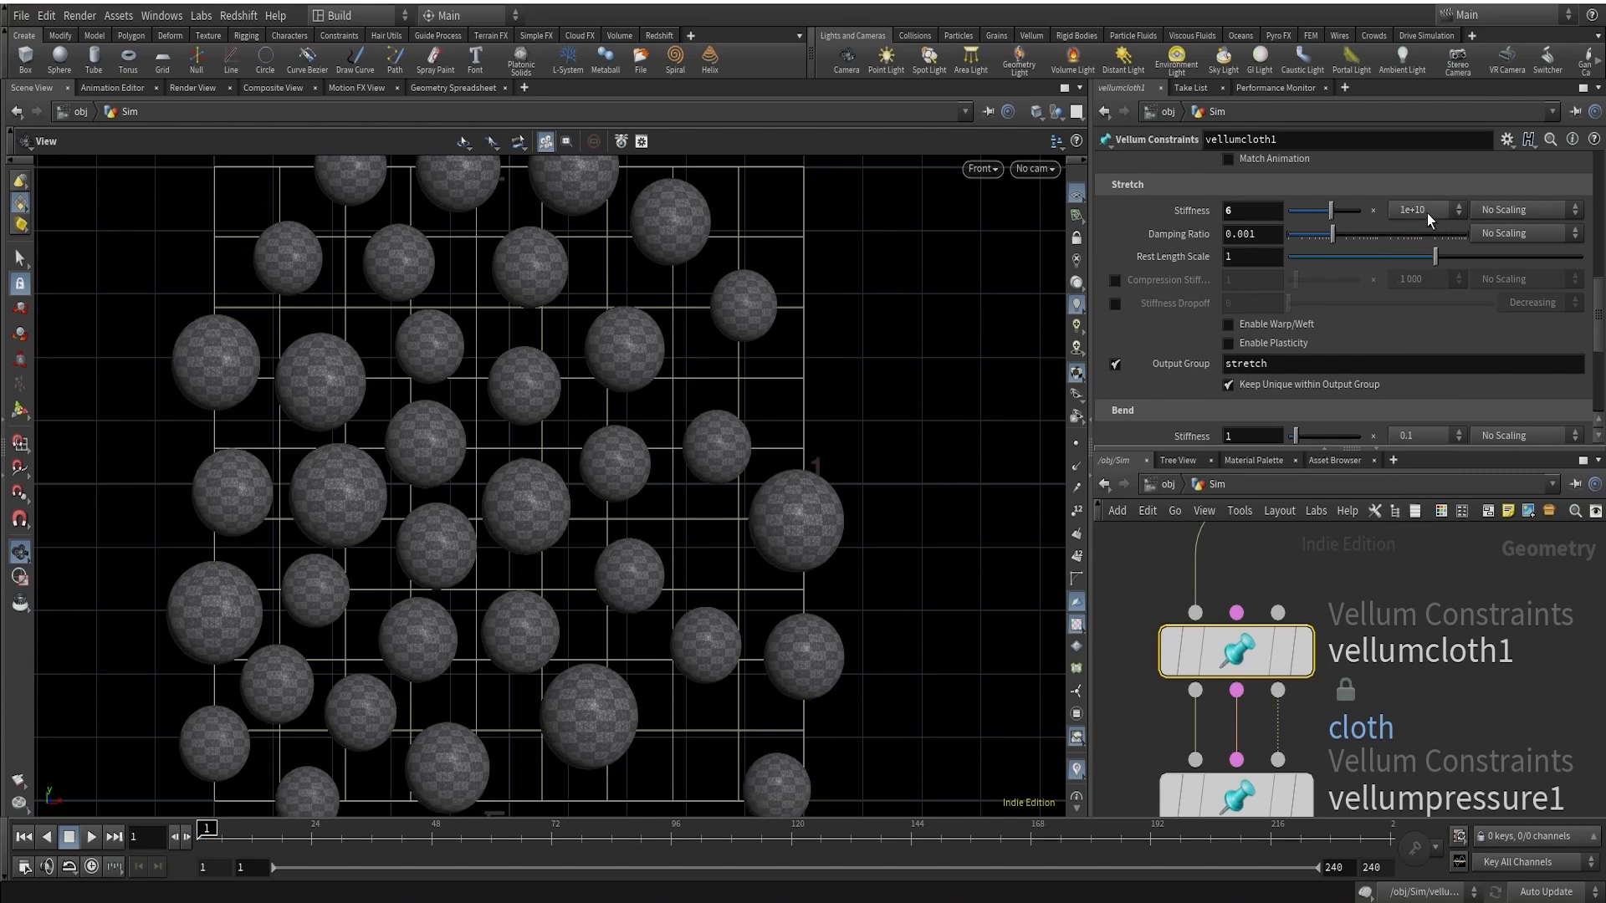
pyautogui.click(1424, 212)
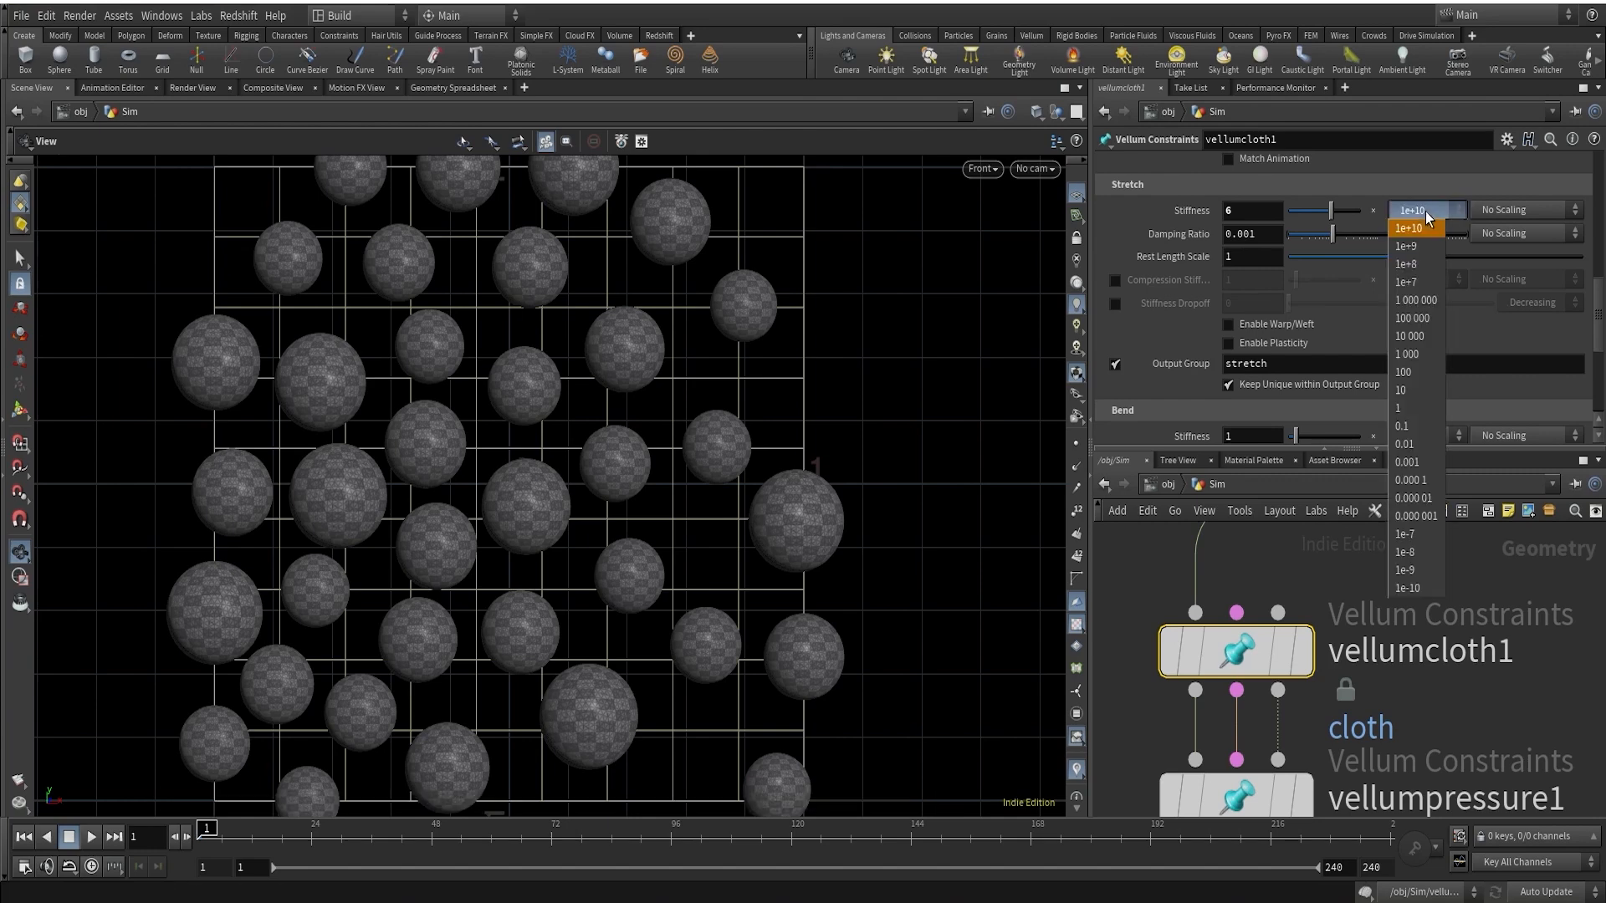
pyautogui.click(1418, 271)
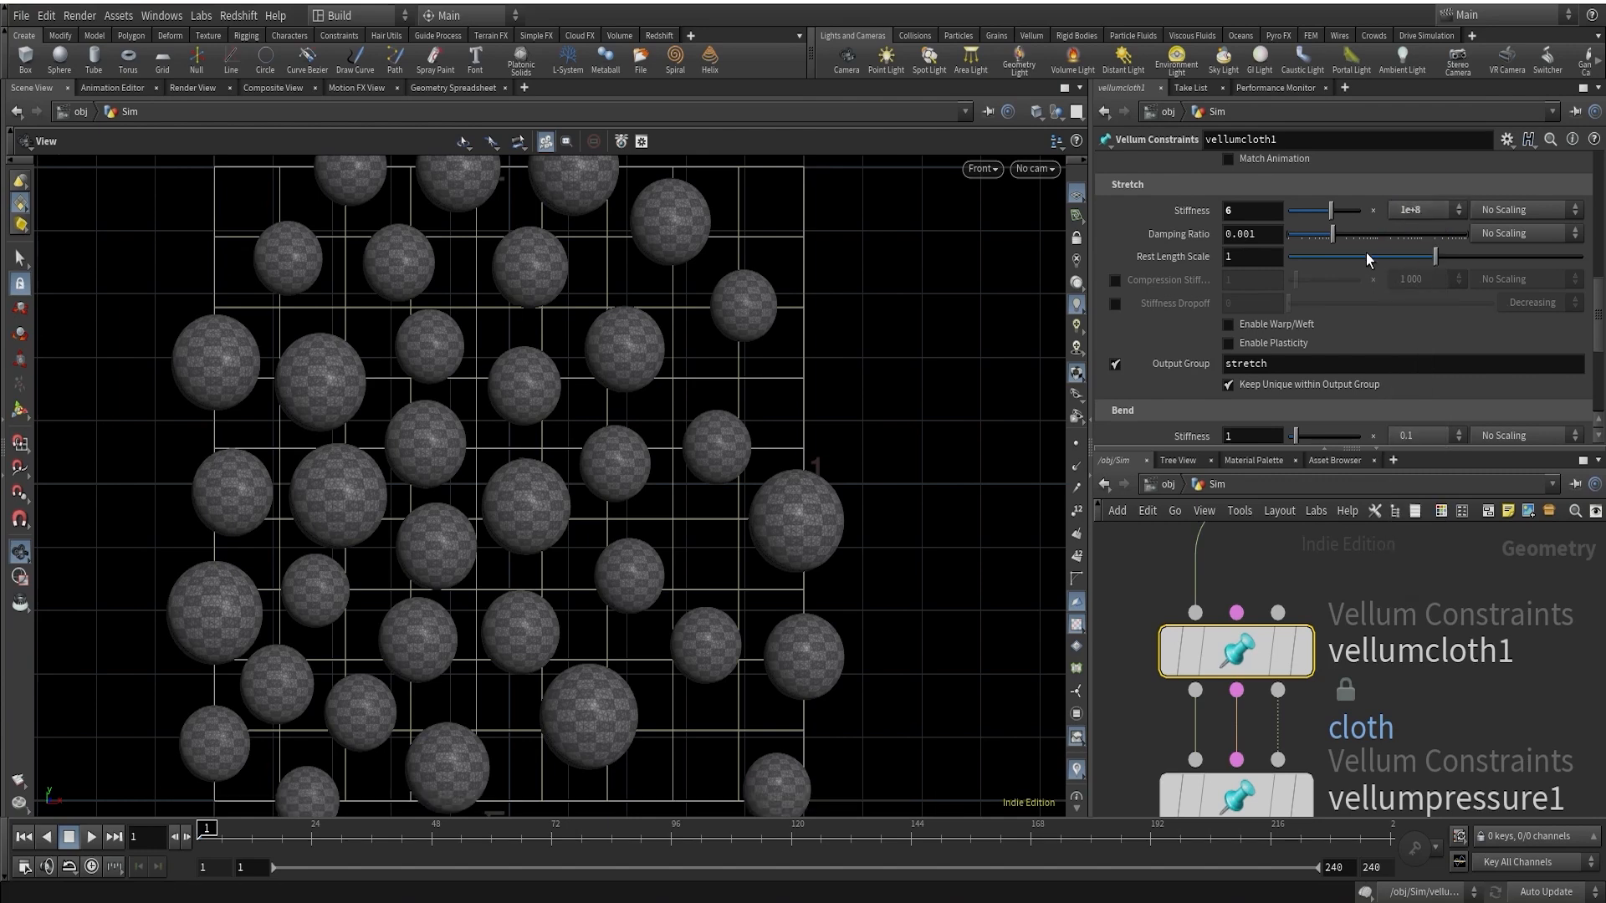
# Set the cloth constraint's Stretch Damping Ratio to 0.1
pyautogui.doubleClick(1246, 234)
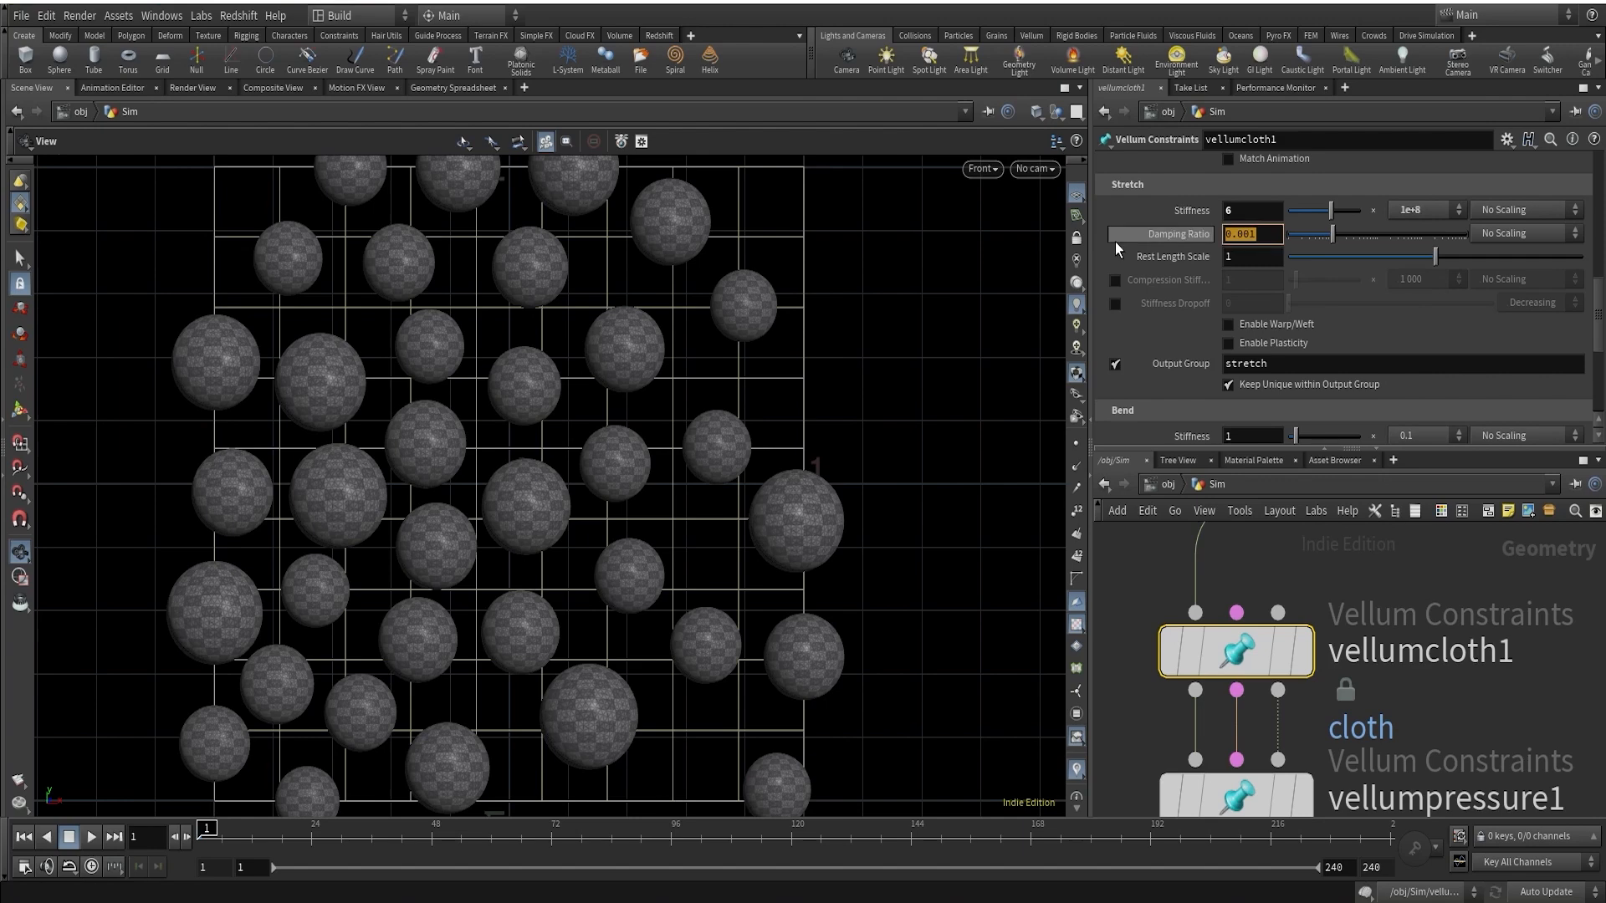
pyautogui.write('0.1')
pyautogui.press('Return')
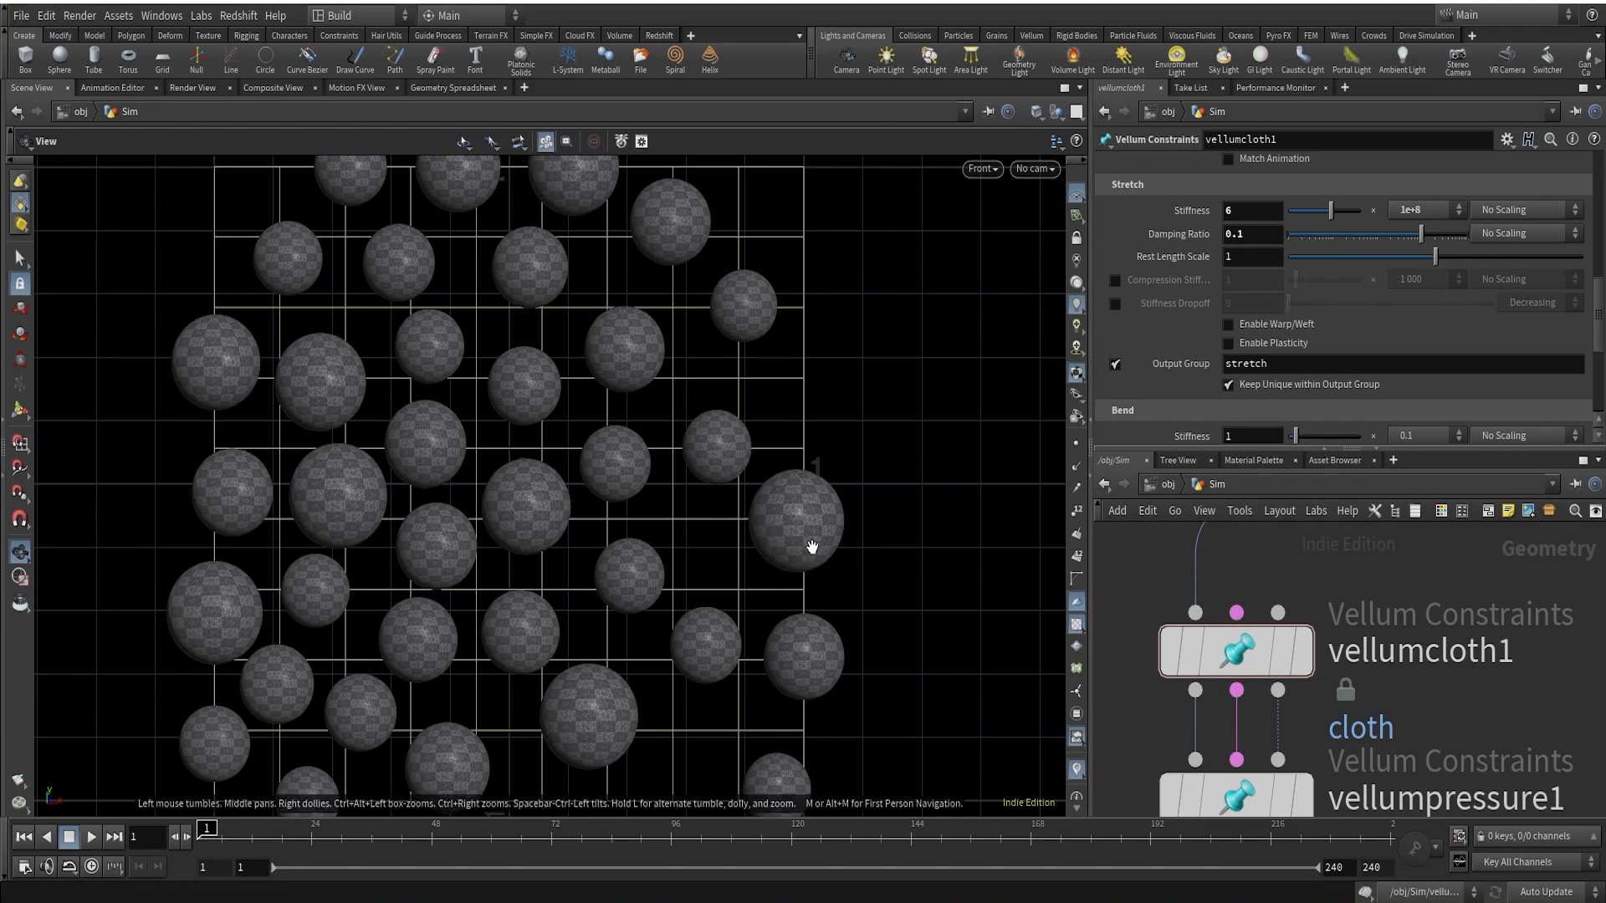
# Examine the spheres' mesh up close and review the cloth constraint's damping and Bend parameters
pyautogui.moveTo(812, 547); pyautogui.dragTo(981, 279, button='right')
pyautogui.moveTo(872, 456); pyautogui.dragTo(786, 481, button='middle')
pyautogui.moveTo(786, 481); pyautogui.dragTo(842, 401, button='right')
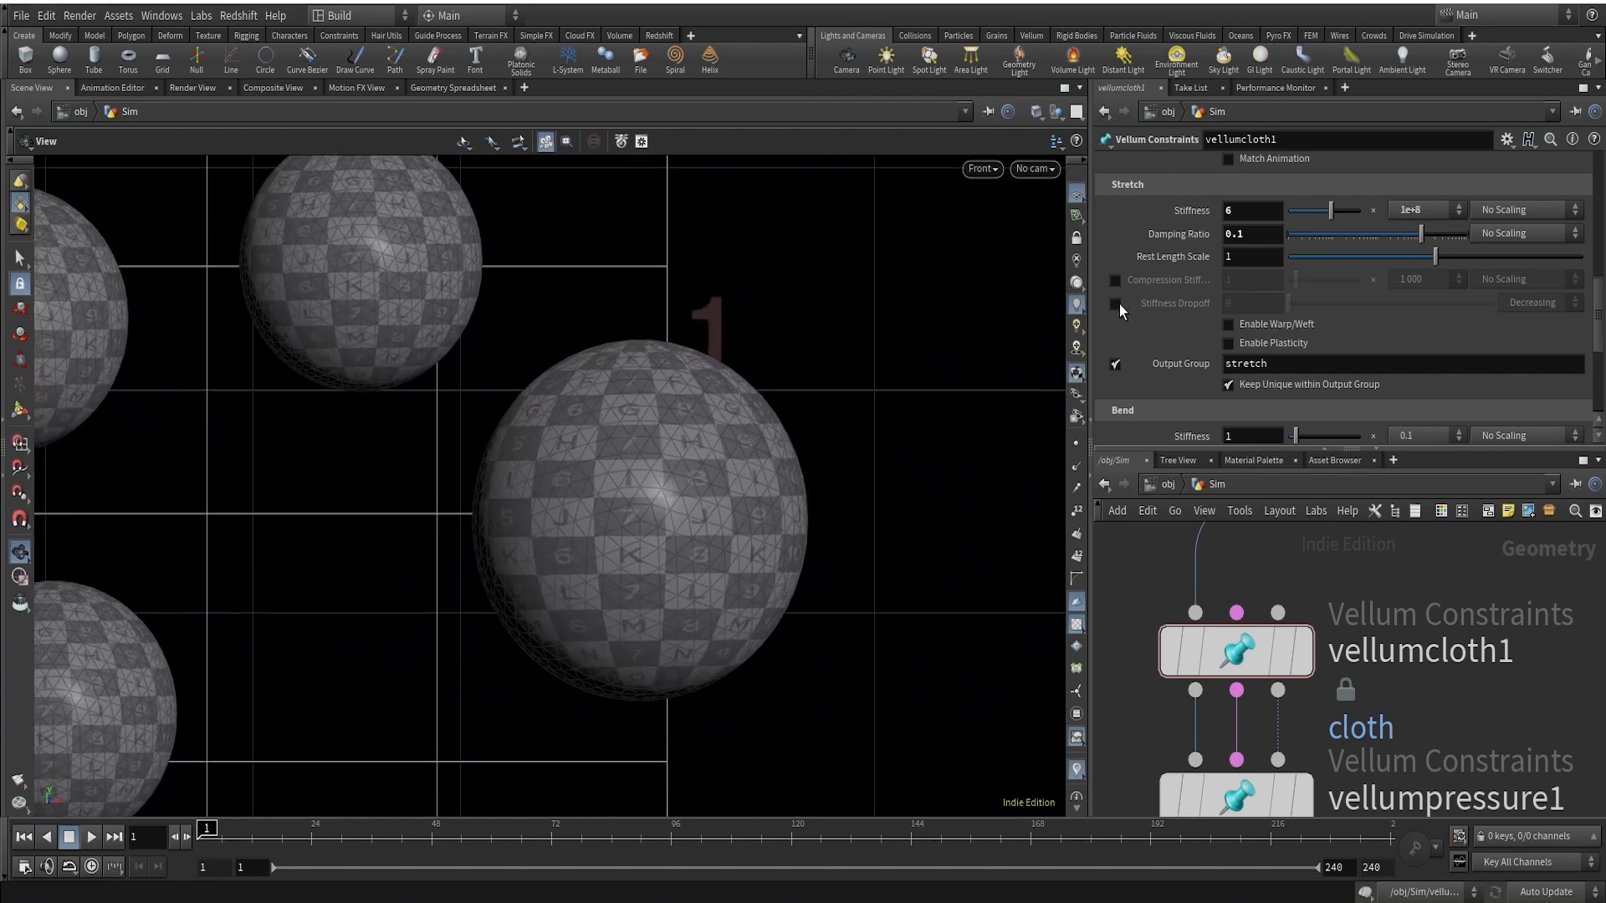
pyautogui.click(1257, 232)
pyautogui.moveTo(663, 471); pyautogui.dragTo(409, 631, button='right')
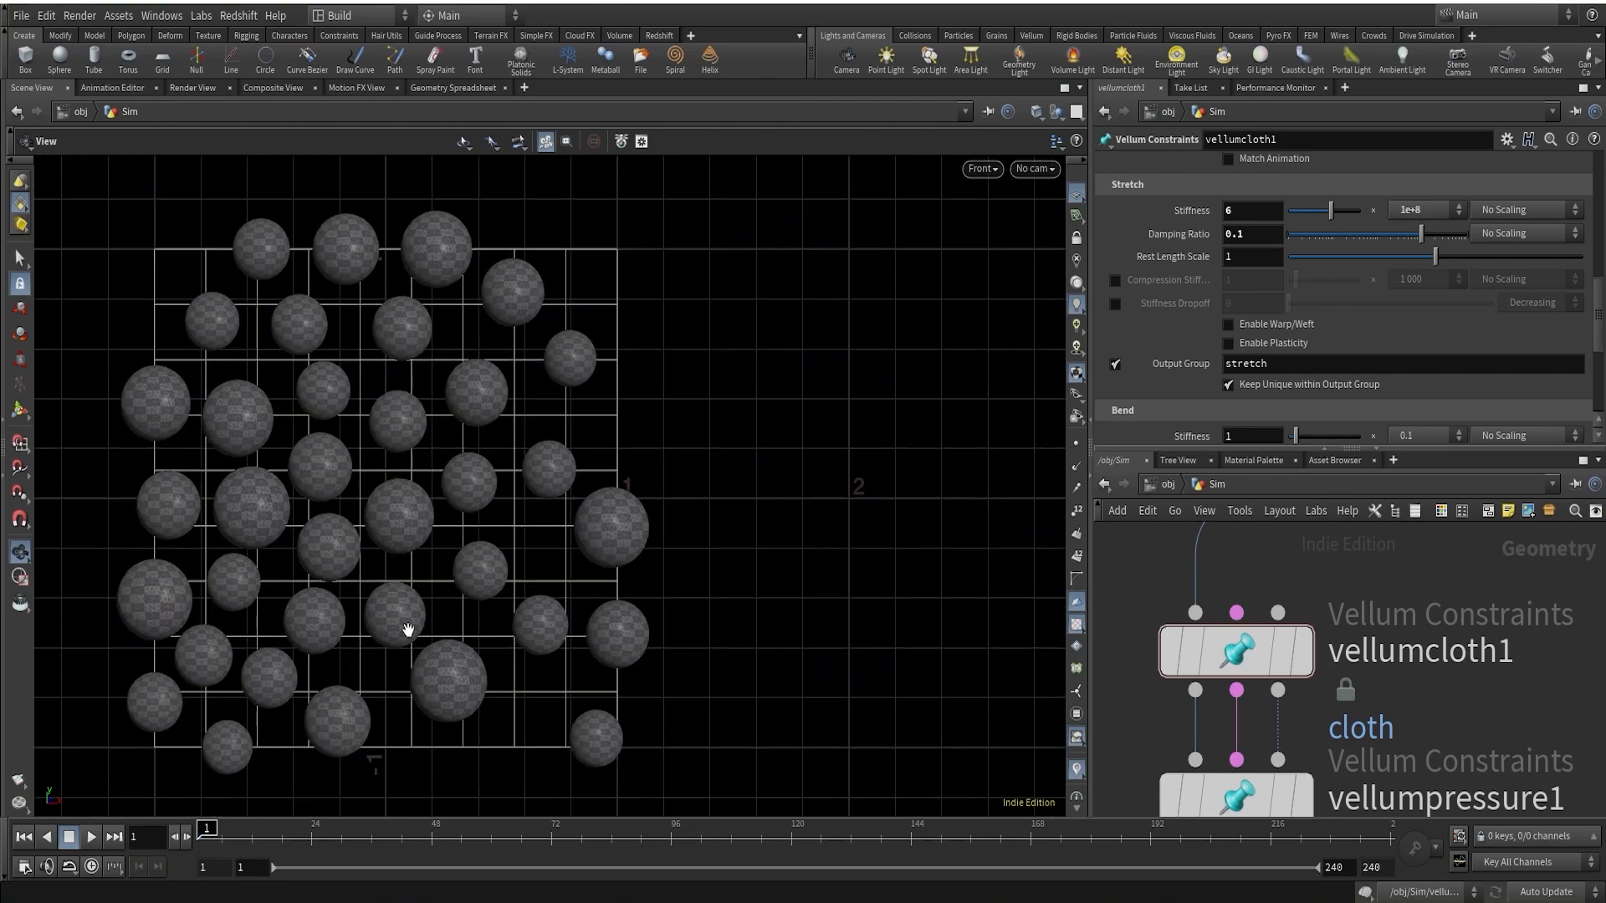
pyautogui.moveTo(524, 592); pyautogui.dragTo(654, 576, button='middle')
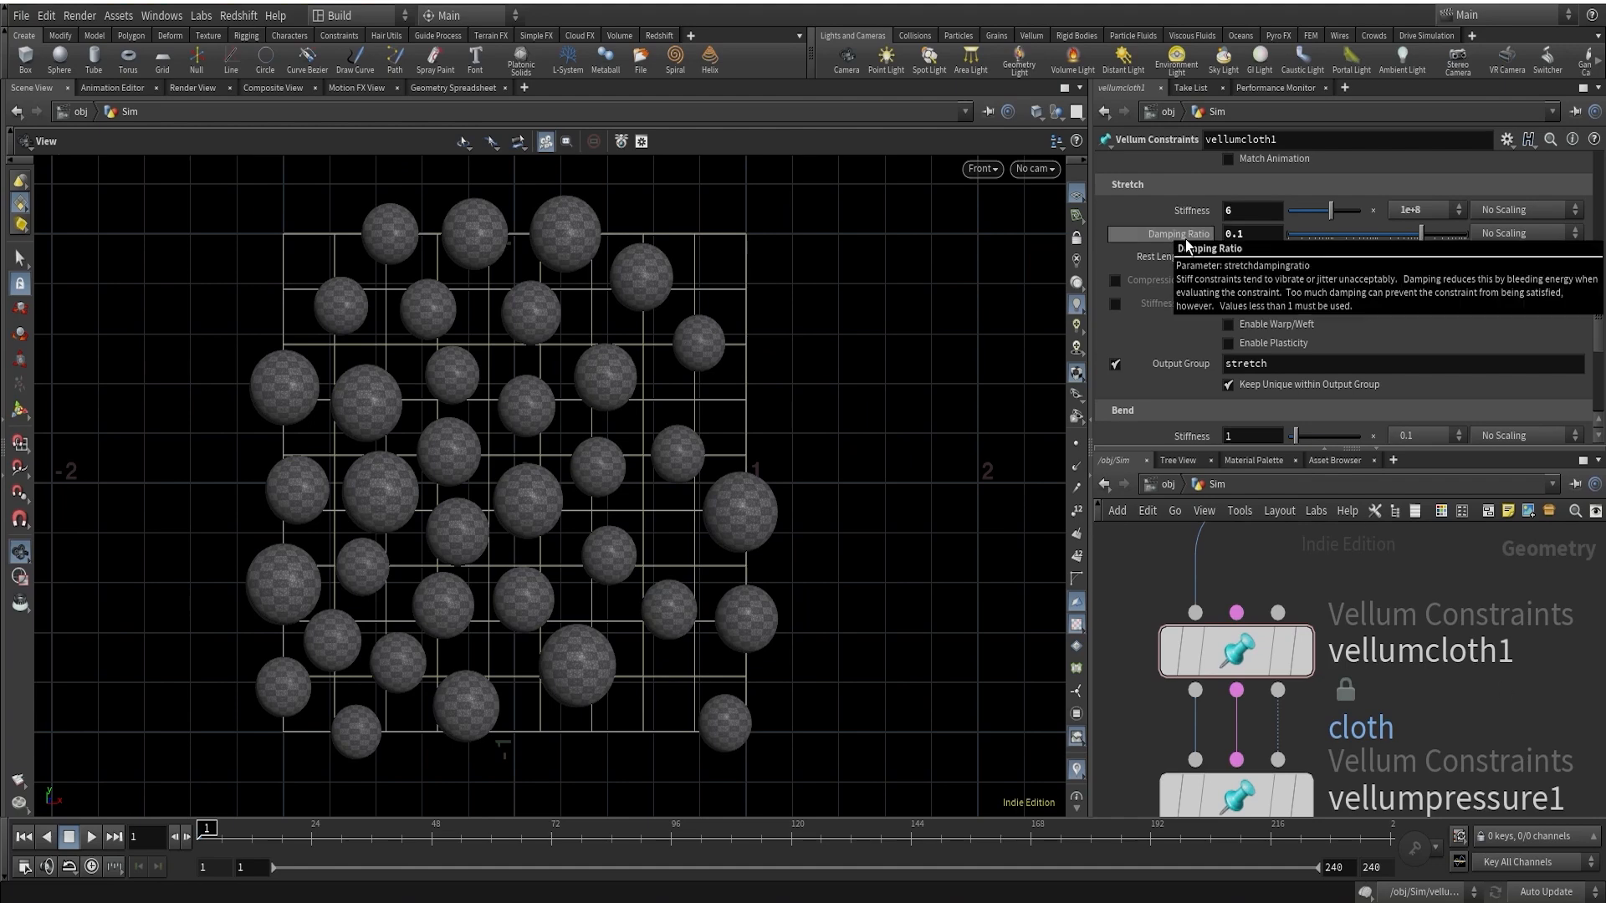
pyautogui.scroll(-3, 1328, 390)
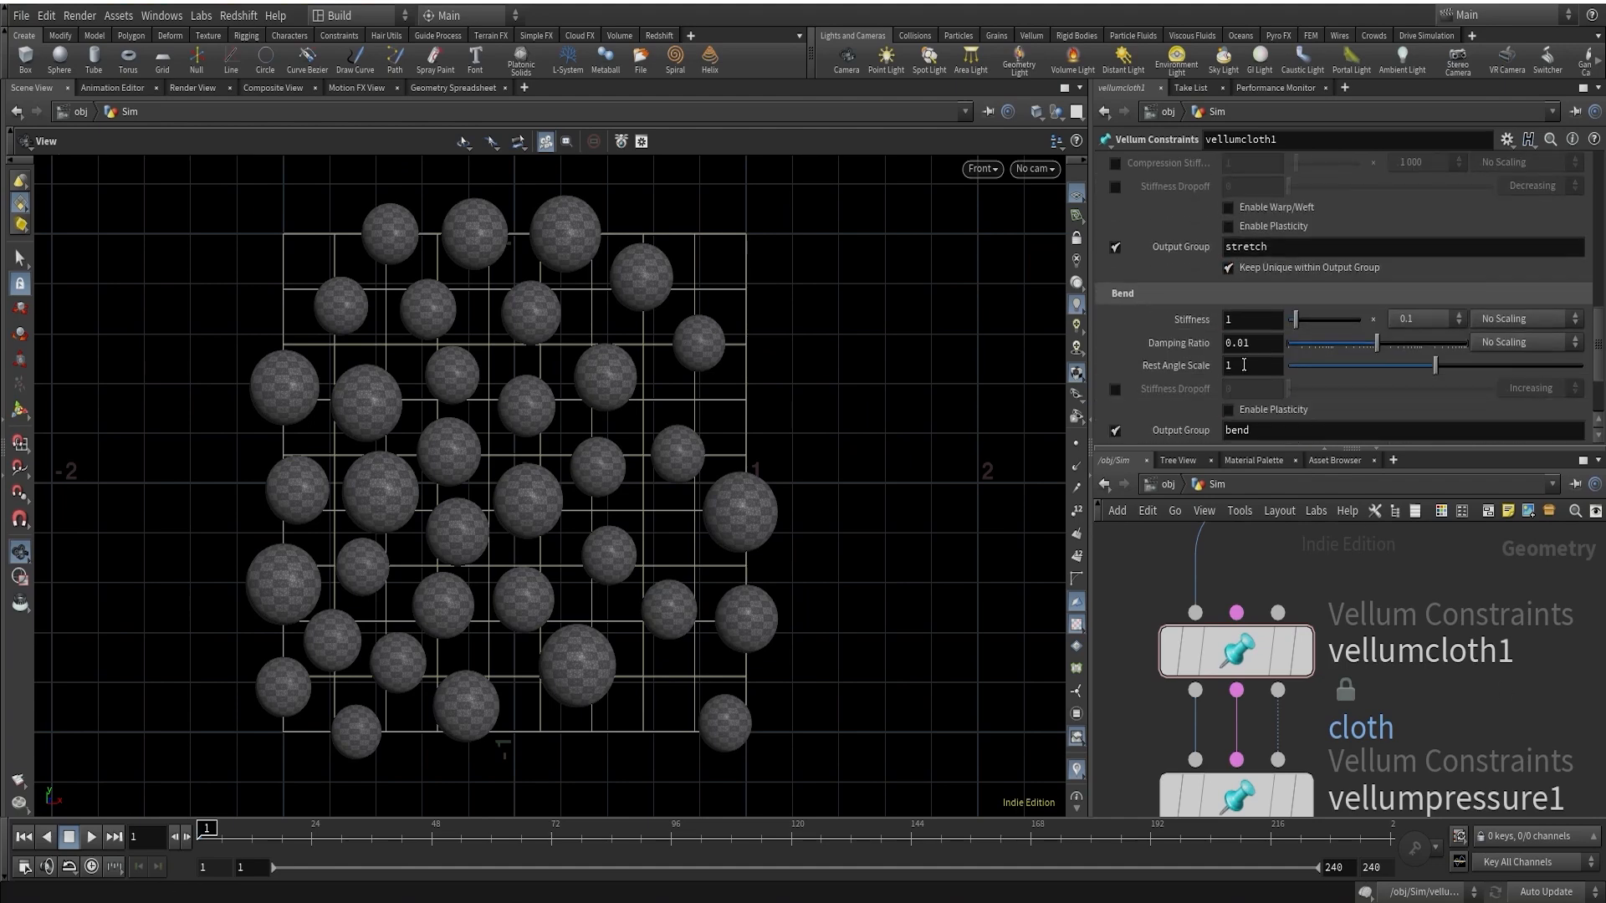
pyautogui.scroll(-2, 1172, 329)
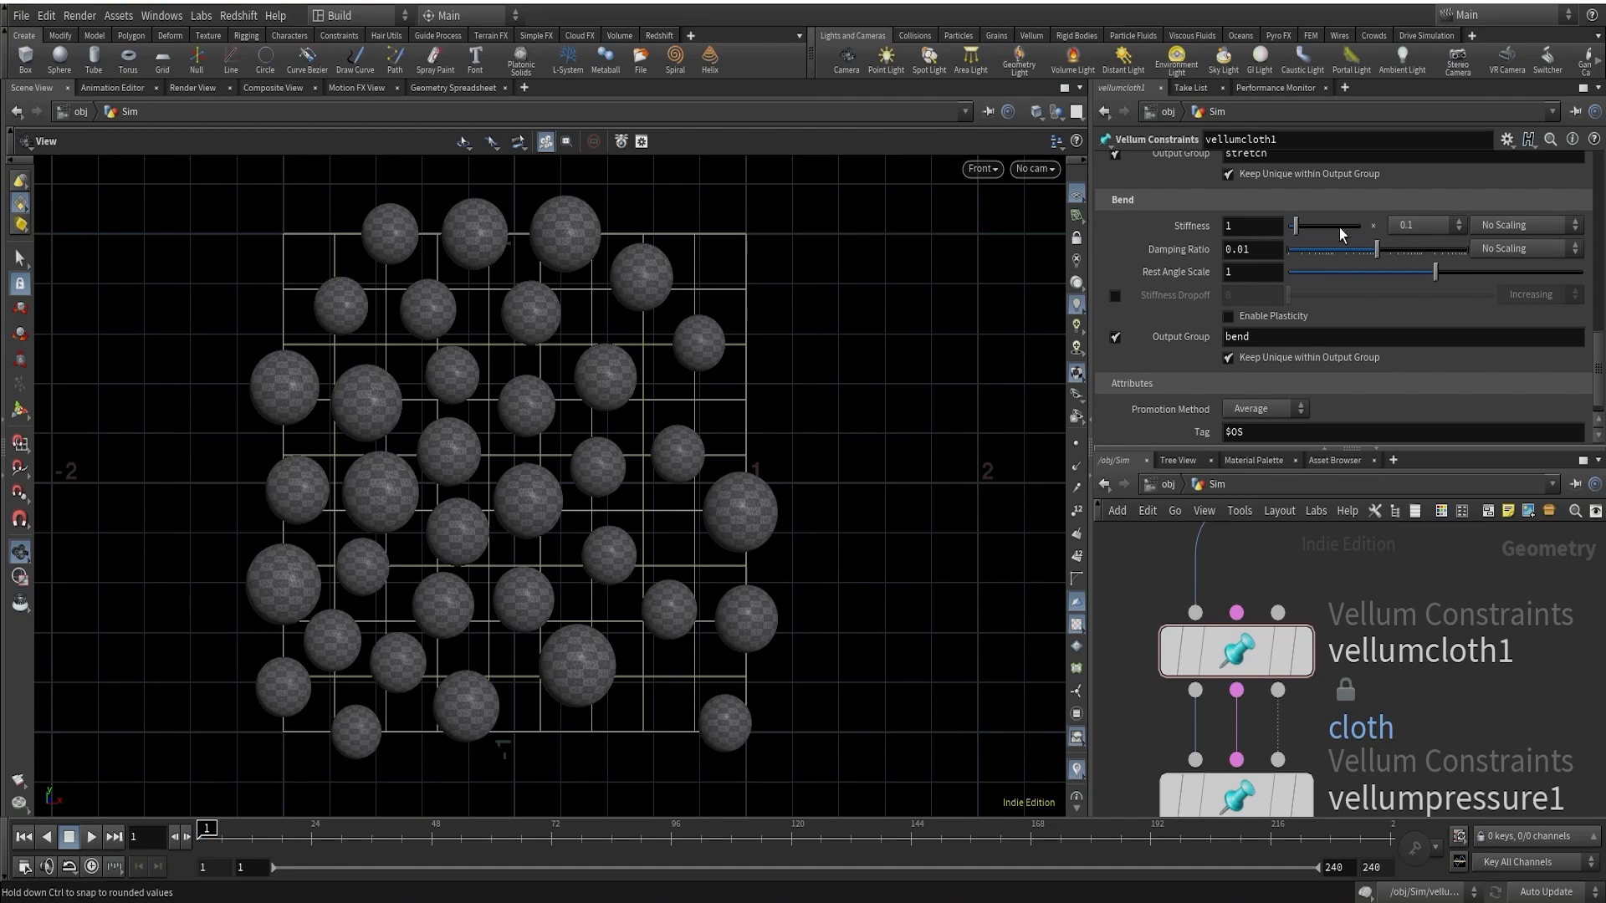
# Set the cloth constraint's Bend Stiffness multiplier to 0.0001 and its Bend Damping Ratio to 0.1
pyautogui.click(1425, 231)
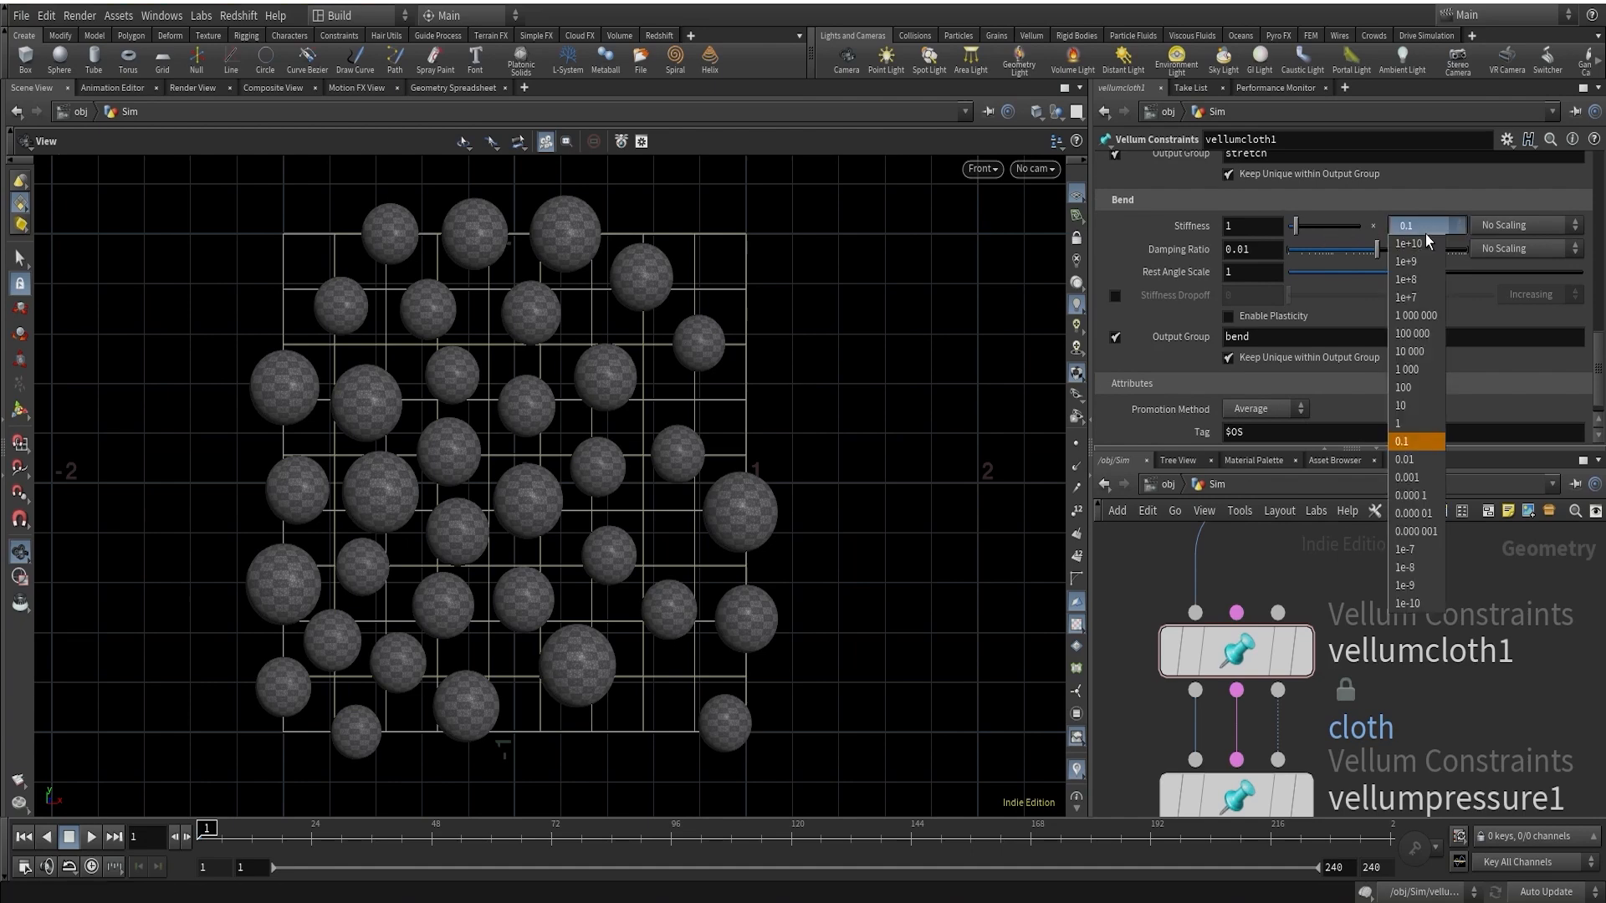
pyautogui.click(1422, 495)
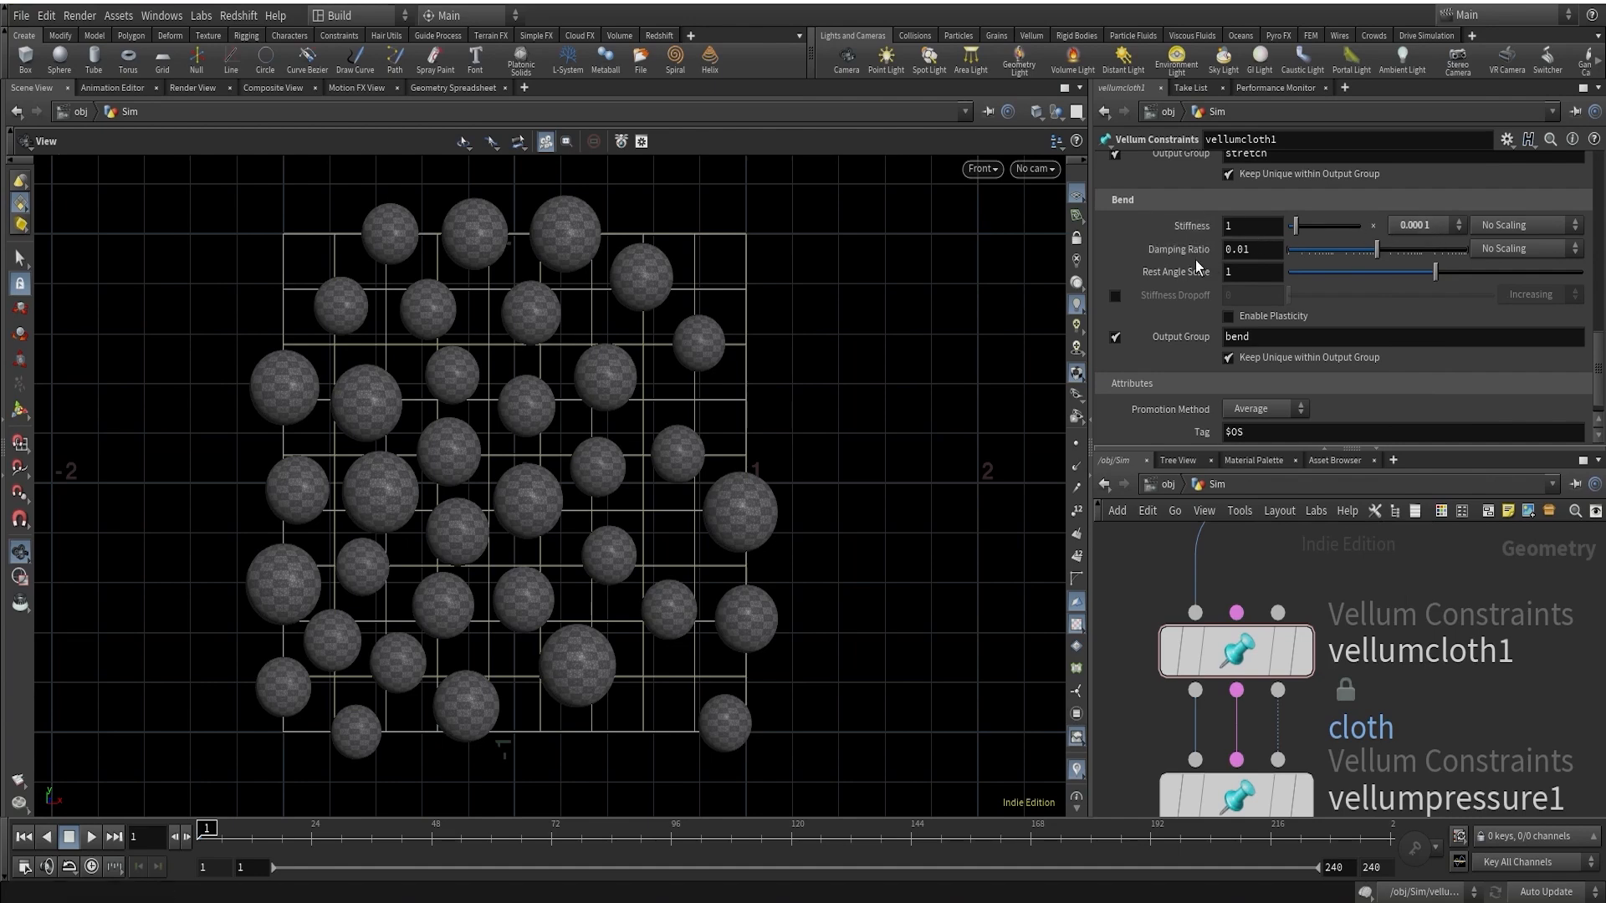
pyautogui.moveTo(1258, 250); pyautogui.dragTo(1167, 249)
pyautogui.write('0.')
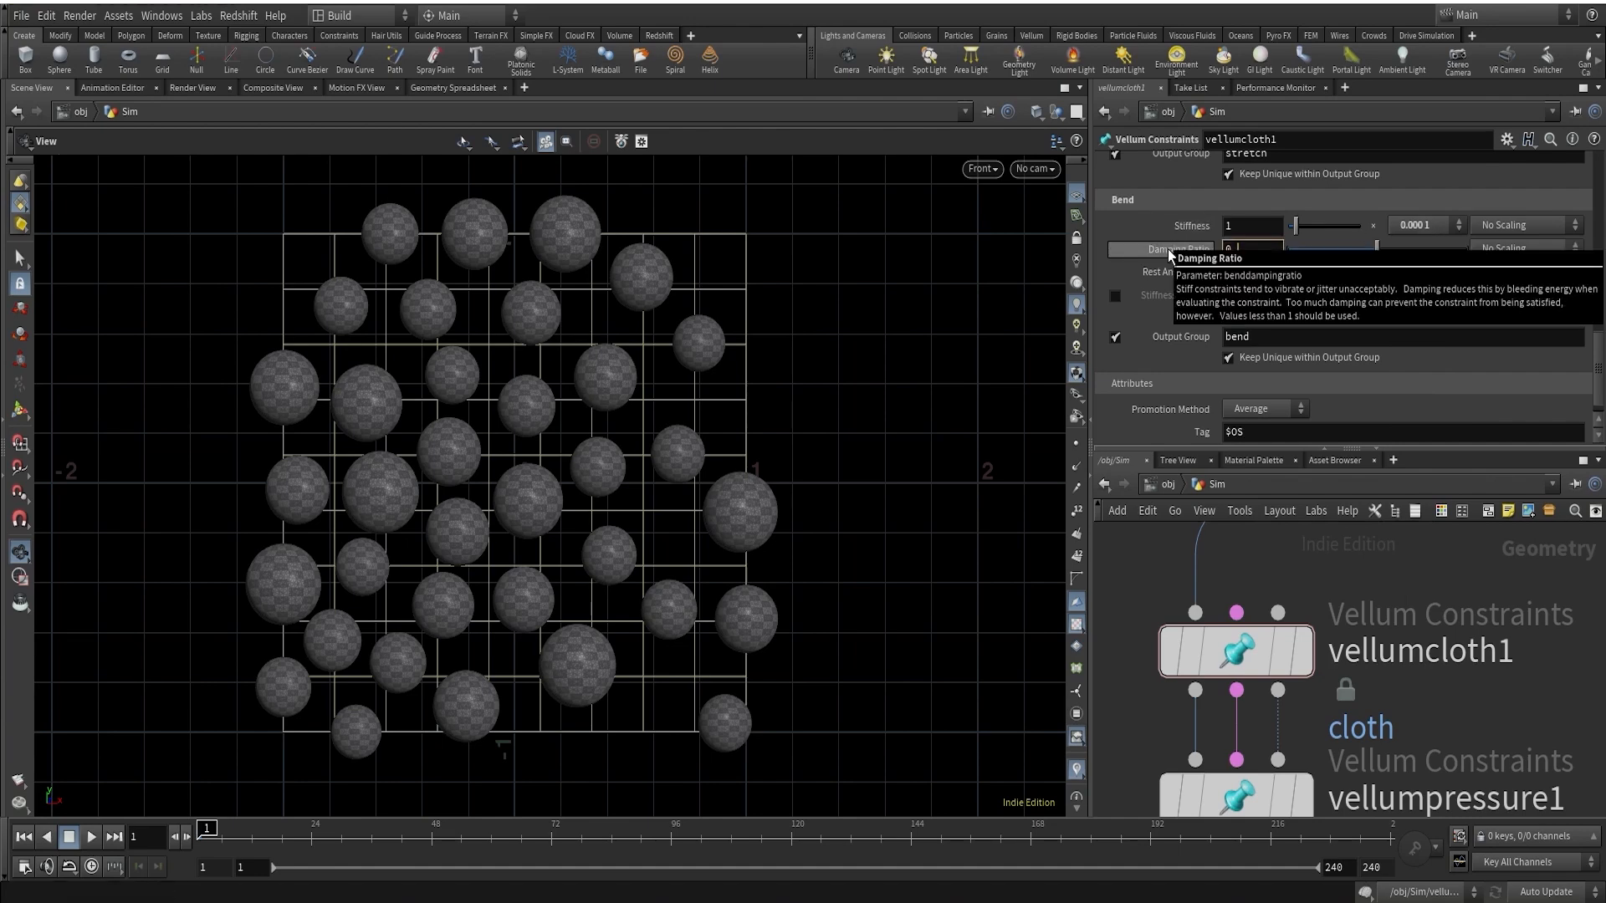
pyautogui.write('1')
pyautogui.press('Return')
pyautogui.scroll(-1, 1196, 278)
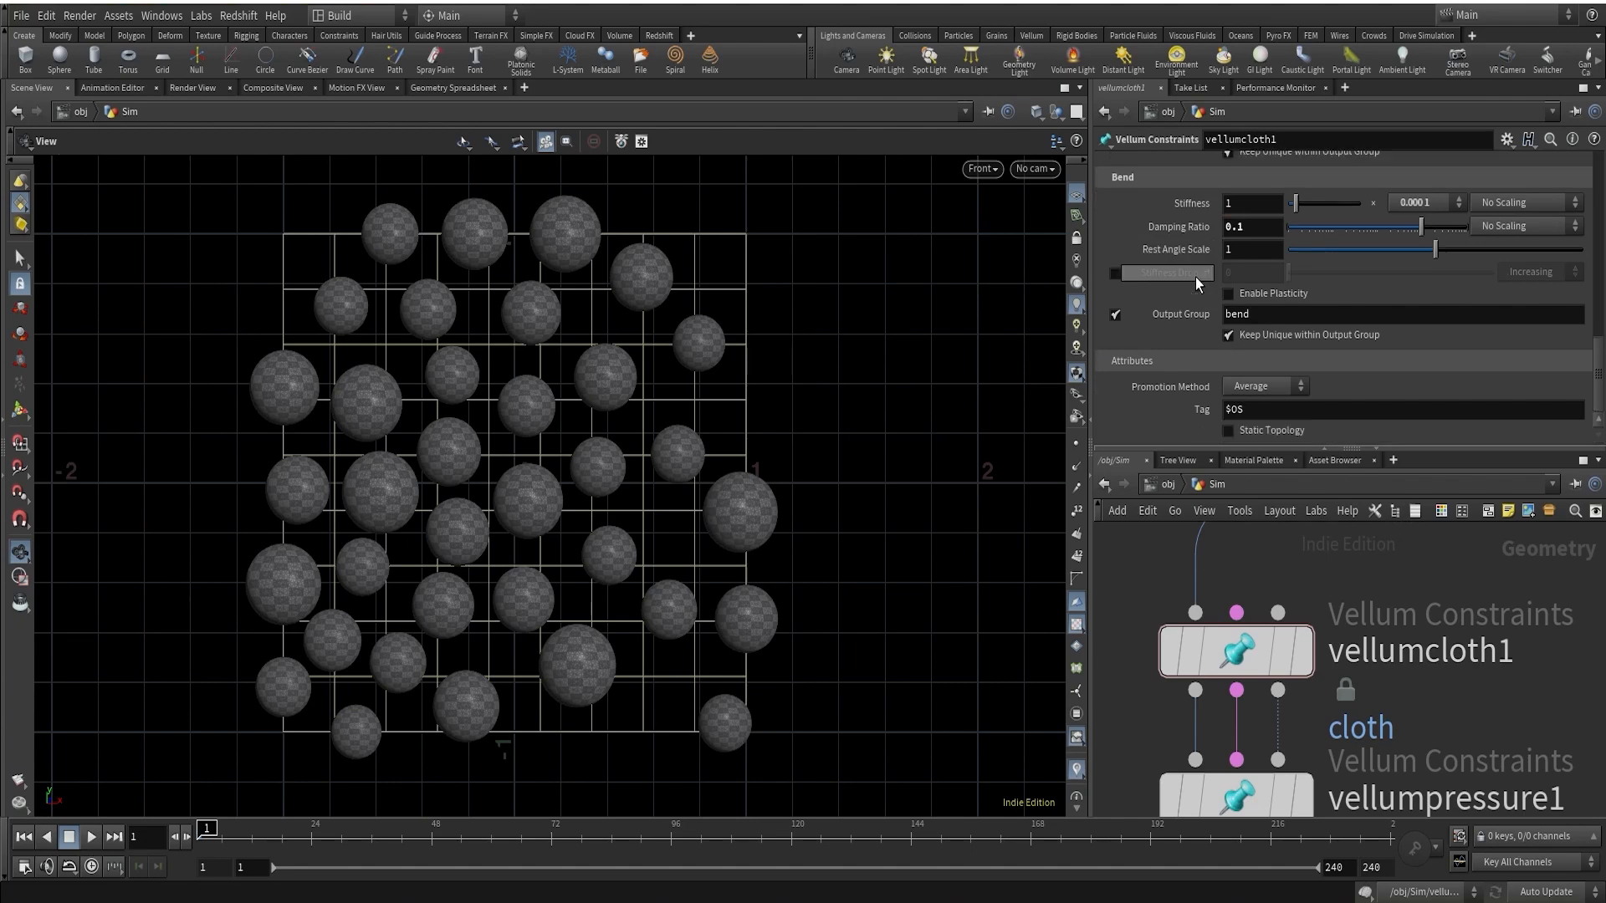
# Set the Stretch Stiffness multiplier of the vellumpressure1 constraint to 1e+9
pyautogui.scroll(-3, 1372, 656)
pyautogui.moveTo(1393, 712); pyautogui.dragTo(1413, 606, button='middle')
pyautogui.scroll(3, 1378, 628)
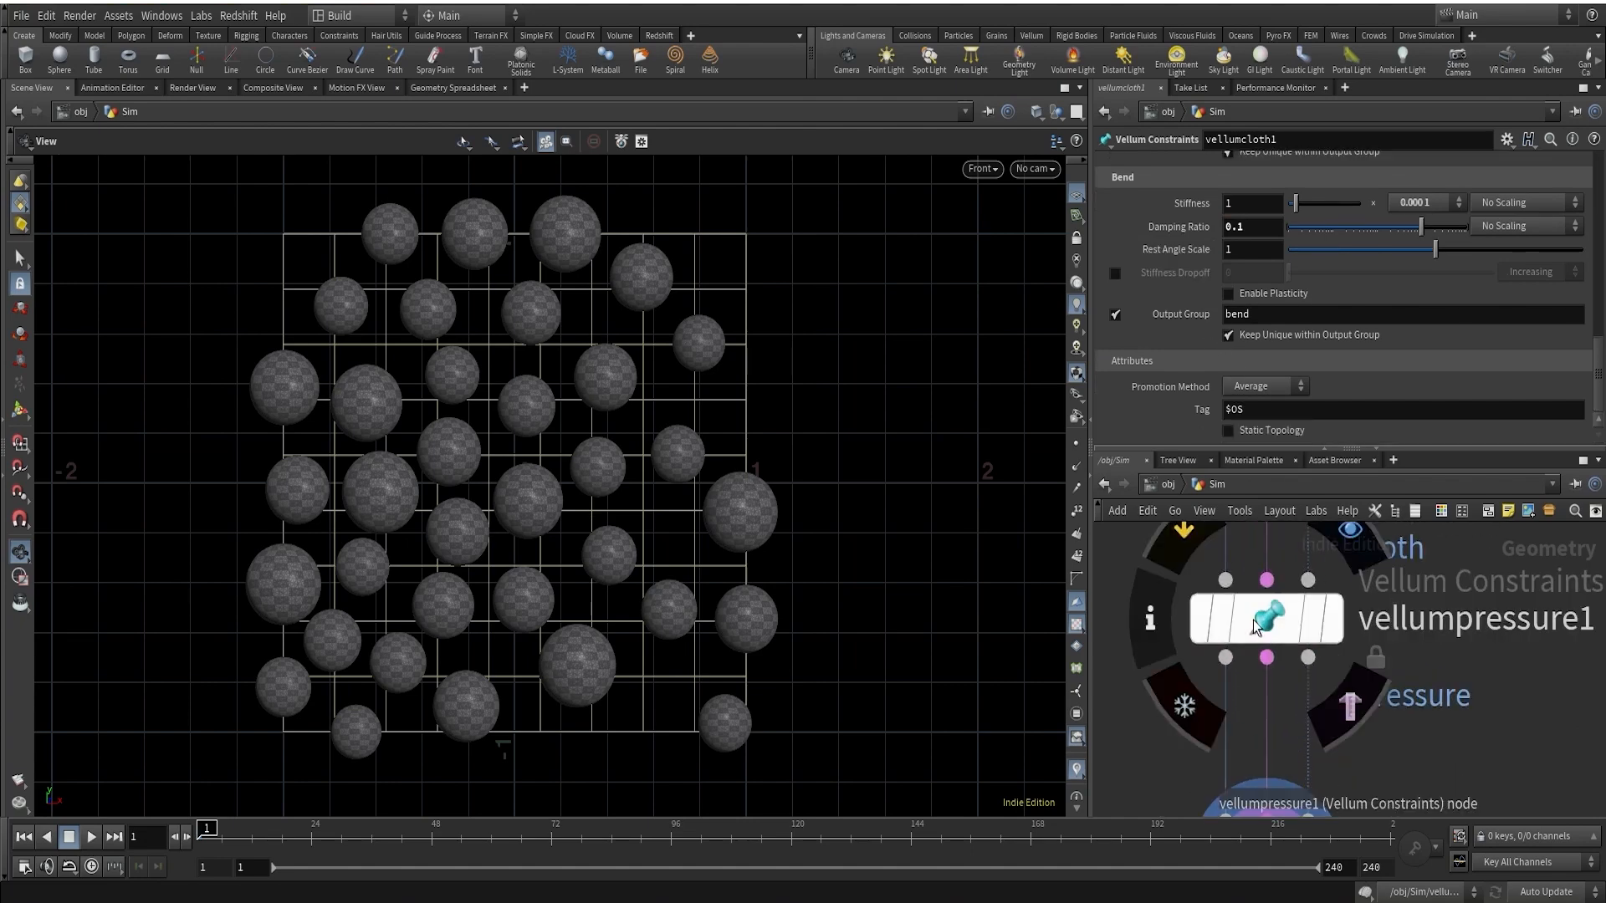
pyautogui.click(1253, 620)
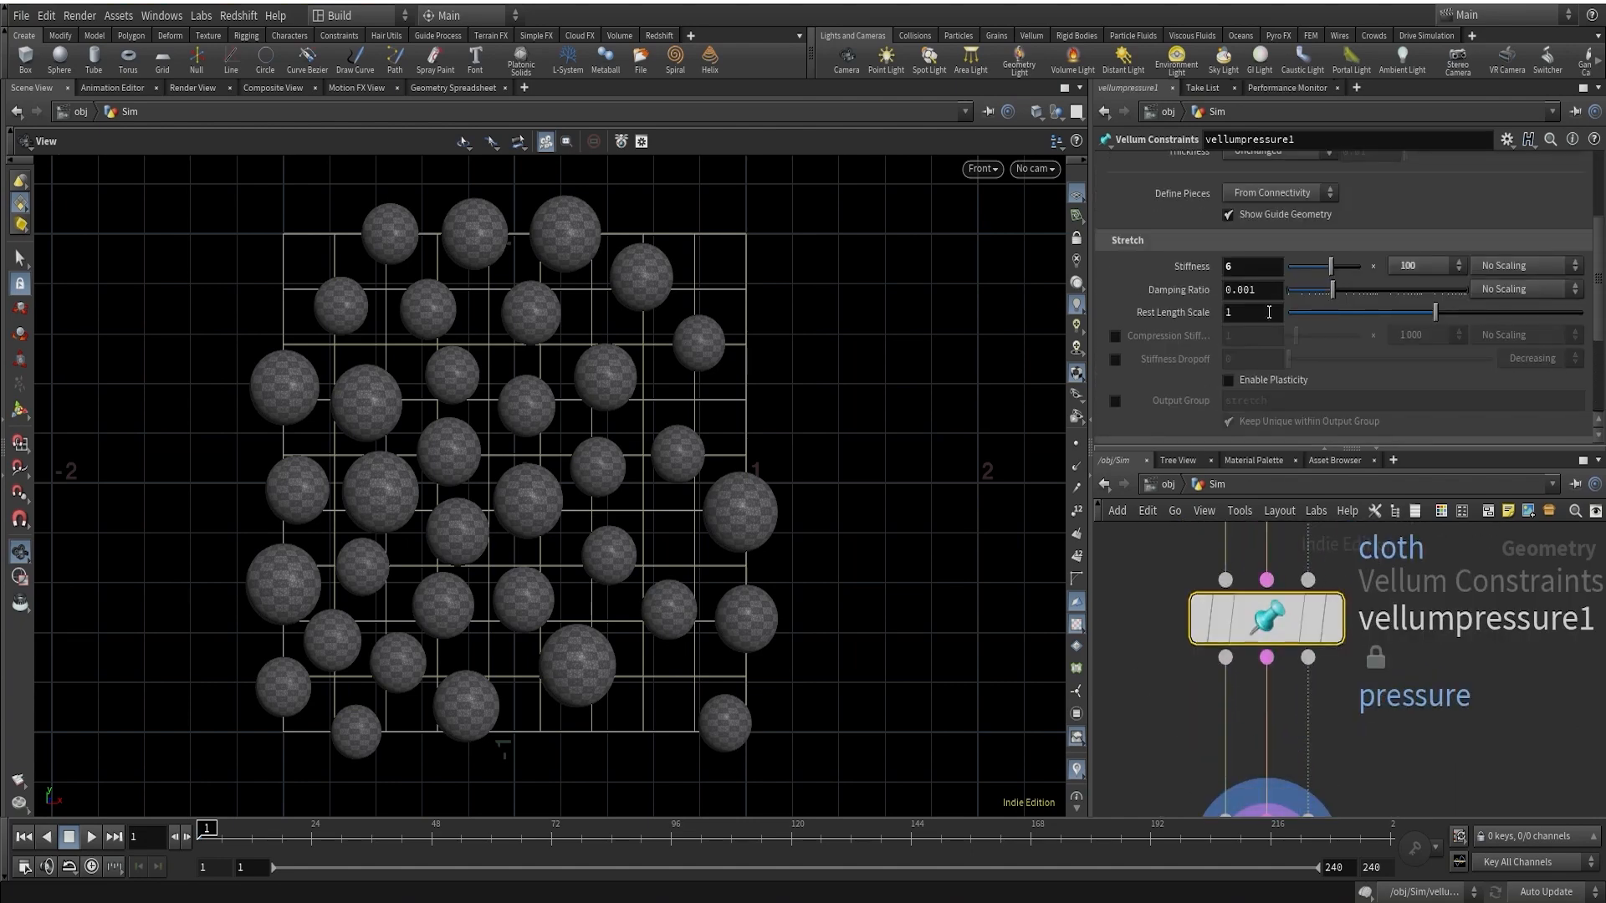
pyautogui.moveTo(1262, 629)
pyautogui.click(1417, 264)
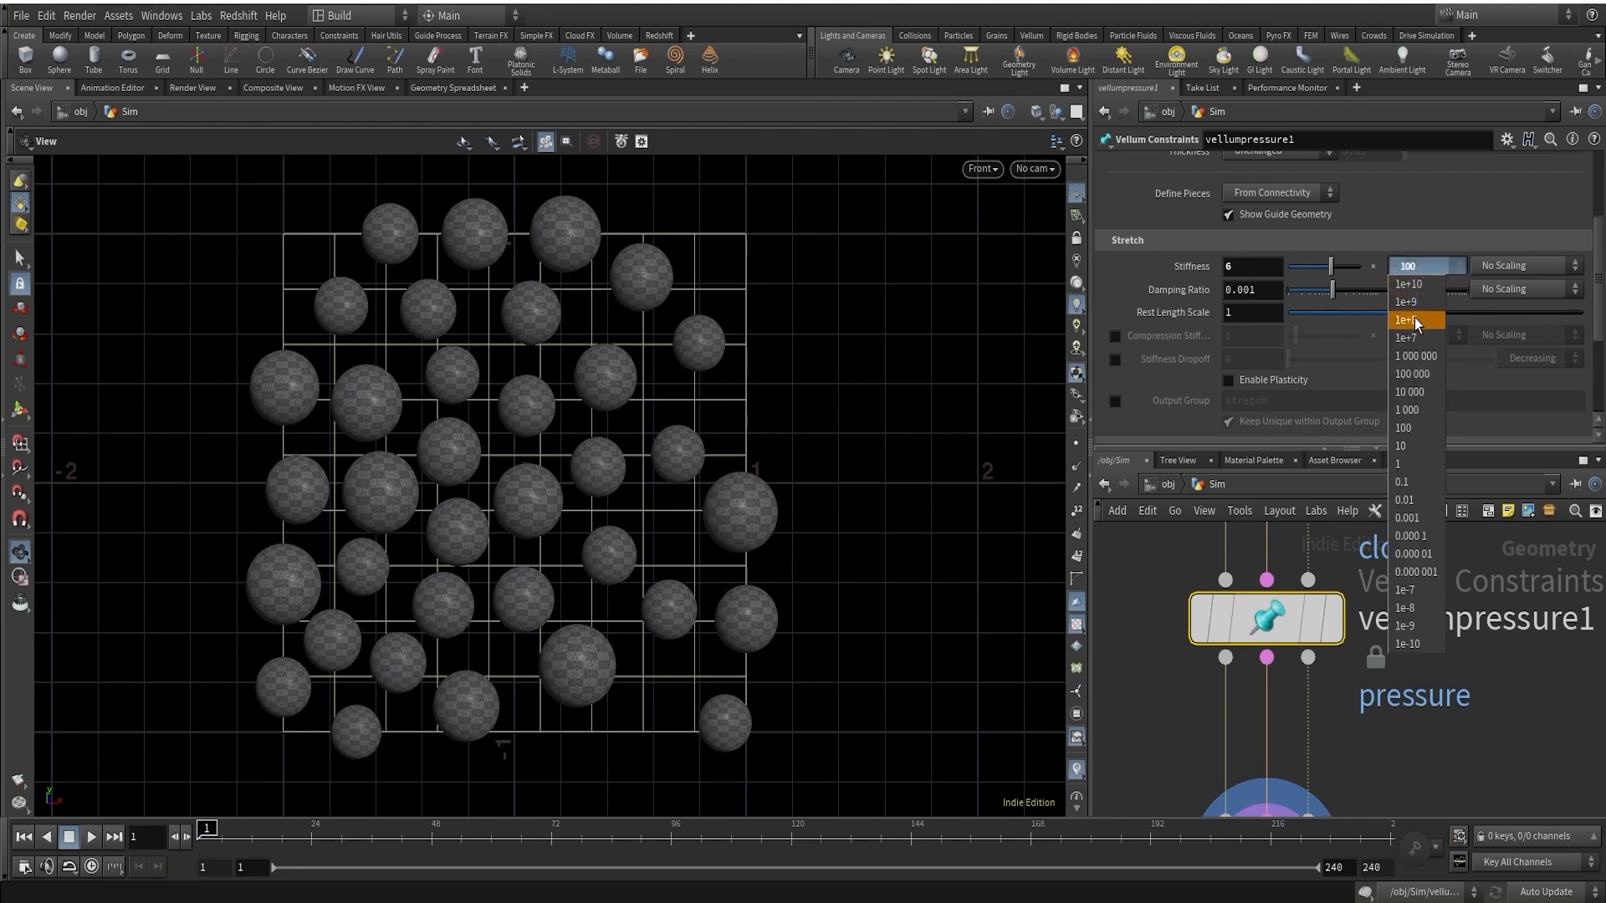
pyautogui.click(1419, 319)
pyautogui.click(1413, 266)
pyautogui.click(1417, 304)
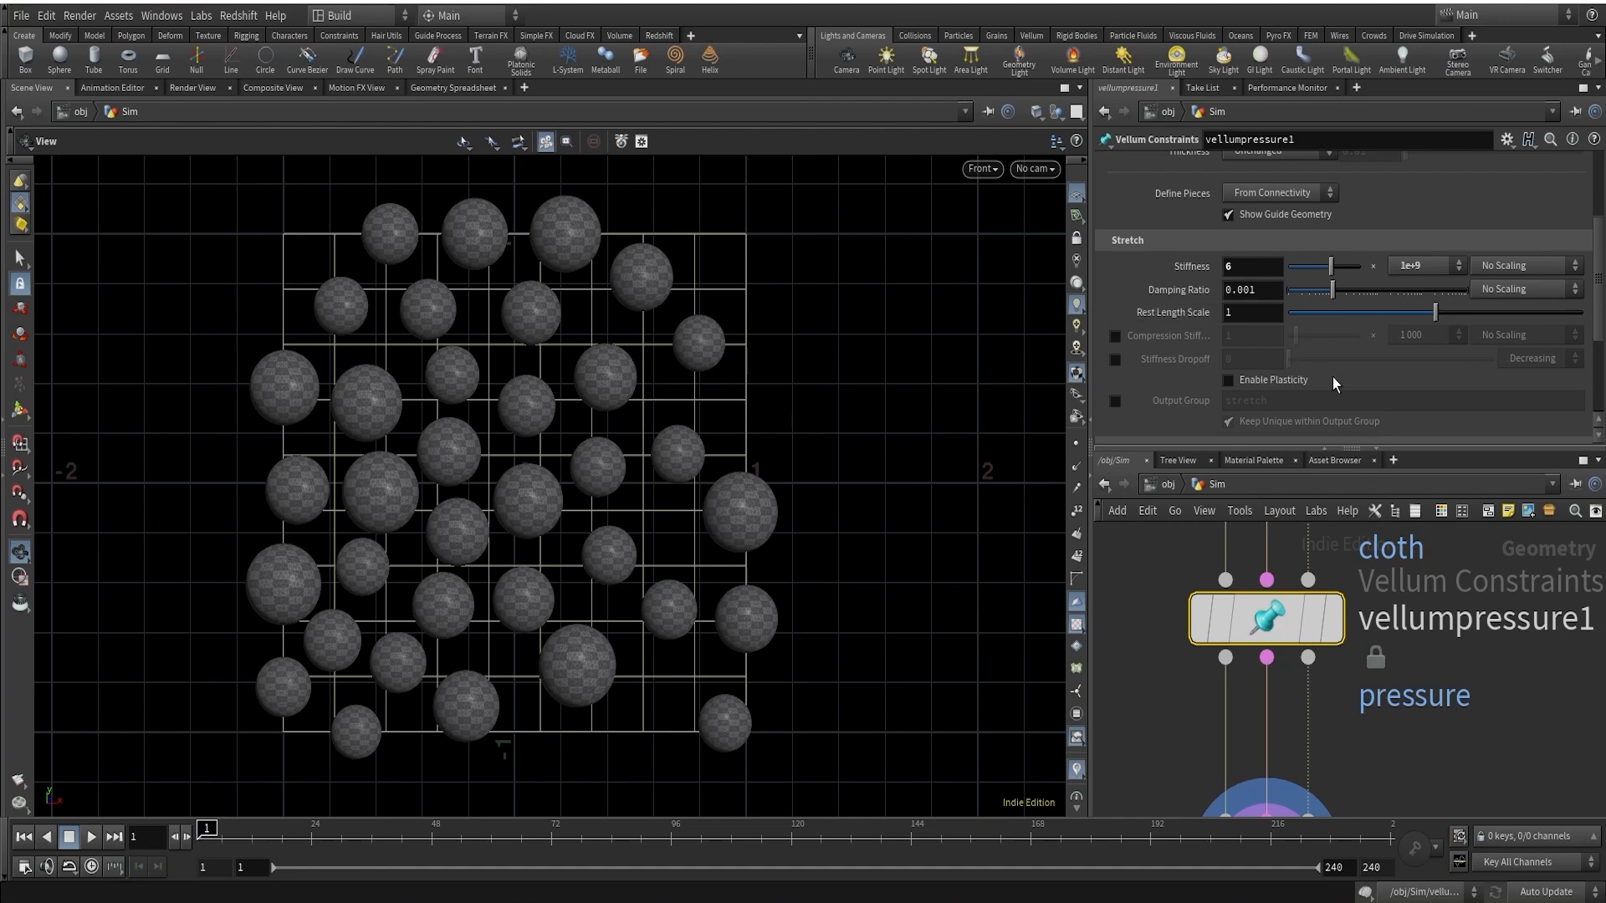
# Set the pressure constraint's Rest Length Scale to 5
pyautogui.moveTo(1186, 318)
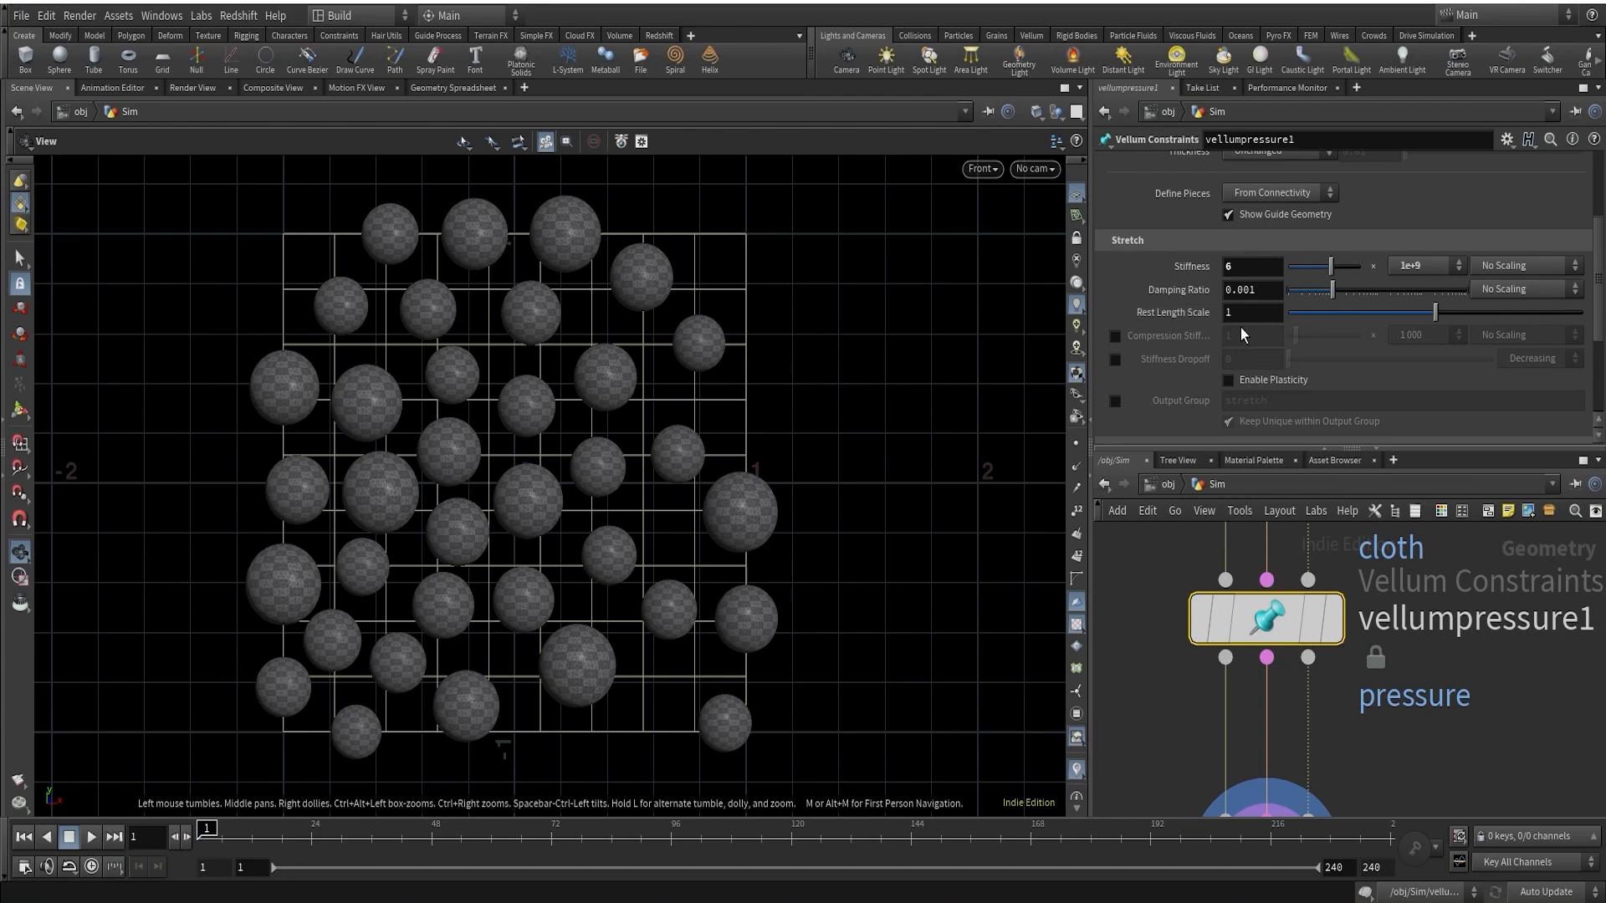
pyautogui.scroll(5, 705, 345)
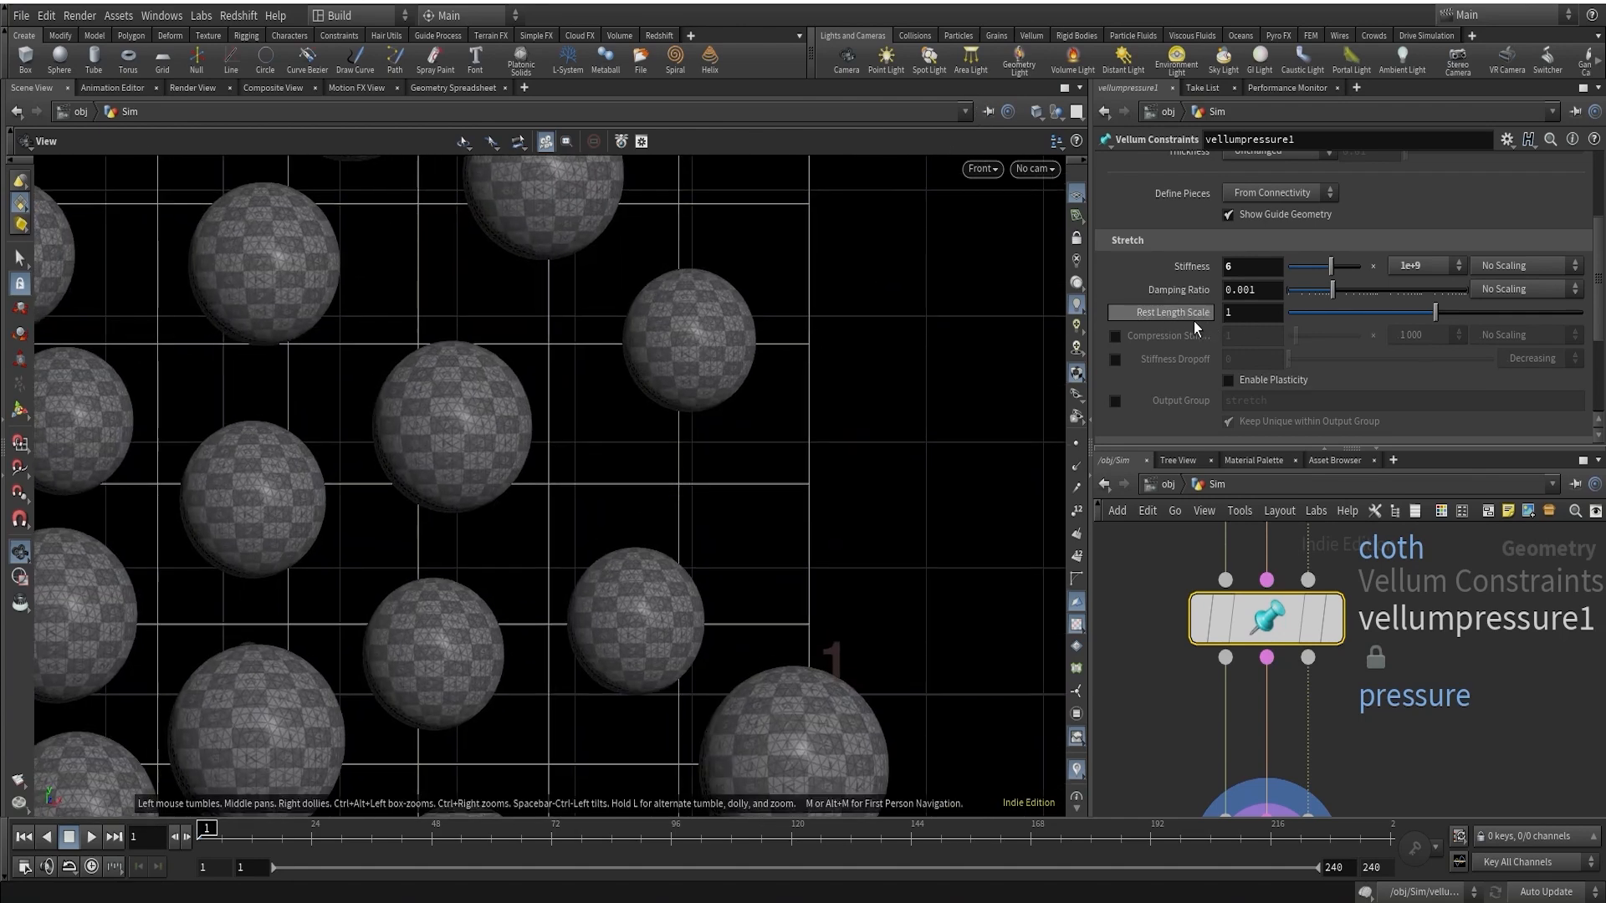
pyautogui.click(1230, 312)
pyautogui.write('5')
pyautogui.click(1587, 752)
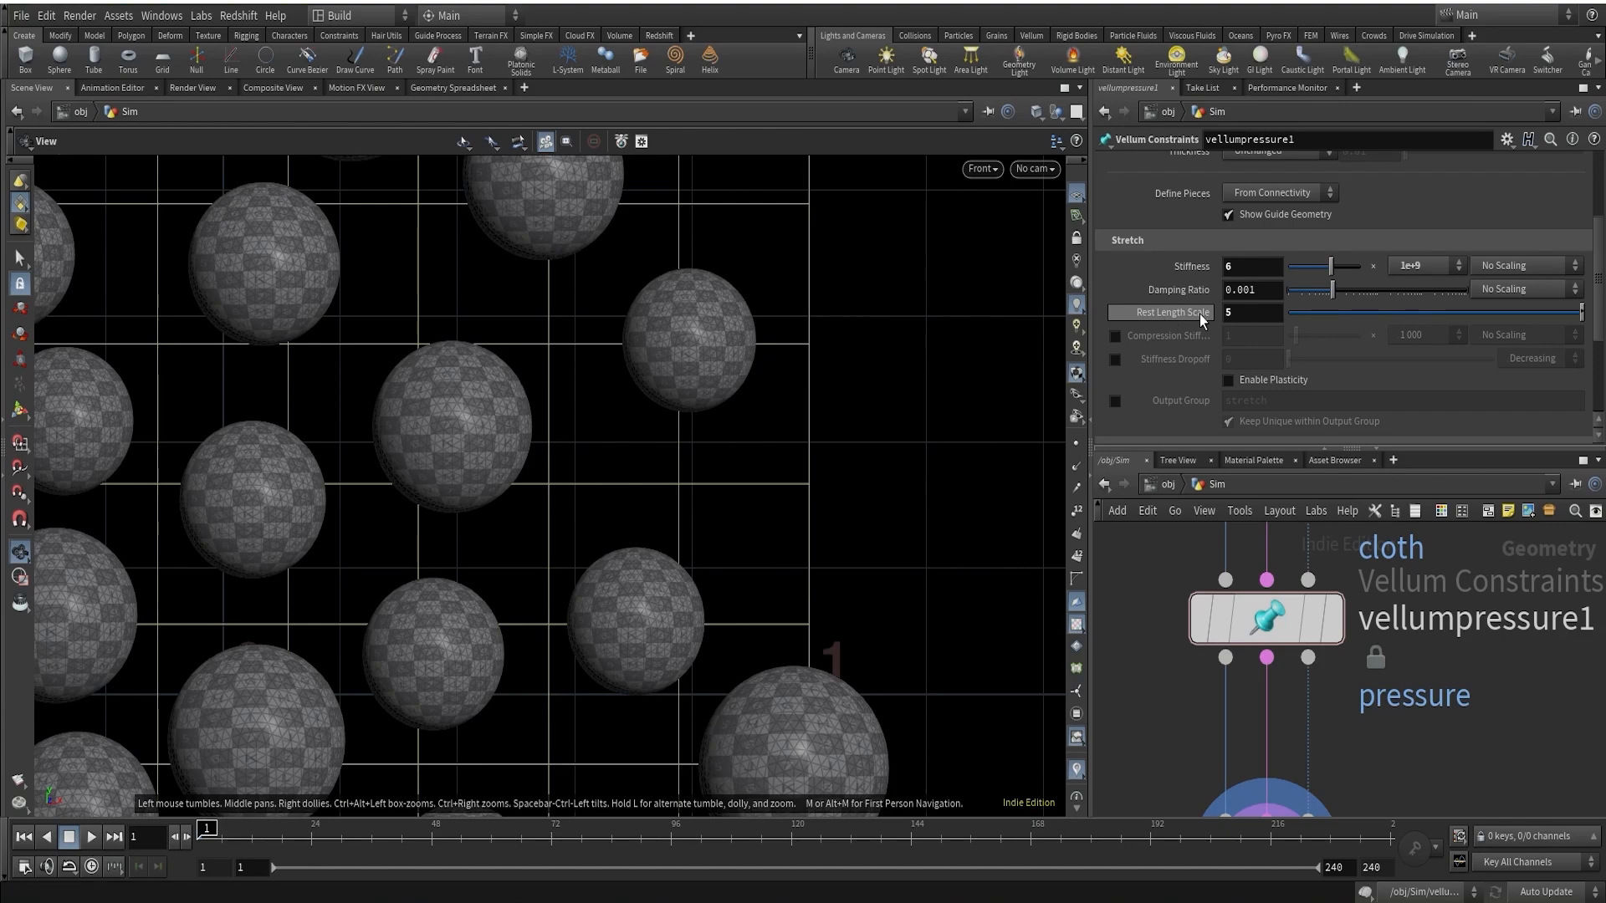
# Play the simulation and scrub through its first frames to examine how the balloons inflate and fall, returning to frame 1
pyautogui.scroll(-3, 1526, 739)
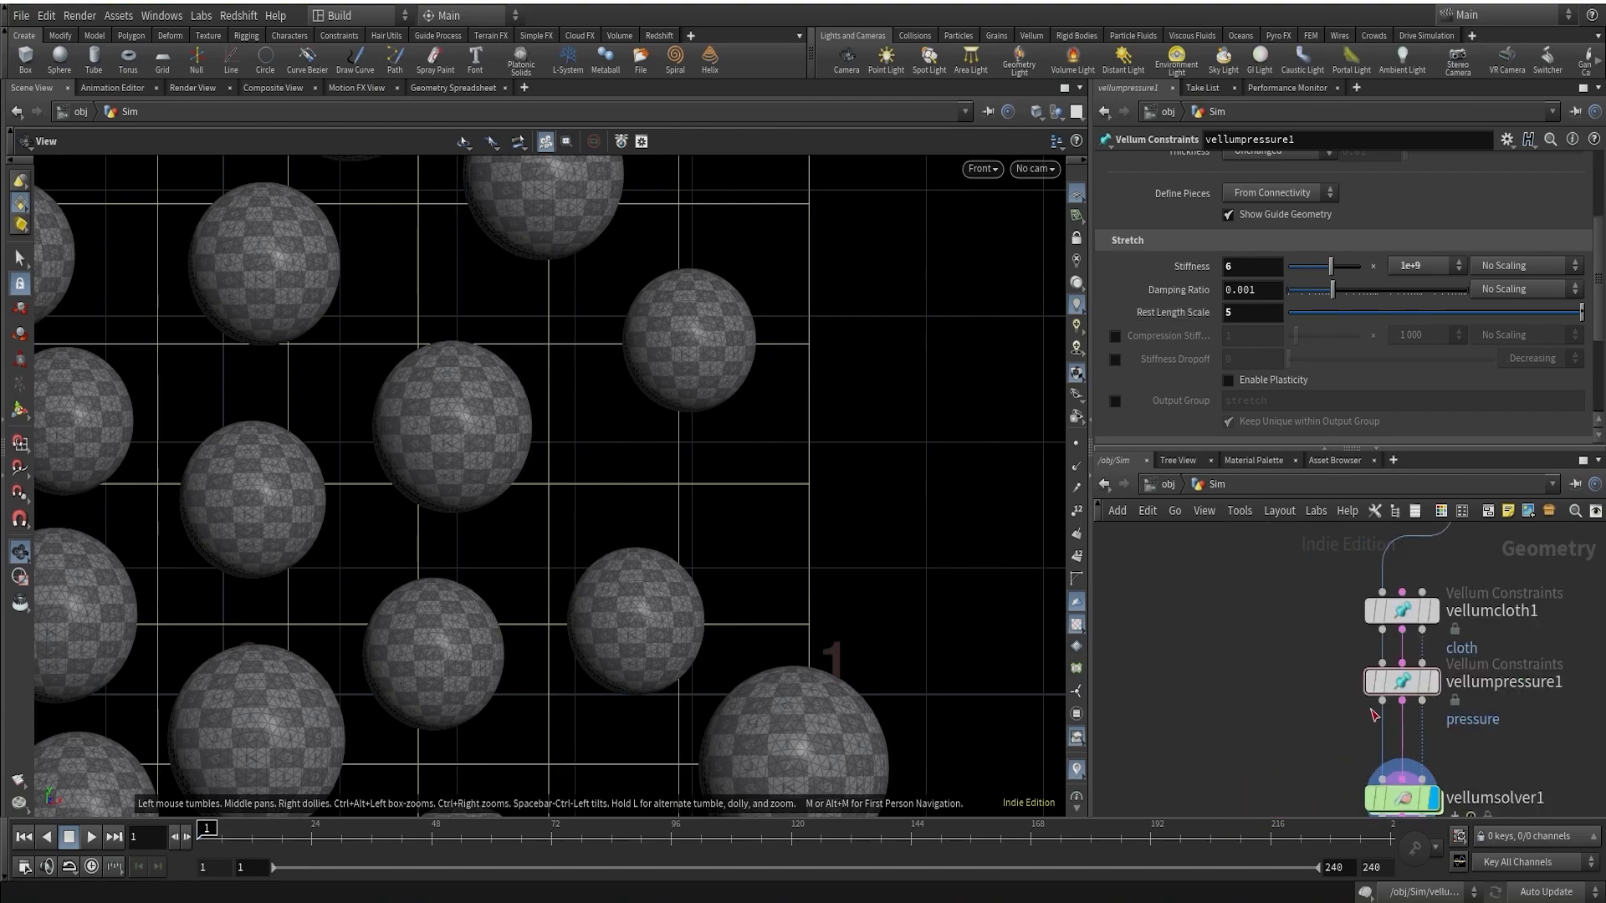
pyautogui.scroll(-5, 618, 505)
pyautogui.moveTo(651, 503); pyautogui.dragTo(626, 454, button='middle')
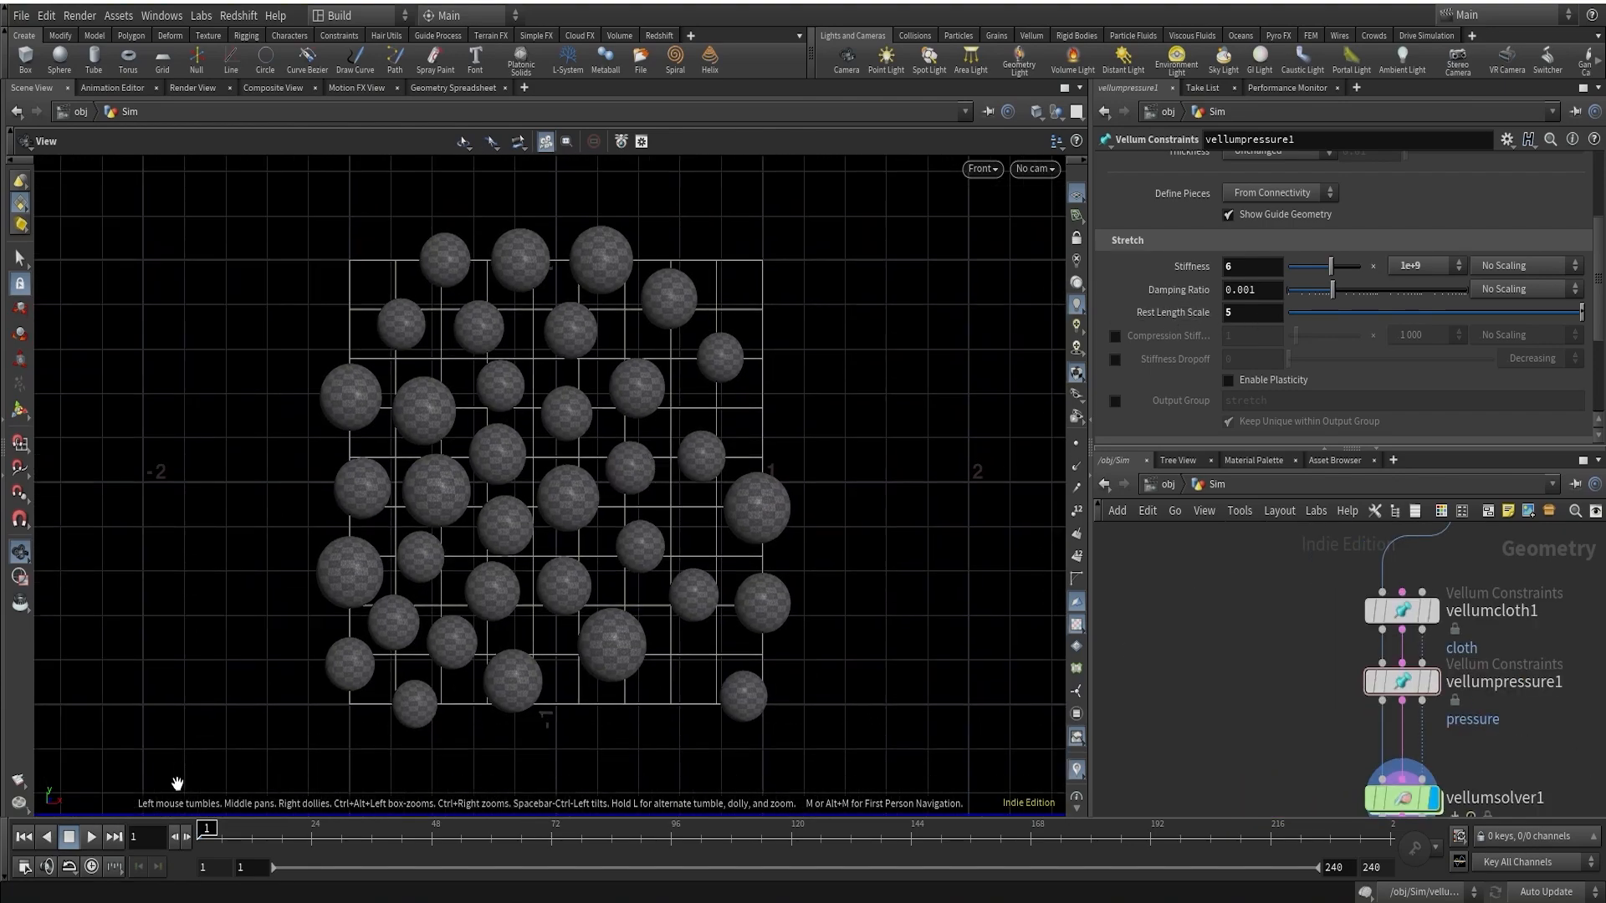
pyautogui.moveTo(639, 642); pyautogui.dragTo(642, 592, button='middle')
pyautogui.click(92, 839)
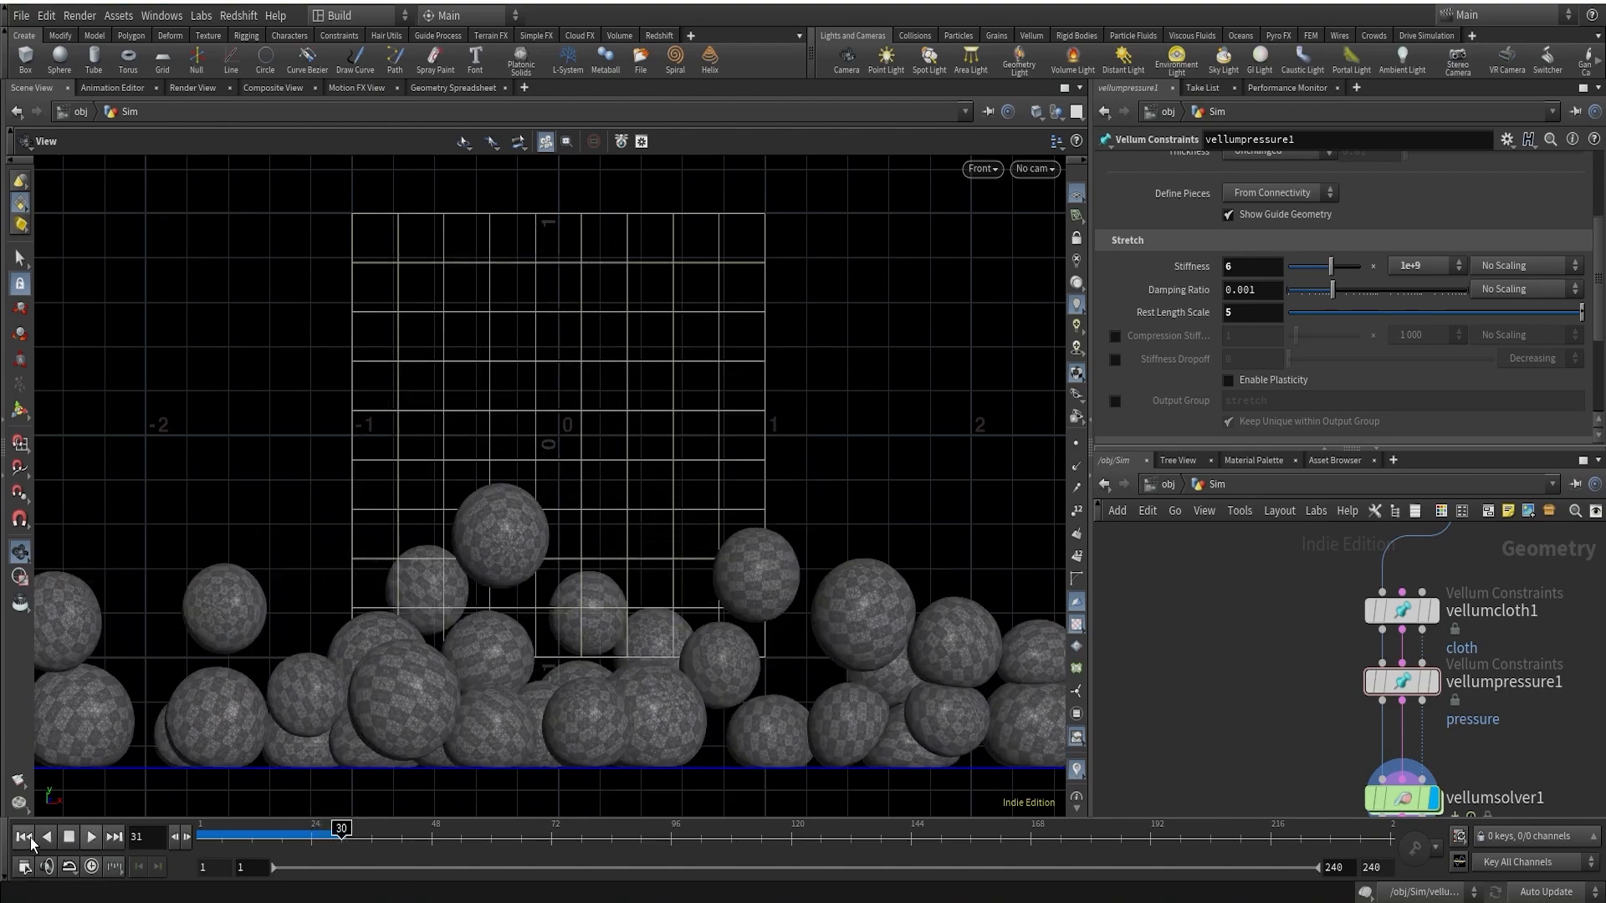
pyautogui.click(247, 832)
pyautogui.moveTo(266, 831); pyautogui.dragTo(226, 825)
pyautogui.moveTo(516, 573); pyautogui.dragTo(530, 552, button='right')
pyautogui.moveTo(574, 520); pyautogui.dragTo(548, 567, button='middle')
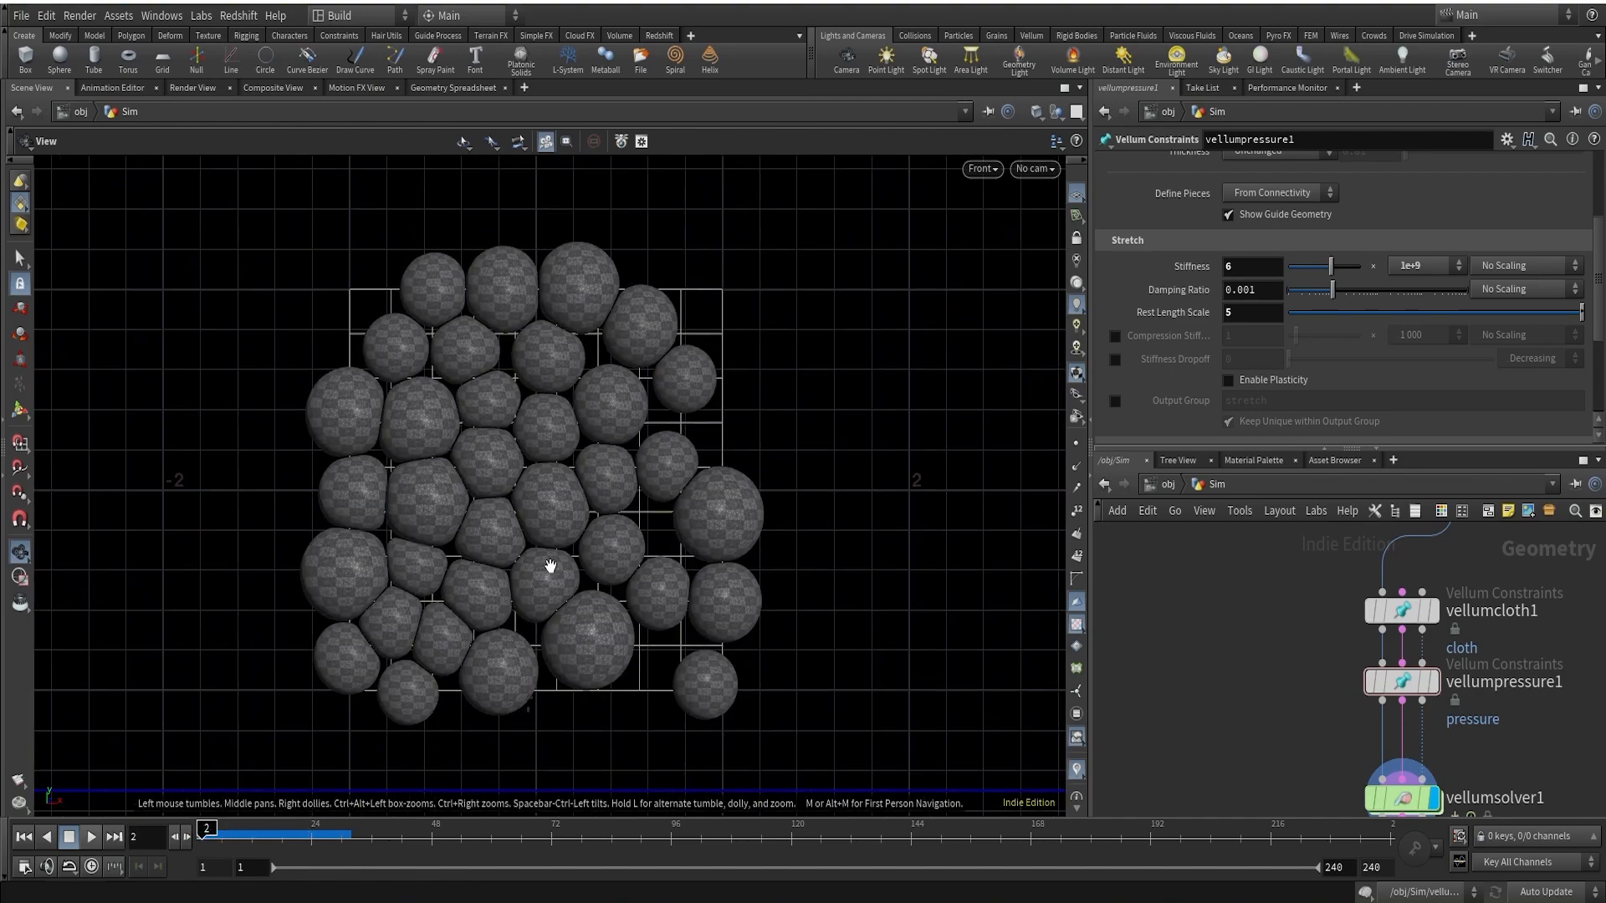
pyautogui.moveTo(549, 566); pyautogui.dragTo(584, 513, button='right')
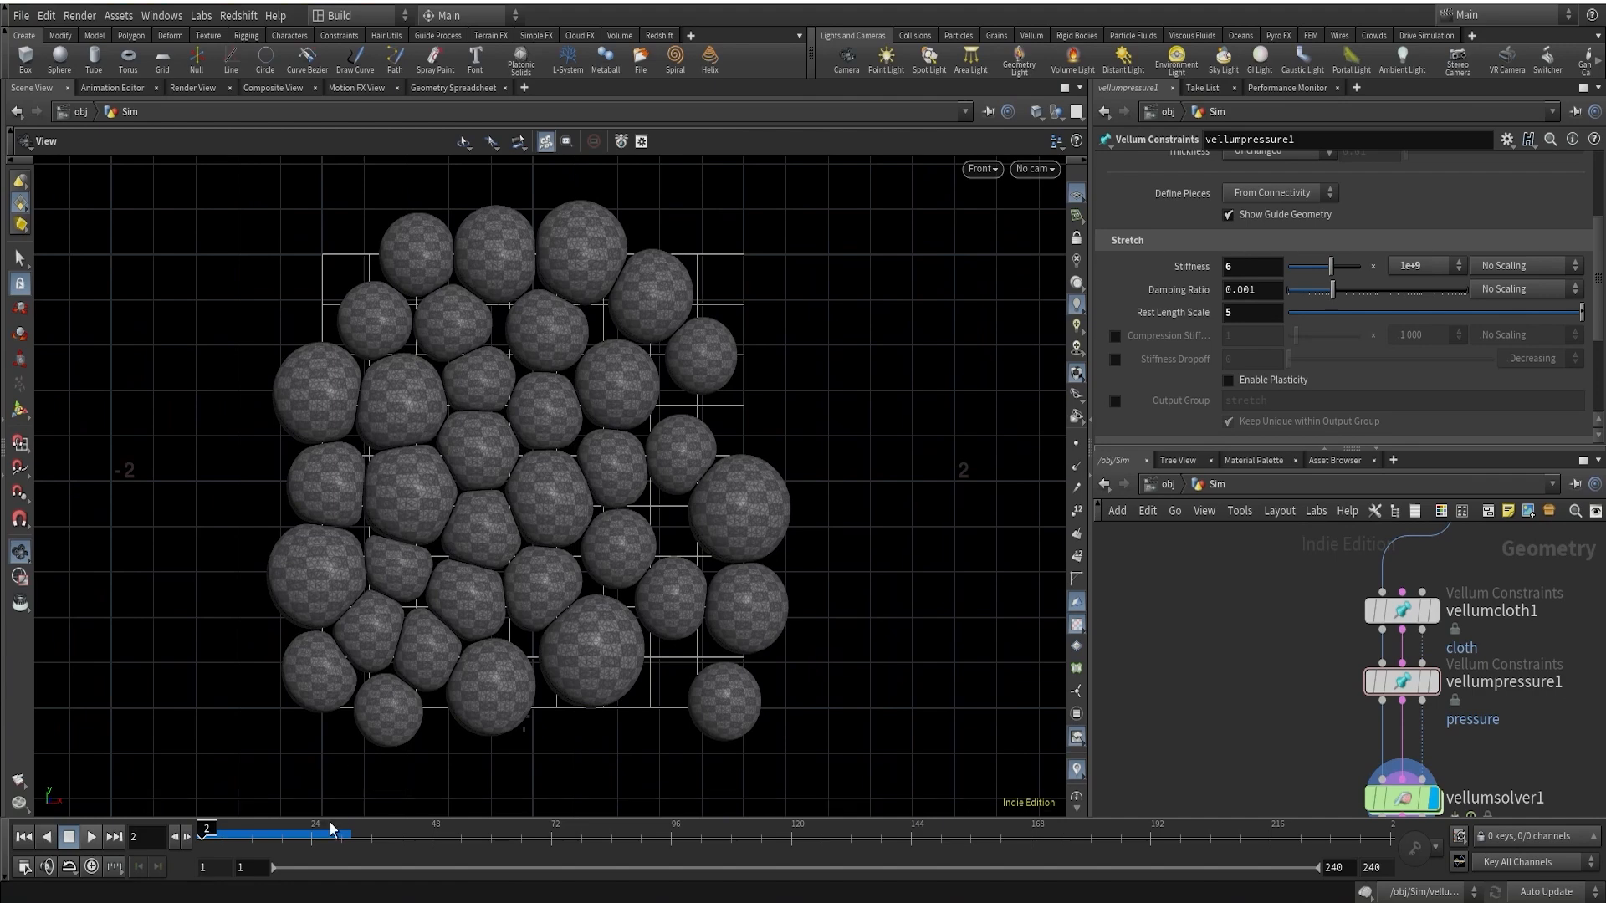
pyautogui.moveTo(217, 832); pyautogui.dragTo(172, 836)
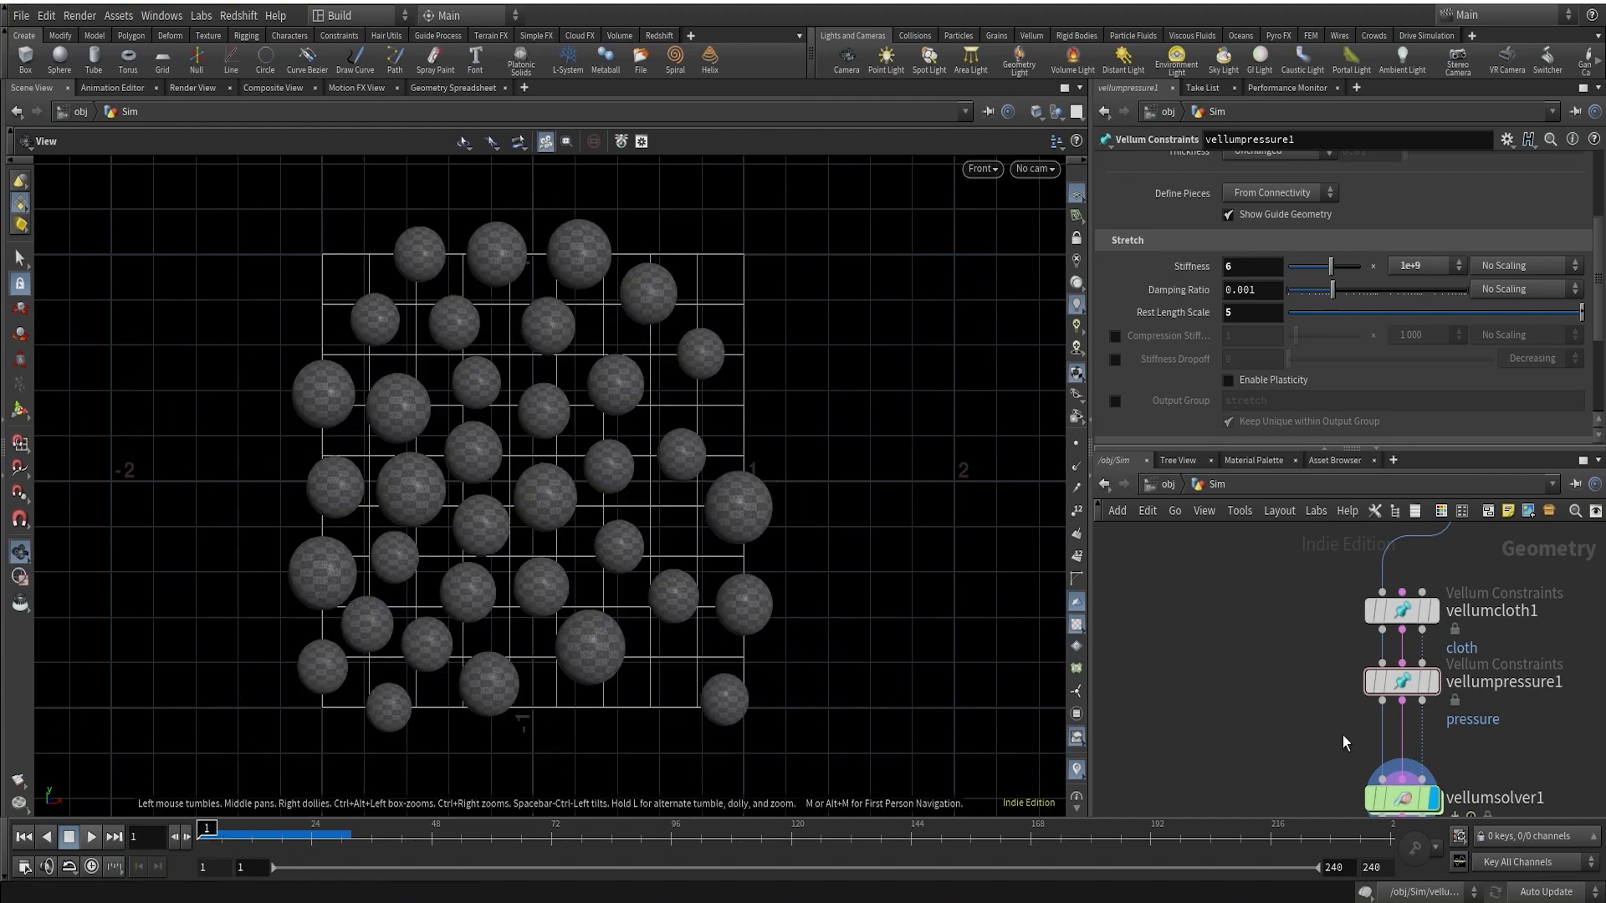
# Set the vertical Gravity of the vellumsolver1 node to 0
pyautogui.moveTo(1531, 759); pyautogui.dragTo(1524, 700, button='middle')
pyautogui.scroll(3, 1454, 740)
pyautogui.click(1393, 743)
pyautogui.scroll(3, 1237, 251)
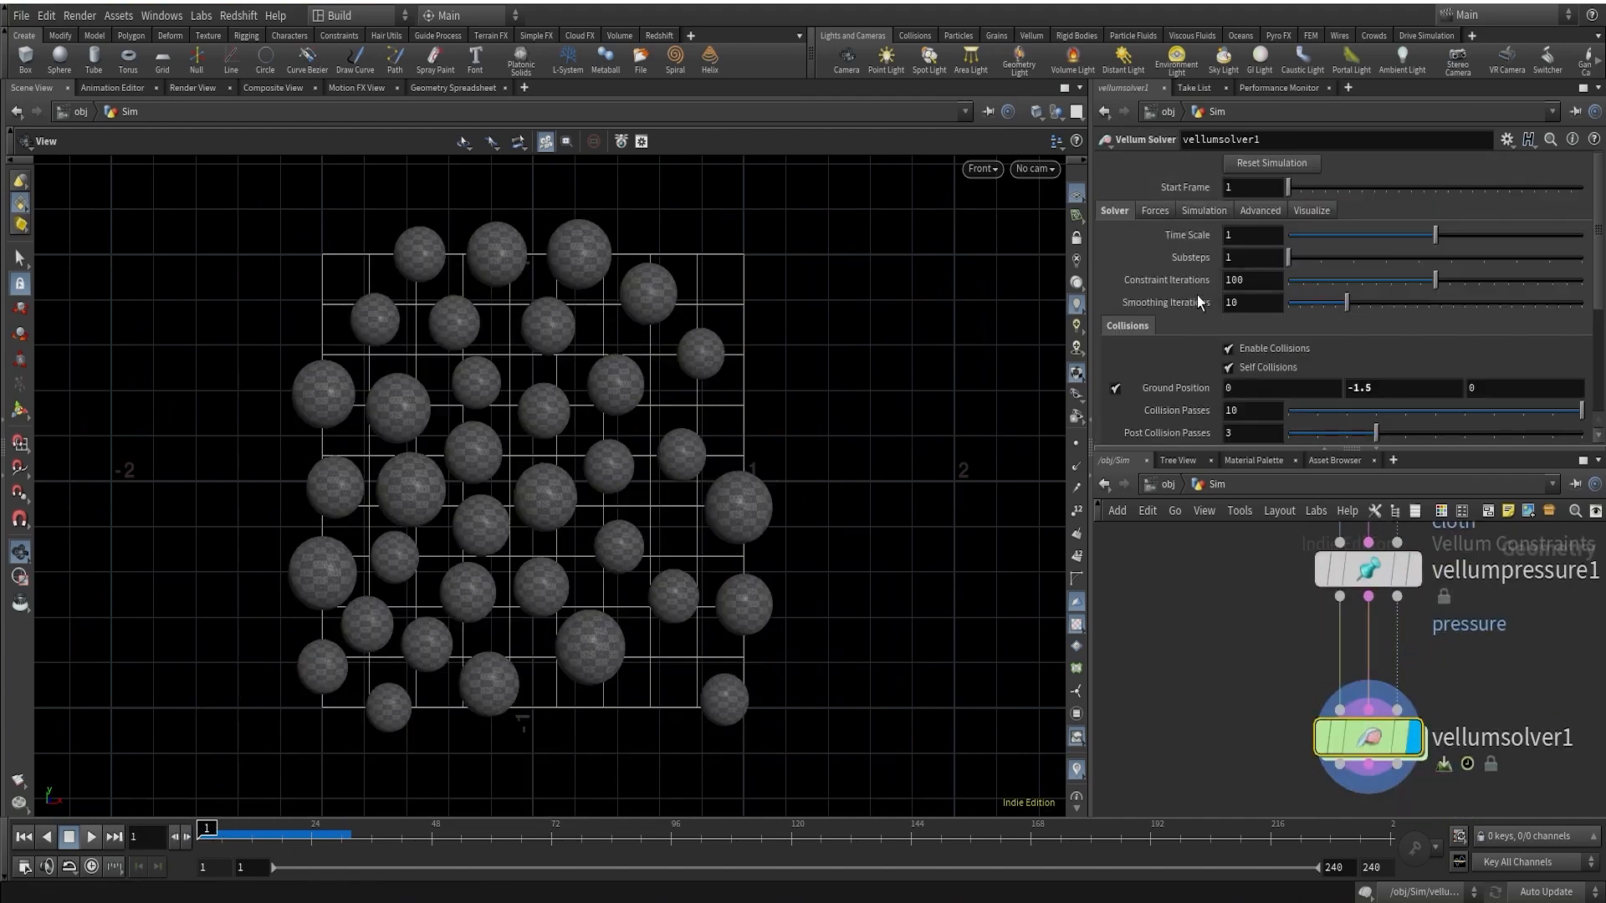
pyautogui.doubleClick(1400, 236)
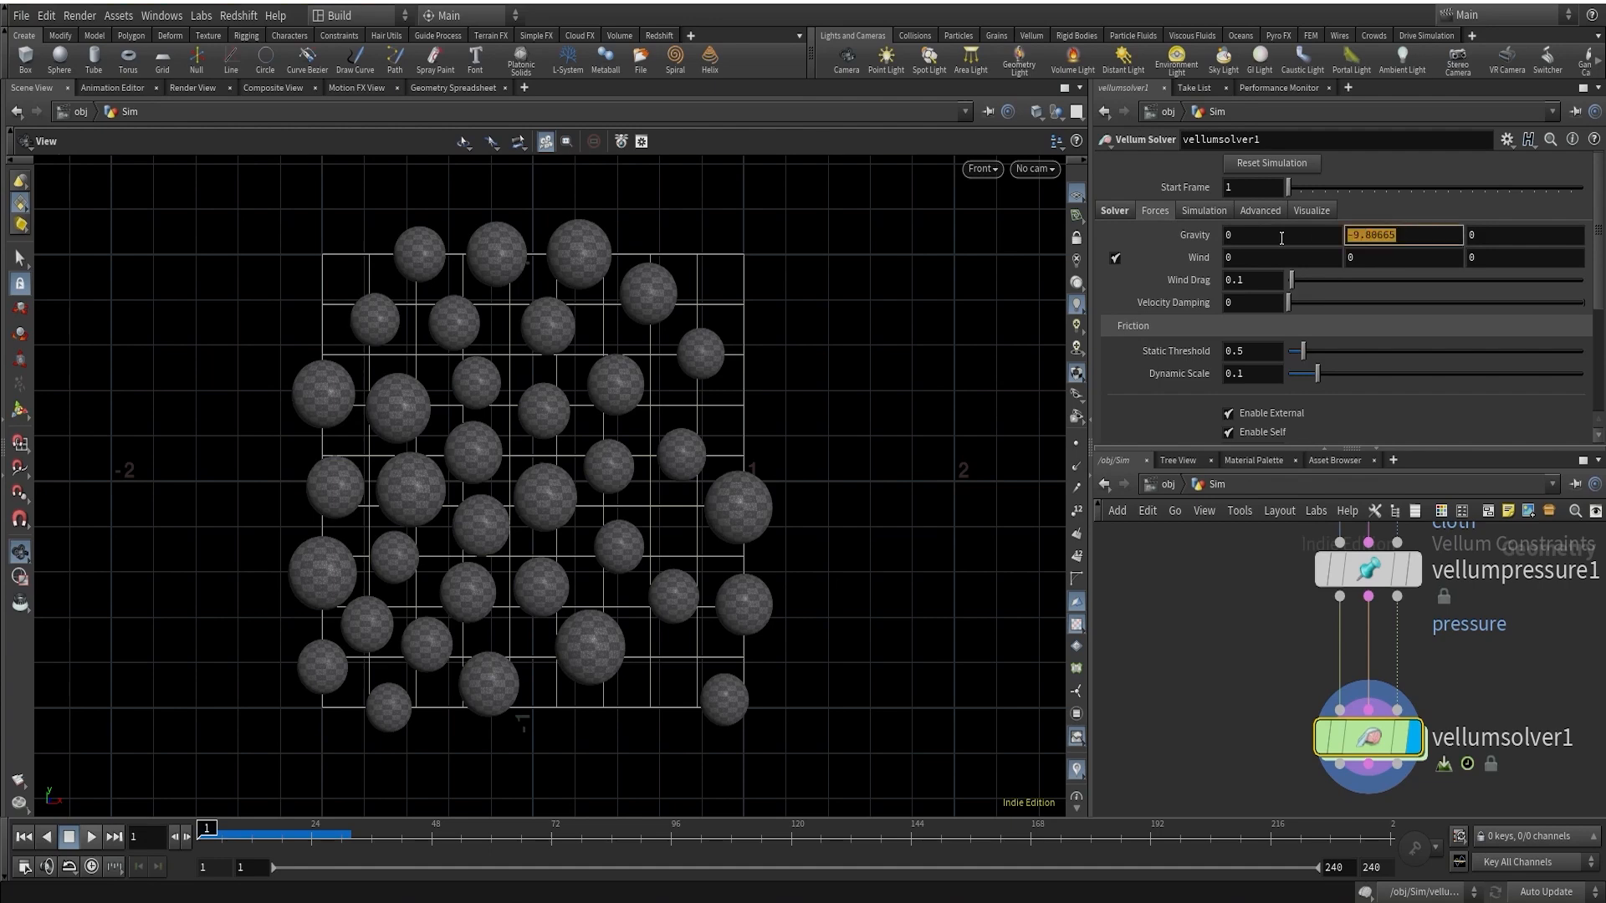
pyautogui.write('0')
pyautogui.press('Return')
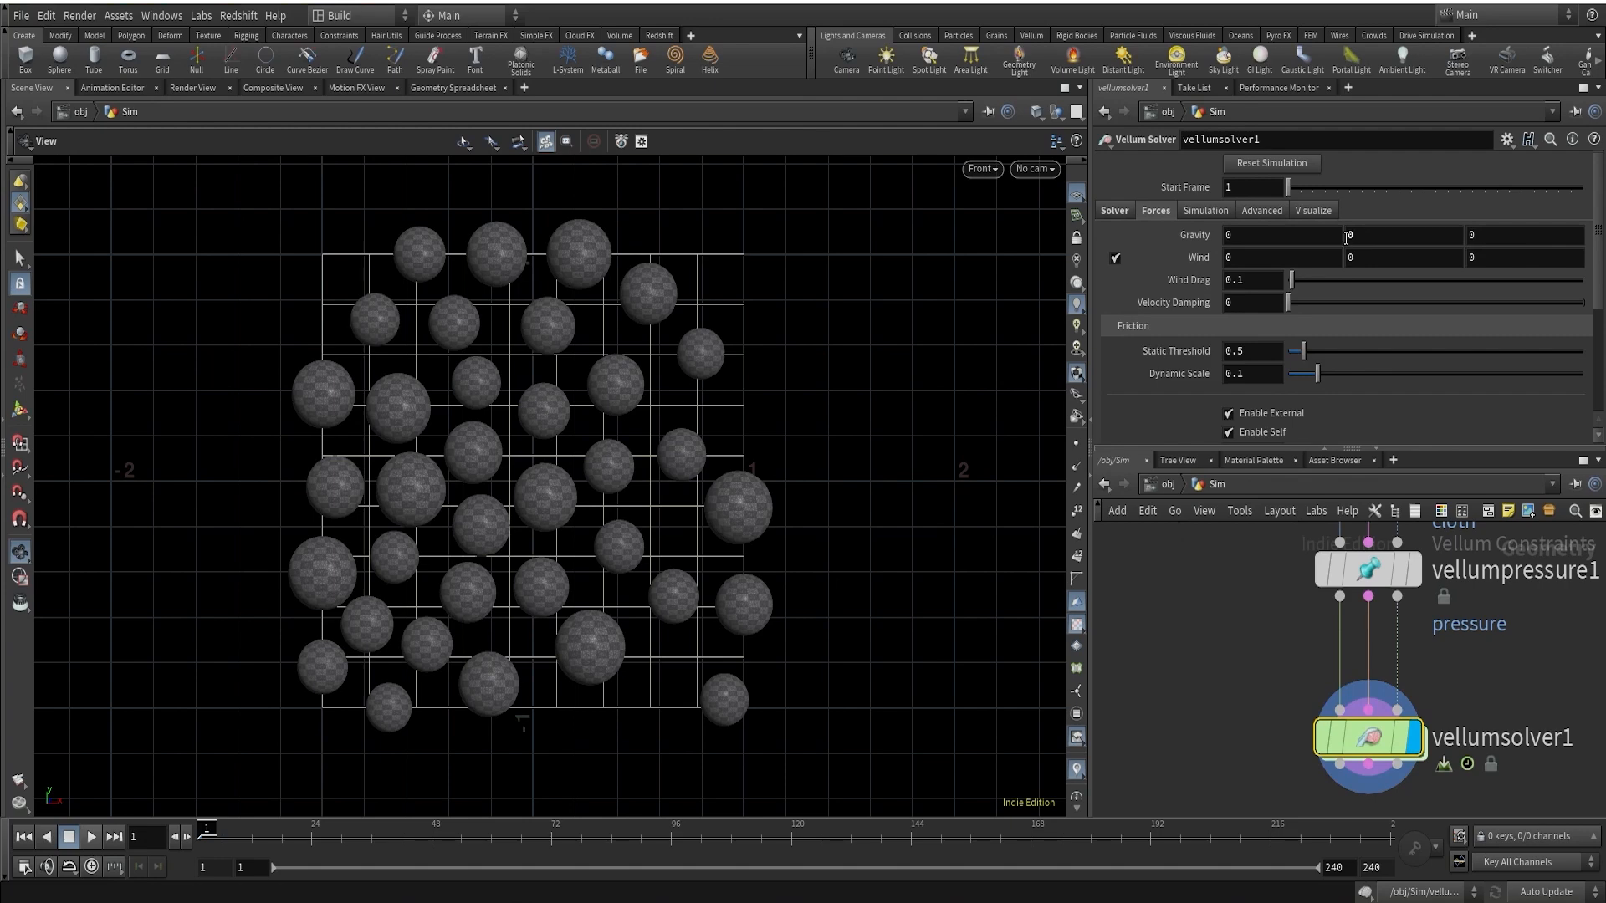
# Disable the Ground Position collision plane in the Vellum solver
pyautogui.click(1112, 211)
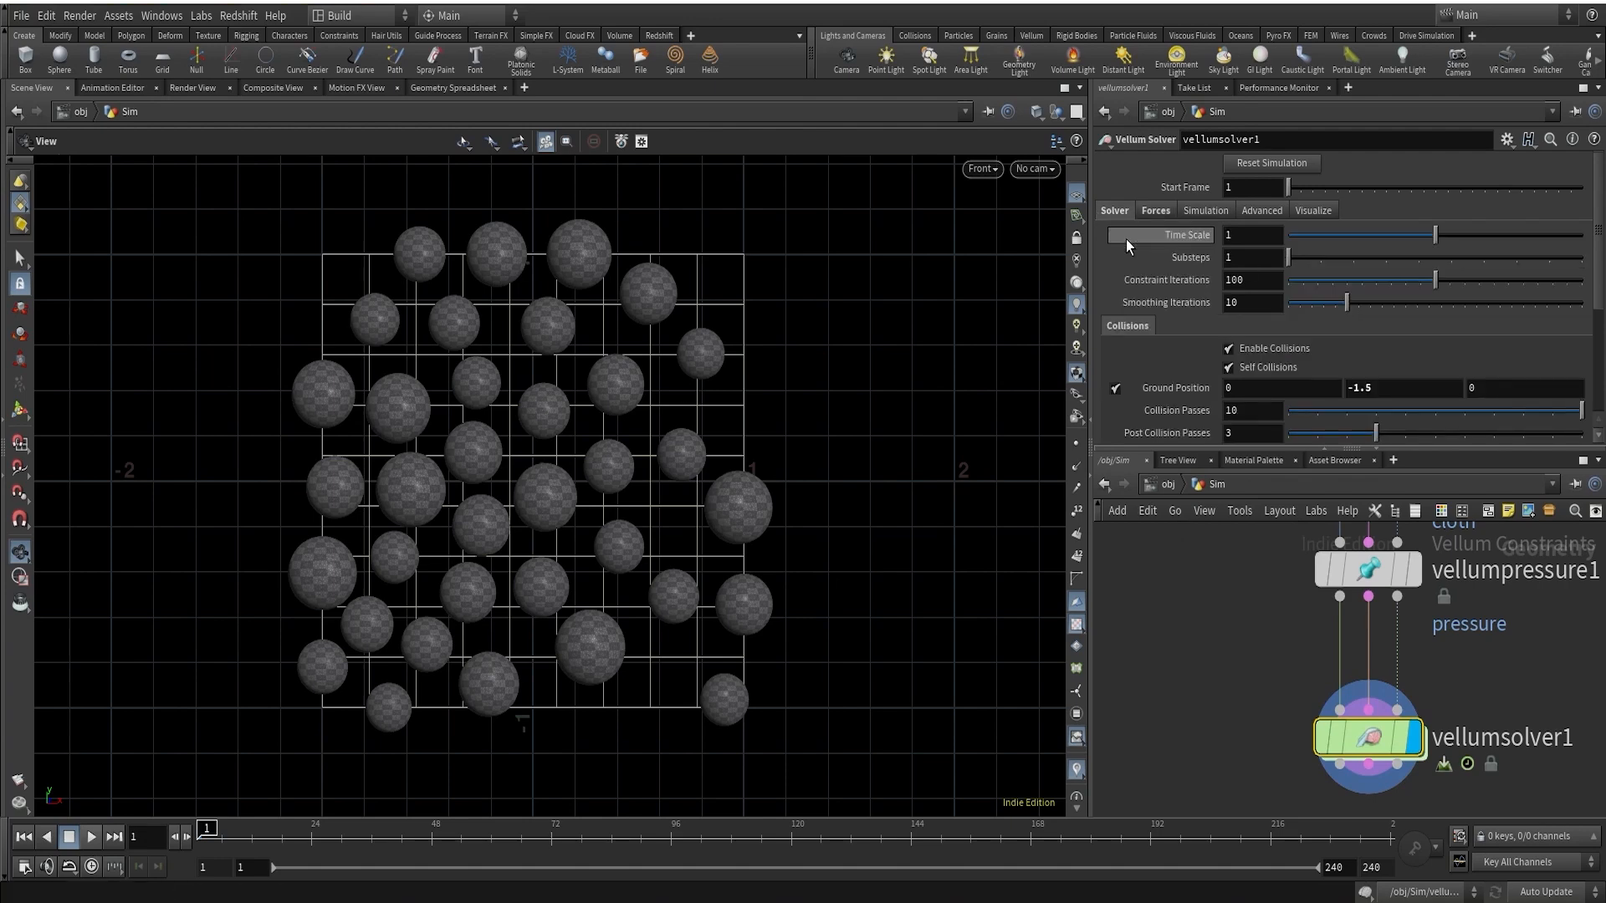
pyautogui.scroll(-5, 1126, 239)
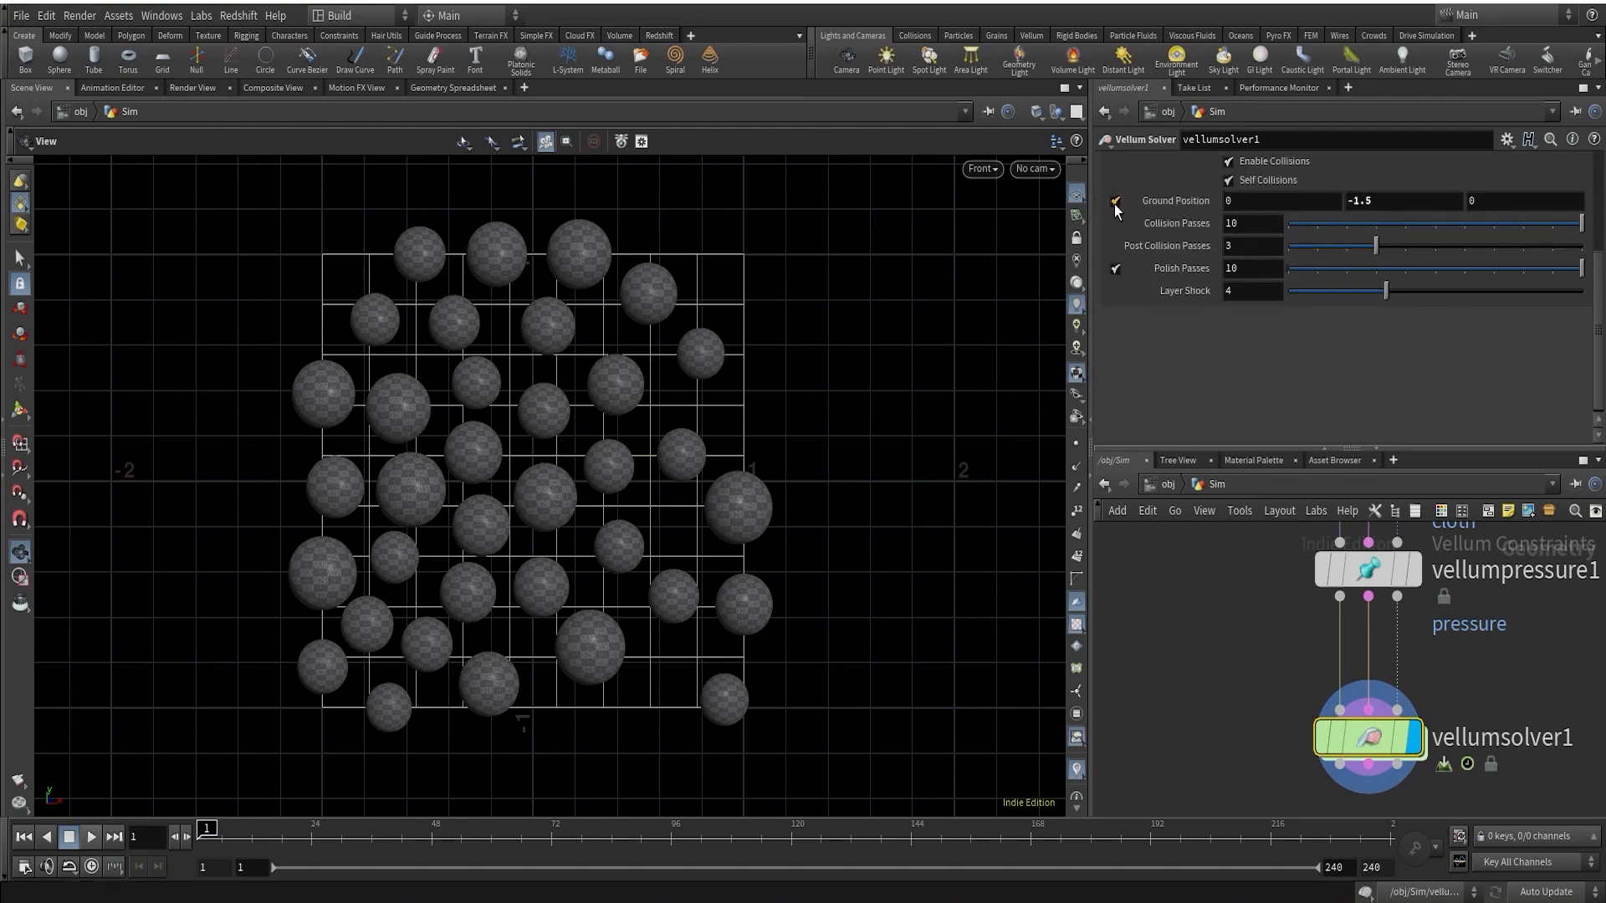
pyautogui.scroll(4, 1150, 285)
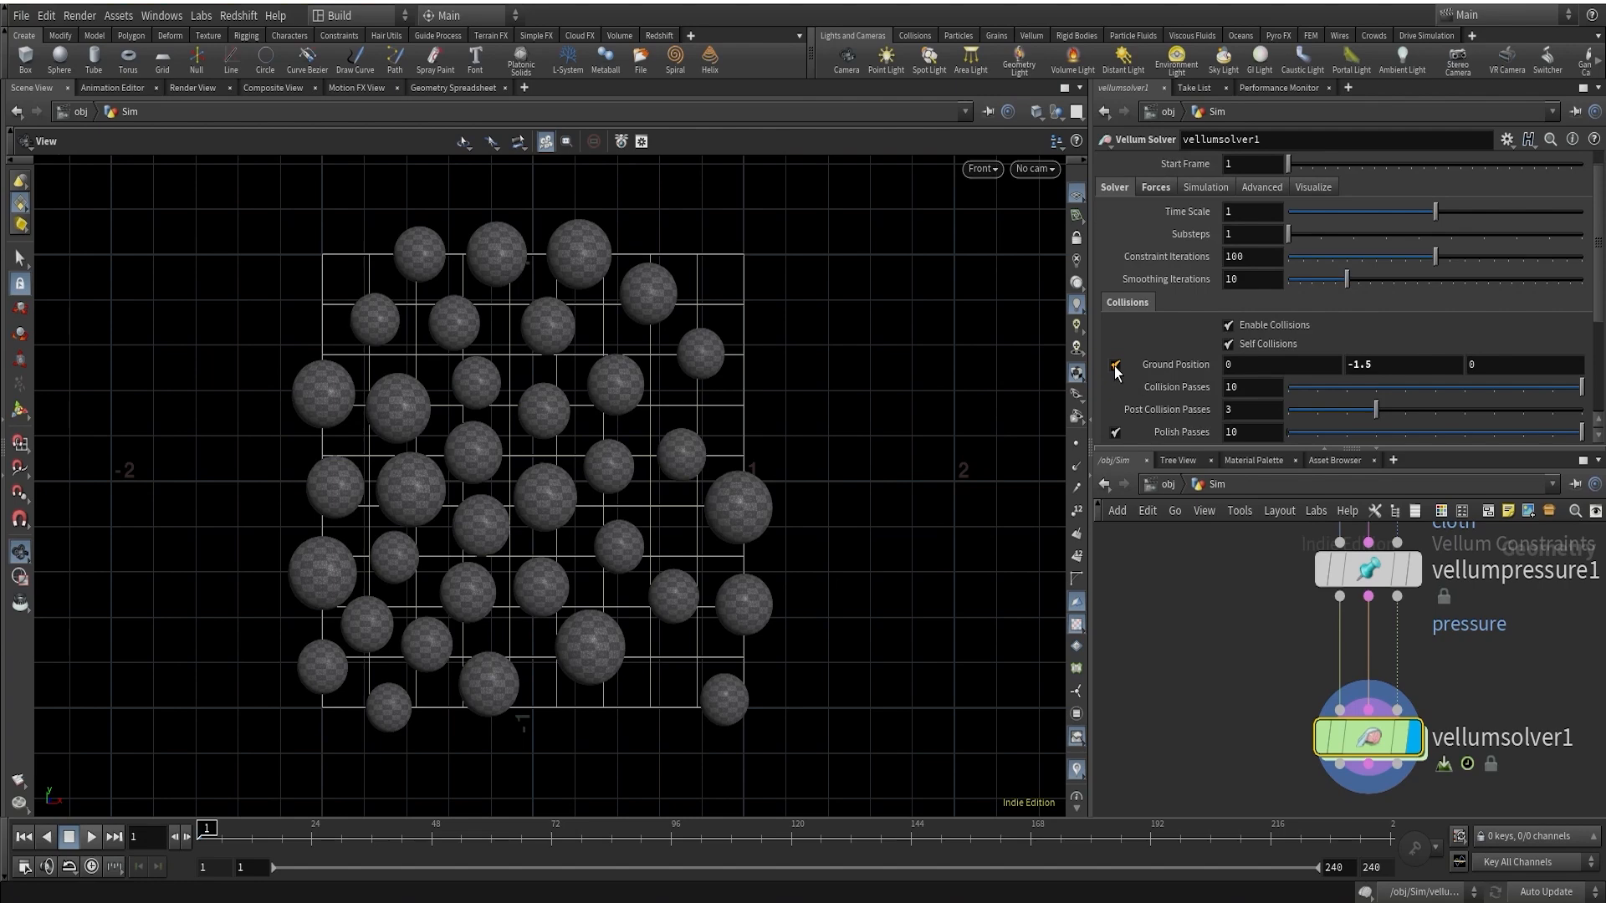
pyautogui.click(1115, 366)
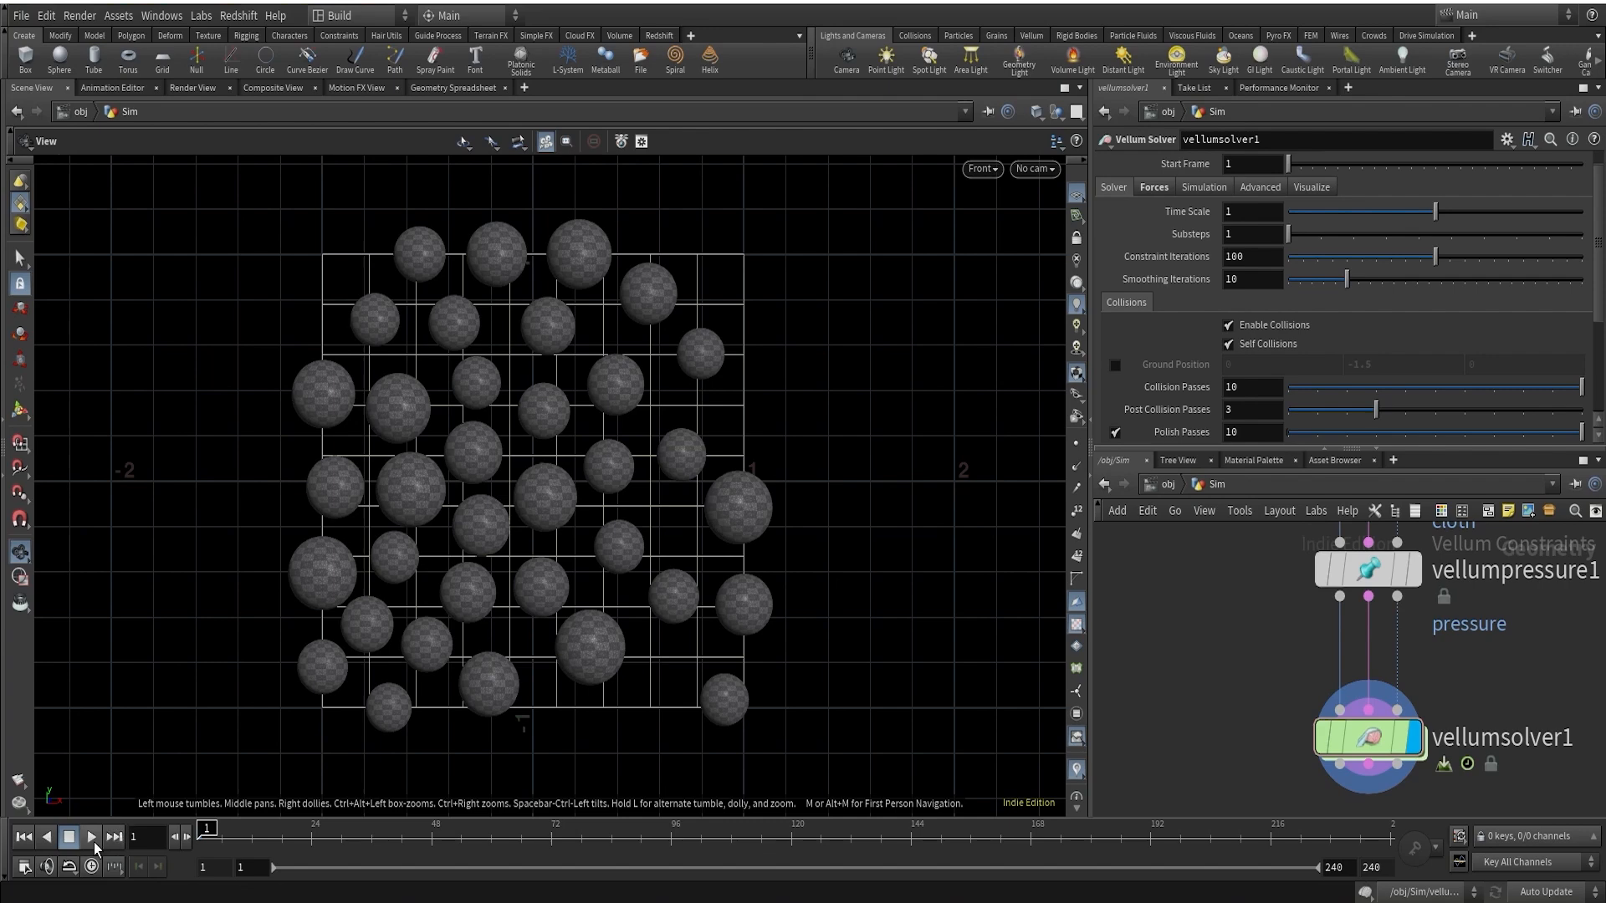
pyautogui.click(1171, 189)
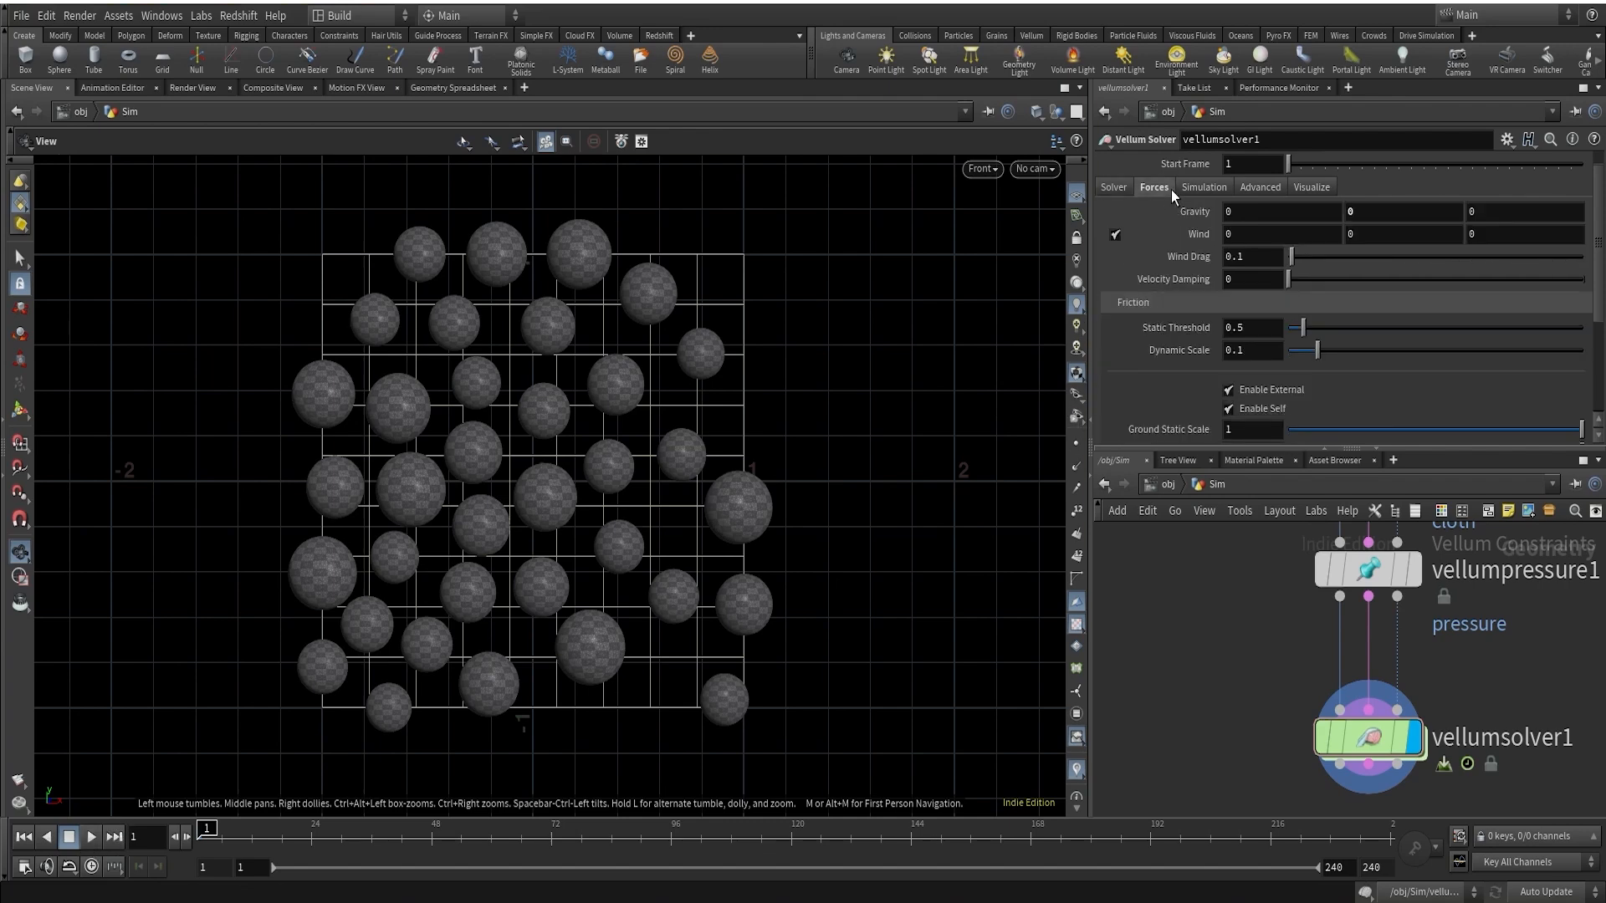
pyautogui.click(1118, 189)
pyautogui.doubleClick(1367, 738)
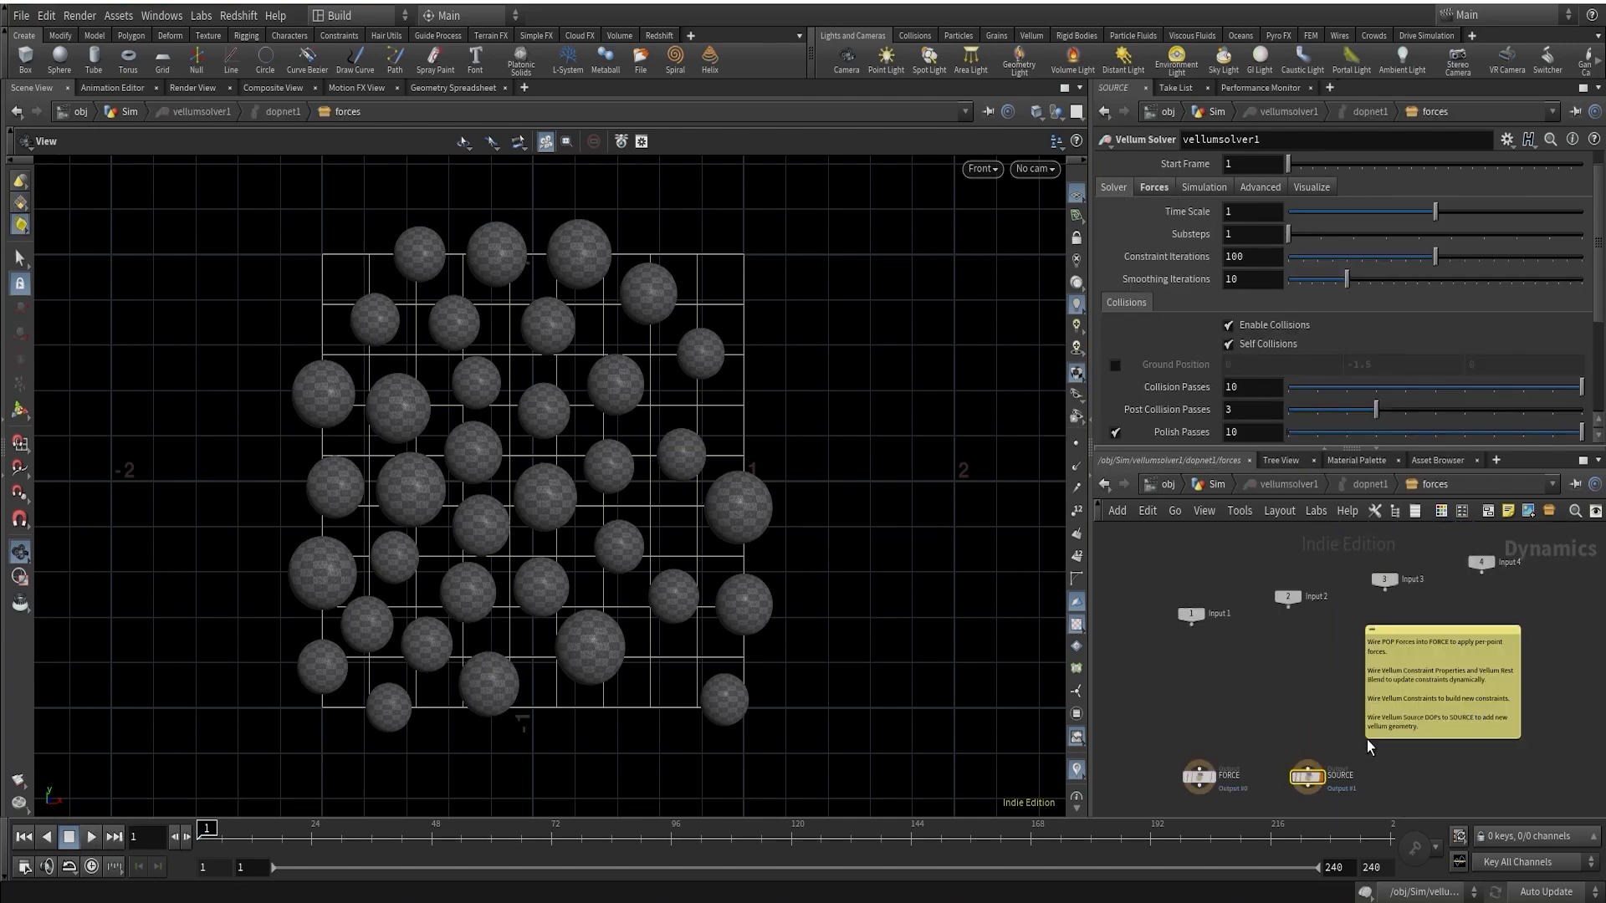
pyautogui.click(1212, 488)
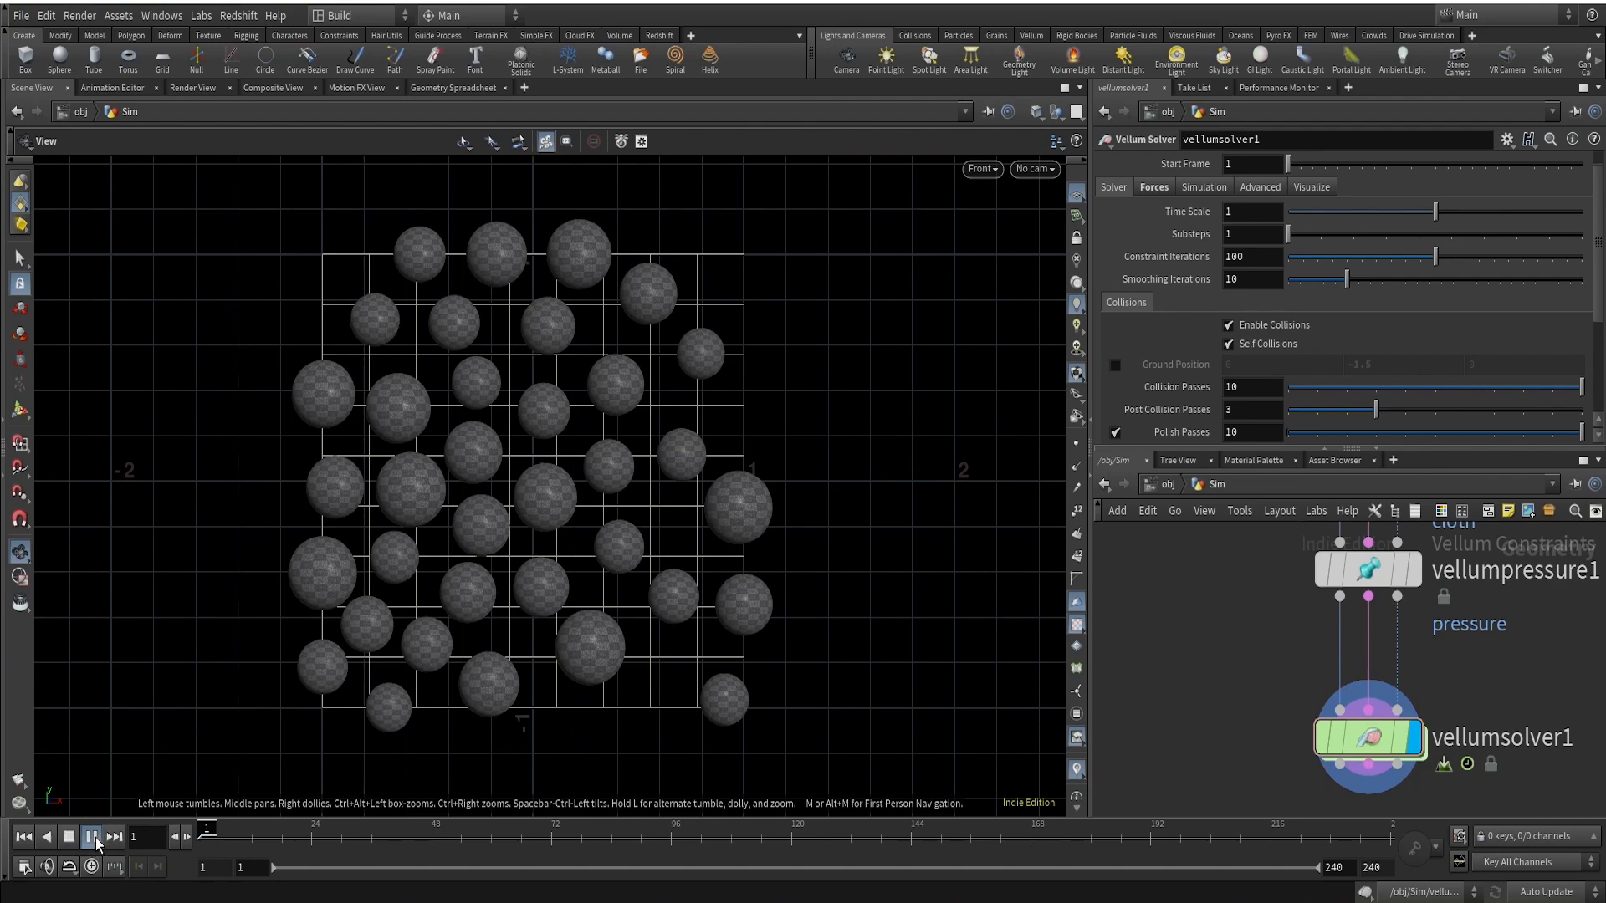
# Play the zero-gravity simulation, scrub its early frames and review the solver's force settings, returning to frame 1
pyautogui.click(95, 838)
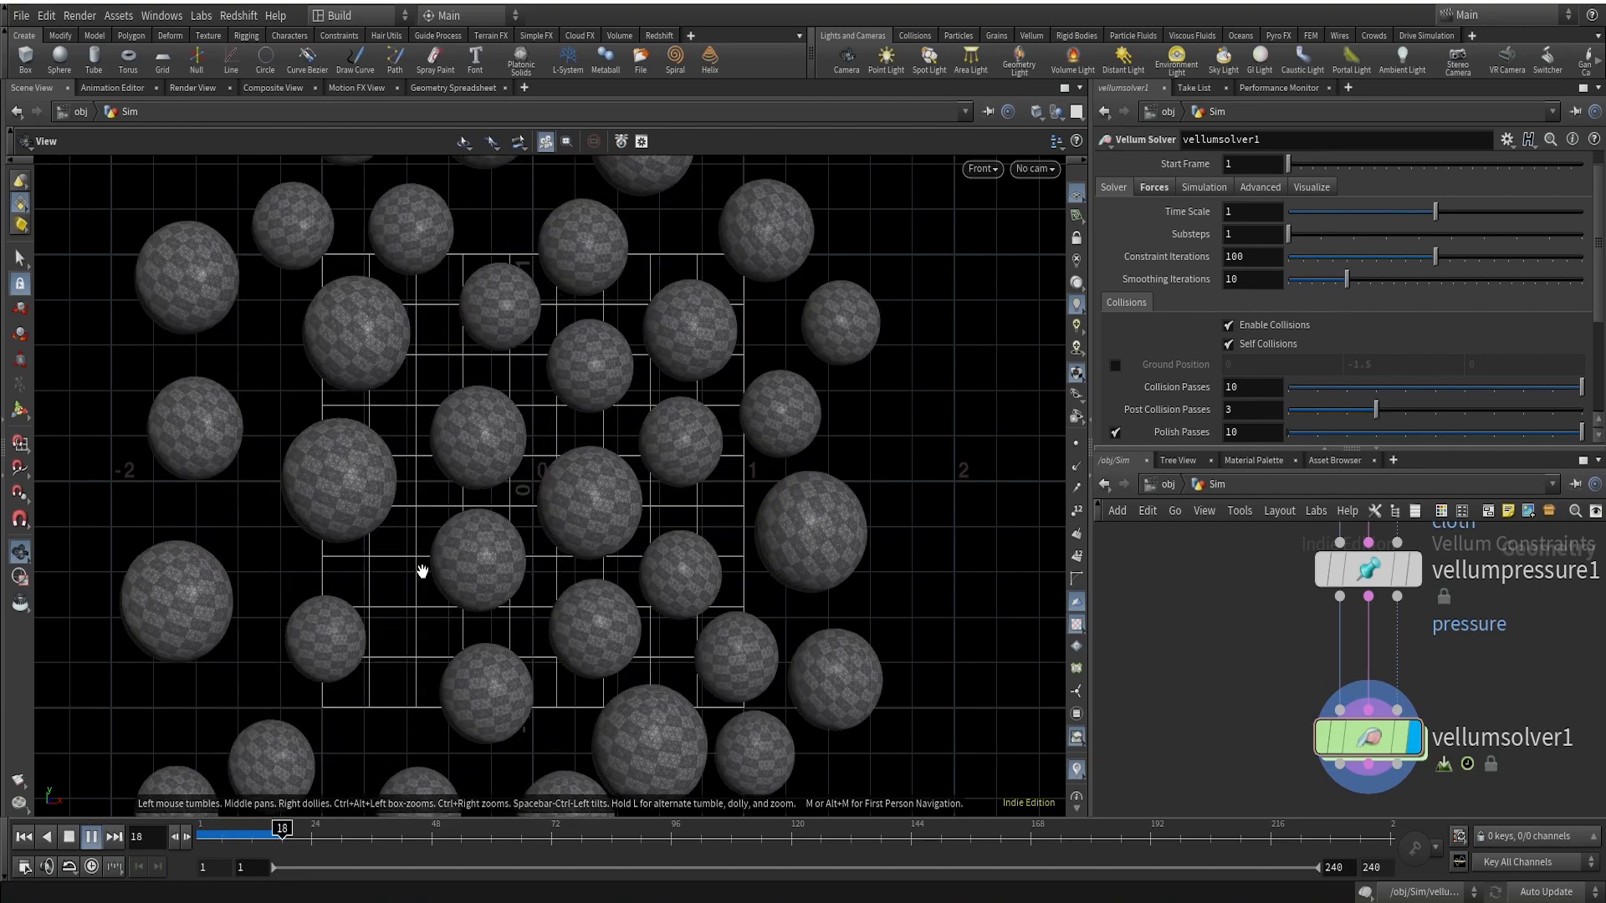
pyautogui.moveTo(243, 836); pyautogui.dragTo(212, 837)
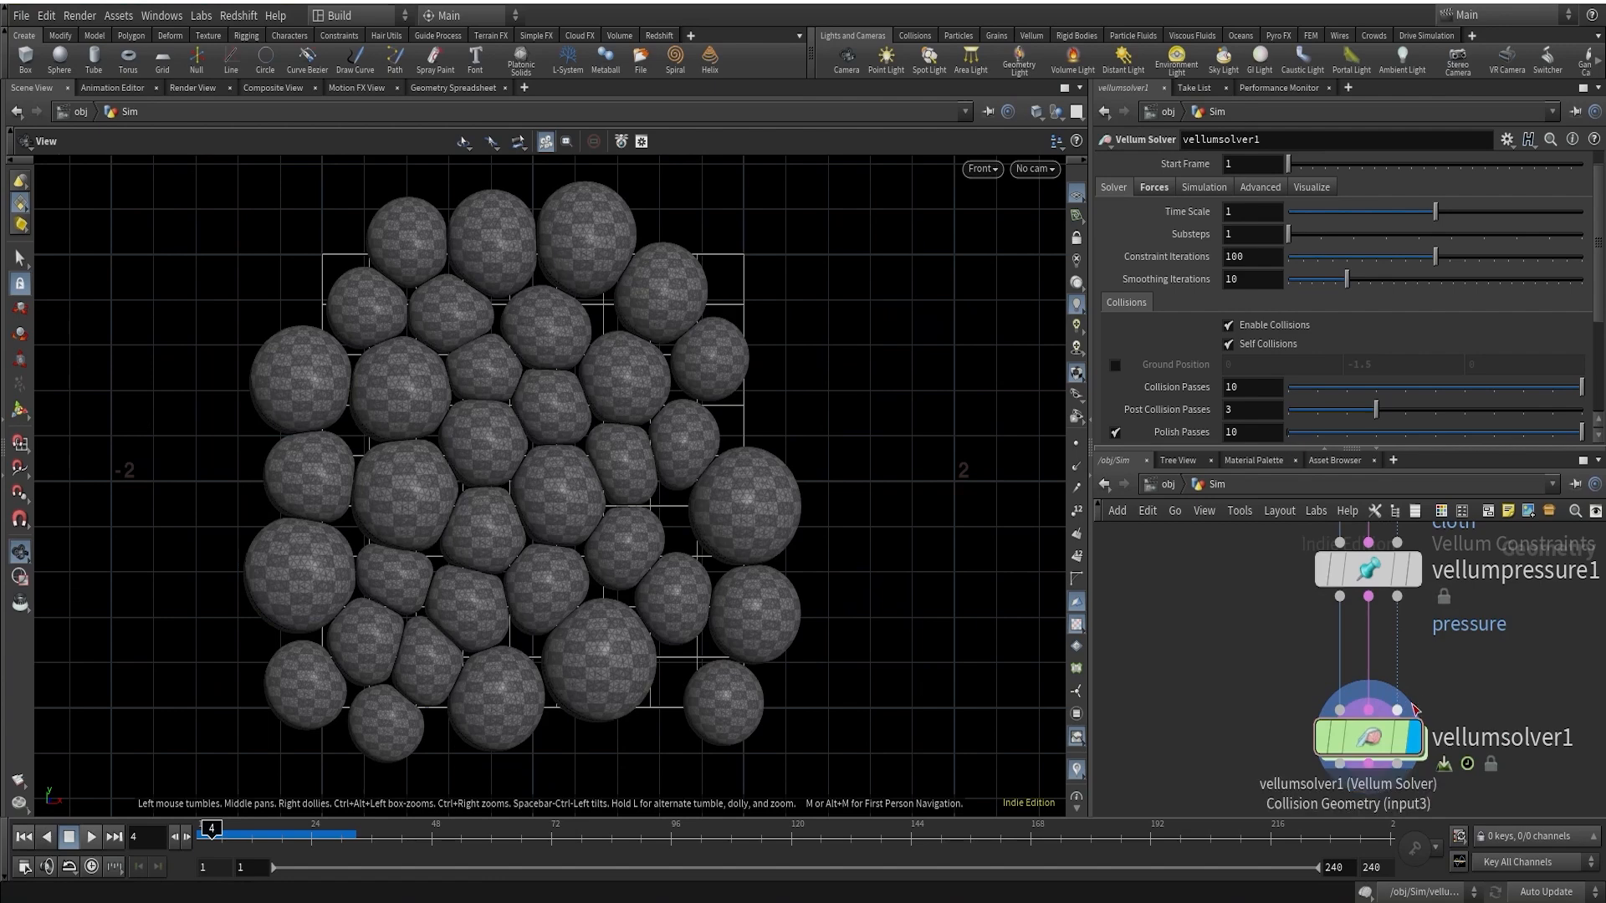
pyautogui.click(1154, 186)
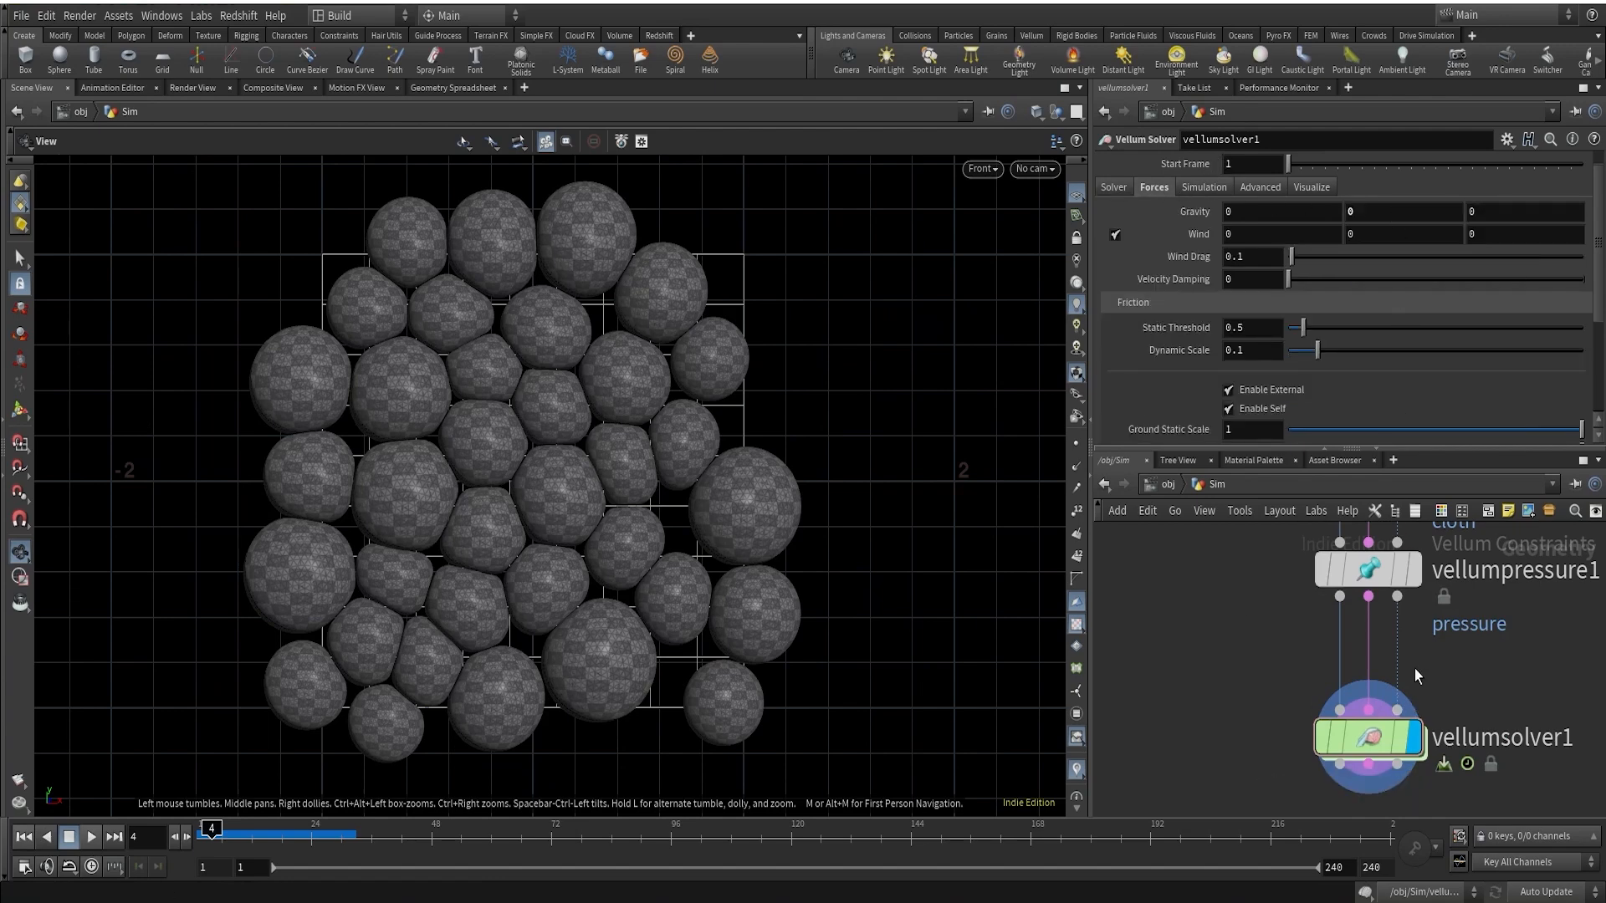
pyautogui.moveTo(1375, 736)
pyautogui.moveTo(209, 835); pyautogui.dragTo(170, 835)
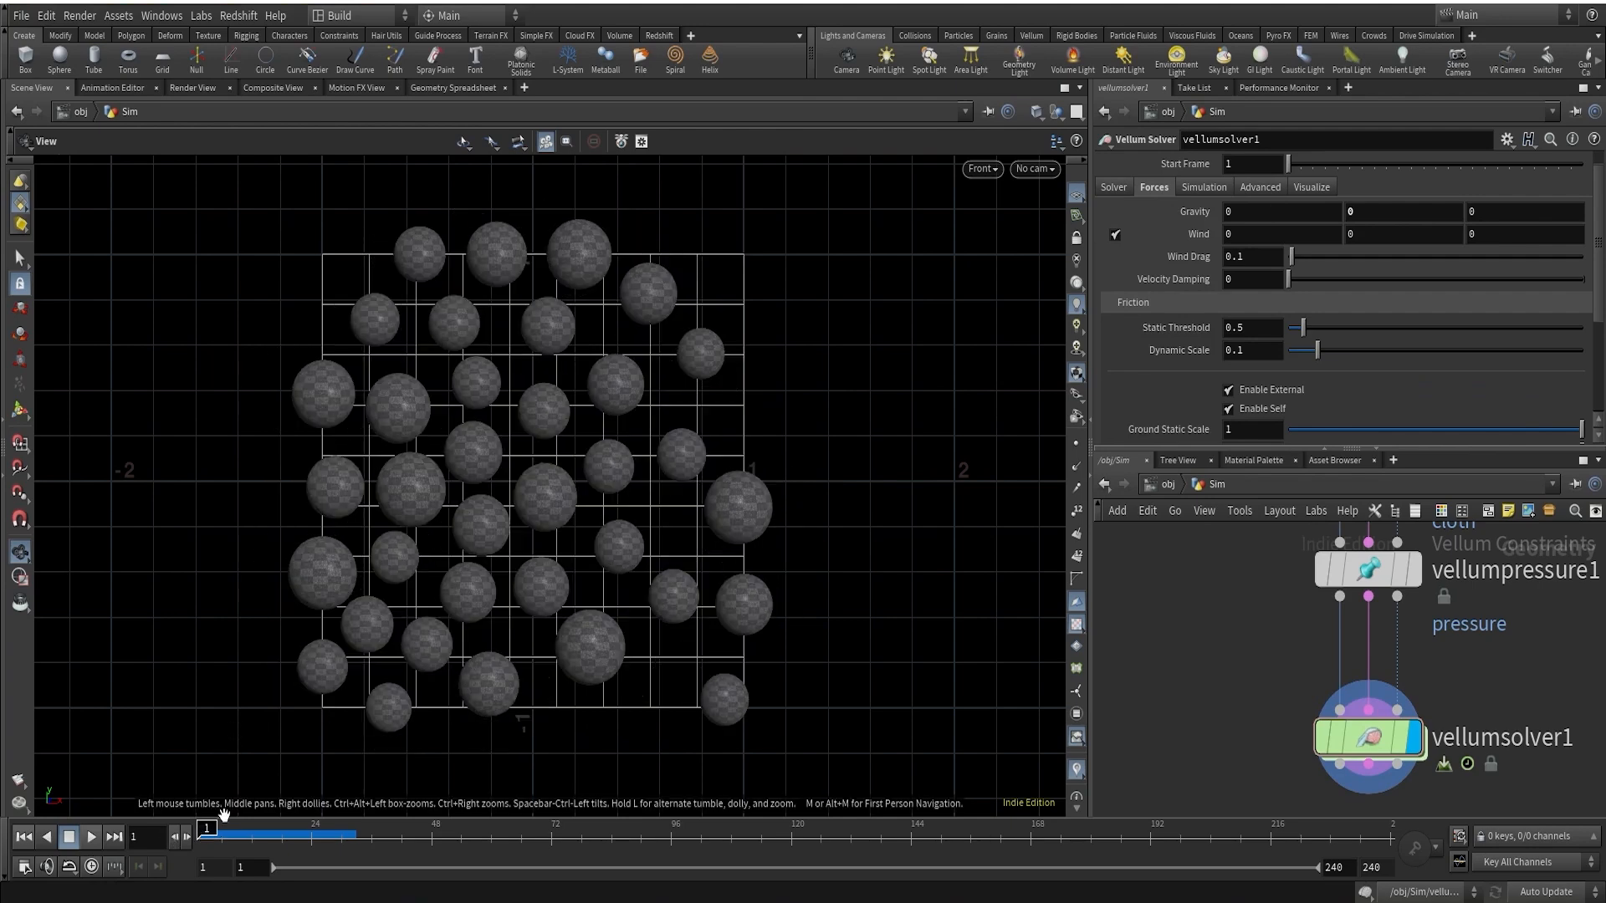
# Show the vellumpressure1 settings and scrub the simulation to frame 23 to examine how the inflated balloons push apart
pyautogui.scroll(-3, 1540, 742)
pyautogui.moveTo(1527, 687); pyautogui.dragTo(1383, 720, button='middle')
pyautogui.scroll(2, 1383, 717)
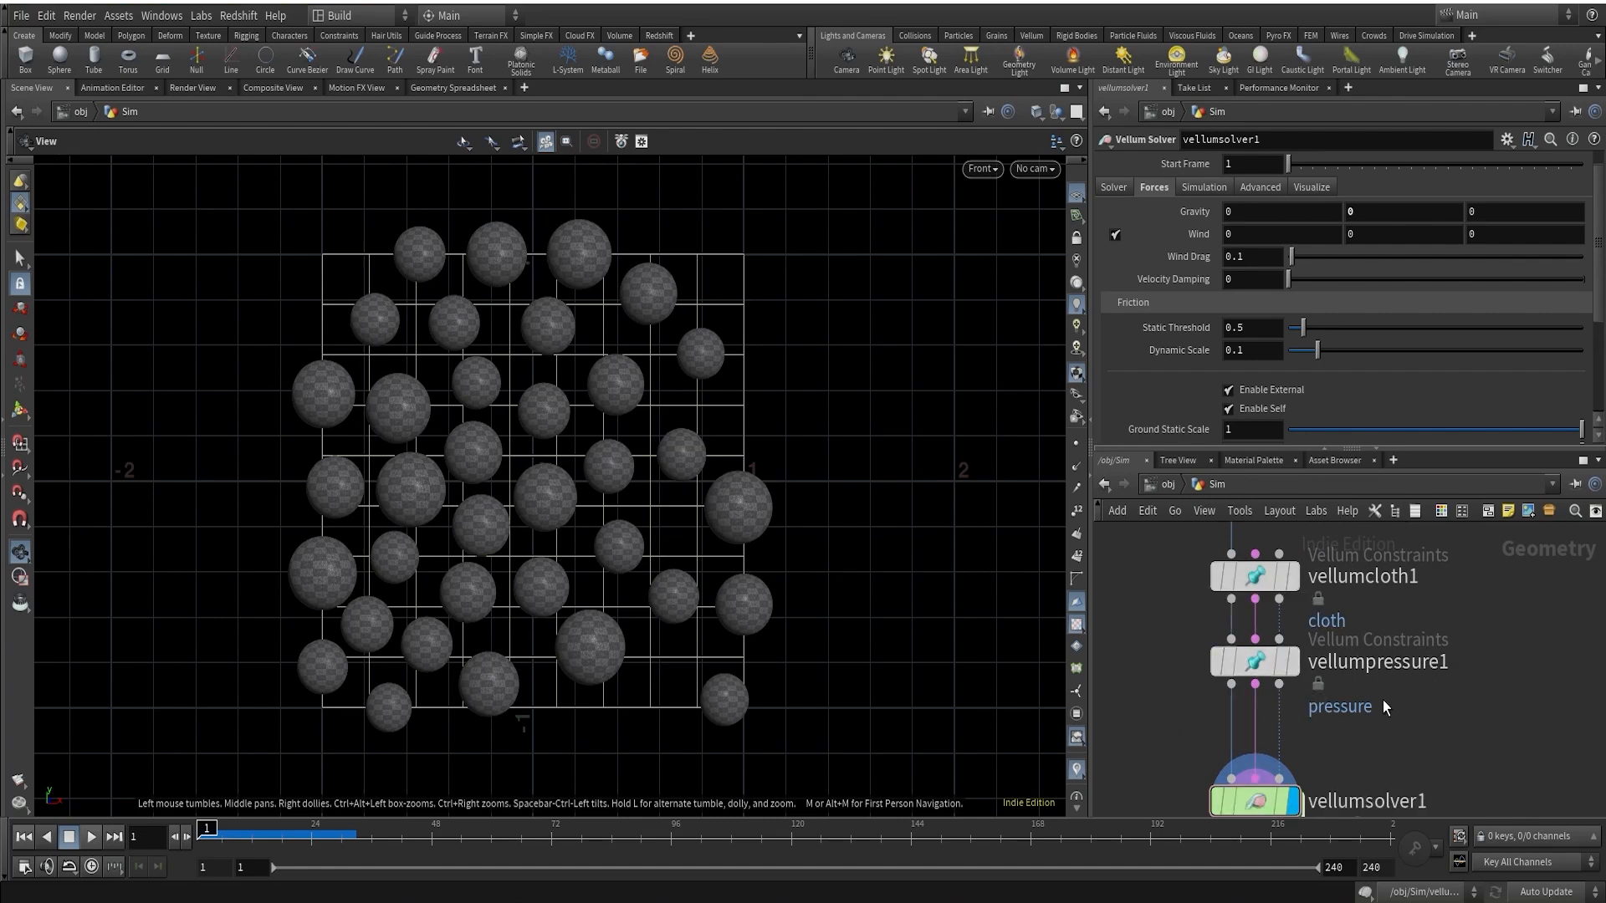
pyautogui.scroll(1, 1383, 700)
pyautogui.click(1251, 664)
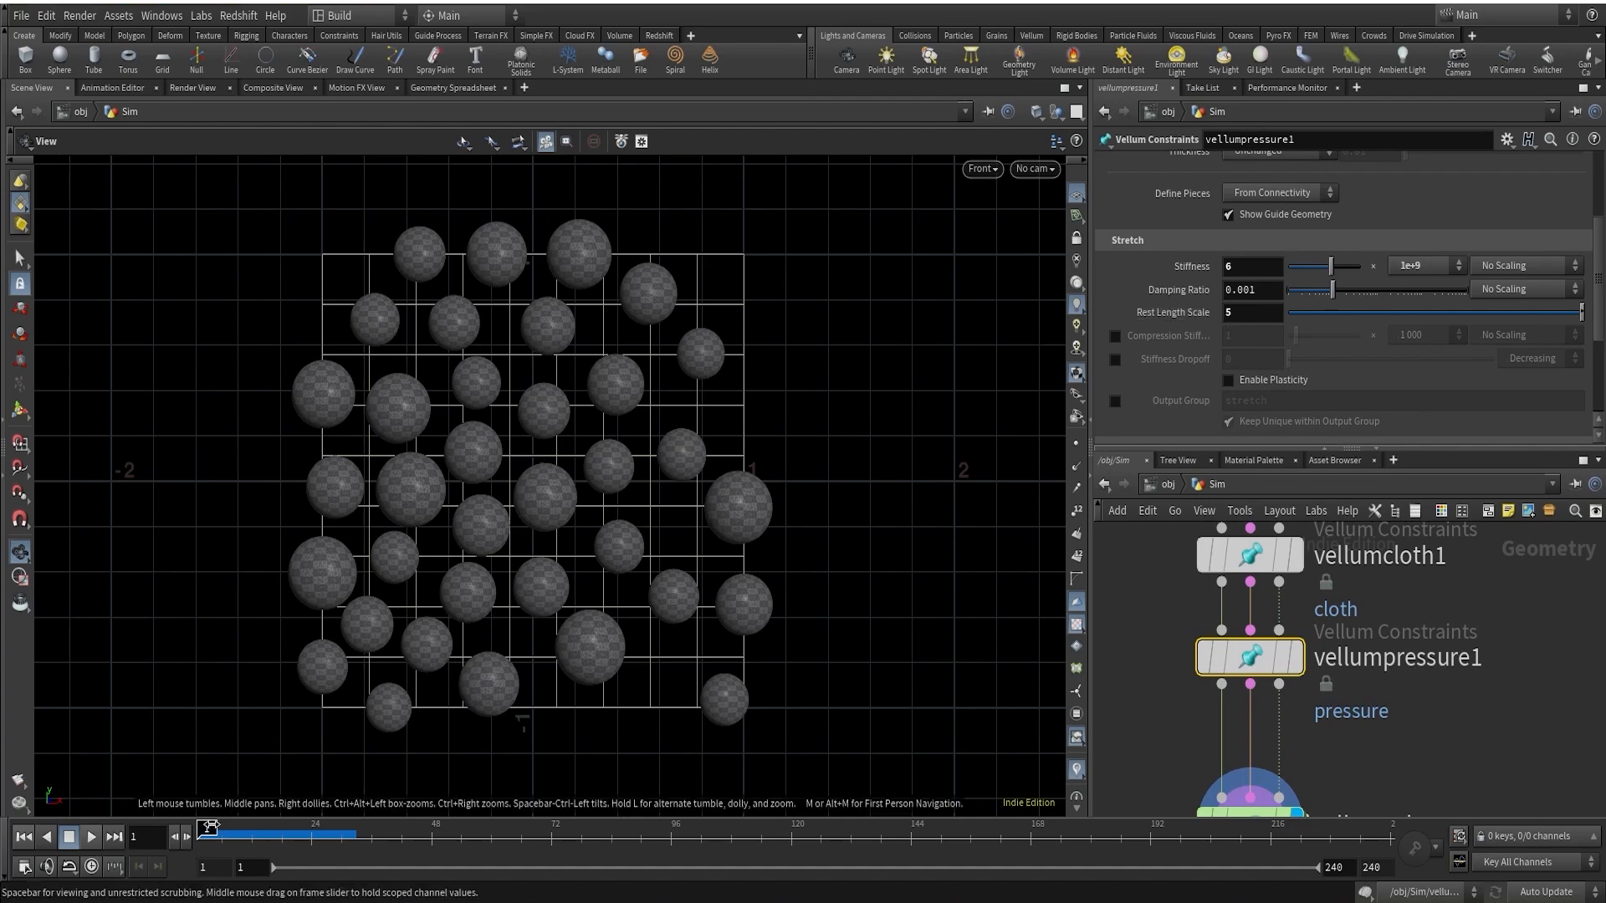
pyautogui.click(209, 826)
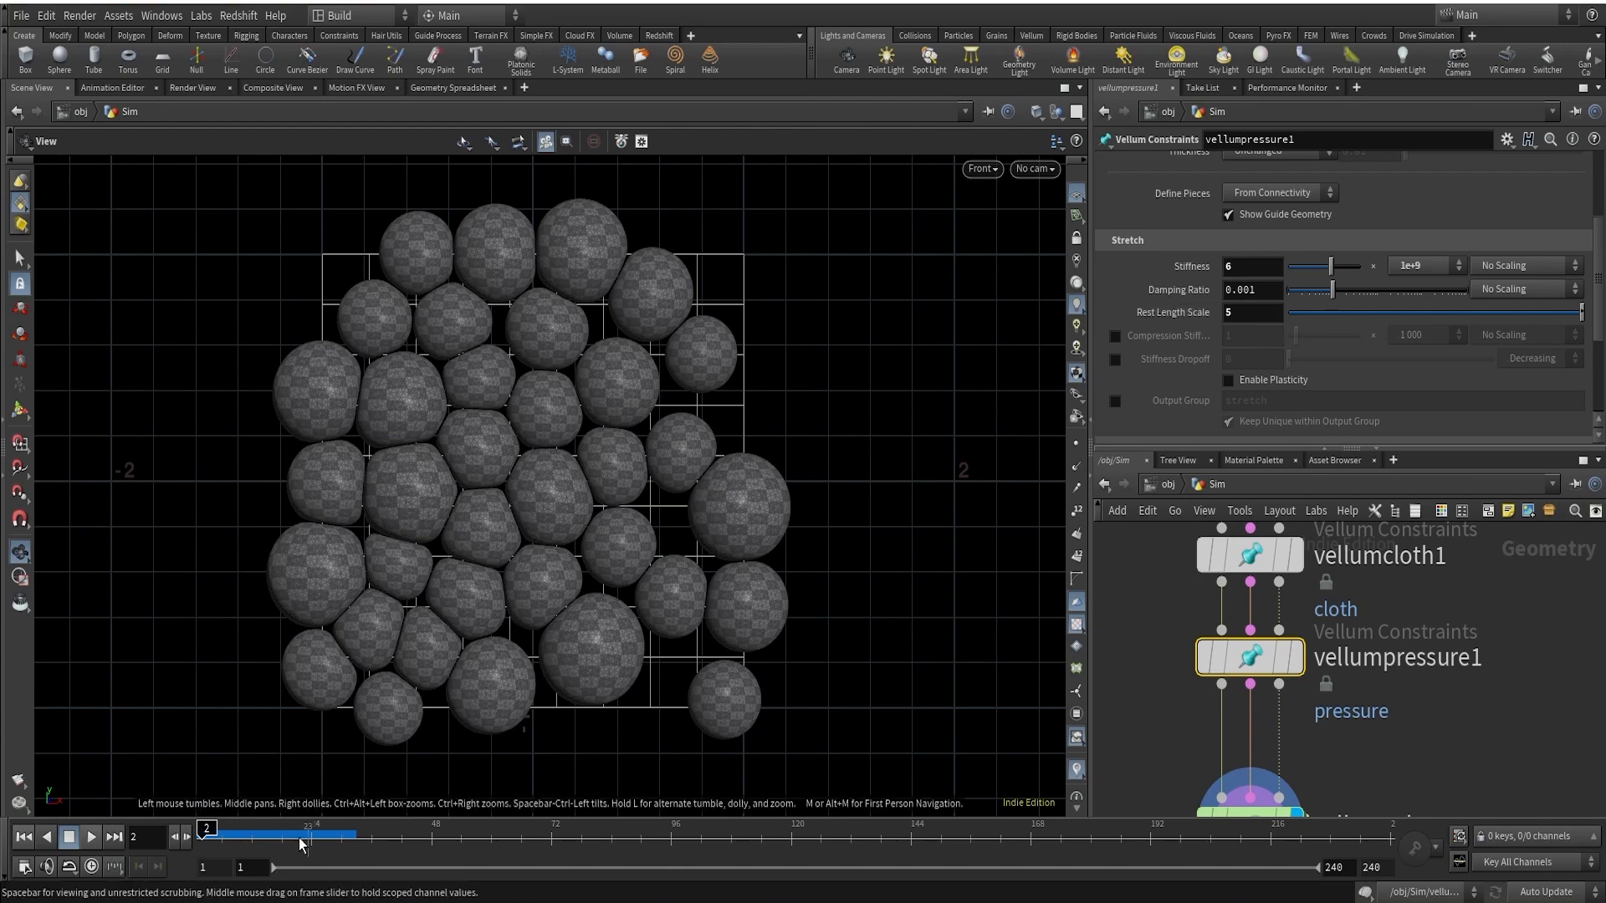
pyautogui.click(212, 827)
pyautogui.moveTo(212, 828); pyautogui.dragTo(306, 838)
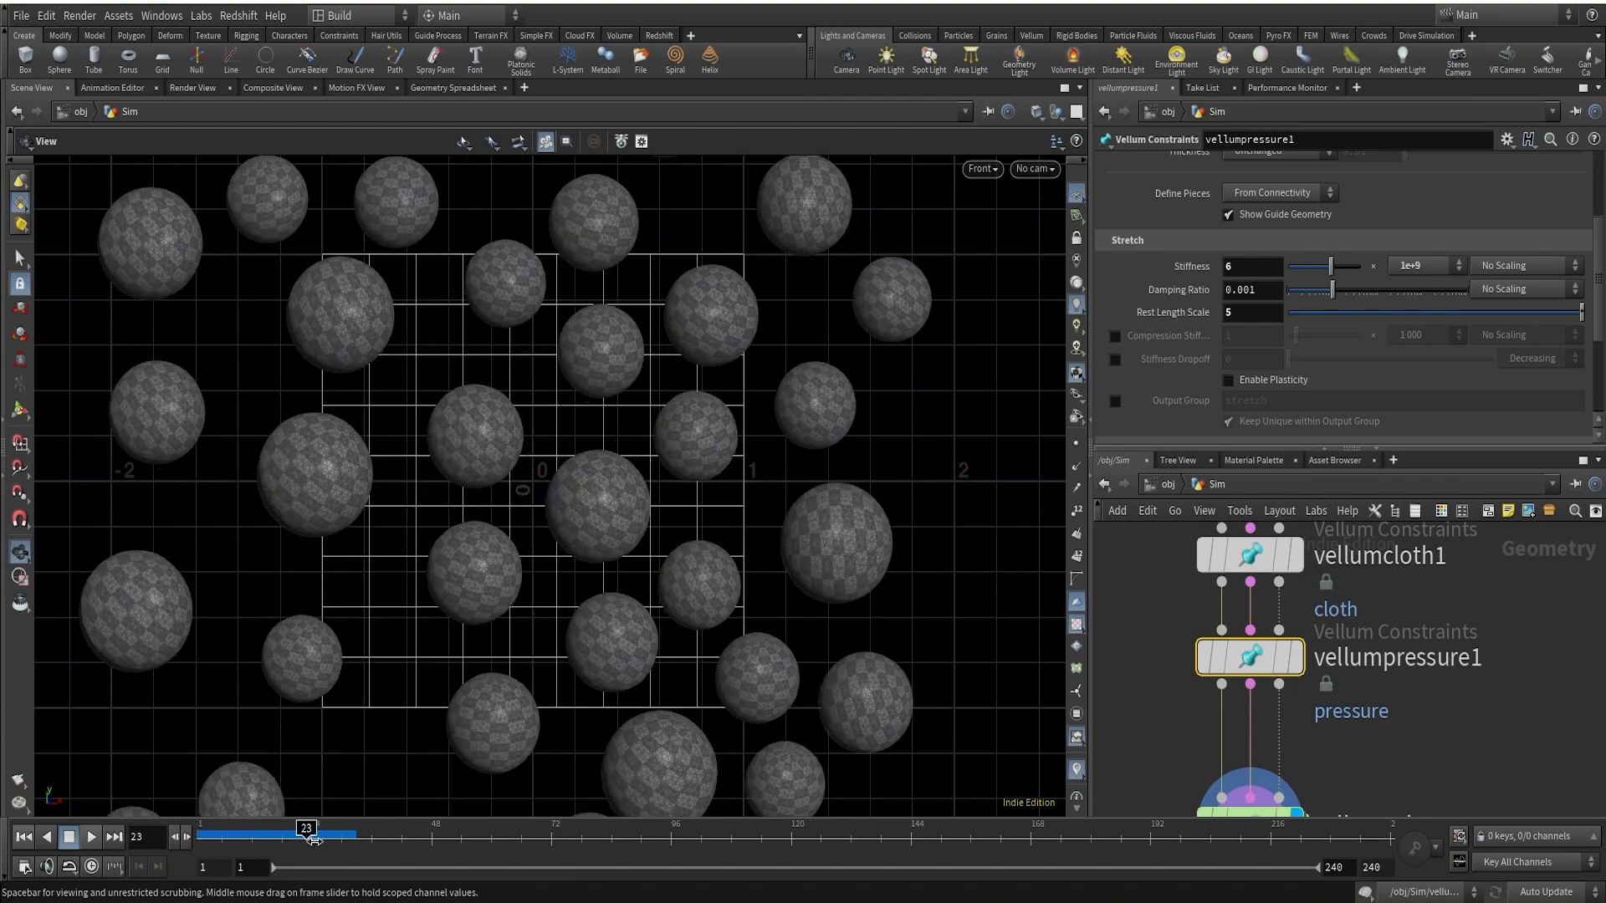
# Return the timeline to frame 1 and move the vellumsolver1 node lower, making room beneath vellumpressure1
pyautogui.moveTo(313, 838); pyautogui.dragTo(202, 838)
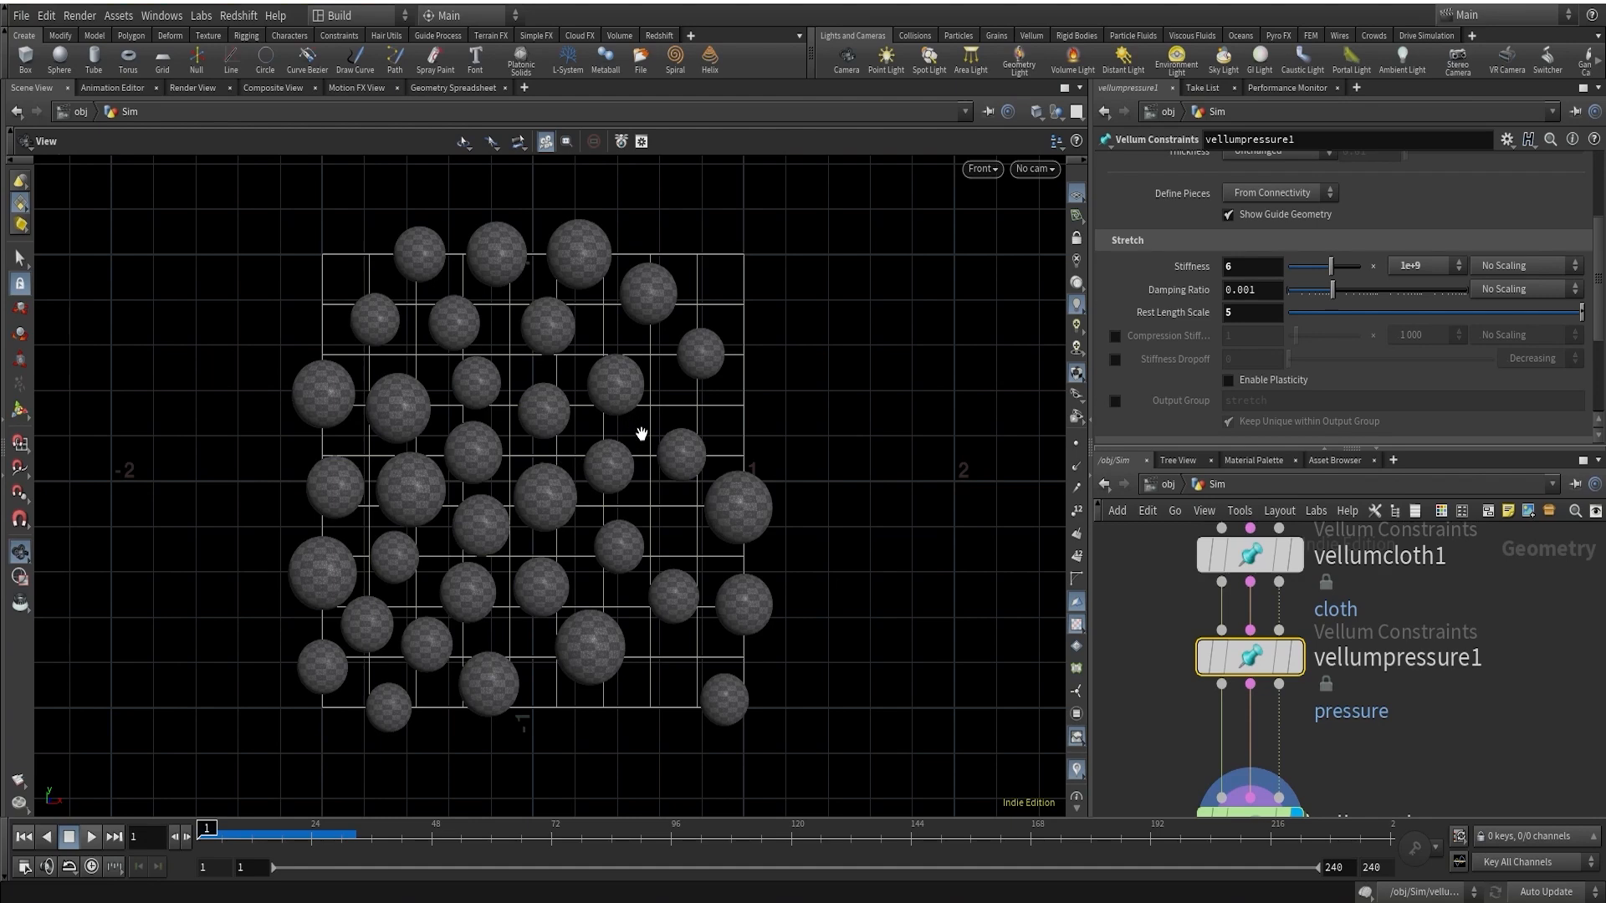
pyautogui.scroll(-2, 1512, 720)
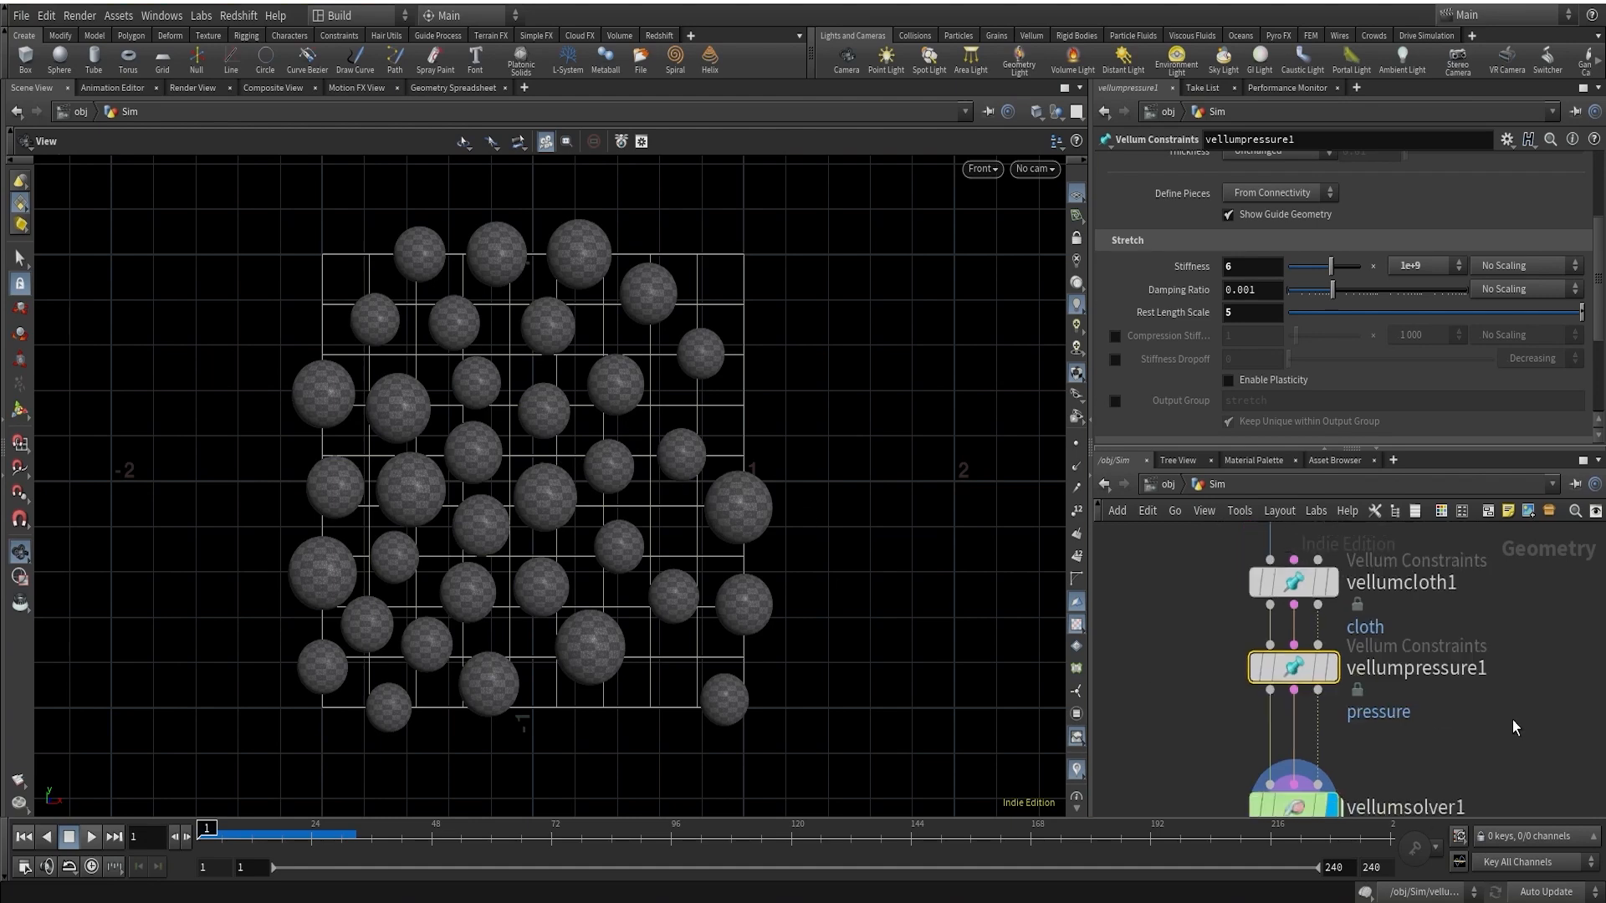
pyautogui.moveTo(1512, 720); pyautogui.dragTo(1374, 615, button='middle')
pyautogui.scroll(3, 1430, 648)
pyautogui.click(1427, 650)
pyautogui.scroll(-4, 1435, 640)
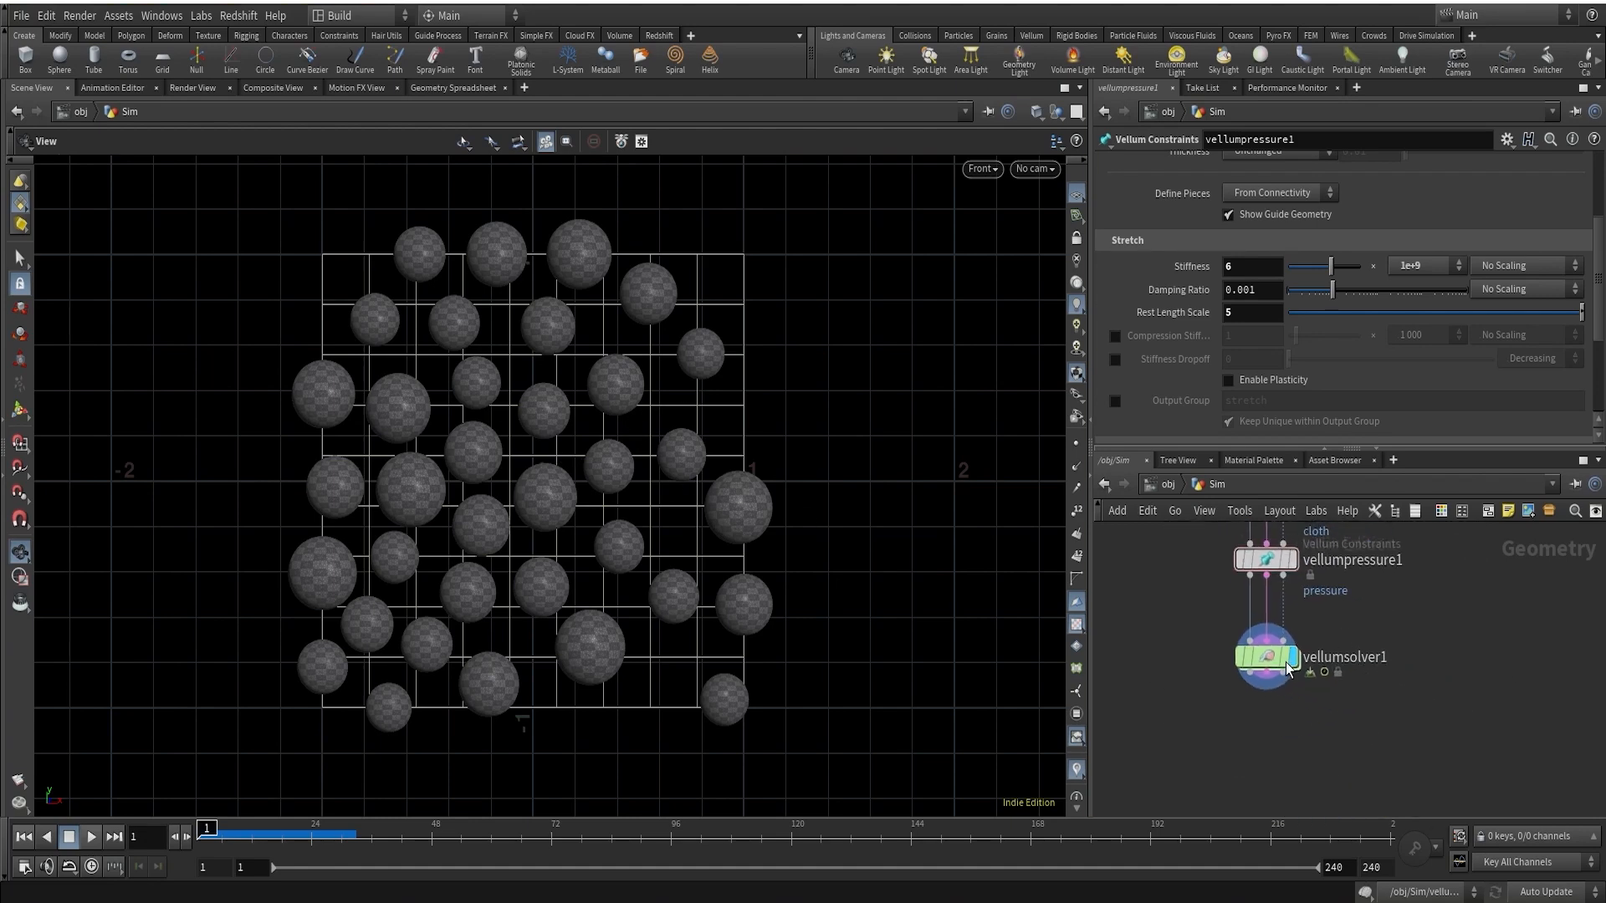
pyautogui.moveTo(1275, 657); pyautogui.dragTo(1275, 725)
pyautogui.moveTo(1341, 660); pyautogui.dragTo(1344, 704, button='middle')
pyautogui.scroll(2, 1344, 702)
# Add a Vellum Constraints node and insert it on the wires between vellumpressure1 and vellumsolver1
pyautogui.press('Tab')
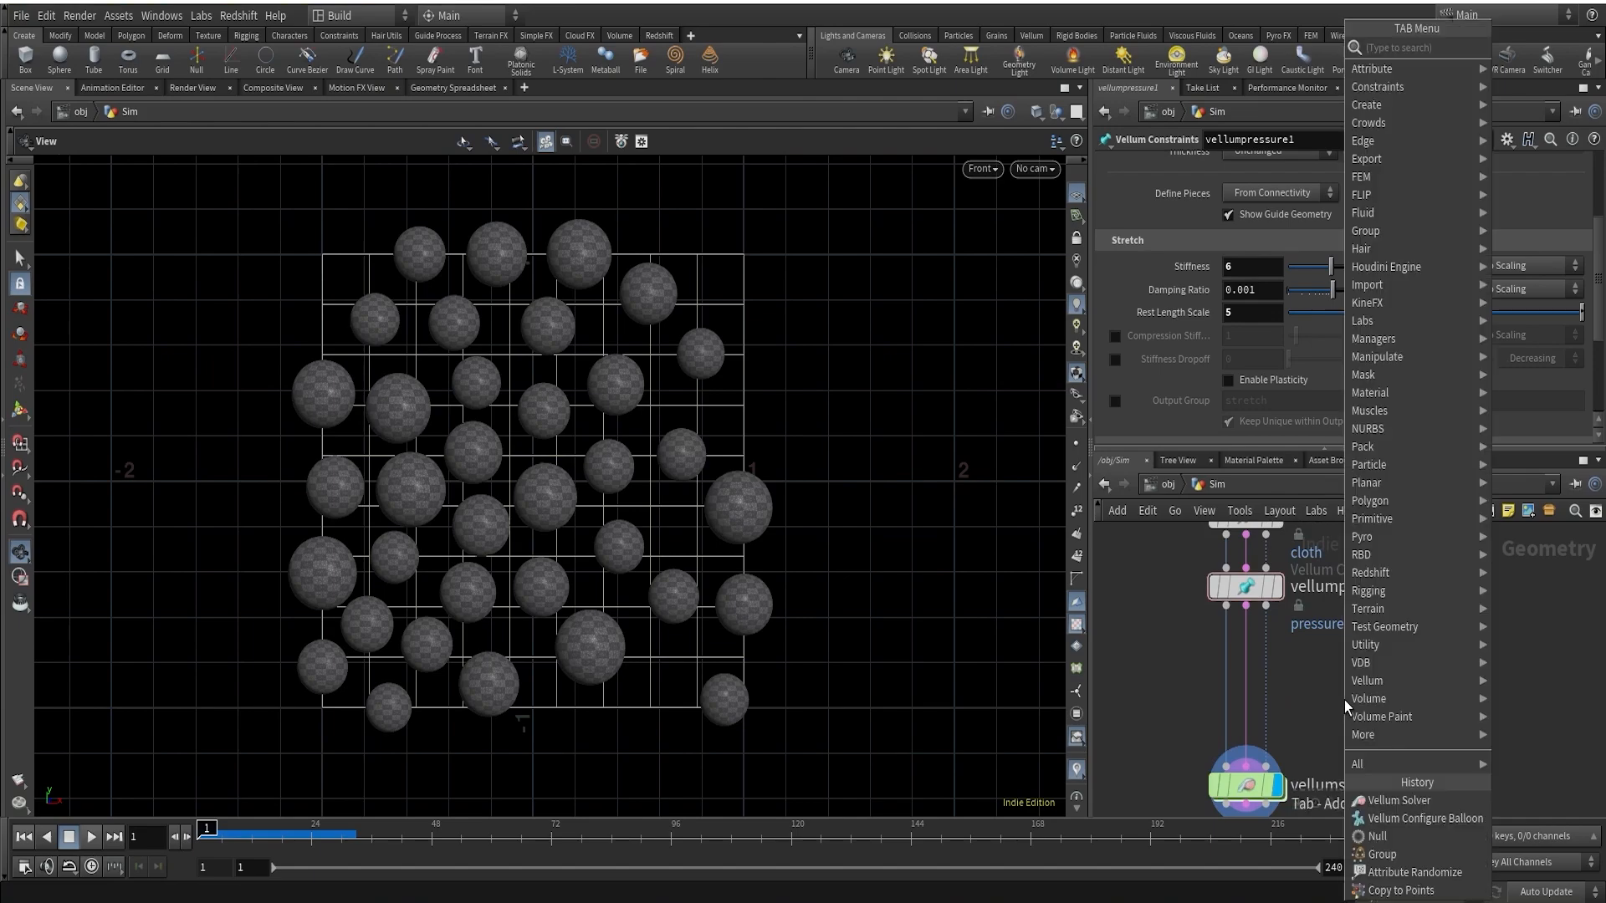
pyautogui.write('VELLUM')
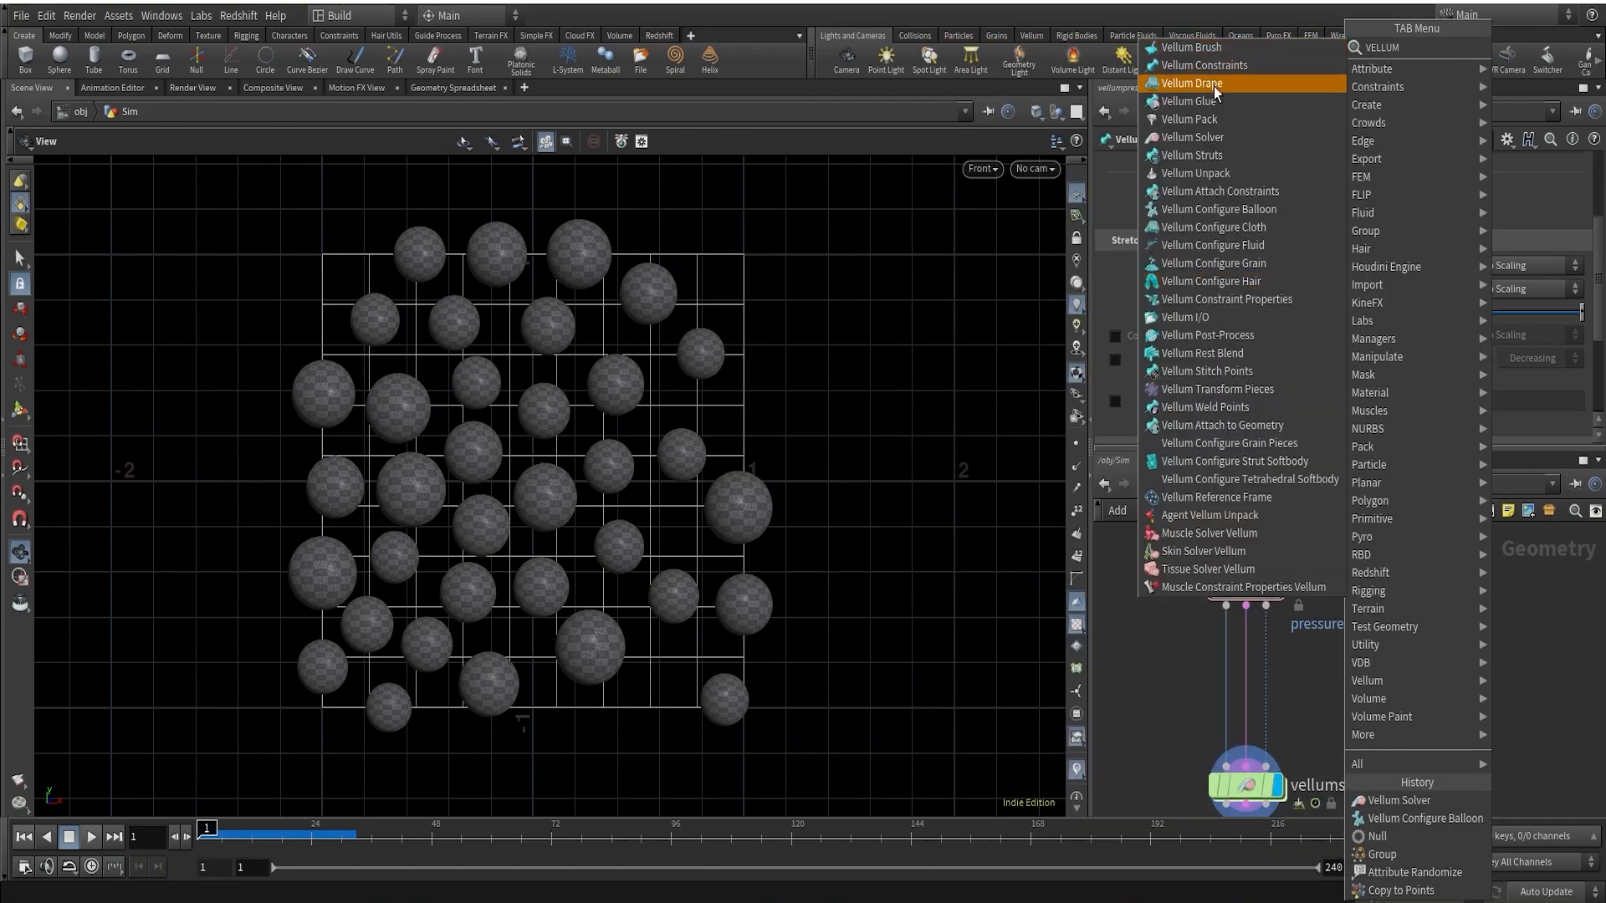
pyautogui.click(1230, 71)
pyautogui.click(1254, 688)
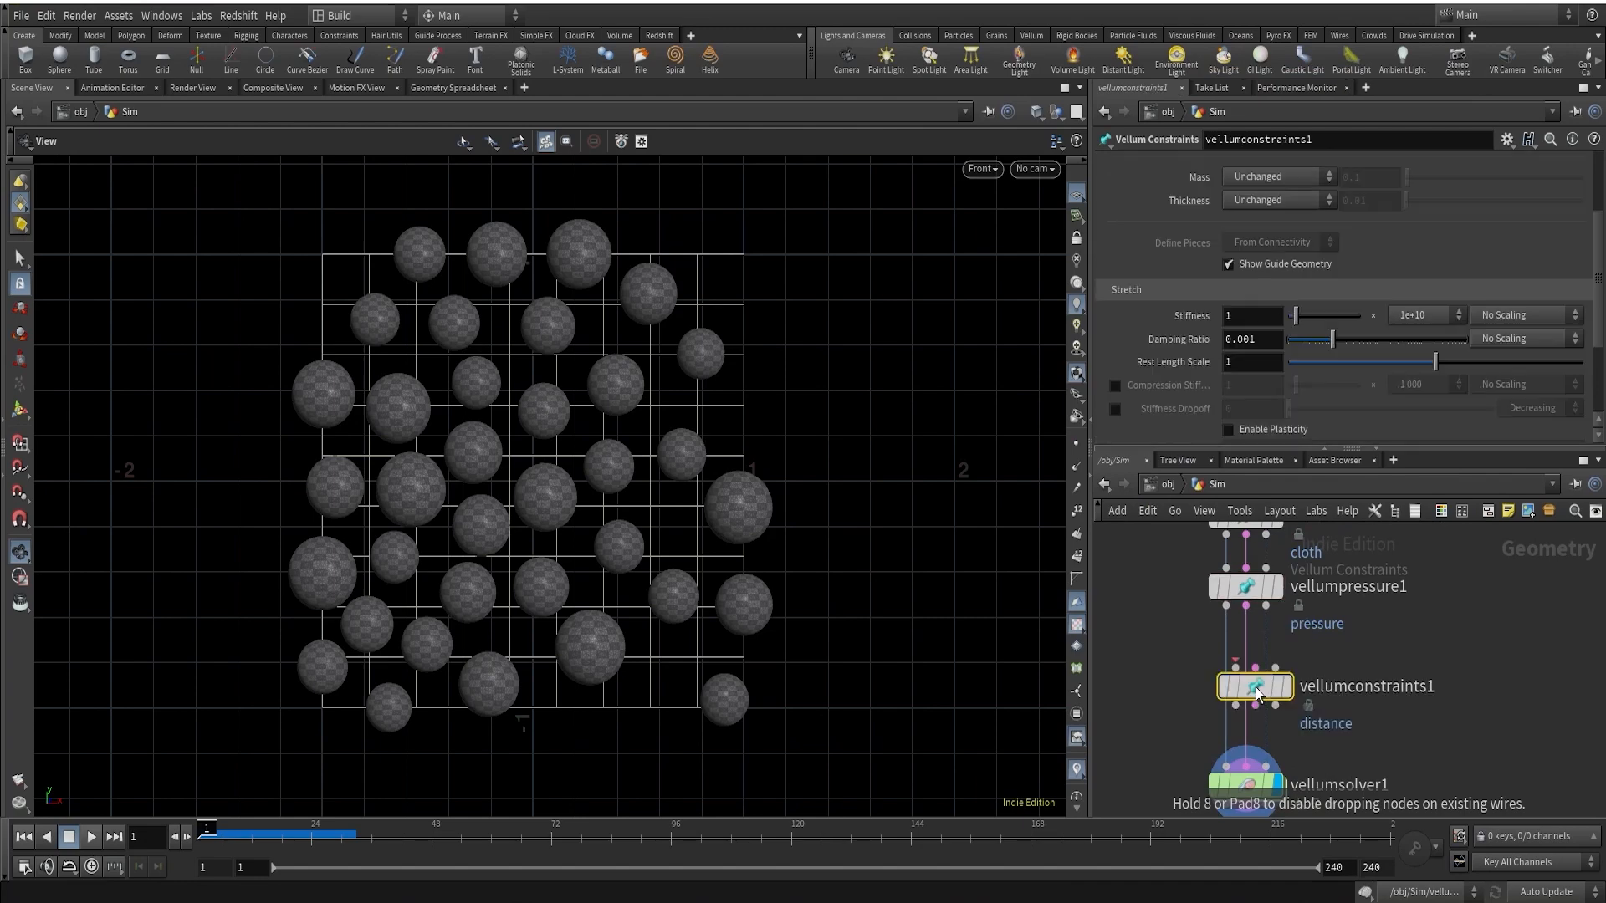
pyautogui.moveTo(1254, 696); pyautogui.dragTo(1245, 693)
# Set the Constraint Type of the vellumconstraints1 node to Pin to Target
pyautogui.scroll(3, 1260, 257)
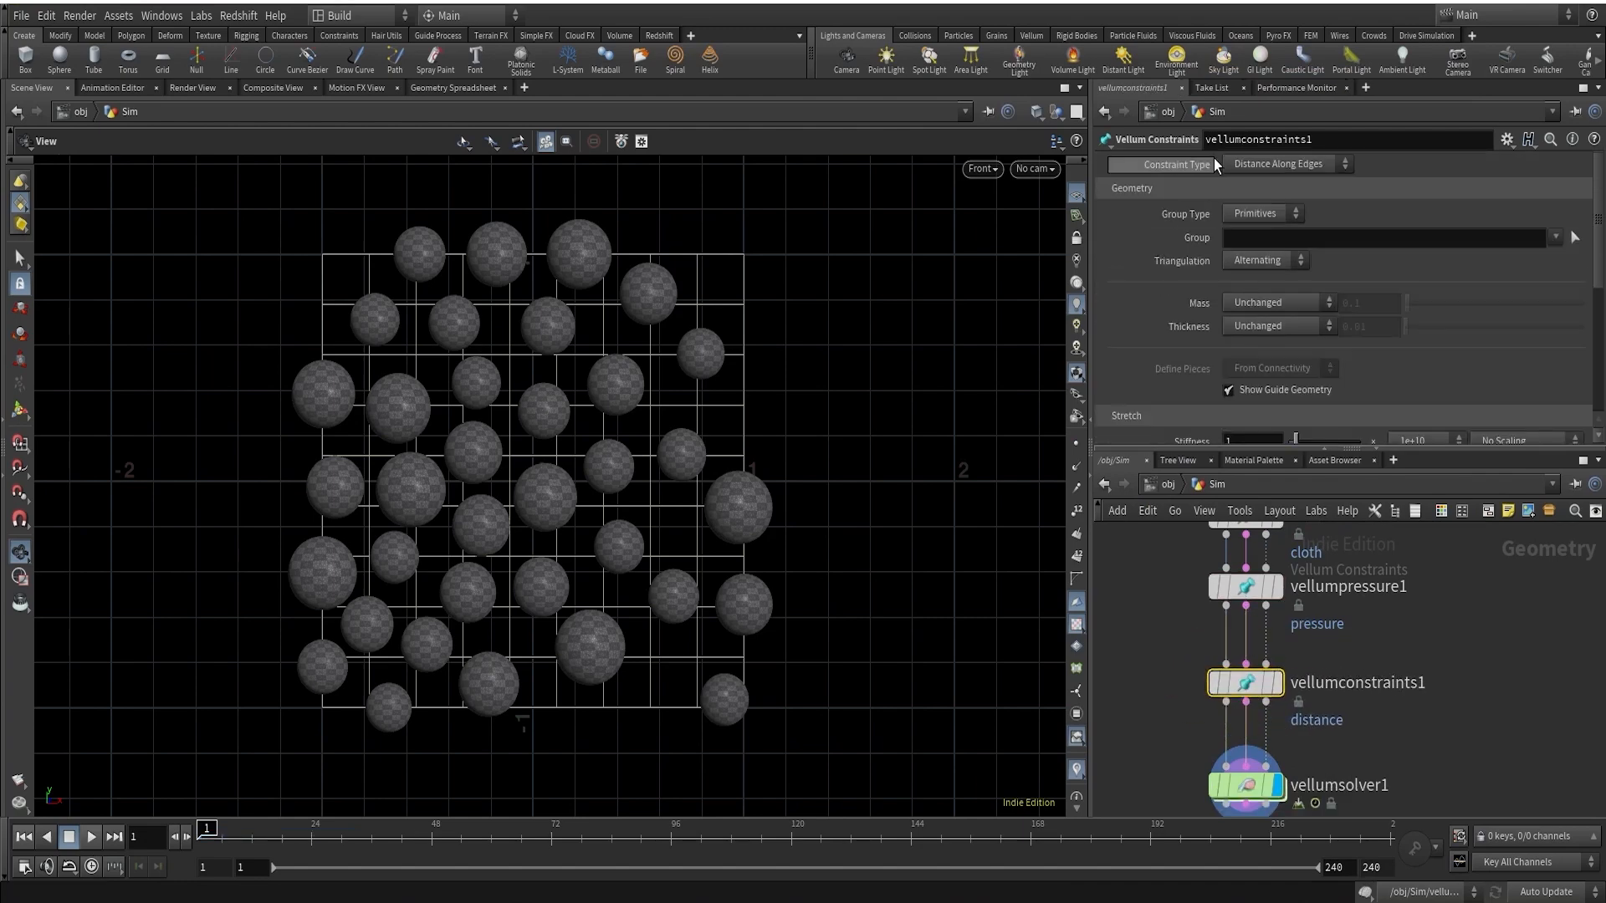
pyautogui.click(1265, 161)
pyautogui.click(1253, 291)
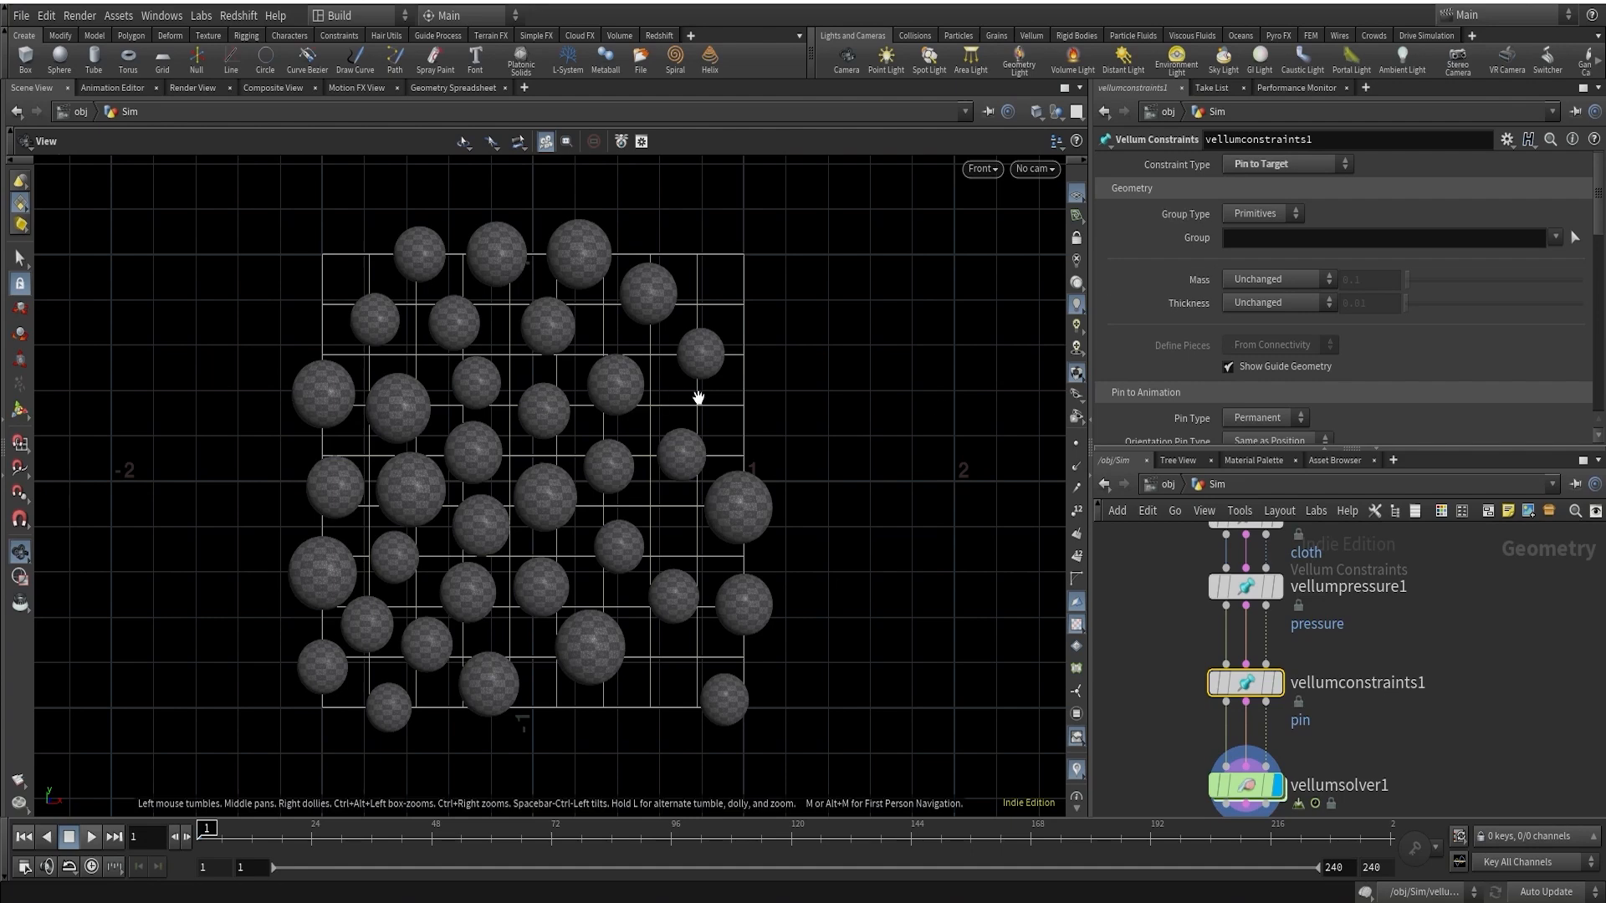
pyautogui.scroll(-5, 1422, 661)
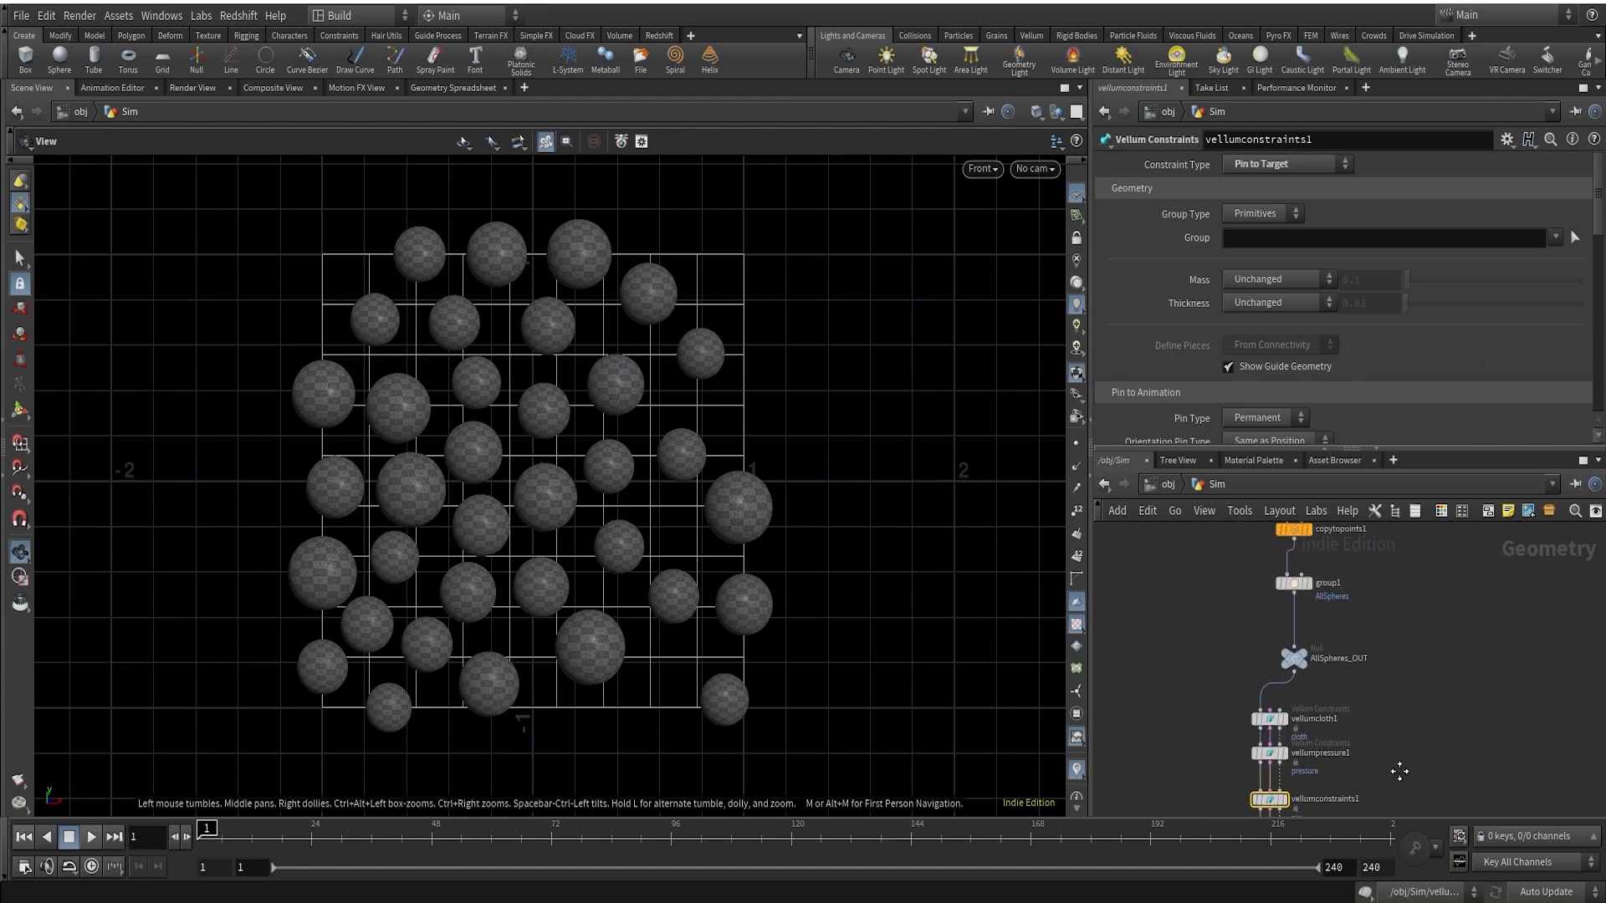
pyautogui.press('f')
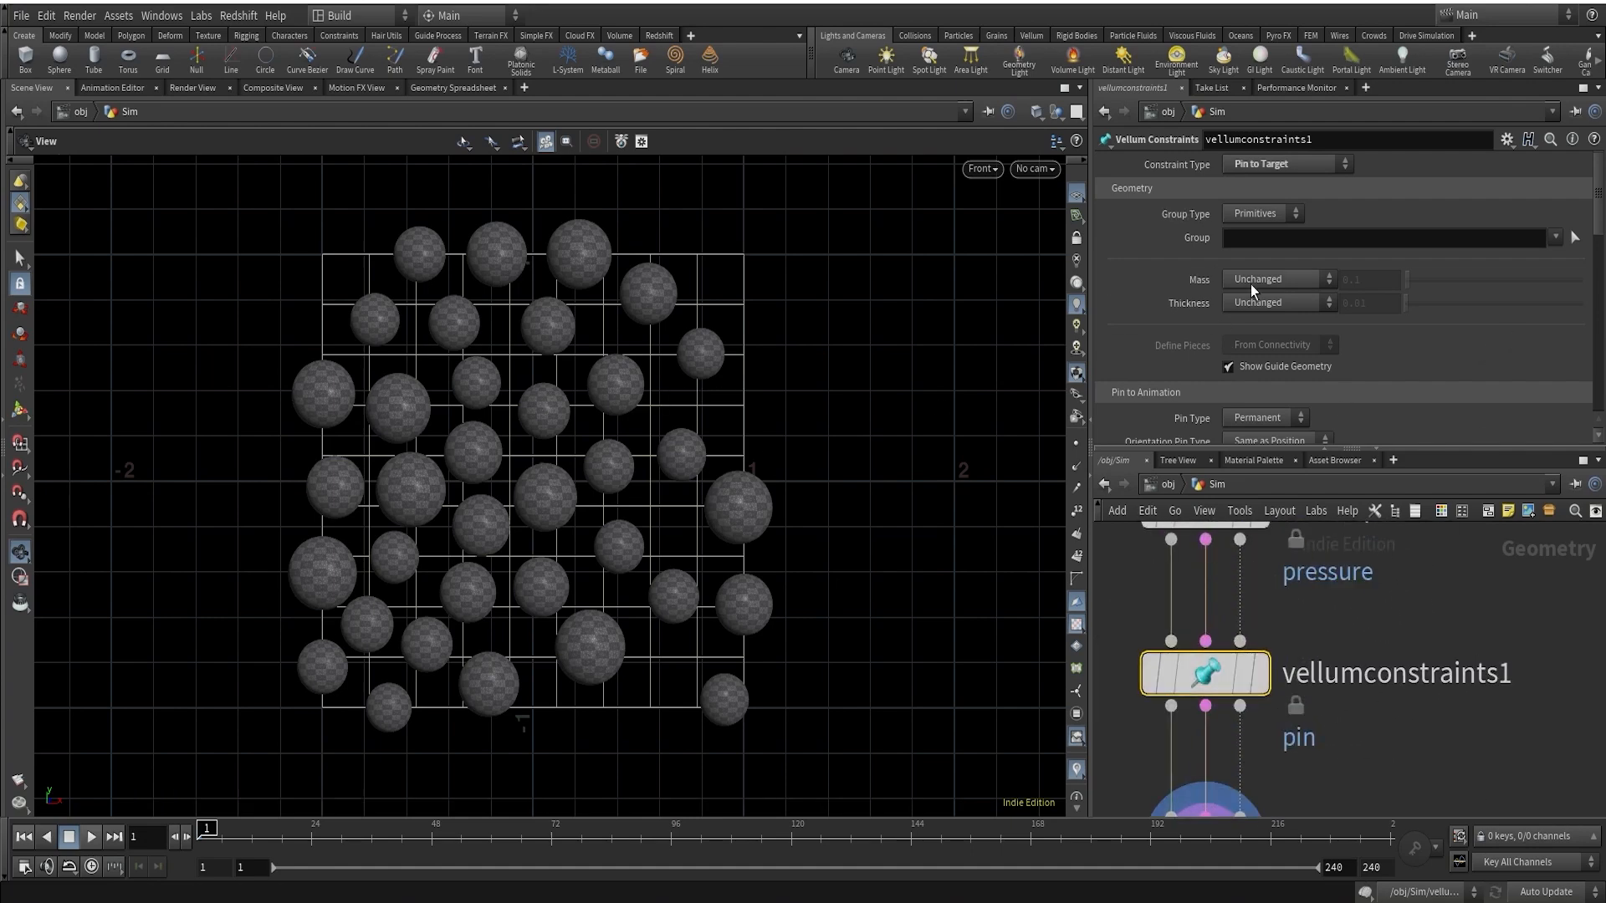
# Set the Pin Type of the pin constraint to Soft
pyautogui.click(1554, 238)
pyautogui.click(1542, 254)
pyautogui.scroll(-6, 1307, 318)
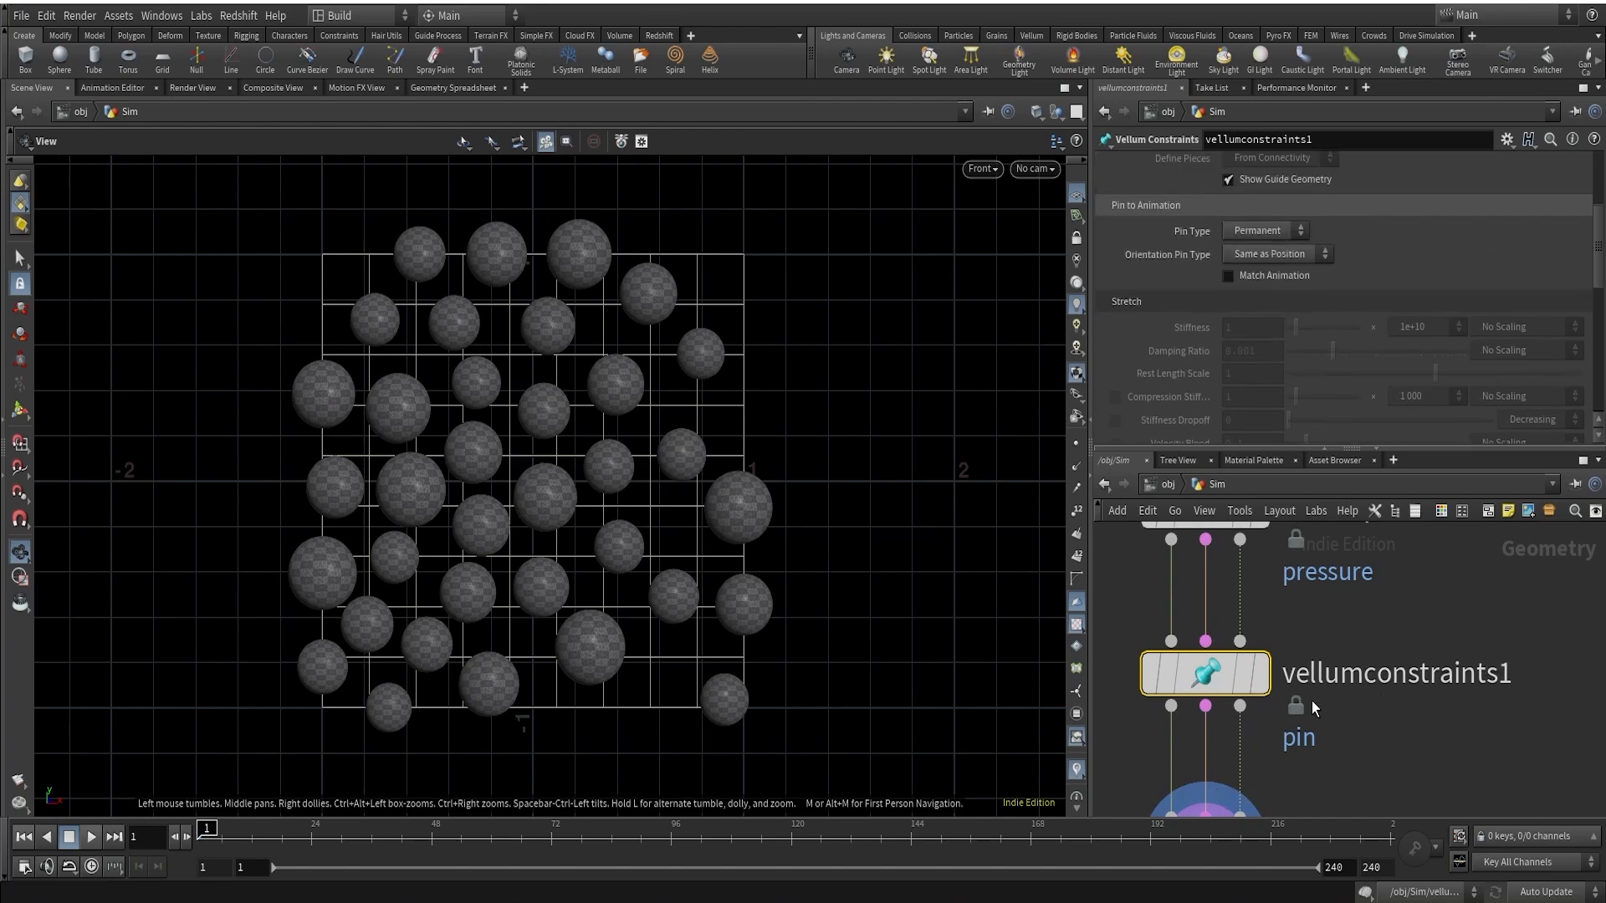
pyautogui.click(1229, 234)
pyautogui.click(1231, 286)
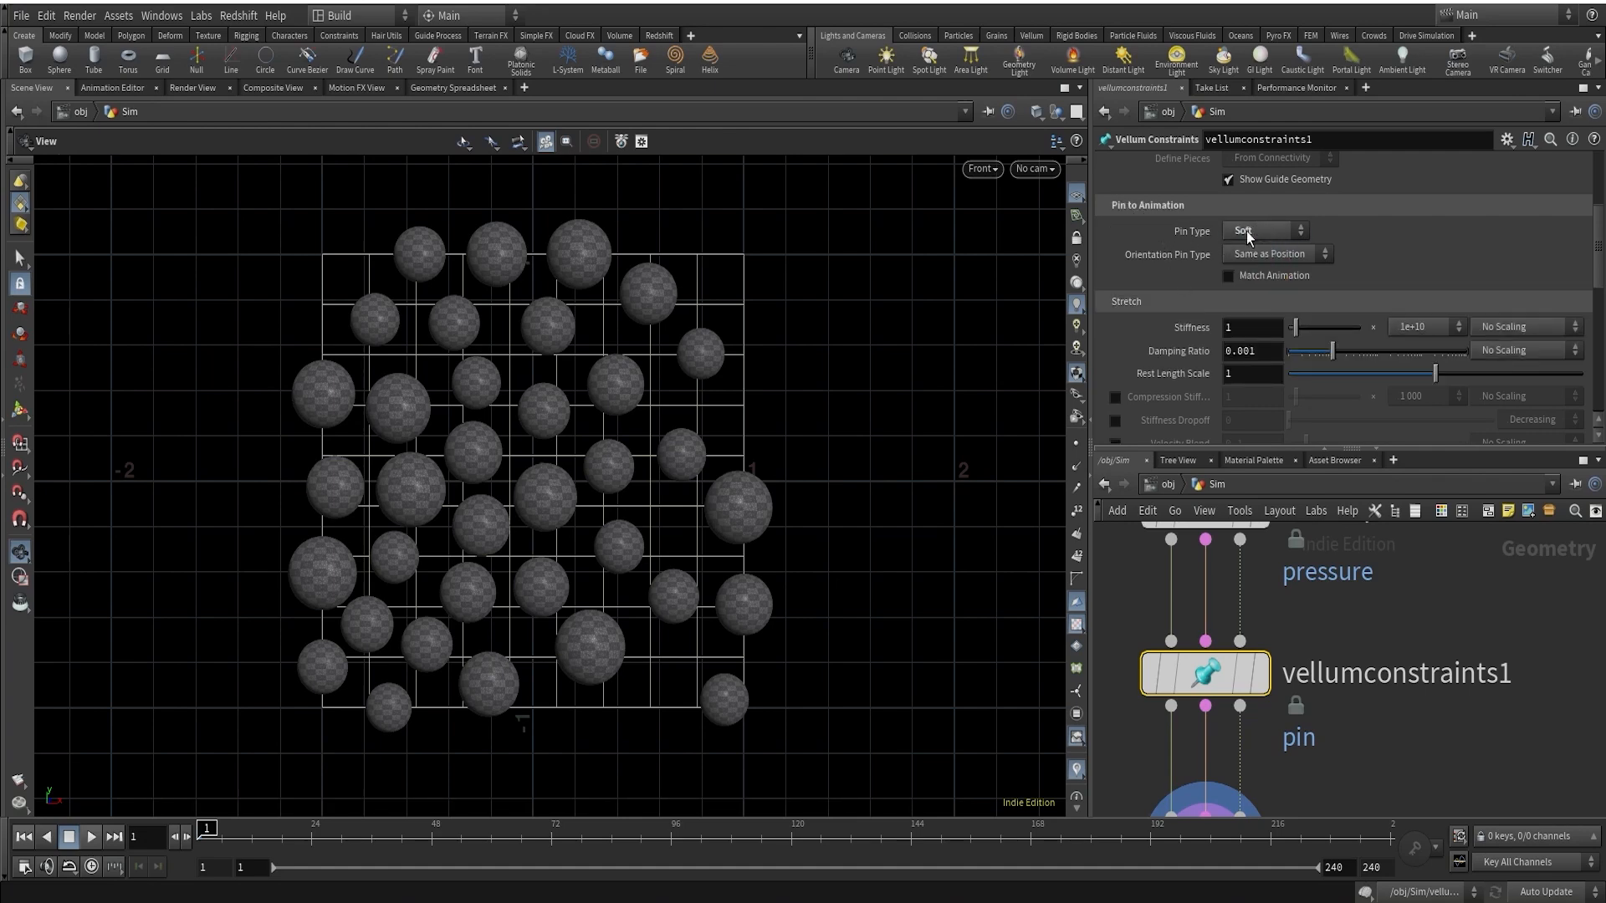
# Examine the Stretch and Bend stiffness and damping settings of the soft pin constraint
pyautogui.scroll(-4, 1194, 350)
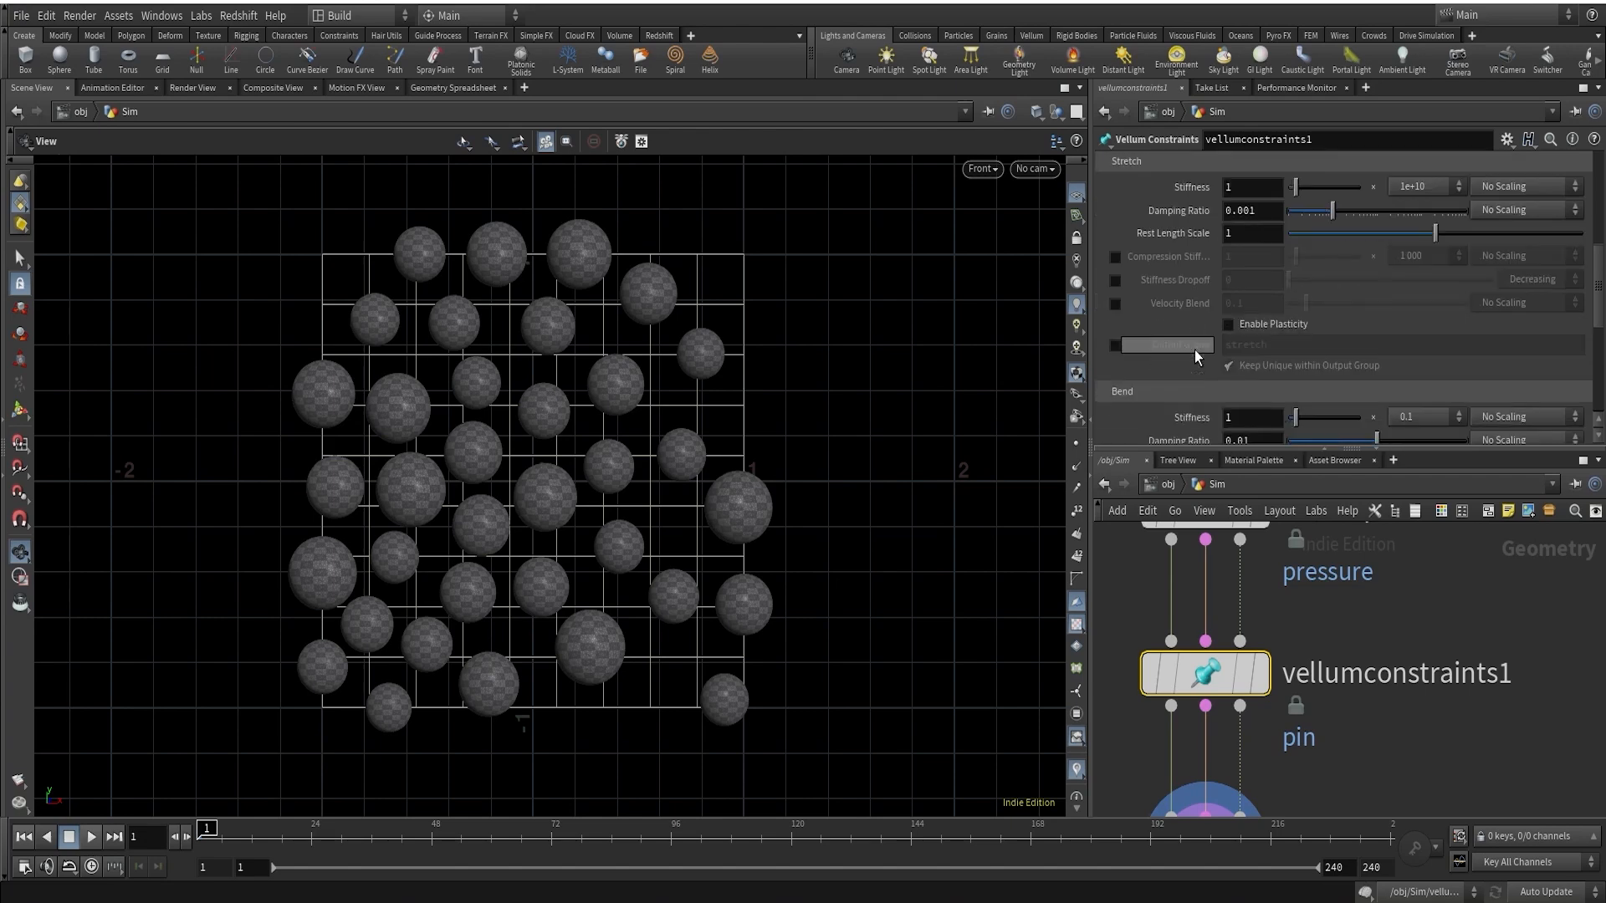
pyautogui.scroll(2, 1194, 350)
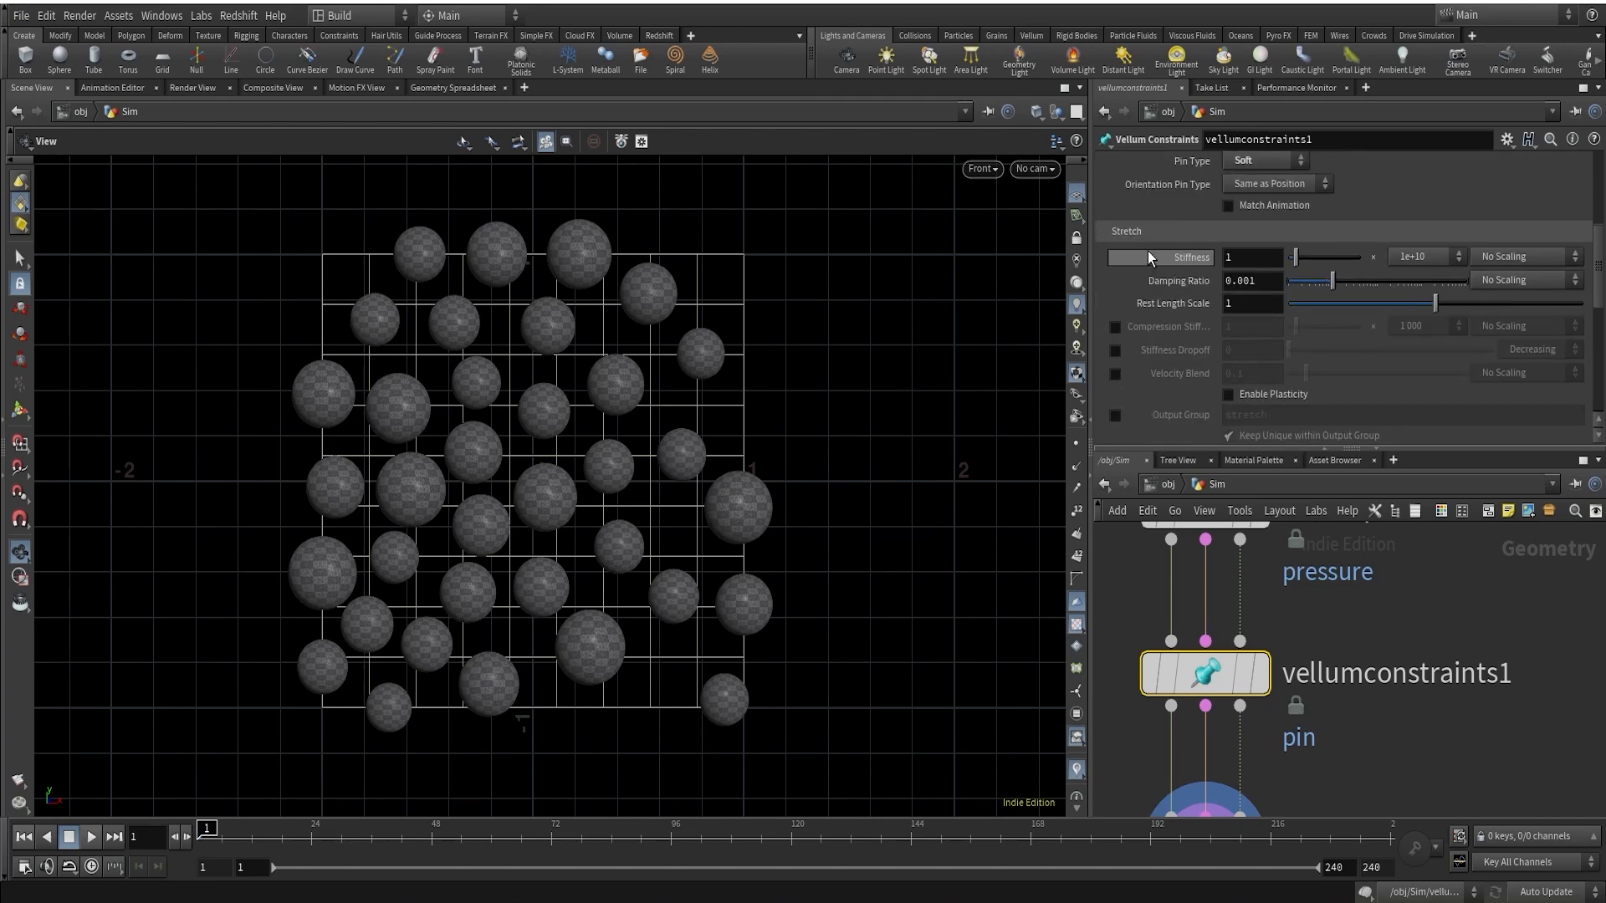
pyautogui.scroll(-3, 1180, 343)
pyautogui.scroll(-1, 1181, 343)
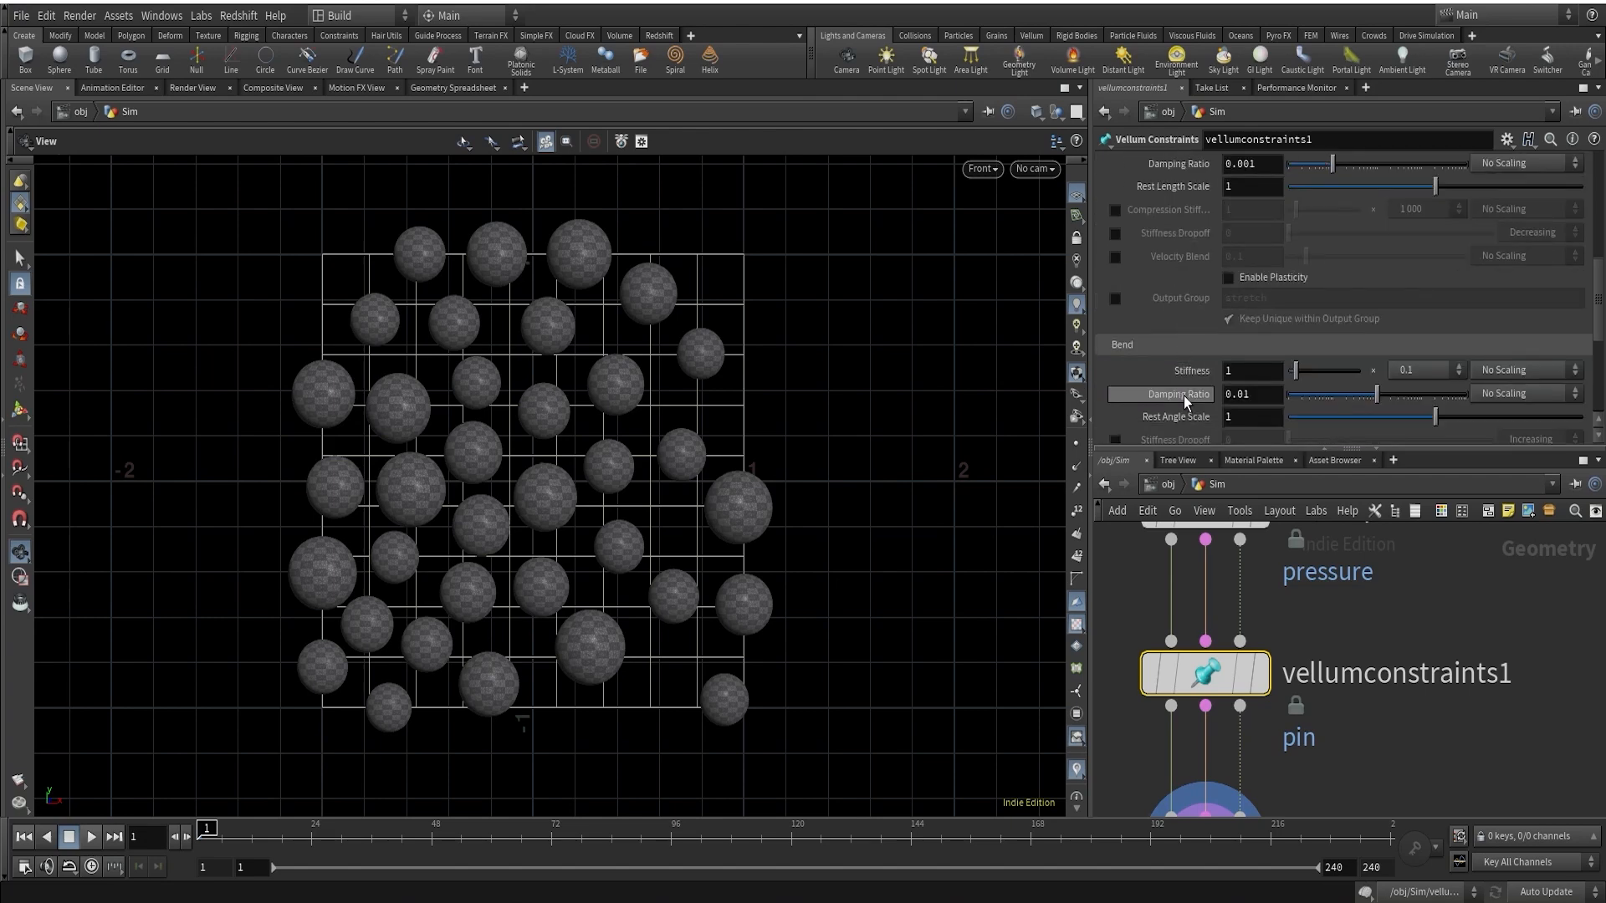
pyautogui.scroll(2, 1183, 394)
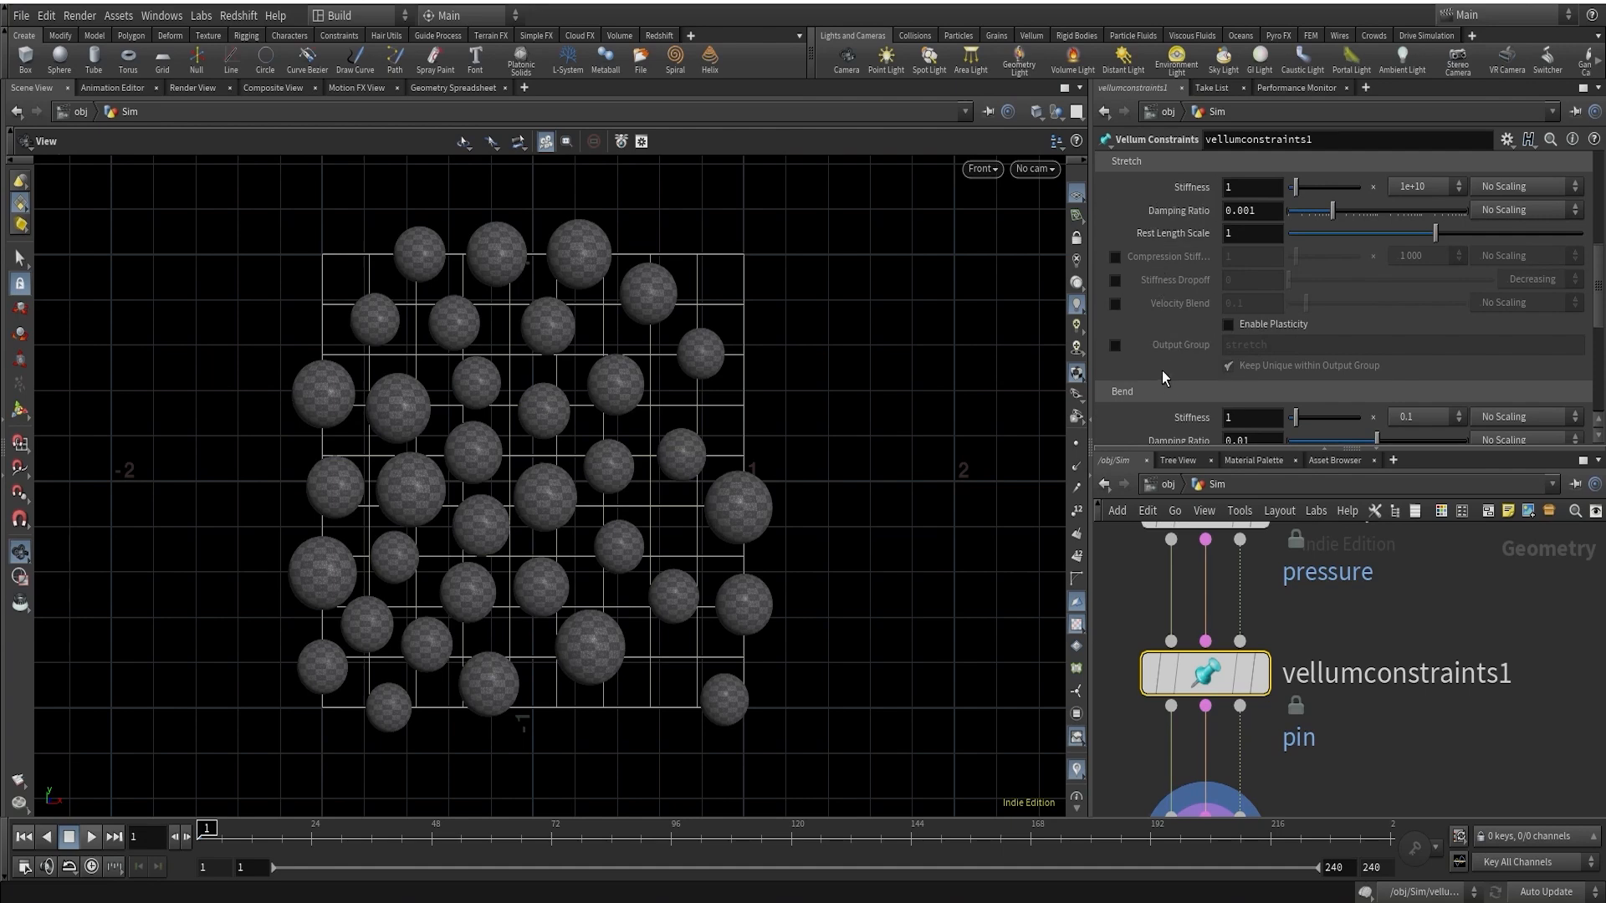
pyautogui.scroll(2, 1173, 385)
pyautogui.scroll(1, 1173, 385)
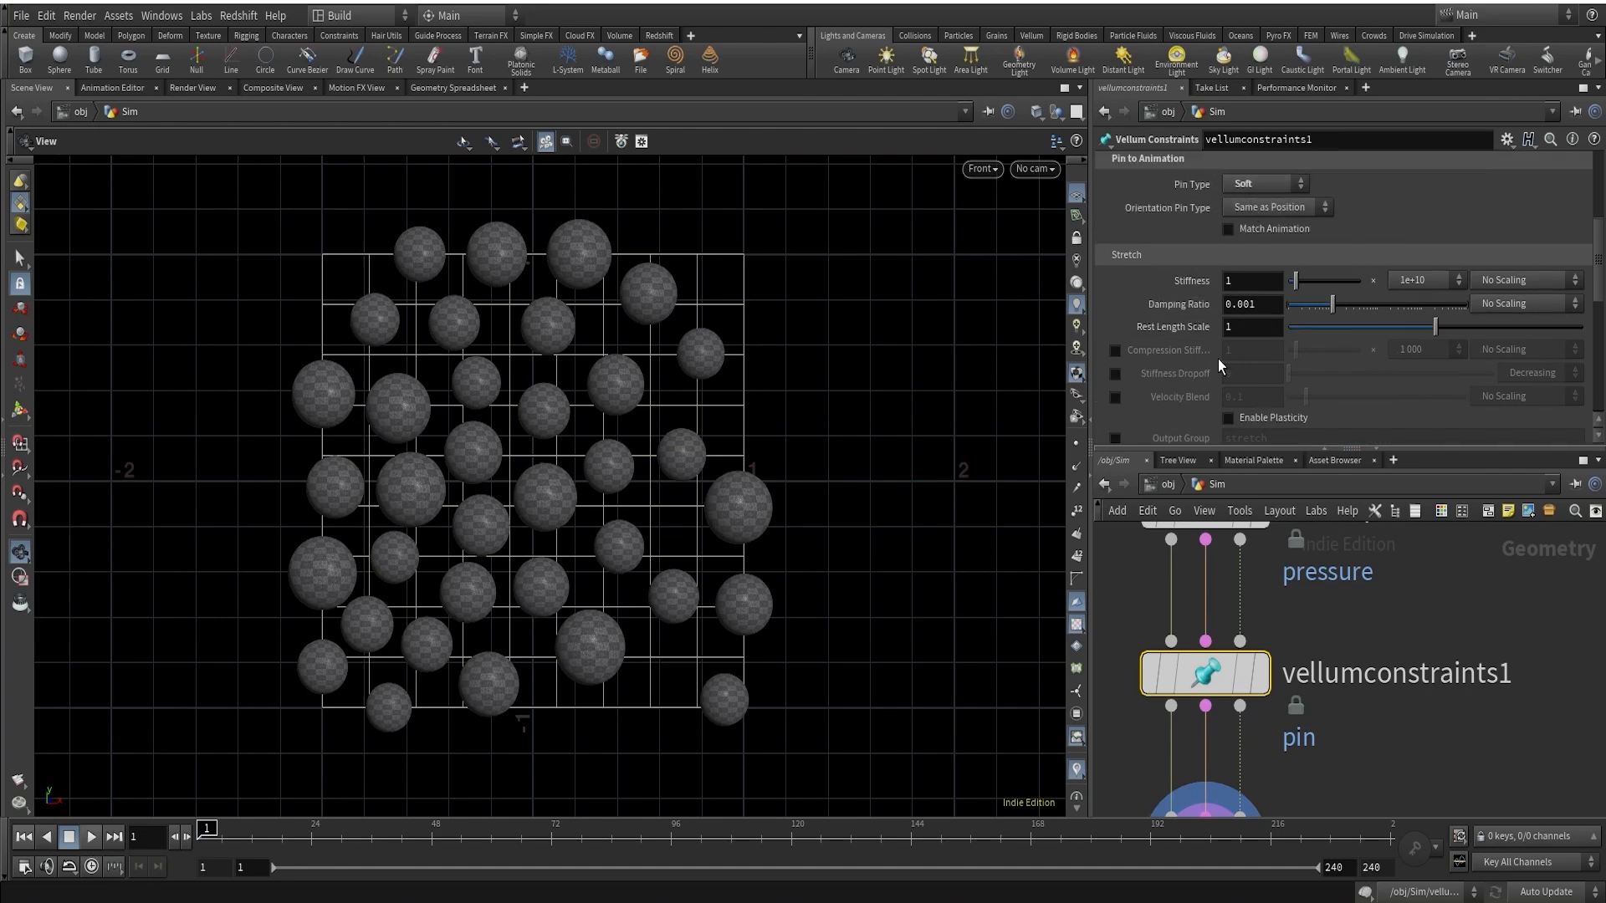
pyautogui.scroll(-2, 1218, 358)
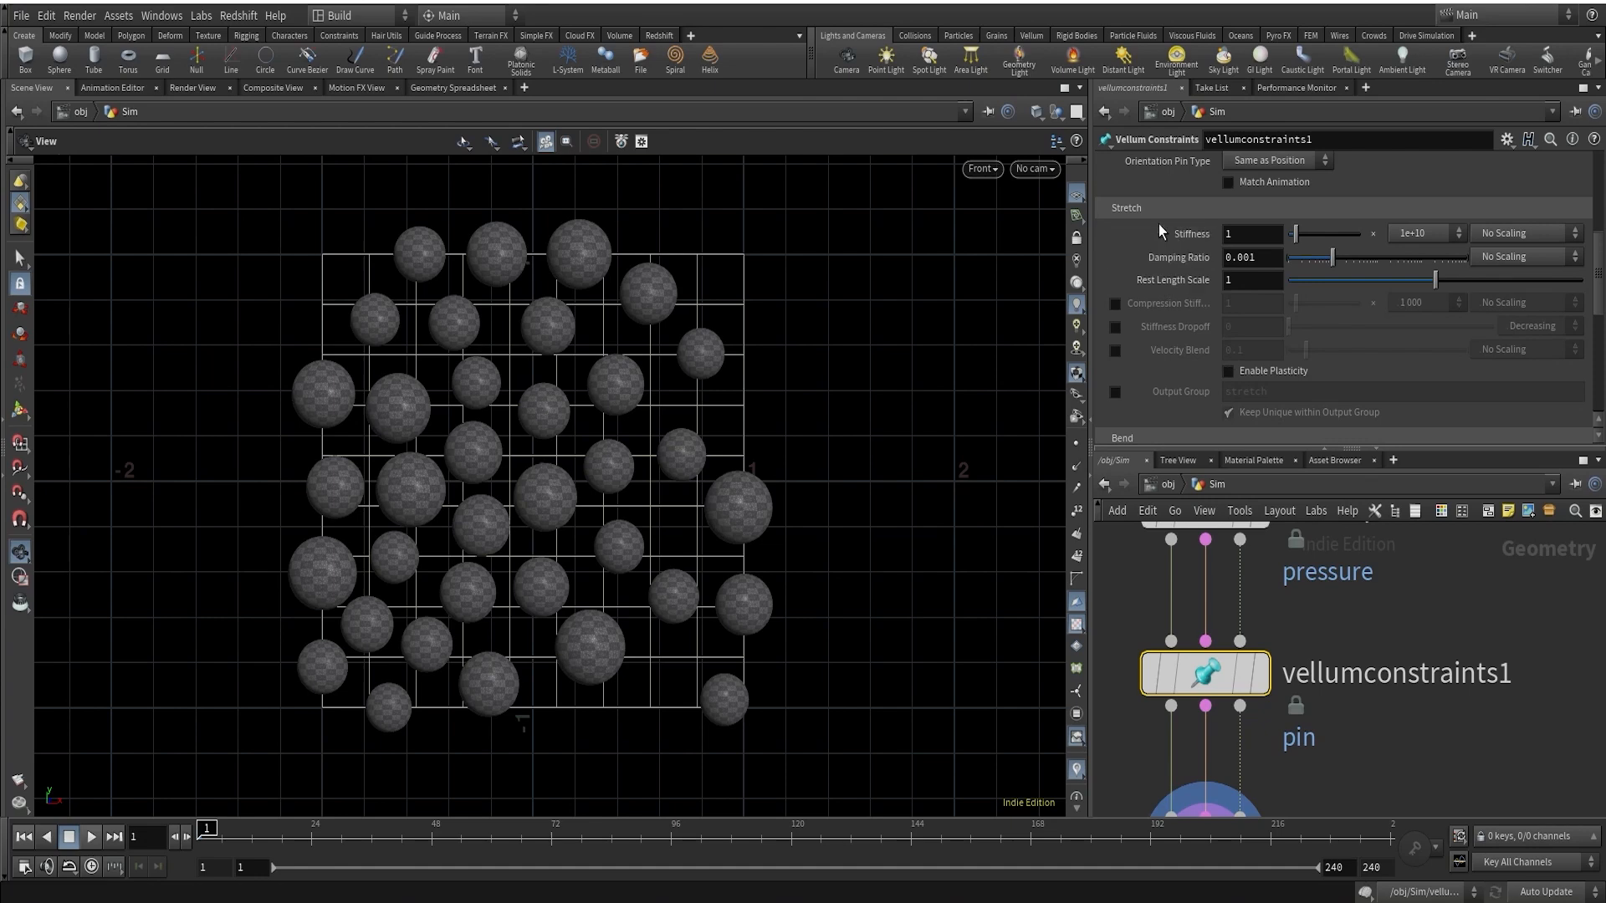
pyautogui.scroll(-3, 1390, 596)
pyautogui.moveTo(1501, 648); pyautogui.dragTo(1388, 666, button='middle')
pyautogui.click(1386, 649)
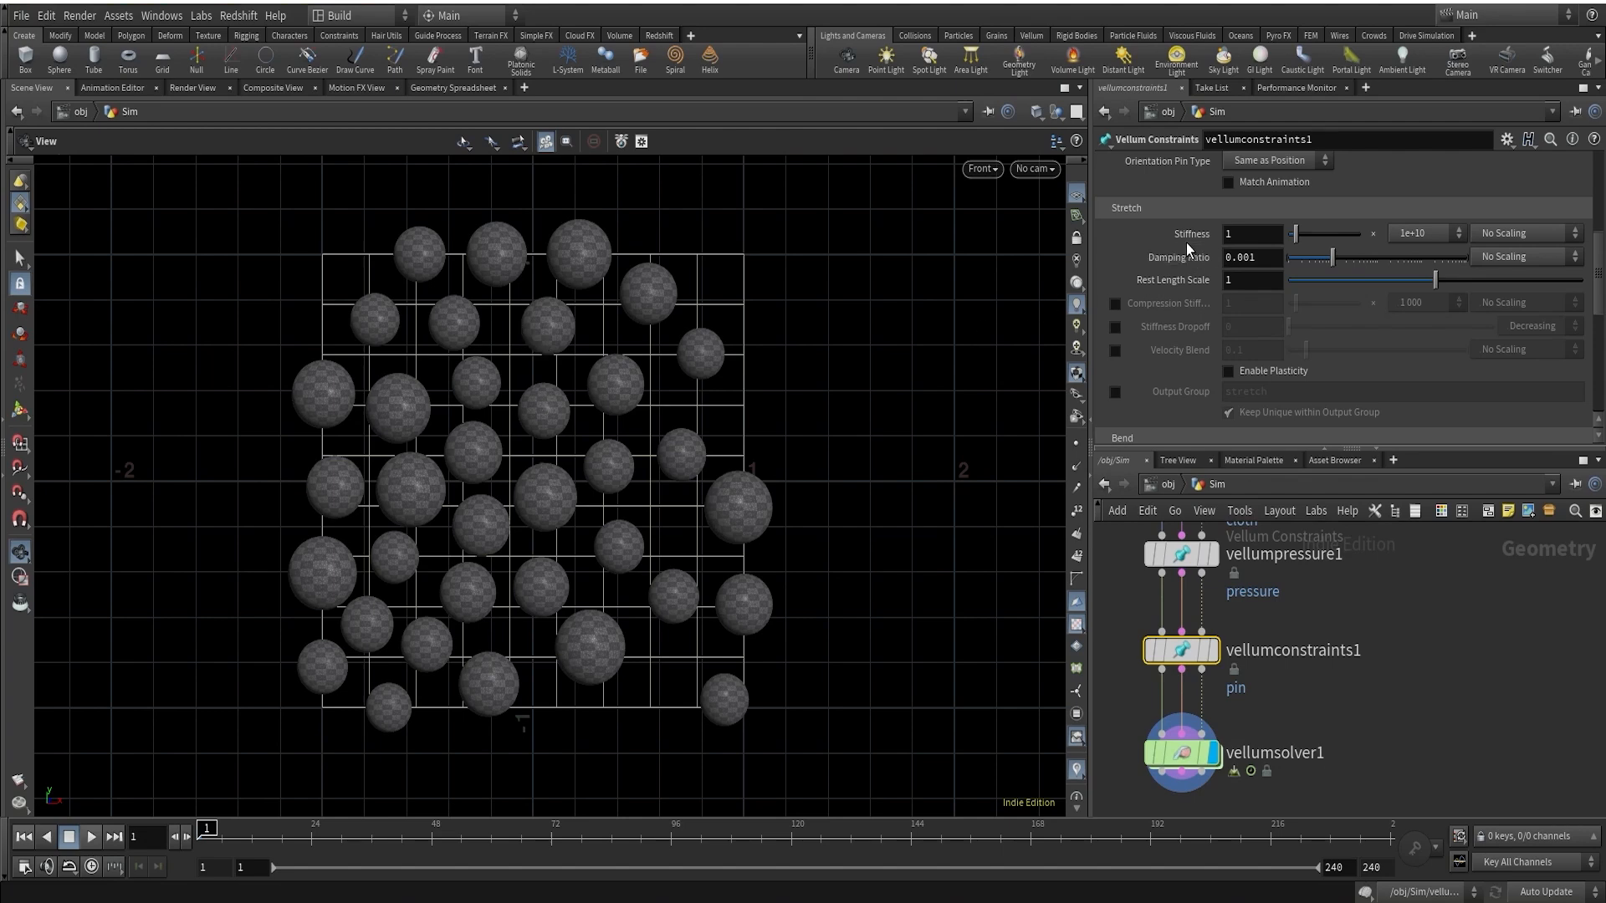
pyautogui.scroll(-3, 1312, 233)
pyautogui.scroll(5, 1232, 384)
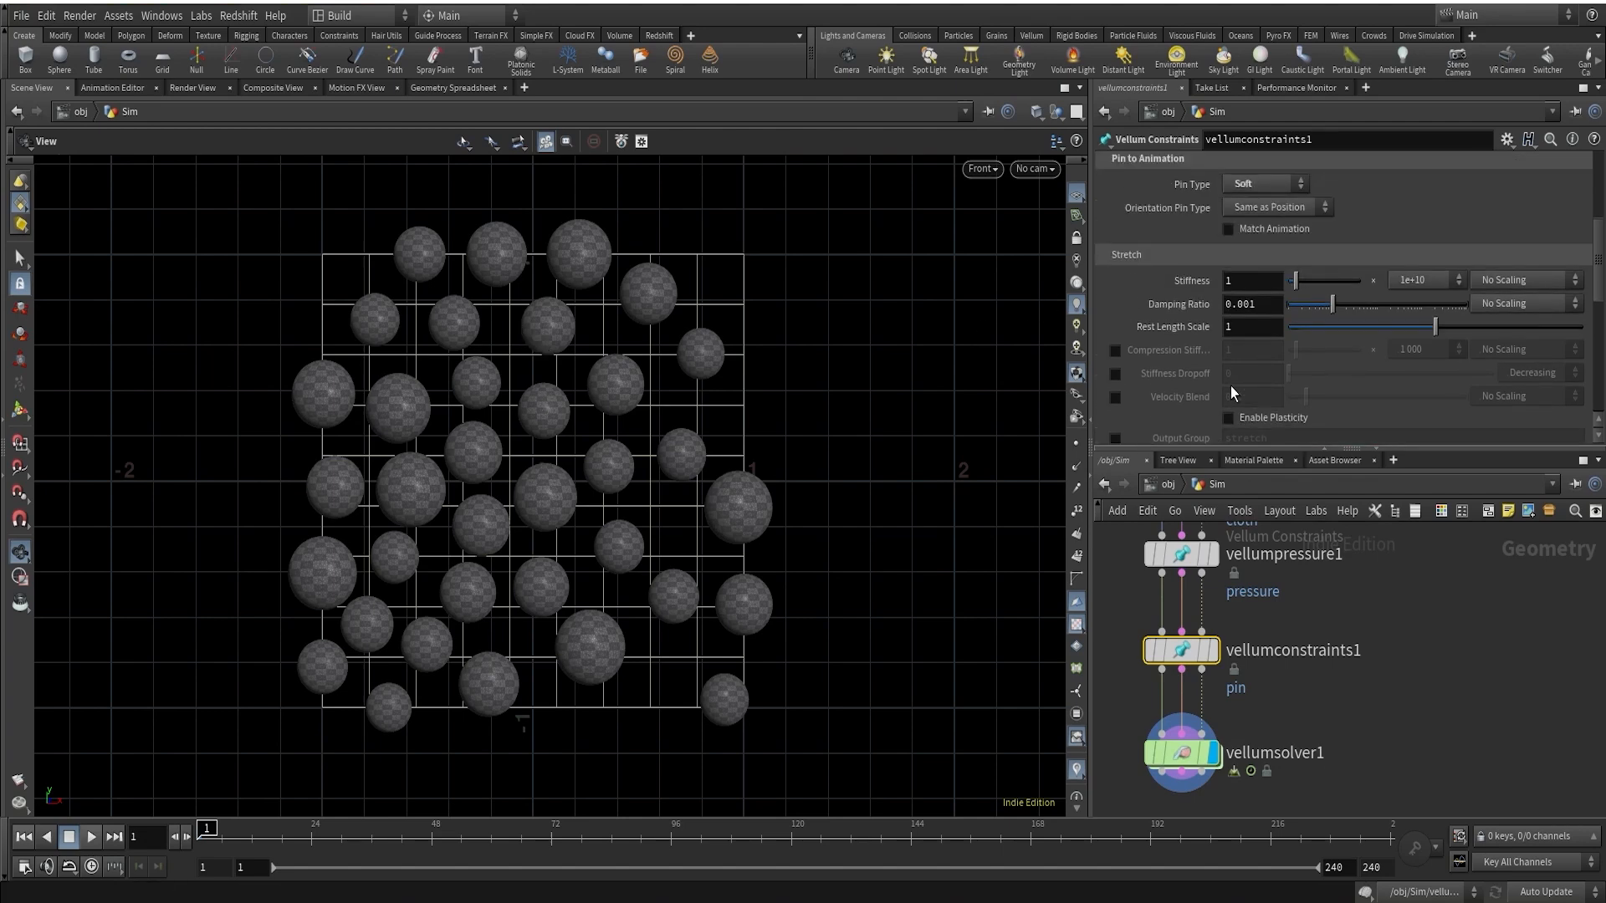
# Set the pin constraint's Stretch Stiffness to 5 with a multiplier of 1
pyautogui.click(1450, 282)
pyautogui.click(1413, 281)
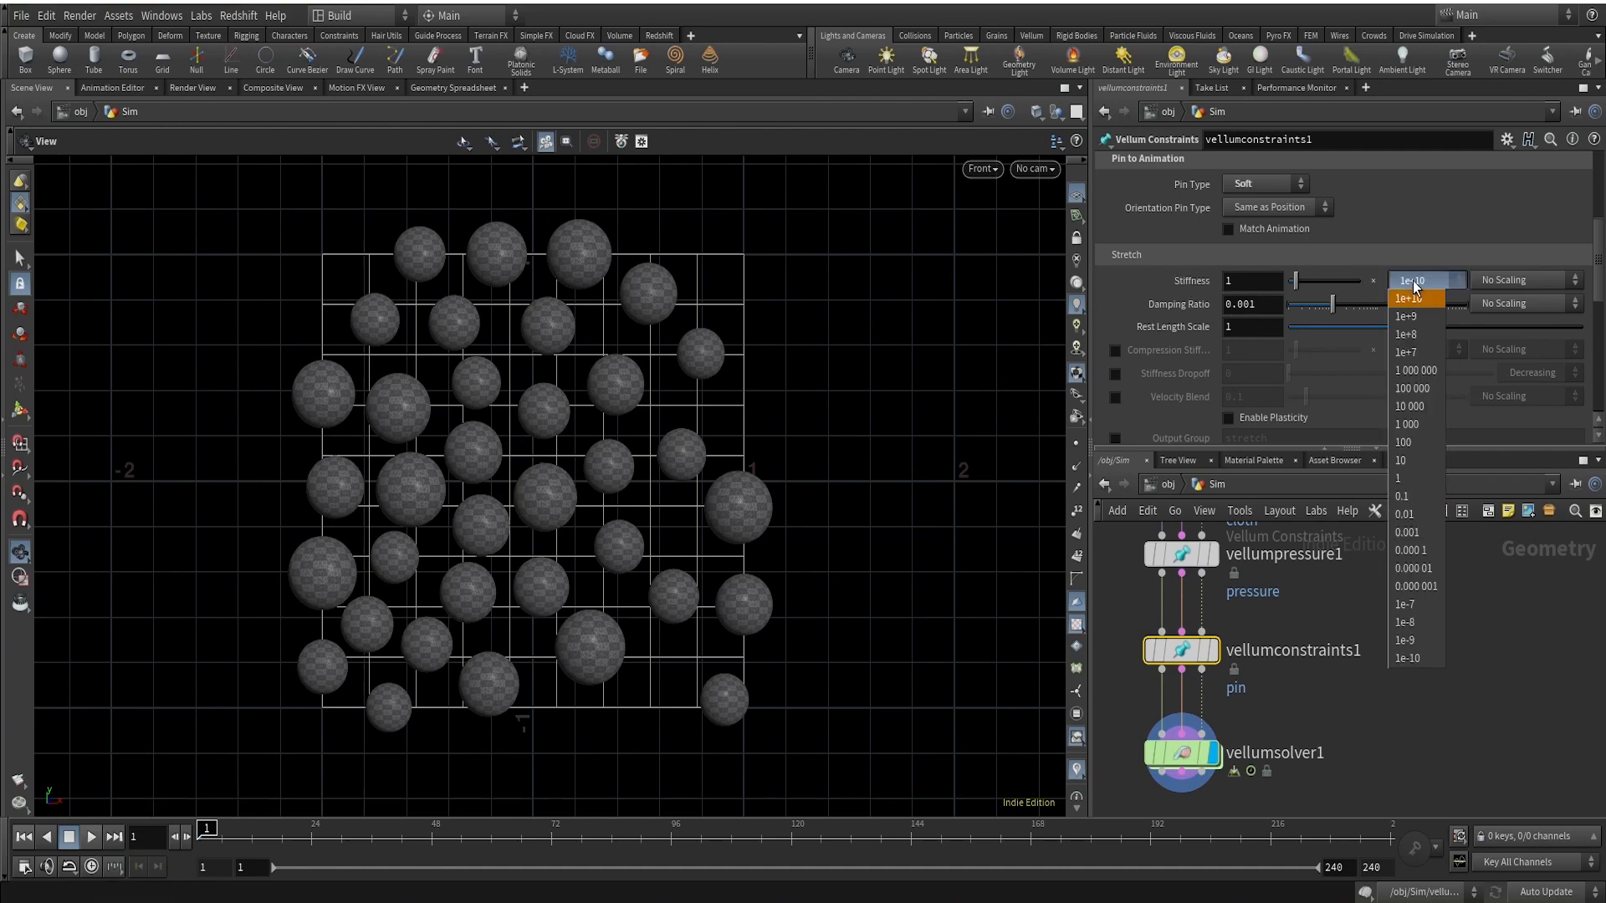
pyautogui.click(1410, 478)
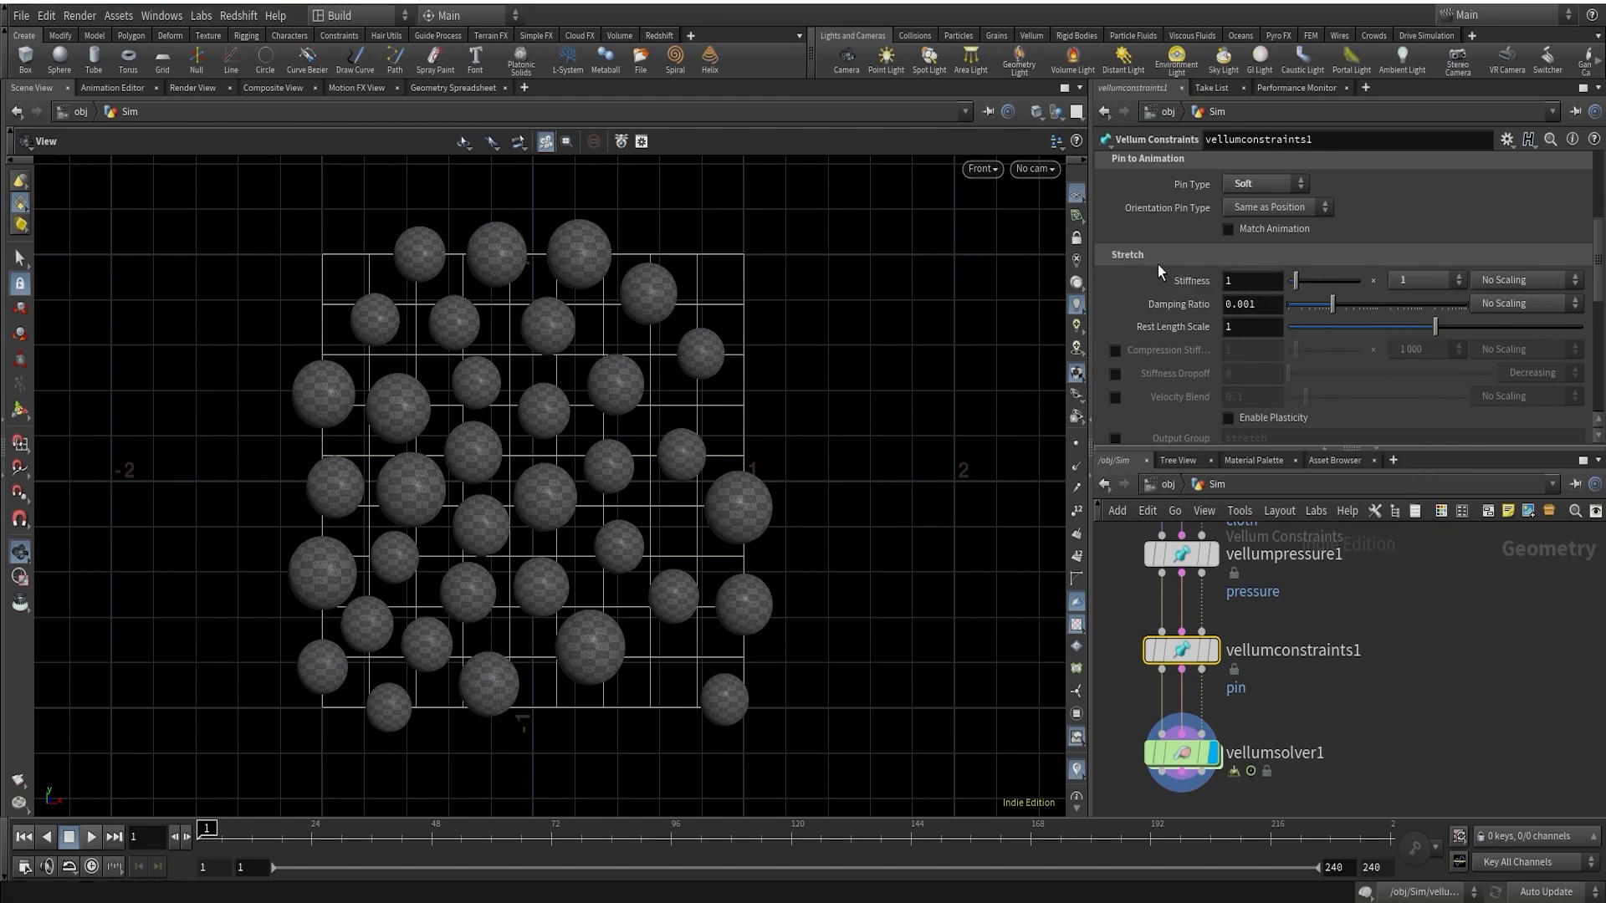
pyautogui.click(1404, 279)
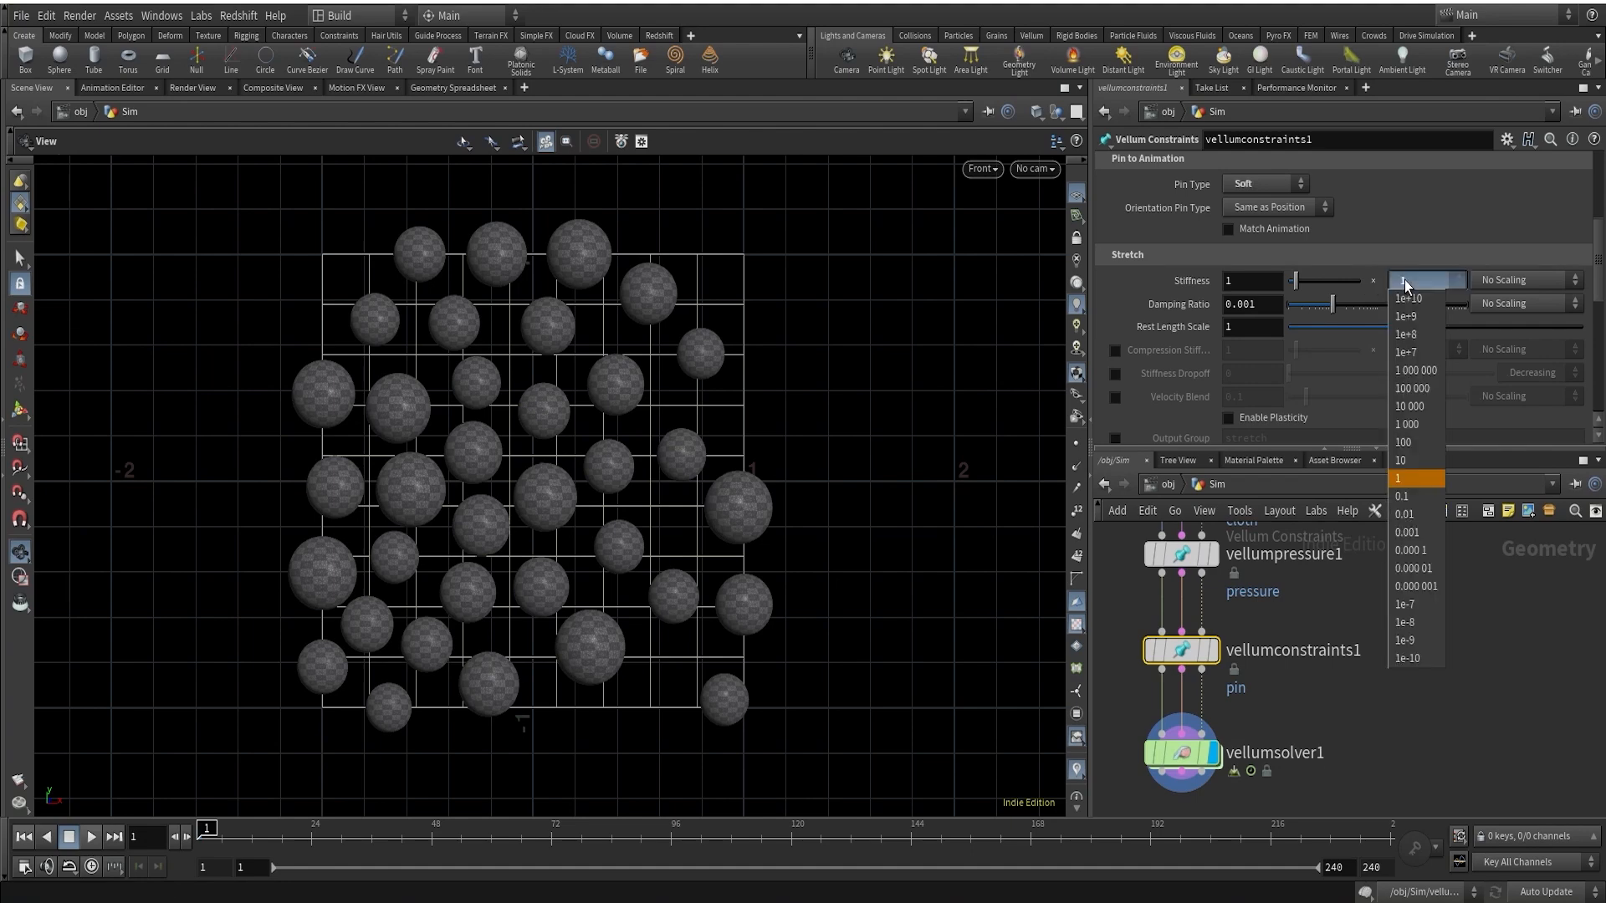
pyautogui.click(1399, 479)
pyautogui.click(1226, 281)
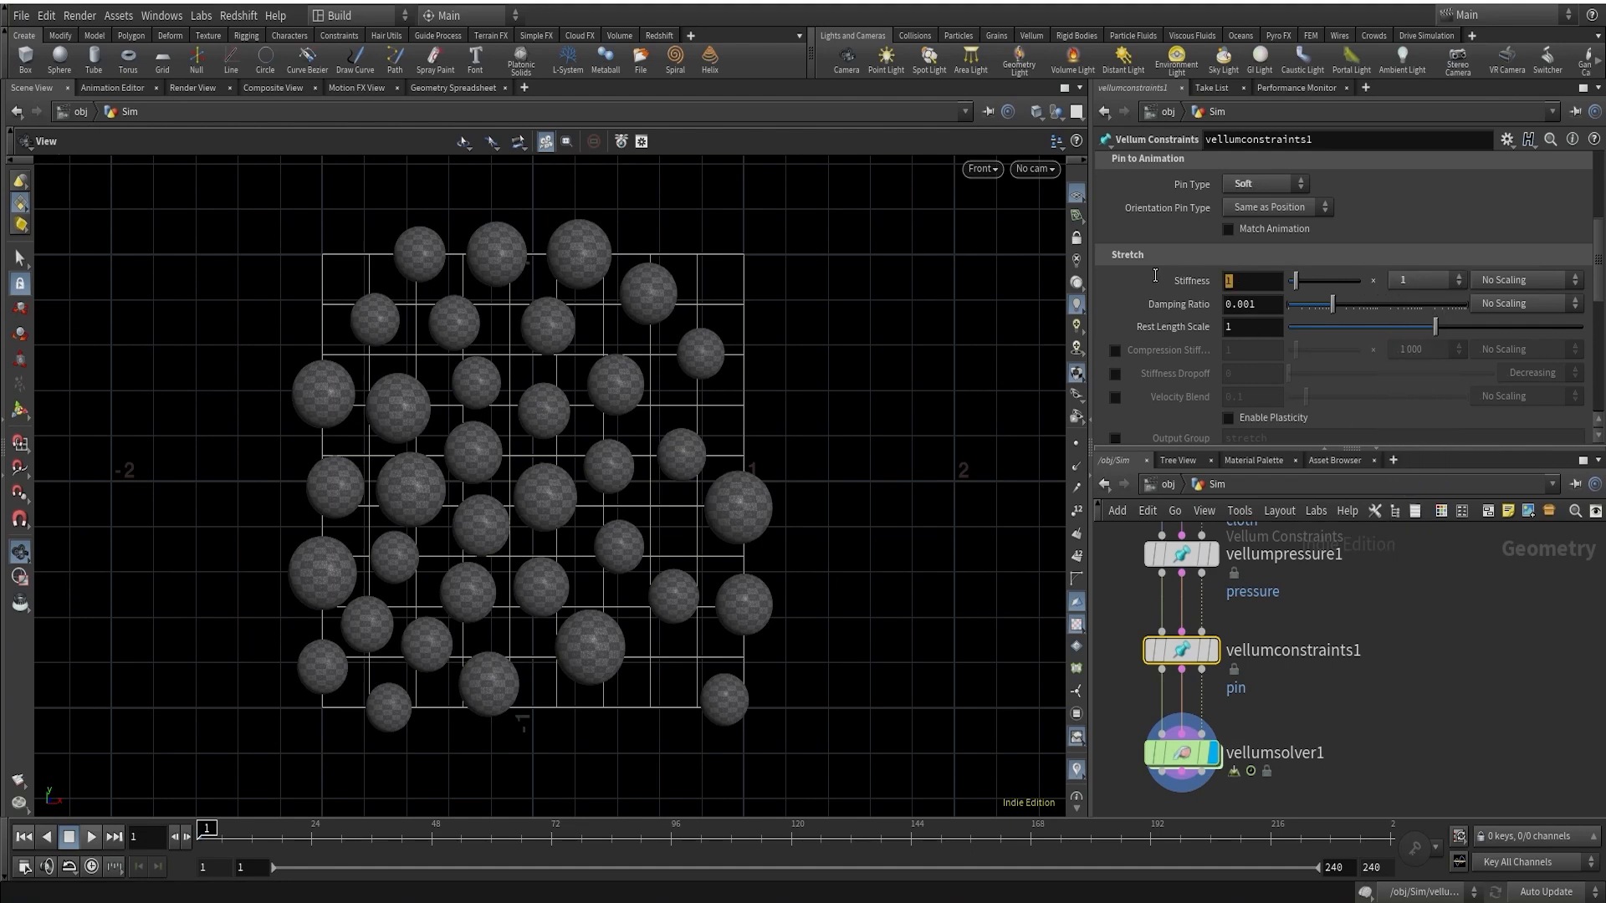
pyautogui.write('5')
pyautogui.press('Return')
# Set the multiplier of the pin constraint's Bend Stiffness to 0.001
pyautogui.scroll(1, 1272, 300)
pyautogui.scroll(-5, 1272, 299)
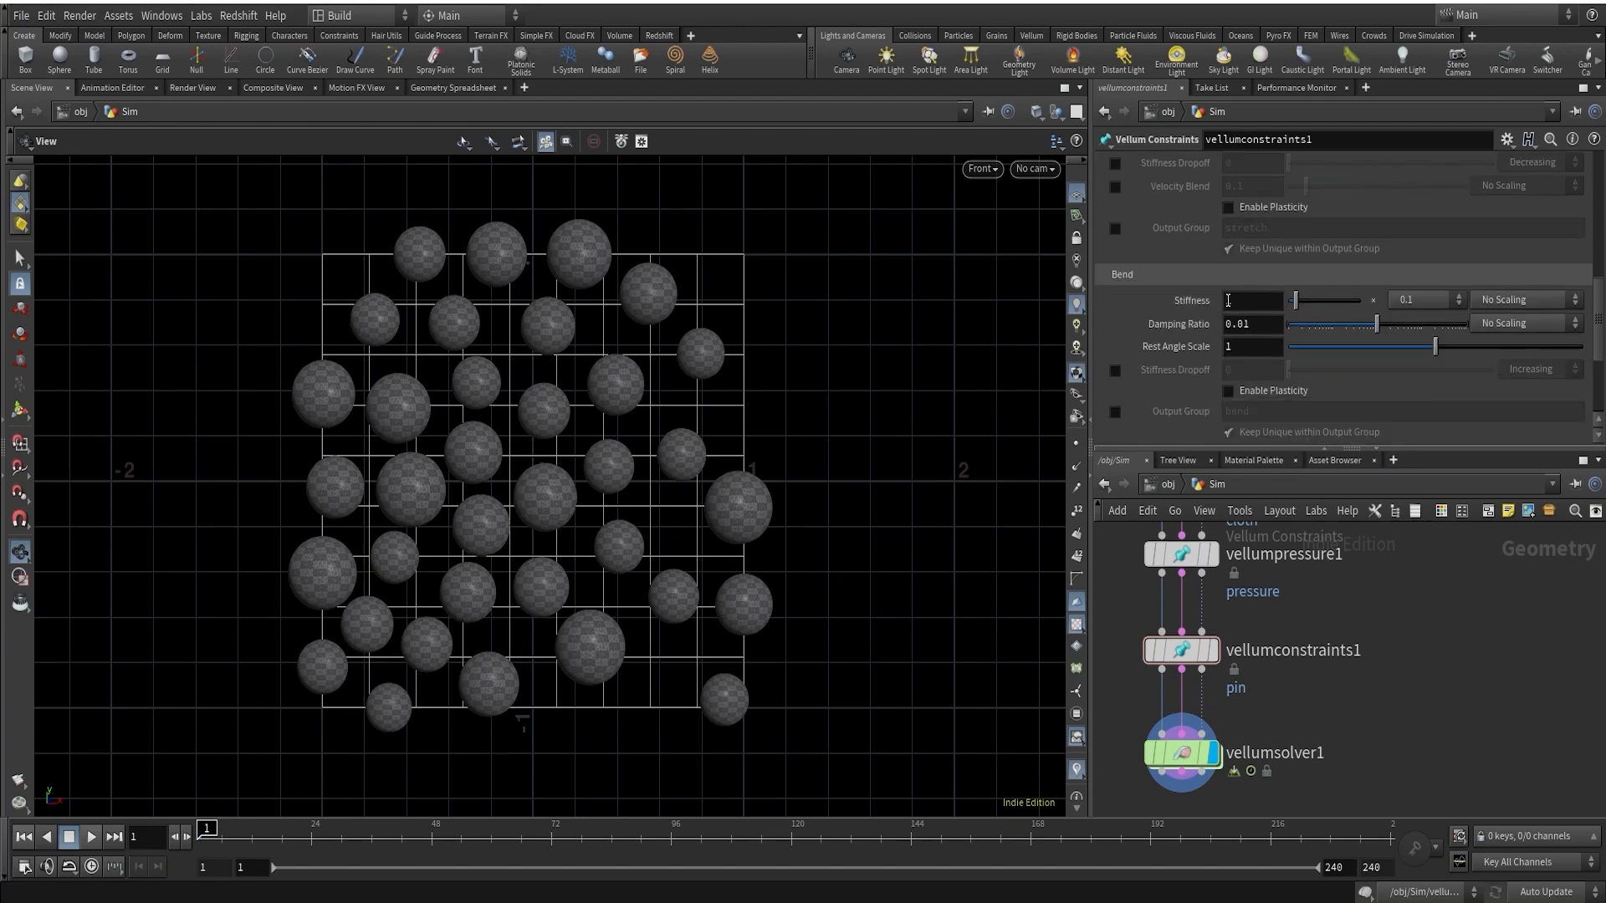
pyautogui.click(1428, 301)
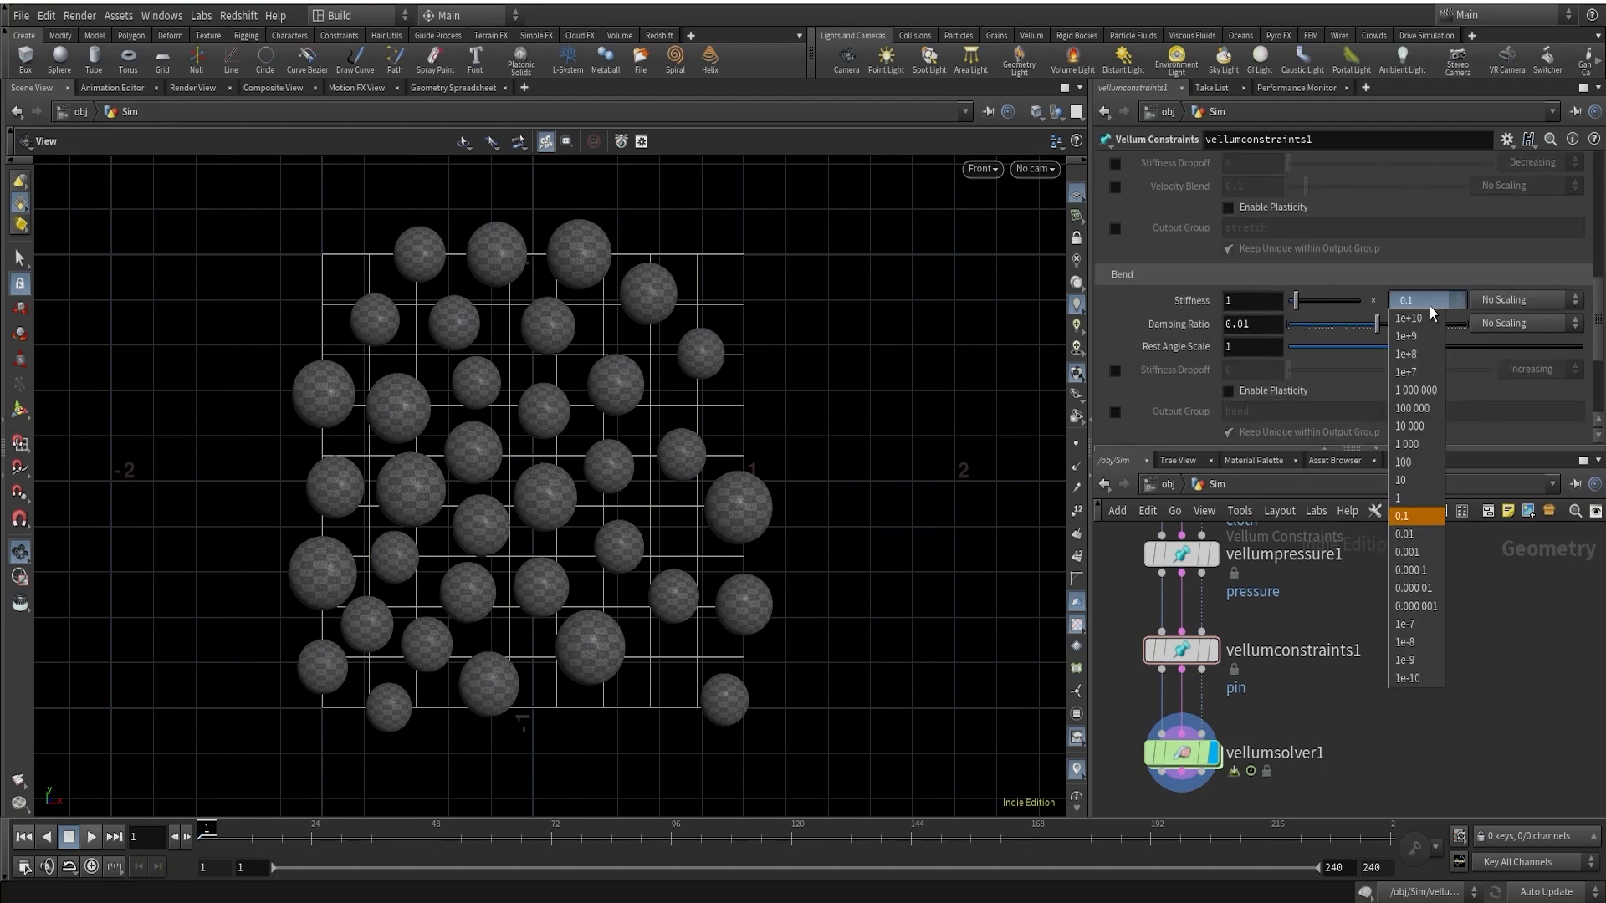
pyautogui.click(1425, 539)
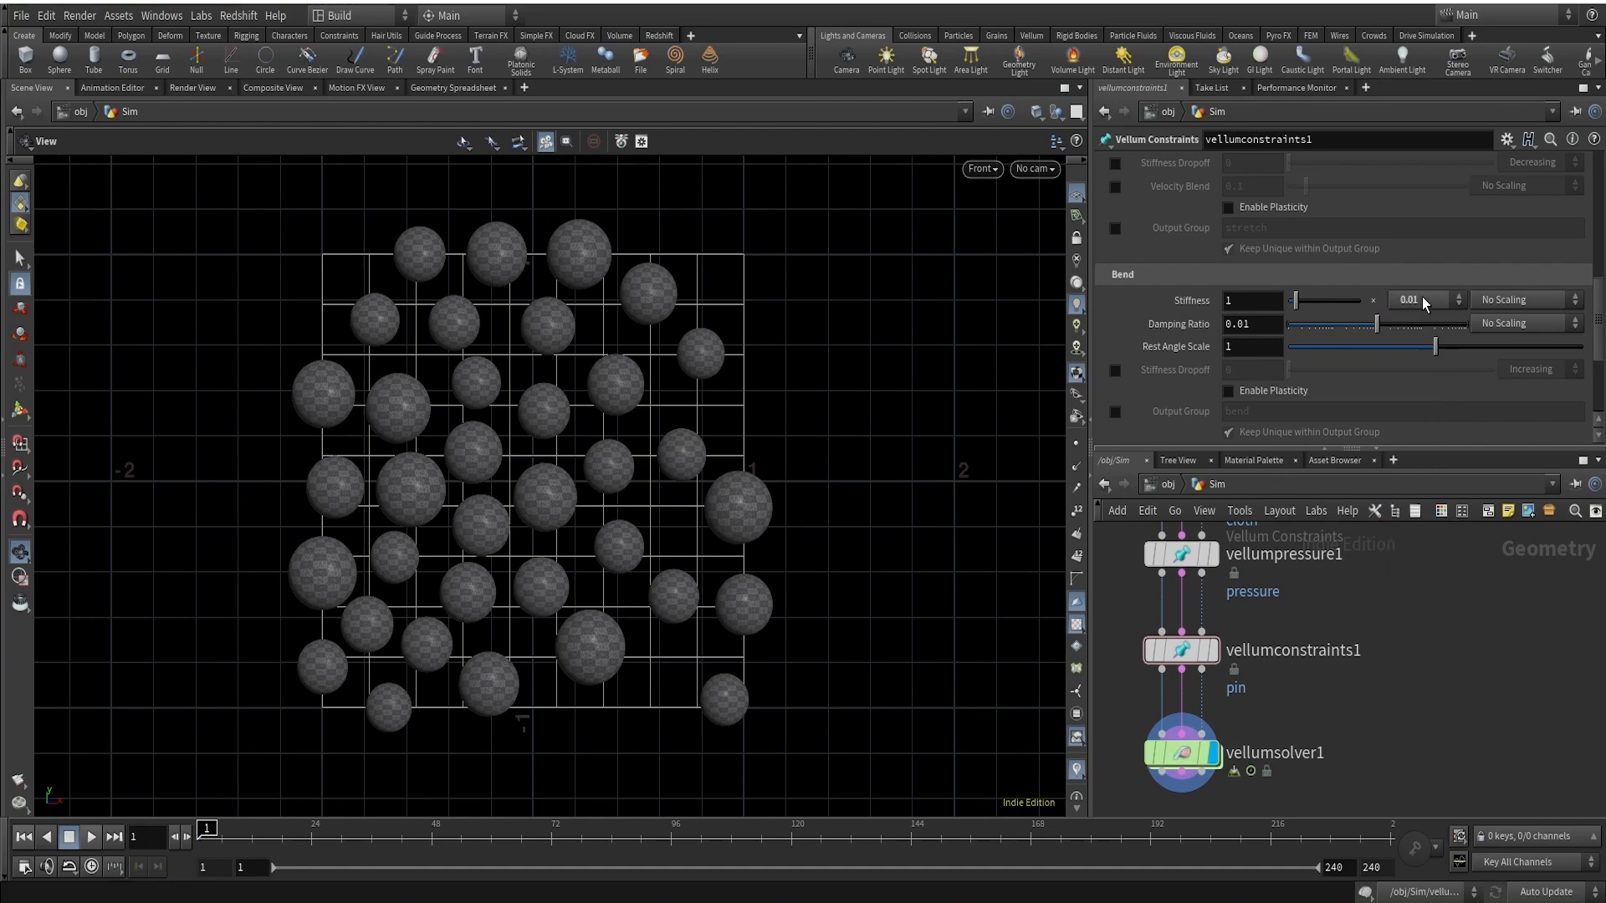
pyautogui.click(1422, 299)
pyautogui.click(1410, 554)
# Show the vellumsolver1 settings and play the simulation to check how the softly pinned balloons inflate, returning to frame 1
pyautogui.press('h')
pyautogui.click(1275, 720)
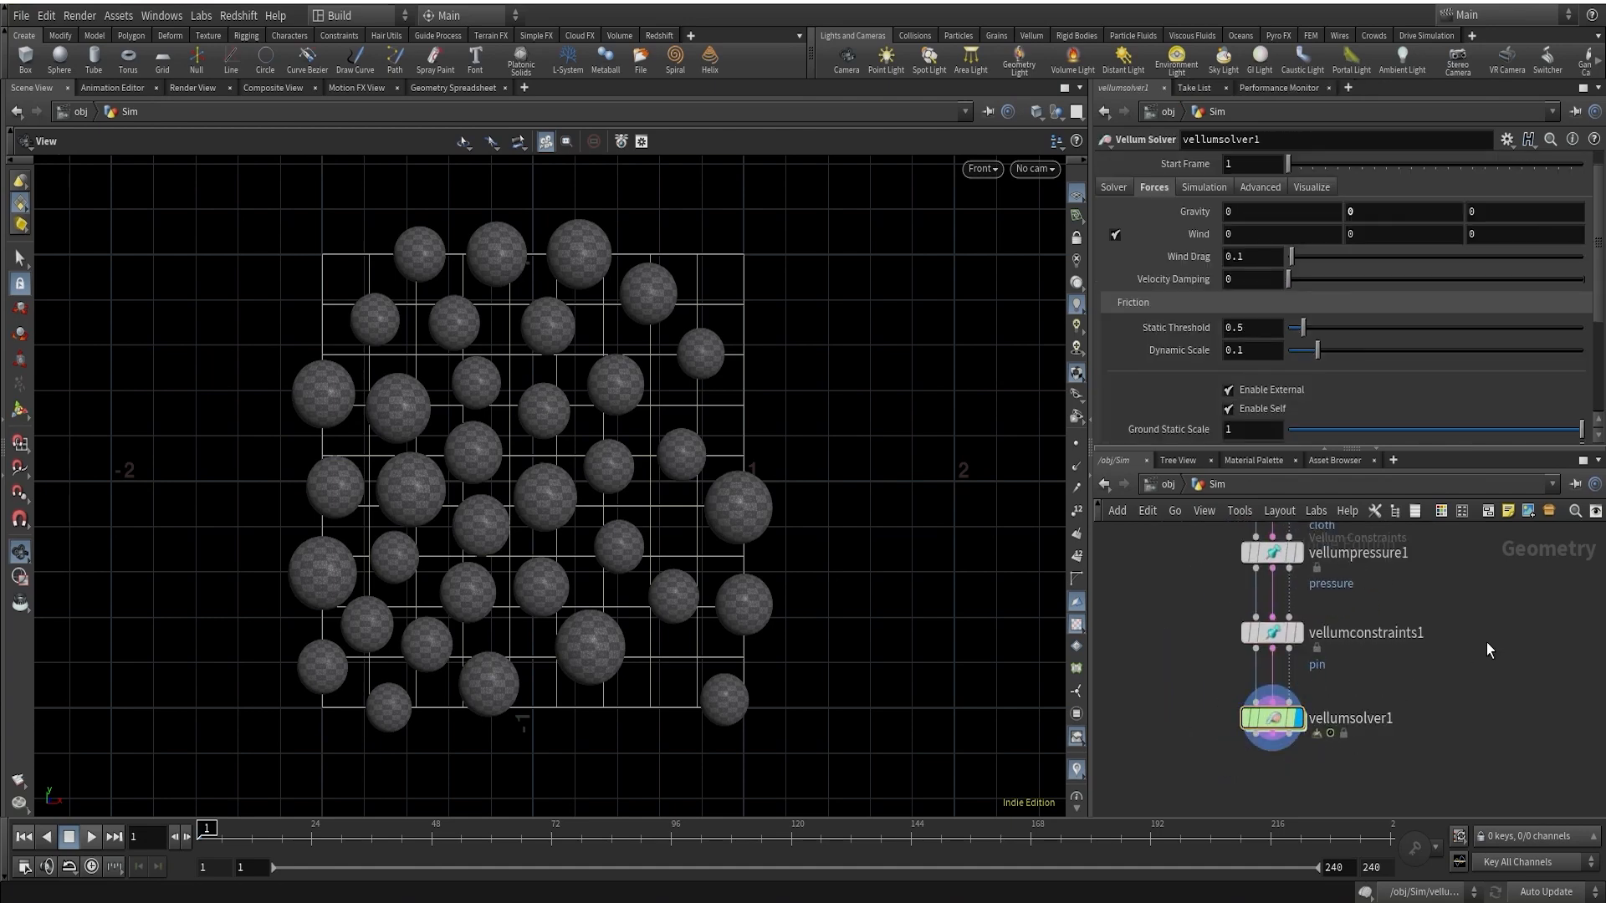
pyautogui.click(89, 837)
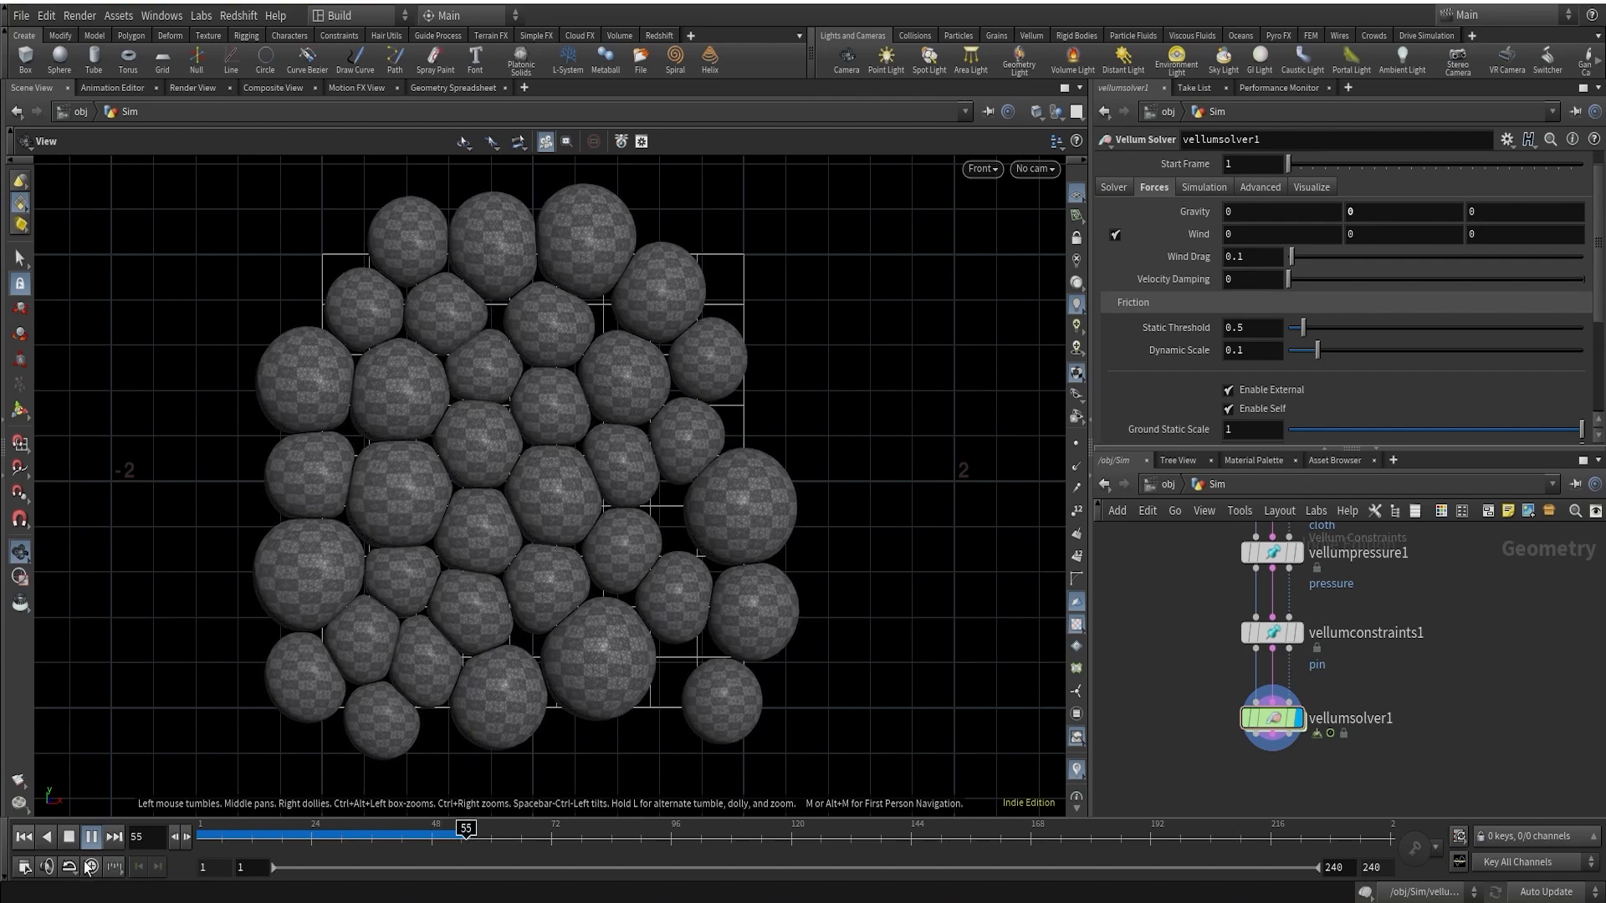
pyautogui.click(69, 836)
# Add a new Grid node in an empty area beside the sphere network and display it
pyautogui.scroll(-3, 1493, 684)
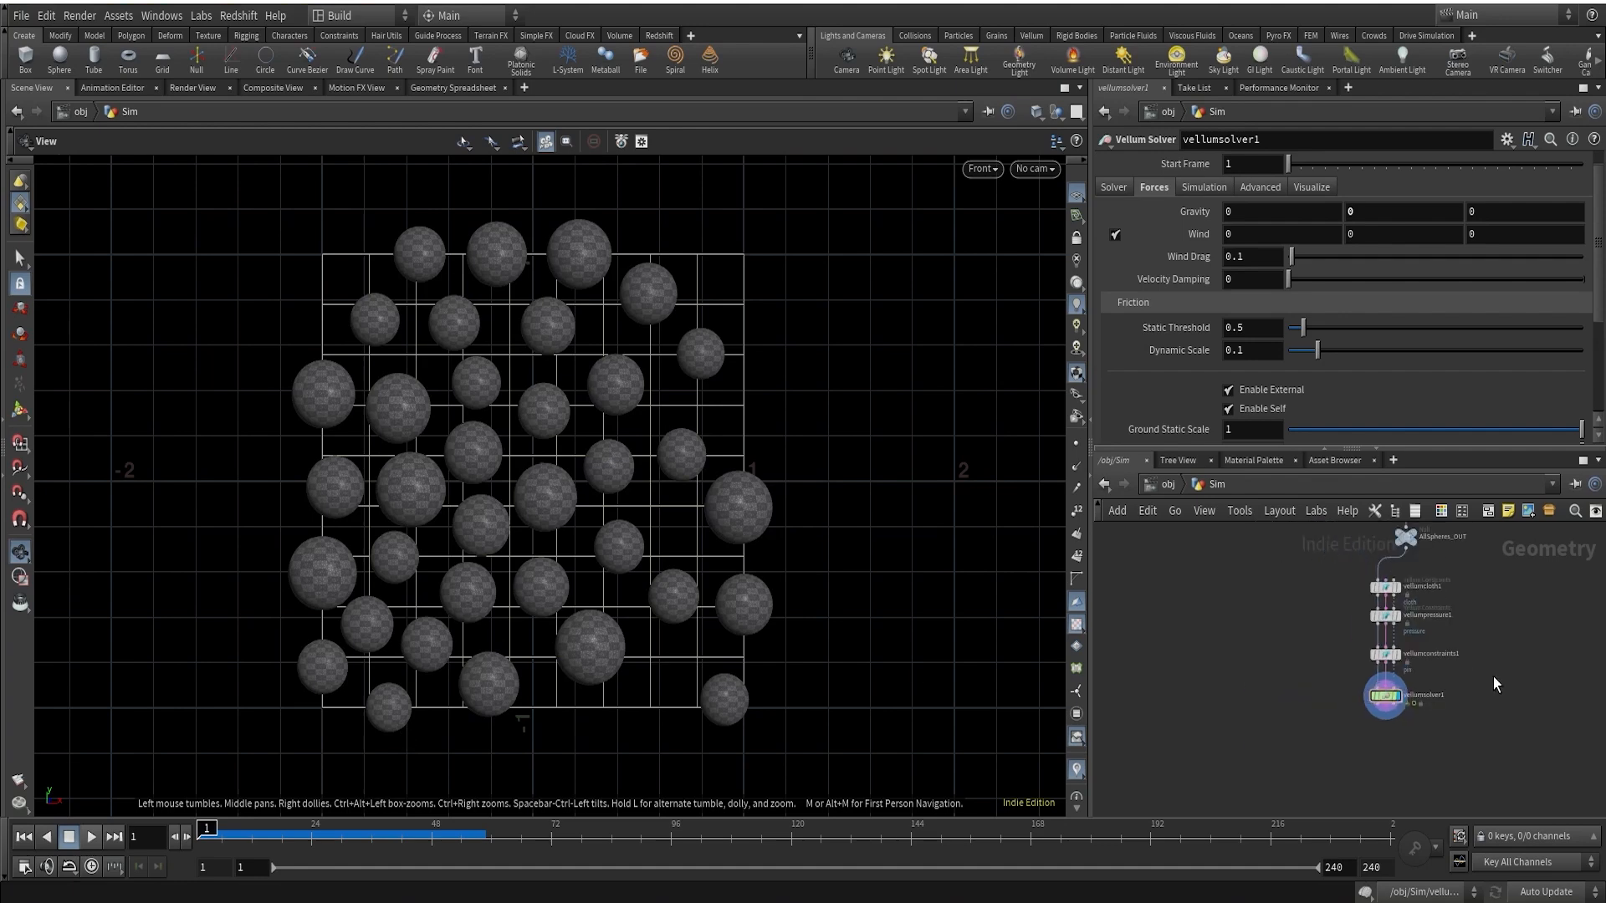
pyautogui.scroll(-1, 1493, 677)
pyautogui.moveTo(1494, 677); pyautogui.dragTo(1330, 746, button='middle')
pyautogui.moveTo(1435, 585); pyautogui.dragTo(1381, 629, button='middle')
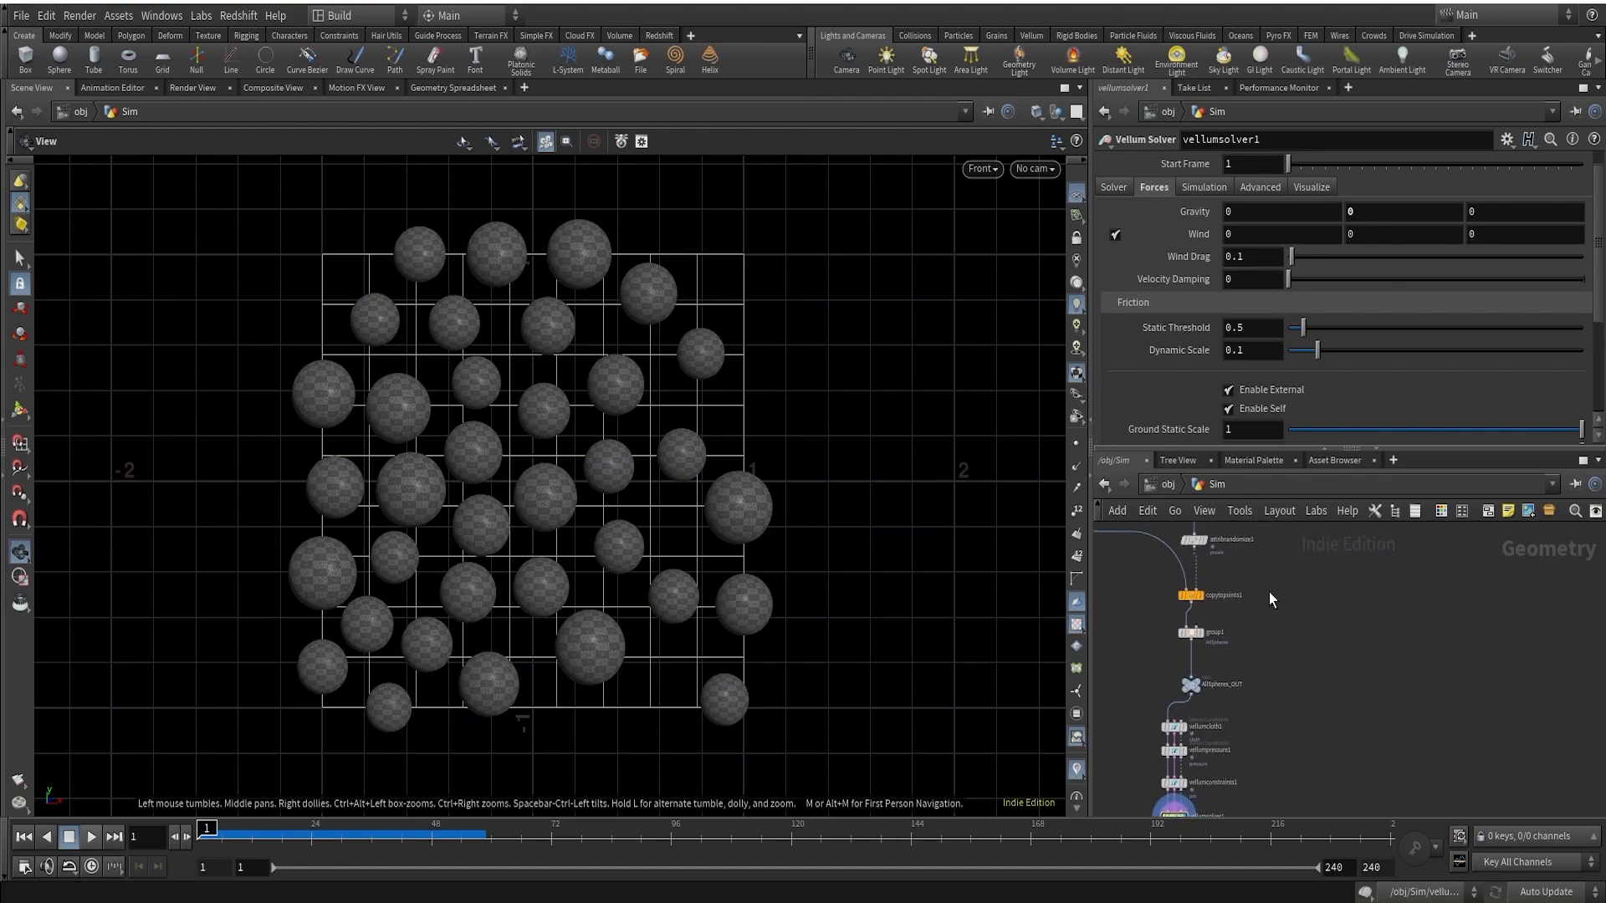
pyautogui.write('rid')
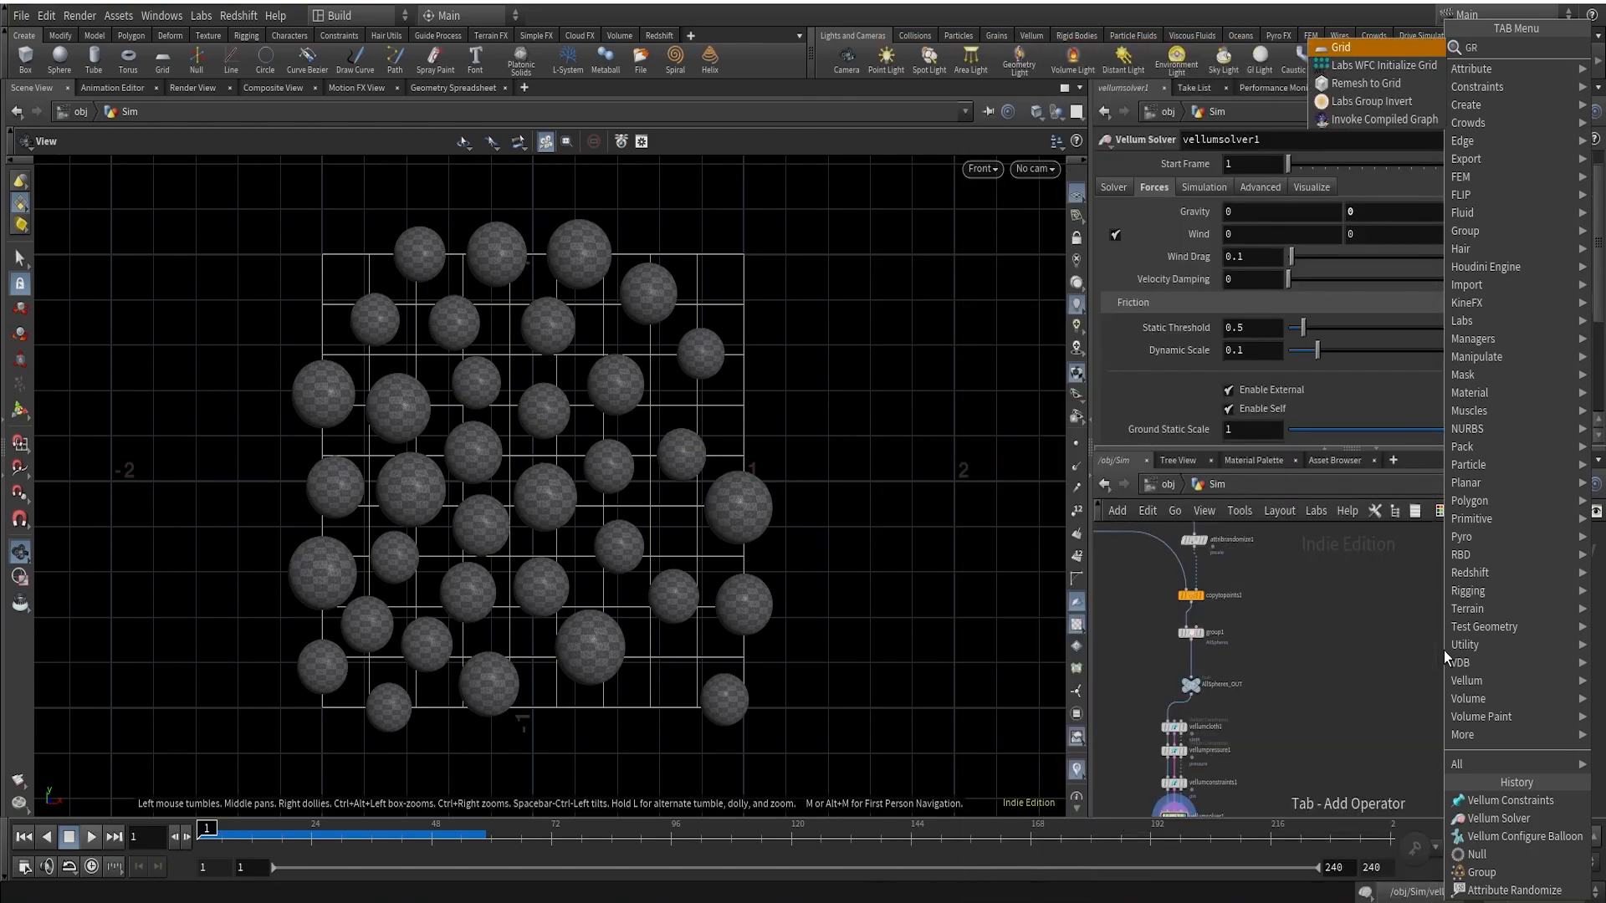
pyautogui.press('Return')
pyautogui.click(1443, 650)
pyautogui.moveTo(1443, 651); pyautogui.dragTo(1318, 631)
pyautogui.moveTo(1320, 634)
pyautogui.click(1376, 703)
# Set the Orientation of the grid2 node to XY Plane
pyautogui.scroll(-6, 1446, 672)
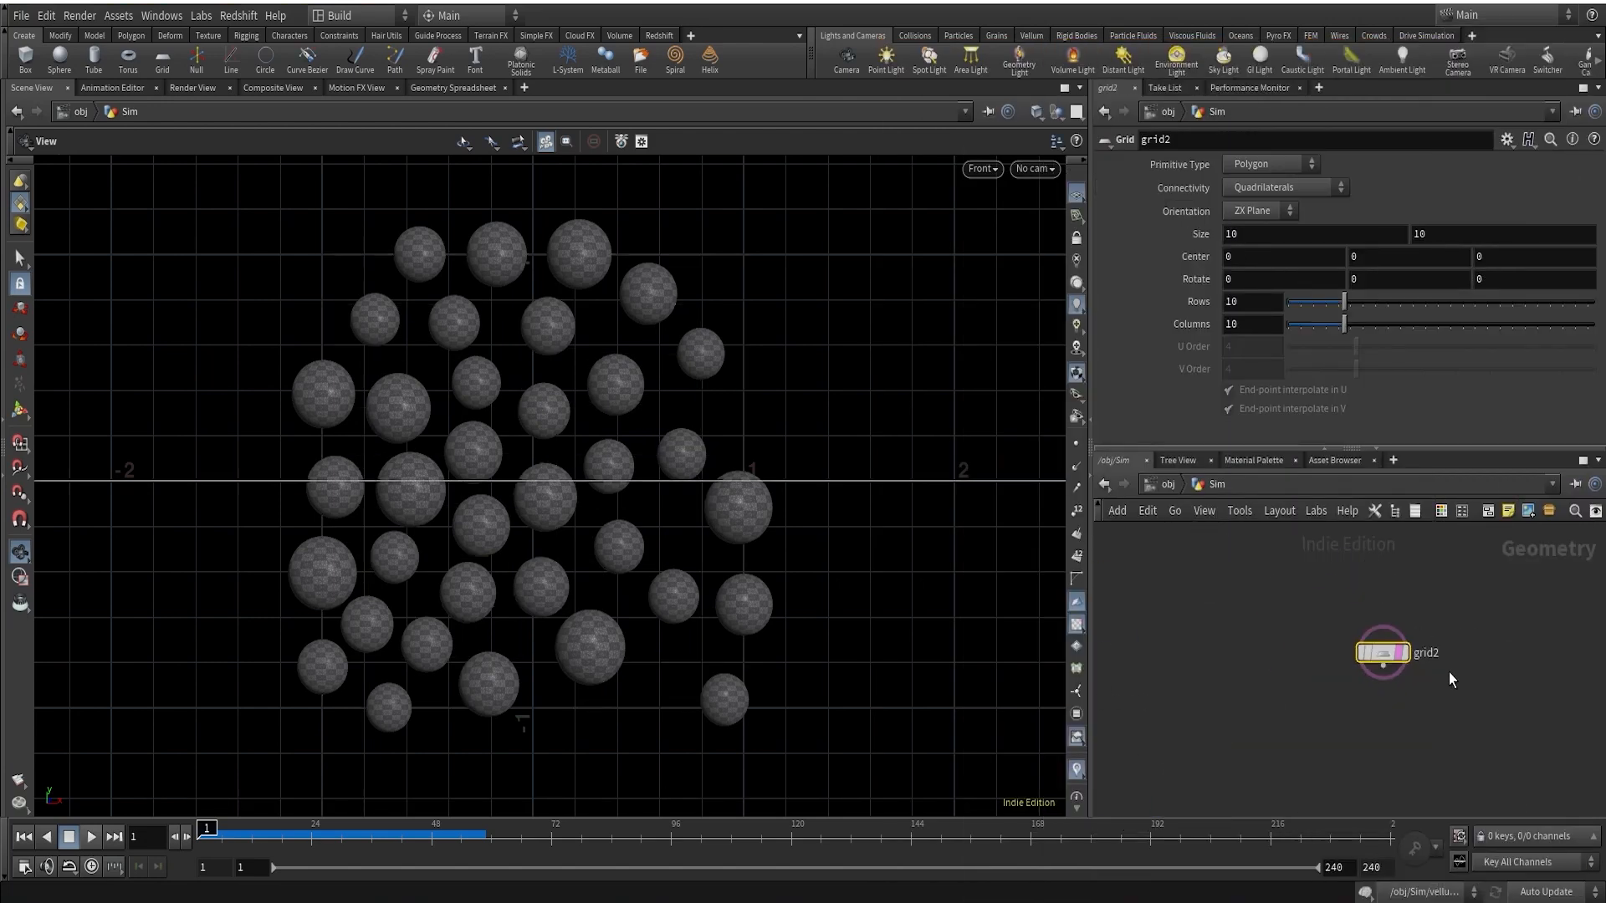
pyautogui.scroll(5, 1443, 672)
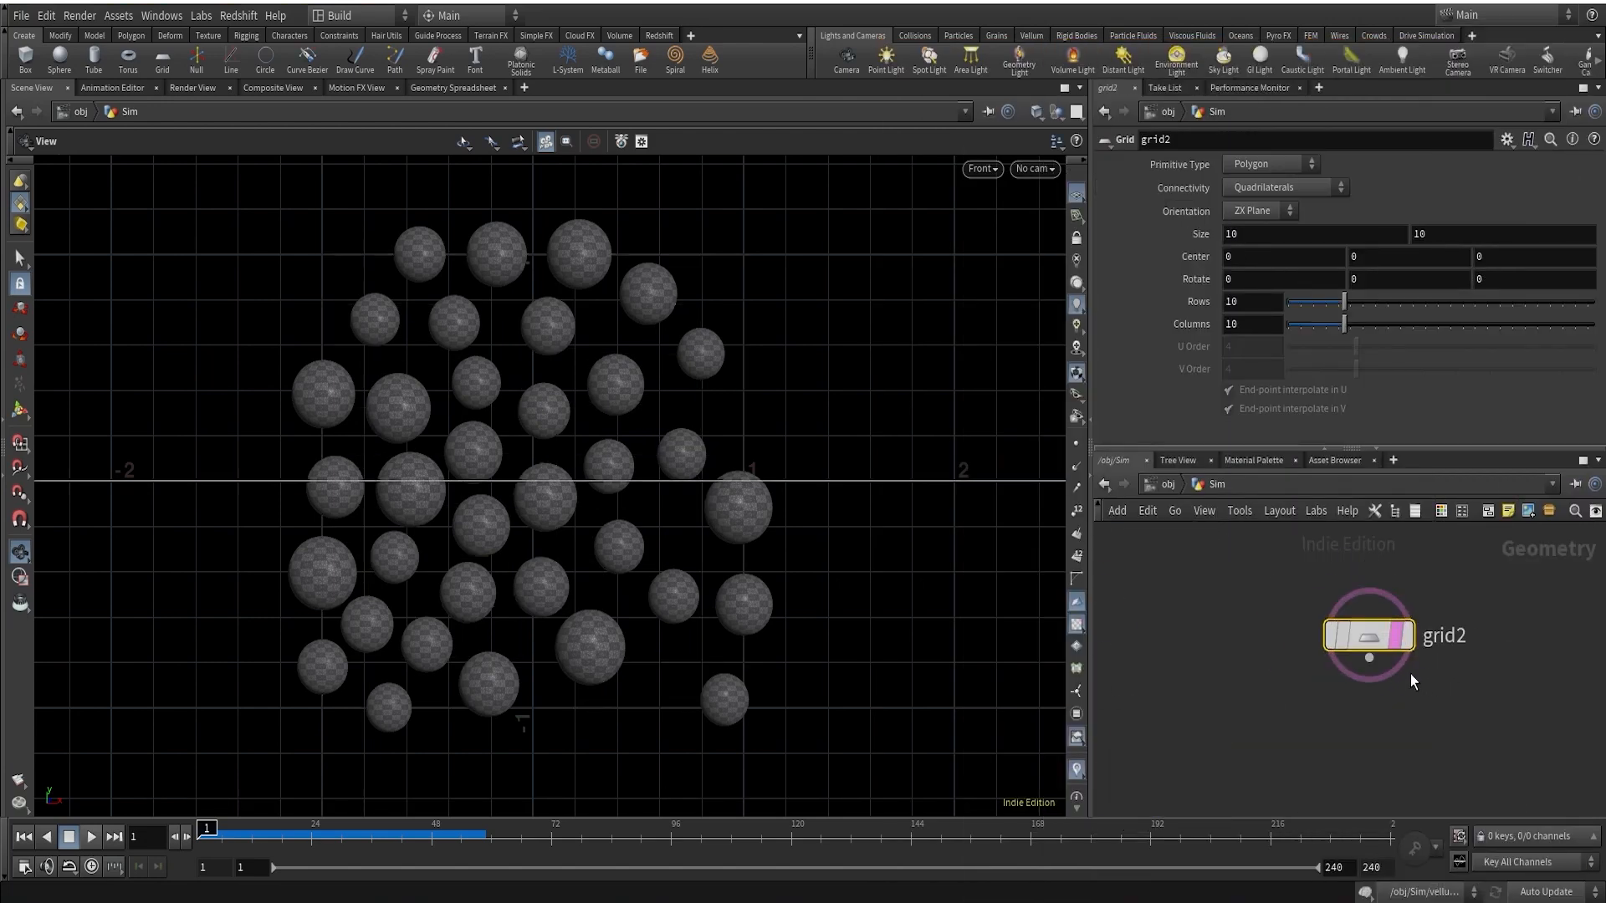
pyautogui.click(1246, 214)
pyautogui.click(1246, 234)
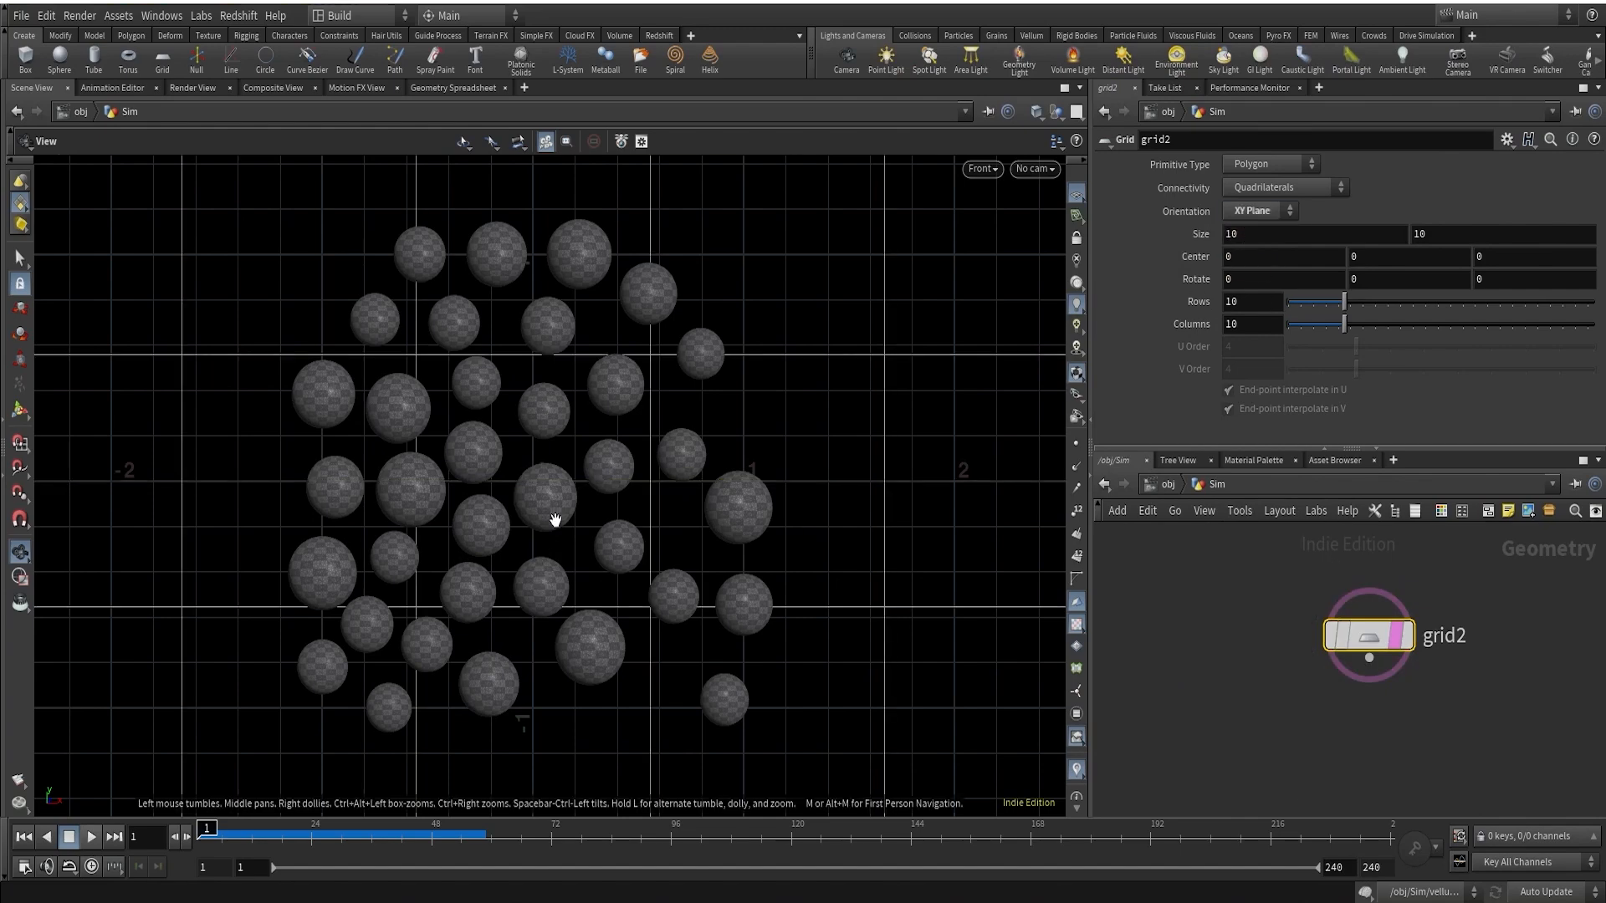
# Switch the viewport to the Right view to check the grid's depth against the spheres from the side
pyautogui.scroll(-3, 555, 519)
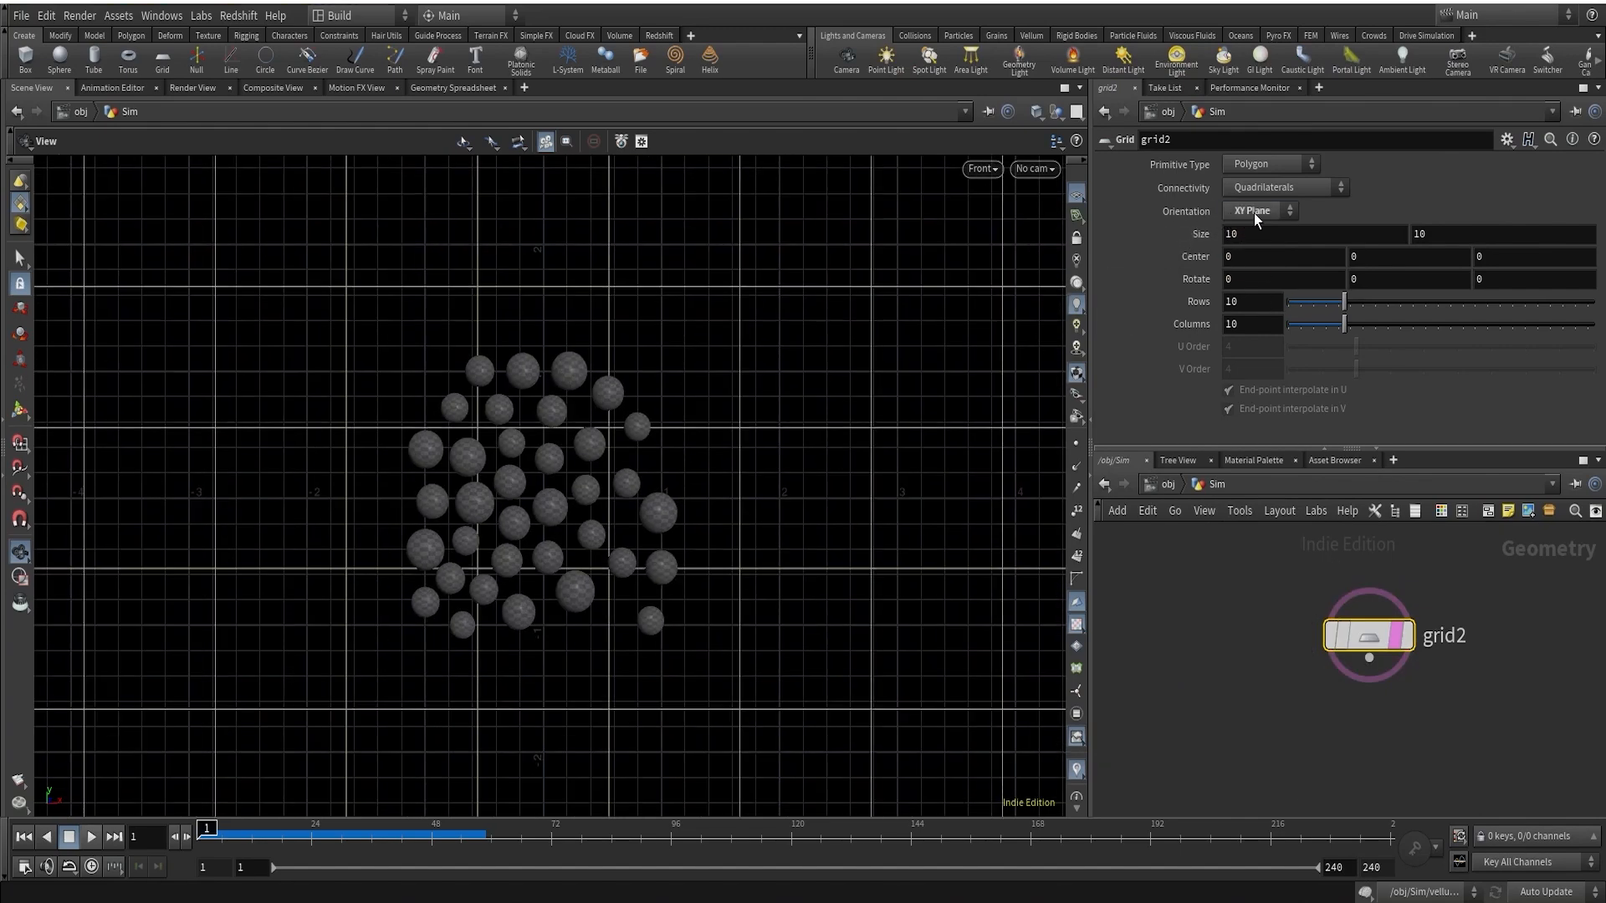
pyautogui.moveTo(639, 394); pyautogui.dragTo(619, 455, button='right')
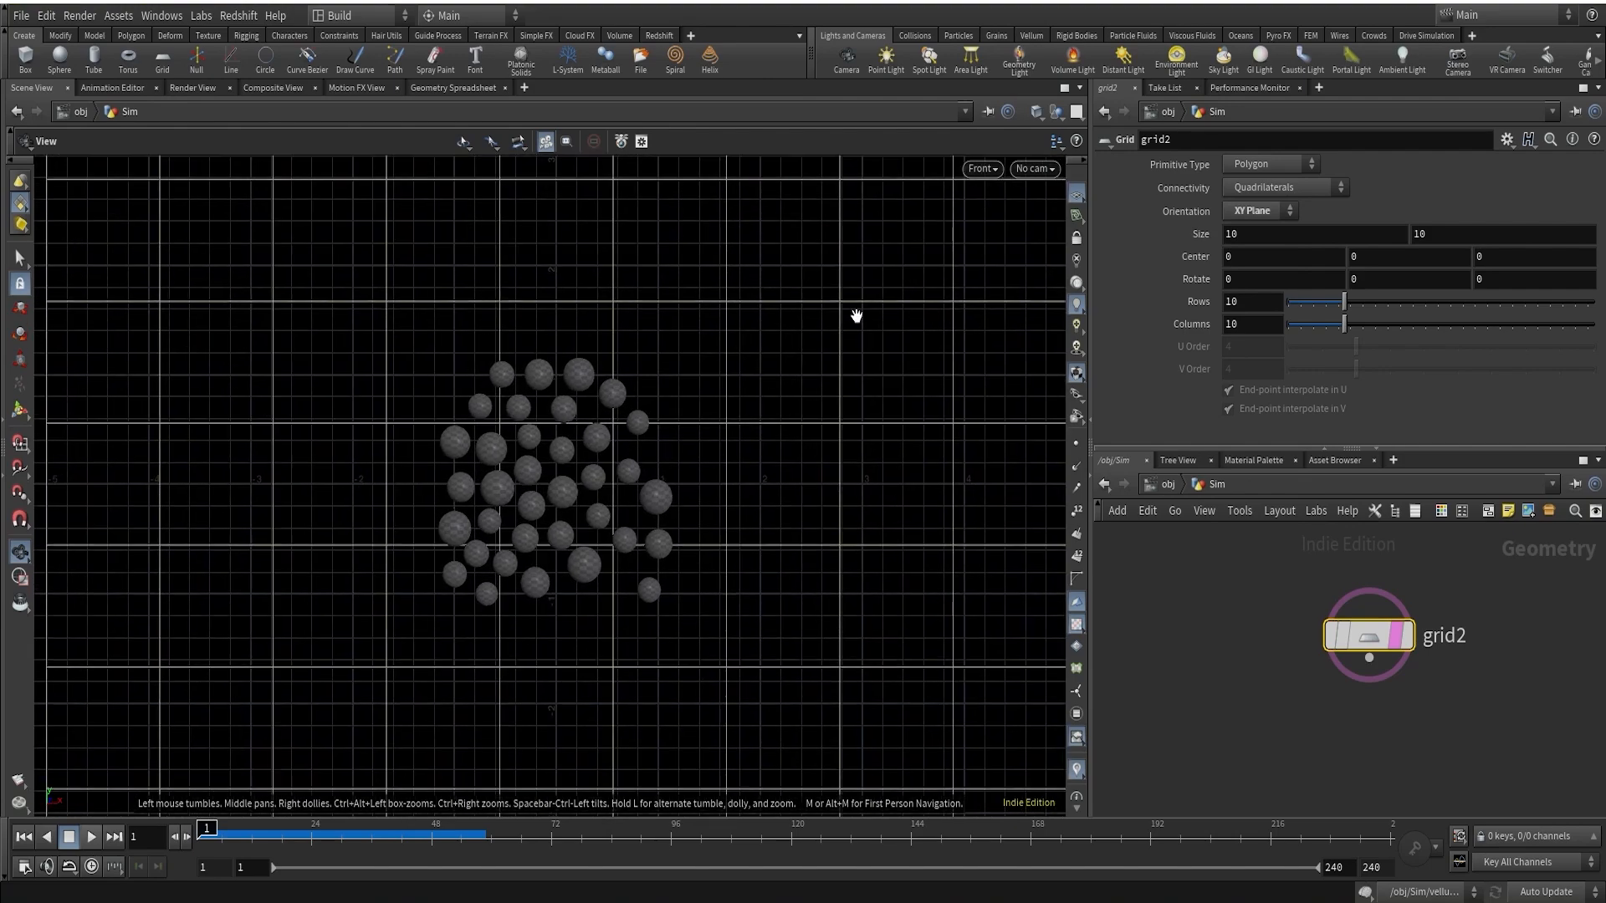
pyautogui.click(981, 169)
pyautogui.moveTo(1013, 206)
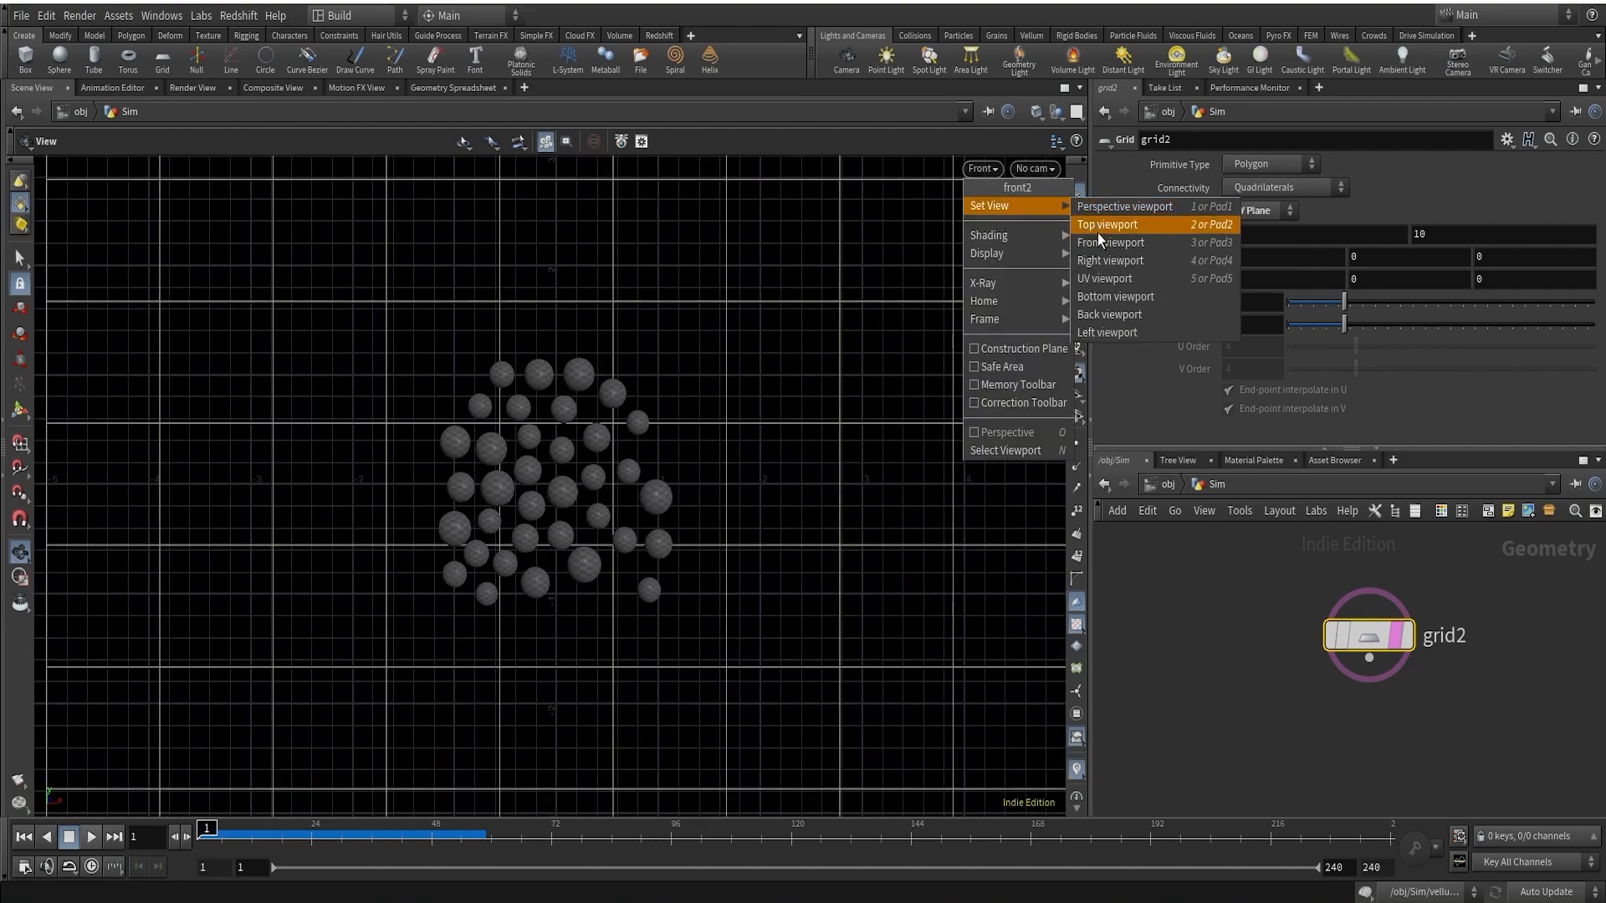
pyautogui.click(1102, 263)
pyautogui.moveTo(520, 527); pyautogui.dragTo(767, 348, button='right')
pyautogui.moveTo(695, 331); pyautogui.dragTo(657, 527, button='middle')
pyautogui.moveTo(657, 527); pyautogui.dragTo(614, 370, button='right')
pyautogui.moveTo(614, 370); pyautogui.dragTo(628, 434, button='middle')
pyautogui.moveTo(627, 434); pyautogui.dragTo(708, 391, button='right')
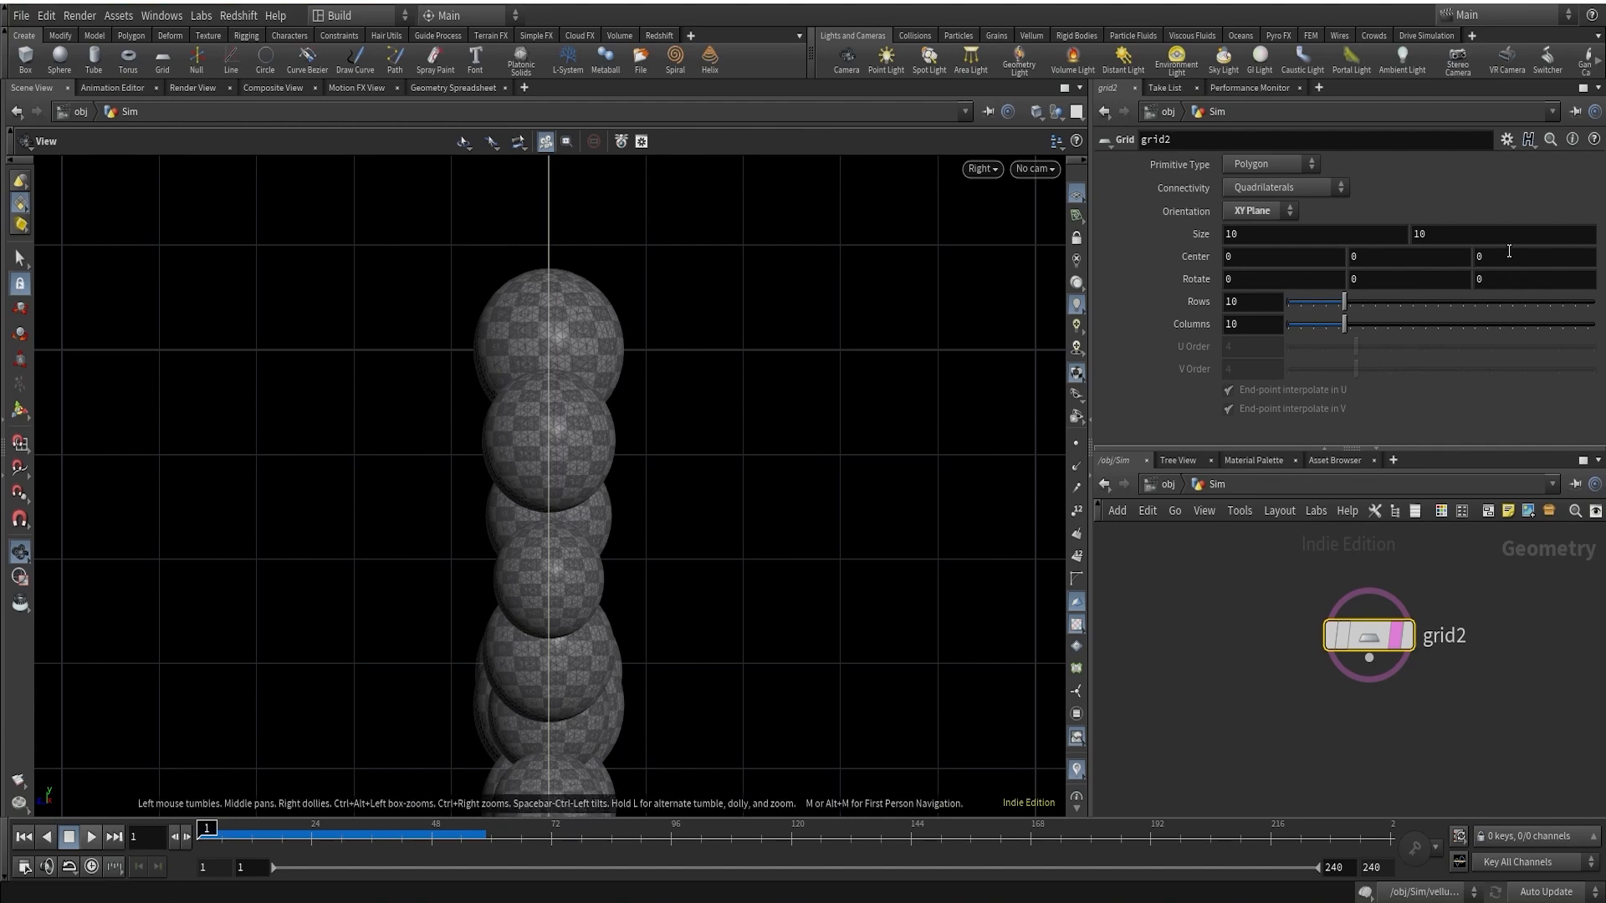
# Set the Z value of grid2's Center to -0.18 so it sits just clear of the spheres
pyautogui.click(1509, 251)
pyautogui.press('Return')
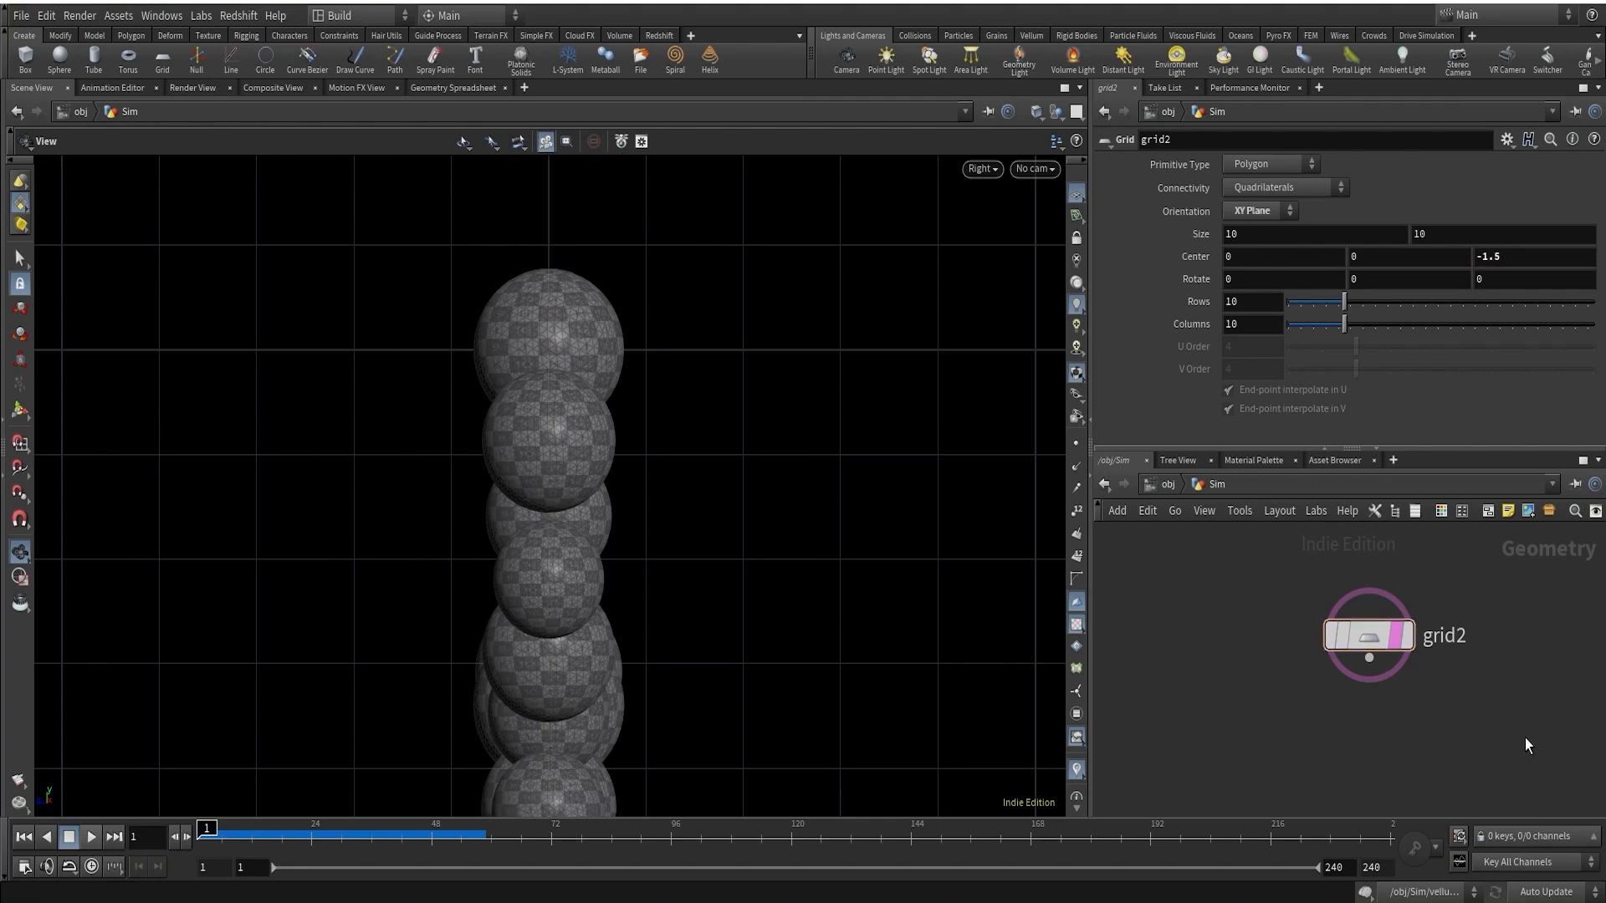
pyautogui.click(1484, 256)
pyautogui.write('-0.15')
pyautogui.press('Return')
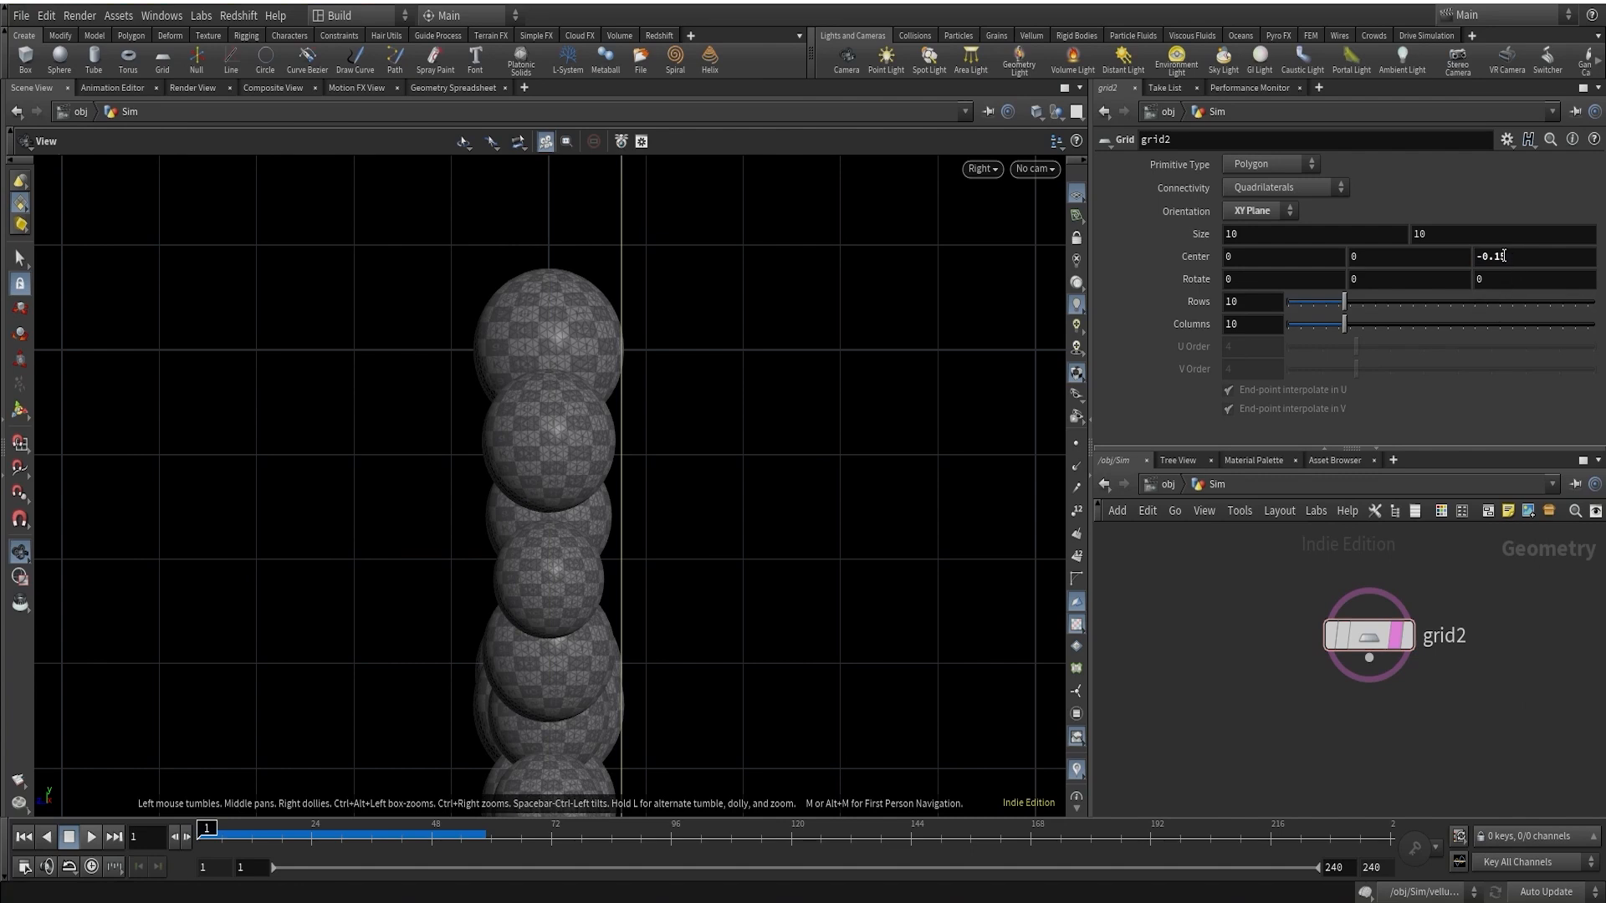
pyautogui.moveTo(1504, 256); pyautogui.dragTo(1532, 259)
pyautogui.write('8')
pyautogui.press('Return')
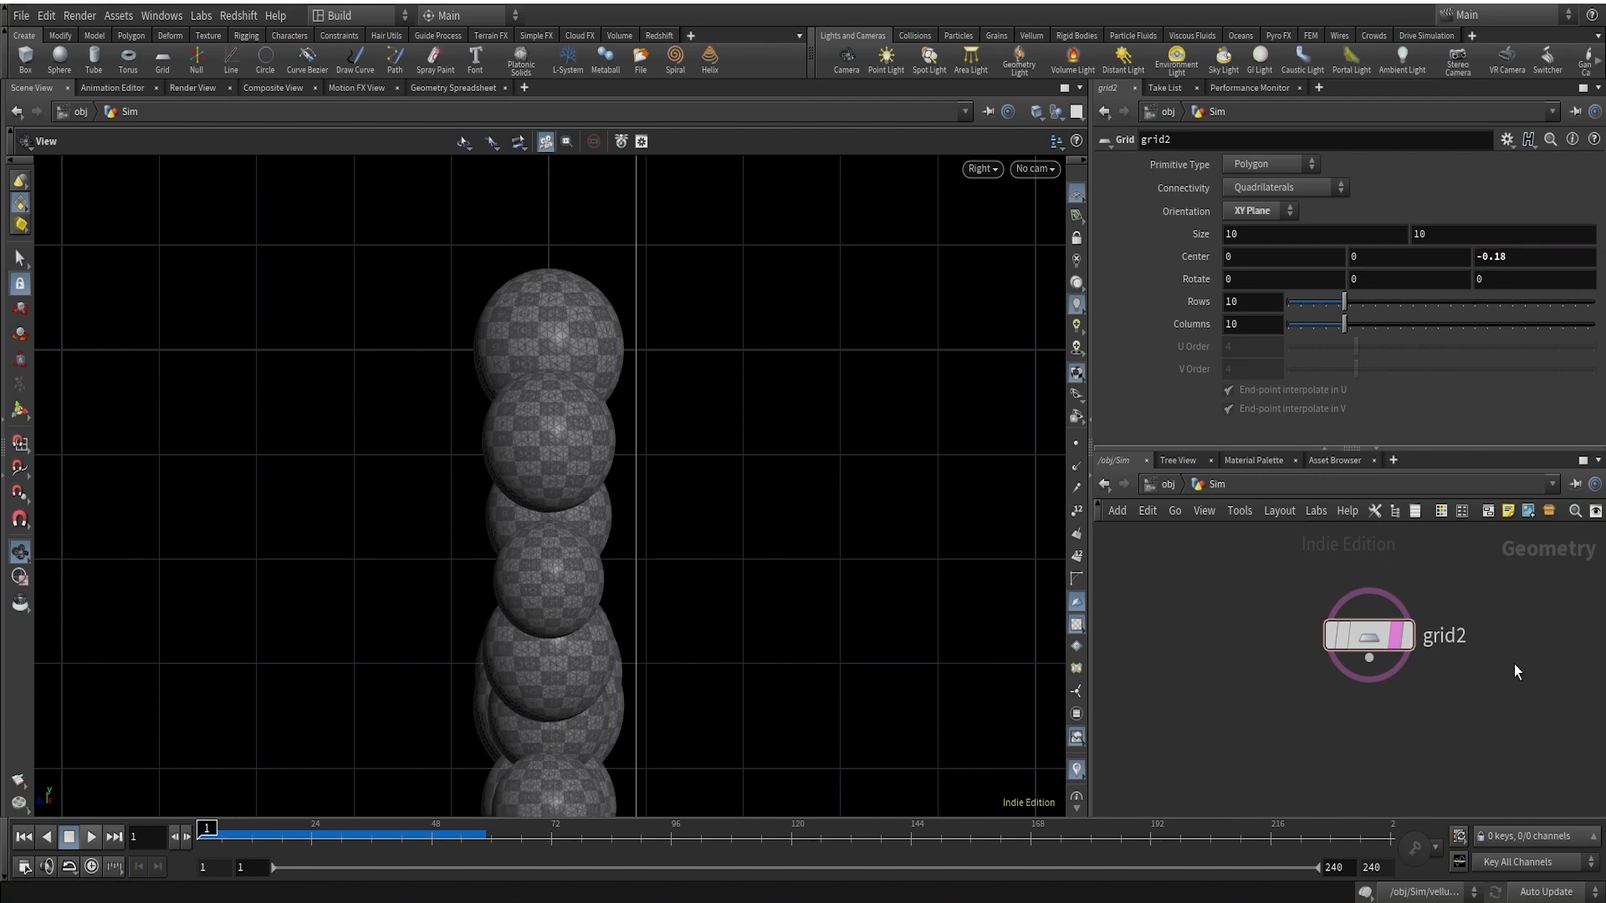
# Duplicate grid2 beside the original and set the copy's Center Z to 0.18 for the opposite side of the spheres
pyautogui.moveTo(1472, 682); pyautogui.dragTo(1355, 691, button='middle')
pyautogui.keyDown('alt'); pyautogui.moveTo(1260, 644); pyautogui.dragTo(1443, 642); pyautogui.keyUp('alt')
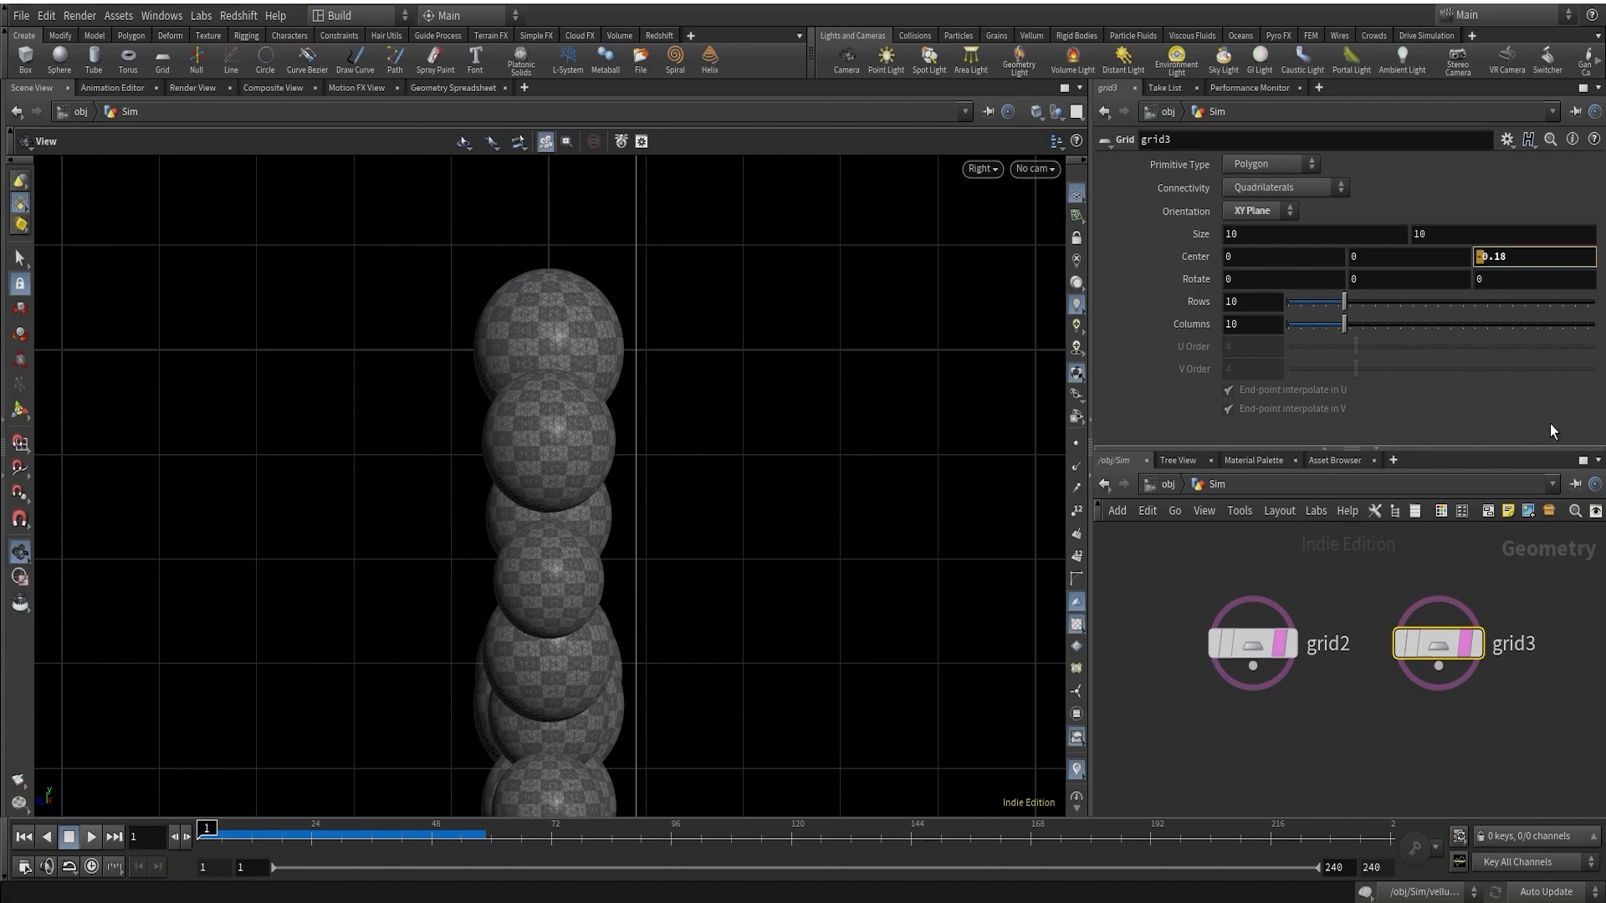
pyautogui.press('BackSpace')
pyautogui.press('Return')
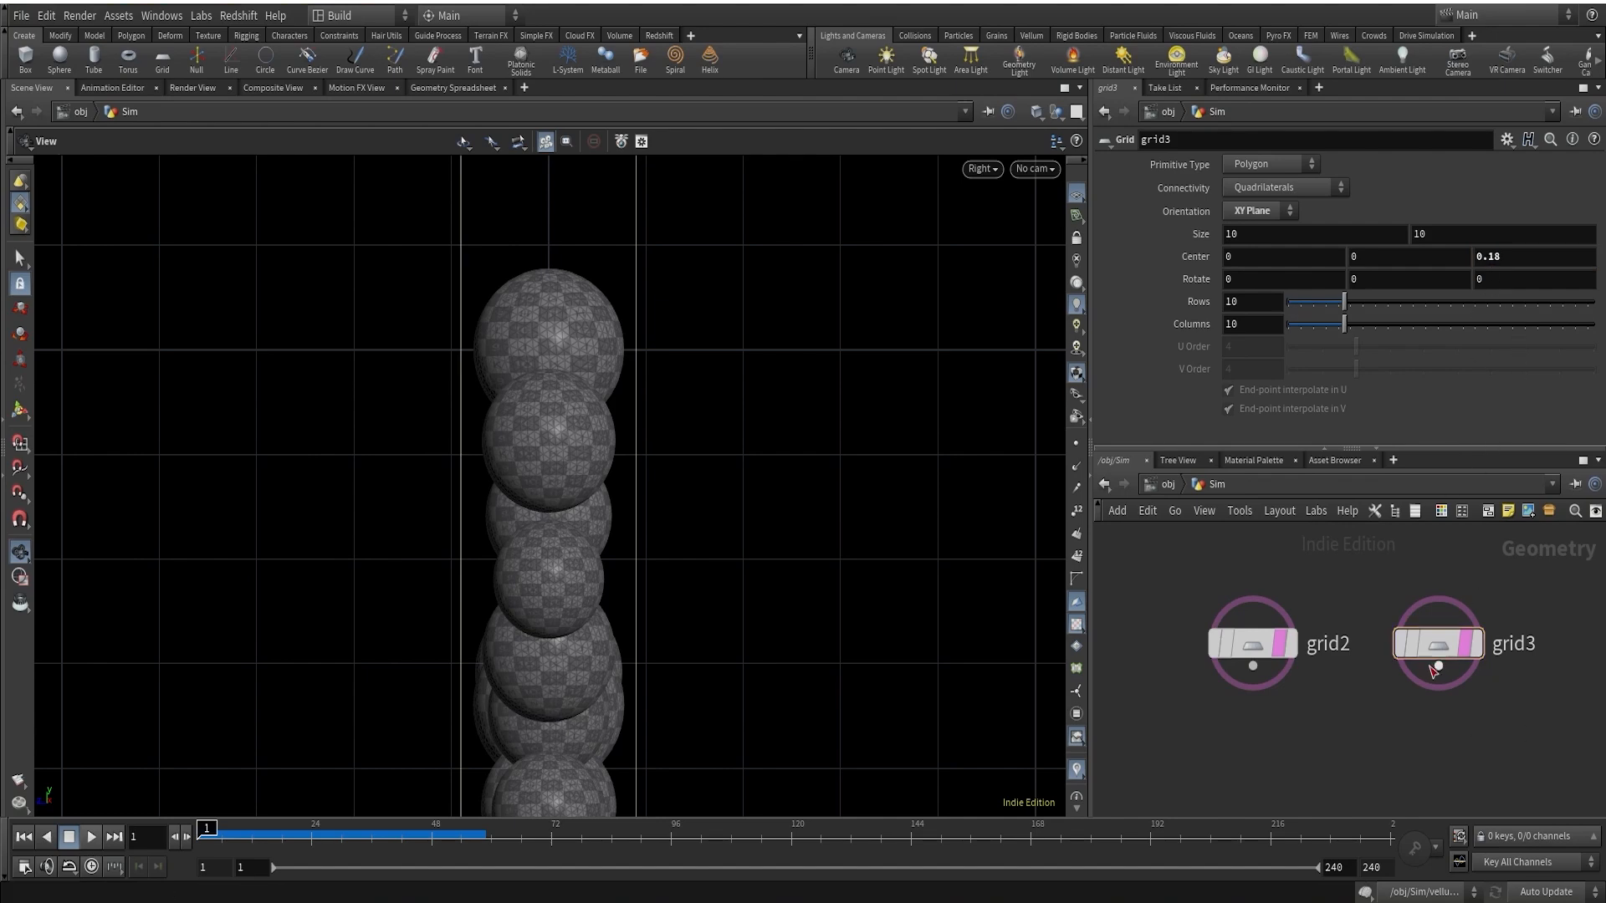
# Combine grid2 and grid3 with a new Merge node below them and display the merge
pyautogui.moveTo(1420, 778); pyautogui.dragTo(1430, 698, button='middle')
pyautogui.click(1262, 586)
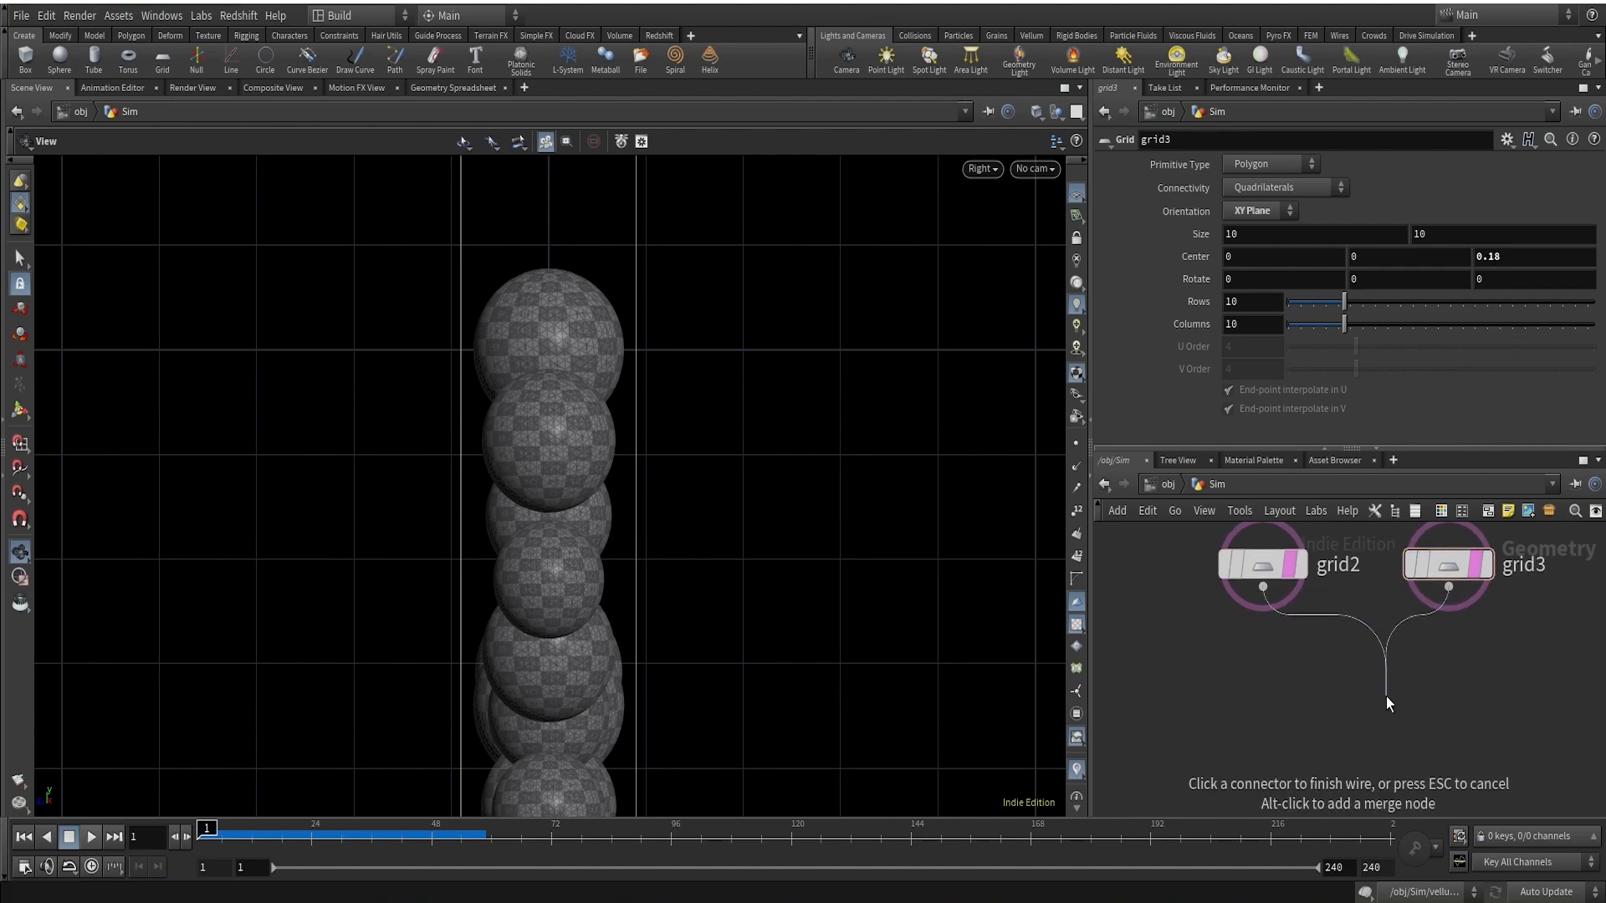
pyautogui.press('Tab')
pyautogui.write('MERGE')
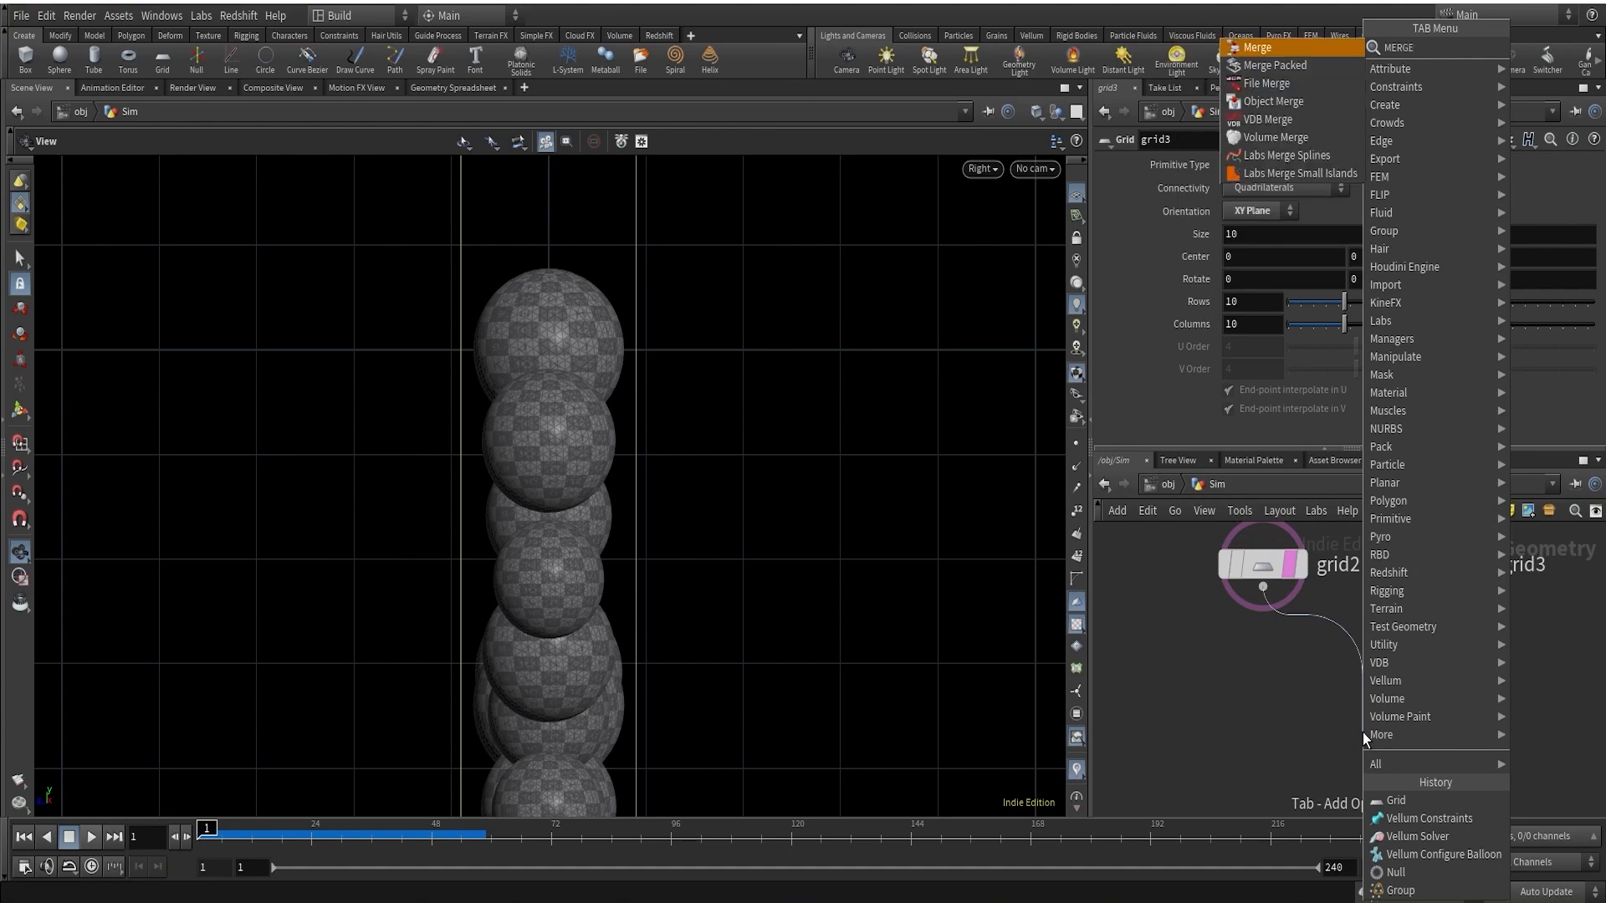
pyautogui.press('Return')
pyautogui.click(1363, 734)
pyautogui.click(1398, 731)
# Connect the output of merge1 to the third input of vellumsolver1 so both grids act as colliders
pyautogui.scroll(-4, 1297, 721)
pyautogui.moveTo(1252, 721); pyautogui.dragTo(1330, 638, button='middle')
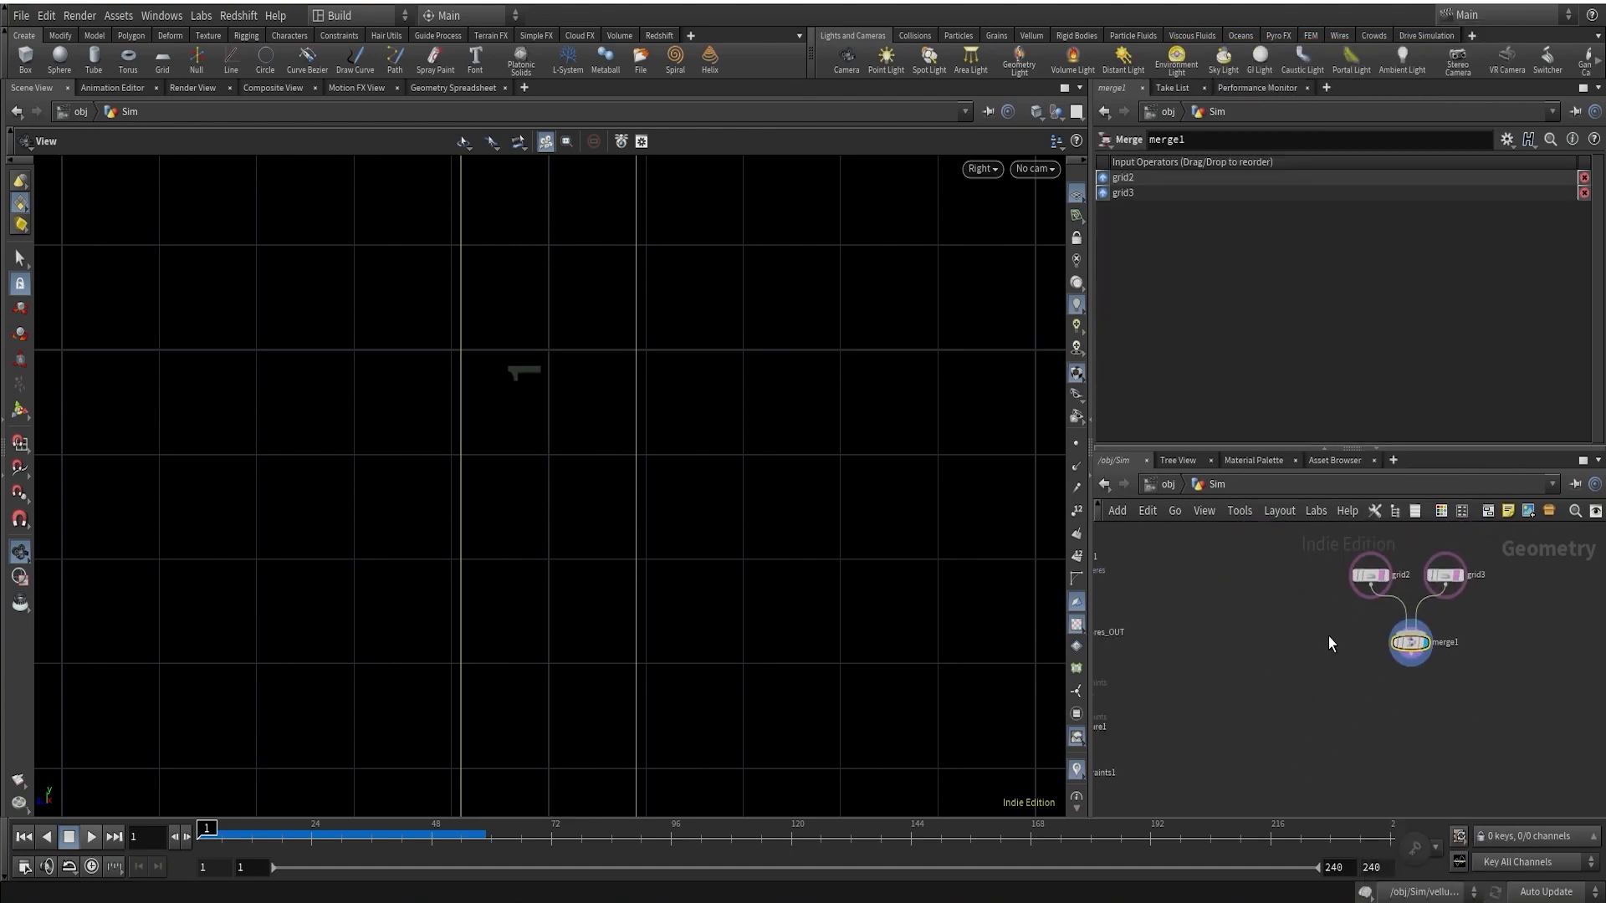
pyautogui.scroll(-3, 1328, 719)
pyautogui.scroll(2, 1410, 665)
pyautogui.scroll(4, 1356, 705)
pyautogui.click(1362, 673)
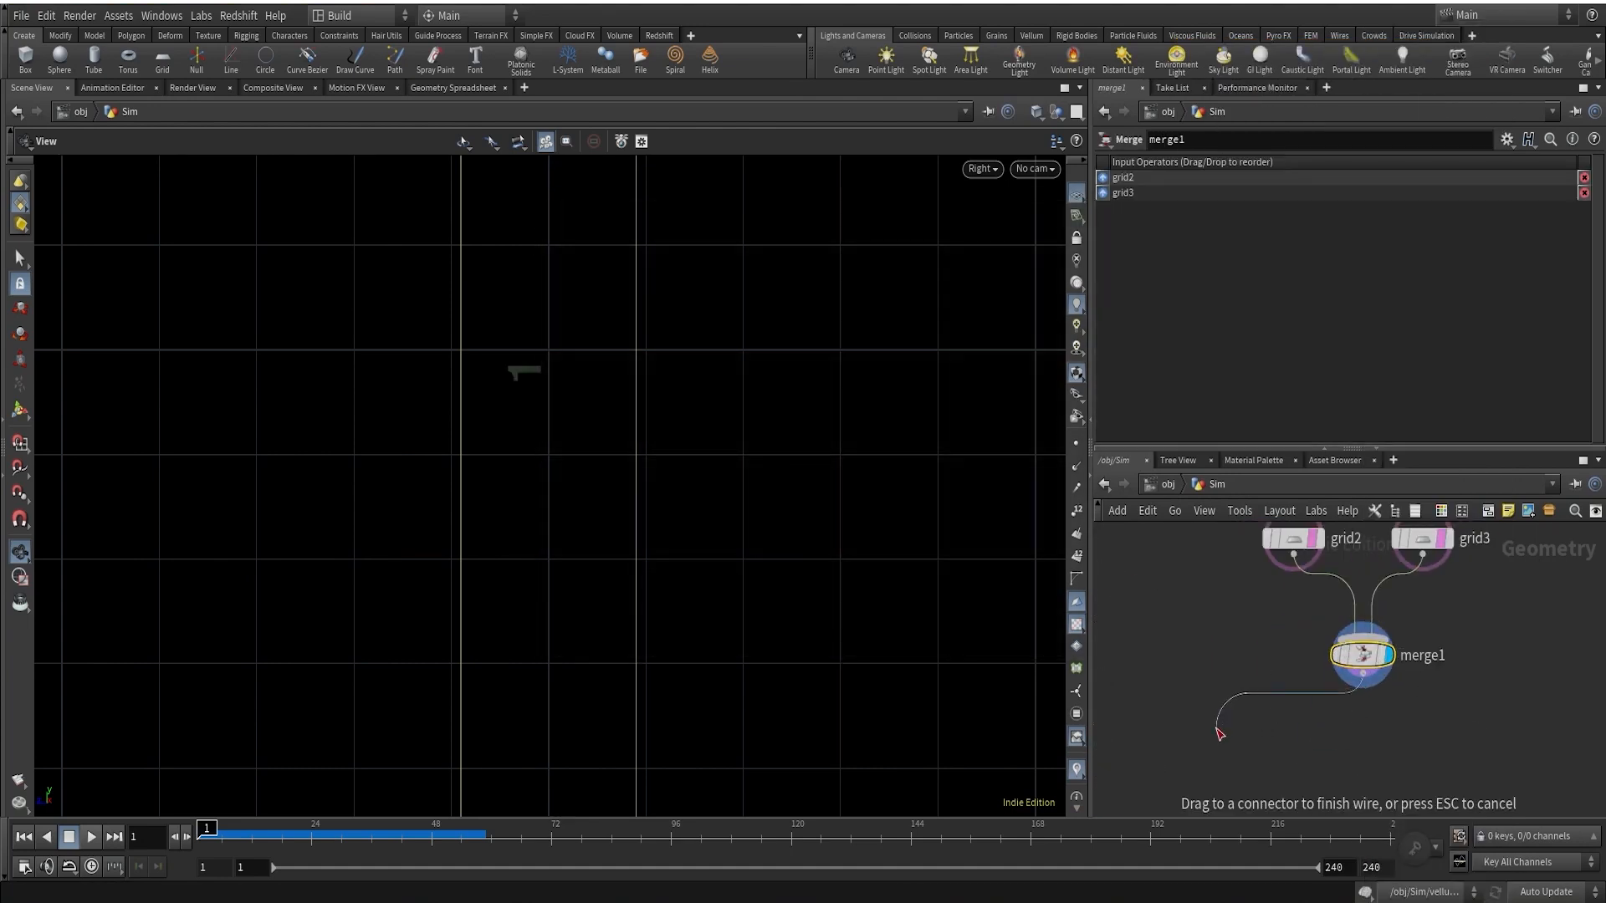
pyautogui.scroll(-3, 1203, 731)
pyautogui.moveTo(1201, 731); pyautogui.dragTo(1416, 576, button='middle')
pyautogui.moveTo(1215, 666); pyautogui.dragTo(1346, 627, button='middle')
pyautogui.scroll(3, 1320, 638)
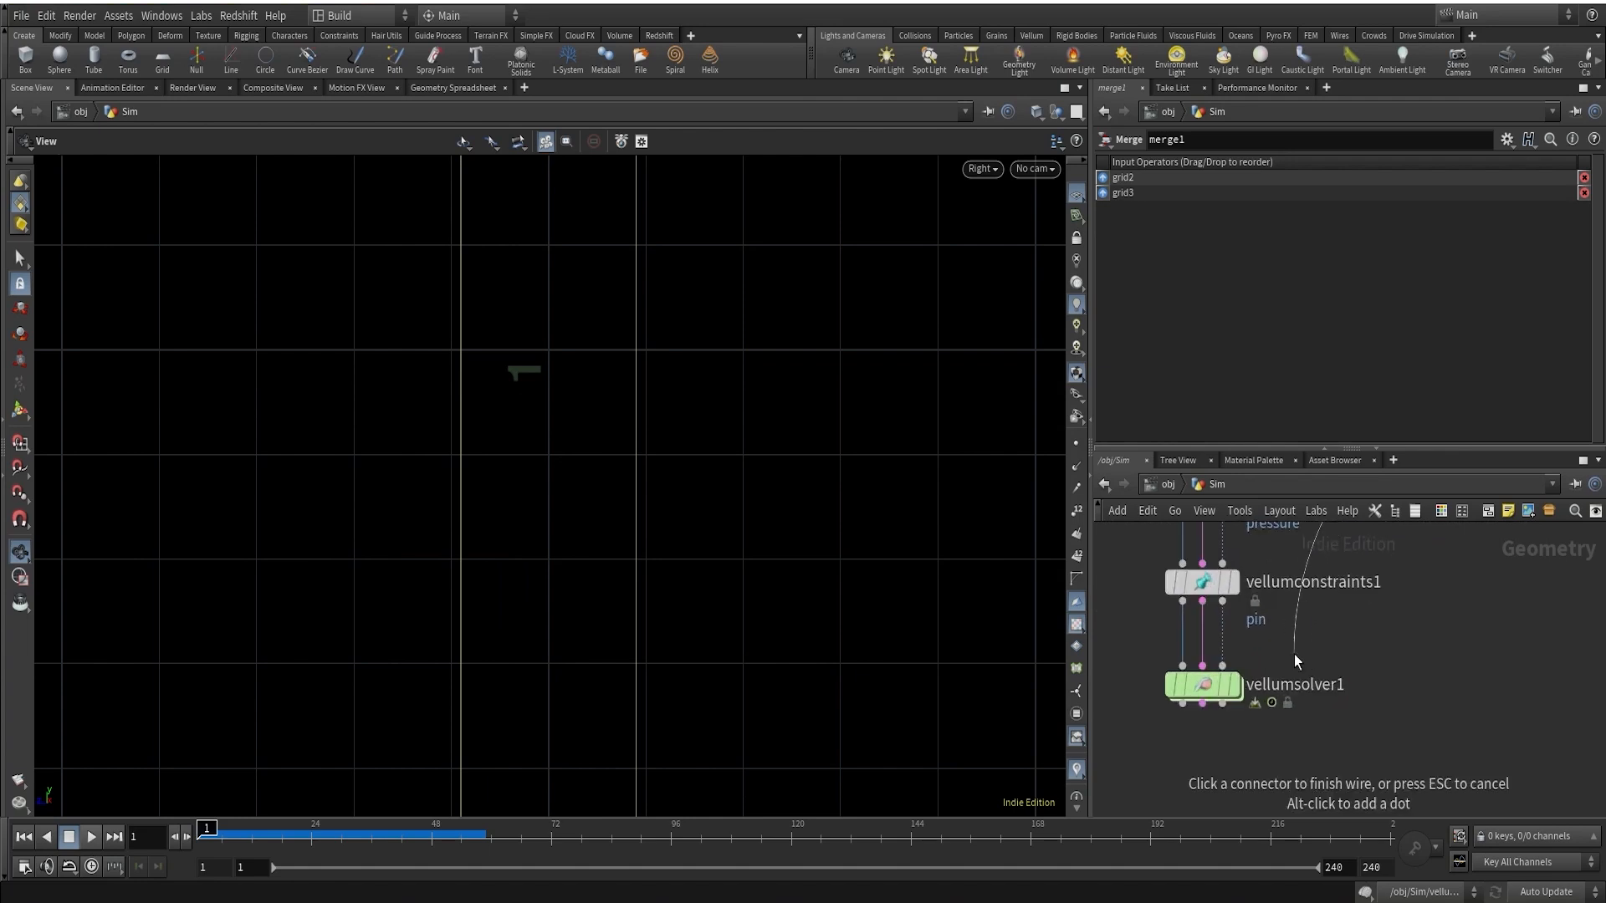
pyautogui.click(1260, 665)
# Move vellumsolver1 further down in the network and display its result
pyautogui.moveTo(1211, 700); pyautogui.dragTo(1210, 787)
pyautogui.click(1210, 784)
pyautogui.scroll(-3, 1336, 711)
pyautogui.scroll(4, 1336, 716)
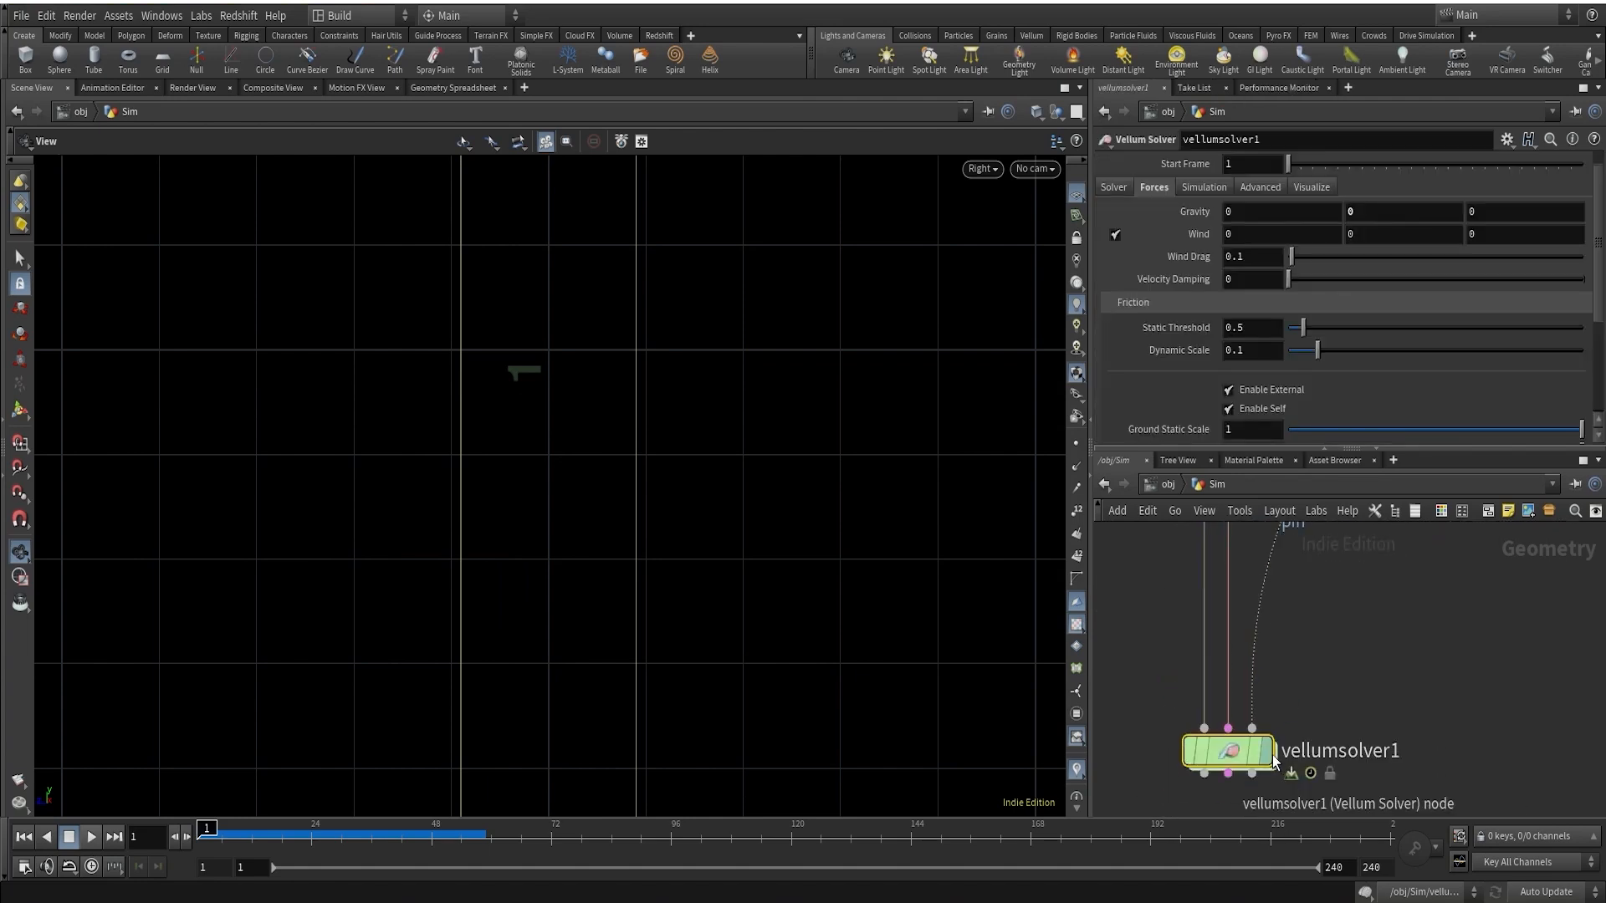
pyautogui.click(1265, 750)
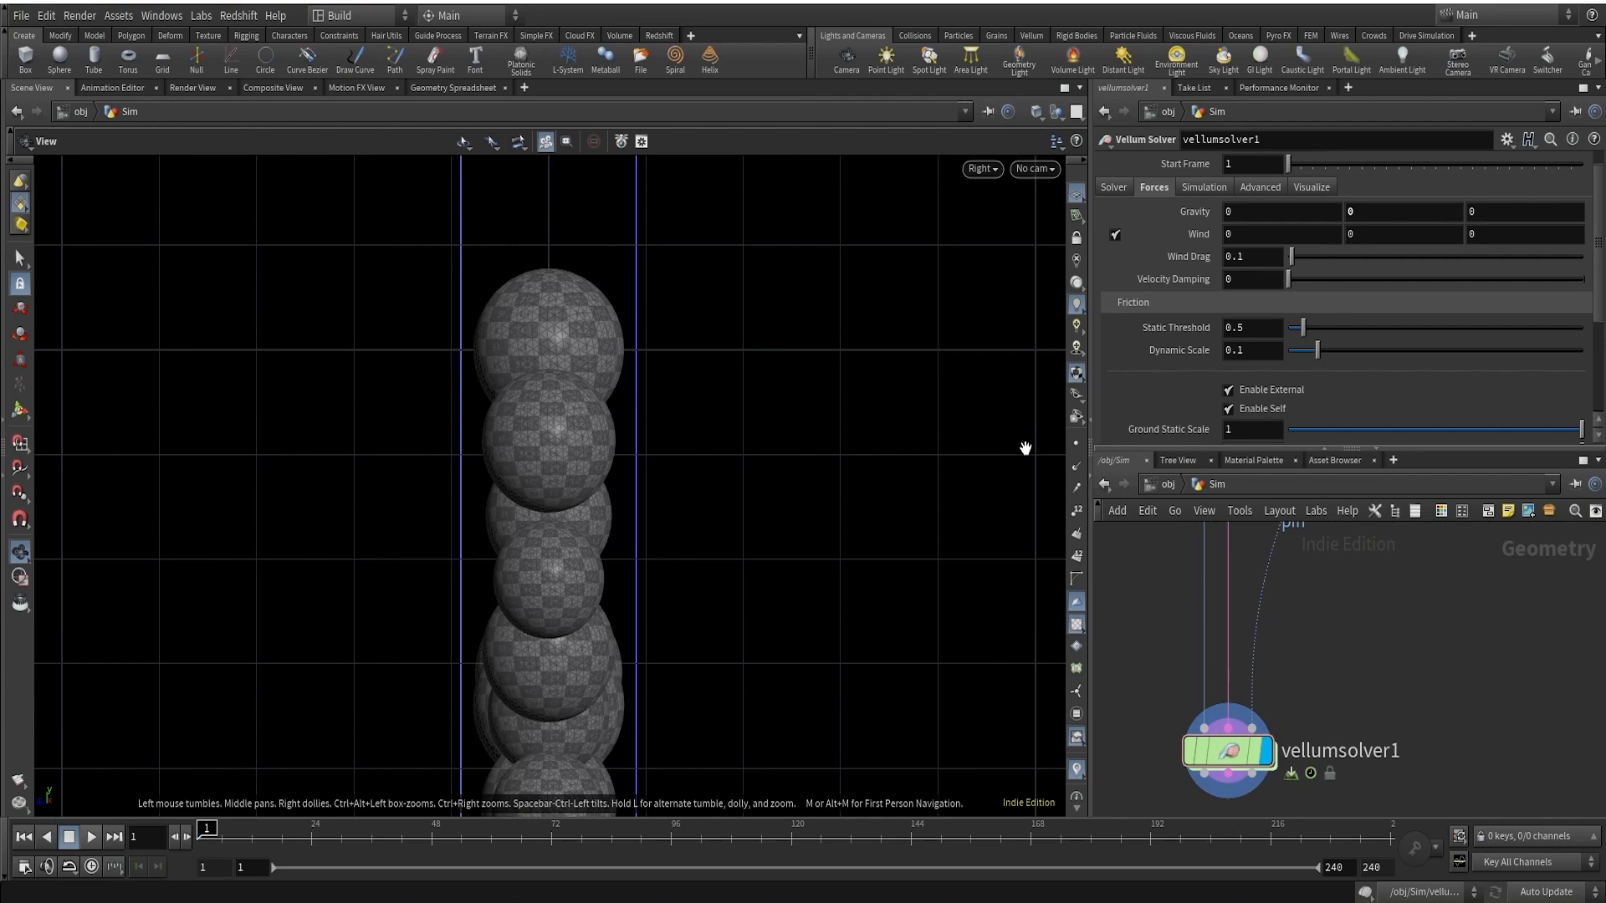
# Switch the viewport to the Front view and play the simulation to check how the balloons inflate between the grids
pyautogui.click(989, 170)
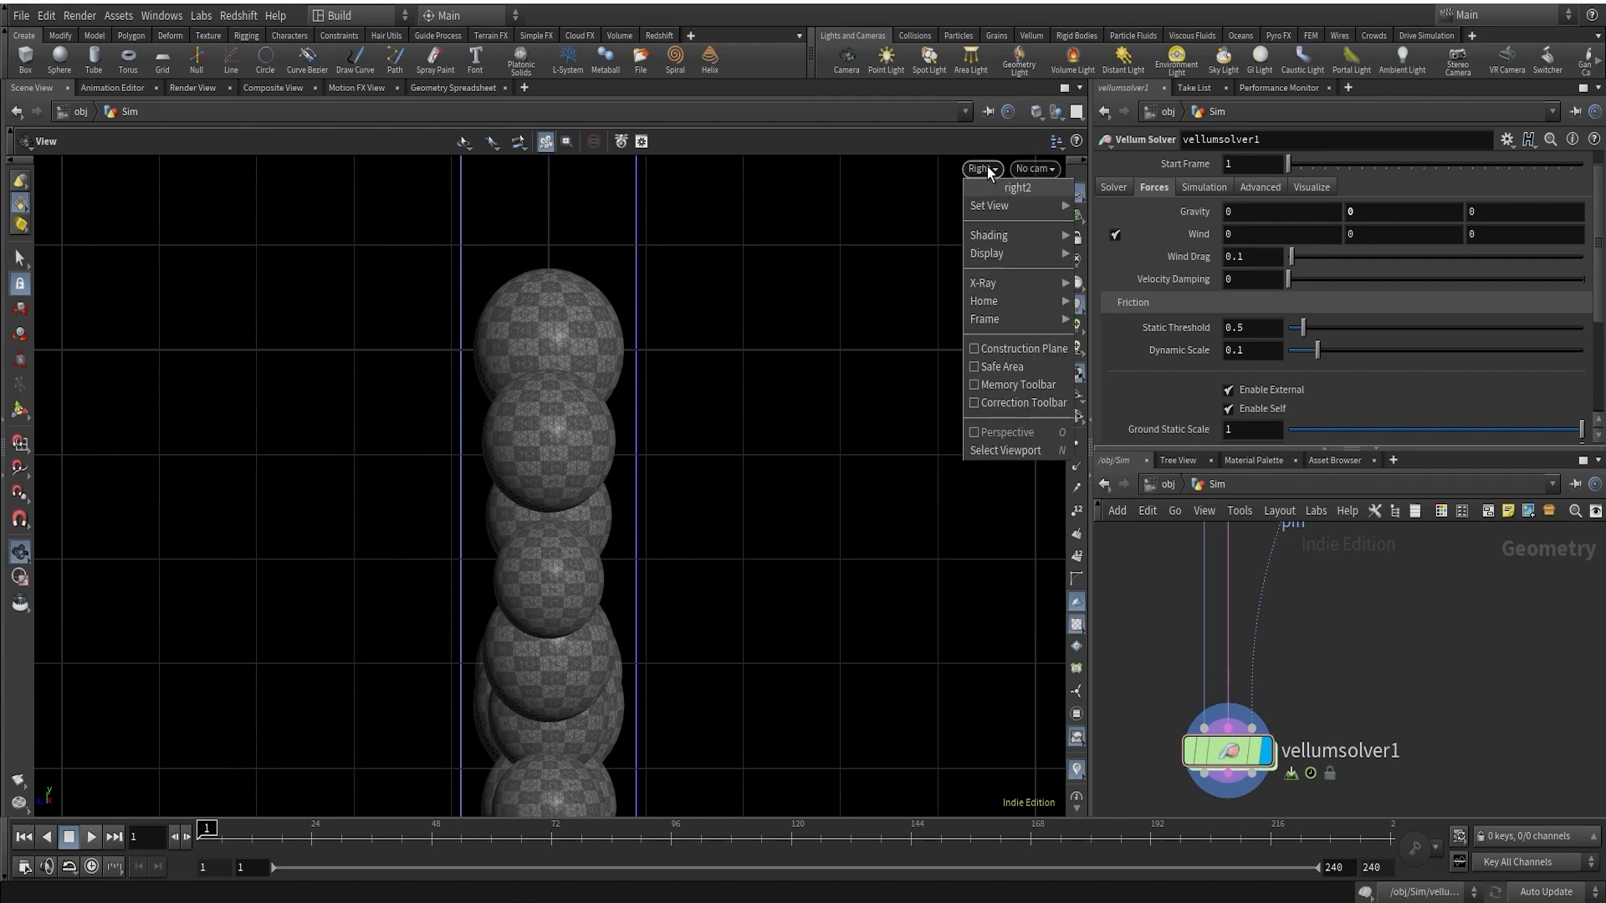
pyautogui.moveTo(1004, 206)
pyautogui.click(1109, 246)
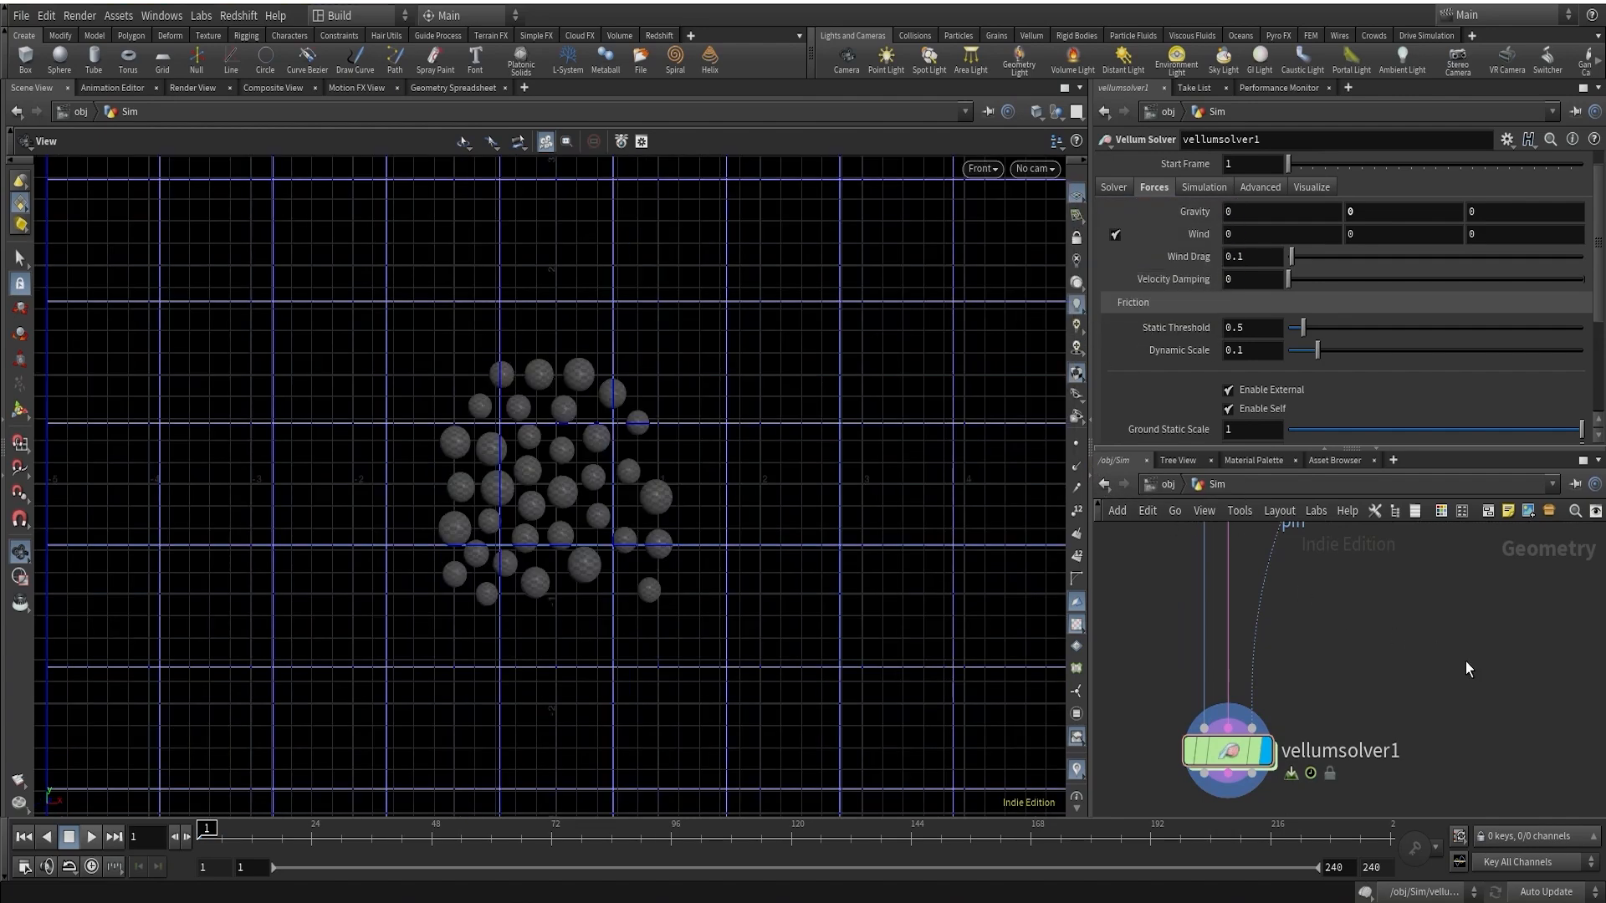
pyautogui.scroll(10, 638, 602)
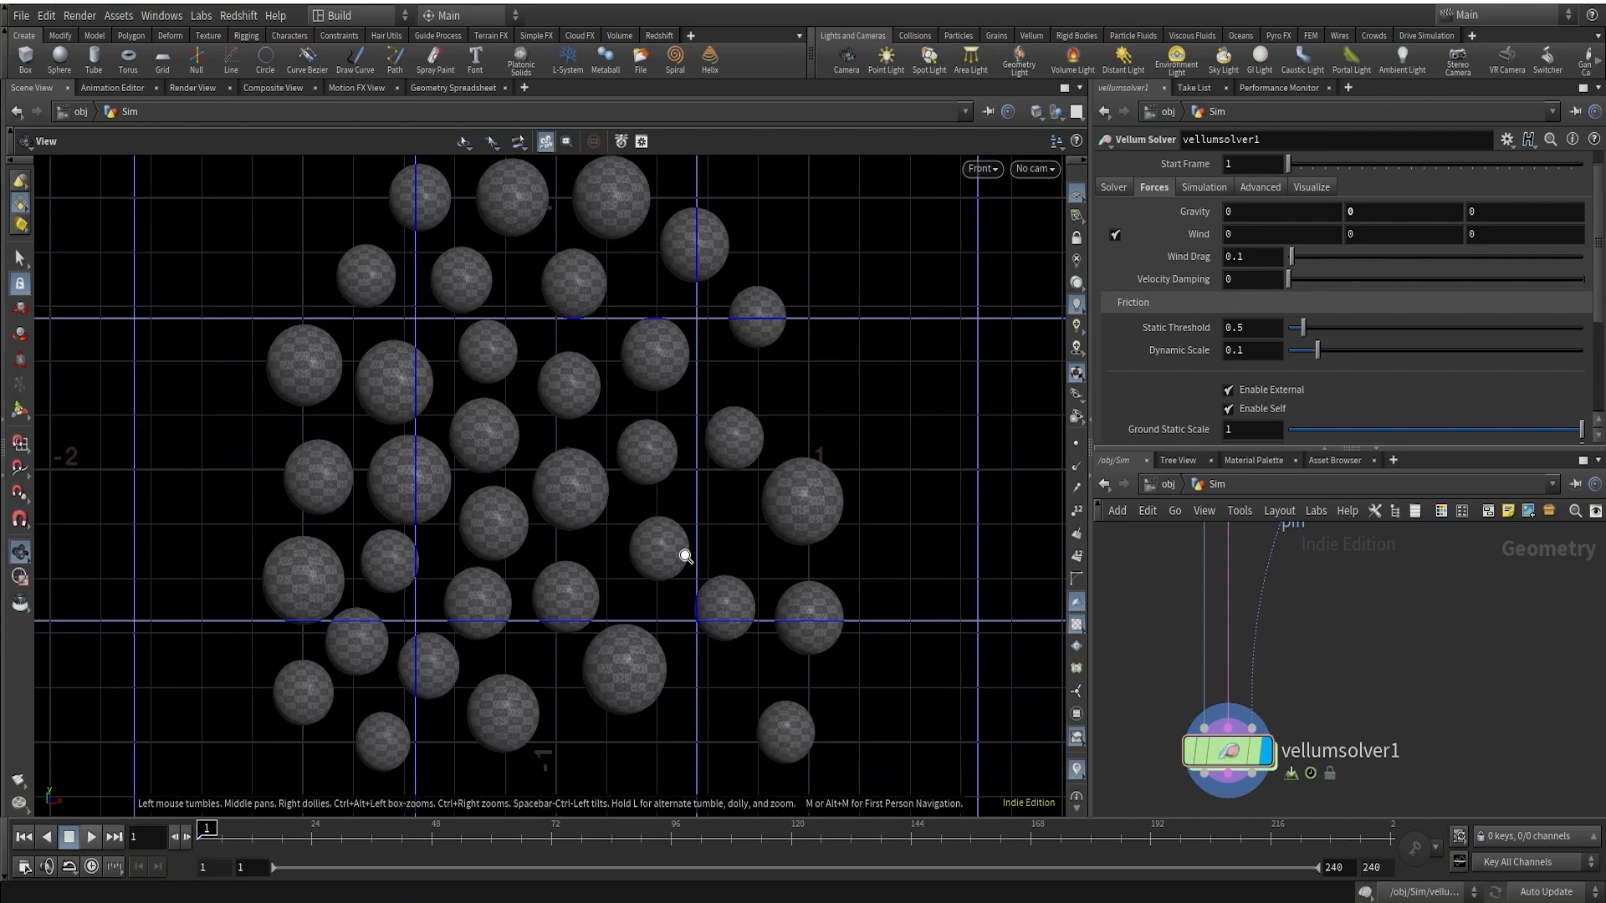
pyautogui.scroll(-2, 686, 556)
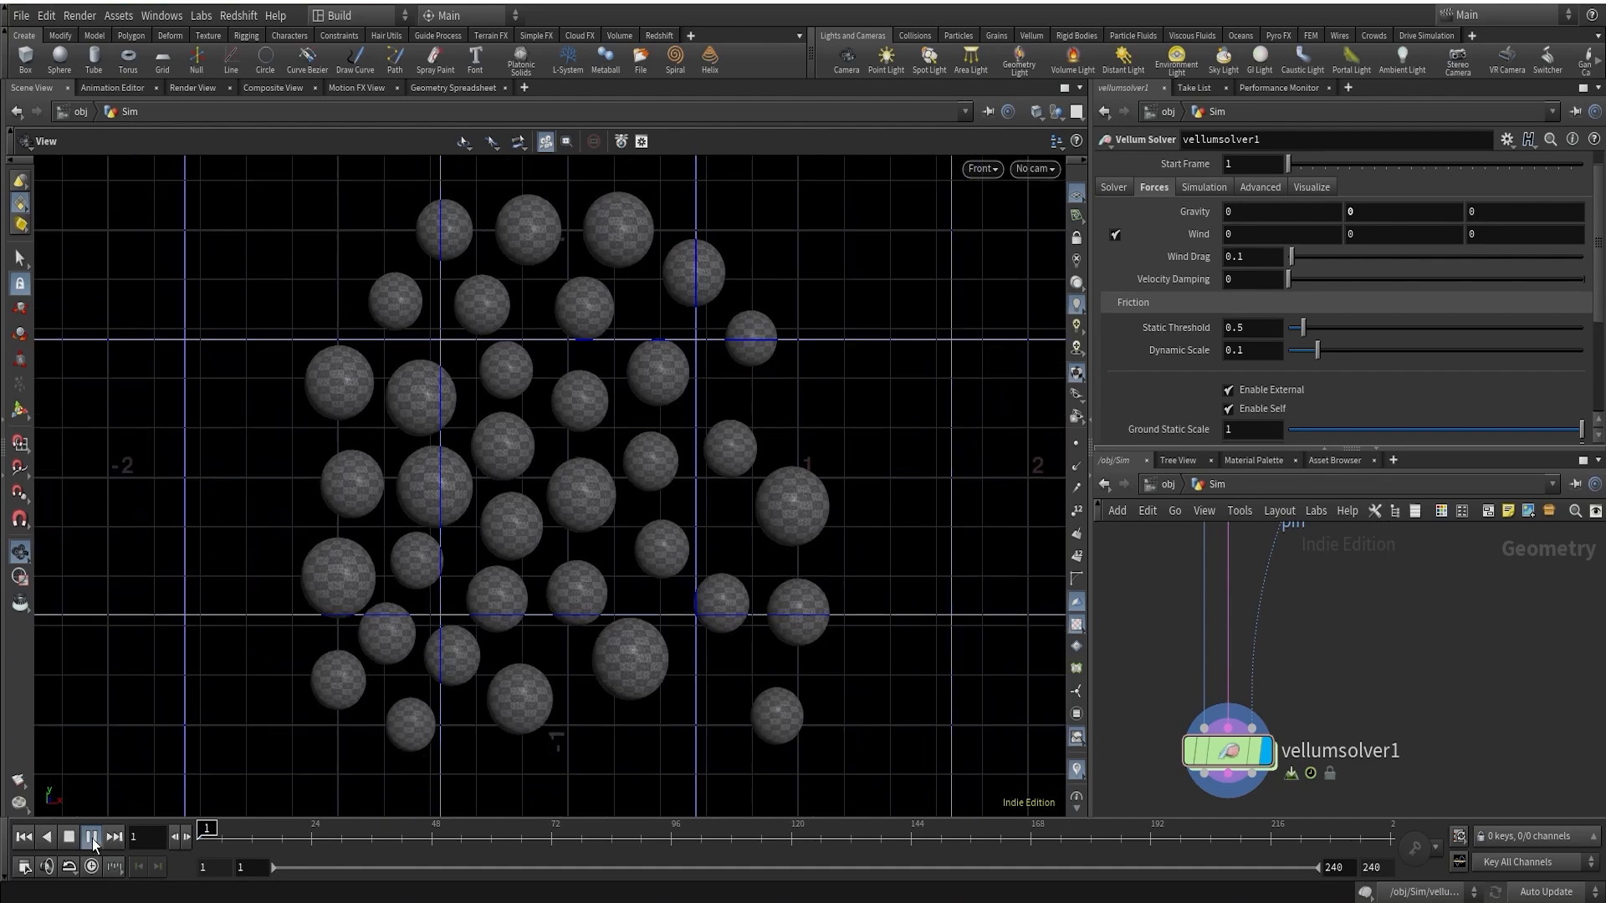
pyautogui.click(92, 840)
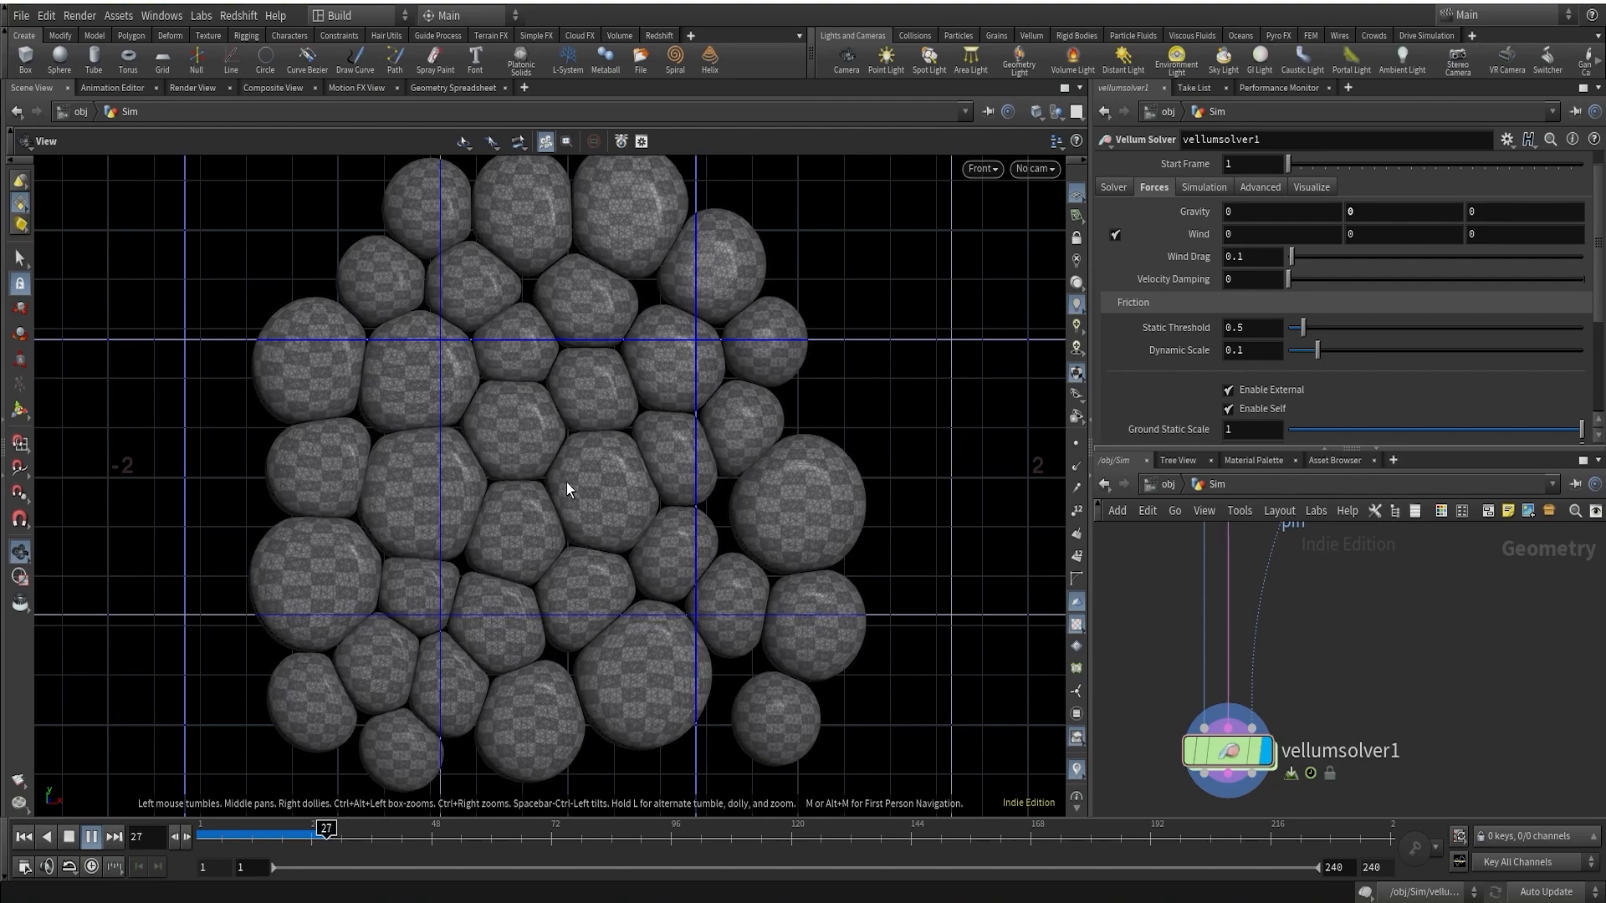
pyautogui.press('Escape')
# Scrub the simulation to frame 11 and examine how the inflated balloons pack together and where gaps remain
pyautogui.moveTo(565, 480); pyautogui.dragTo(538, 560, button='right')
pyautogui.moveTo(562, 554); pyautogui.dragTo(540, 556, button='middle')
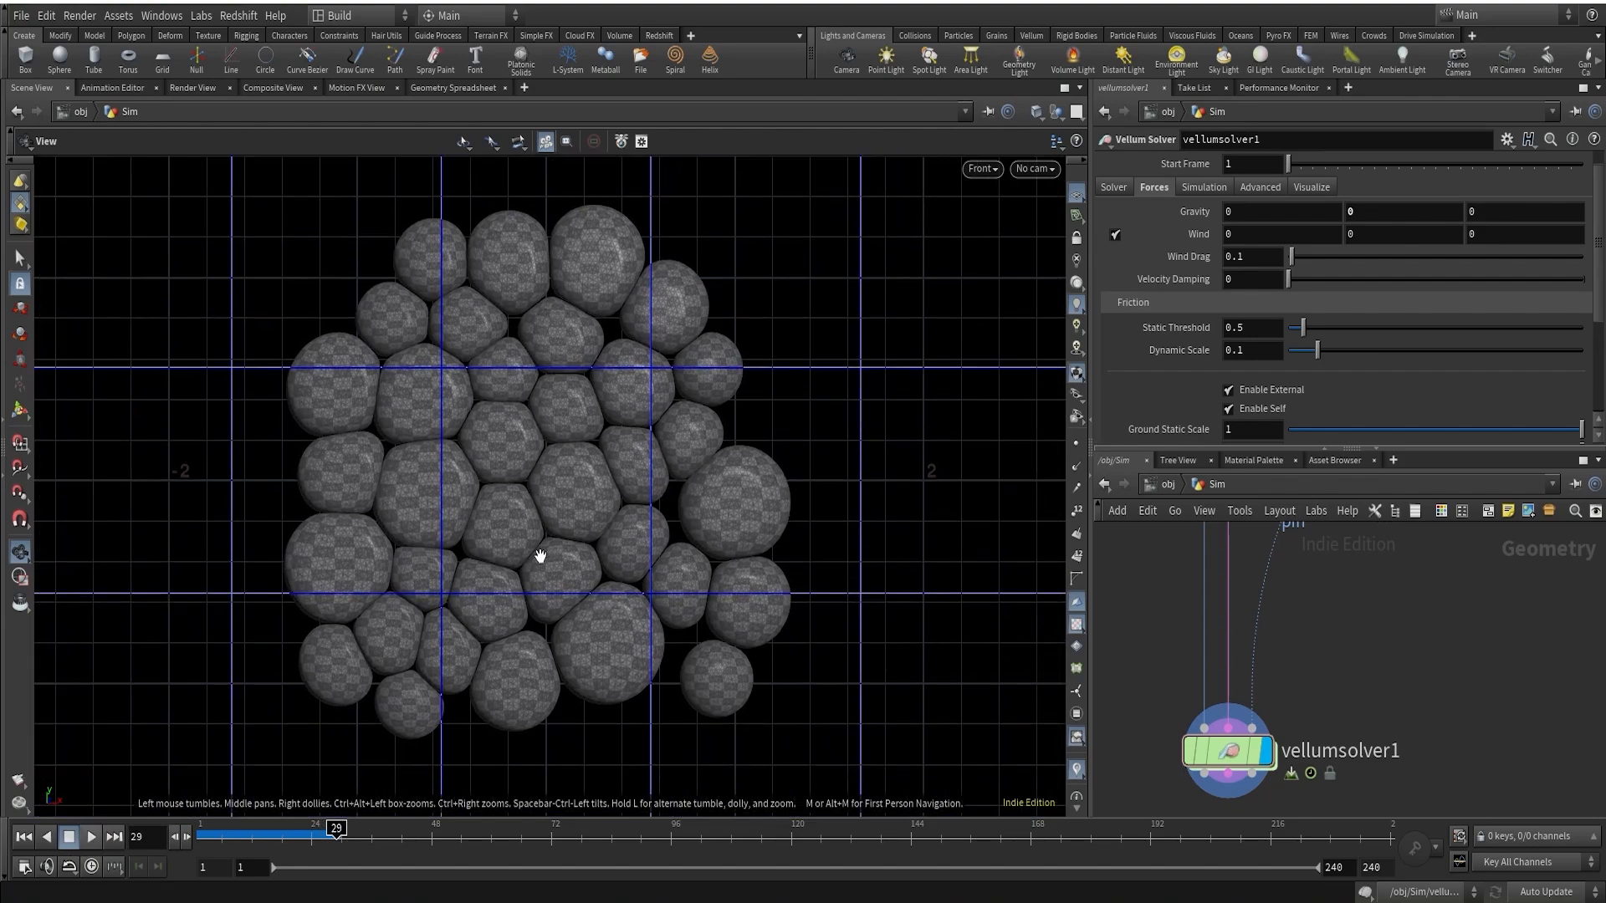
pyautogui.moveTo(204, 836); pyautogui.dragTo(241, 836)
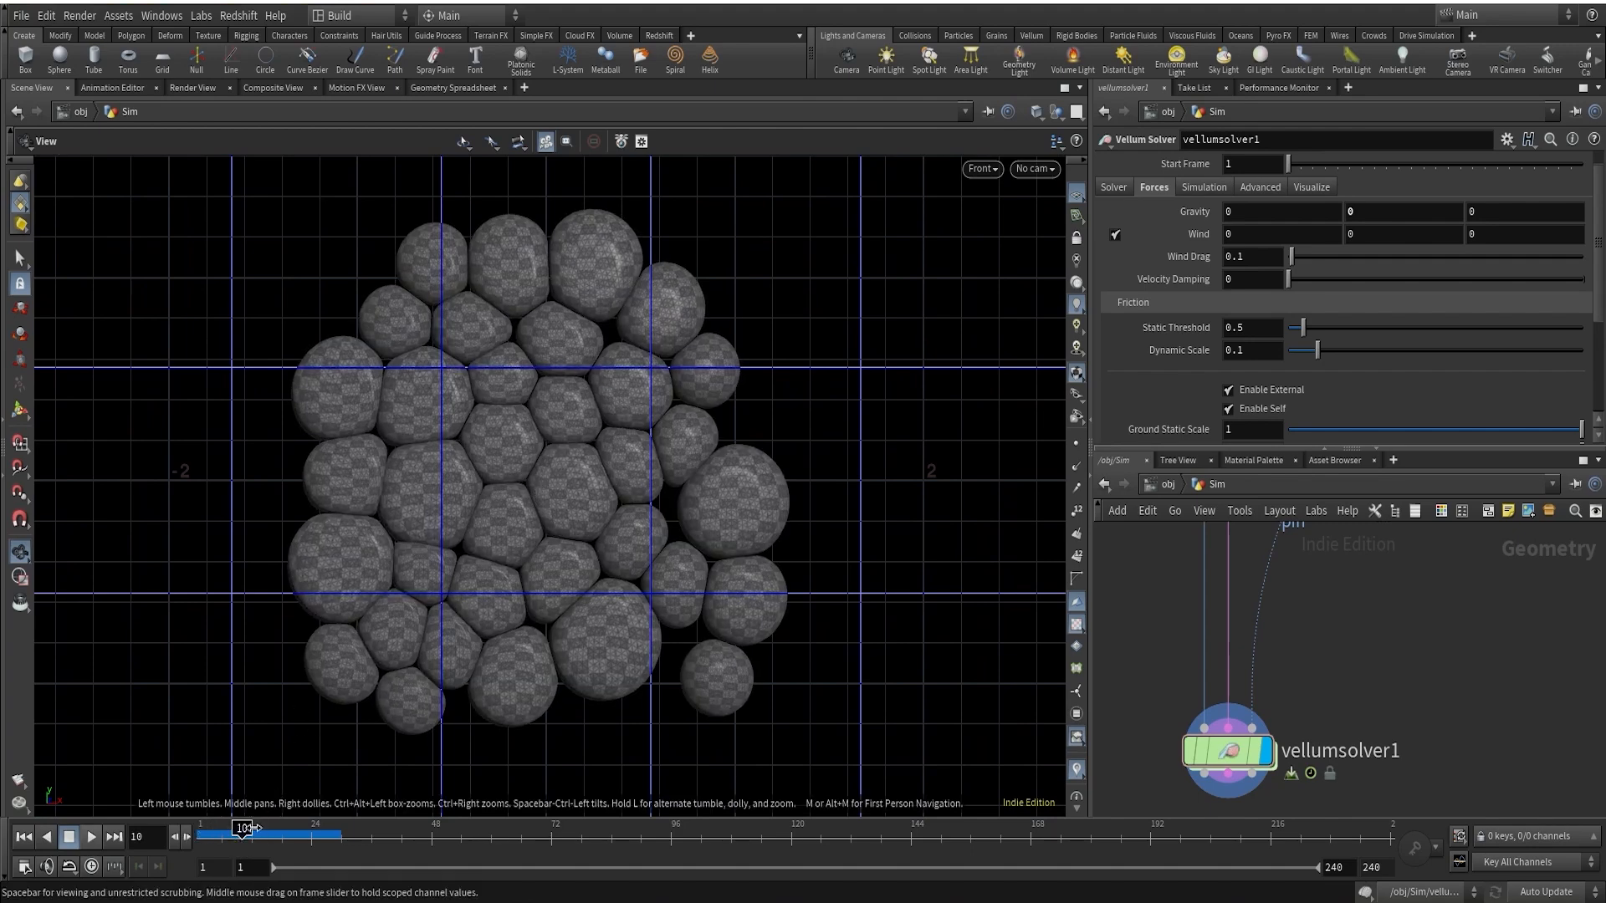
pyautogui.moveTo(242, 836)
pyautogui.mouseDown()
pyautogui.moveTo(301, 835)
pyautogui.moveTo(194, 865)
pyautogui.moveTo(247, 865)
pyautogui.mouseUp()
pyautogui.moveTo(755, 488); pyautogui.dragTo(721, 525, button='right')
pyautogui.moveTo(721, 525); pyautogui.dragTo(674, 607, button='middle')
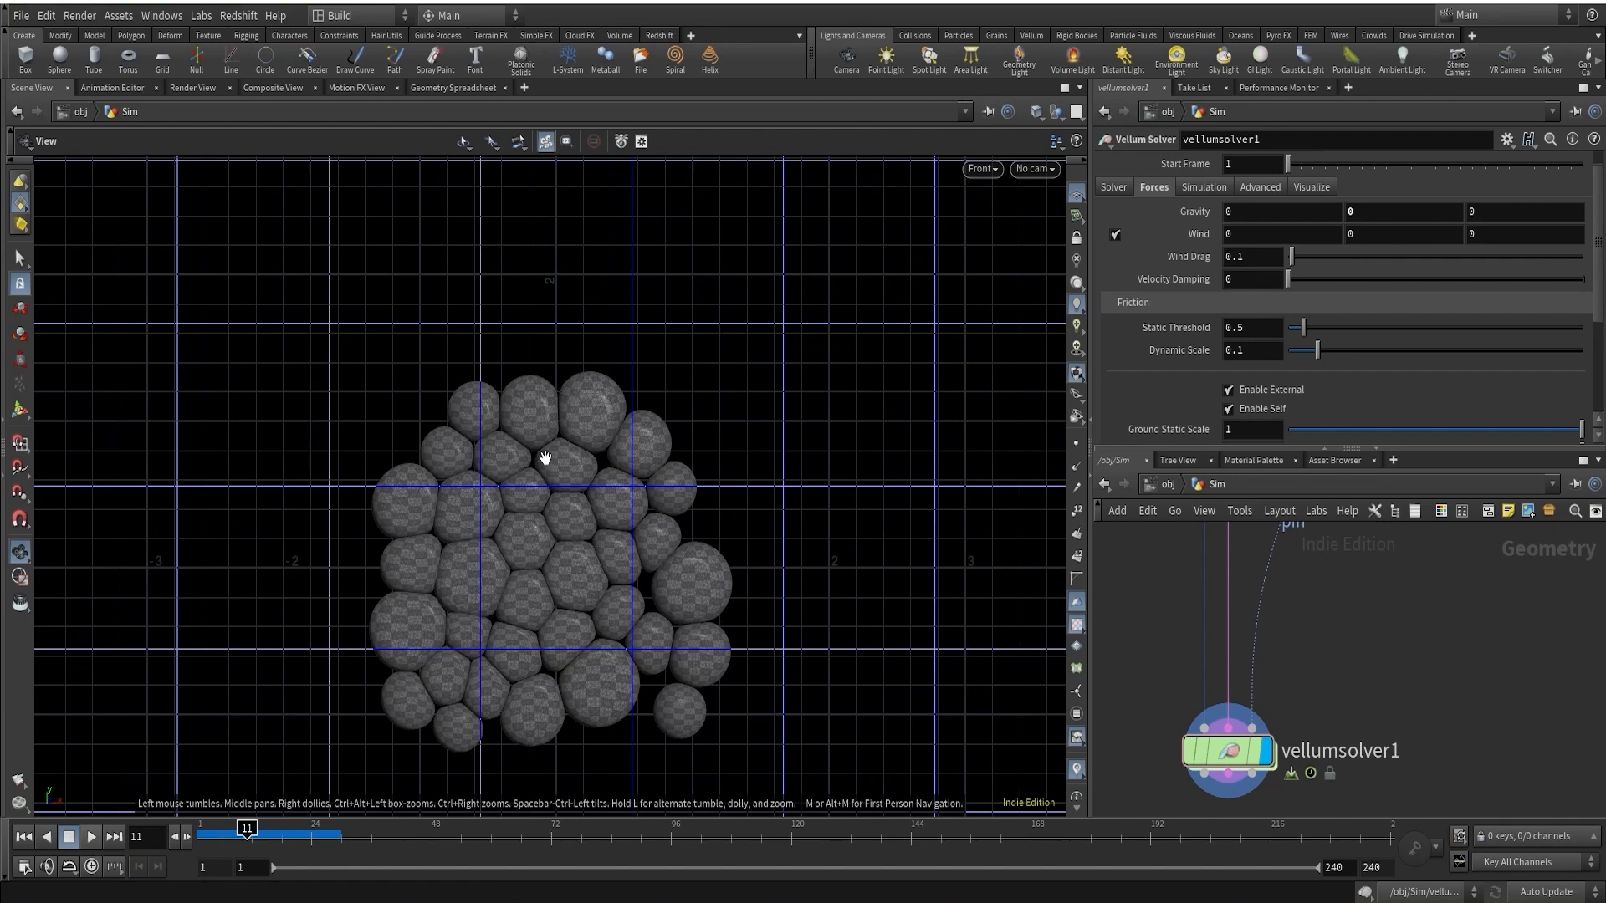
pyautogui.moveTo(630, 770); pyautogui.dragTo(633, 565, button='middle')
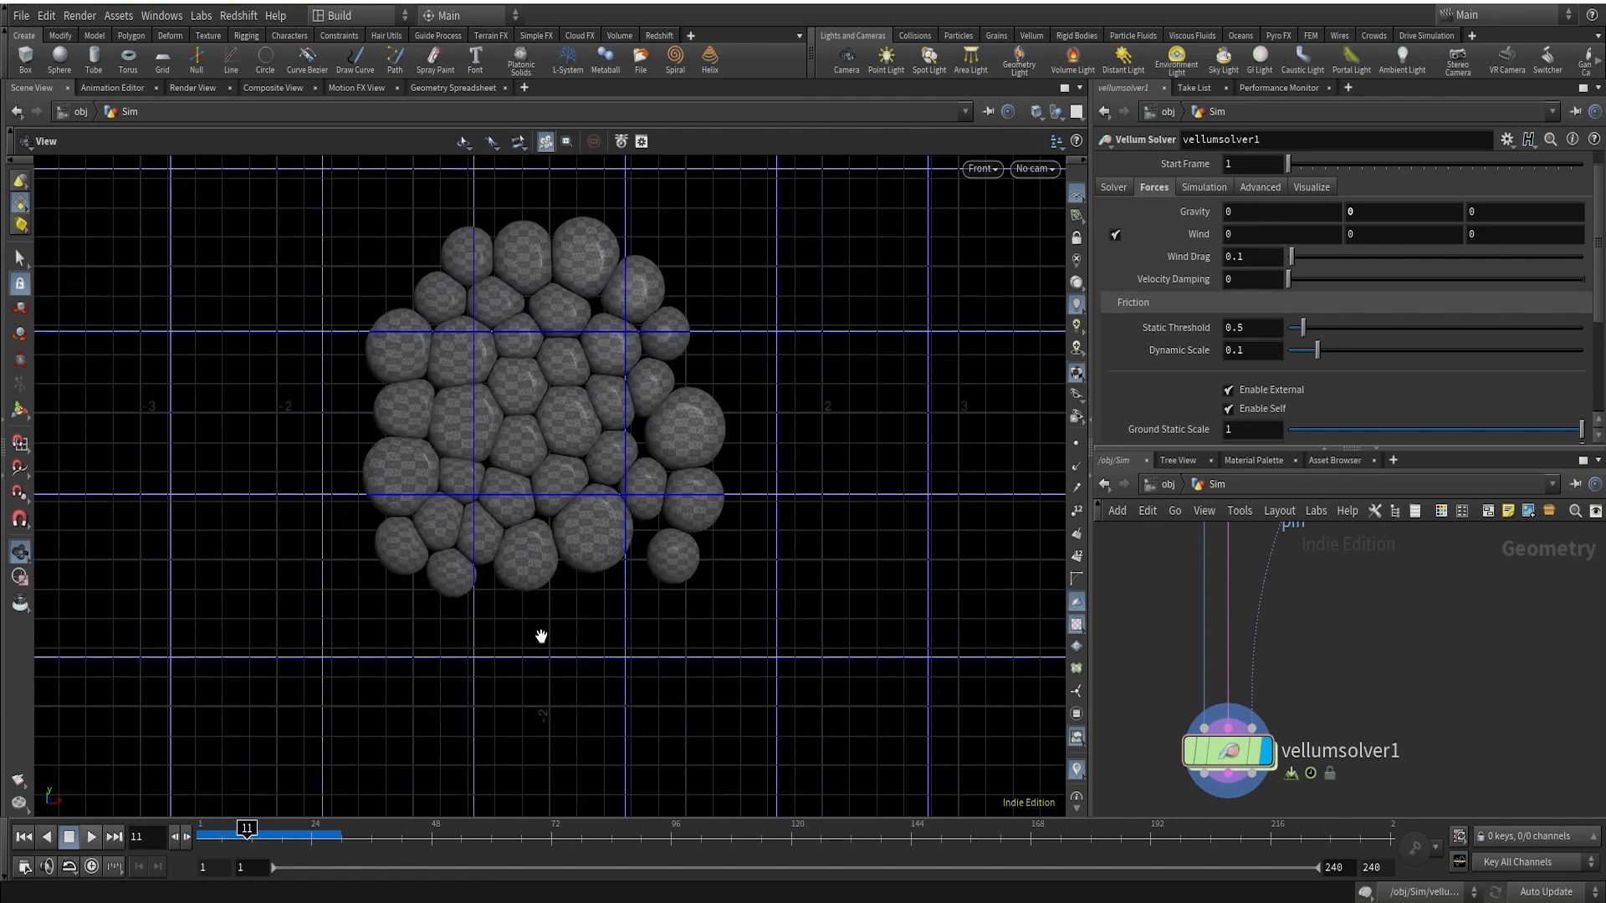
pyautogui.moveTo(712, 643); pyautogui.dragTo(699, 735, button='middle')
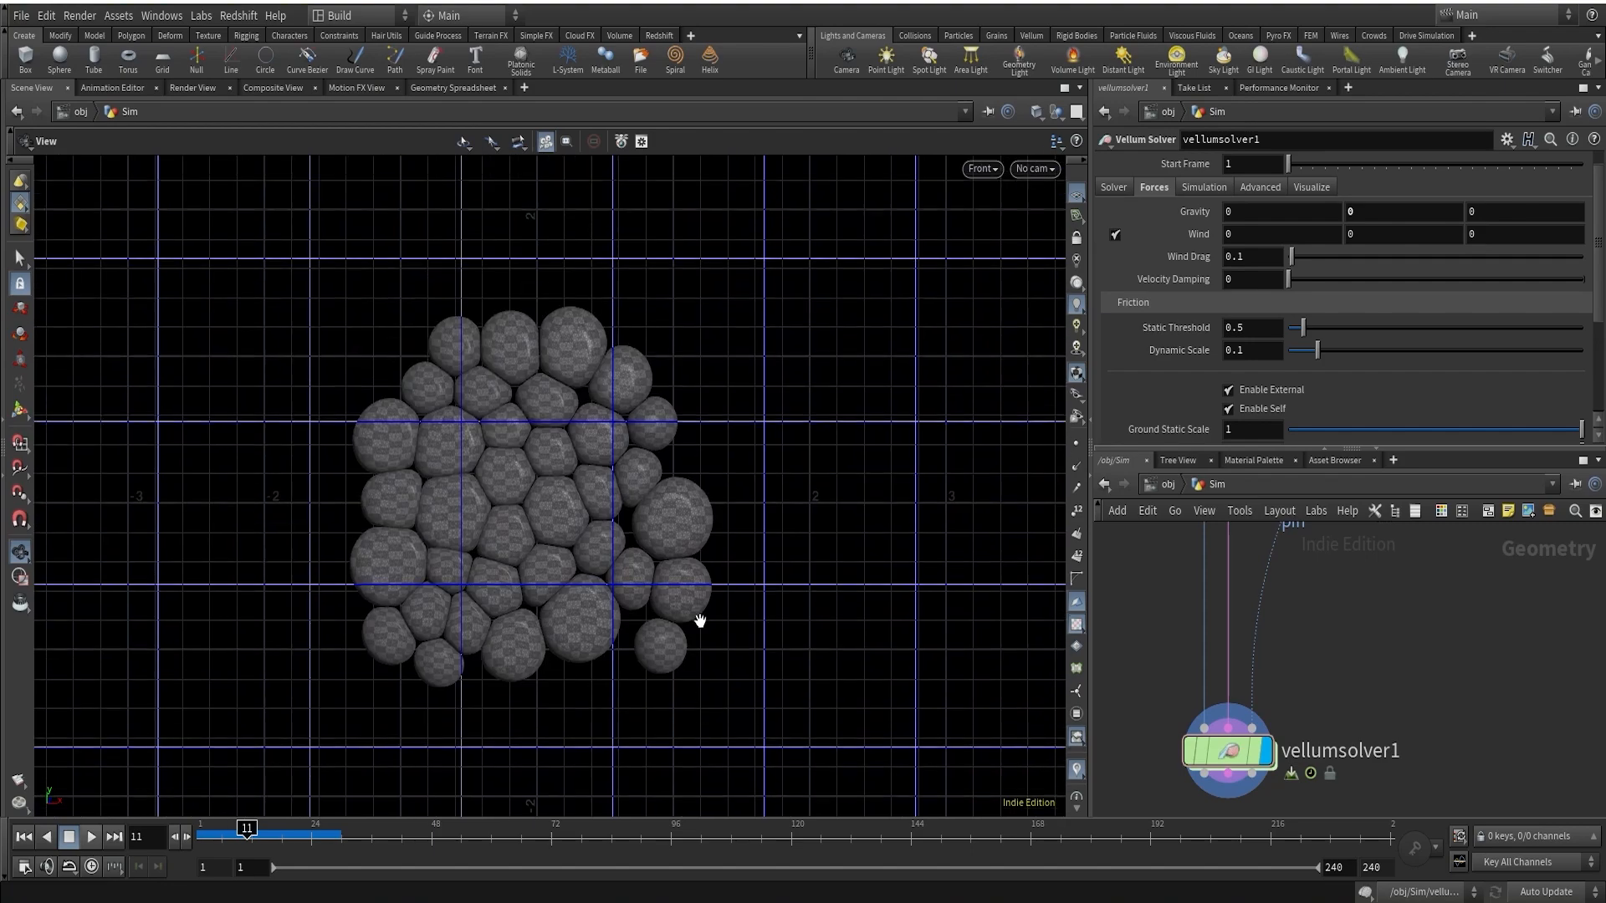
pyautogui.moveTo(701, 621); pyautogui.dragTo(712, 544, button='right')
pyautogui.moveTo(711, 544); pyautogui.dragTo(771, 555, button='middle')
# Add a Transform node on a second branch below Base_SPHERE_OUT and display it
pyautogui.scroll(-3, 1426, 684)
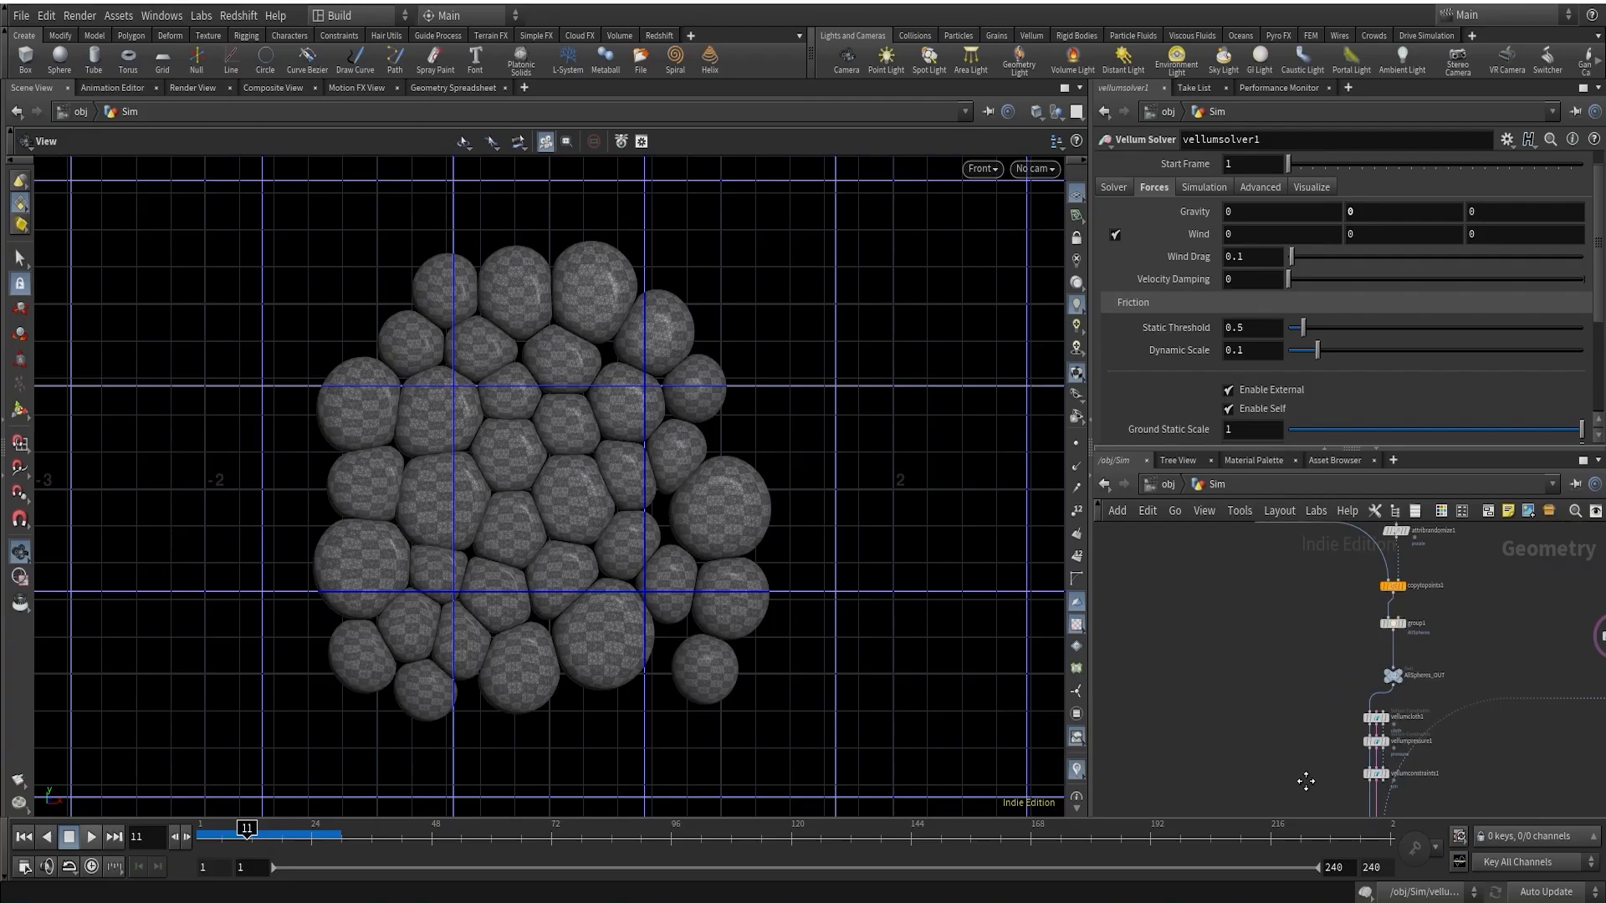
pyautogui.scroll(-2, 1348, 759)
pyautogui.scroll(5, 1301, 674)
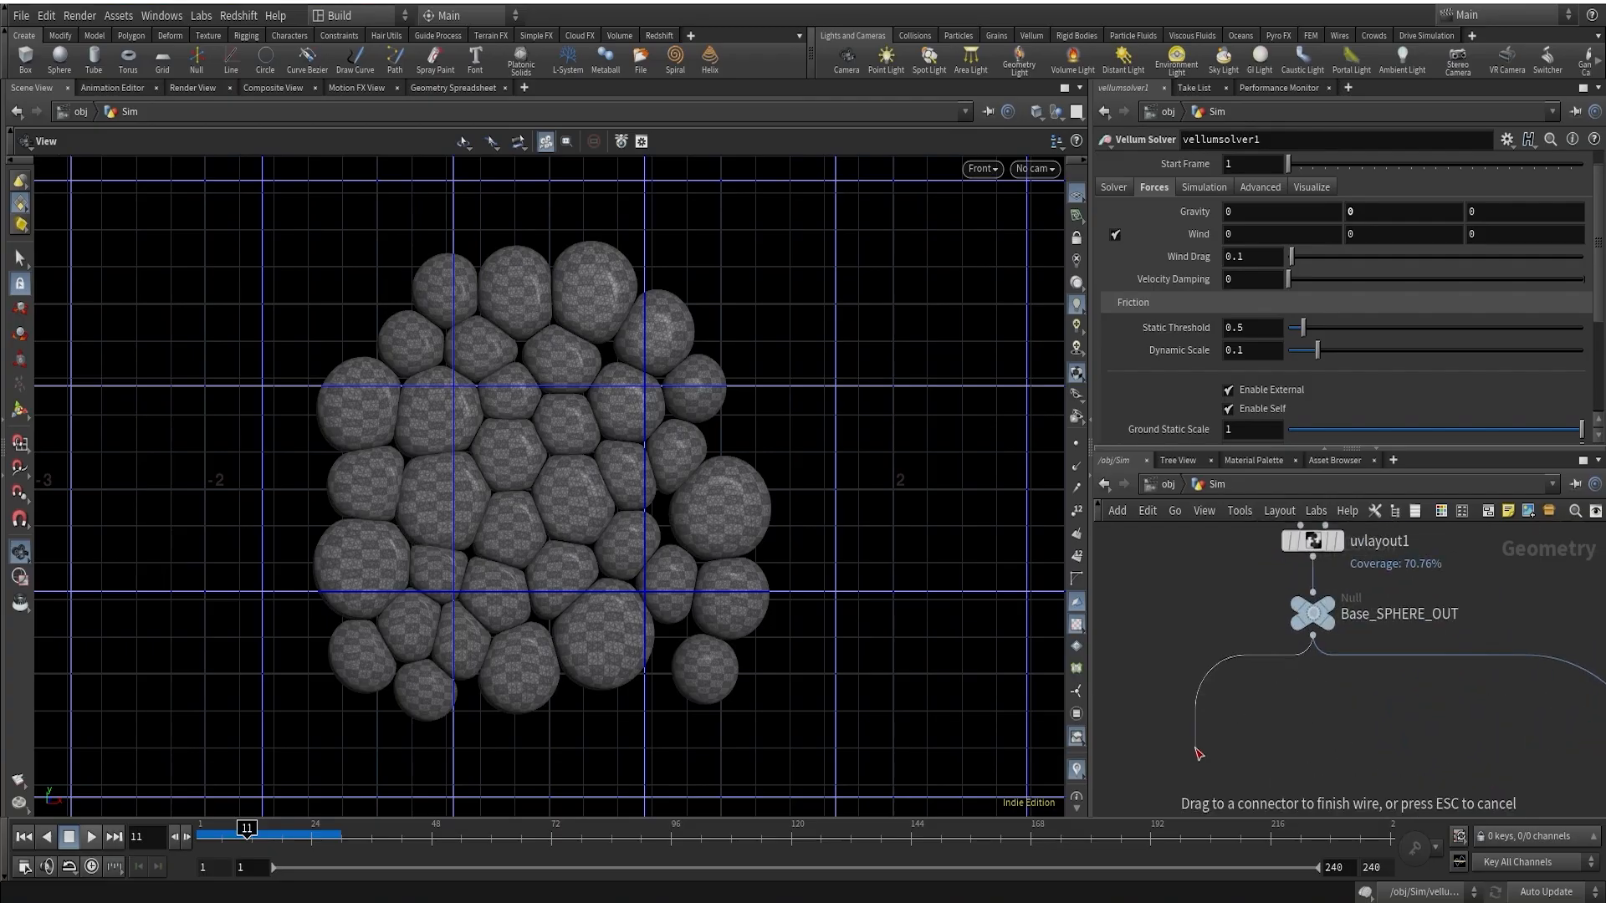
pyautogui.click(1342, 580)
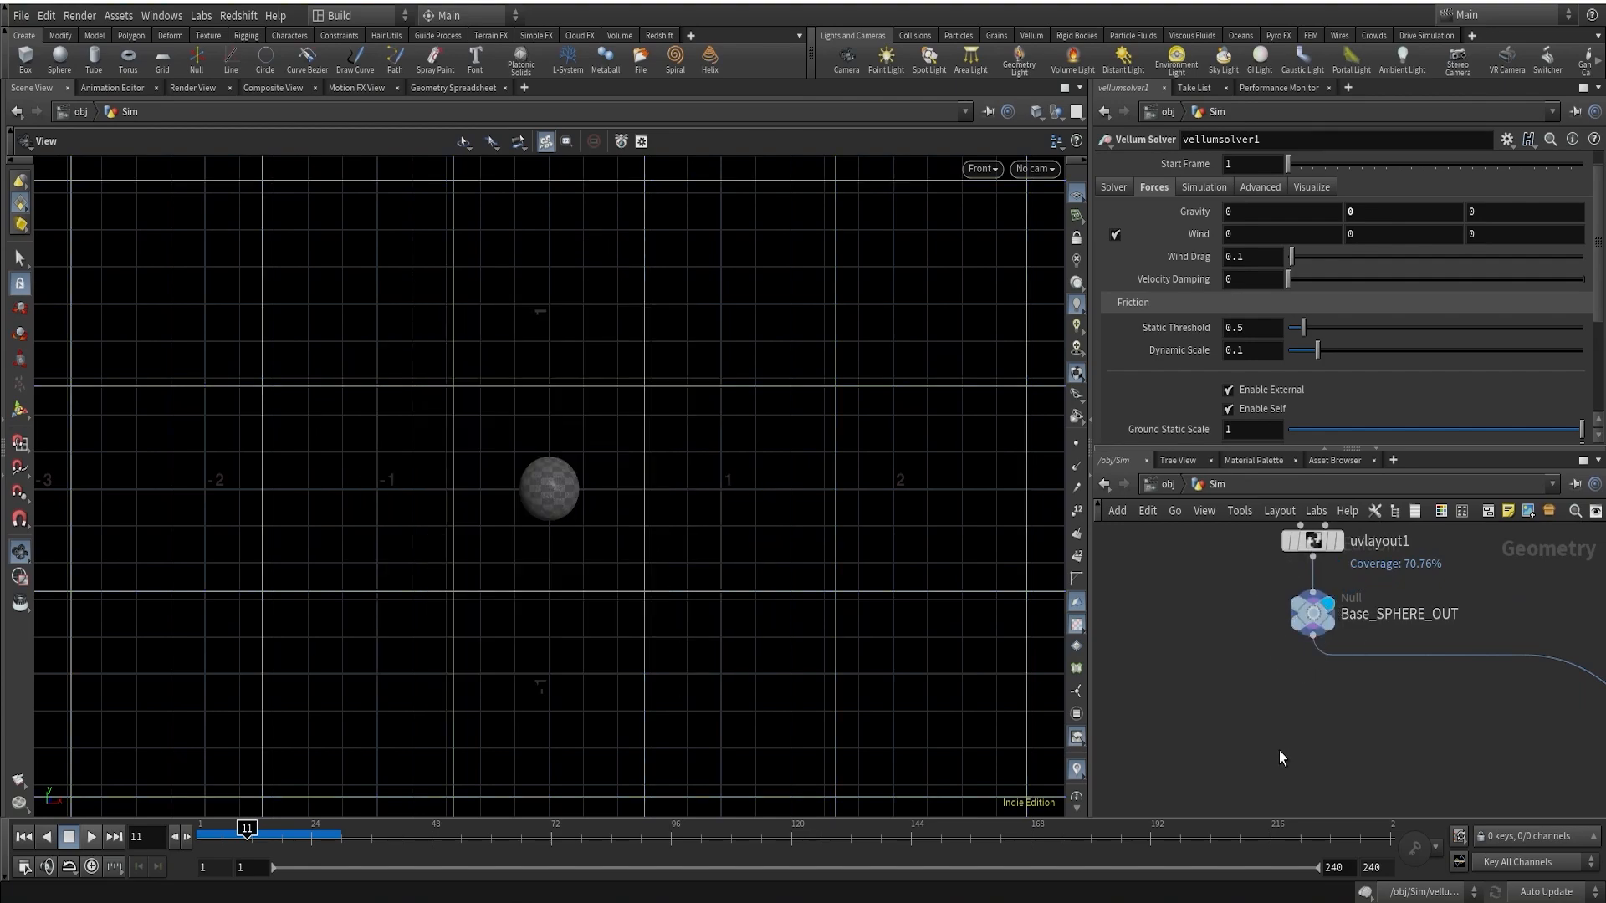
pyautogui.moveTo(1278, 750); pyautogui.dragTo(1370, 677, button='middle')
pyautogui.moveTo(1405, 563); pyautogui.dragTo(1218, 735)
pyautogui.write('transf')
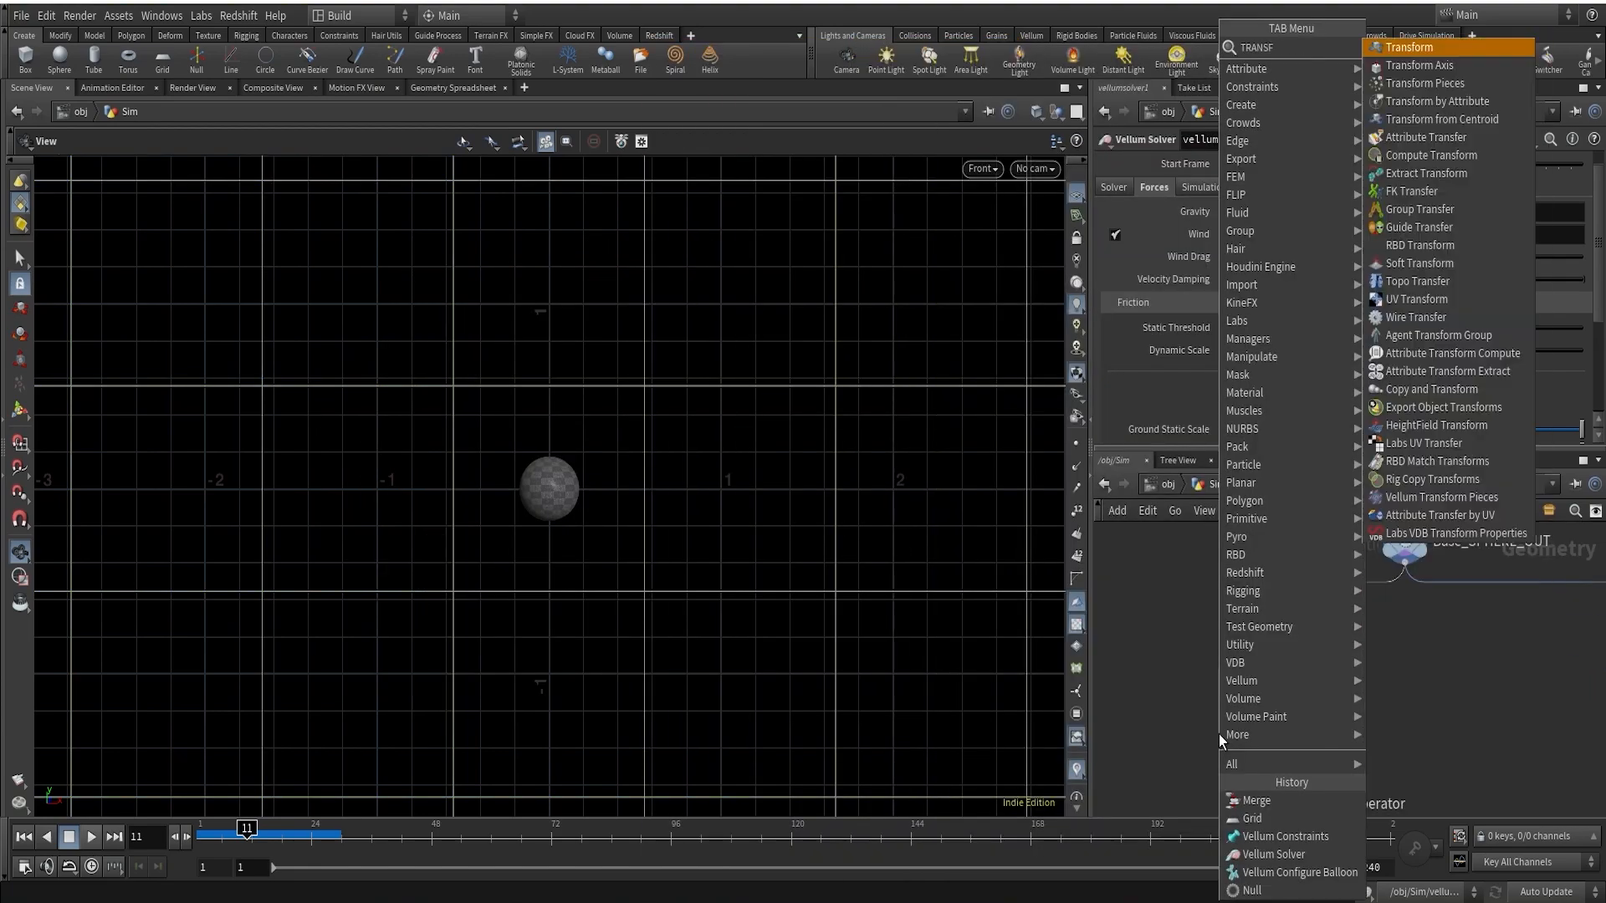
pyautogui.press('Return')
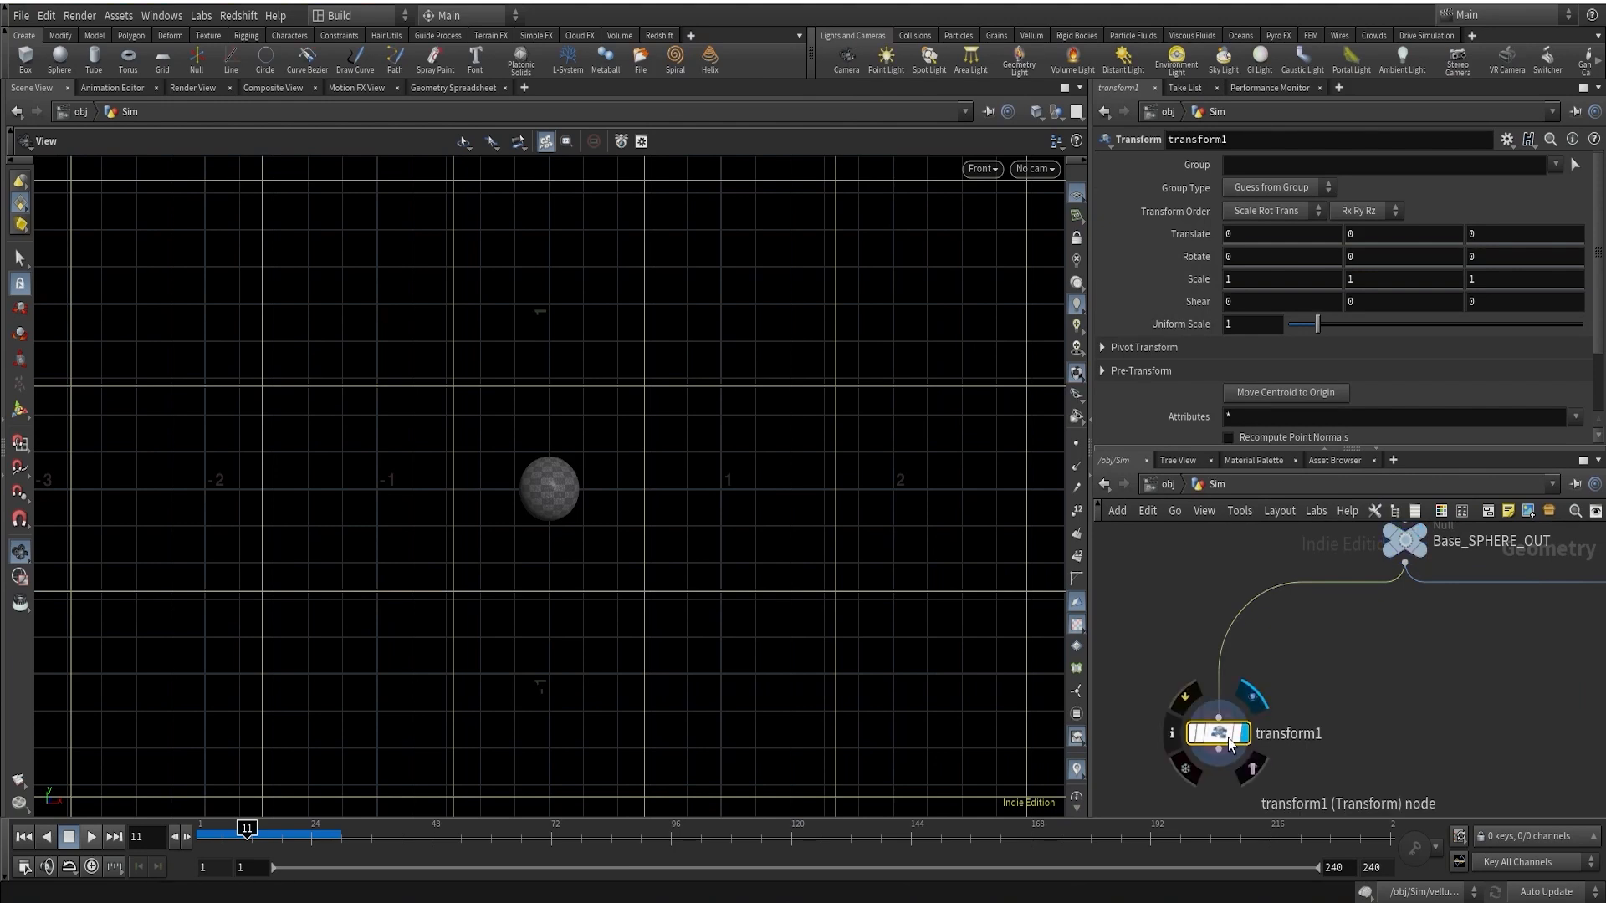
# Set the Uniform Scale of the transform1 node to 0.8
pyautogui.moveTo(1260, 327); pyautogui.dragTo(1082, 327)
pyautogui.write('0')
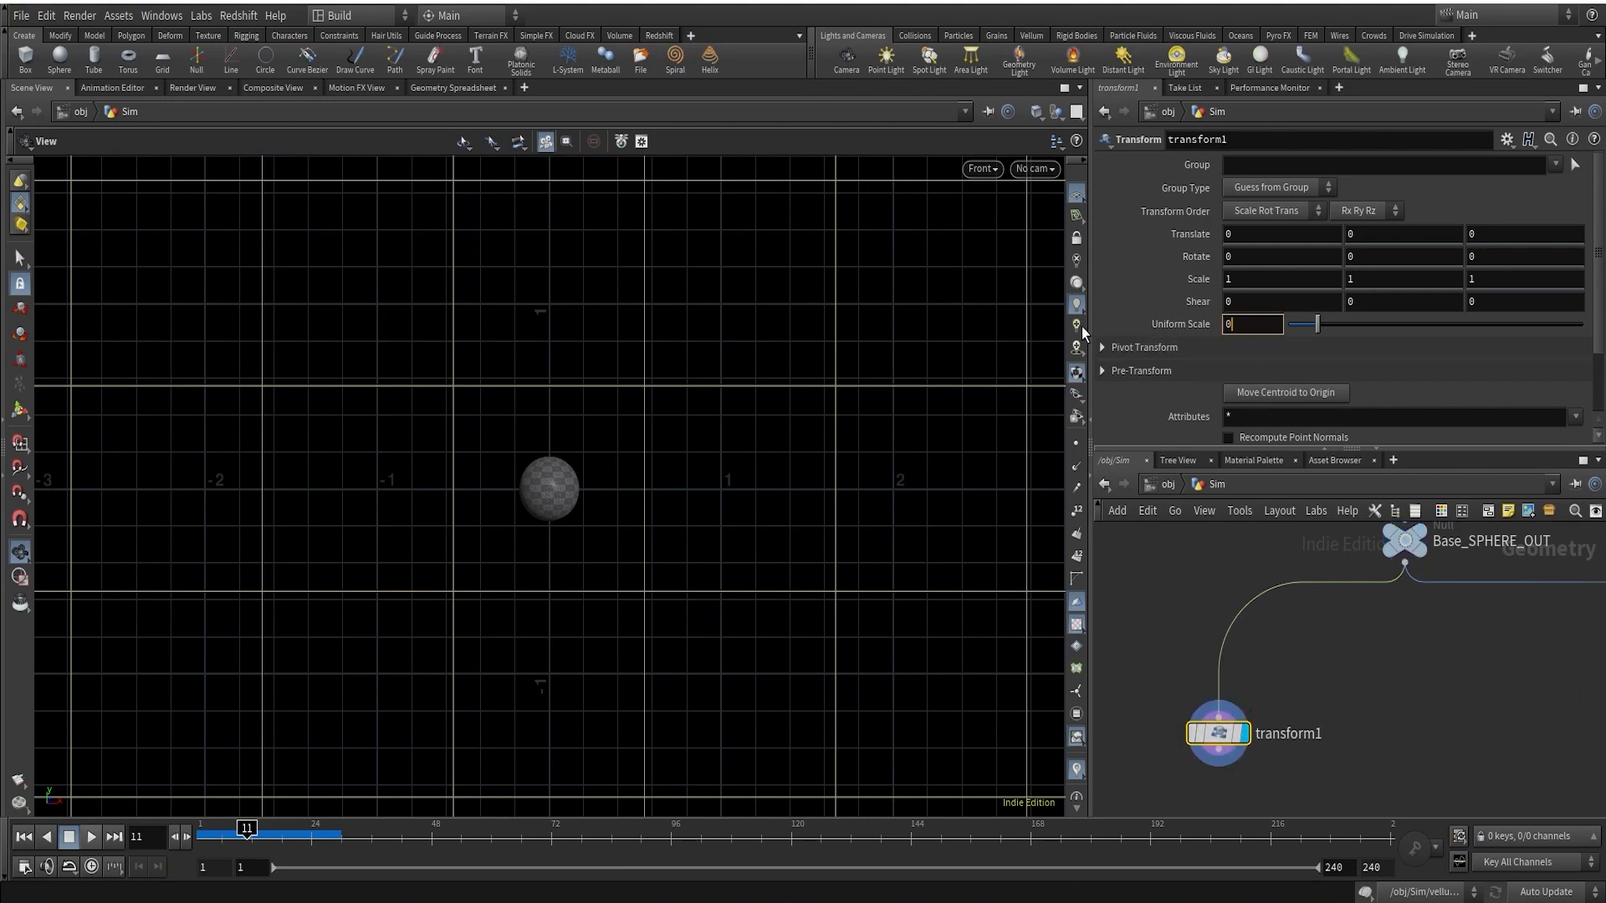
pyautogui.write('.8')
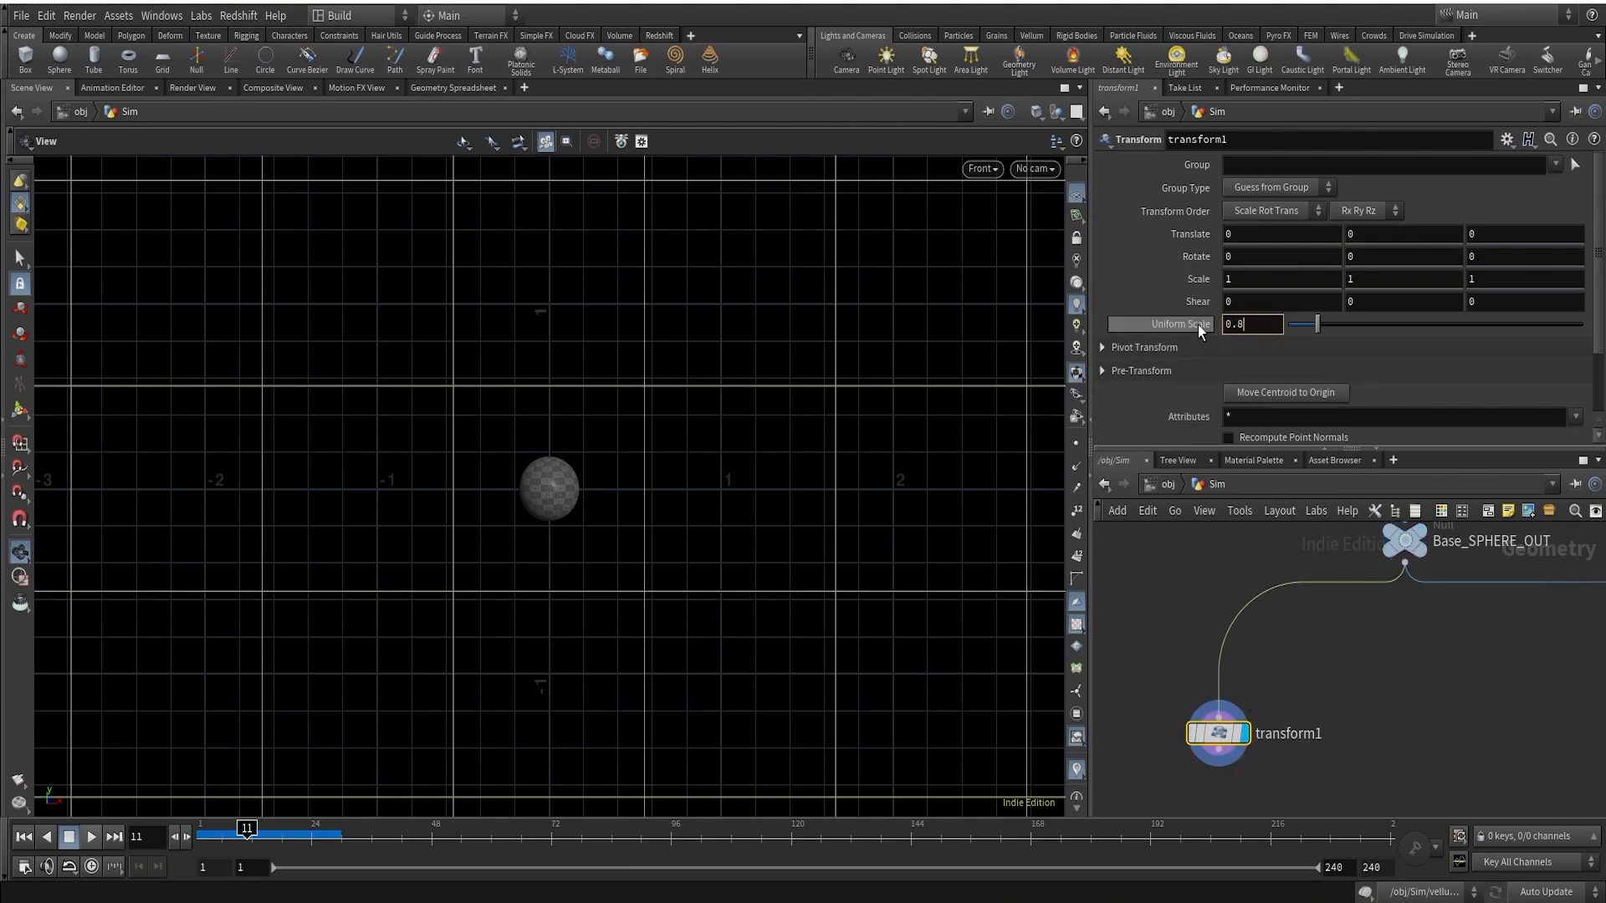
pyautogui.press('Return')
# Turn on the template display of the copytopoints node so its spheres serve as a viewport reference
pyautogui.scroll(-3, 1464, 685)
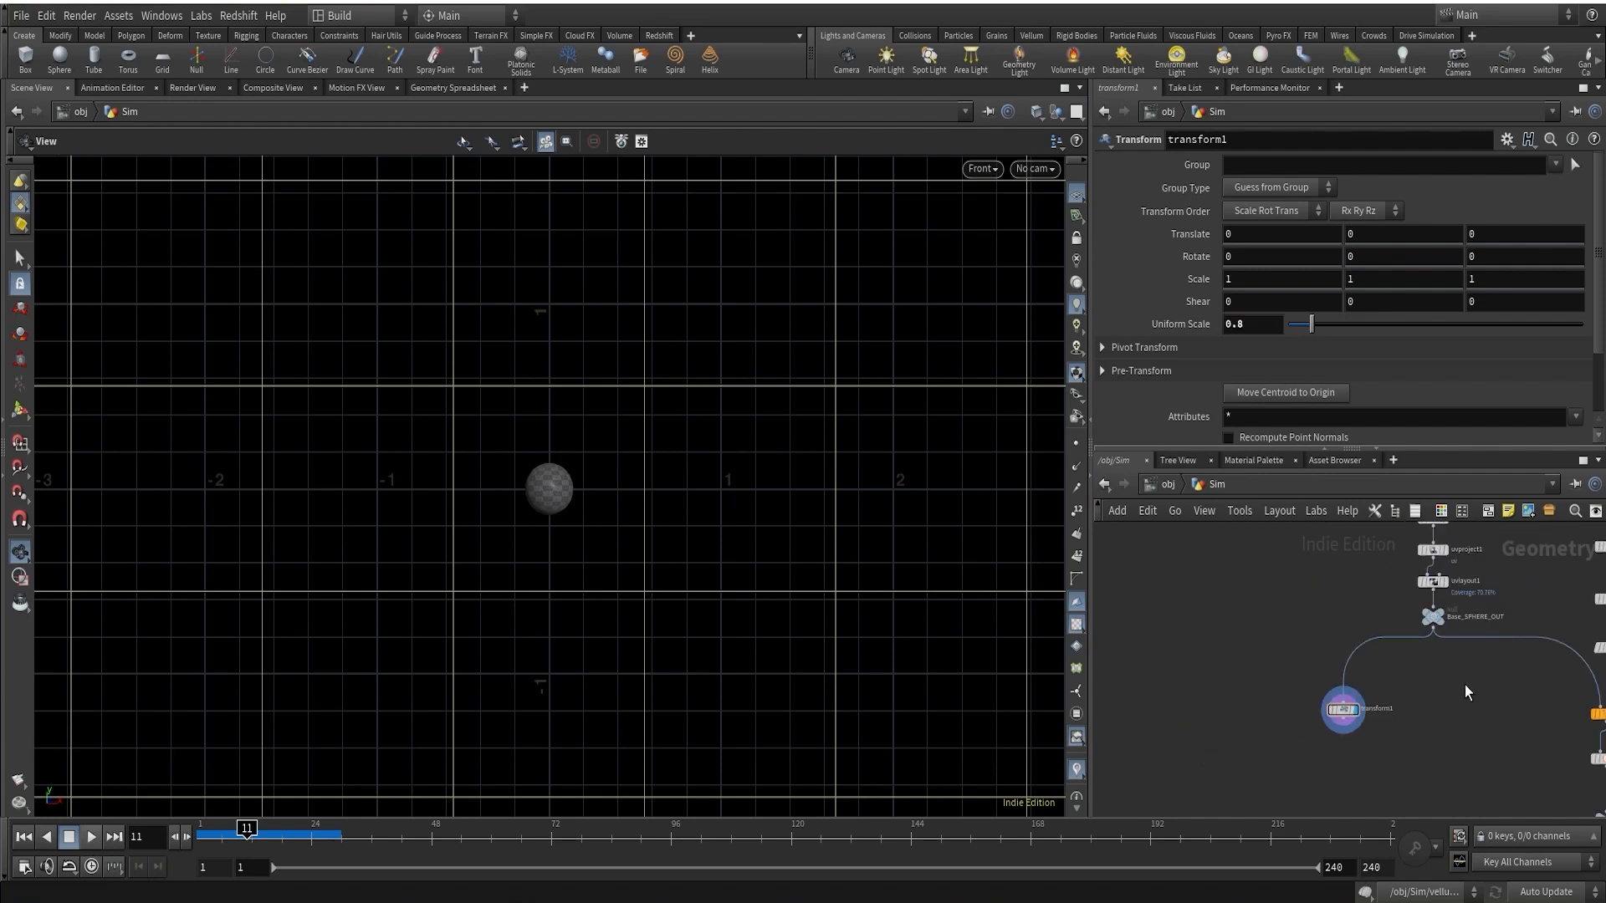
pyautogui.moveTo(1481, 682); pyautogui.dragTo(1276, 676, button='middle')
pyautogui.scroll(3, 1276, 675)
pyautogui.moveTo(1413, 720); pyautogui.dragTo(1448, 608, button='middle')
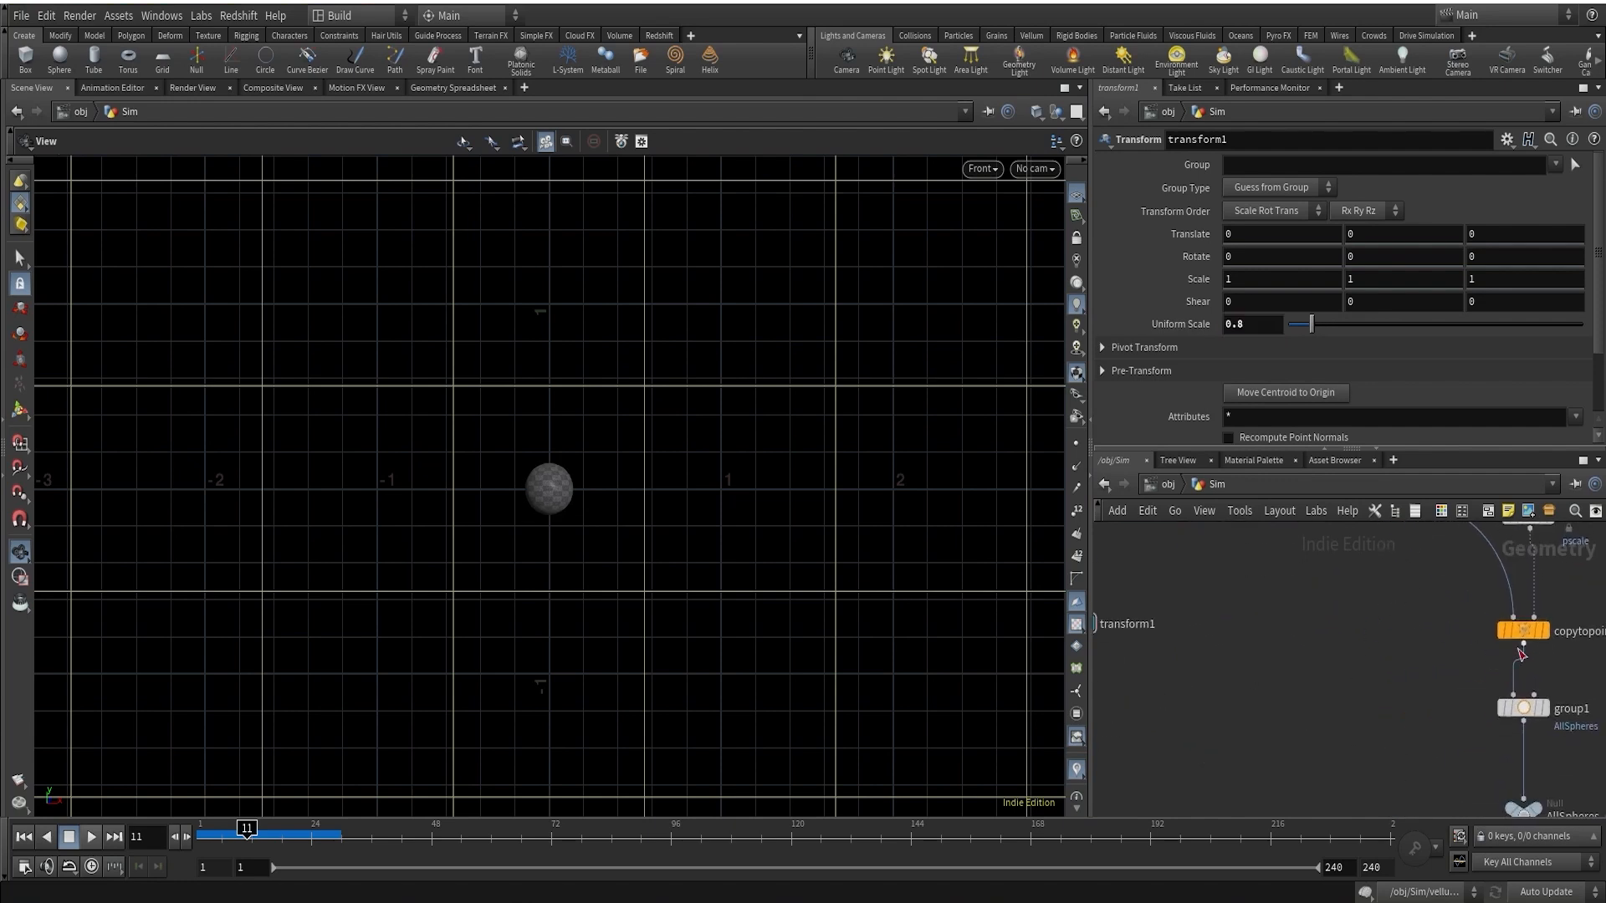
pyautogui.click(1542, 631)
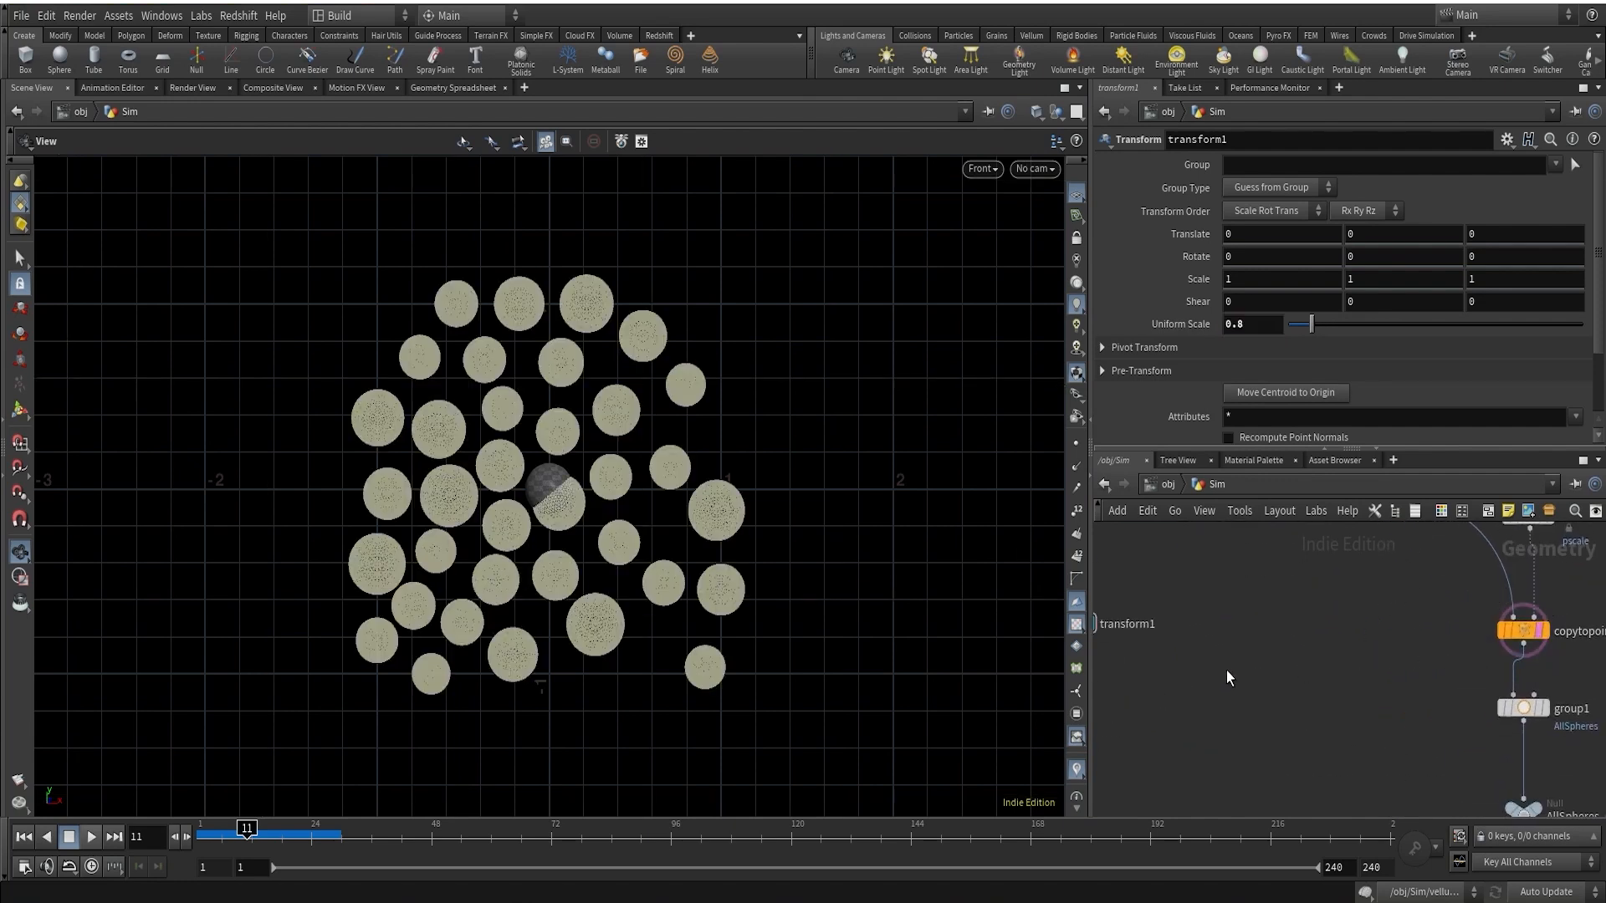
# Set transform1's Translate Y to 1.5 at frame 1 and set a keyframe on it
pyautogui.moveTo(1227, 670); pyautogui.dragTo(1521, 620, button='middle')
pyautogui.moveTo(1420, 613); pyautogui.dragTo(1402, 663, button='middle')
pyautogui.scroll(3, 1348, 626)
pyautogui.click(1348, 619)
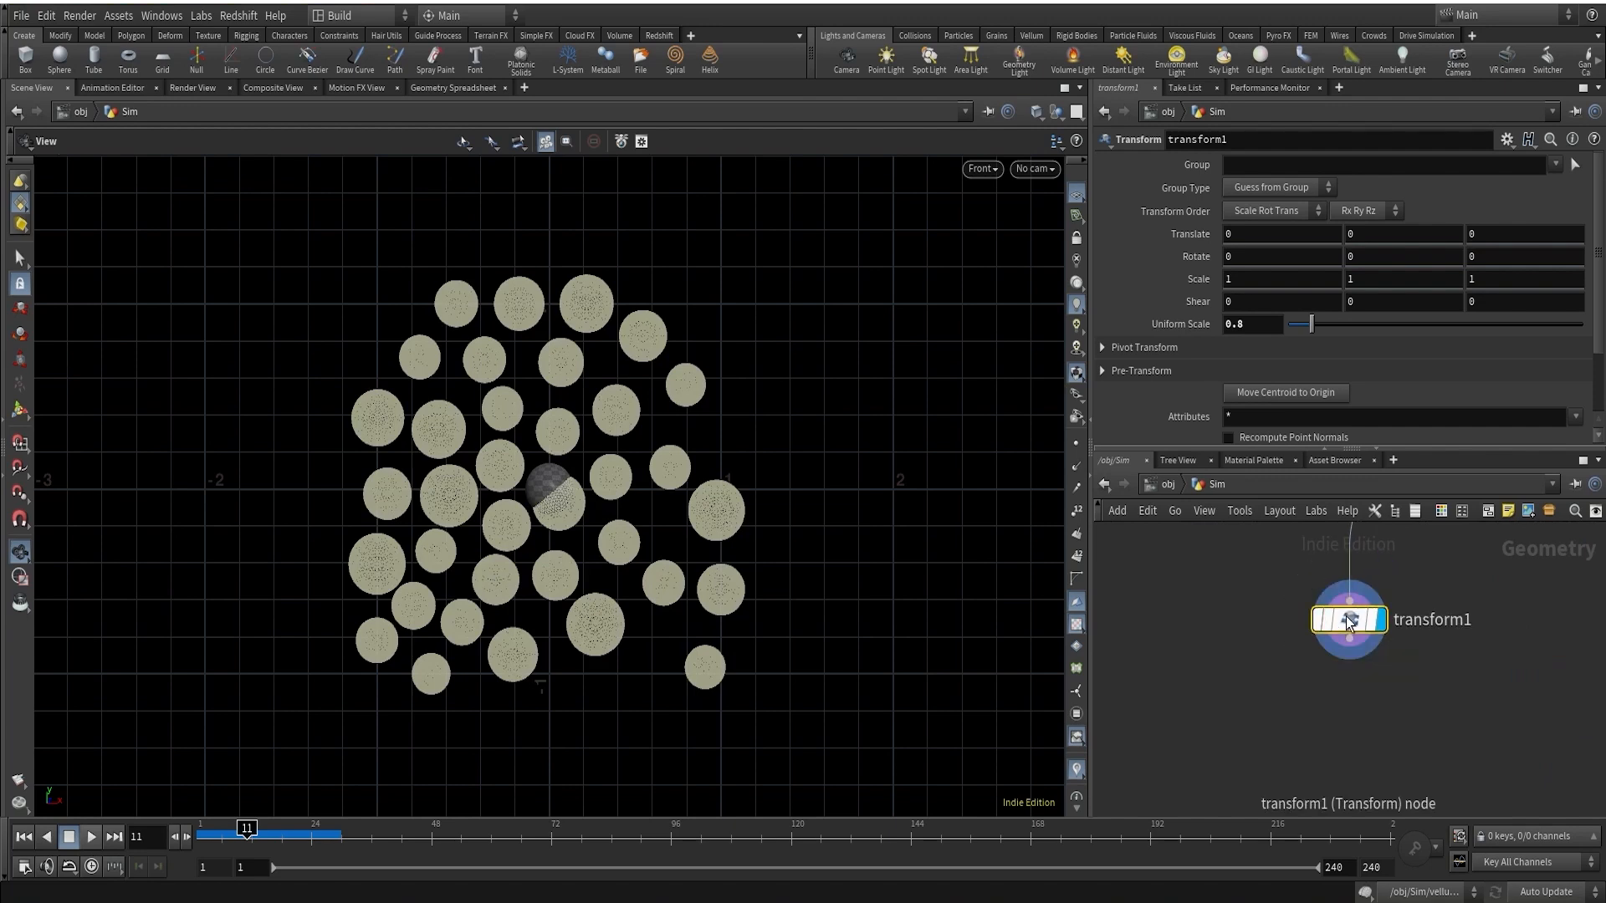
pyautogui.click(23, 836)
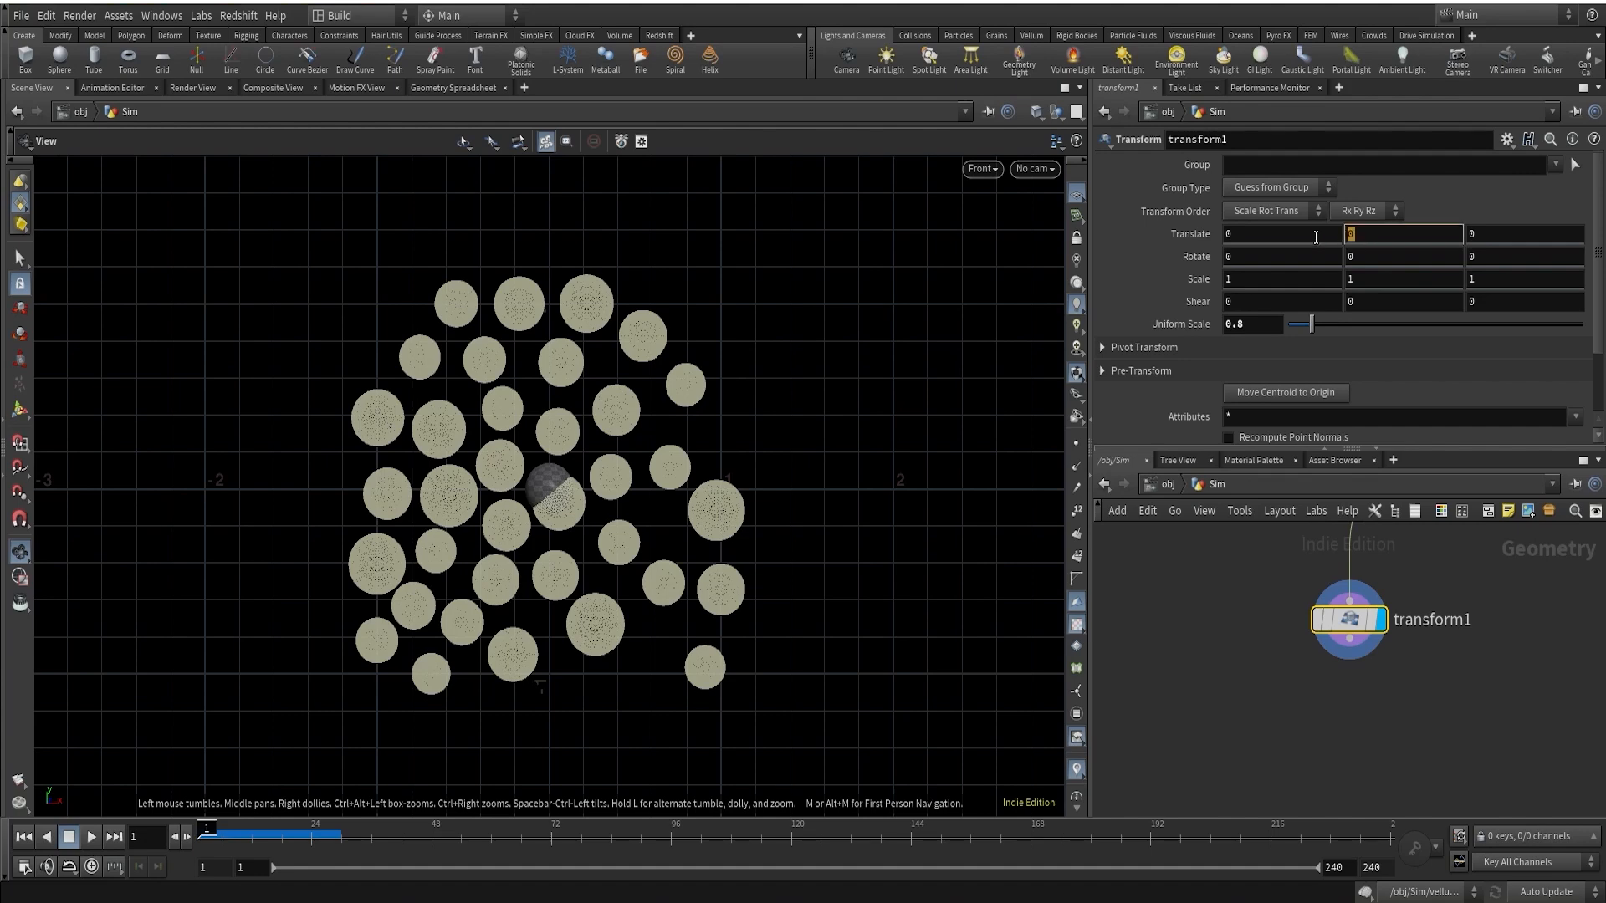
pyautogui.write('5')
pyautogui.press('Return')
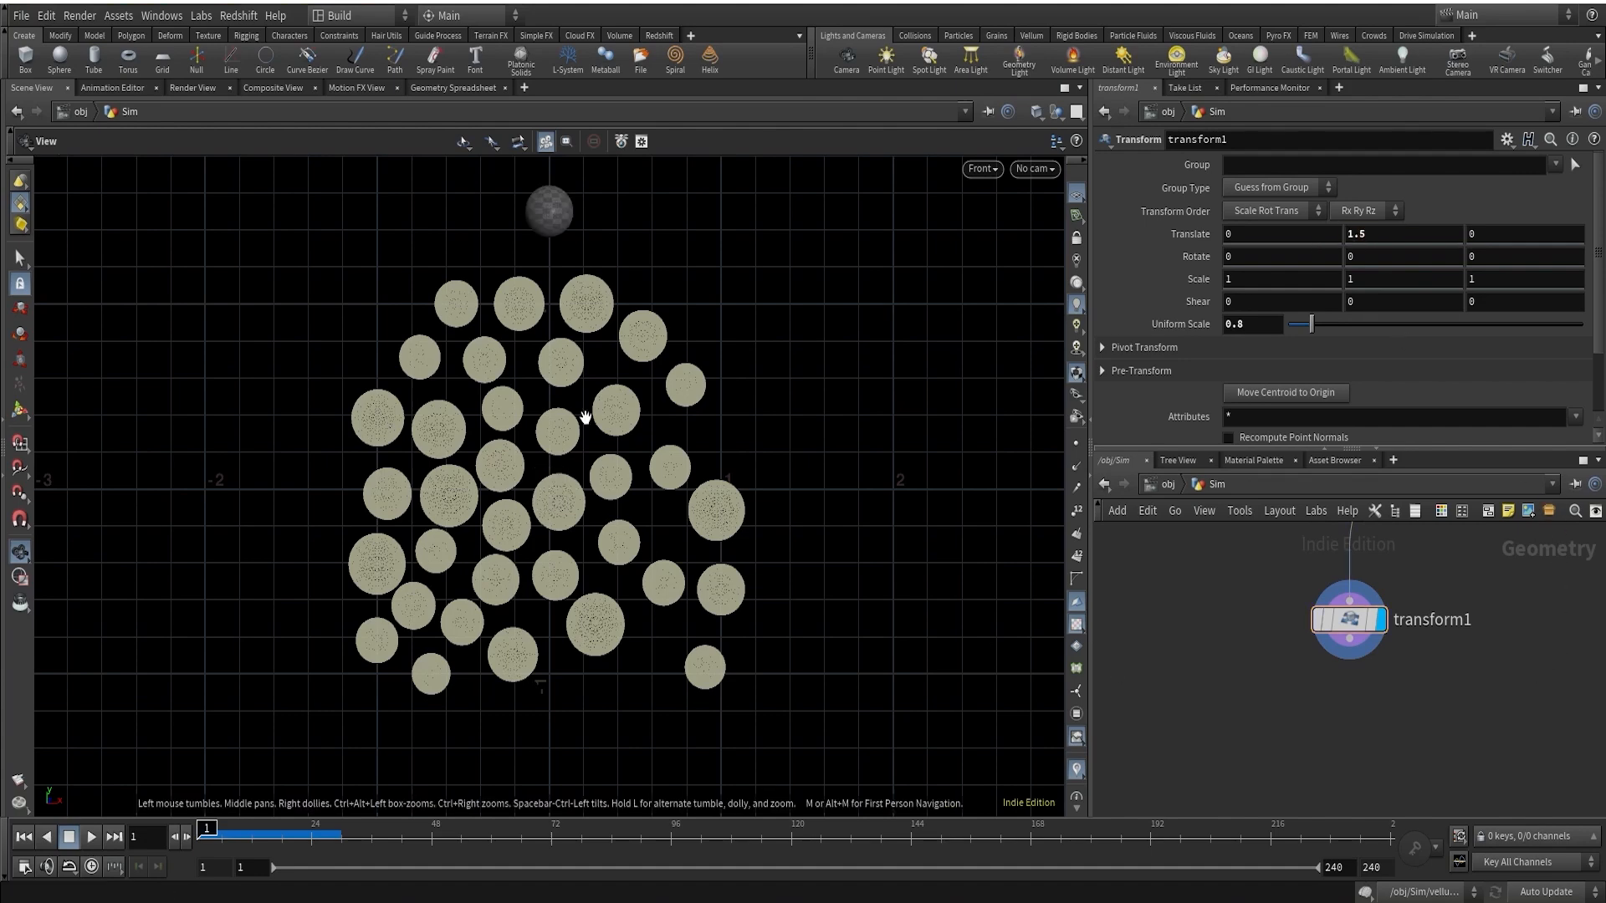
pyautogui.scroll(1, 567, 352)
pyautogui.scroll(-2, 567, 353)
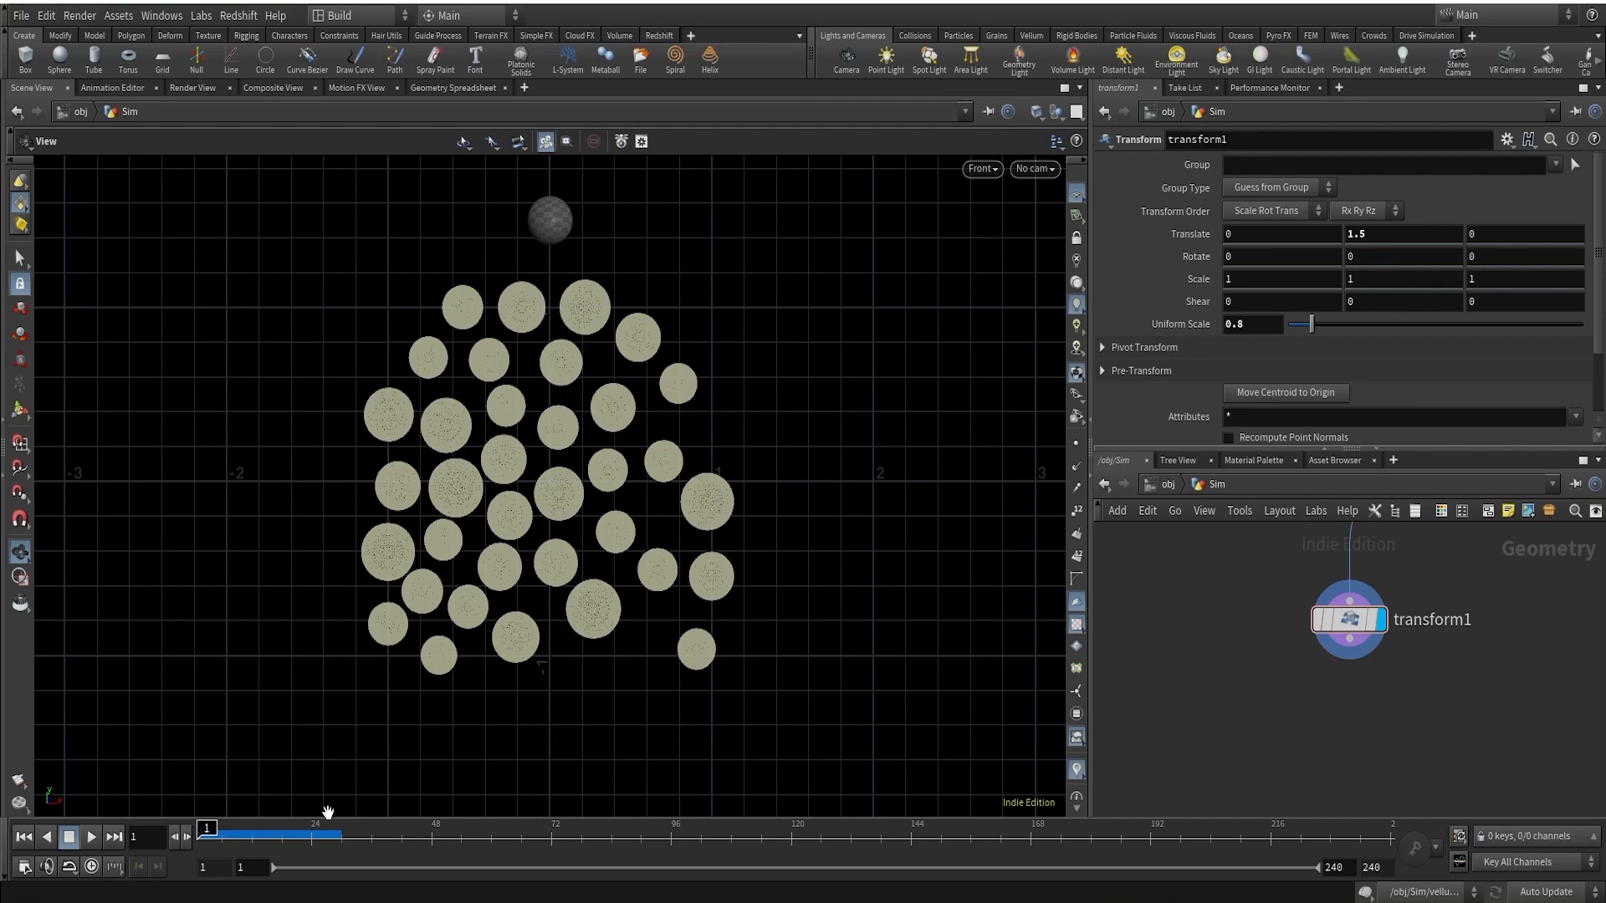
pyautogui.keyDown('alt'); pyautogui.click(1382, 237); pyautogui.keyUp('alt')
# Go to frame 105, set transform1's Translate Y to -1.8 and set a keyframe on it
pyautogui.moveTo(206, 832); pyautogui.dragTo(724, 842)
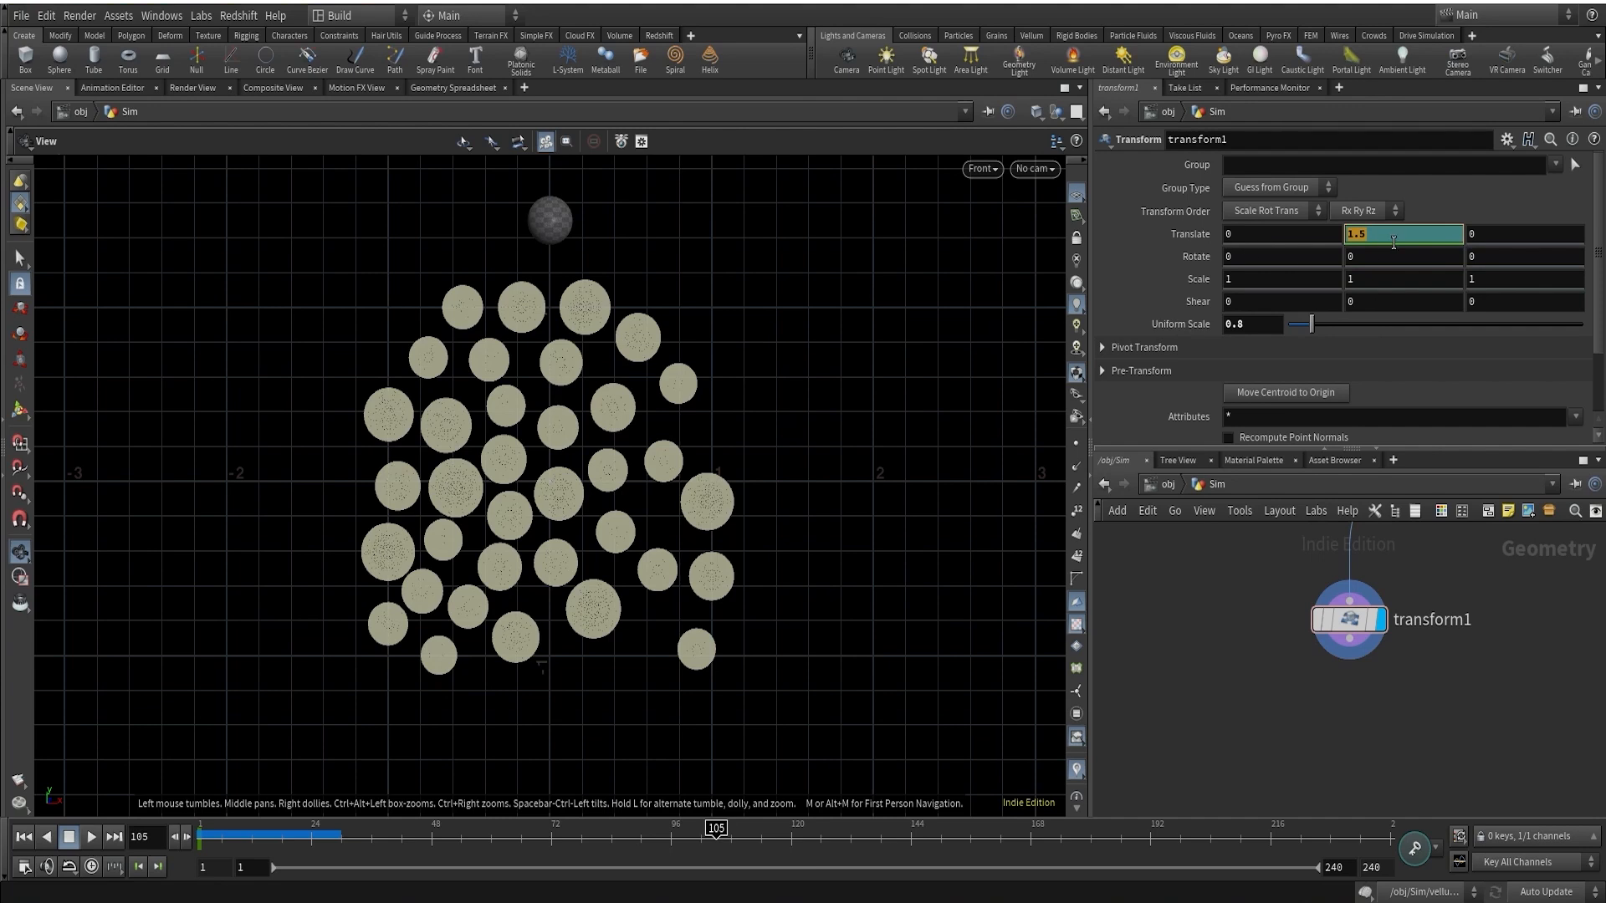
pyautogui.moveTo(1393, 243); pyautogui.dragTo(1357, 212, button='middle')
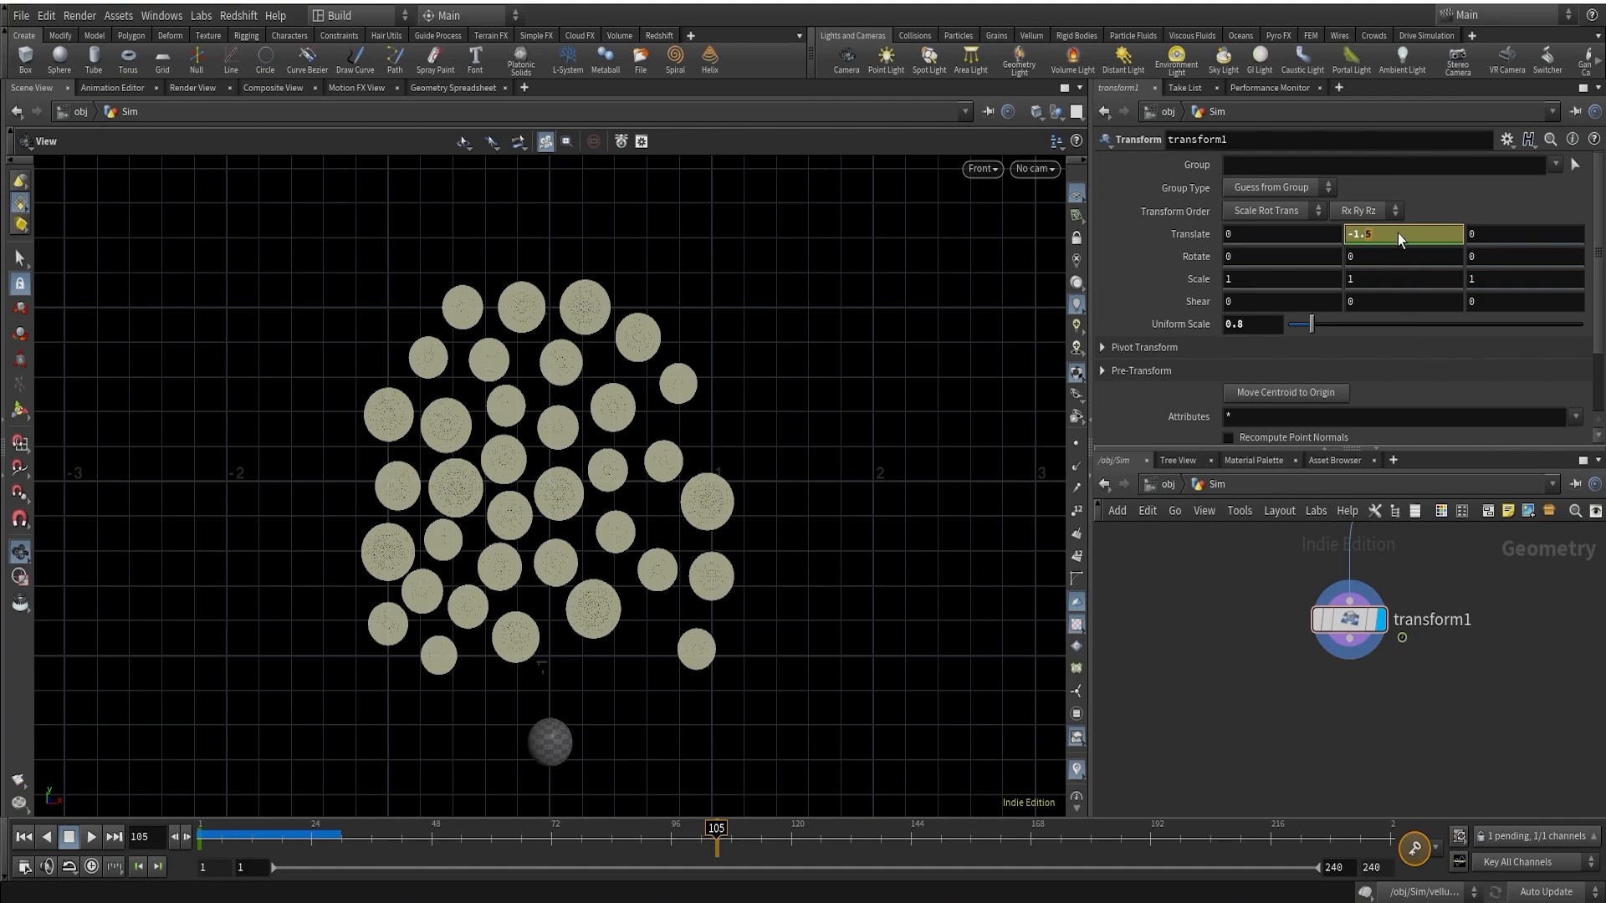
pyautogui.write('8')
pyautogui.press('Return')
pyautogui.moveTo(800, 675); pyautogui.dragTo(717, 604, button='right')
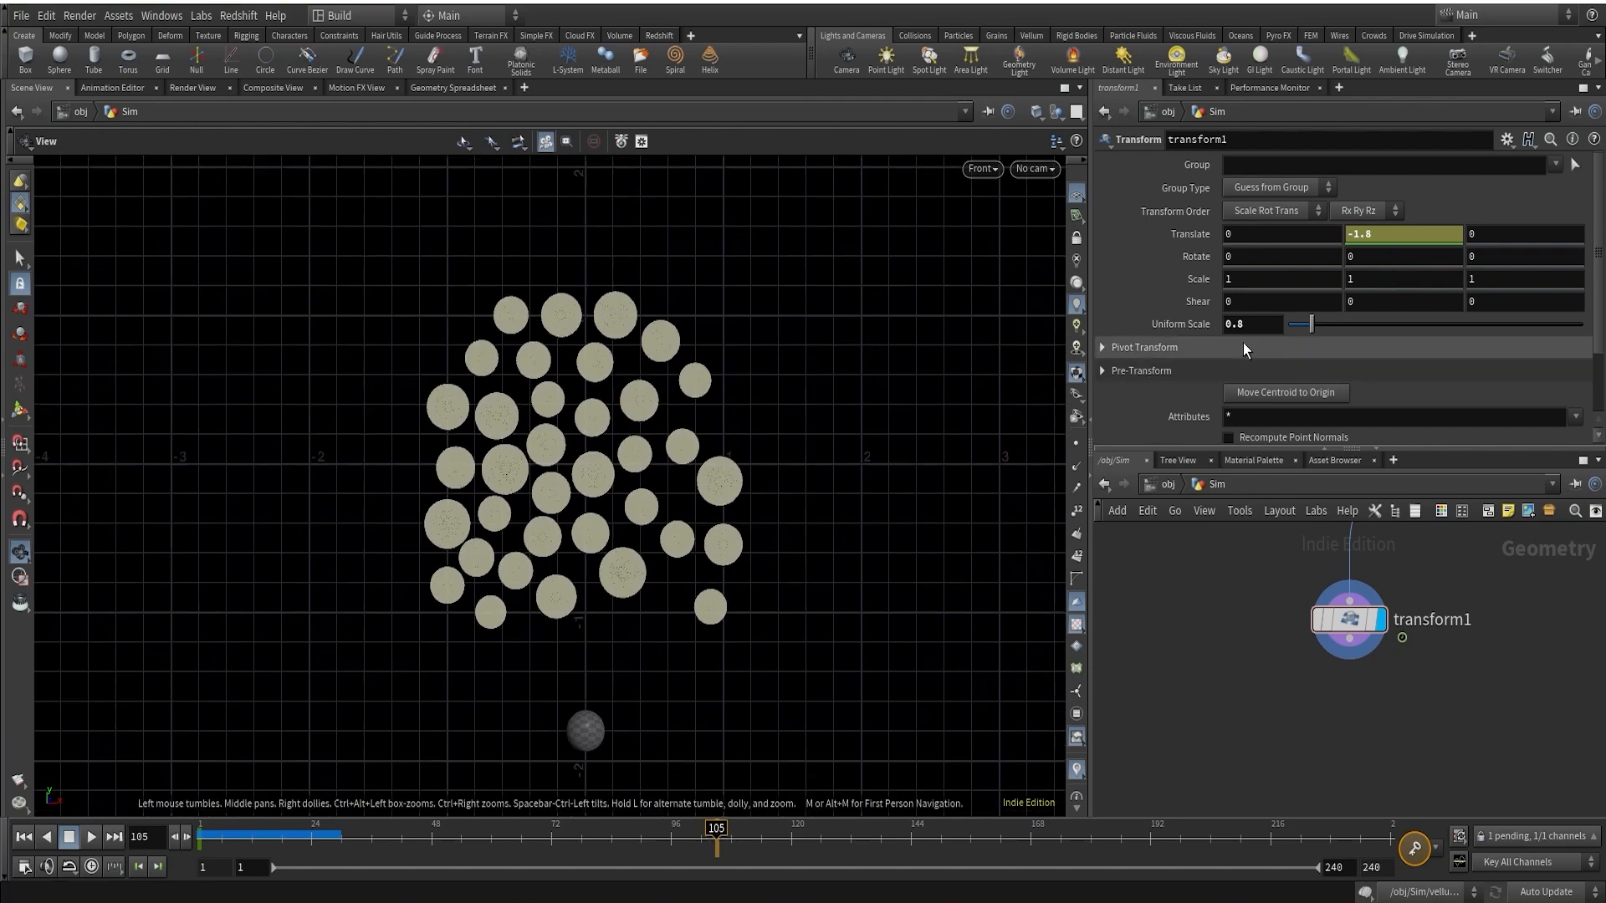
pyautogui.keyDown('alt'); pyautogui.click(1395, 234); pyautogui.keyUp('alt')
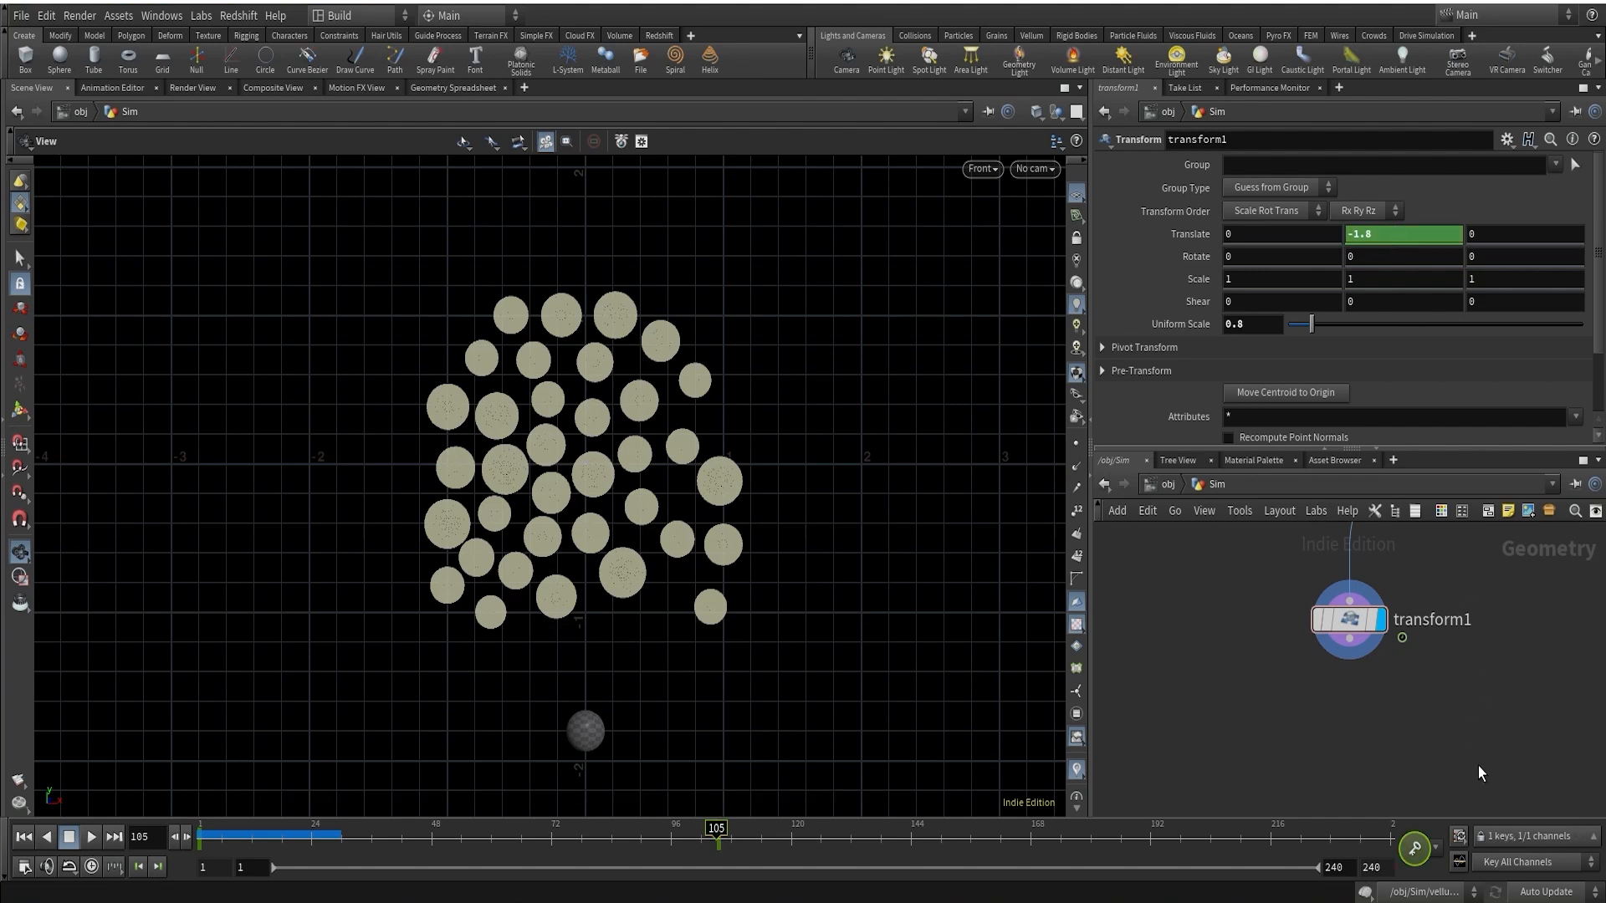
# Scrub to frame 73 to check the animated sphere's path through the other spheres, and return to frame 1
pyautogui.moveTo(209, 851); pyautogui.dragTo(555, 820)
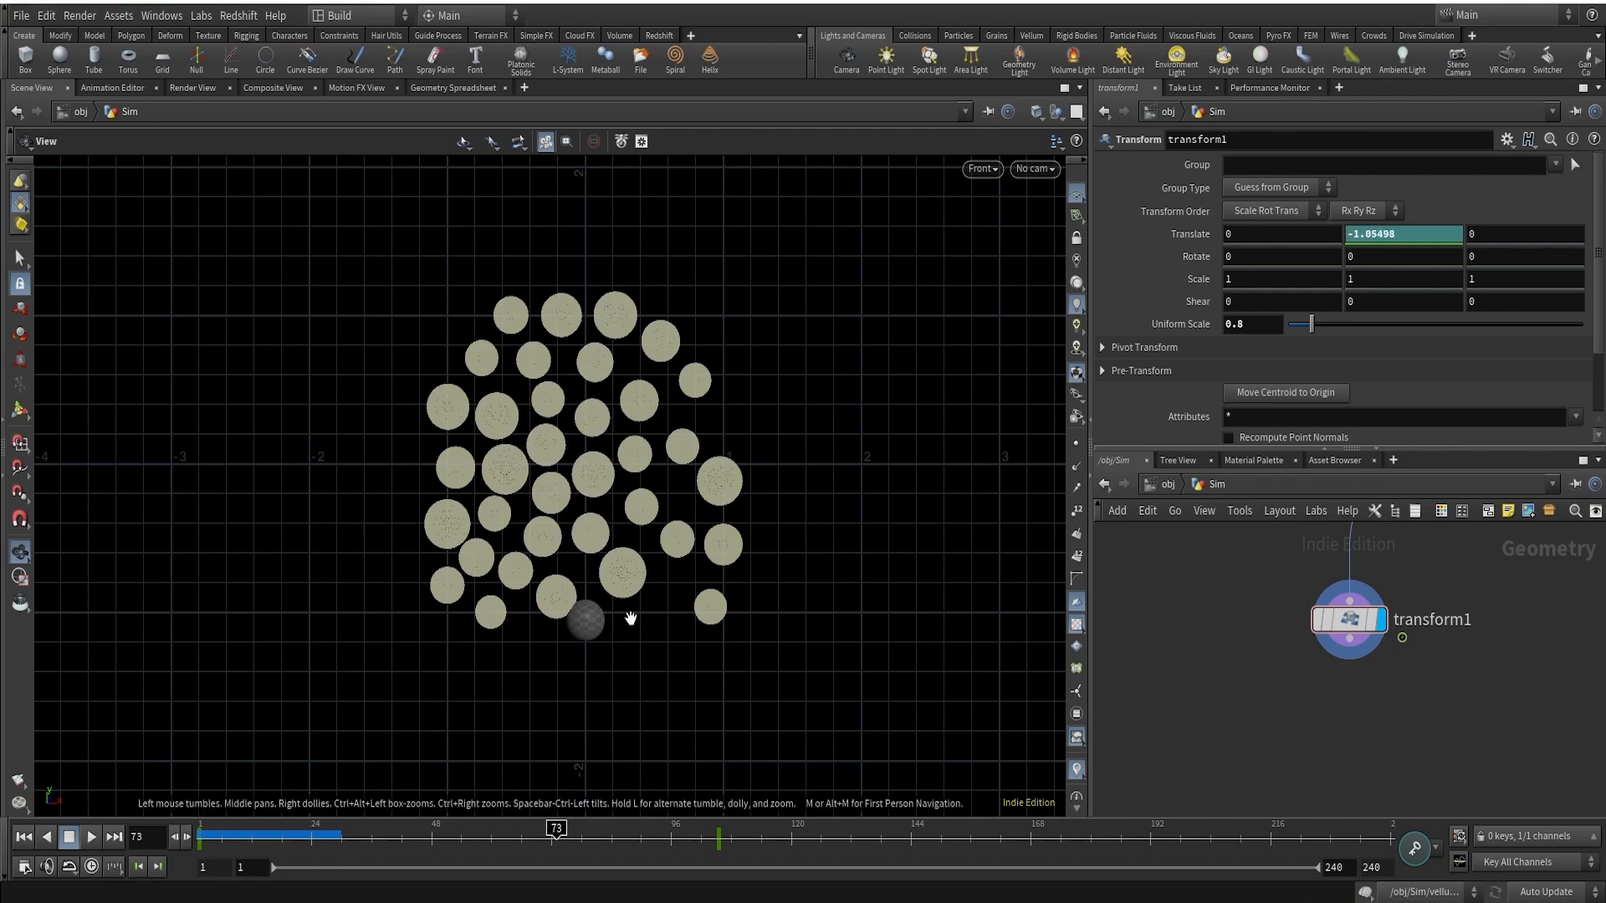
pyautogui.scroll(5, 631, 617)
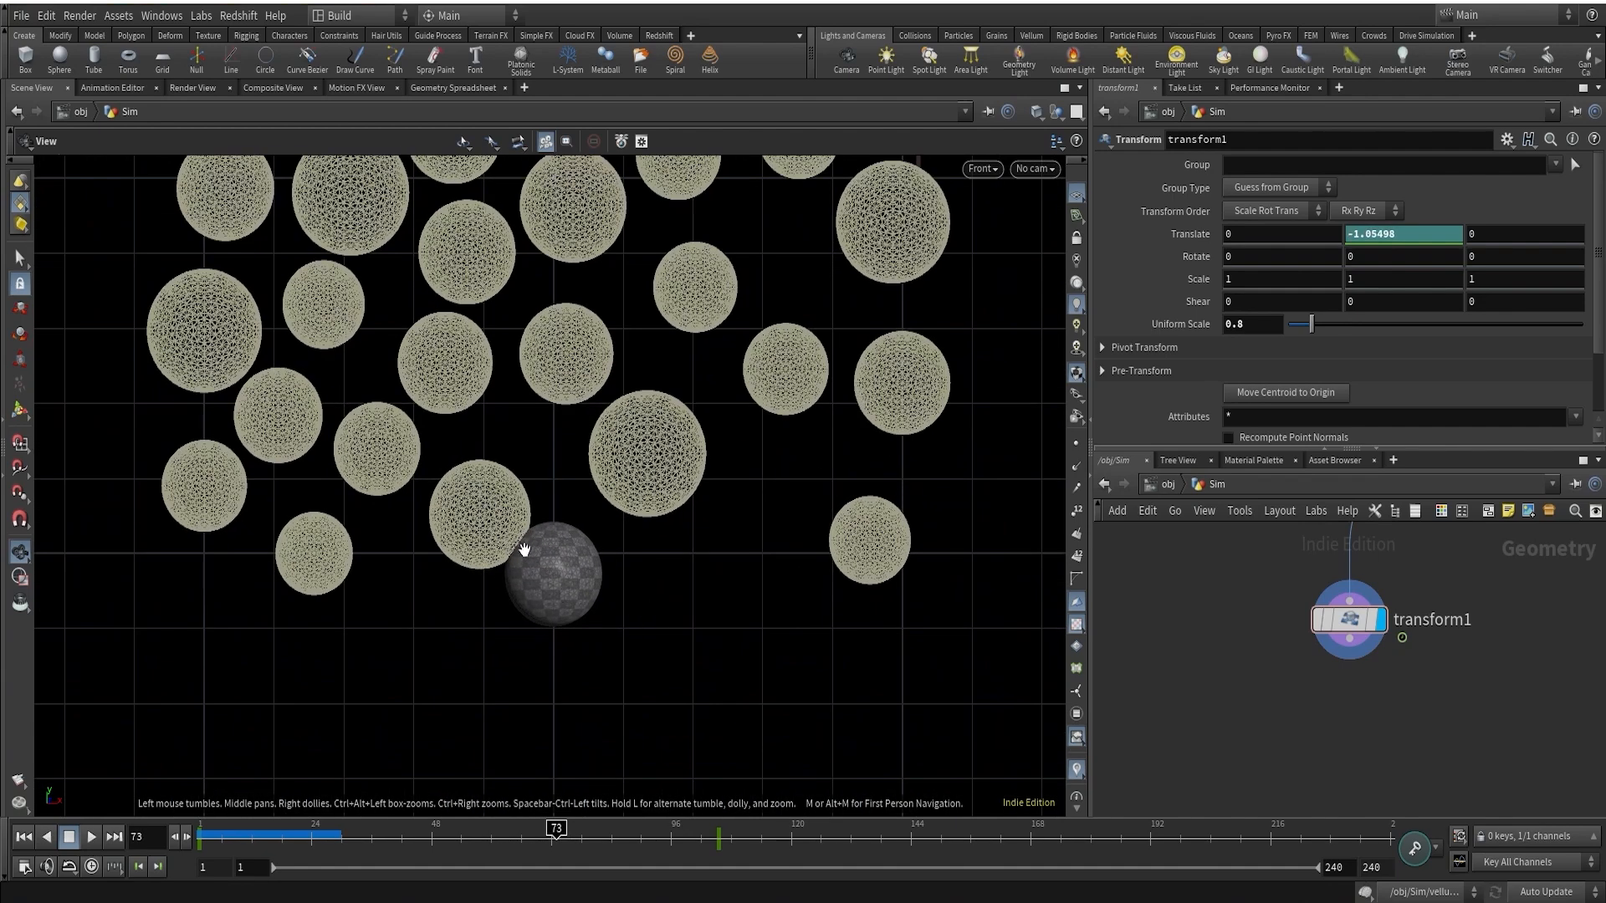
pyautogui.scroll(-5, 577, 674)
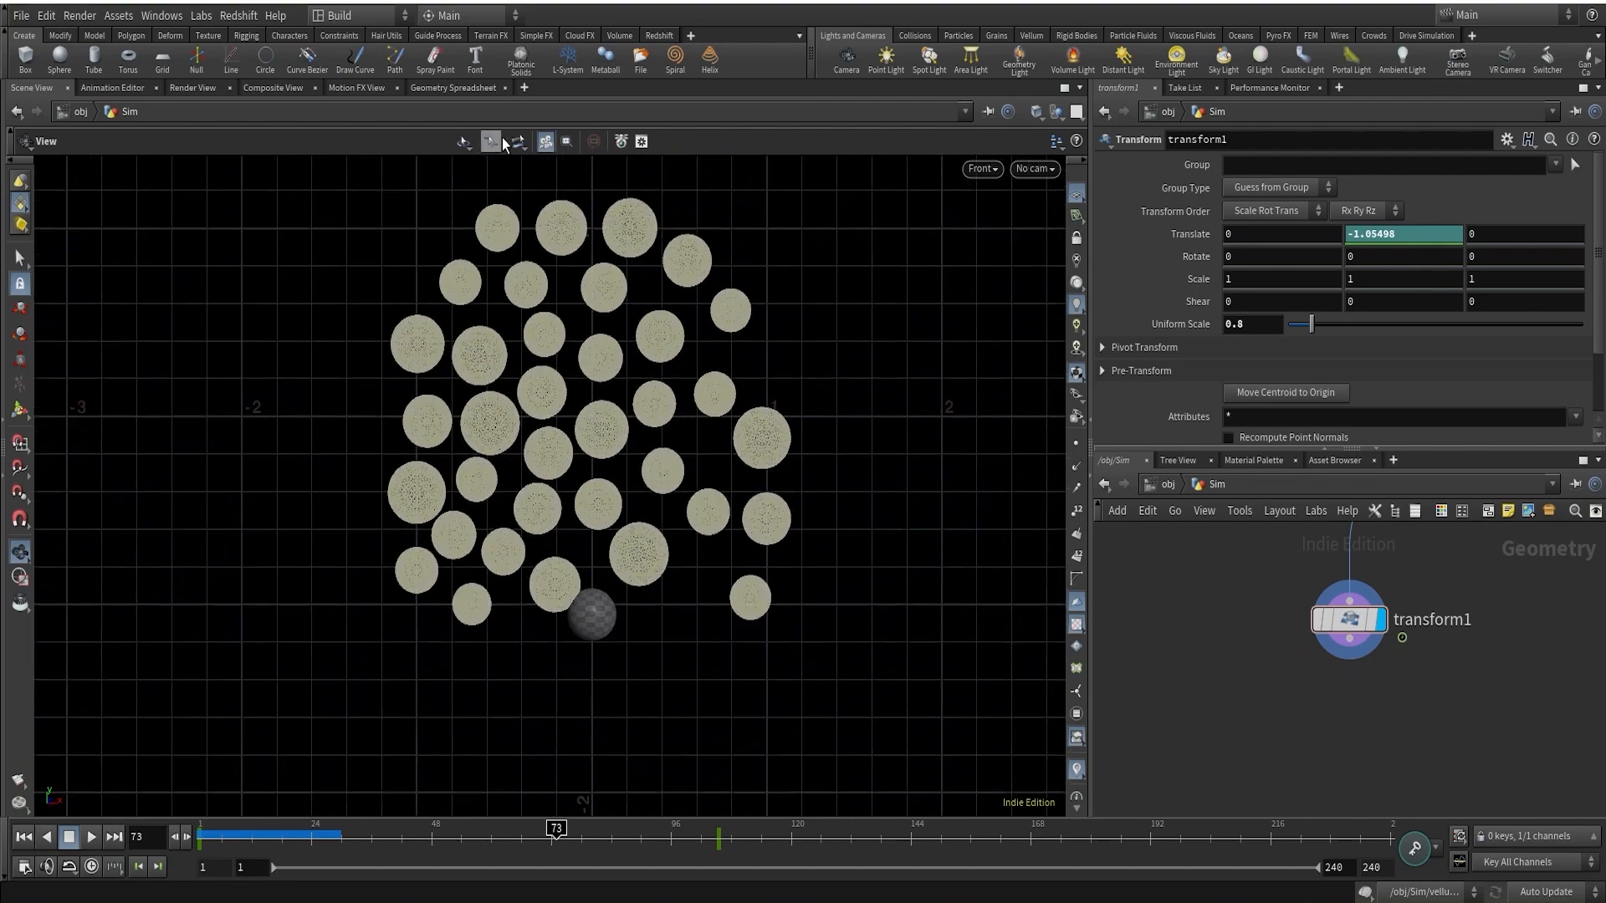
pyautogui.click(23, 838)
pyautogui.scroll(-1, 461, 583)
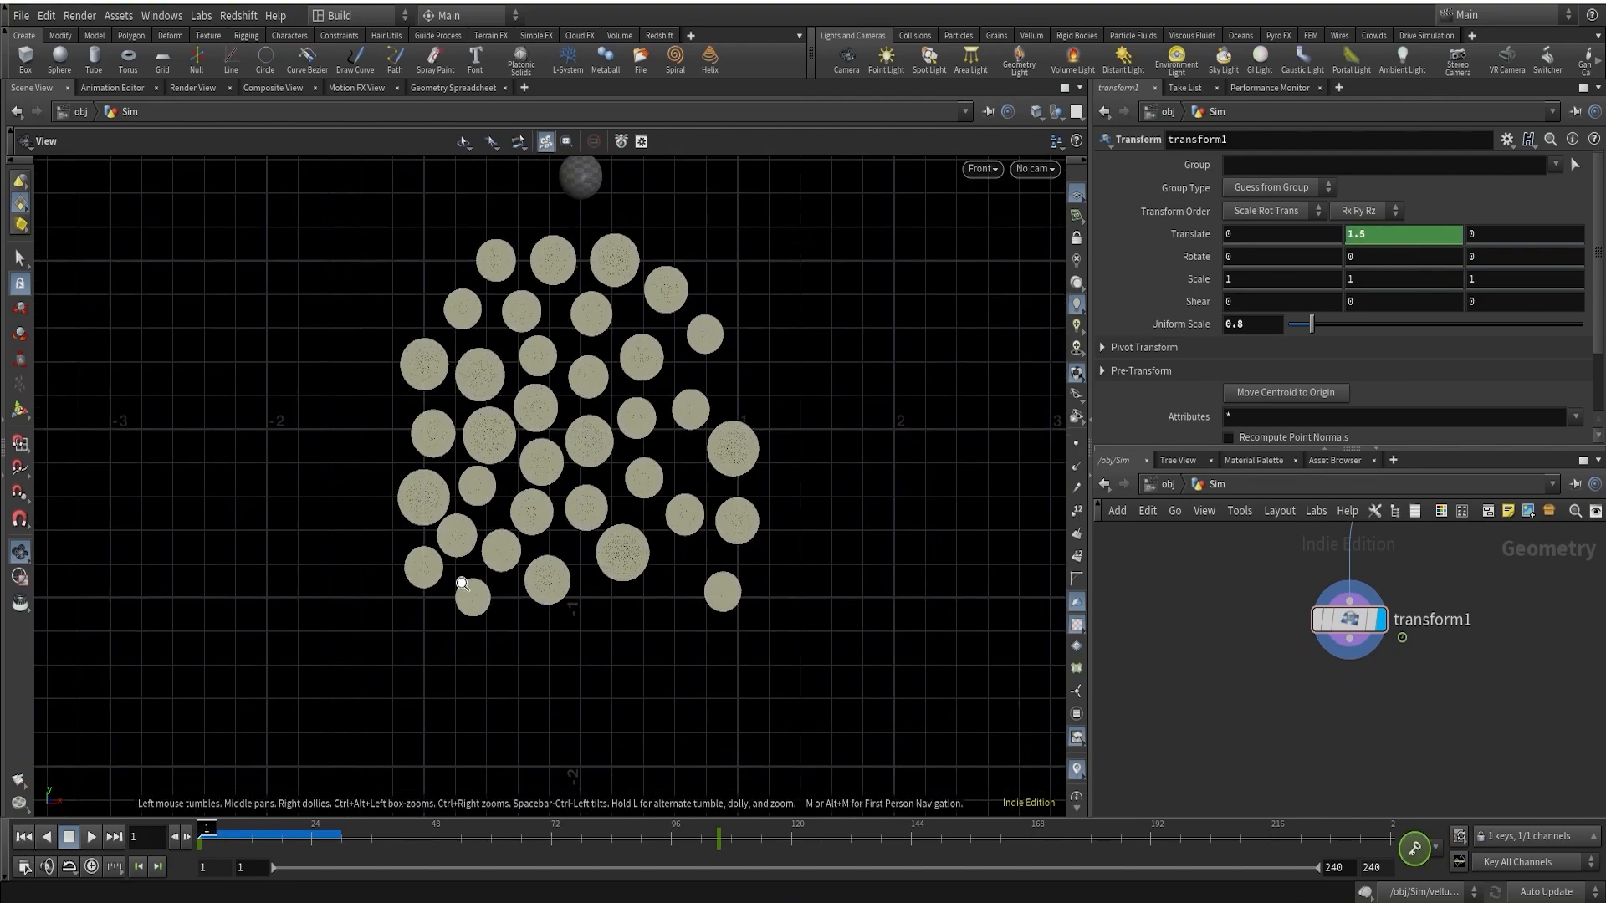
pyautogui.moveTo(554, 527); pyautogui.dragTo(538, 592, button='middle')
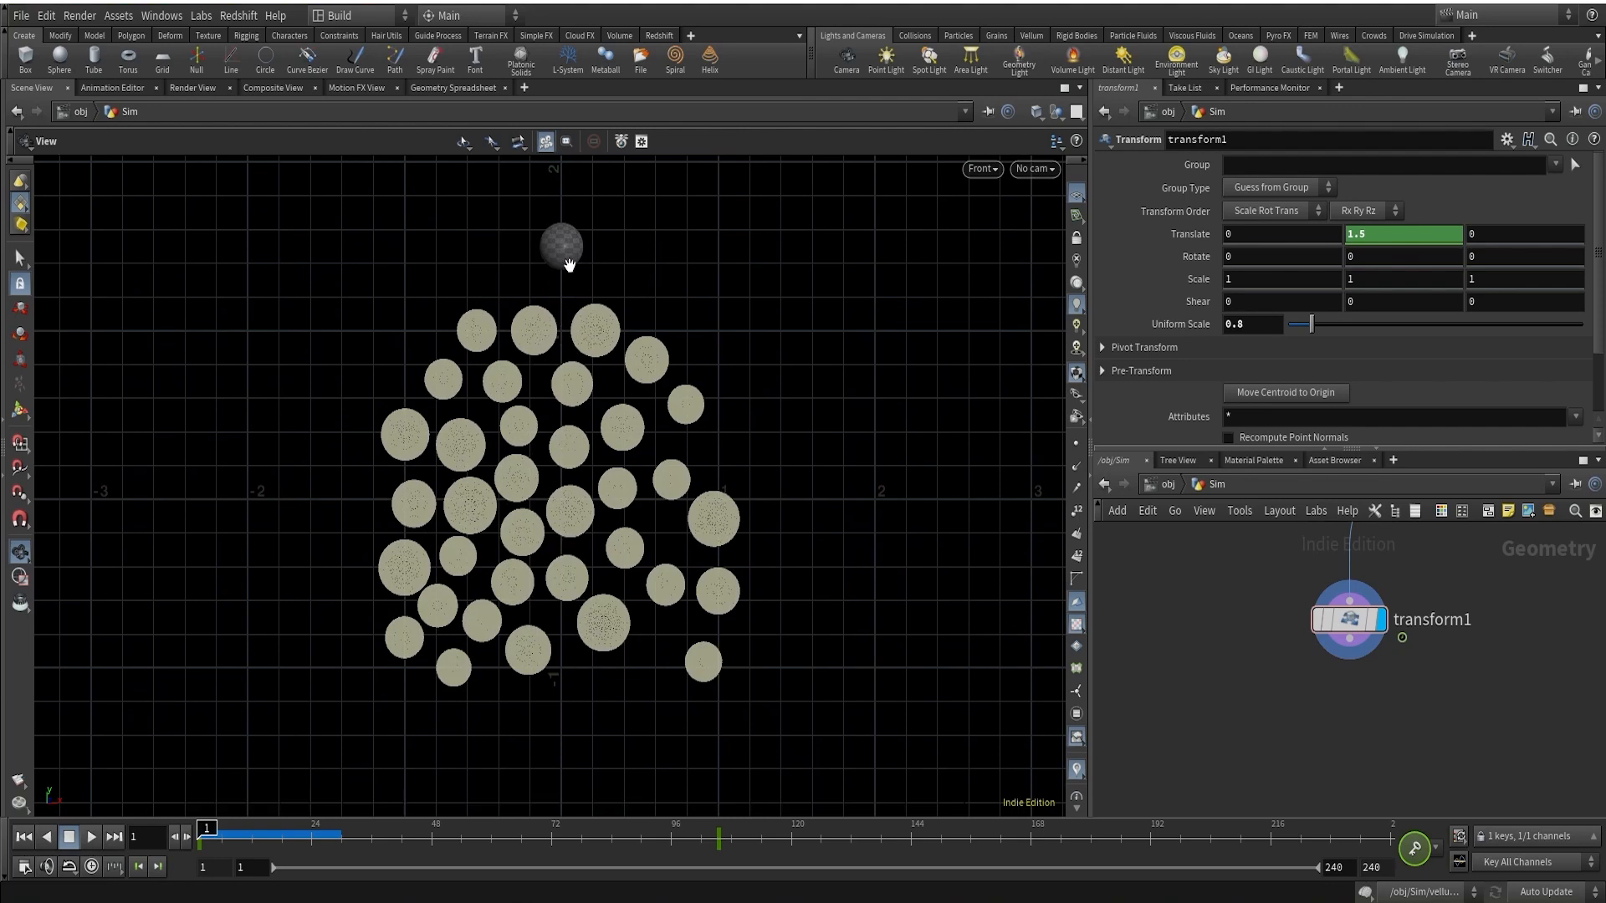
# Add a Group node below transform1 and display it
pyautogui.moveTo(1403, 701); pyautogui.dragTo(1264, 677, button='middle')
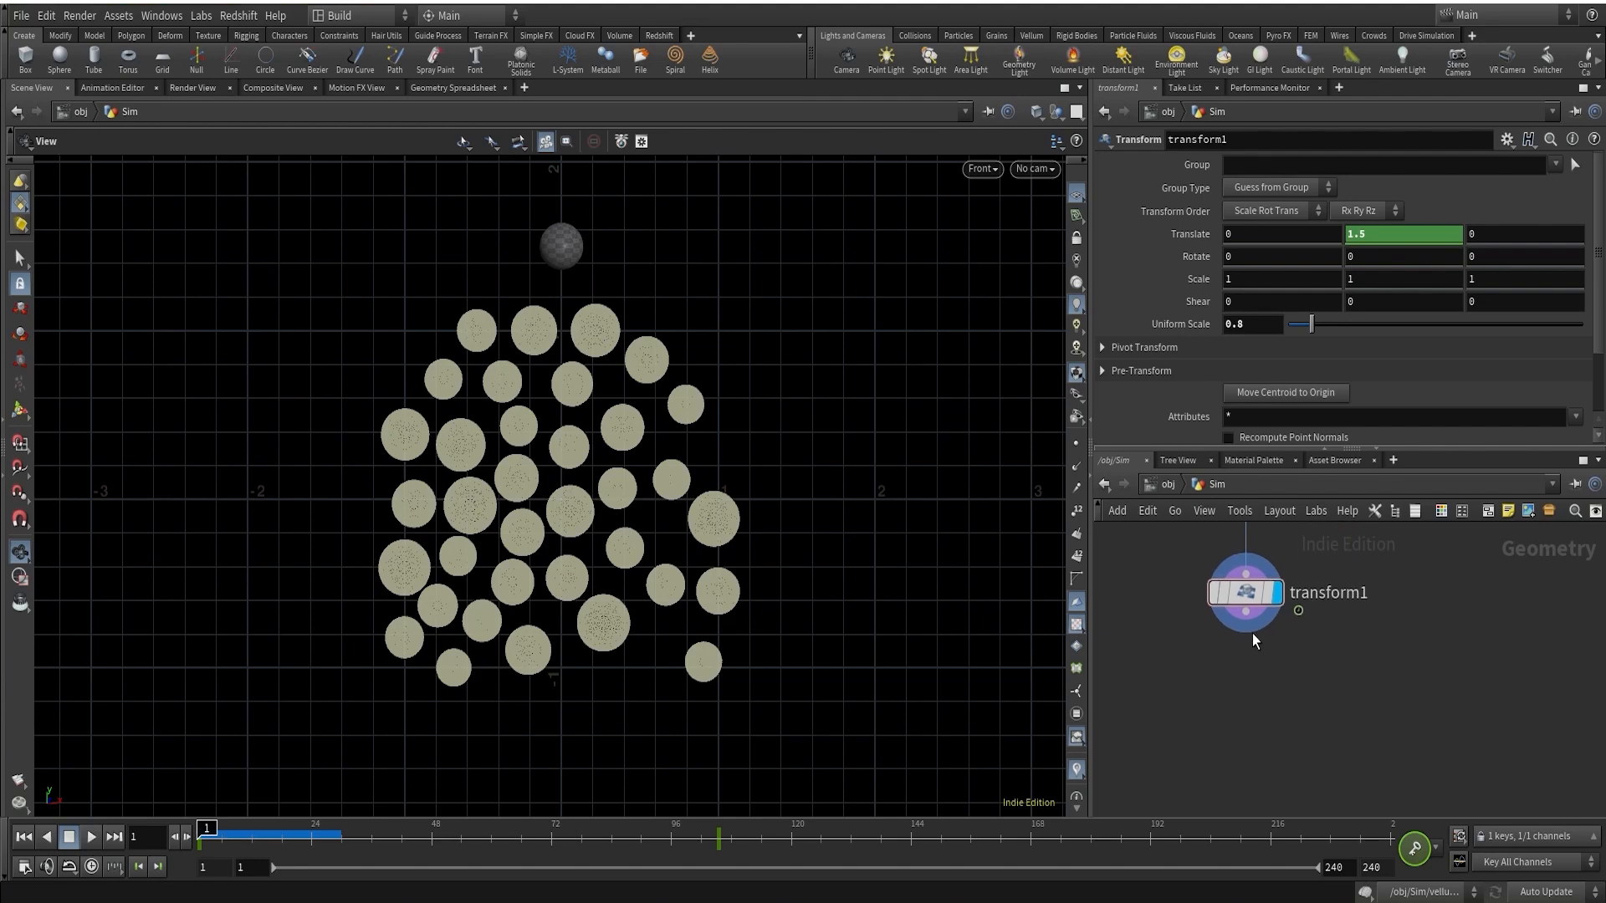
pyautogui.moveTo(1252, 632); pyautogui.dragTo(1293, 707)
pyautogui.press('Tab')
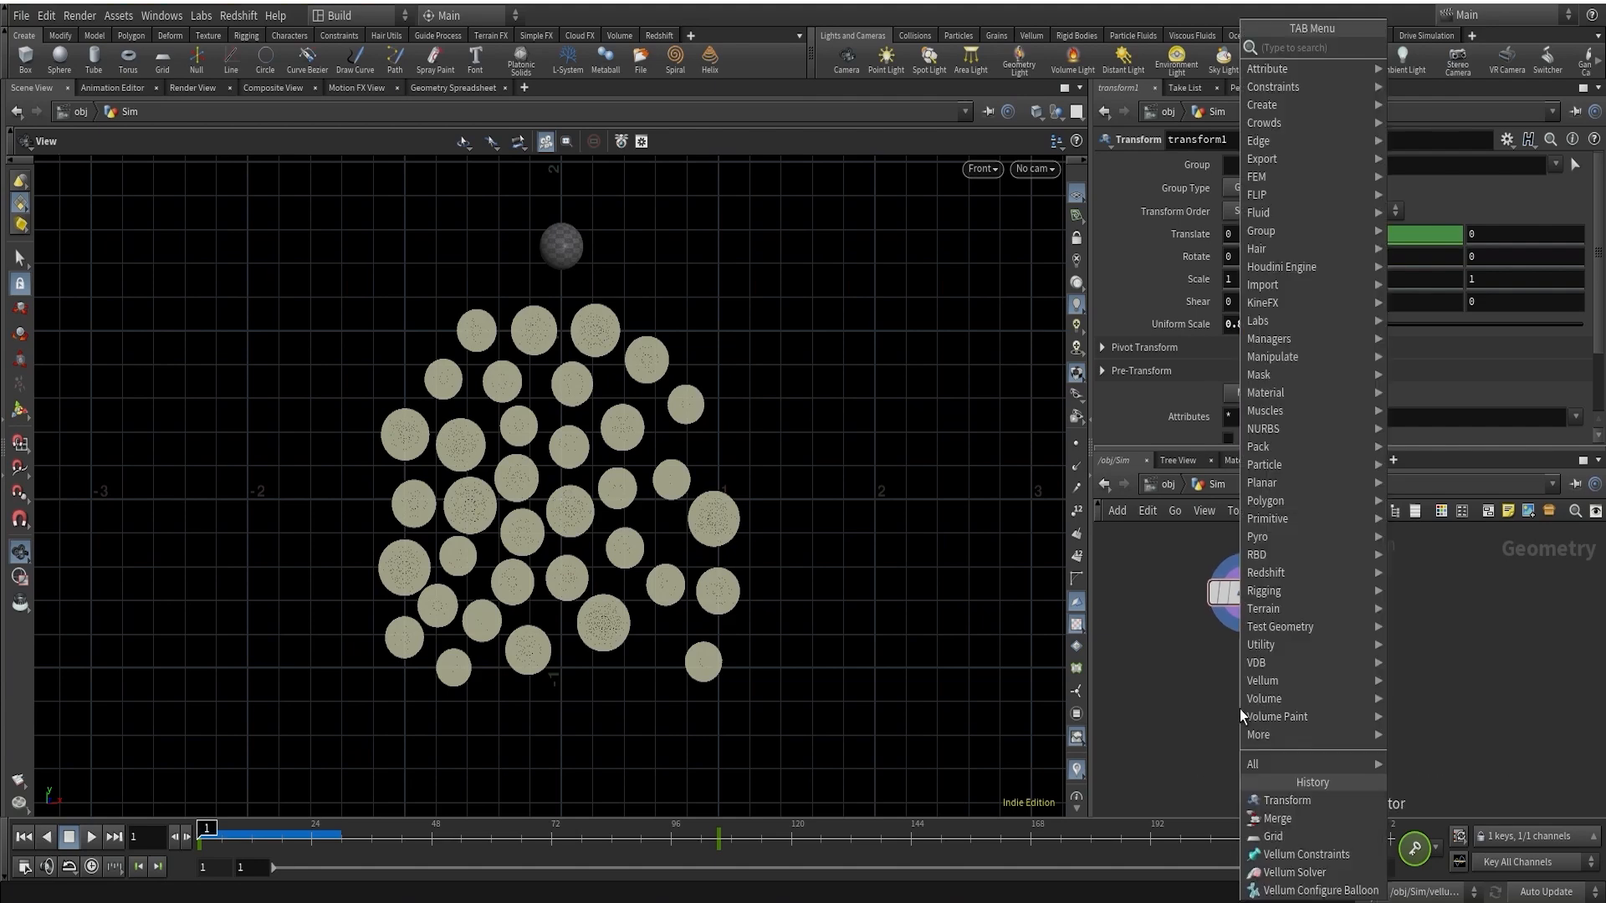
pyautogui.write('group')
pyautogui.press('Return')
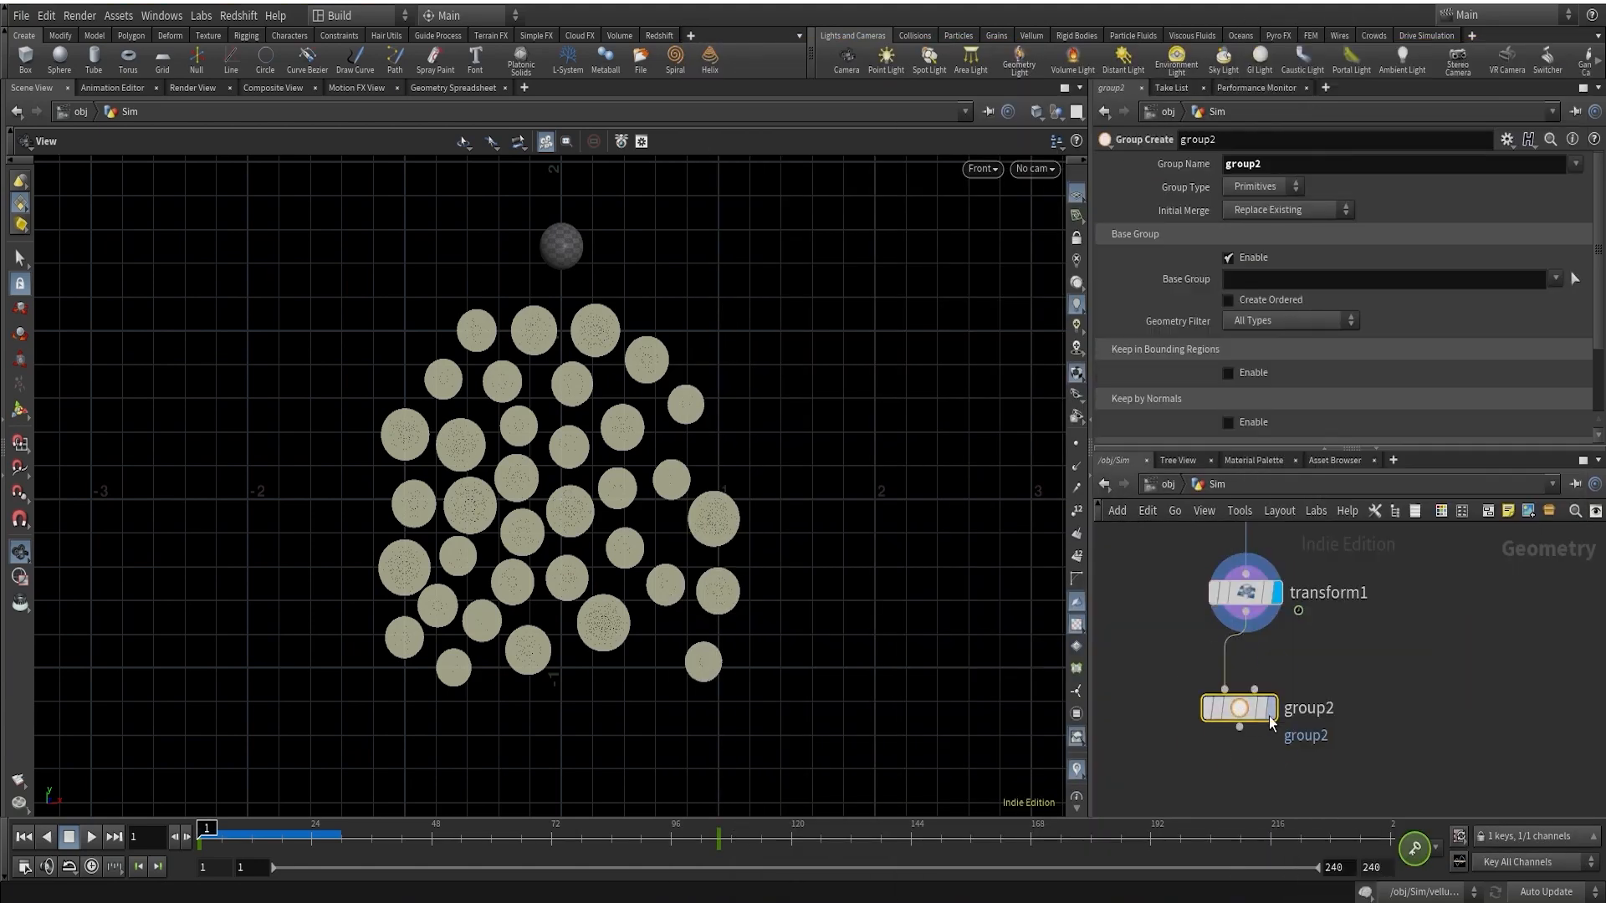
pyautogui.click(1269, 711)
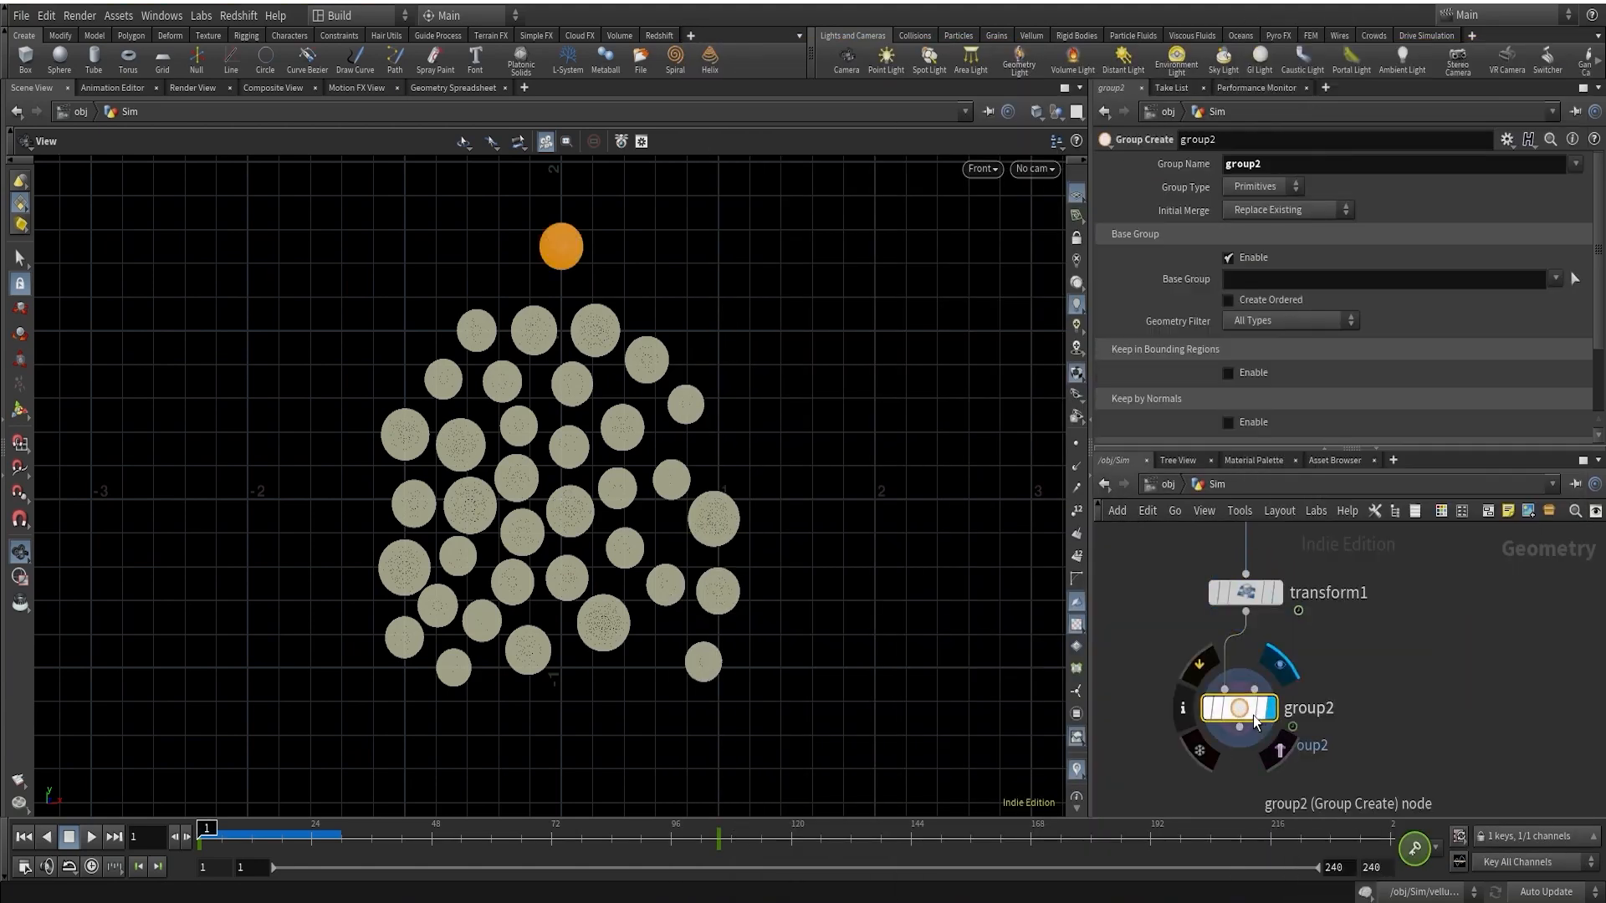
# Set the Group Name of the group2 node to AnimSphere
pyautogui.doubleClick(1283, 170)
pyautogui.write('aNIMs')
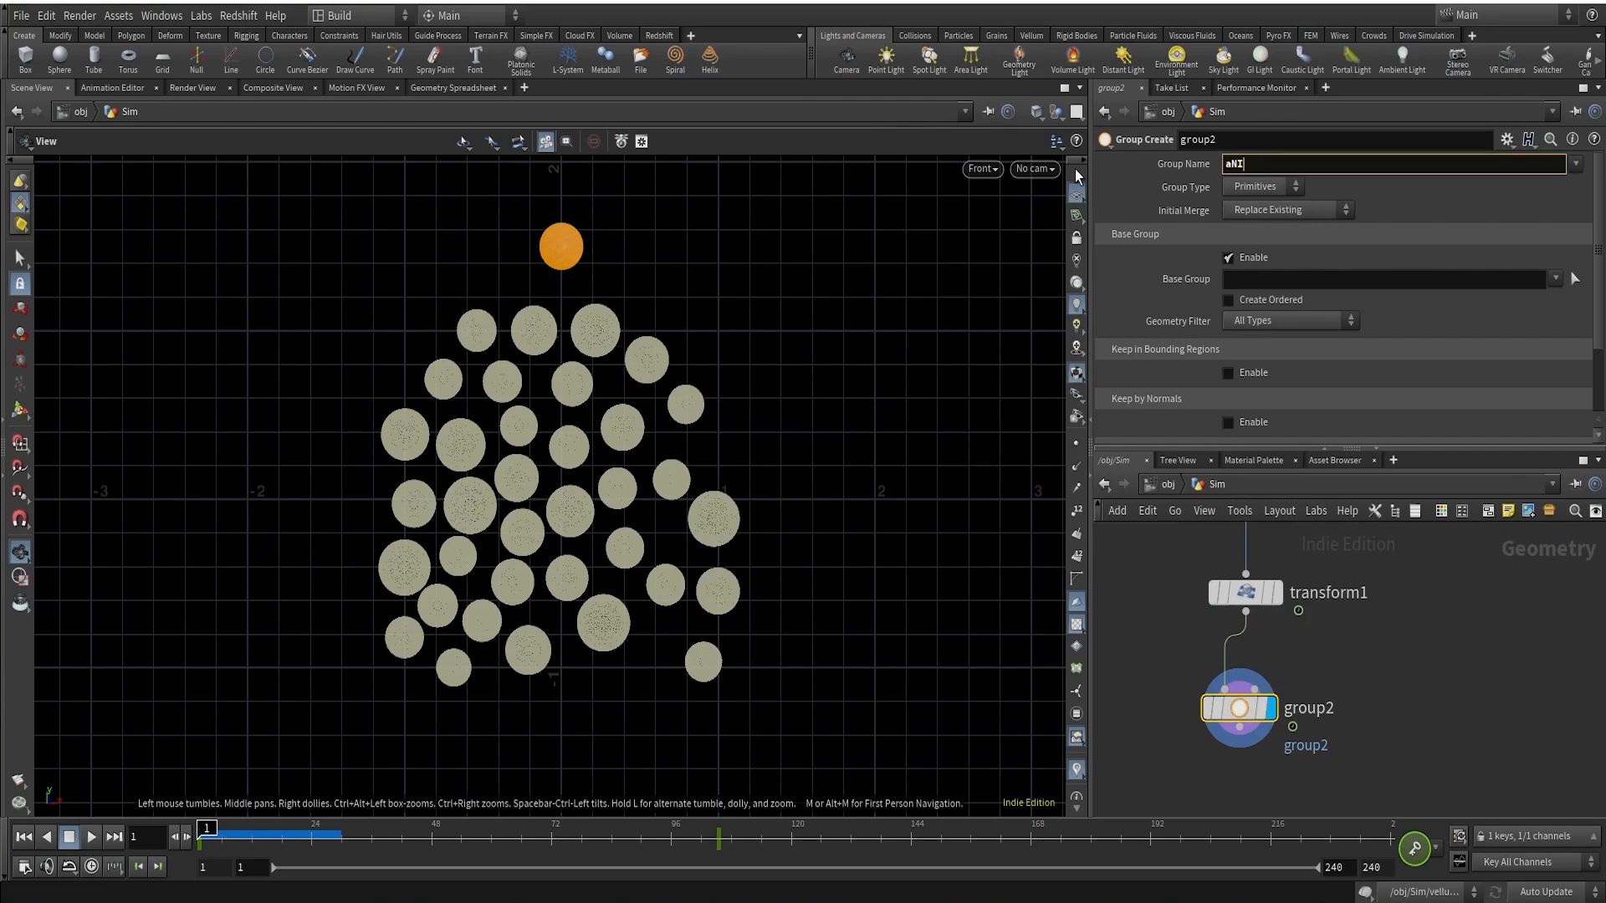
pyautogui.press('BackSpace')
pyautogui.press('BackSpace')
pyautogui.press('BackSpace')
pyautogui.press('BackSpace')
pyautogui.press('BackSpace')
pyautogui.write('AnimSphere')
pyautogui.click(1399, 735)
# Add a Vellum Configure Balloon setup connected below the group2 node
pyautogui.scroll(-2, 1391, 739)
pyautogui.moveTo(1392, 719); pyautogui.dragTo(1403, 637, button='middle')
pyautogui.scroll(3, 1373, 656)
pyautogui.scroll(-2, 1297, 667)
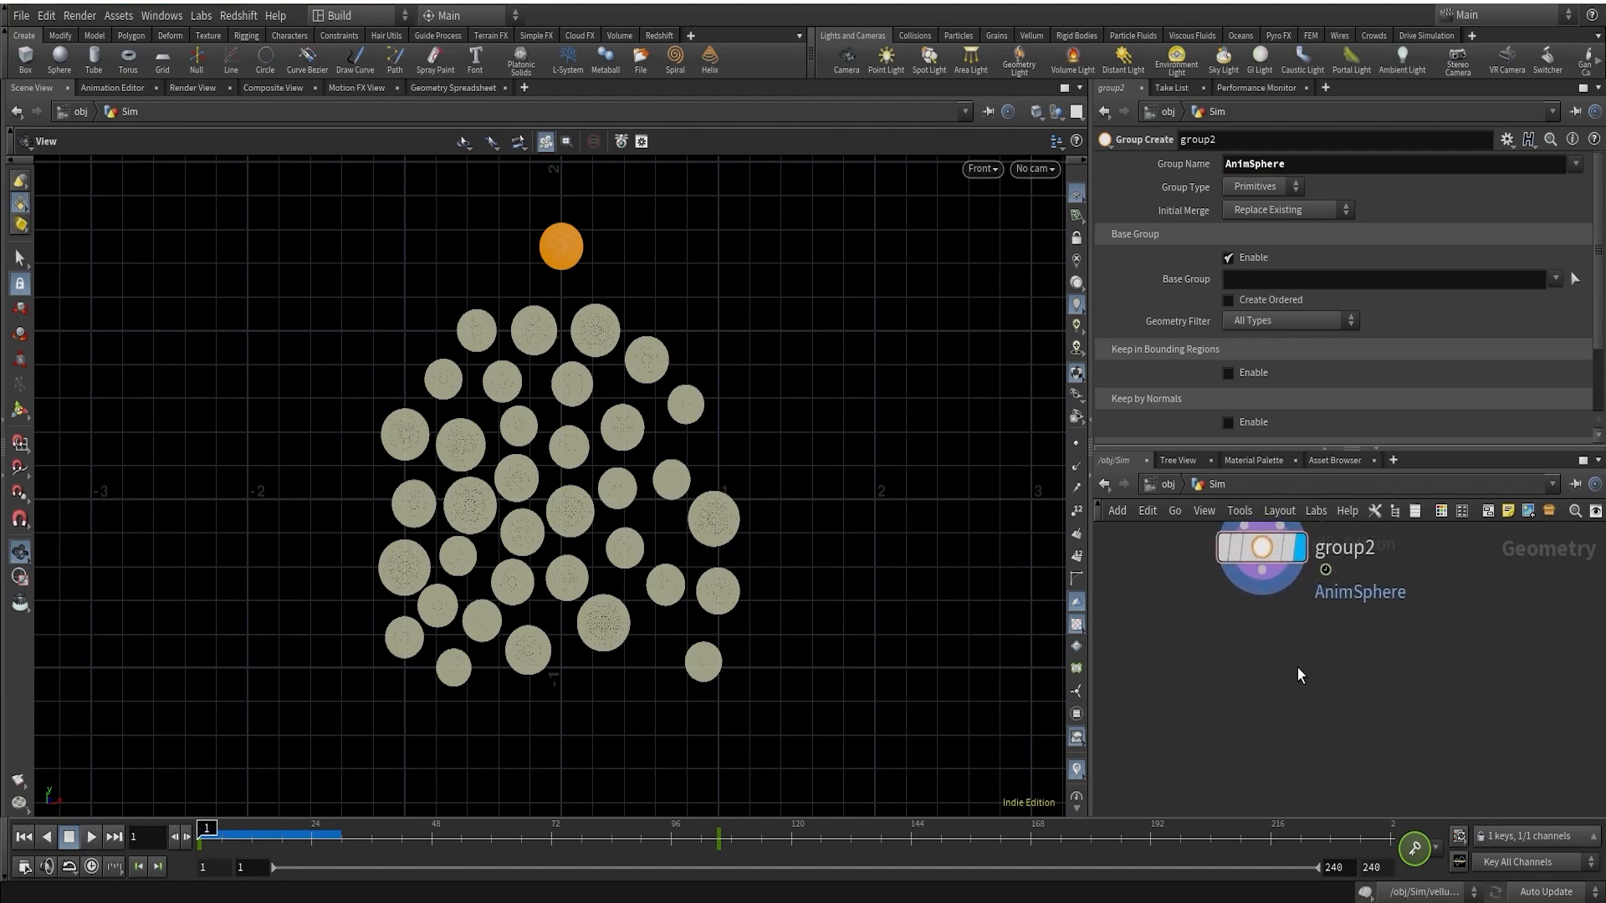
pyautogui.moveTo(1273, 620); pyautogui.dragTo(1243, 730)
pyautogui.write('vellbal')
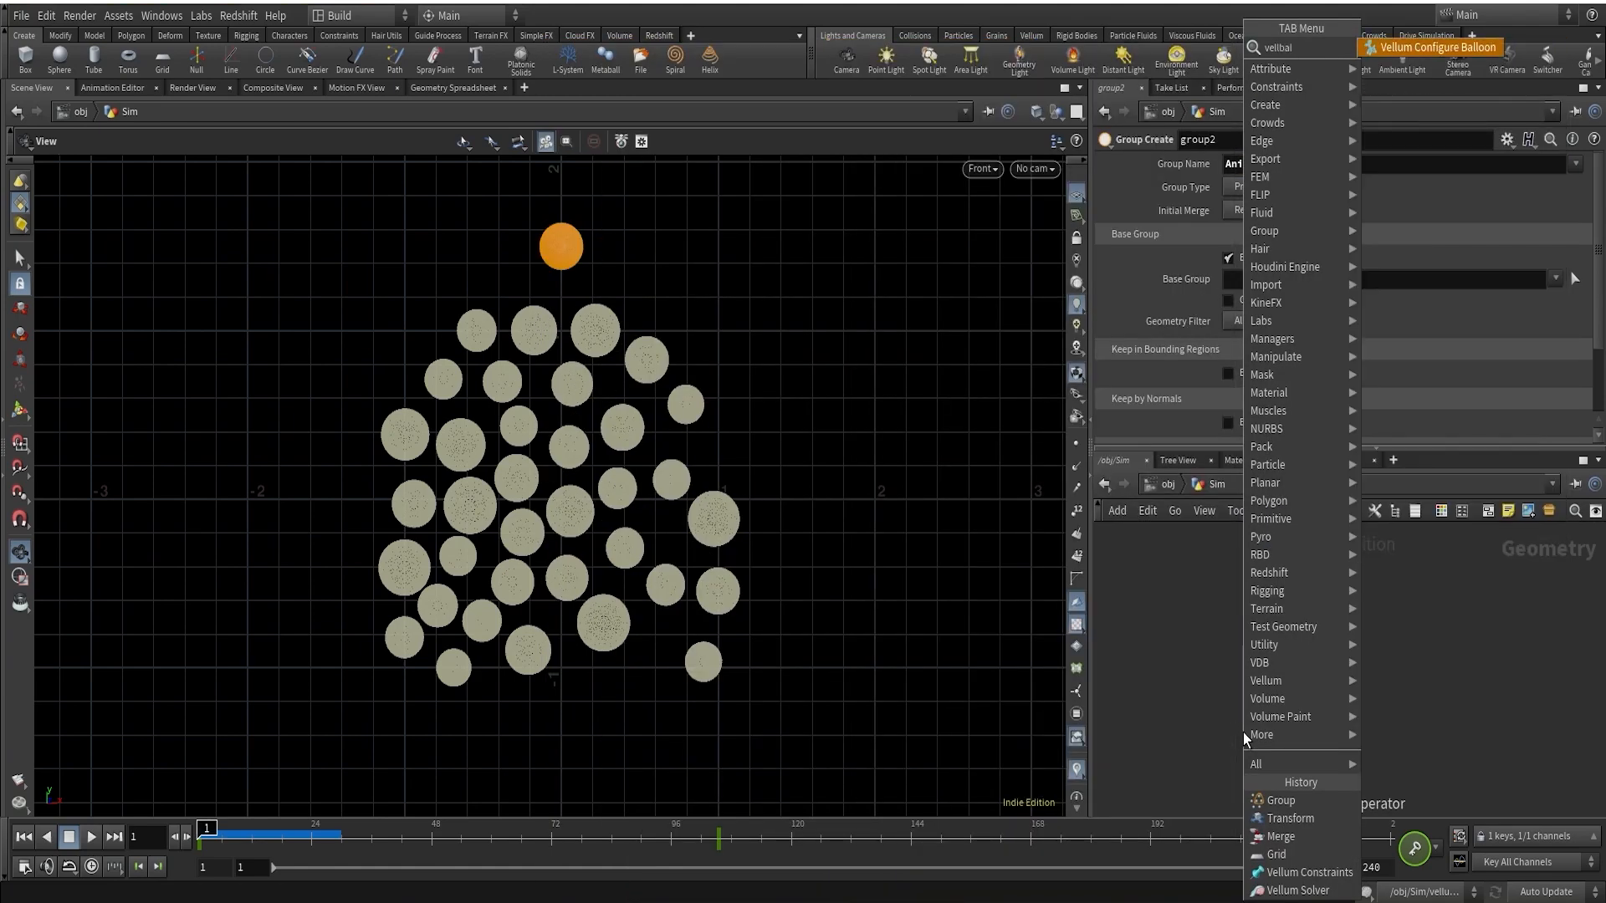
pyautogui.press('Return')
pyautogui.click(1264, 736)
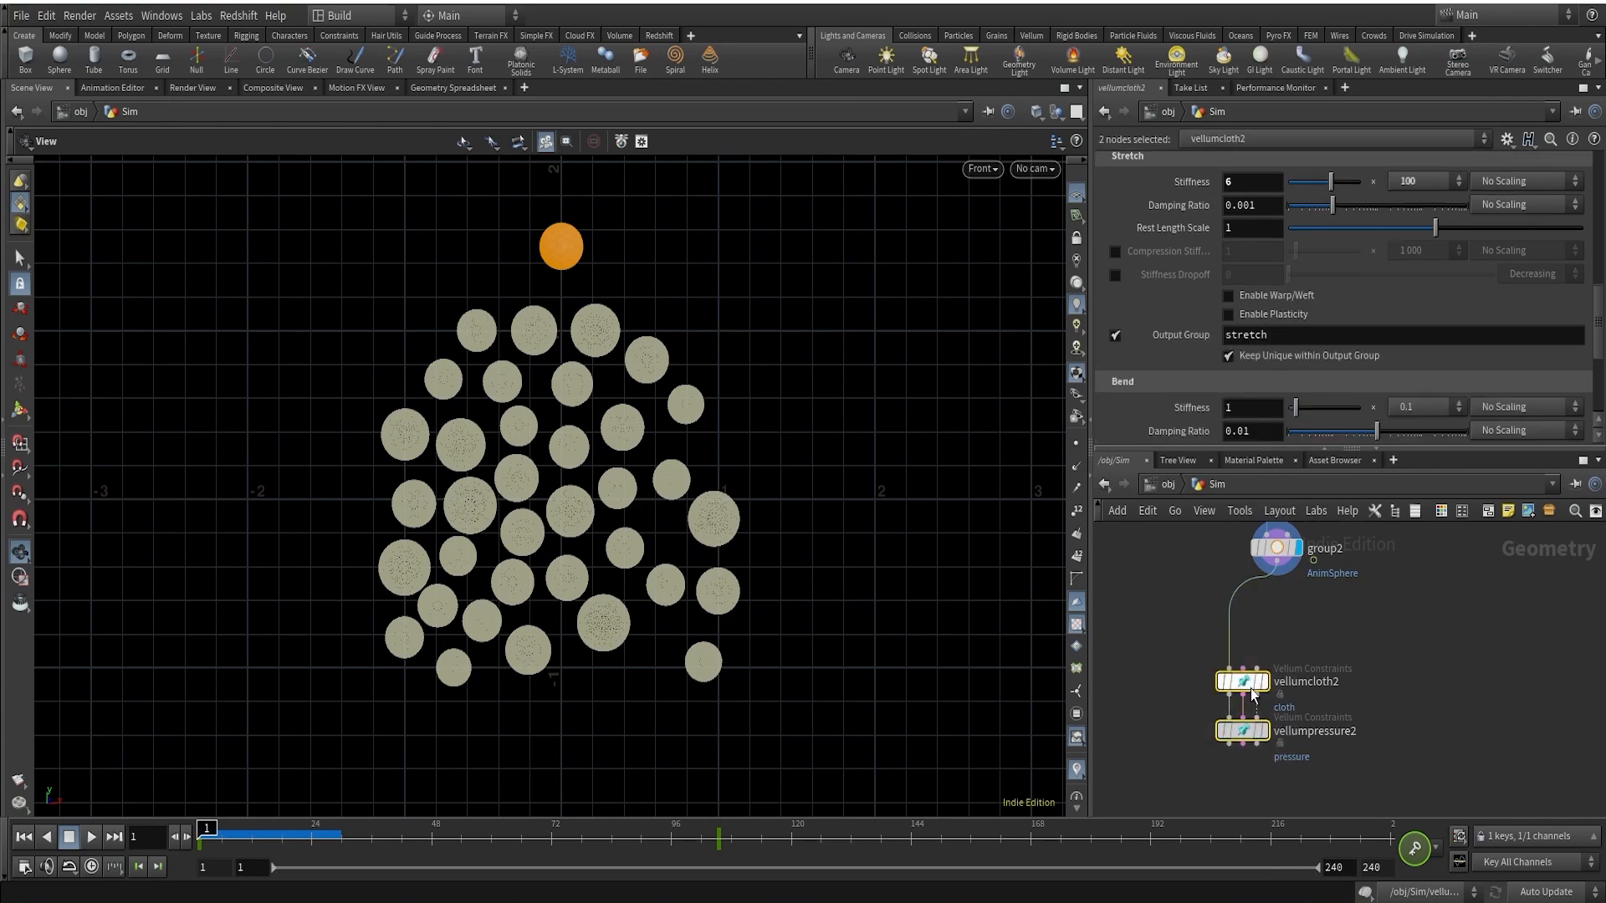
pyautogui.scroll(2, 1381, 609)
pyautogui.click(1381, 609)
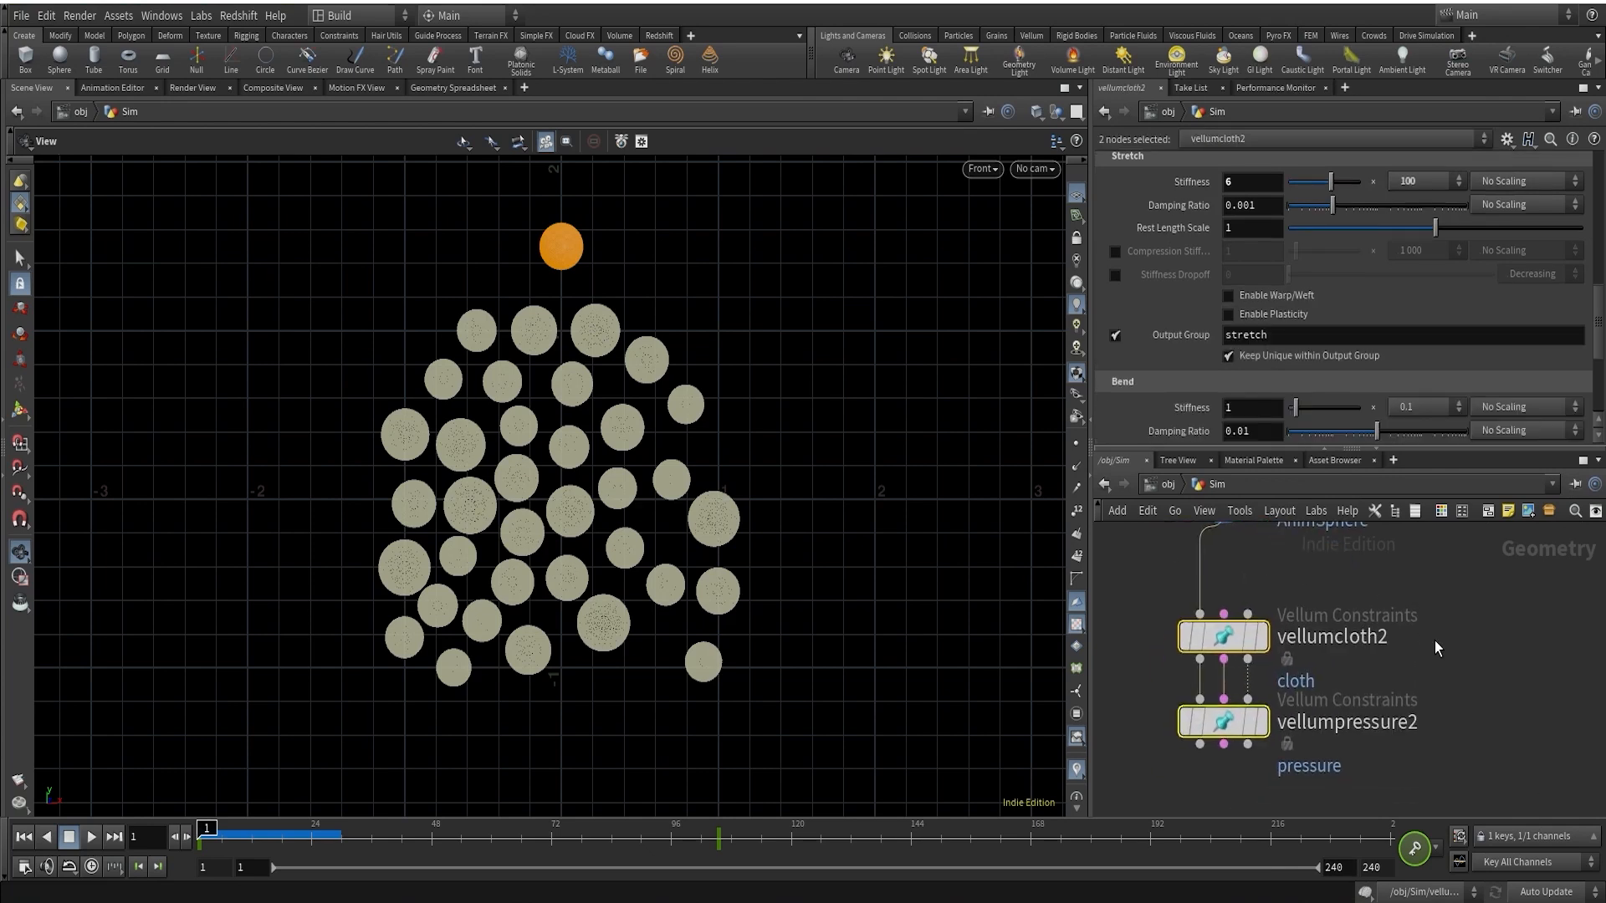
# Restrict the vellumcloth2 constraint to the AnimSphere group
pyautogui.scroll(-3, 1453, 660)
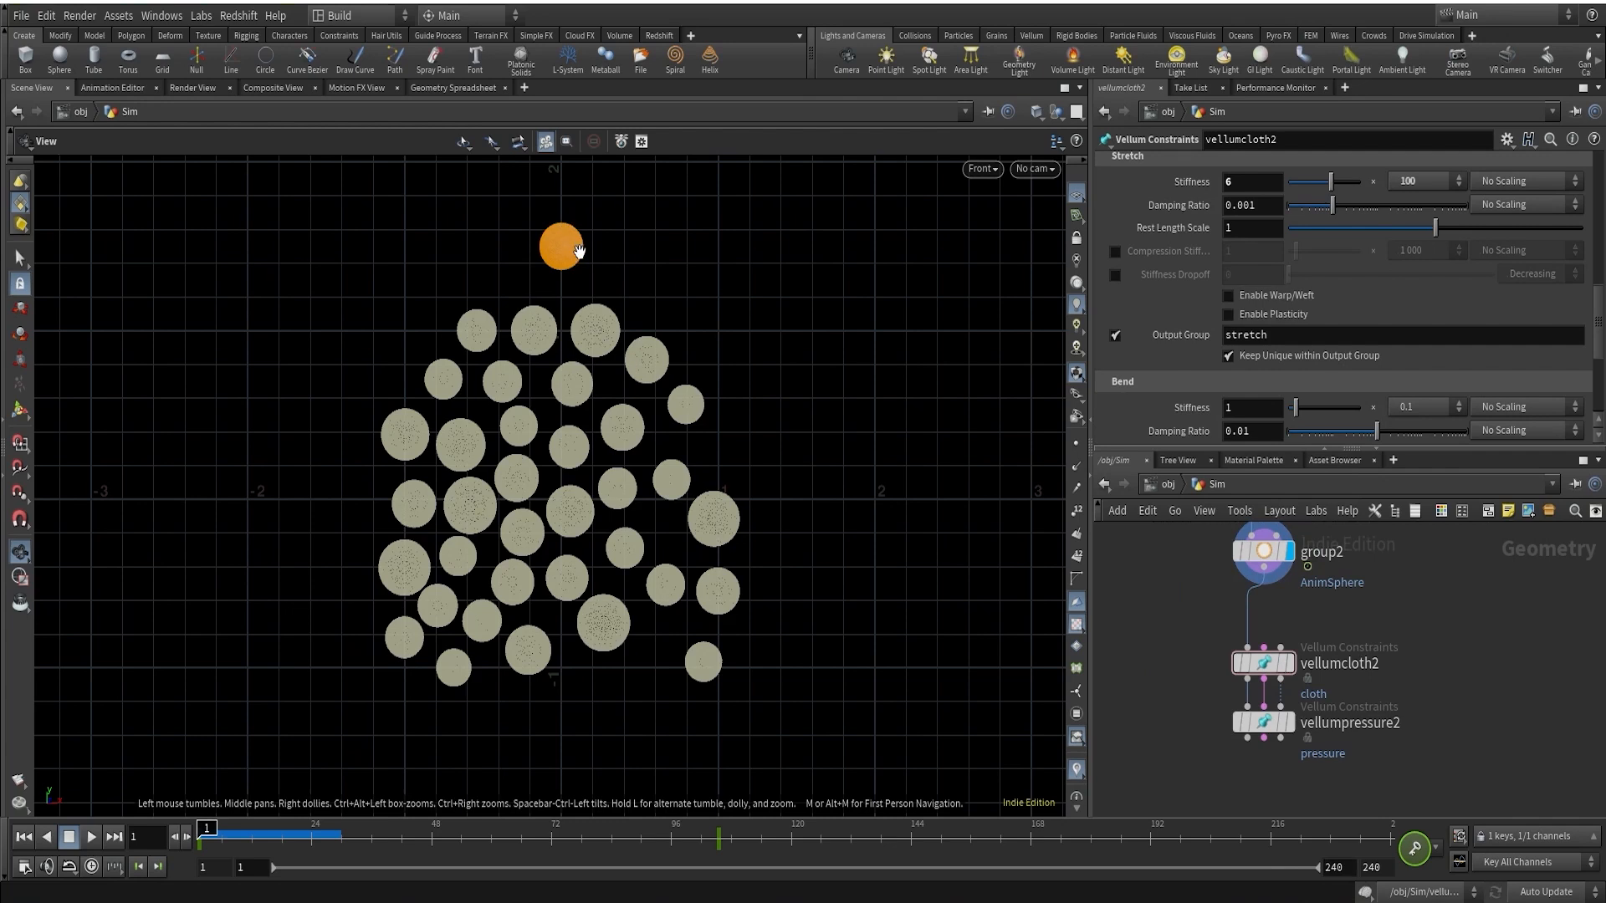
pyautogui.scroll(1, 1192, 616)
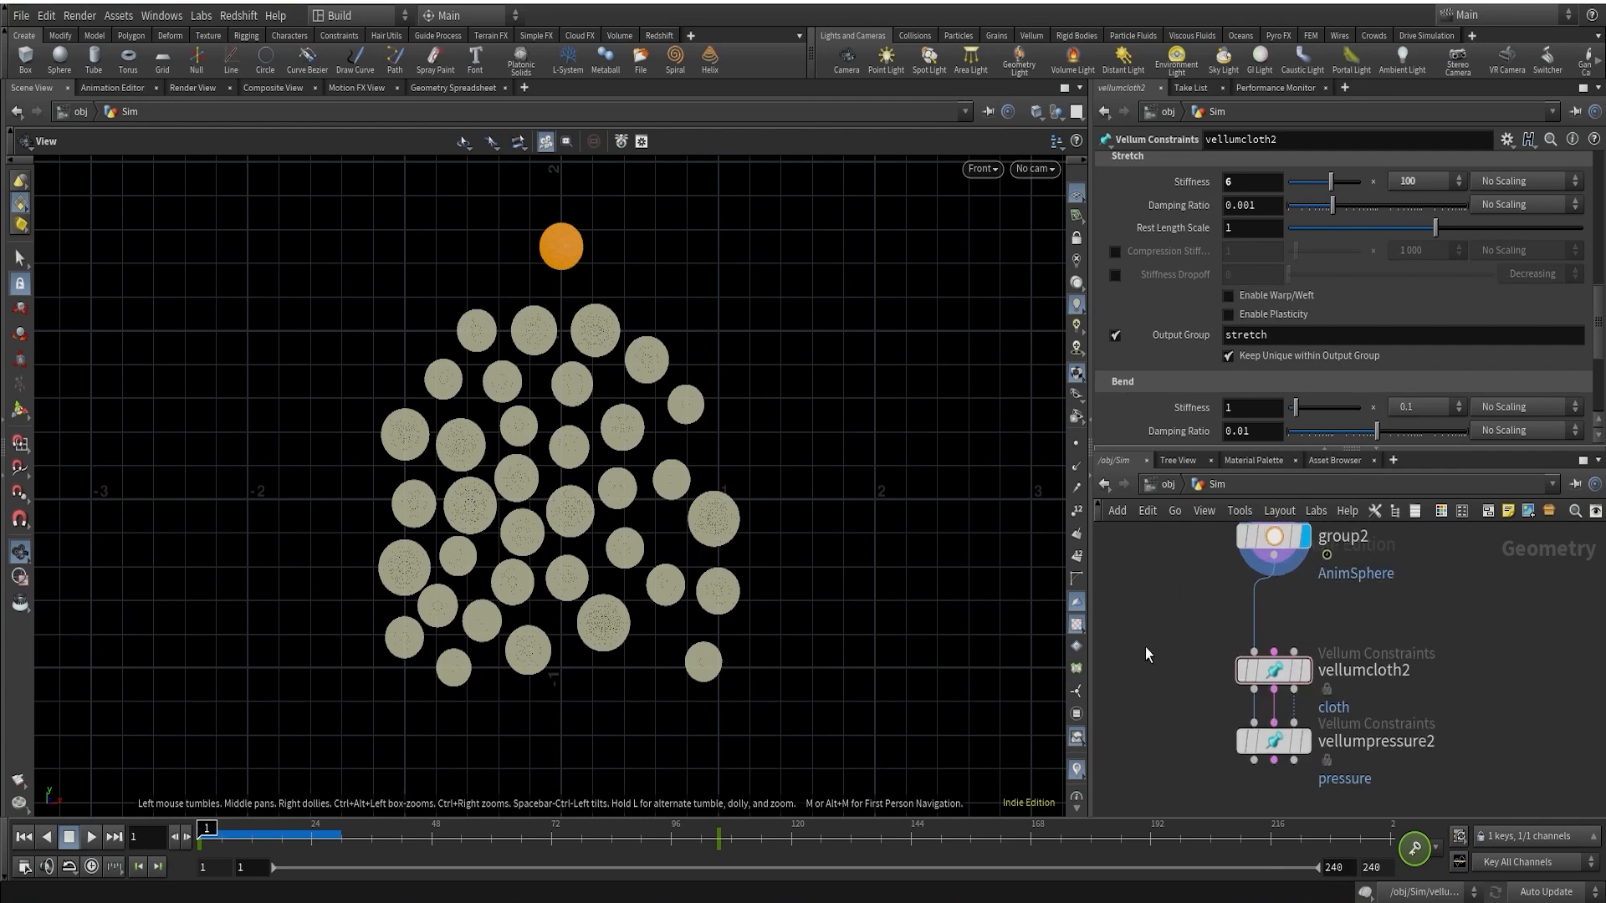
pyautogui.moveTo(1144, 629); pyautogui.dragTo(1412, 689)
pyautogui.moveTo(1148, 710); pyautogui.dragTo(1326, 772)
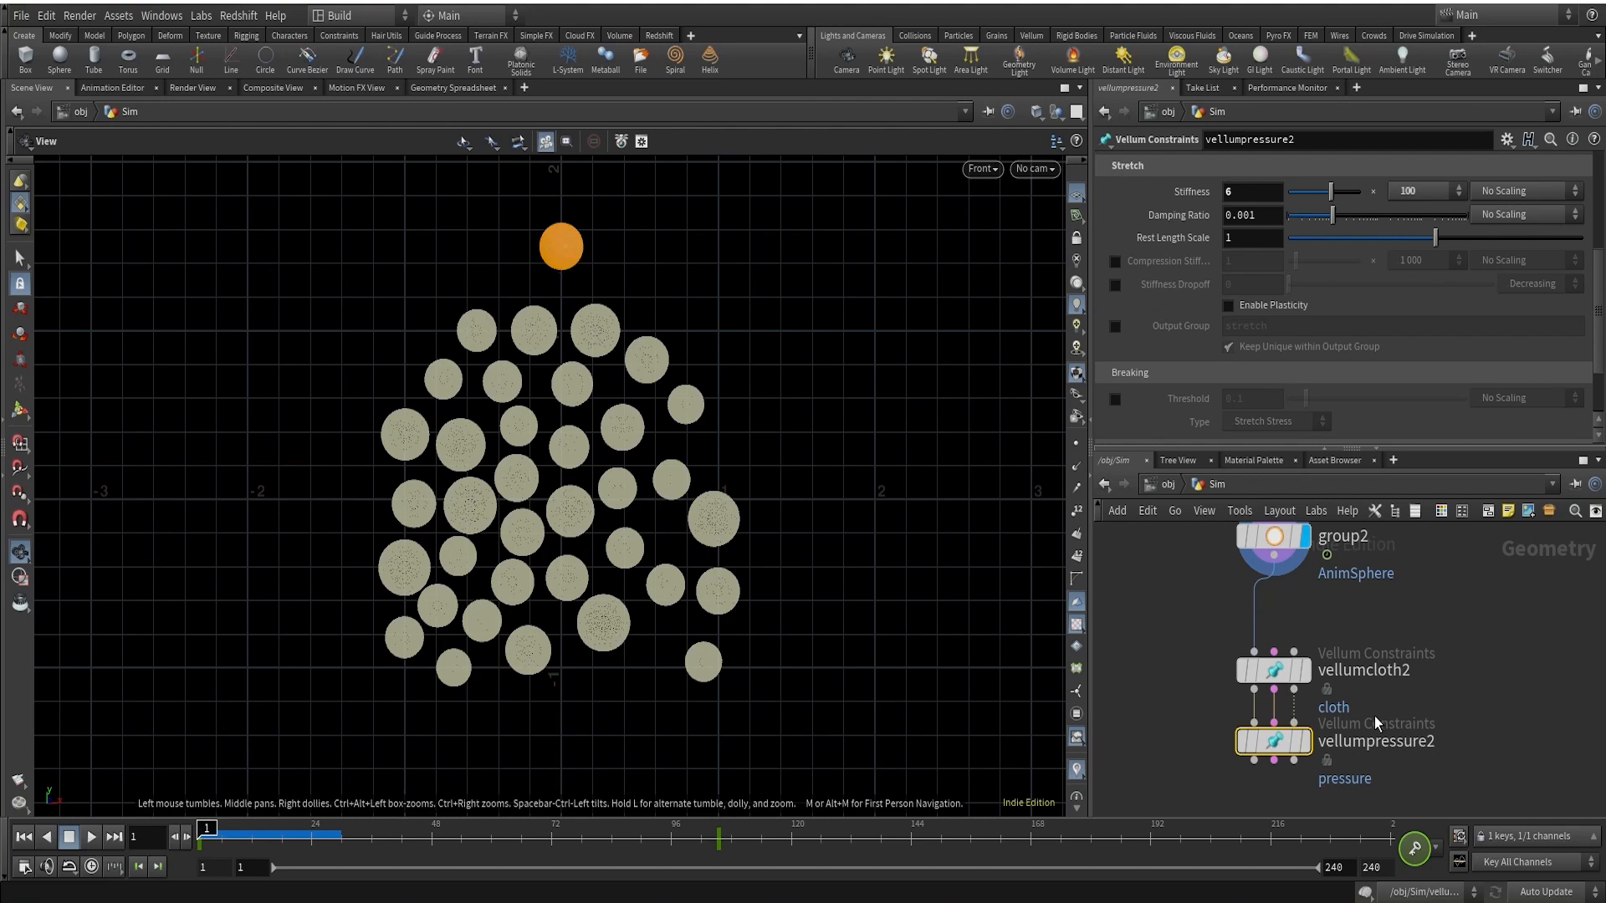
pyautogui.moveTo(1419, 715); pyautogui.dragTo(1413, 680, button='middle')
pyautogui.click(1267, 633)
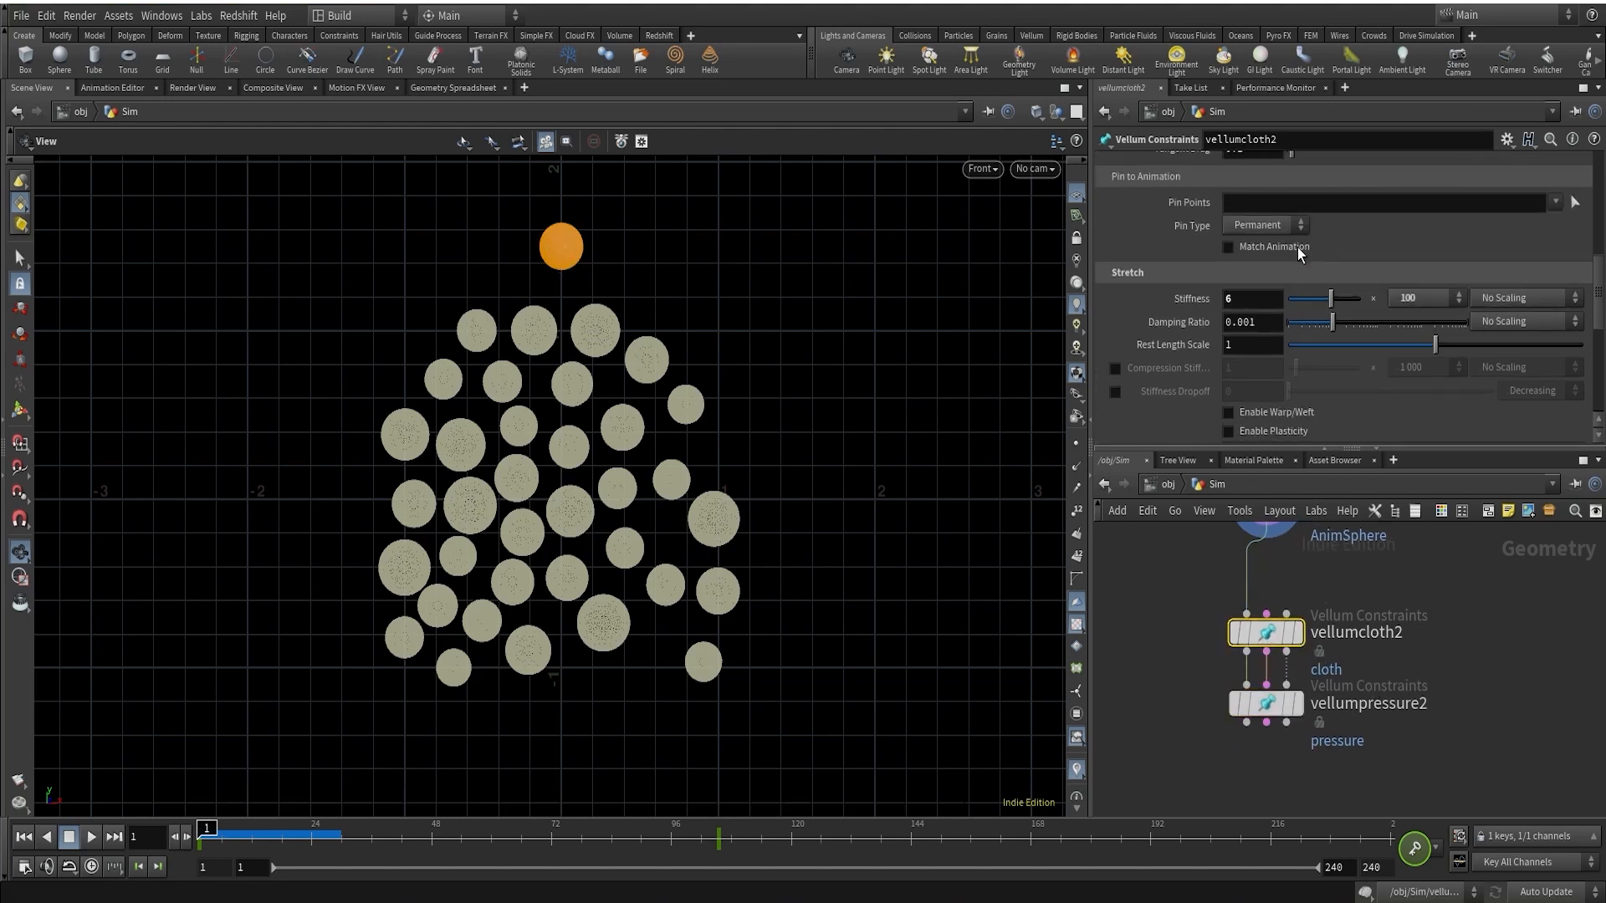
pyautogui.scroll(10, 1288, 276)
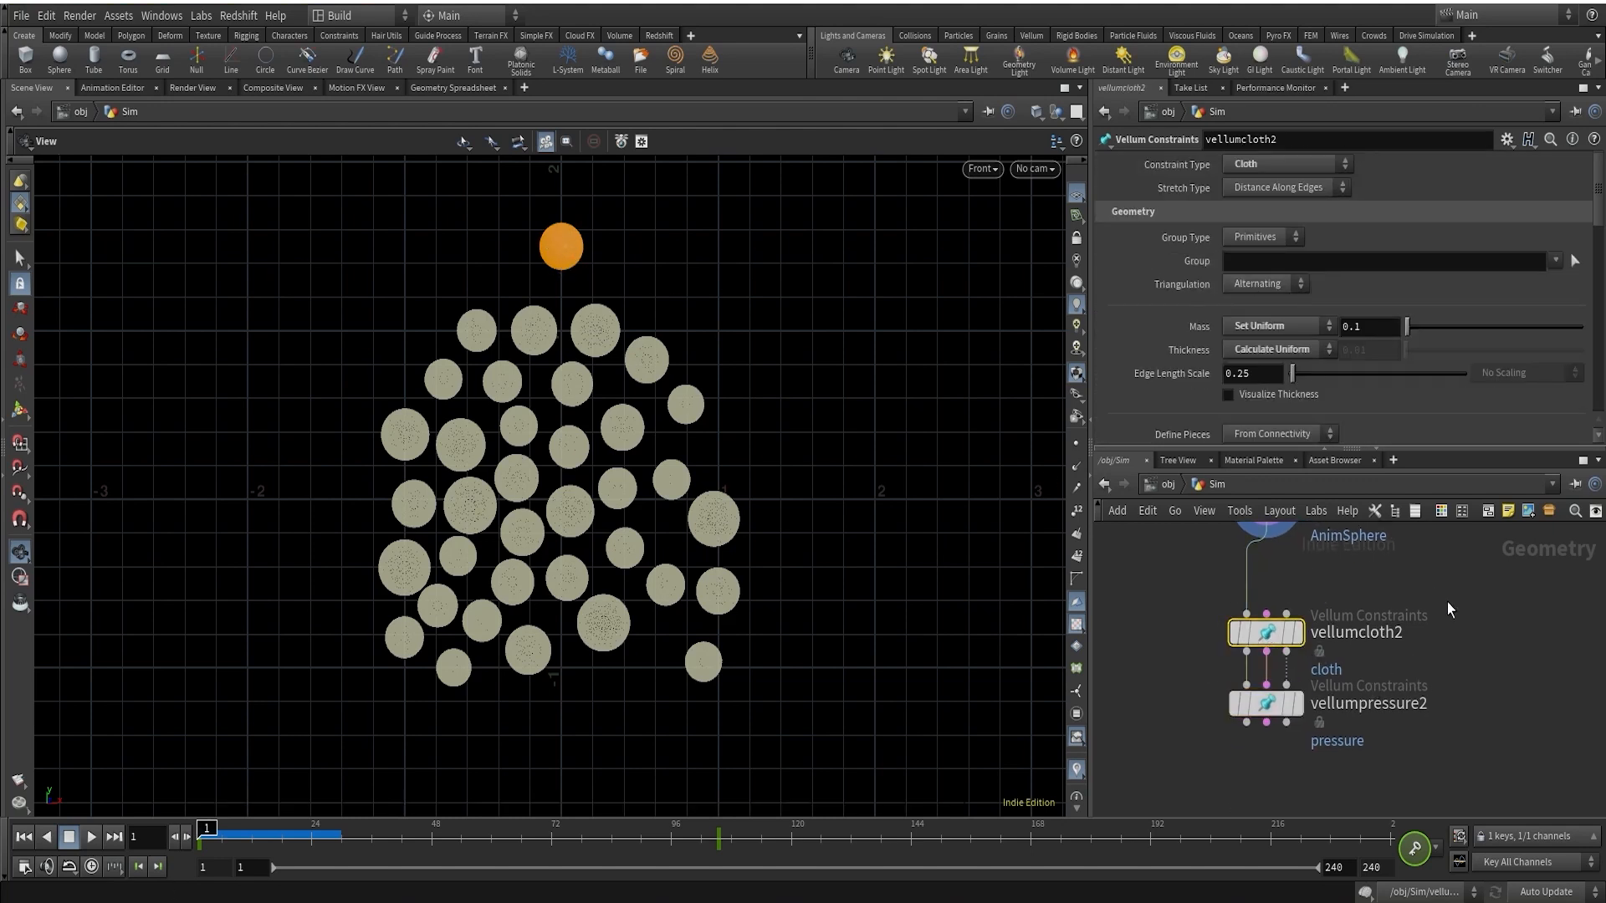
pyautogui.moveTo(1447, 603); pyautogui.dragTo(1446, 673, button='middle')
pyautogui.click(1555, 260)
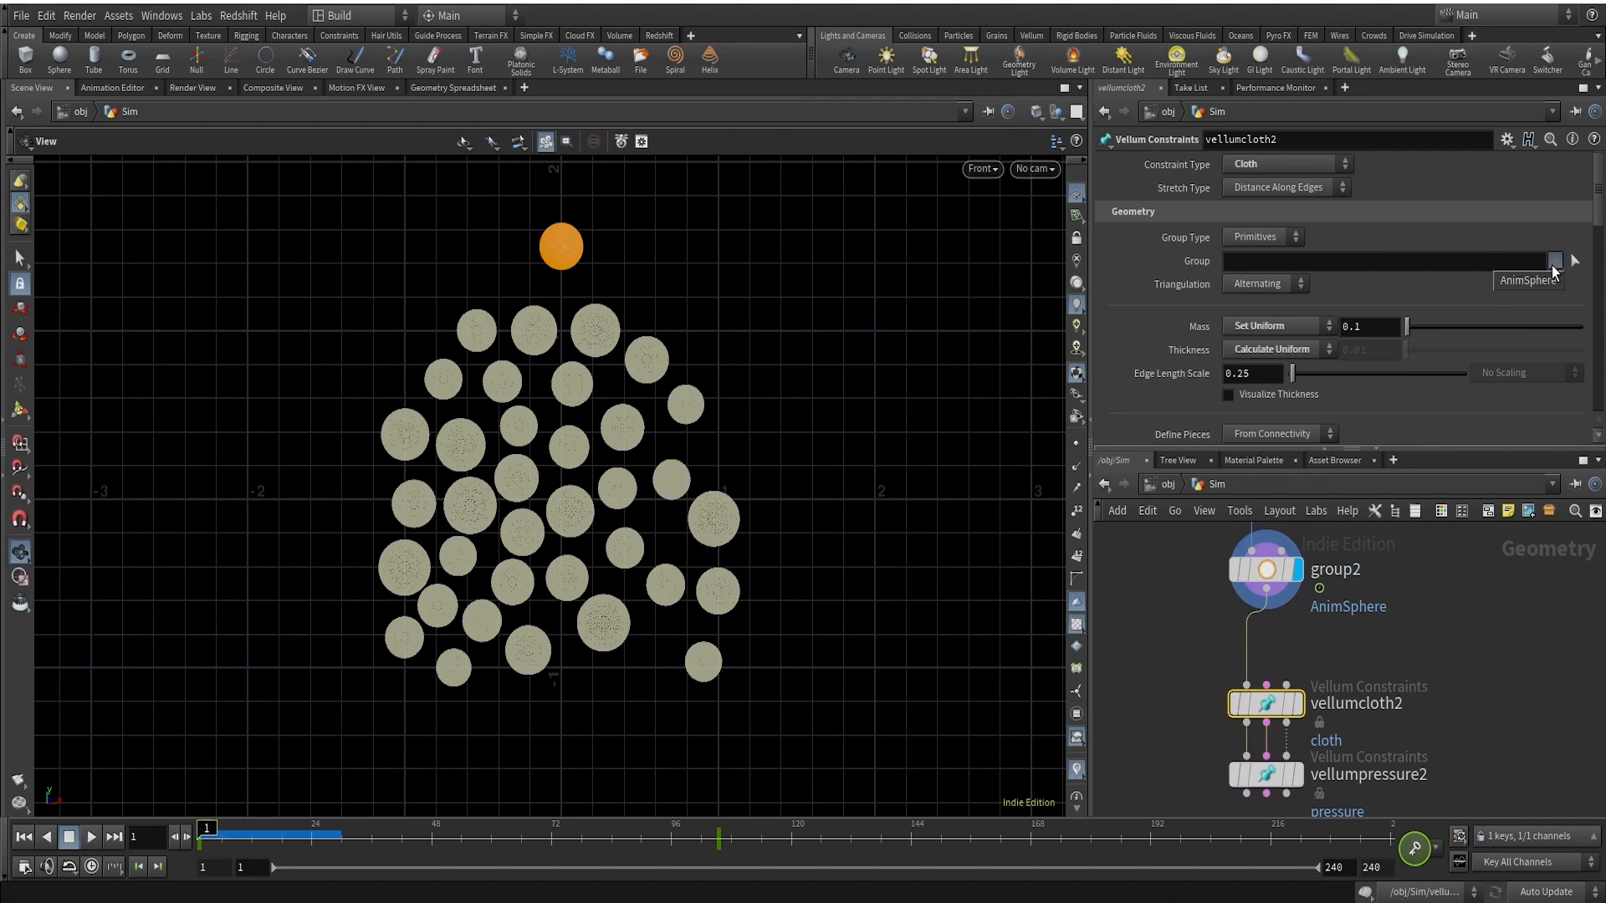
pyautogui.click(1522, 282)
# Restrict the vellumpressure2 constraint to the AnimSphere group and display that node
pyautogui.moveTo(1461, 692); pyautogui.dragTo(1469, 645, button='middle')
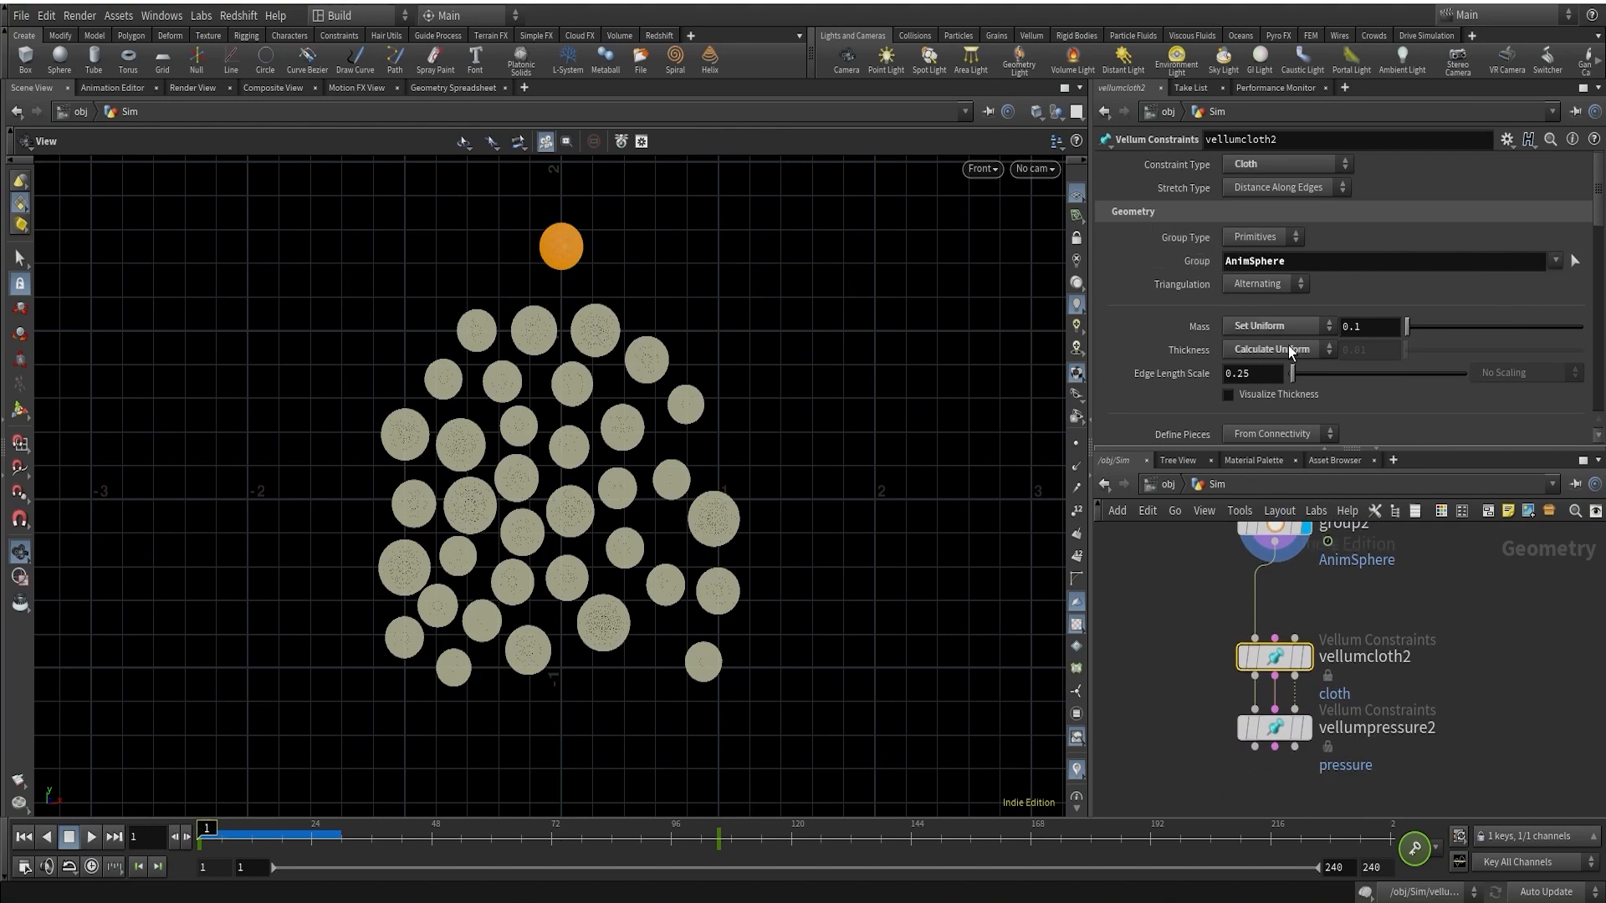
pyautogui.scroll(1, 1270, 706)
pyautogui.click(1274, 729)
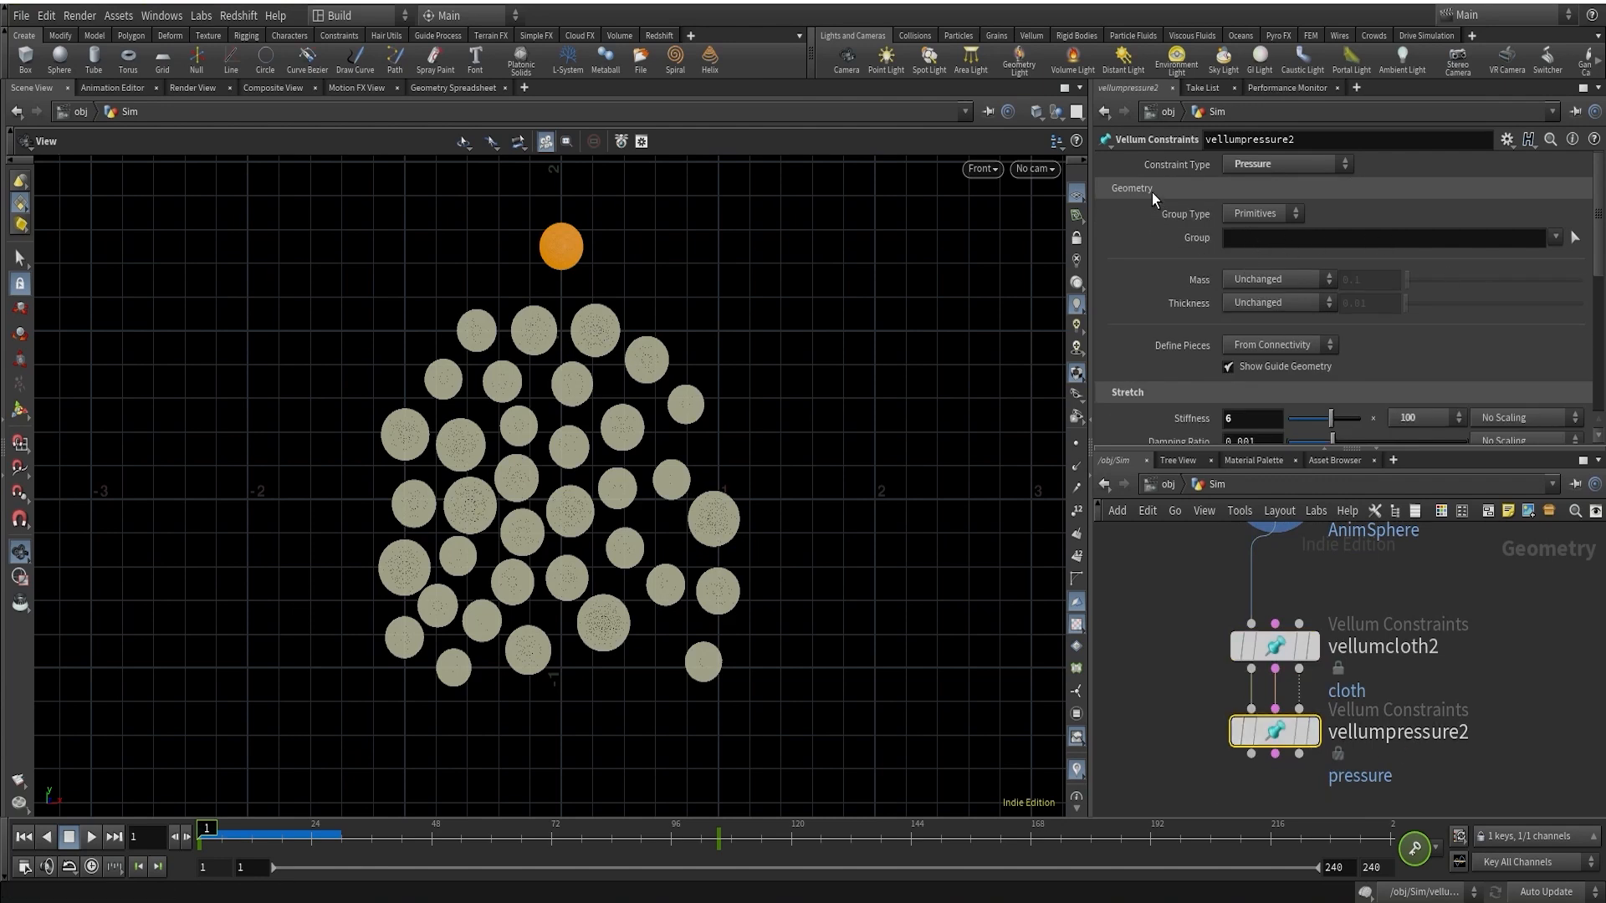
pyautogui.click(1554, 238)
pyautogui.click(1312, 731)
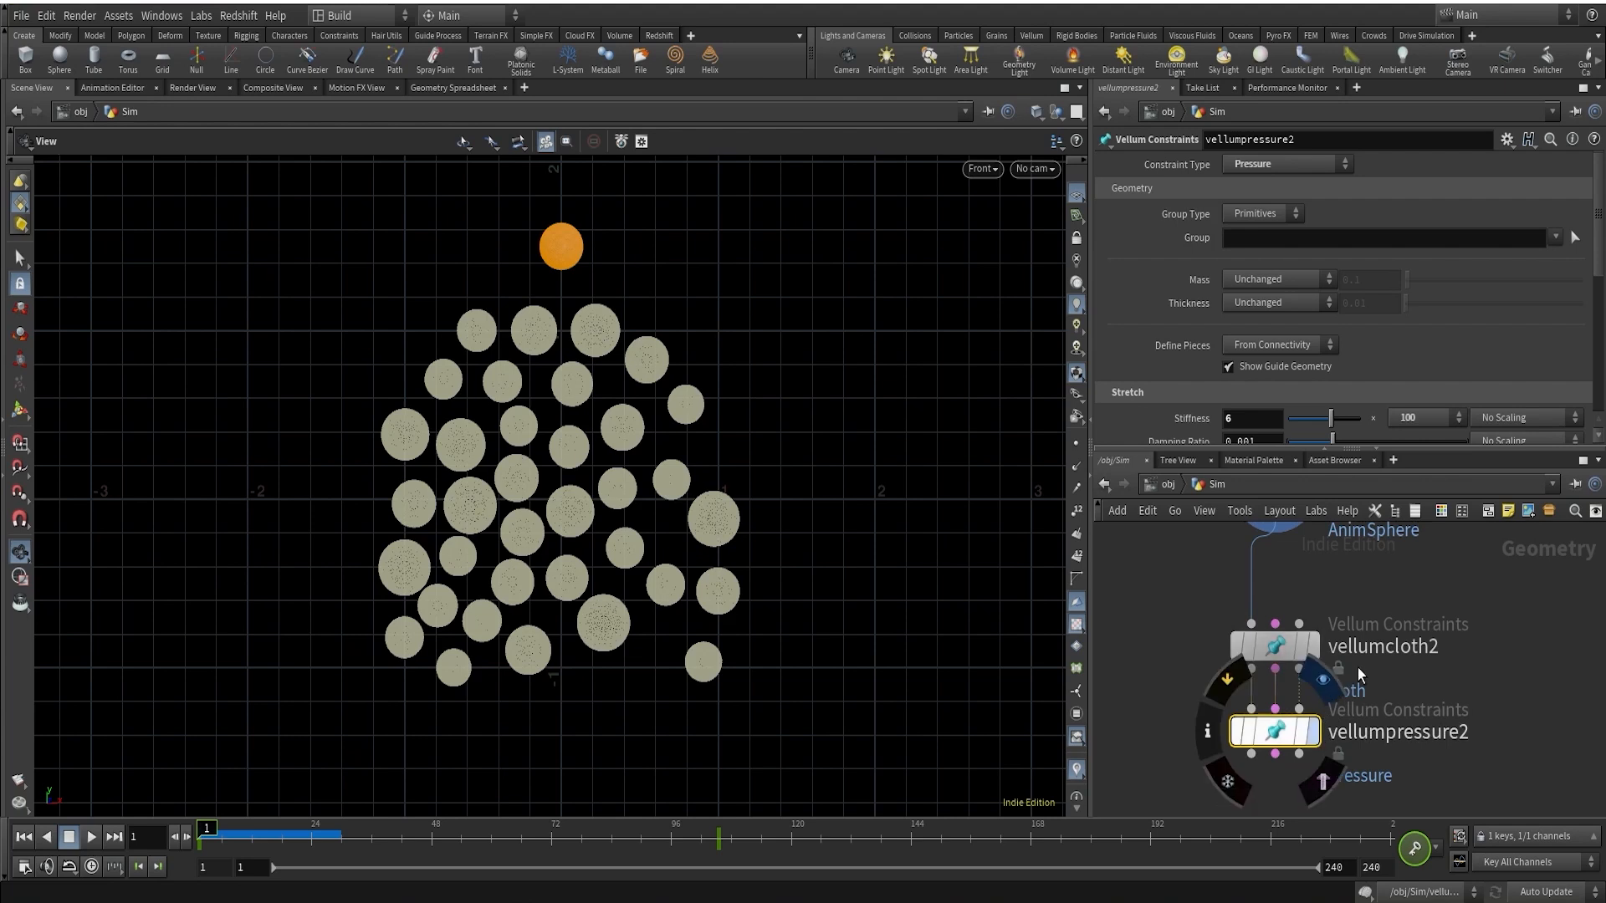
pyautogui.click(1545, 252)
pyautogui.scroll(-2, 1567, 694)
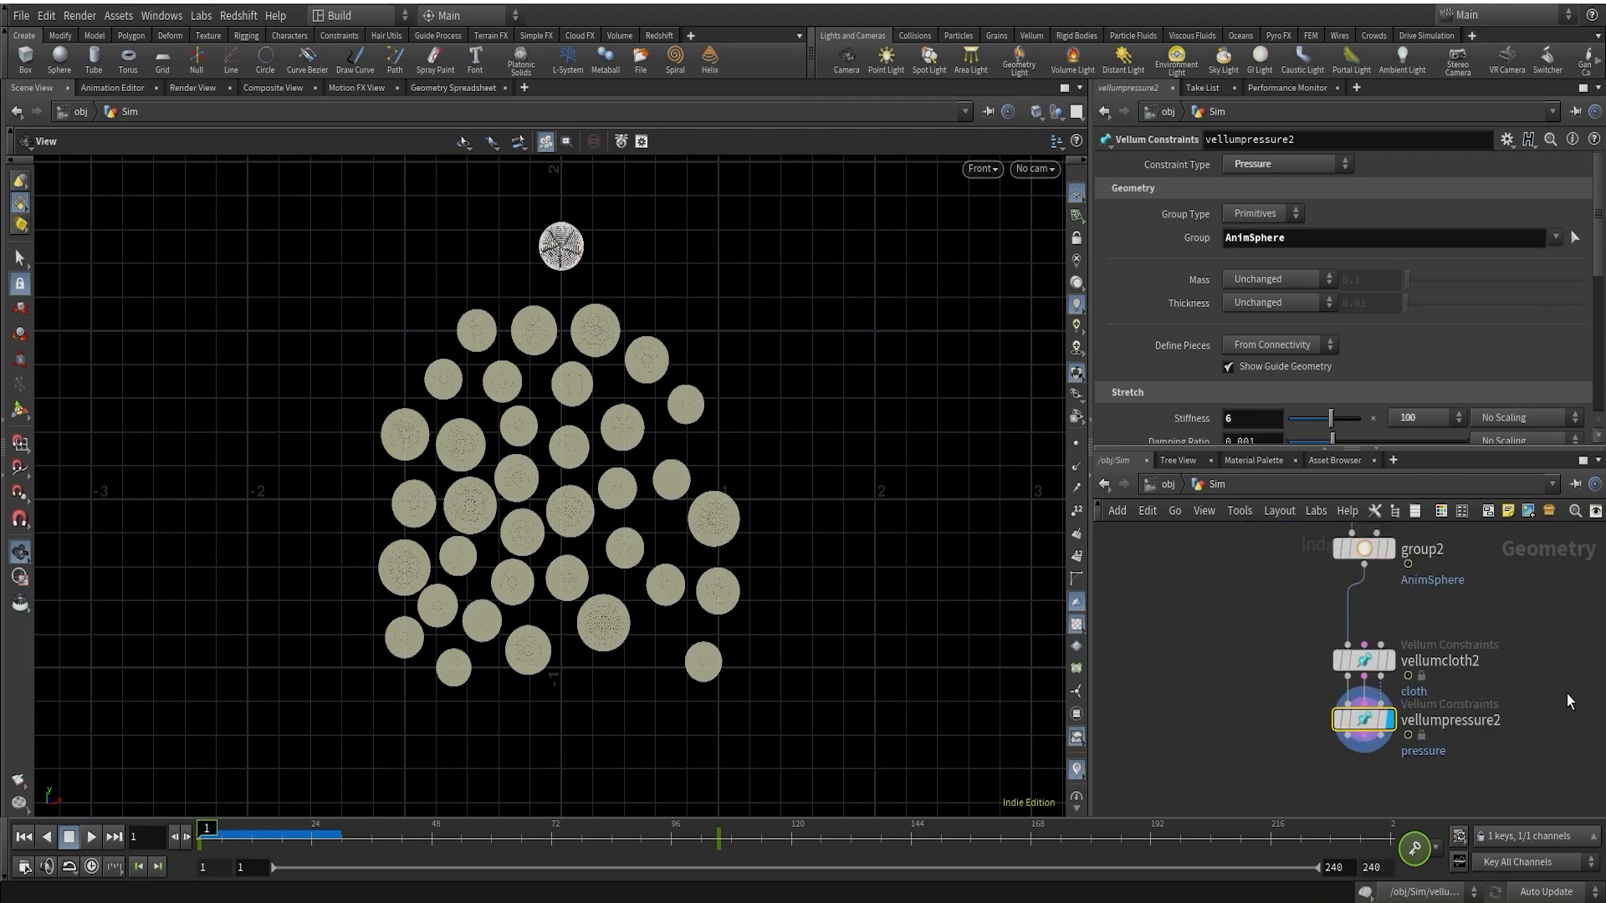
# Set the vellumcloth2 stretch stiffness multiplier to 1e+8 and its stretch damping ratio to 0.1
pyautogui.moveTo(1567, 694); pyautogui.dragTo(1518, 671, button='middle')
pyautogui.scroll(3, 1335, 632)
pyautogui.click(1317, 651)
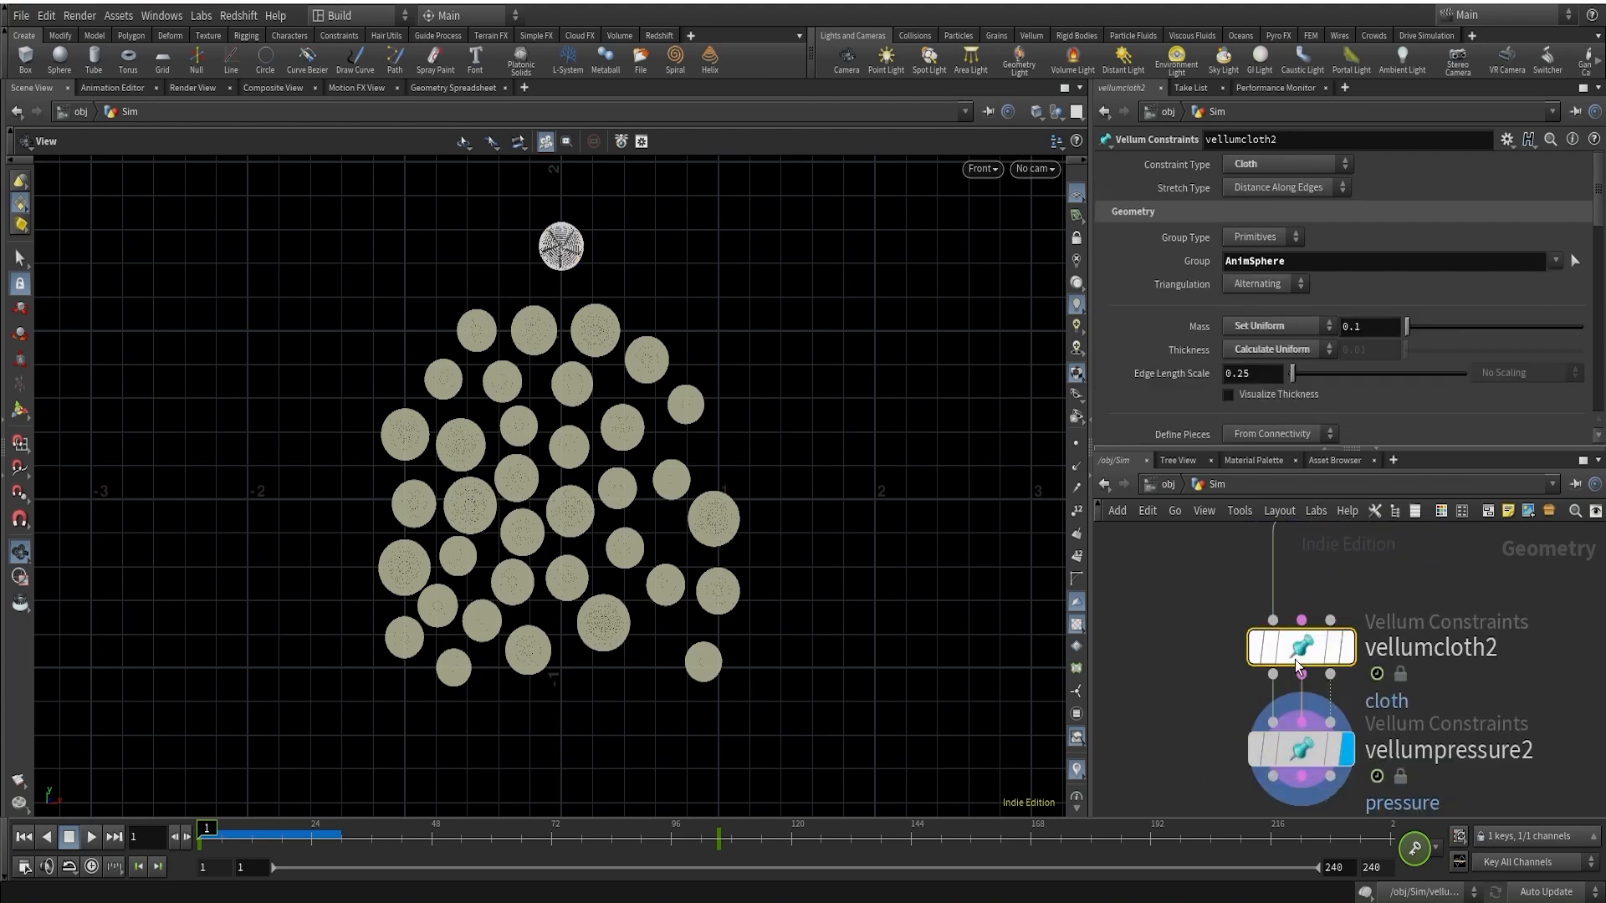
pyautogui.scroll(-3, 1212, 373)
pyautogui.scroll(-5, 1202, 368)
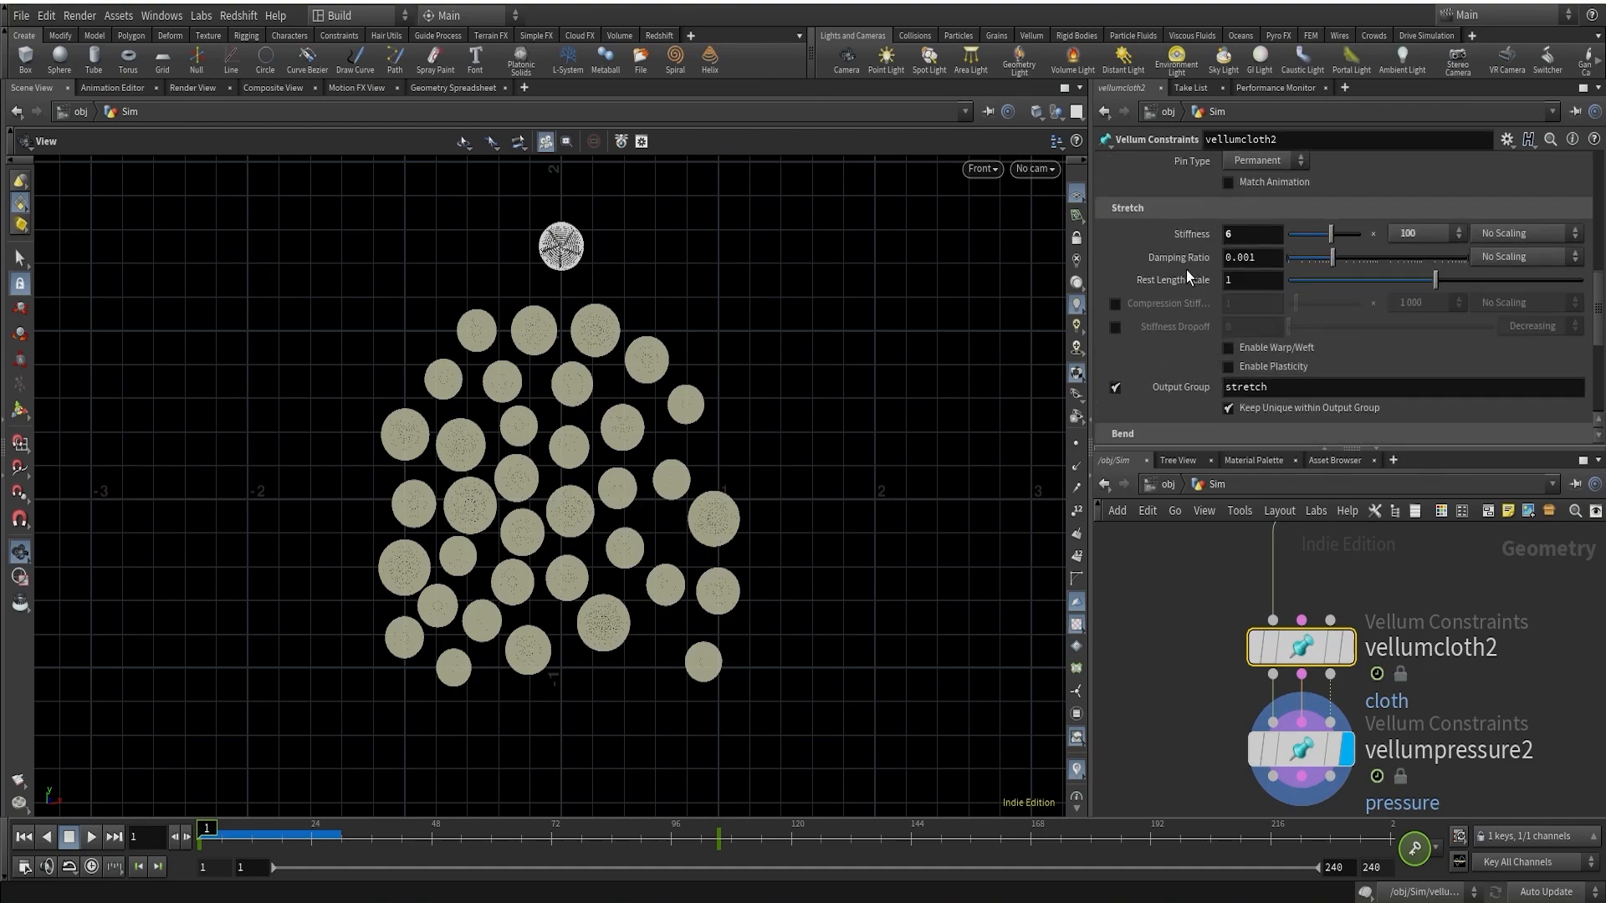
pyautogui.scroll(3, 617, 248)
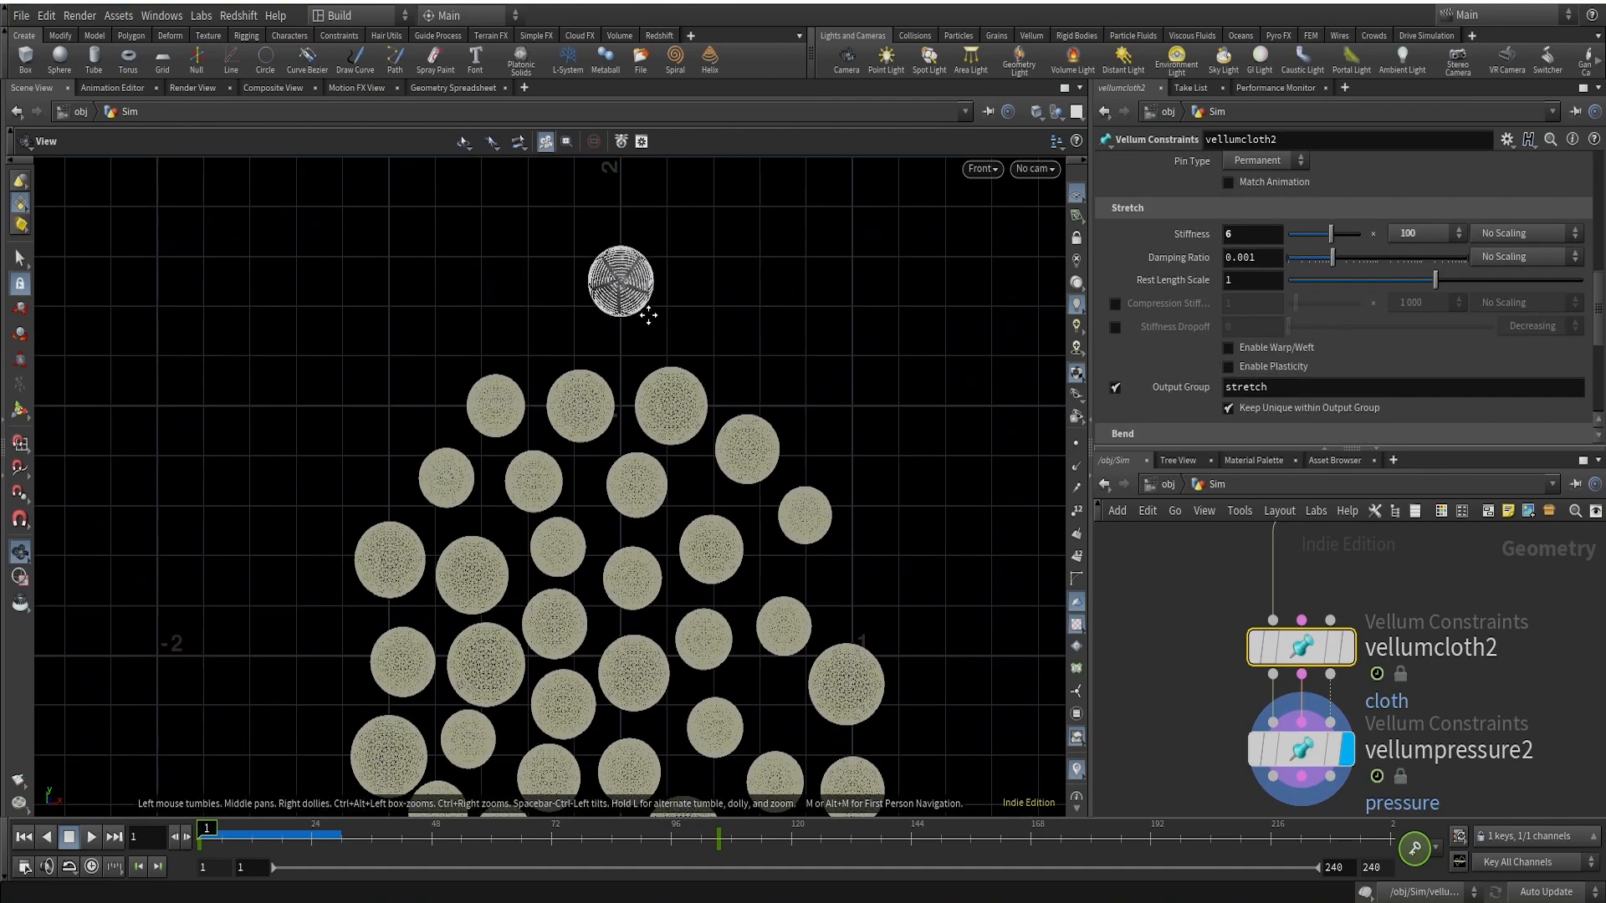
pyautogui.scroll(4, 648, 315)
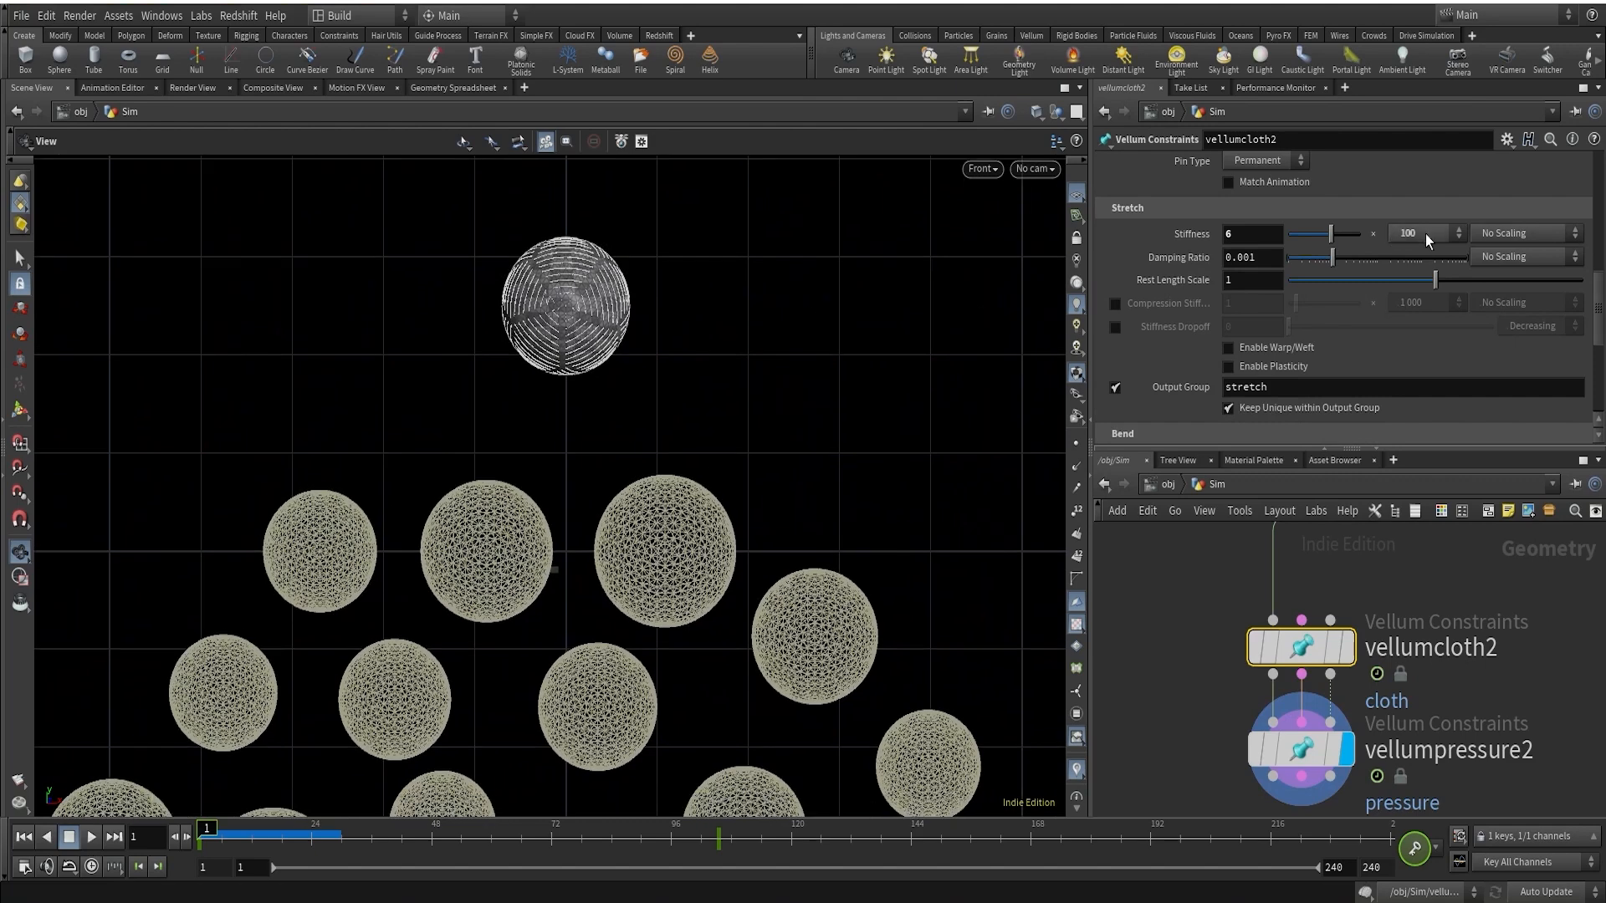
pyautogui.click(1425, 234)
pyautogui.click(1423, 276)
pyautogui.click(1266, 255)
pyautogui.write('0.1')
pyautogui.press('Return')
# Set the vellumcloth2 bend stiffness multiplier to 0.0001 and its bend damping ratio to 0.1
pyautogui.scroll(3, 1563, 699)
pyautogui.moveTo(1291, 741)
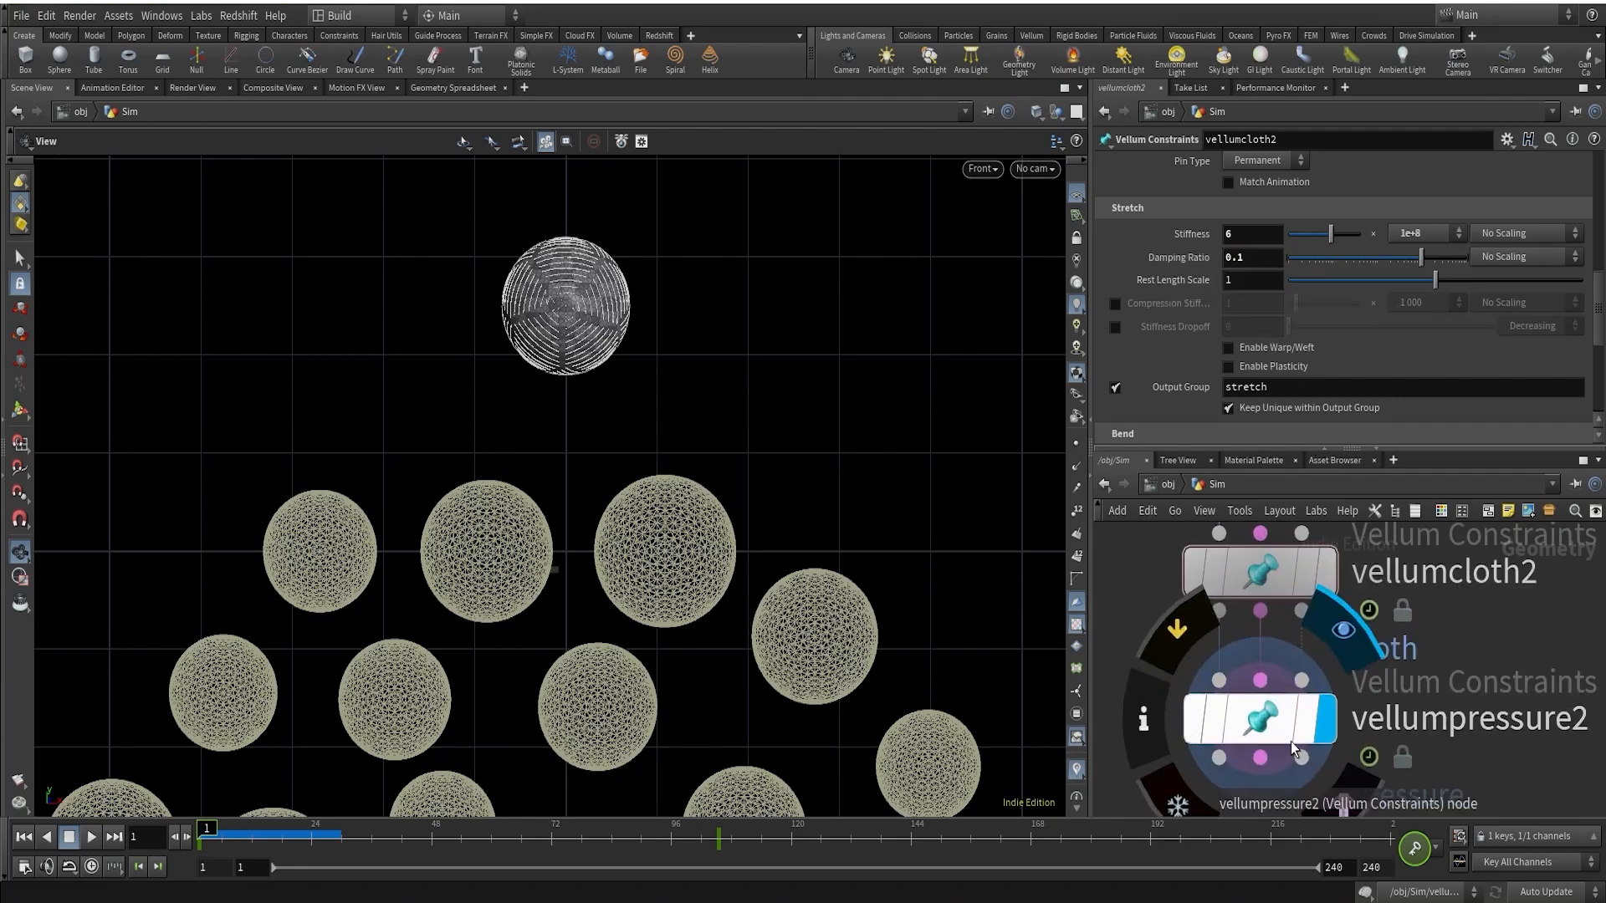
pyautogui.scroll(-5, 1386, 339)
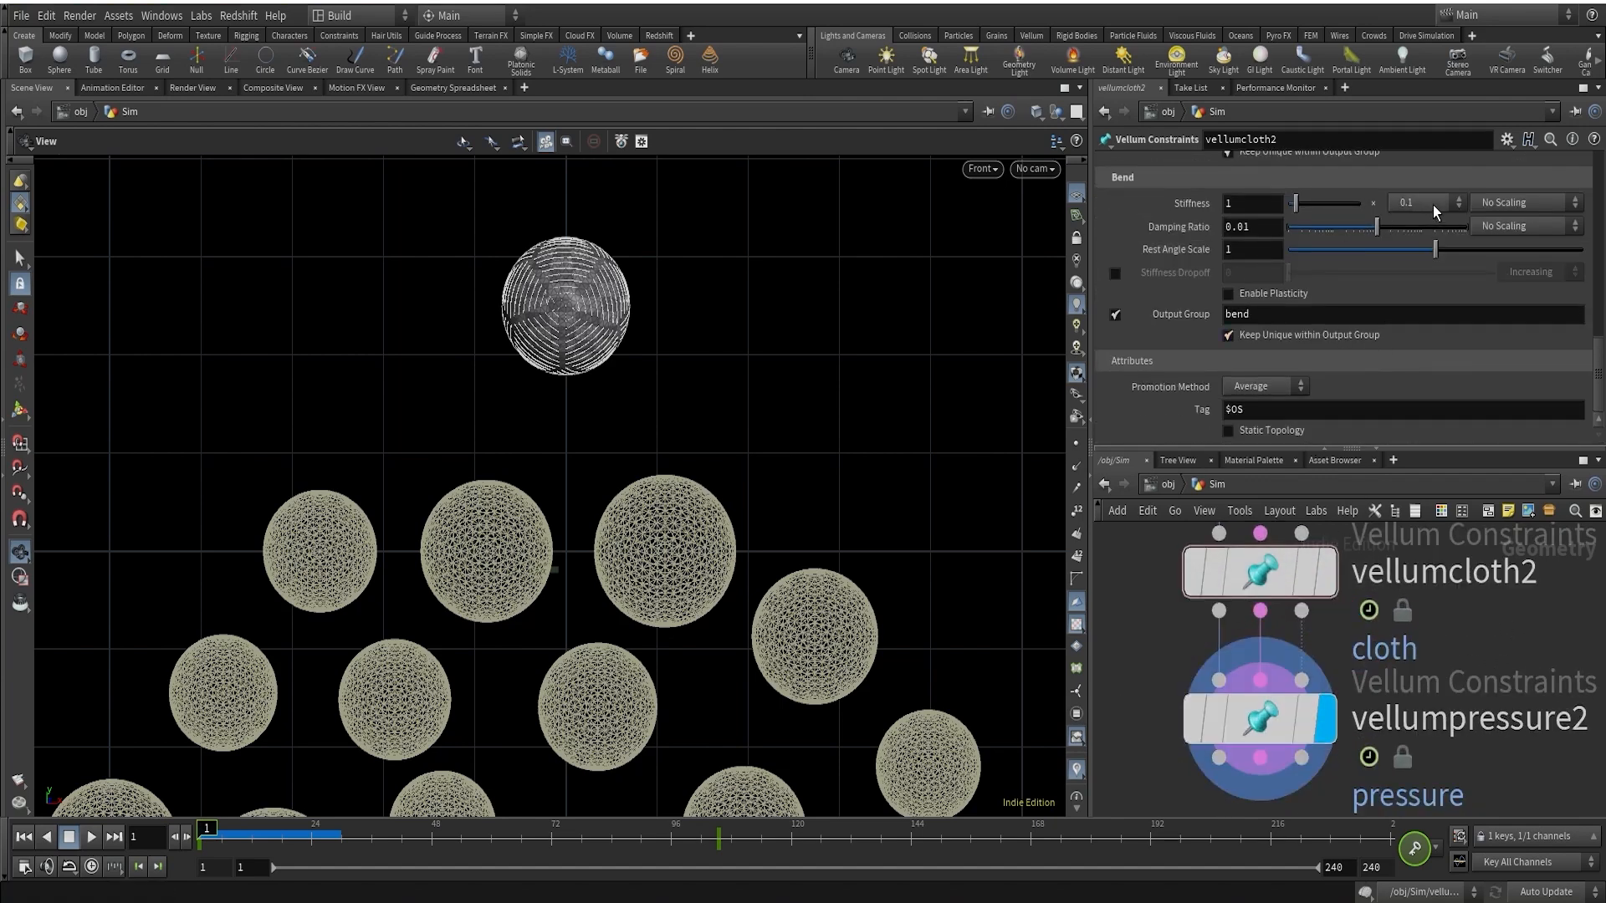
pyautogui.click(1432, 204)
pyautogui.click(1417, 474)
pyautogui.click(1276, 227)
pyautogui.write('0.1')
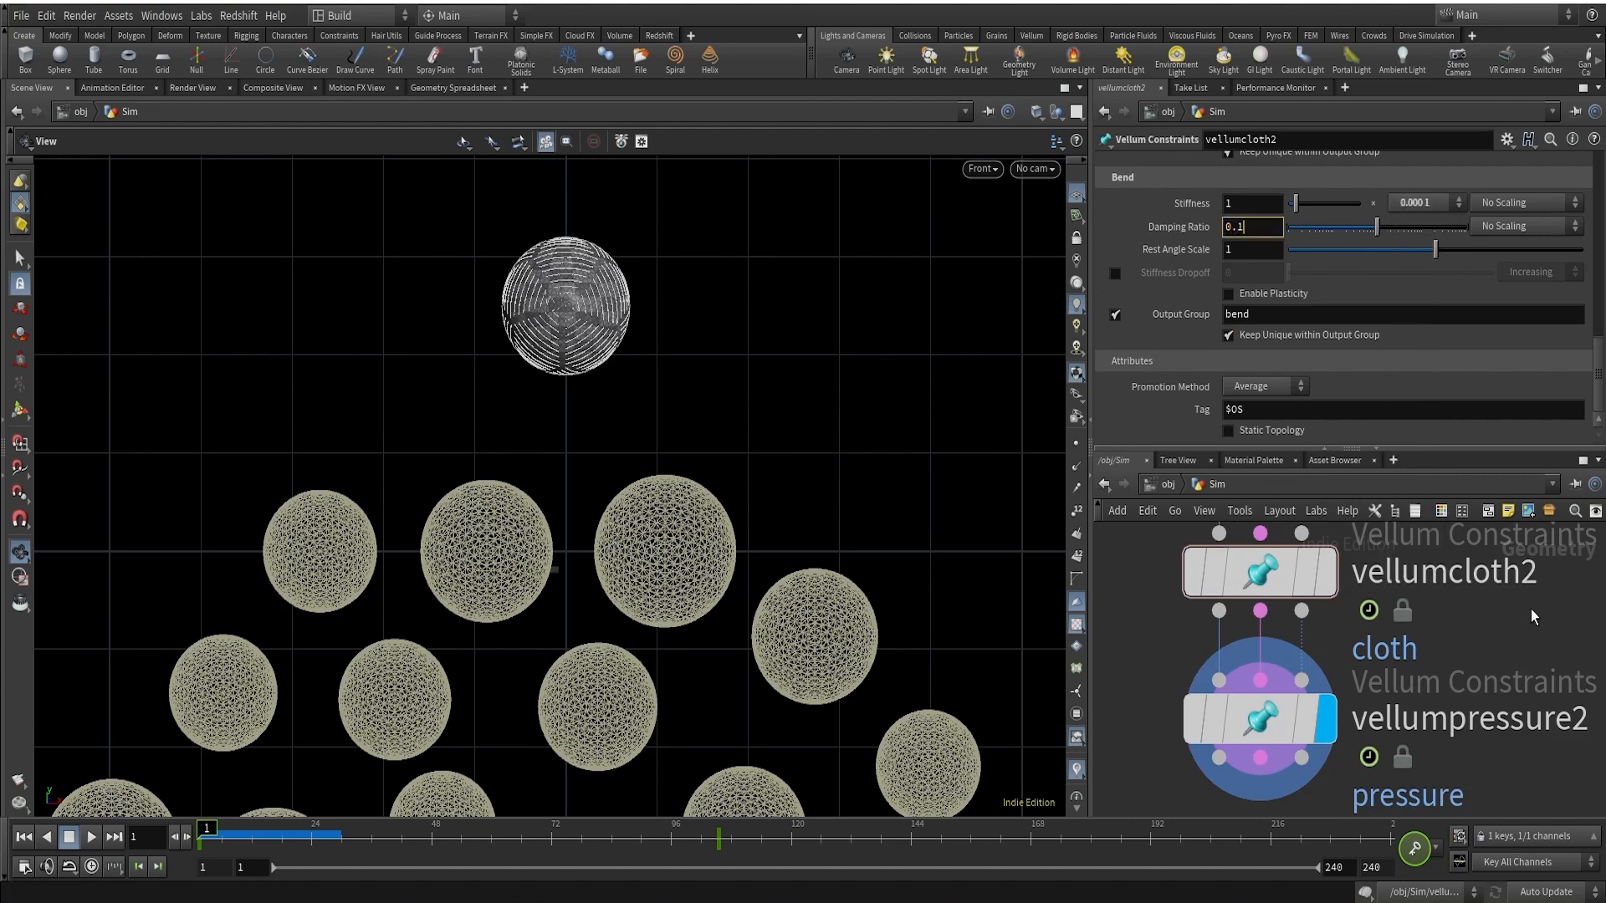
pyautogui.press('Return')
# Set the vellumpressure2 stretch stiffness multiplier to 1e+8 and its rest length scale to 3
pyautogui.click(1263, 730)
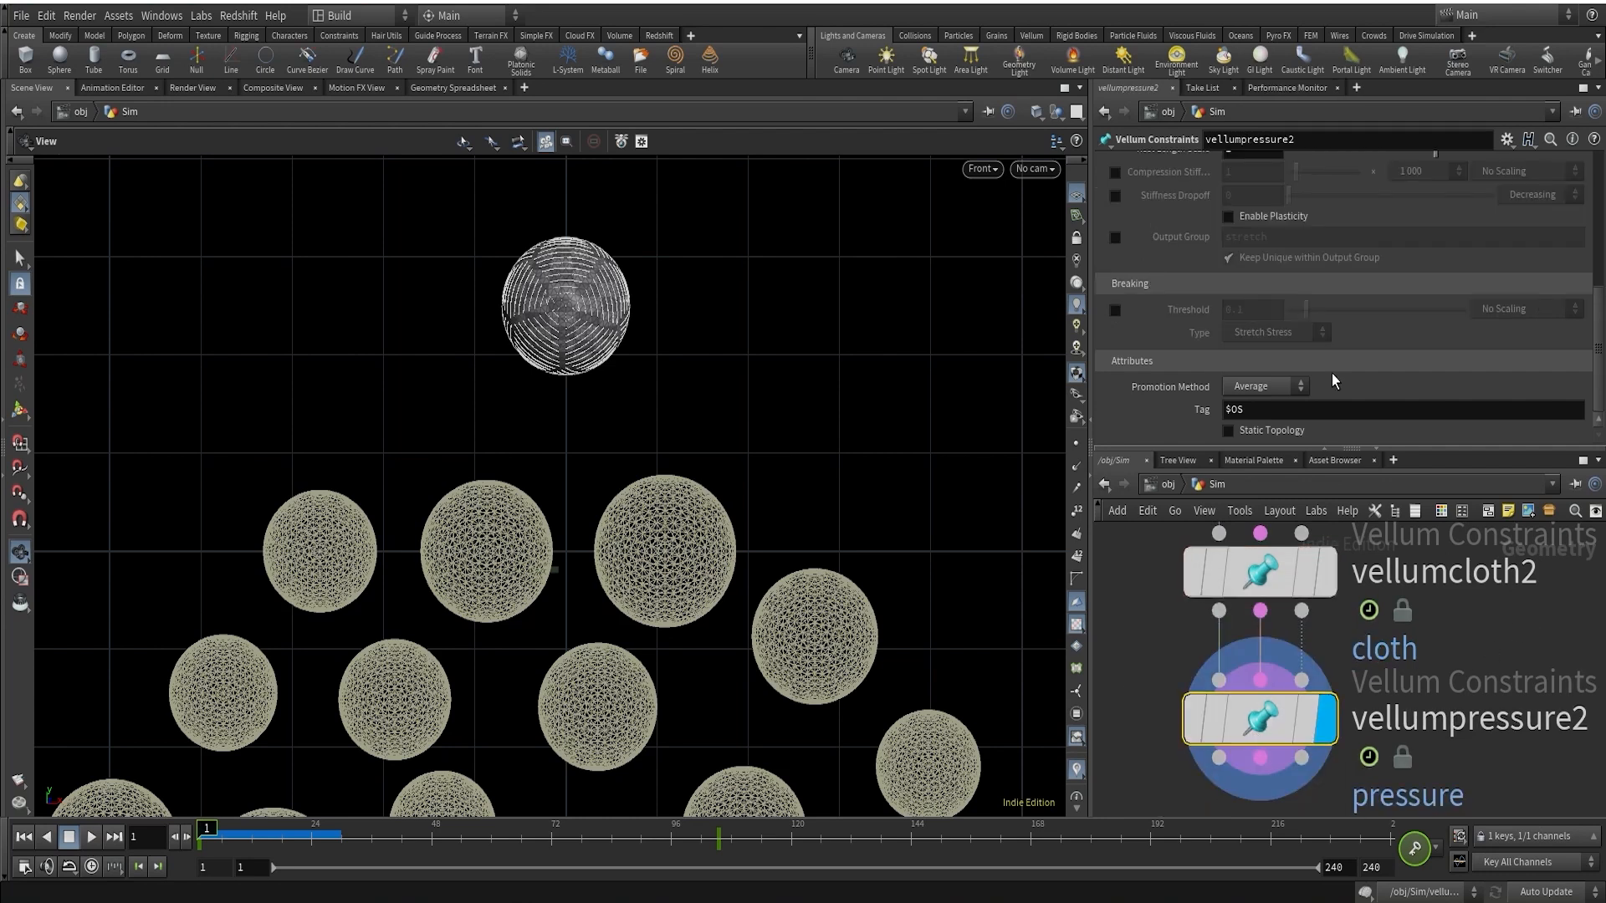
pyautogui.scroll(3, 1313, 251)
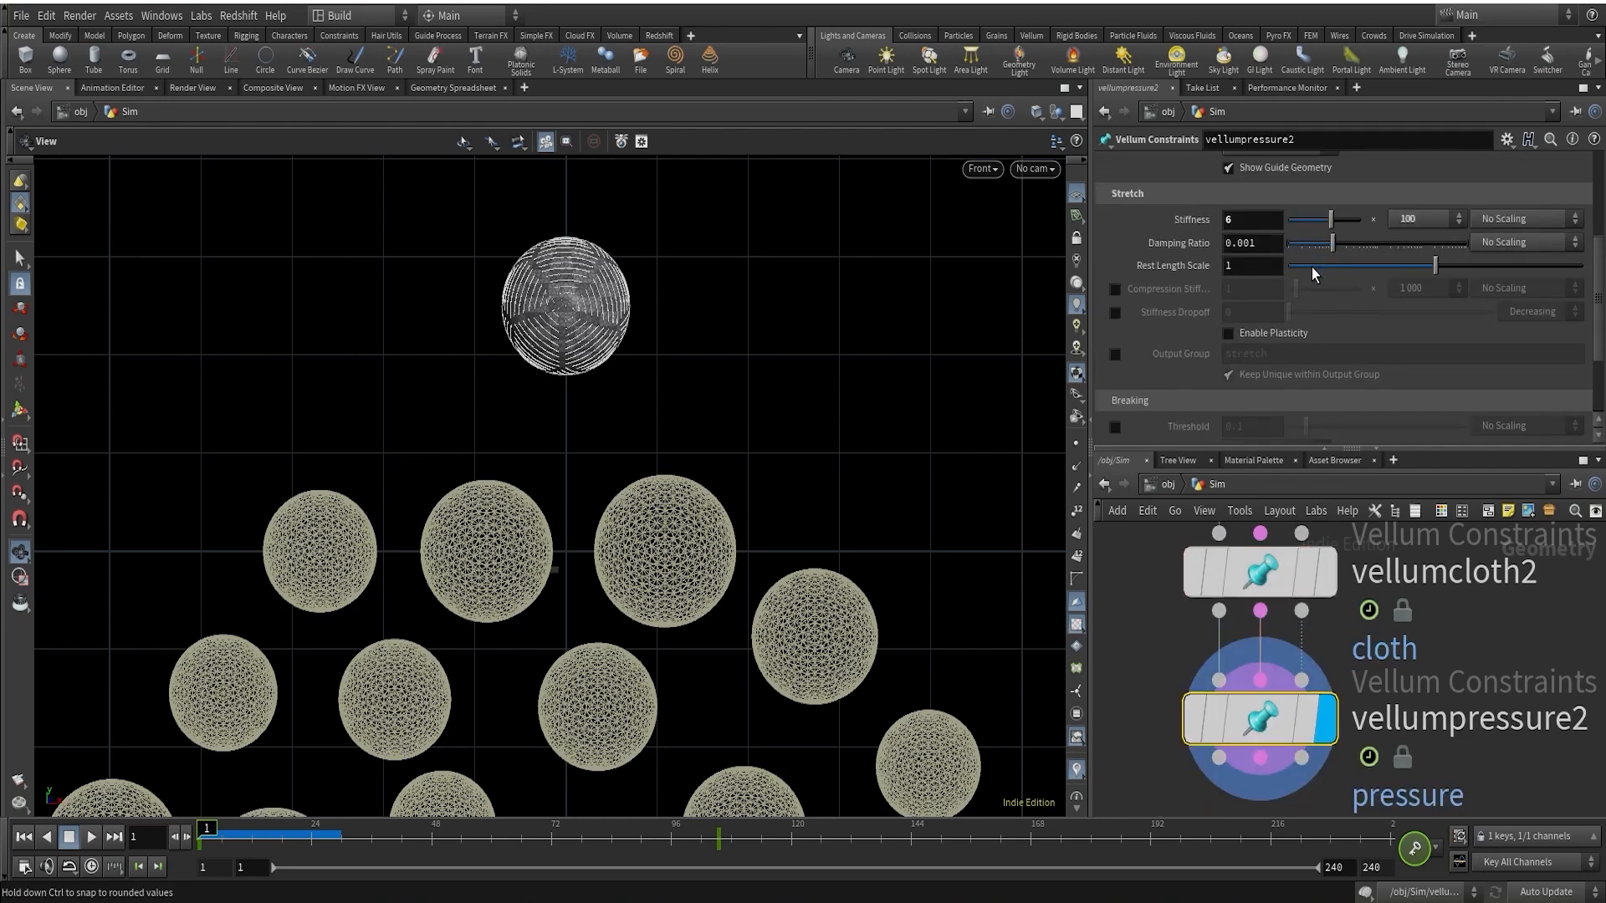
pyautogui.scroll(1, 1310, 273)
pyautogui.click(1421, 271)
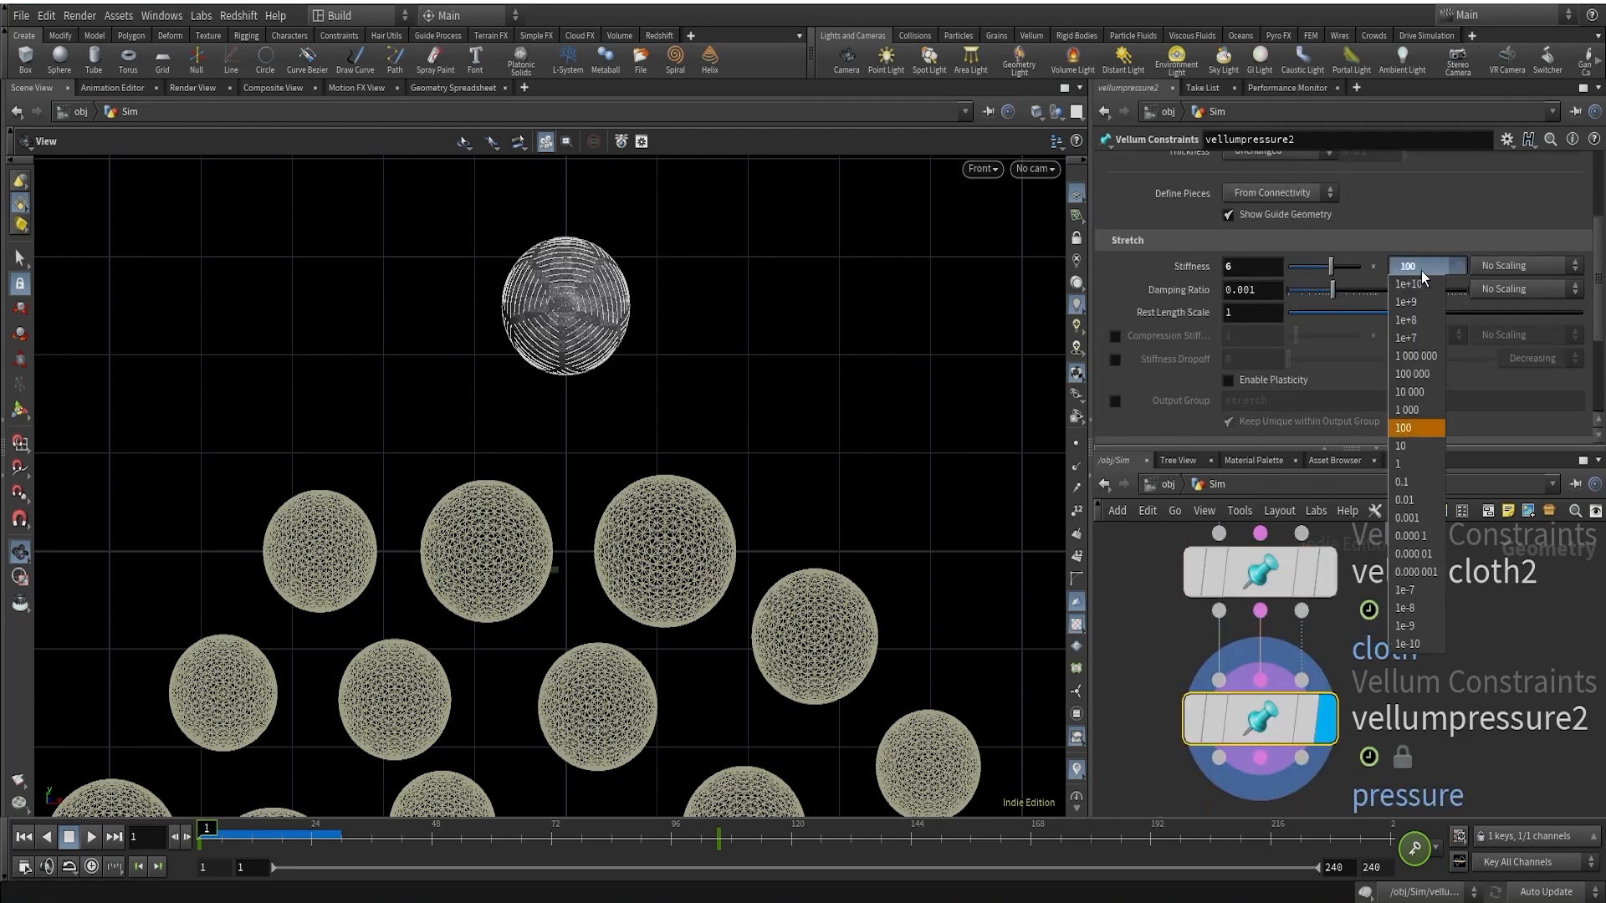
pyautogui.click(1422, 319)
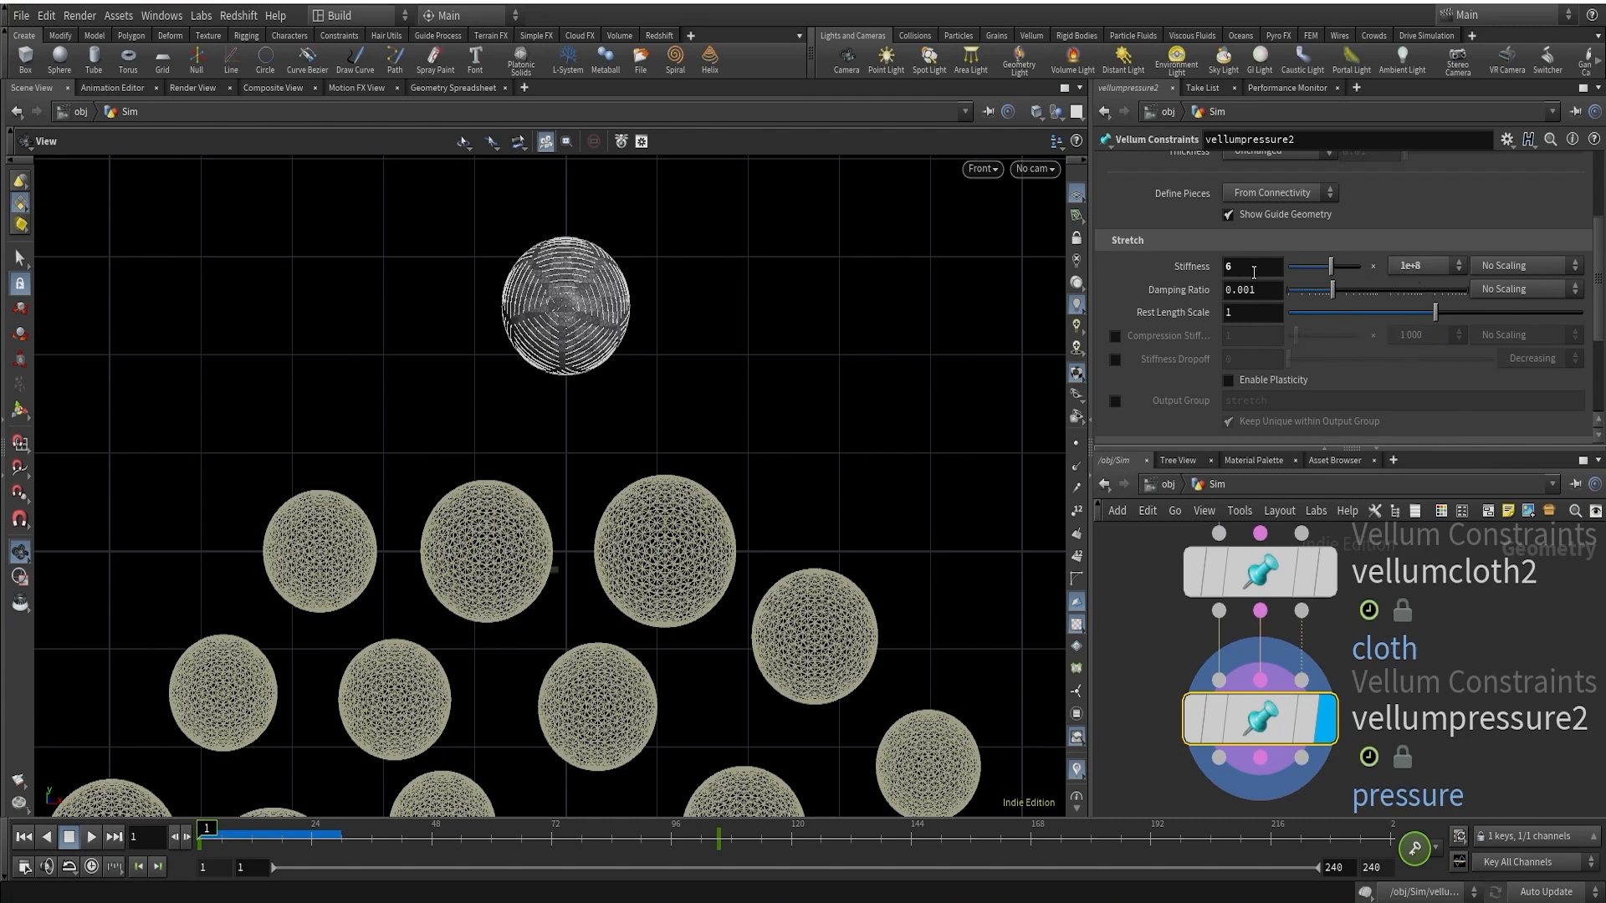
pyautogui.click(1245, 313)
pyautogui.write('3')
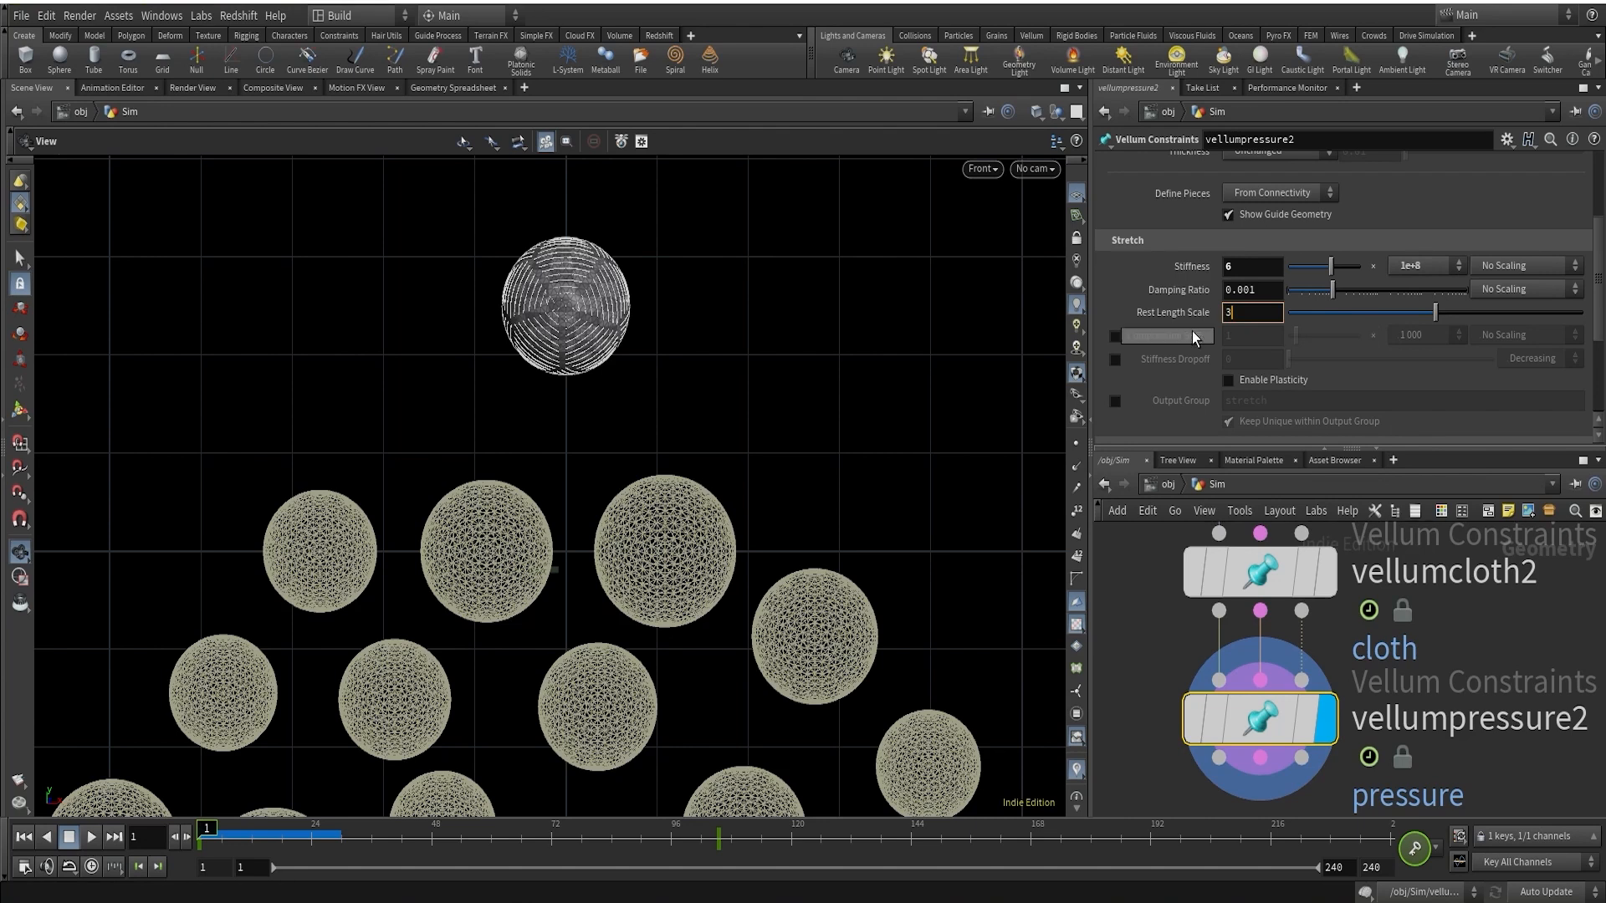
pyautogui.press('Return')
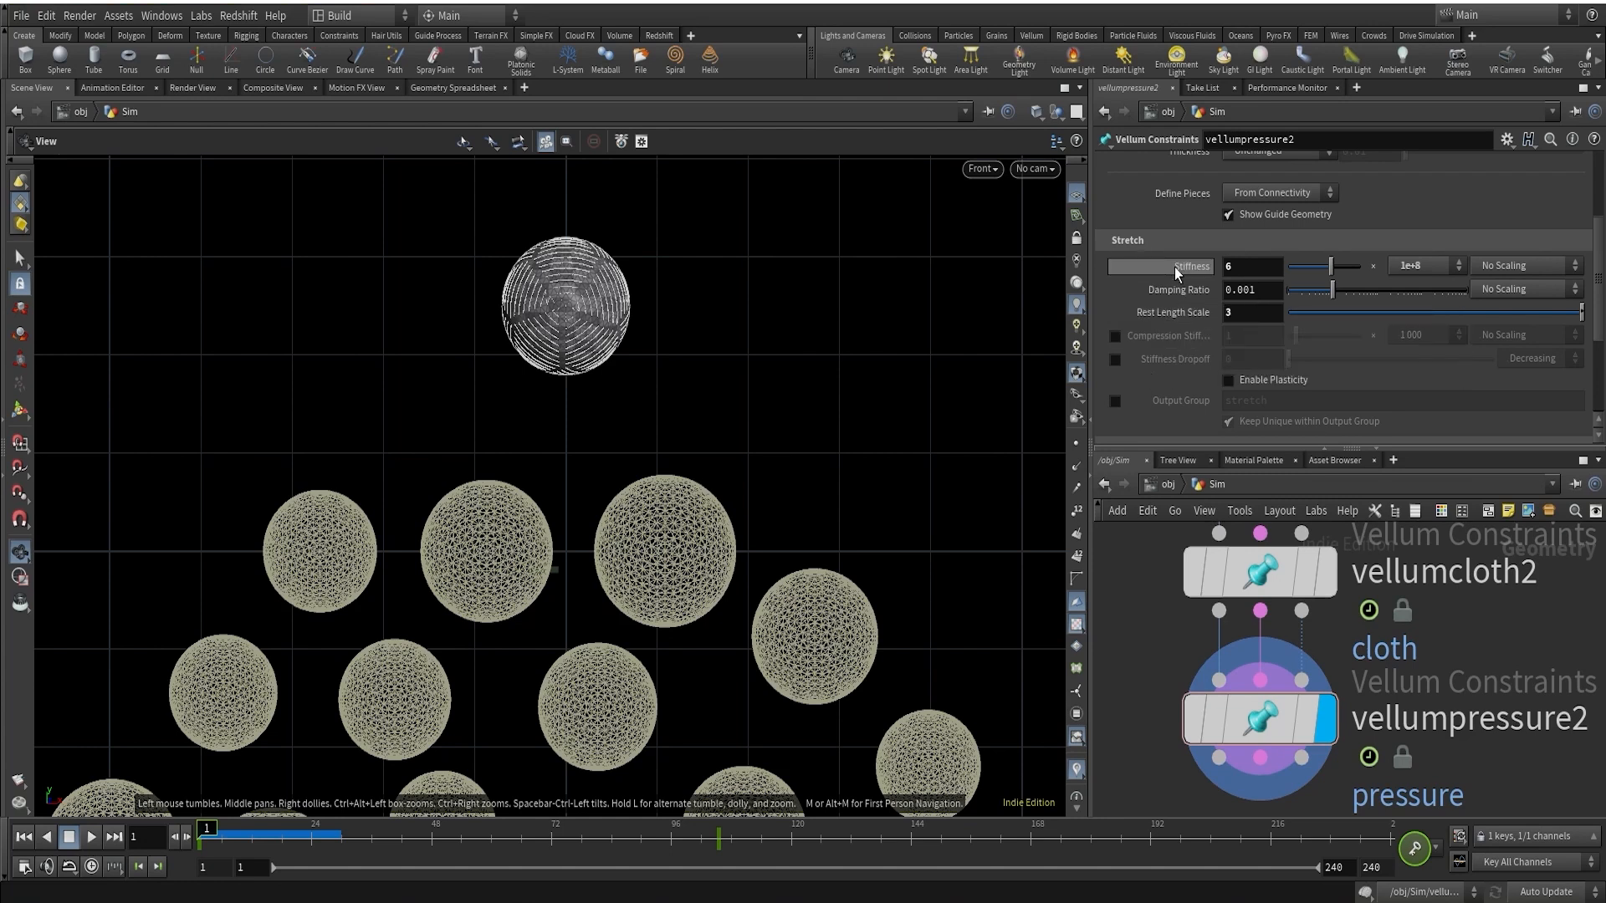
# Detach vellumsolver1 from the AllSpheres constraint chain and place it below vellumpressure2
pyautogui.moveTo(1239, 724)
pyautogui.scroll(-2, 1477, 756)
pyautogui.moveTo(1452, 759); pyautogui.dragTo(1303, 553, button='middle')
pyautogui.scroll(-5, 1407, 705)
pyautogui.scroll(-1, 1333, 687)
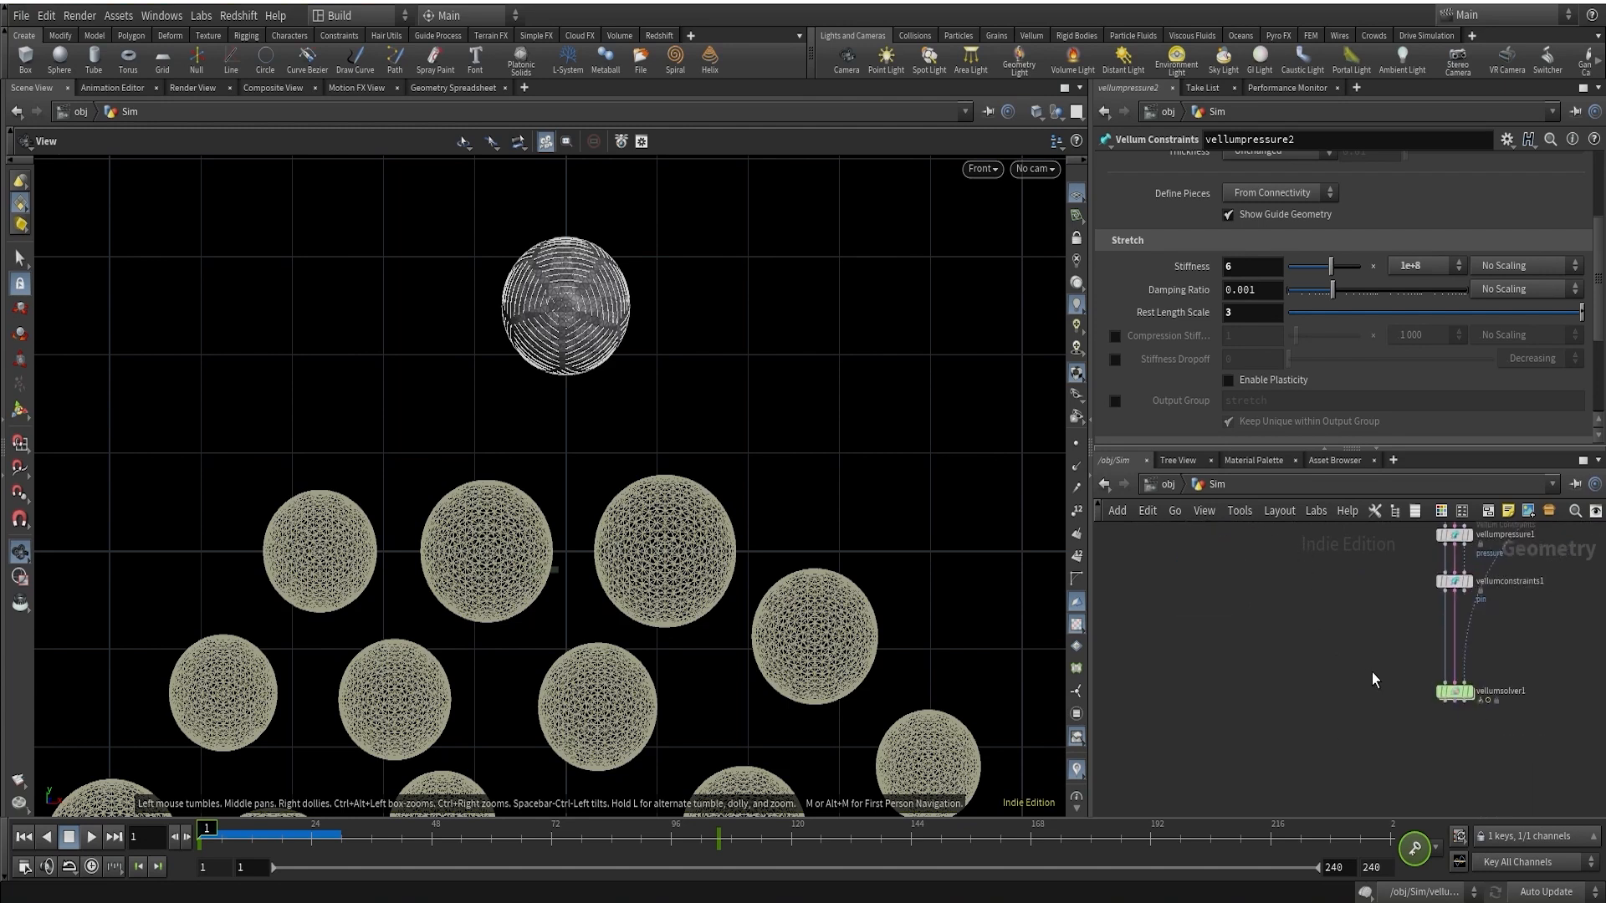
pyautogui.scroll(3, 1371, 672)
pyautogui.moveTo(1507, 735)
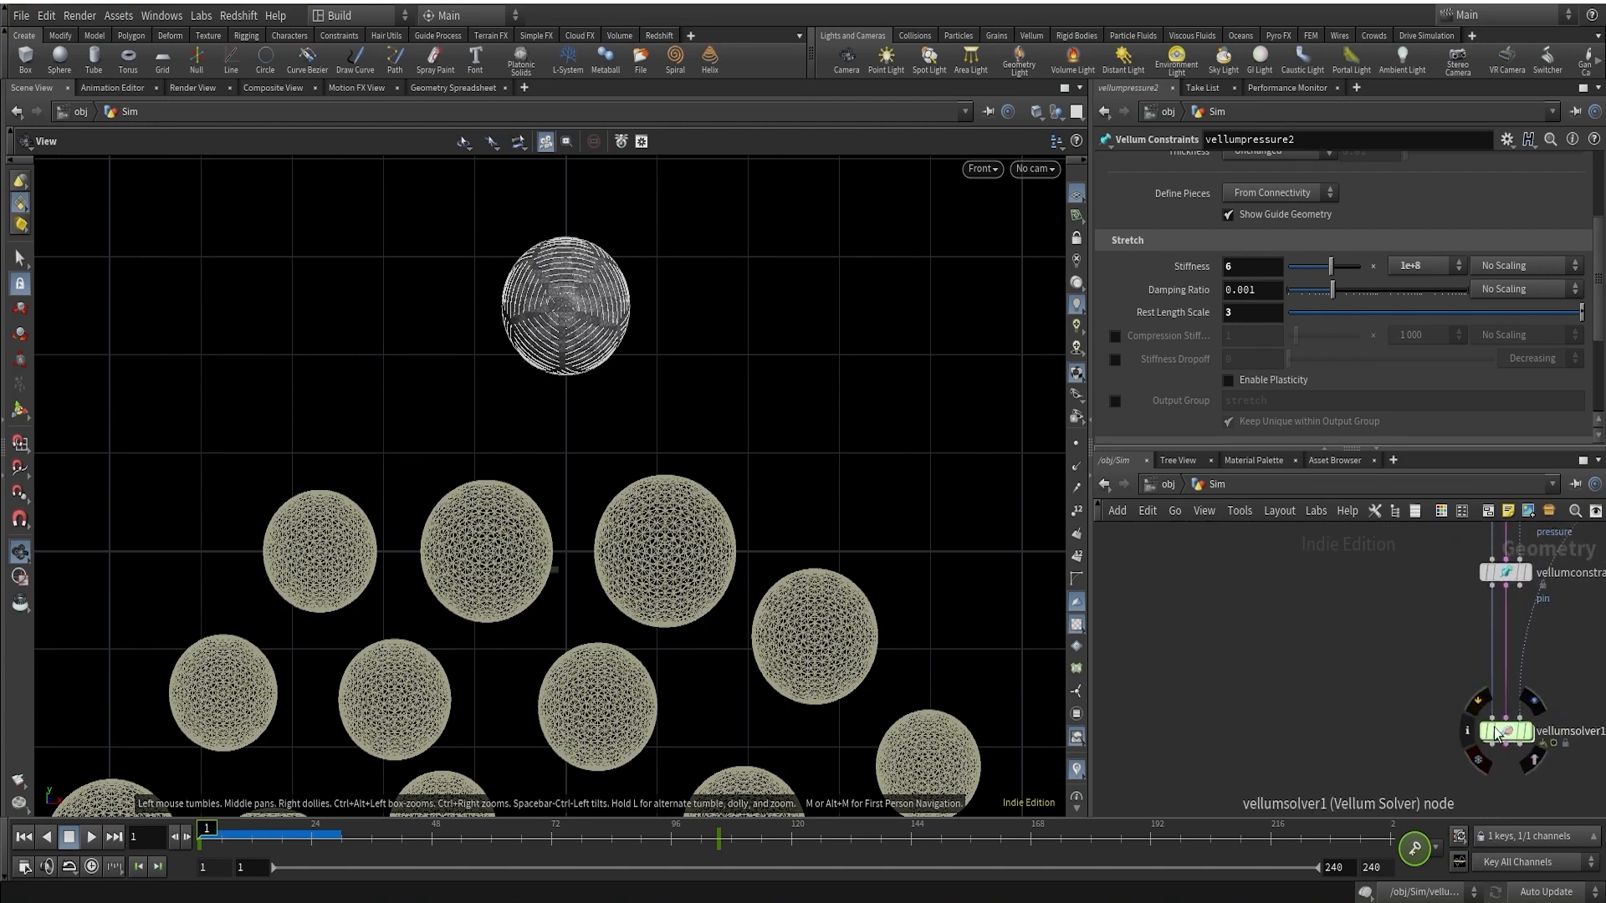
pyautogui.moveTo(1505, 733); pyautogui.dragTo(1247, 639)
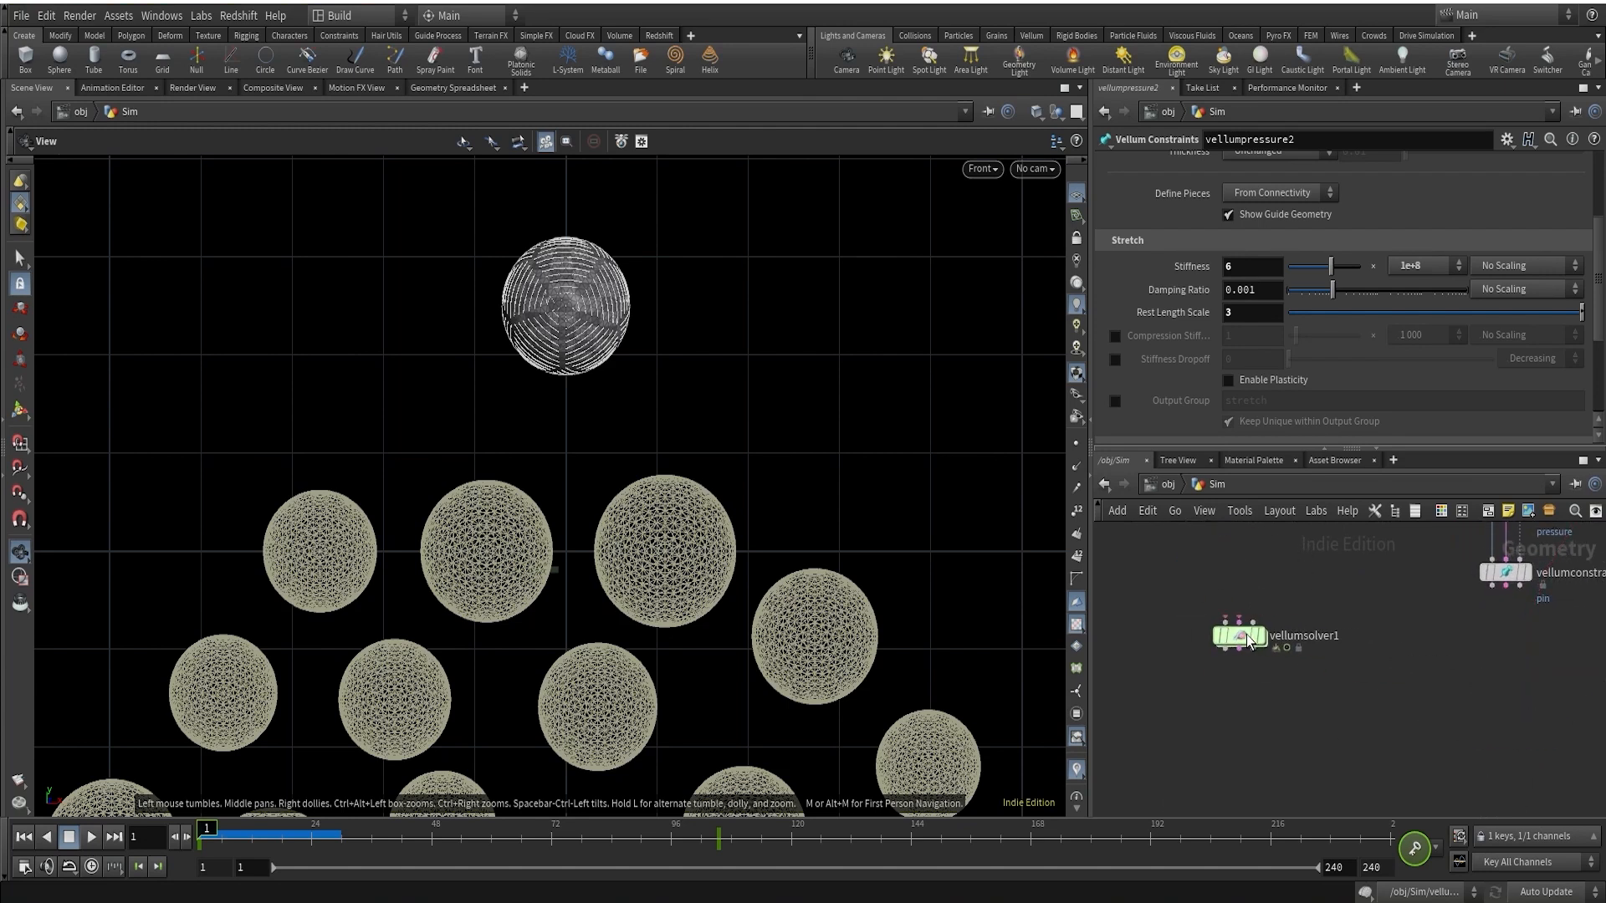
pyautogui.scroll(-3, 1309, 637)
pyautogui.moveTo(1346, 628); pyautogui.dragTo(1382, 694, button='middle')
pyautogui.scroll(3, 1338, 694)
pyautogui.moveTo(1260, 705); pyautogui.dragTo(1171, 685)
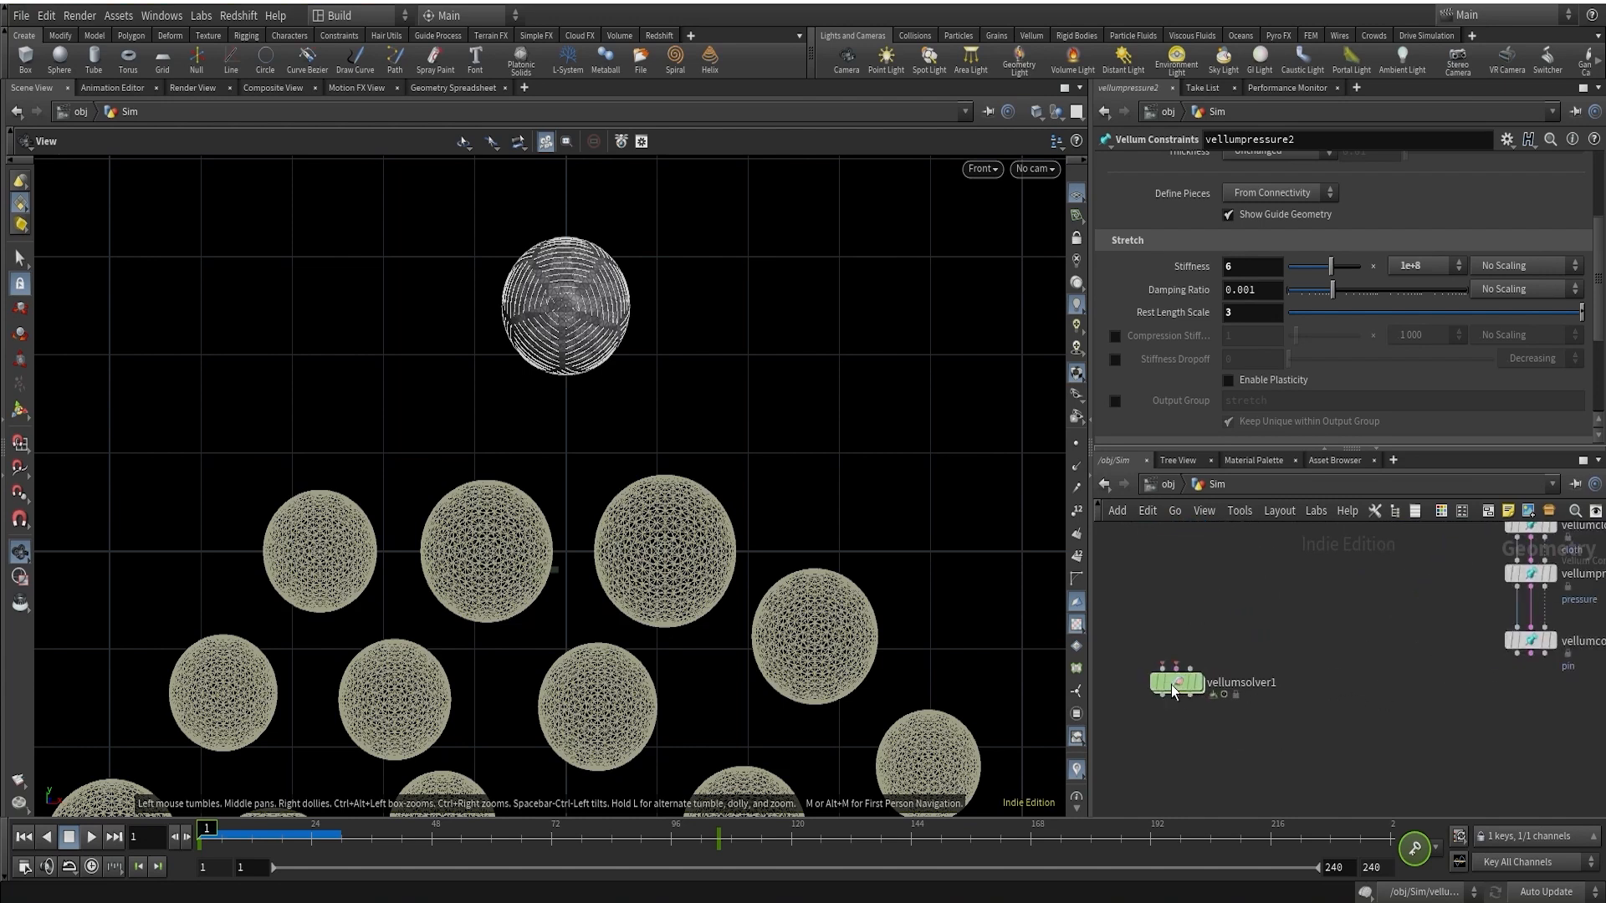
pyautogui.scroll(-3, 1184, 617)
pyautogui.moveTo(1187, 615); pyautogui.dragTo(1290, 698, button='middle')
pyautogui.scroll(4, 1284, 718)
pyautogui.moveTo(1257, 751); pyautogui.dragTo(1199, 751)
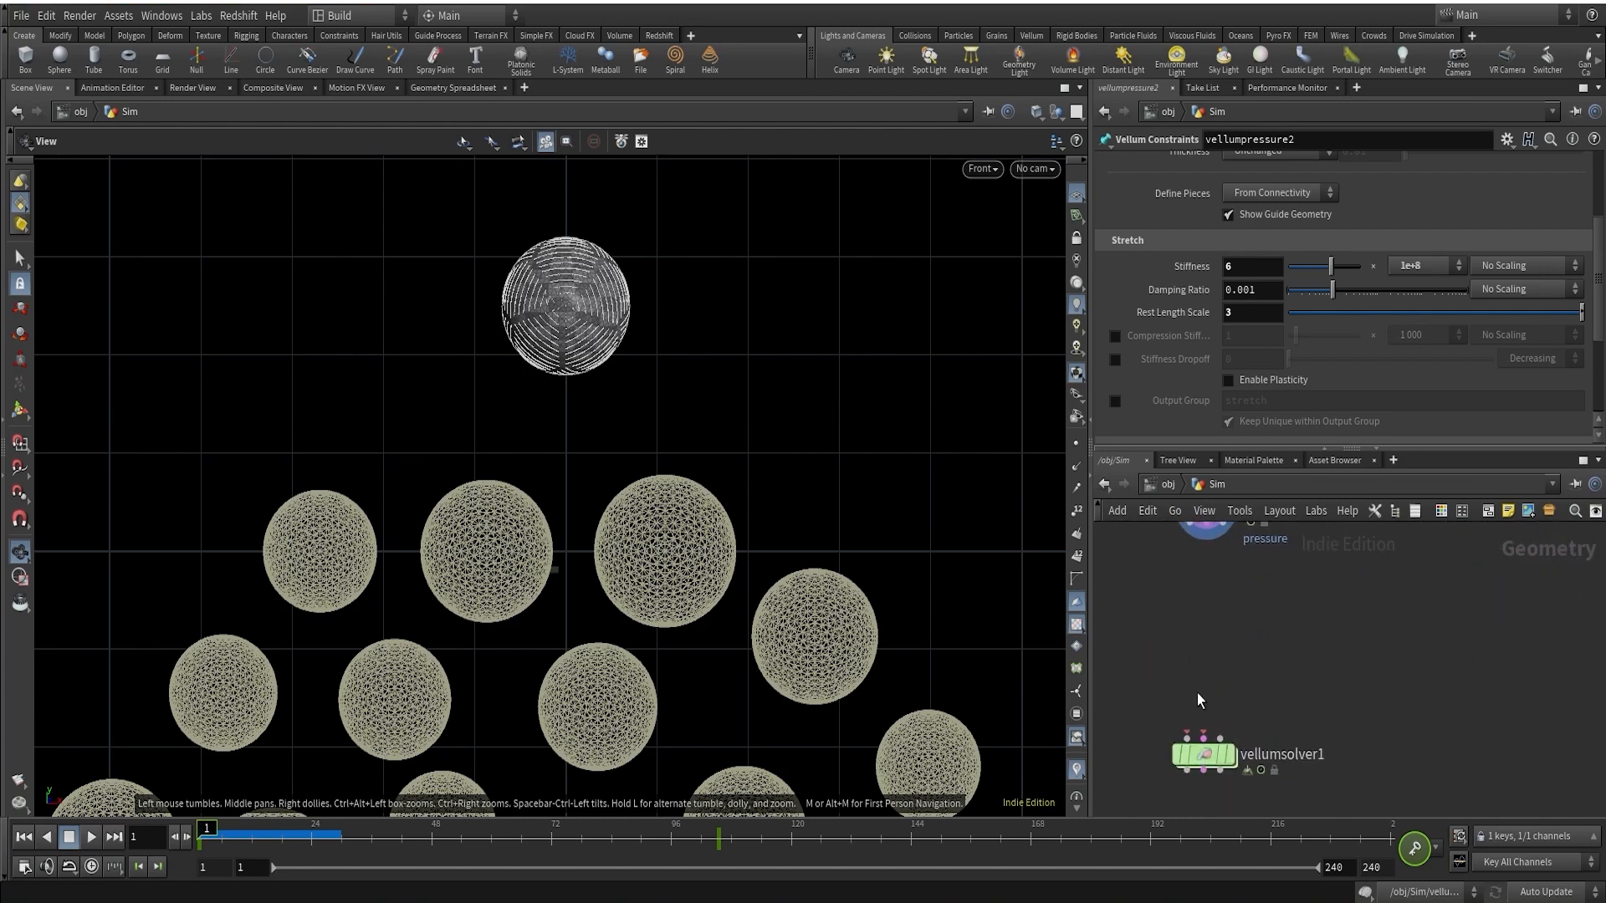
# Connect the three vellumpressure2 outputs to the matching vellumsolver1 inputs and display the solver
pyautogui.moveTo(1186, 545); pyautogui.dragTo(1173, 649)
pyautogui.moveTo(1257, 657); pyautogui.dragTo(1254, 687, button='middle')
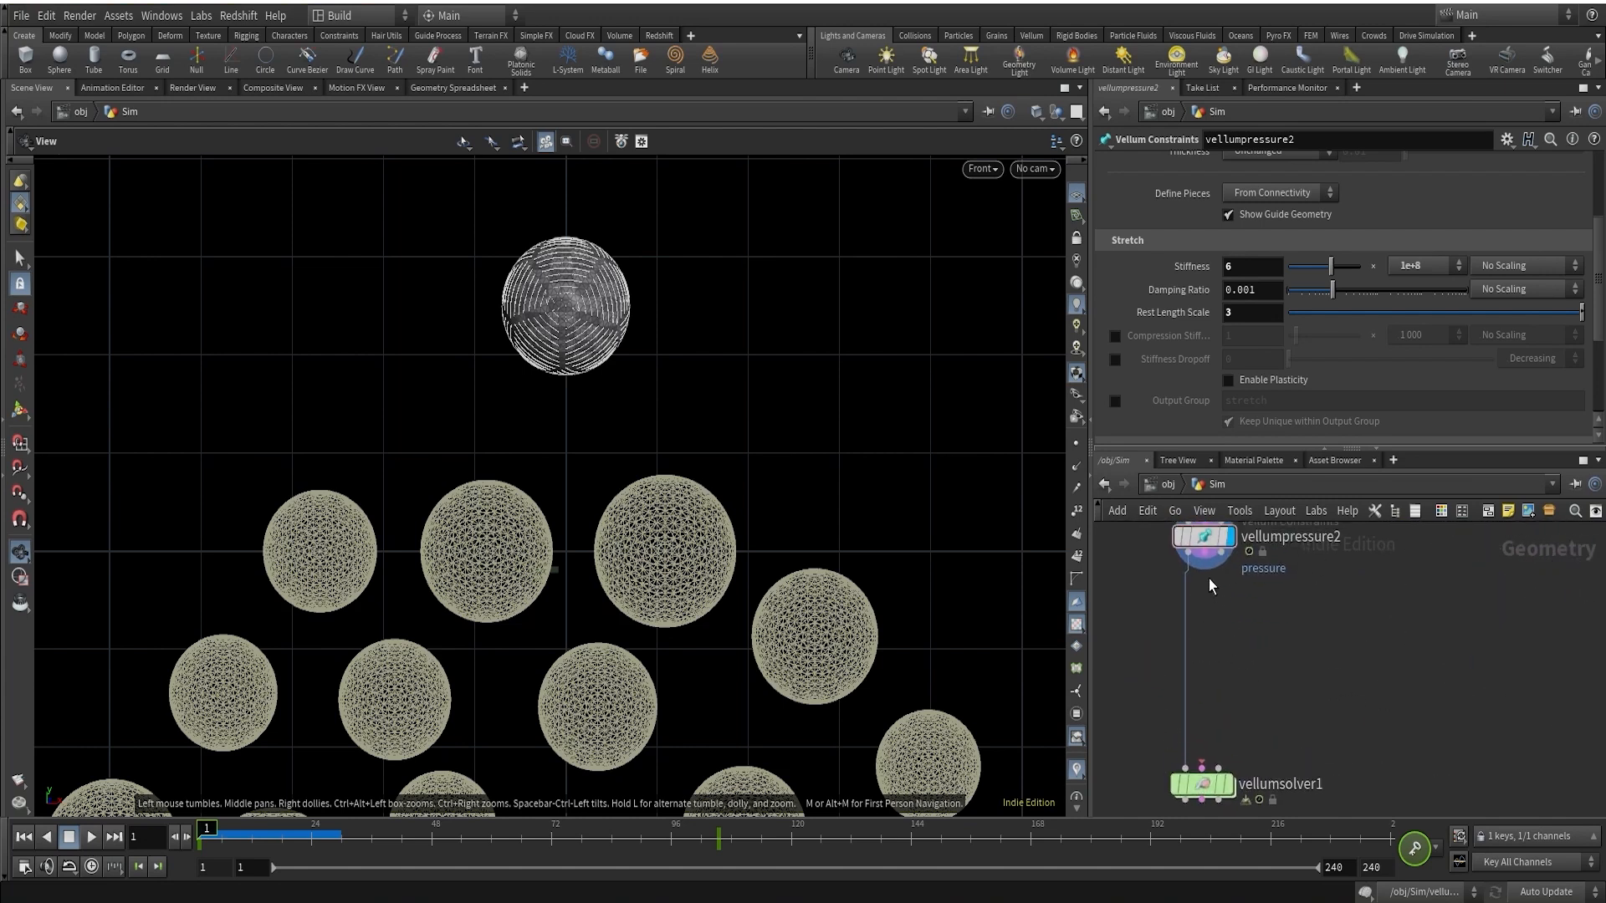
pyautogui.moveTo(1204, 552); pyautogui.dragTo(1201, 767)
pyautogui.moveTo(1221, 554); pyautogui.dragTo(1202, 767)
pyautogui.moveTo(1204, 553); pyautogui.dragTo(1218, 766)
pyautogui.moveTo(1298, 686); pyautogui.dragTo(1345, 570, button='middle')
pyautogui.scroll(3, 1290, 653)
pyautogui.click(1269, 681)
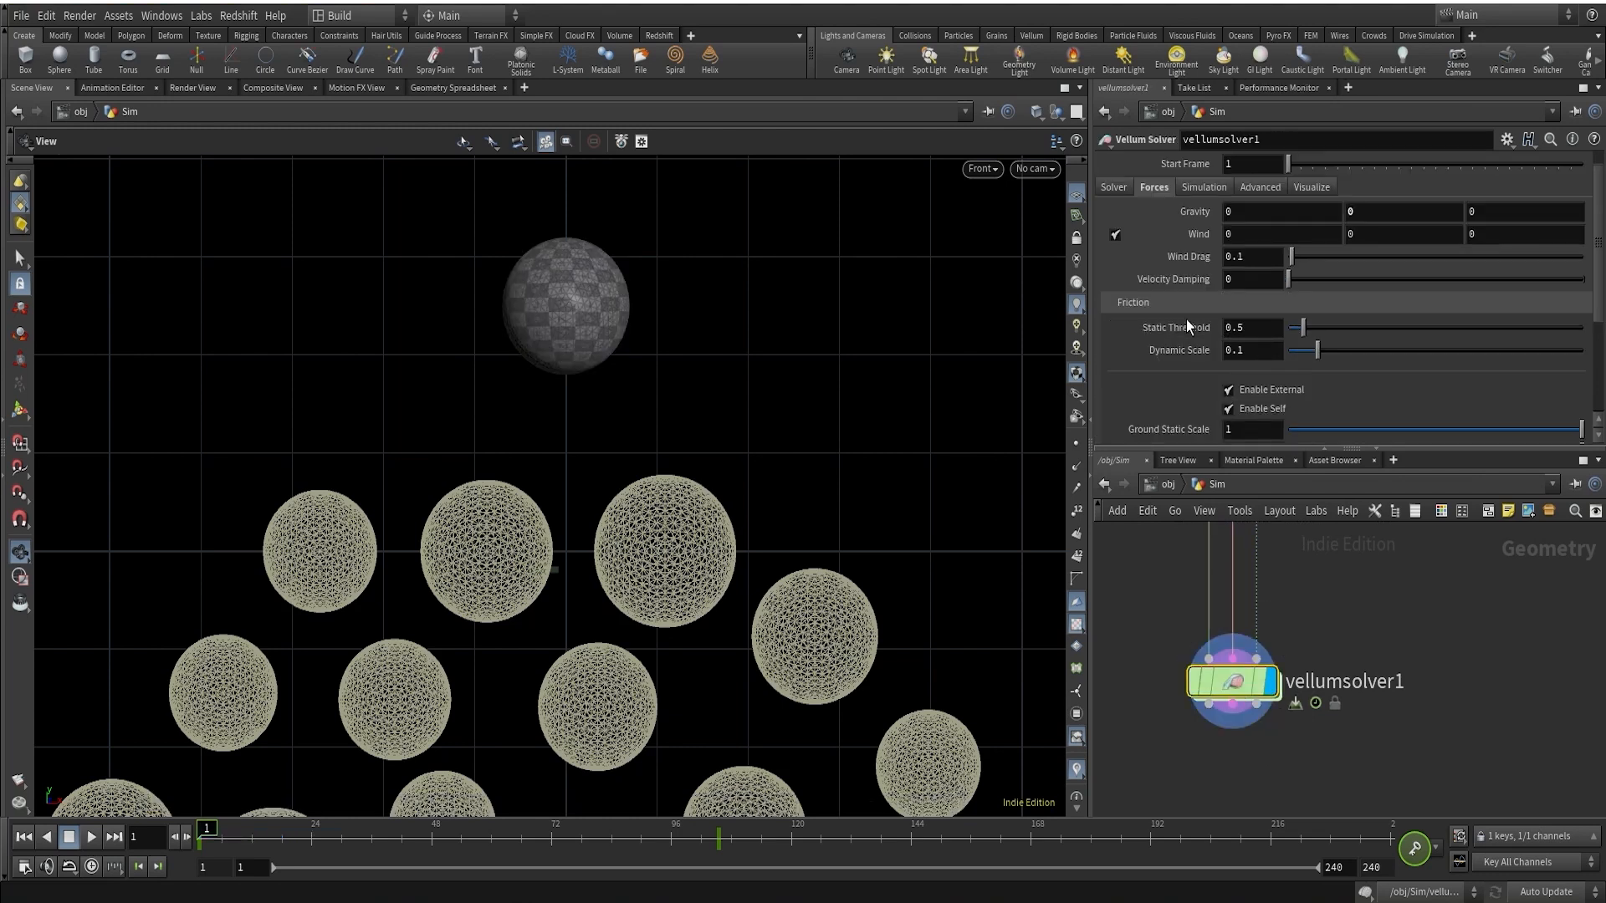
# Enable the ground position in the vellumsolver1 collision settings, at a height of -1.5
pyautogui.click(1114, 211)
pyautogui.scroll(-3, 1147, 368)
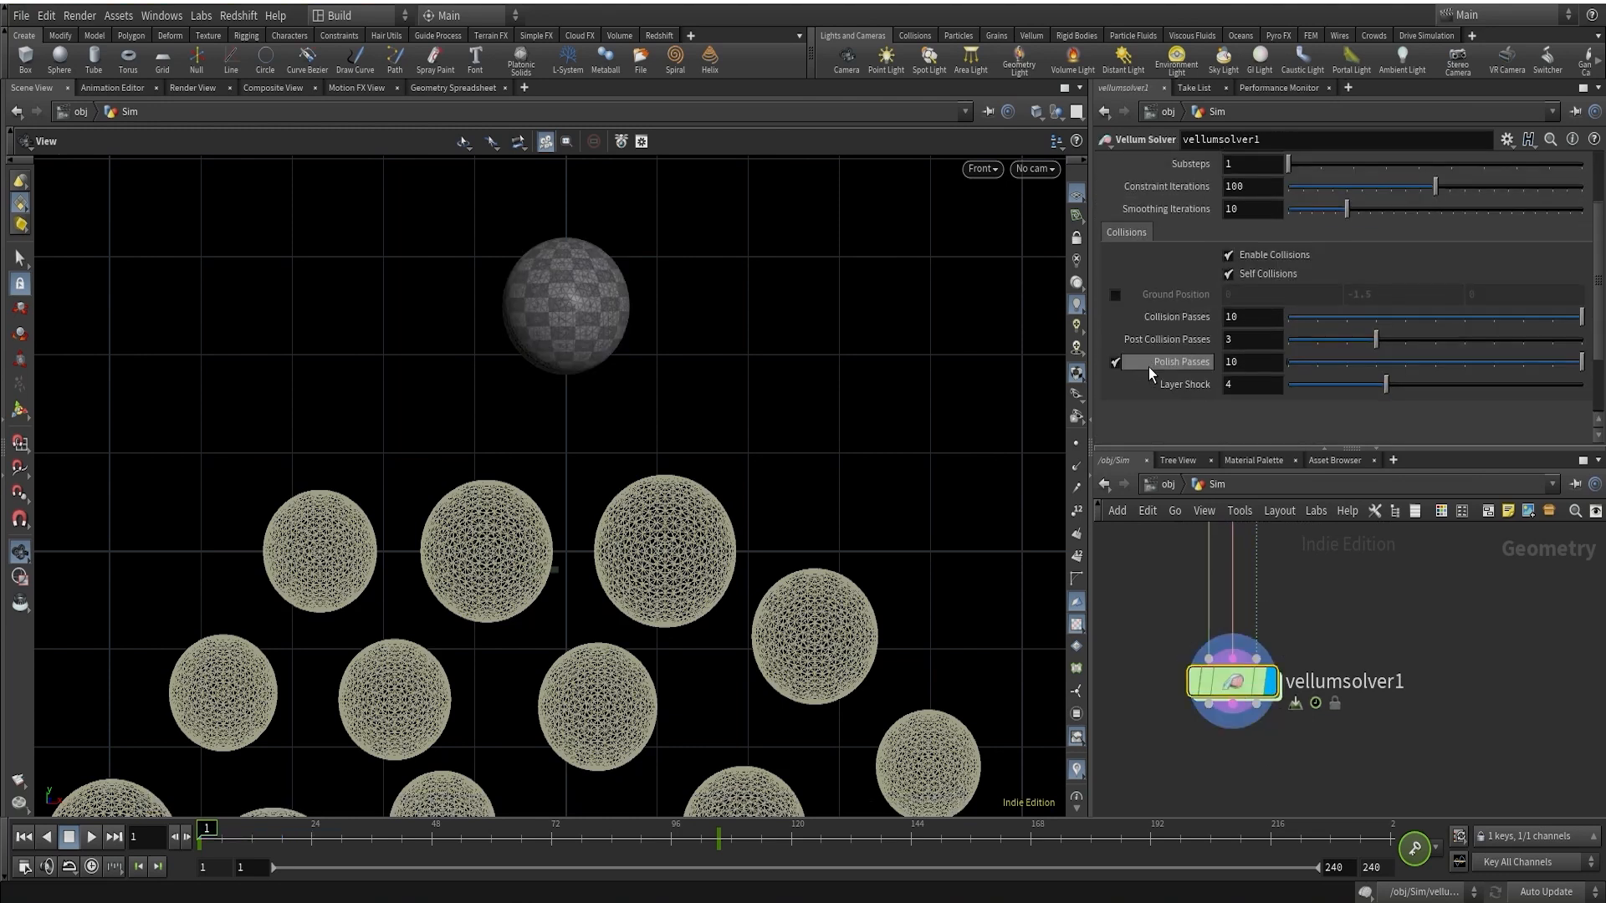
pyautogui.click(1117, 297)
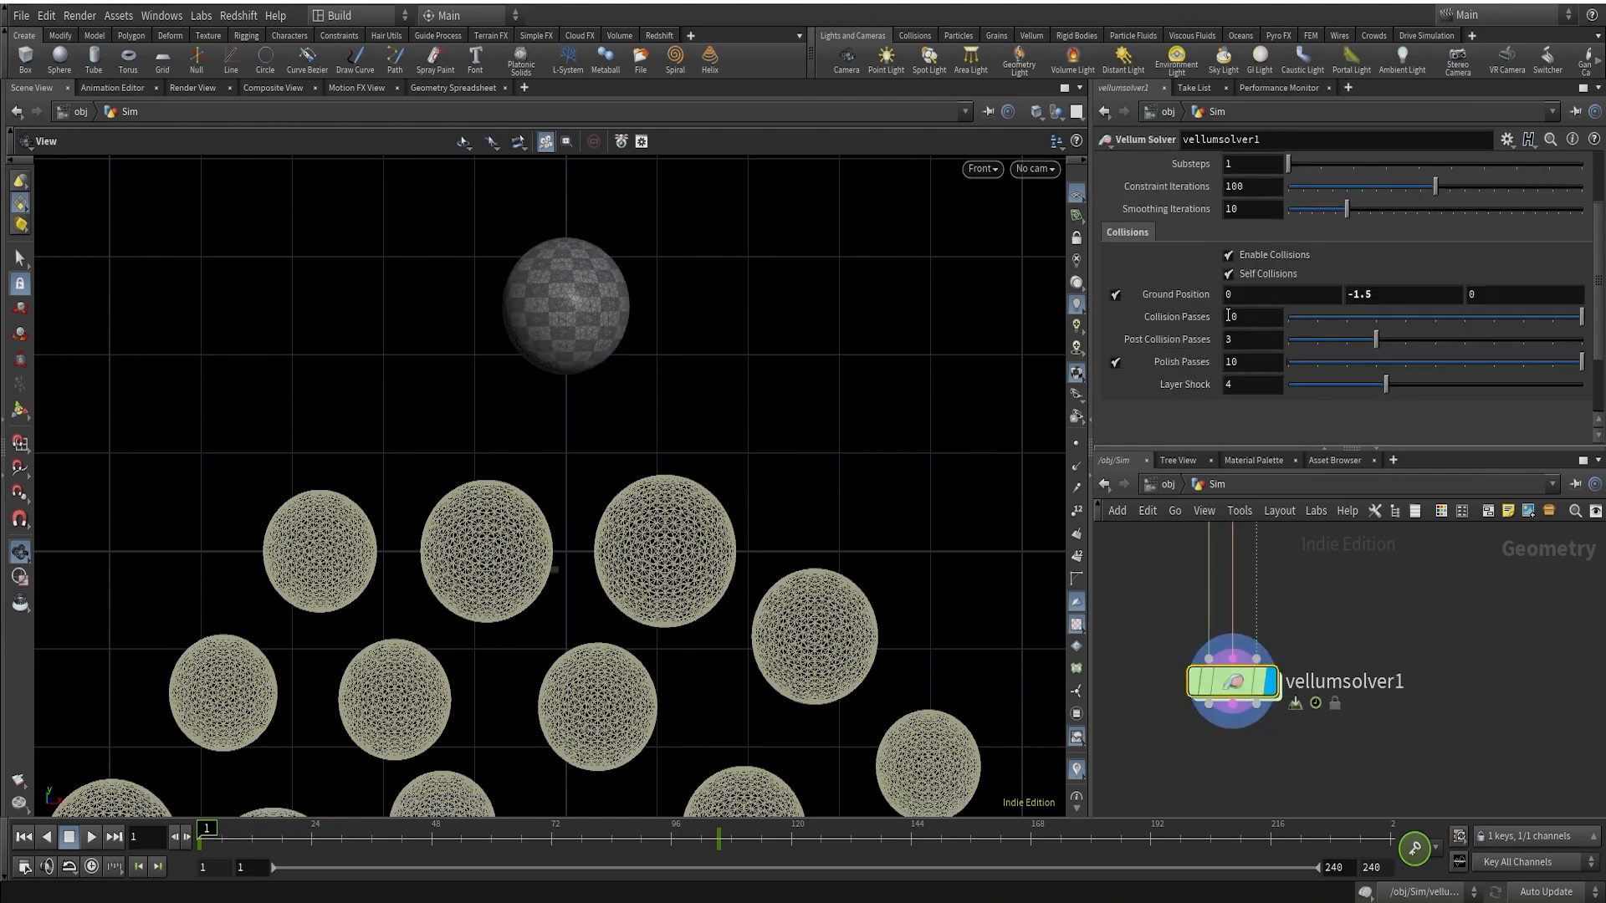
# Turn off the template display of the copied spheres in the AllSpheres branch
pyautogui.press('h')
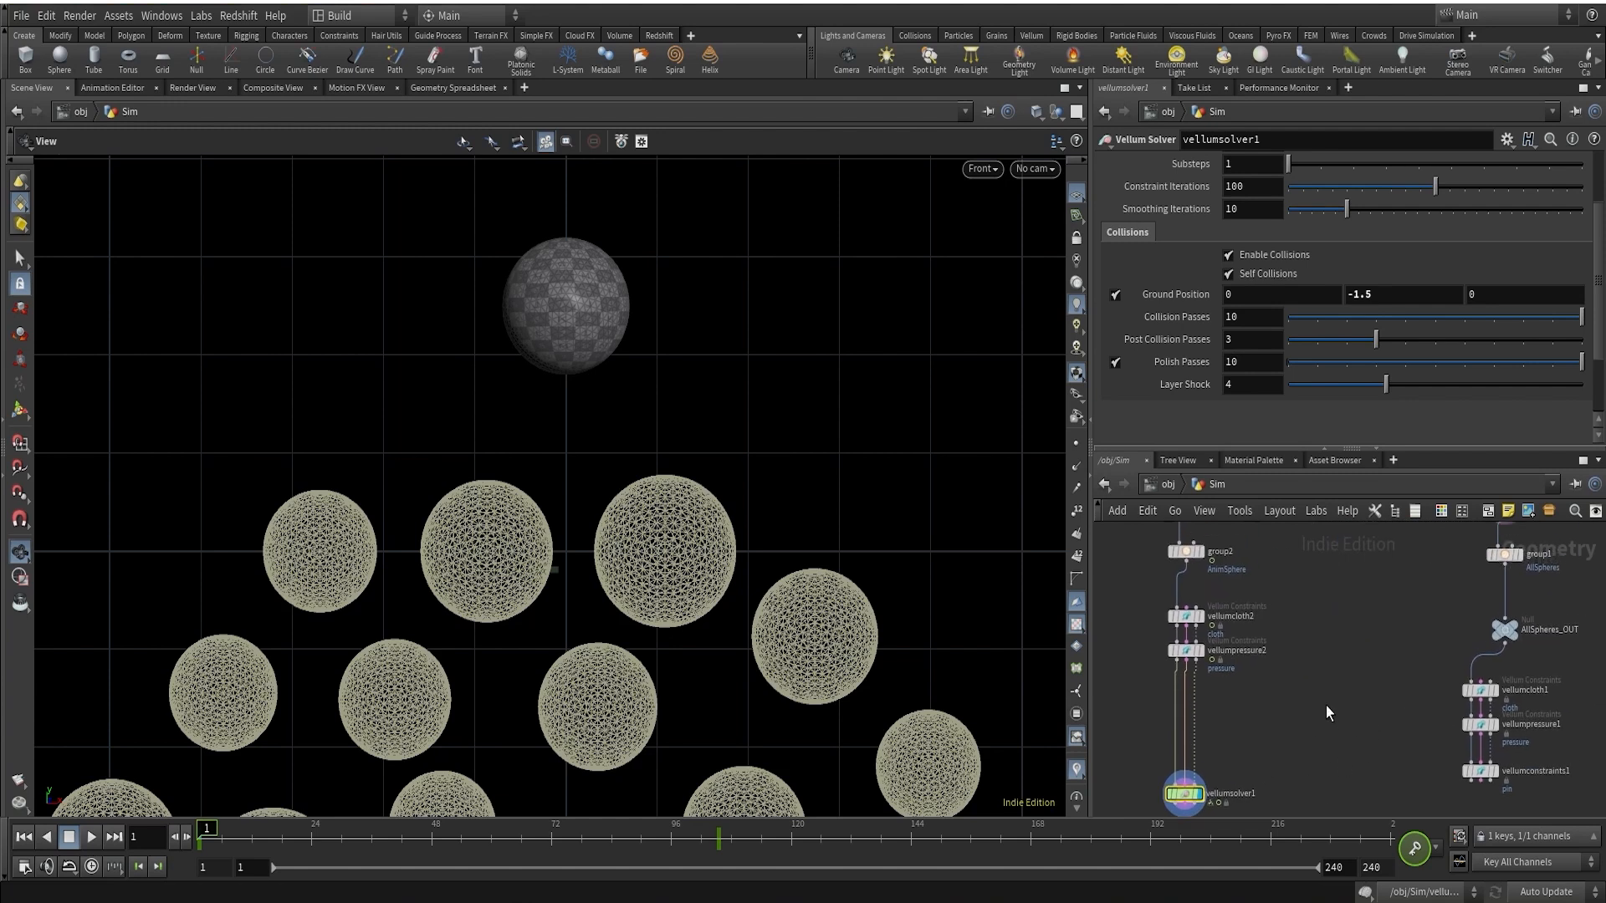
pyautogui.moveTo(1327, 705); pyautogui.dragTo(1236, 756, button='middle')
pyautogui.scroll(1, 1440, 606)
pyautogui.click(1427, 561)
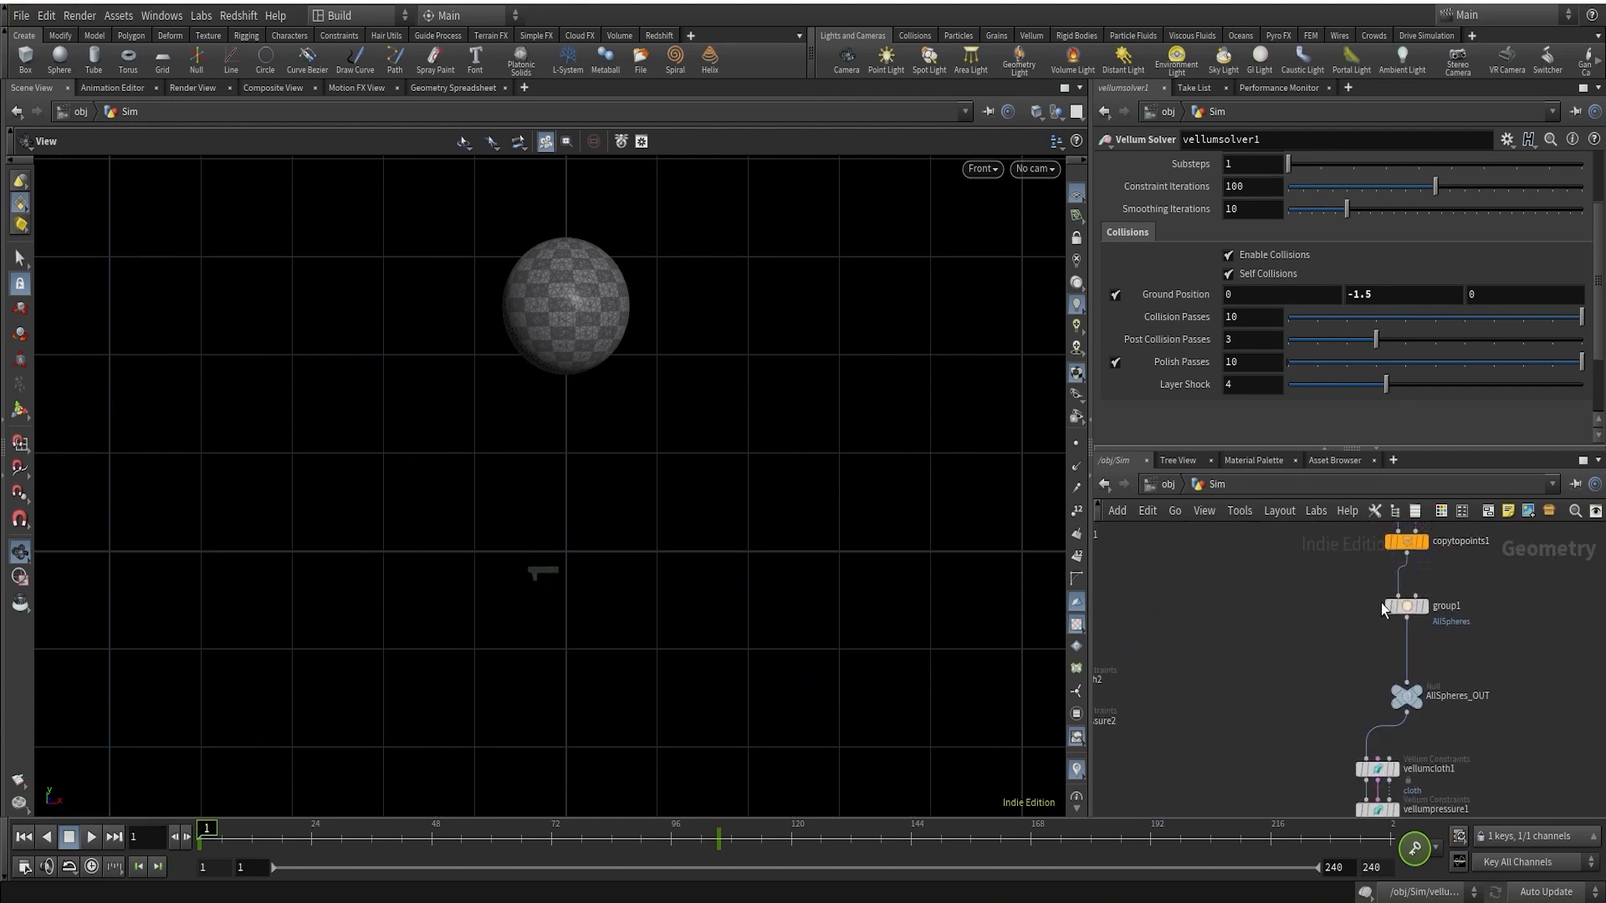
# Revert the vellumsolver1 vertical gravity to its default of -9.80665
pyautogui.scroll(-3, 1243, 696)
pyautogui.moveTo(1242, 696); pyautogui.dragTo(1412, 585, button='middle')
pyautogui.scroll(4, 1304, 680)
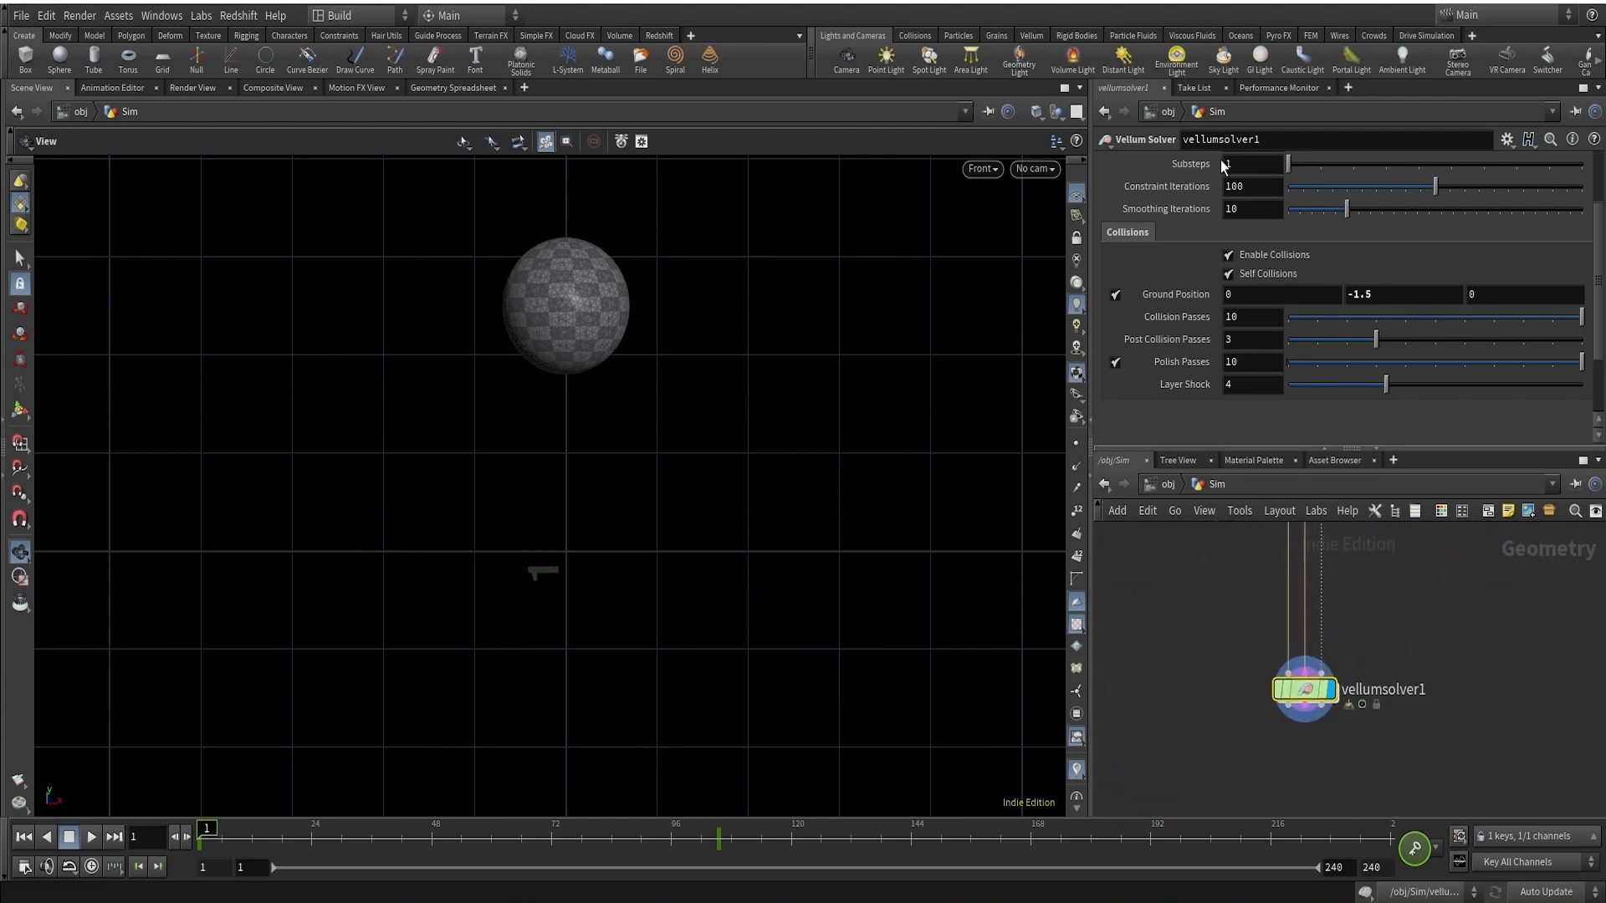
pyautogui.scroll(2, 1221, 165)
pyautogui.click(1156, 210)
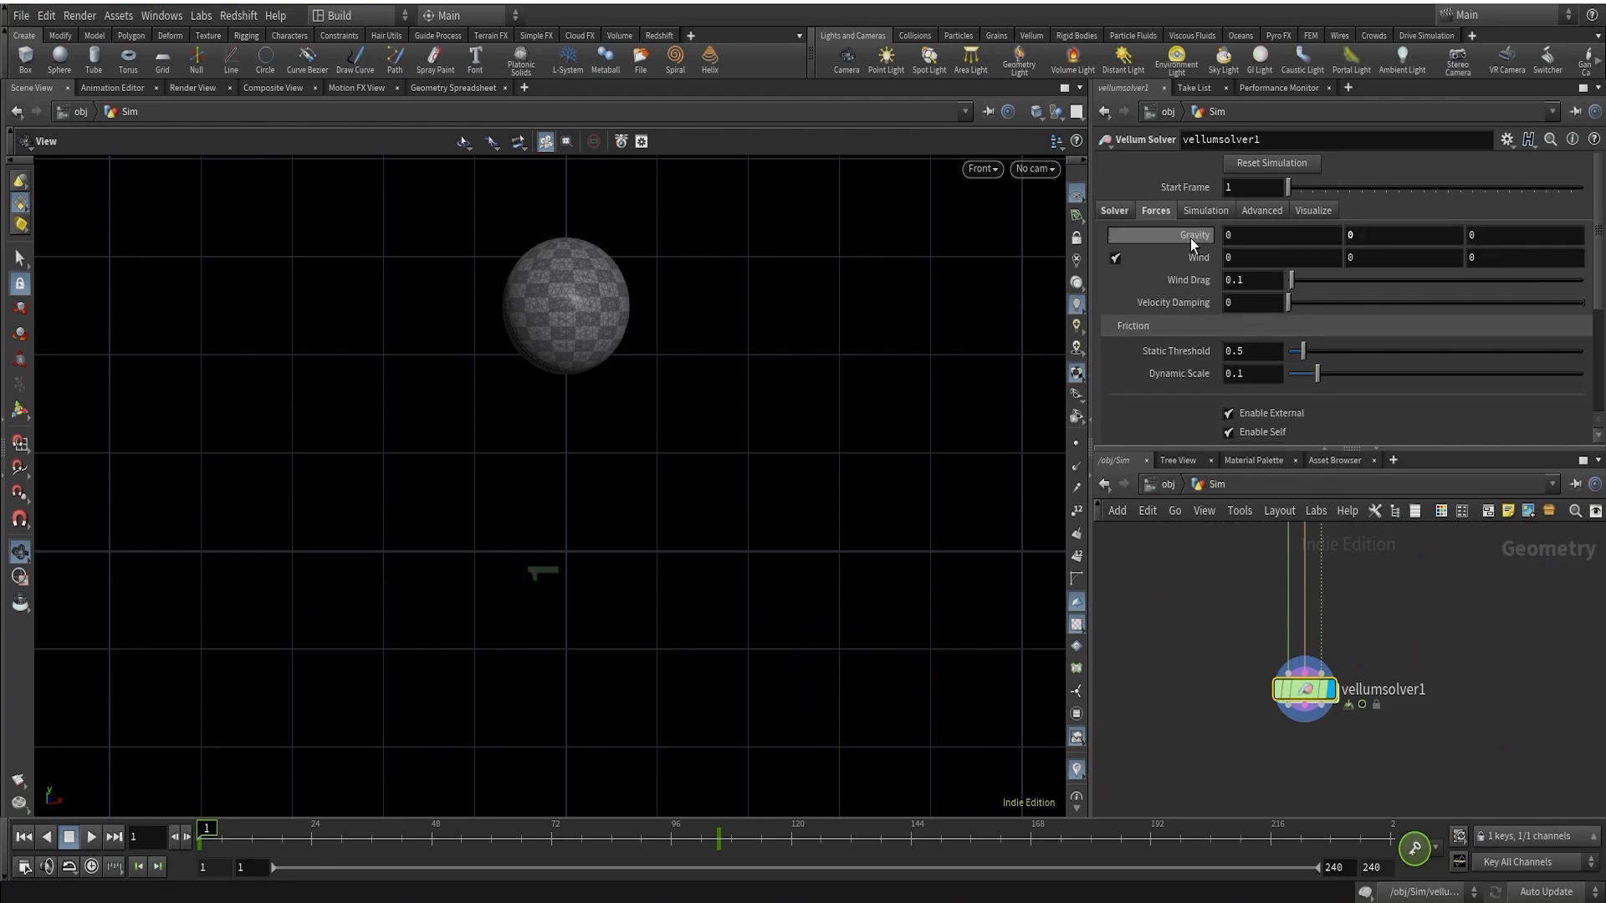
pyautogui.rightClick(1378, 234)
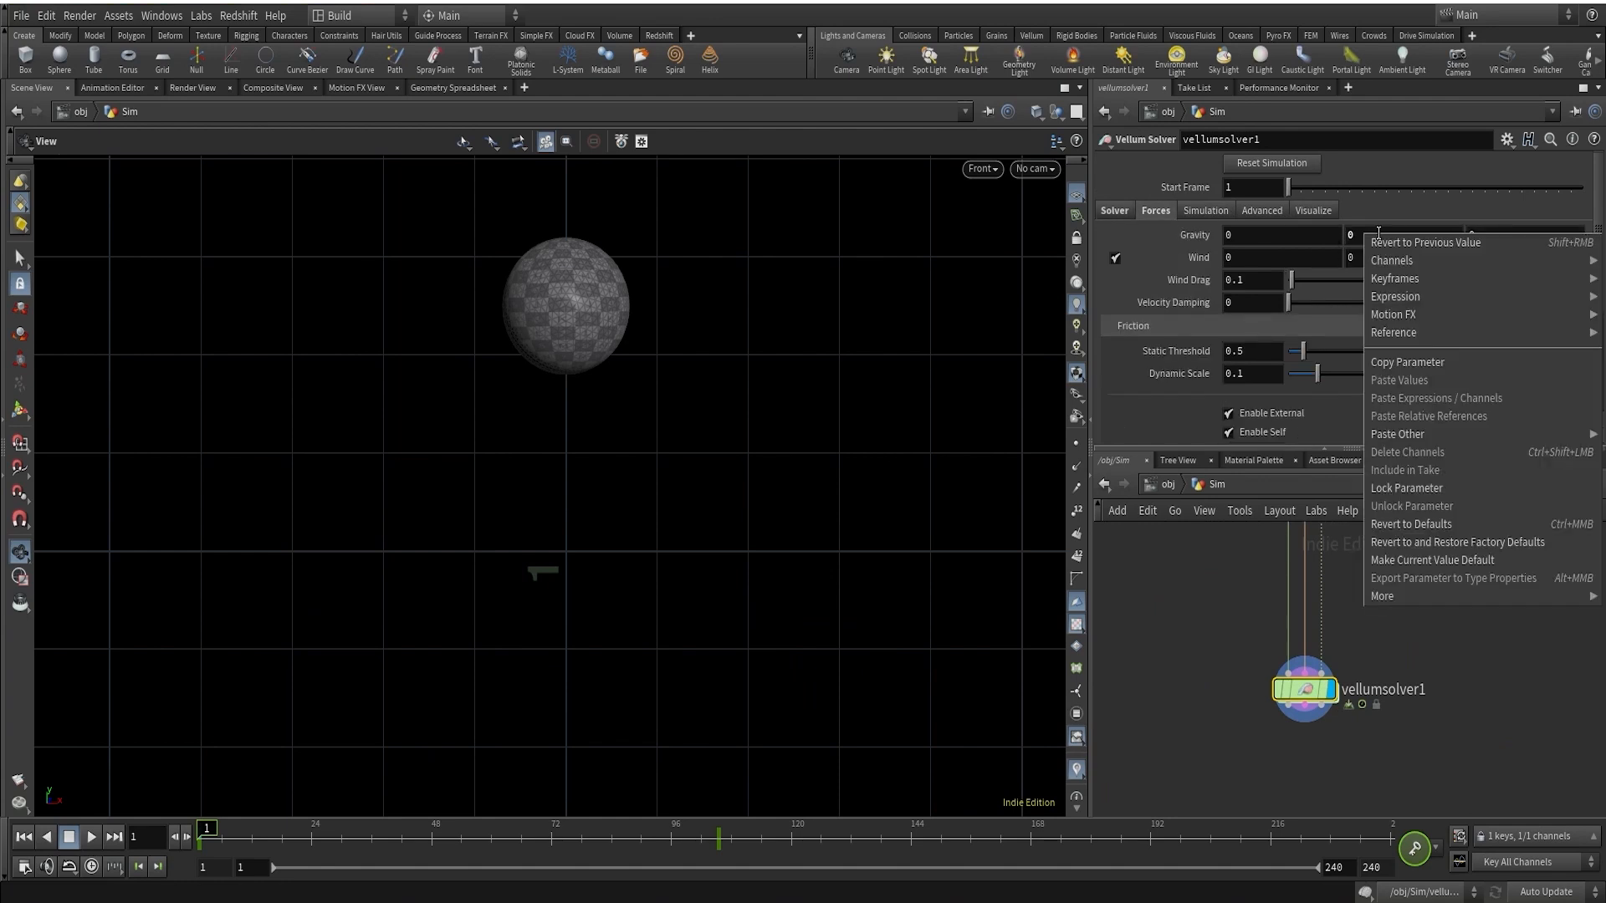
pyautogui.click(1410, 525)
pyautogui.rightClick(1374, 235)
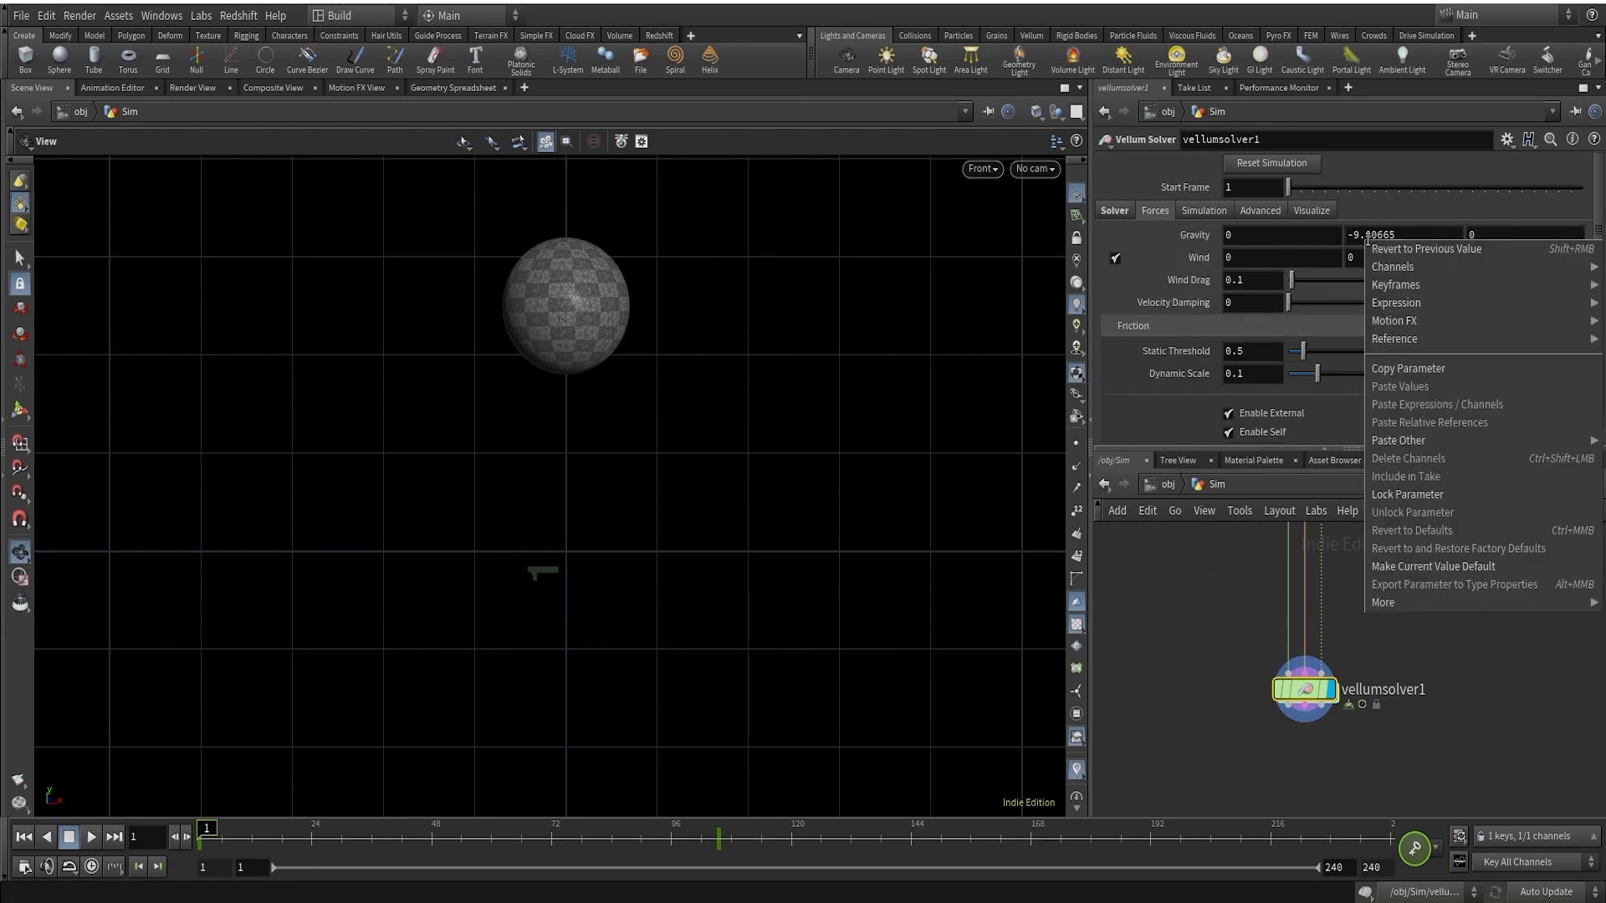
pyautogui.click(1358, 633)
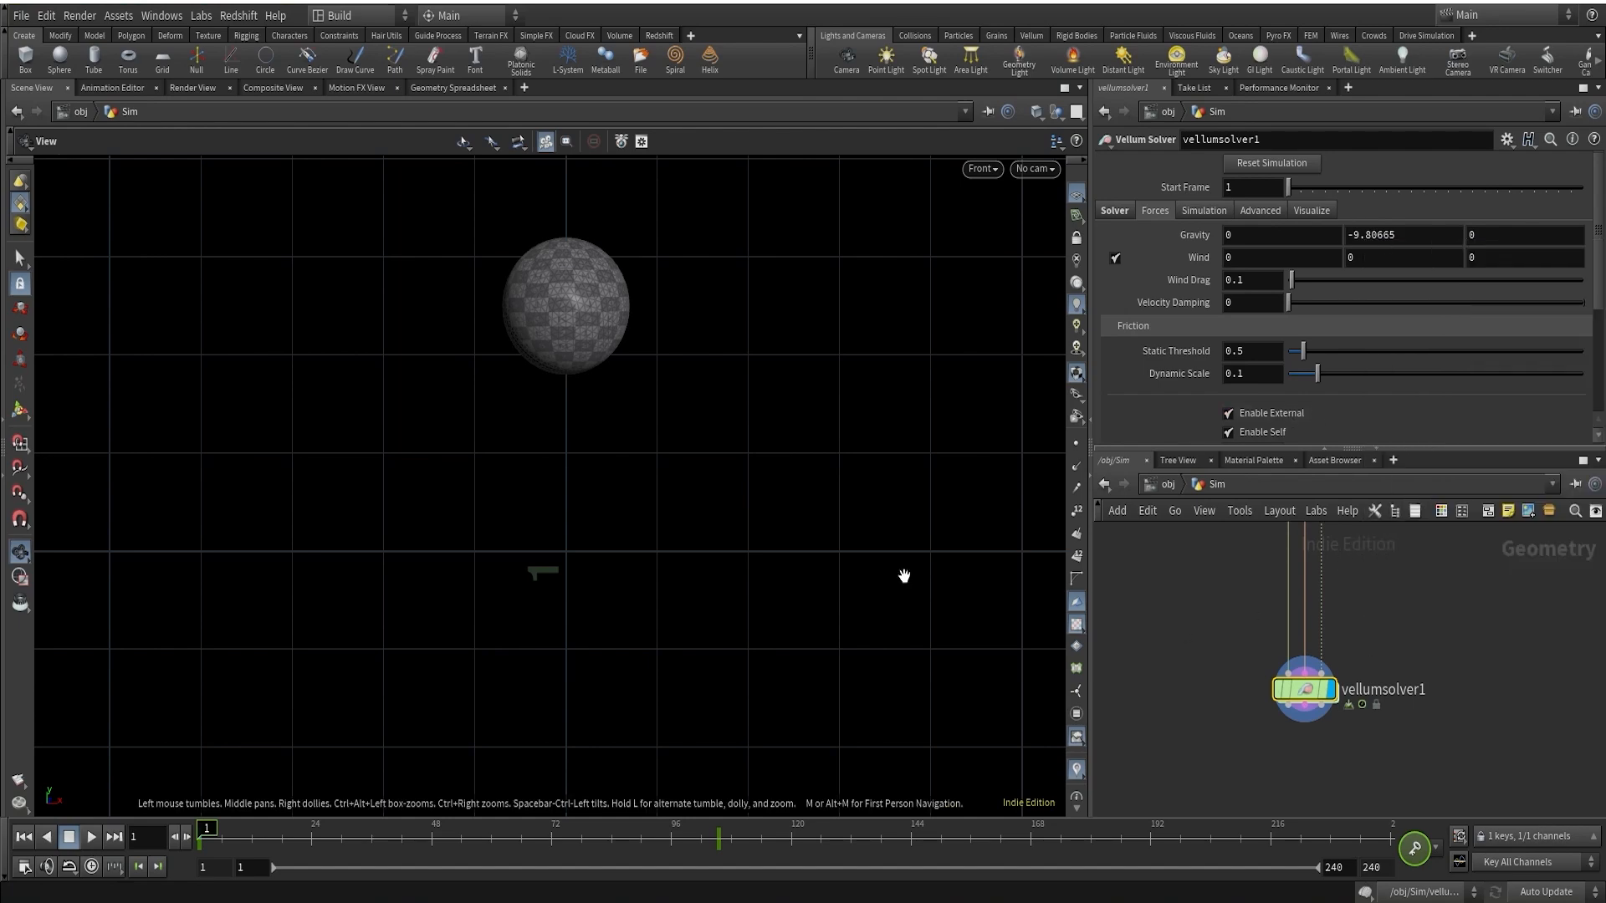
# Play the simulation from frame 1 with the sphere and ground plane framed in the front view
pyautogui.moveTo(746, 461); pyautogui.dragTo(513, 613, button='right')
pyautogui.moveTo(634, 599); pyautogui.dragTo(577, 430, button='middle')
pyautogui.moveTo(577, 430); pyautogui.dragTo(611, 497, button='right')
pyautogui.moveTo(611, 497); pyautogui.dragTo(603, 533, button='middle')
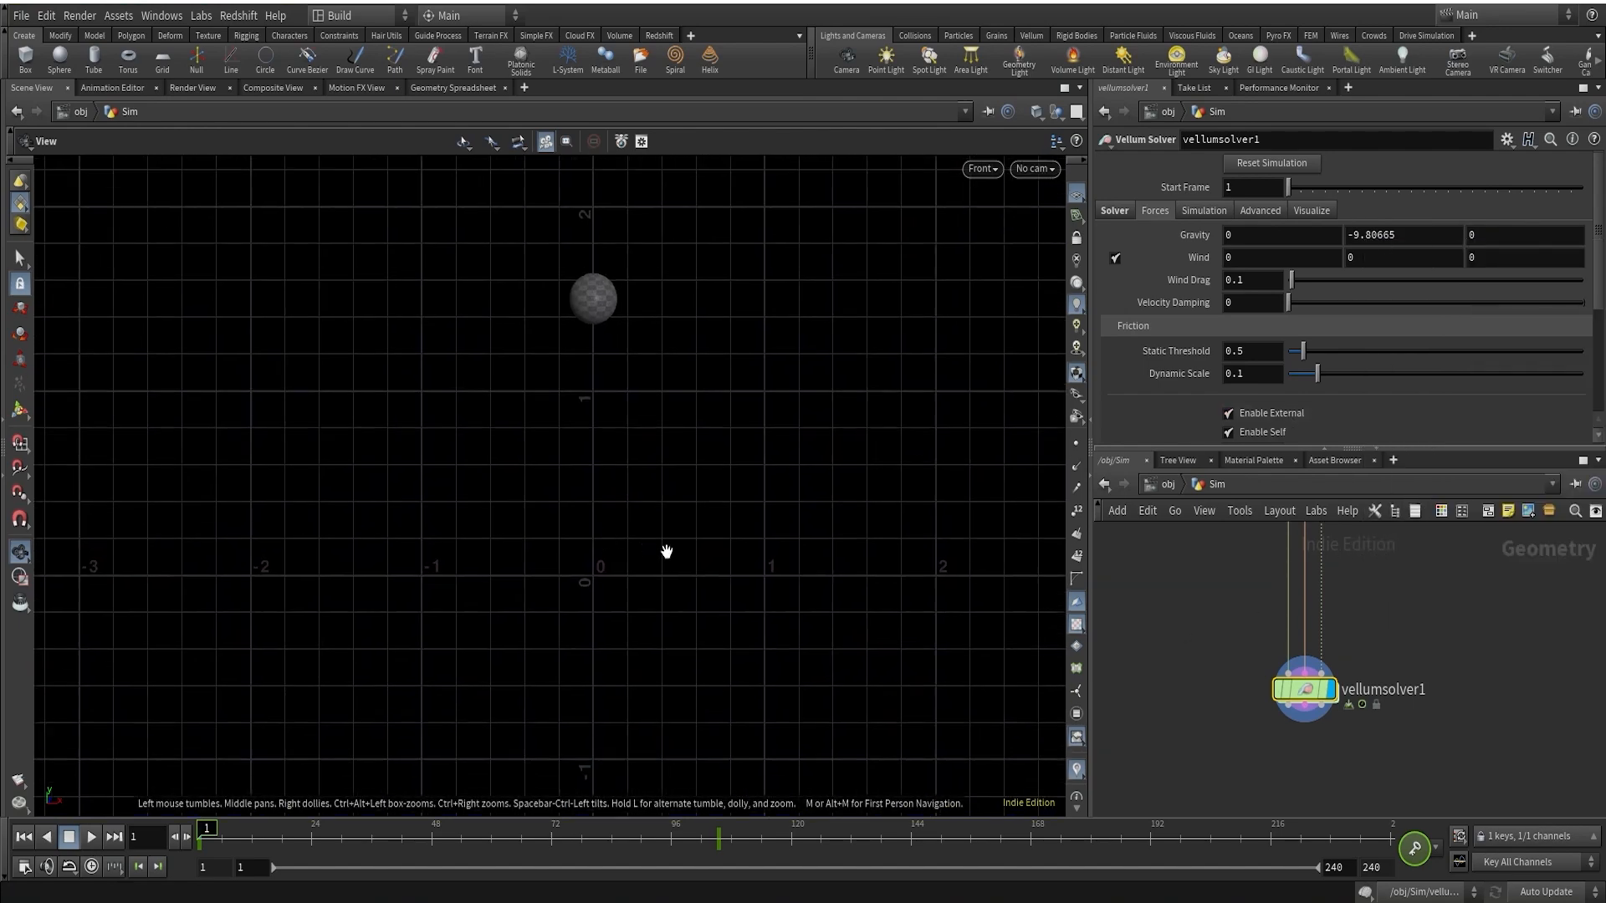
pyautogui.scroll(3, 666, 552)
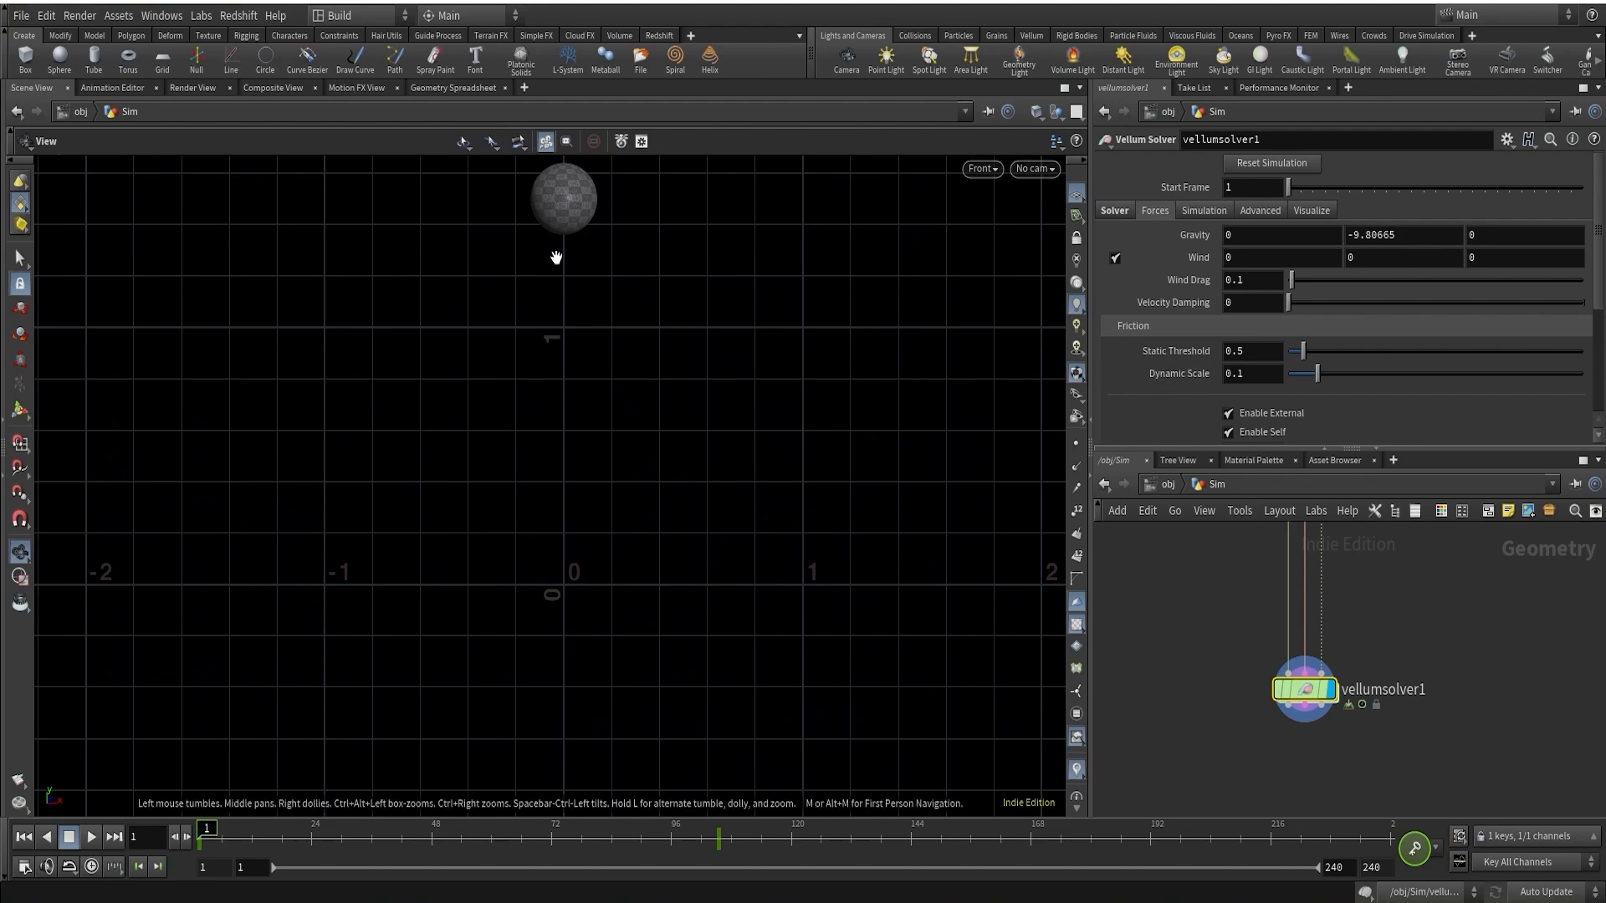
pyautogui.moveTo(660, 312); pyautogui.dragTo(693, 417, button='middle')
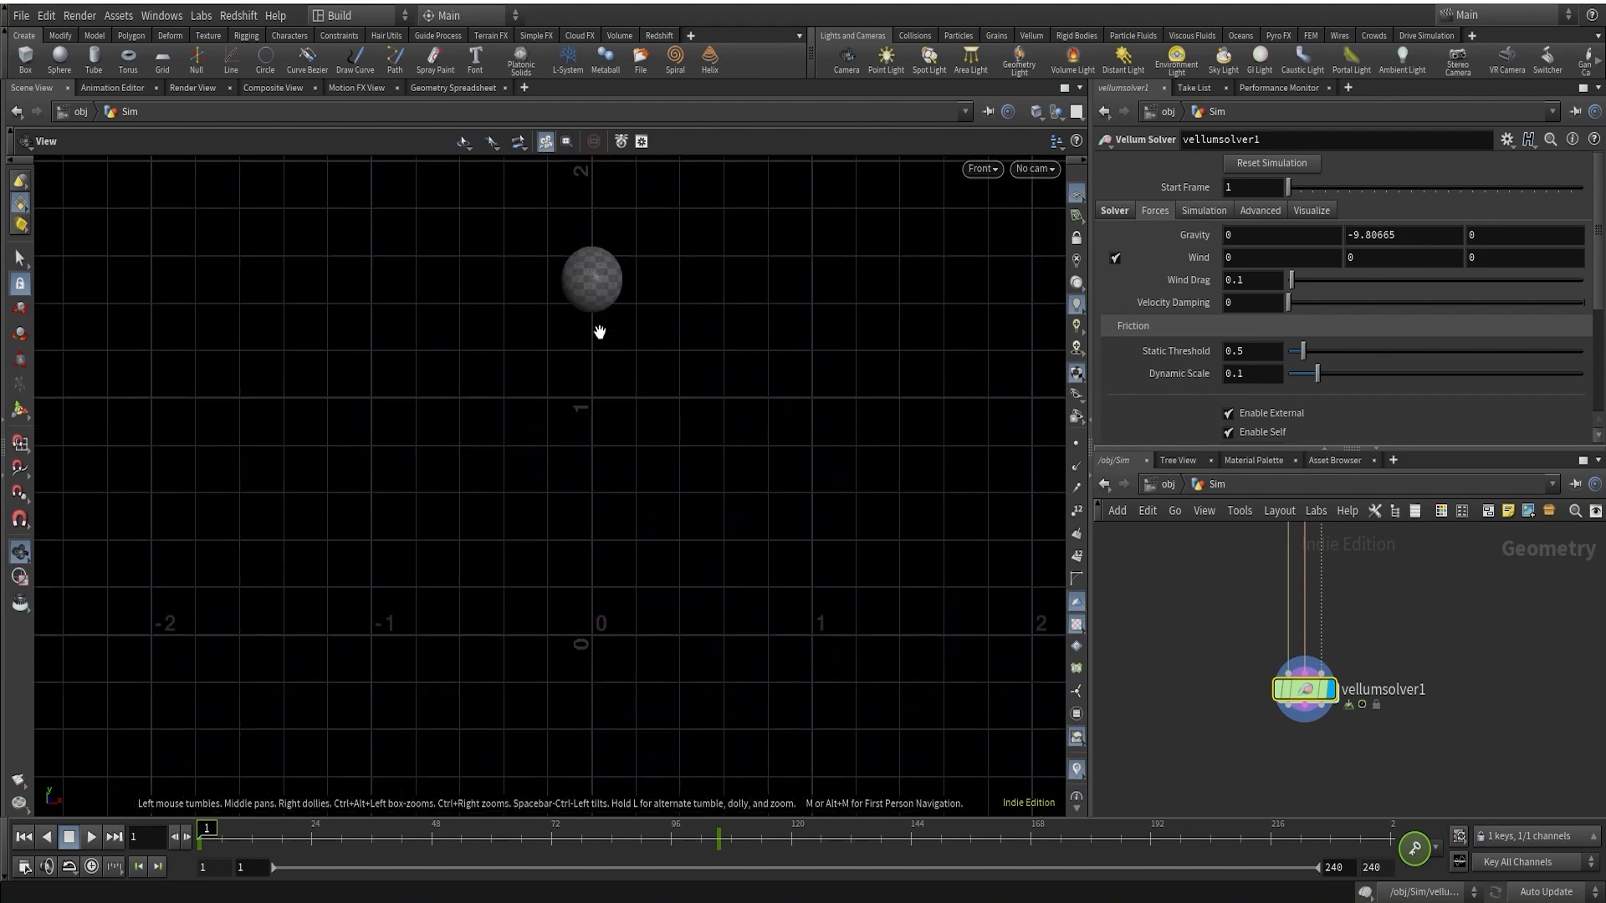
pyautogui.moveTo(724, 435); pyautogui.dragTo(642, 684, button='right')
pyautogui.moveTo(698, 647); pyautogui.dragTo(703, 599, button='middle')
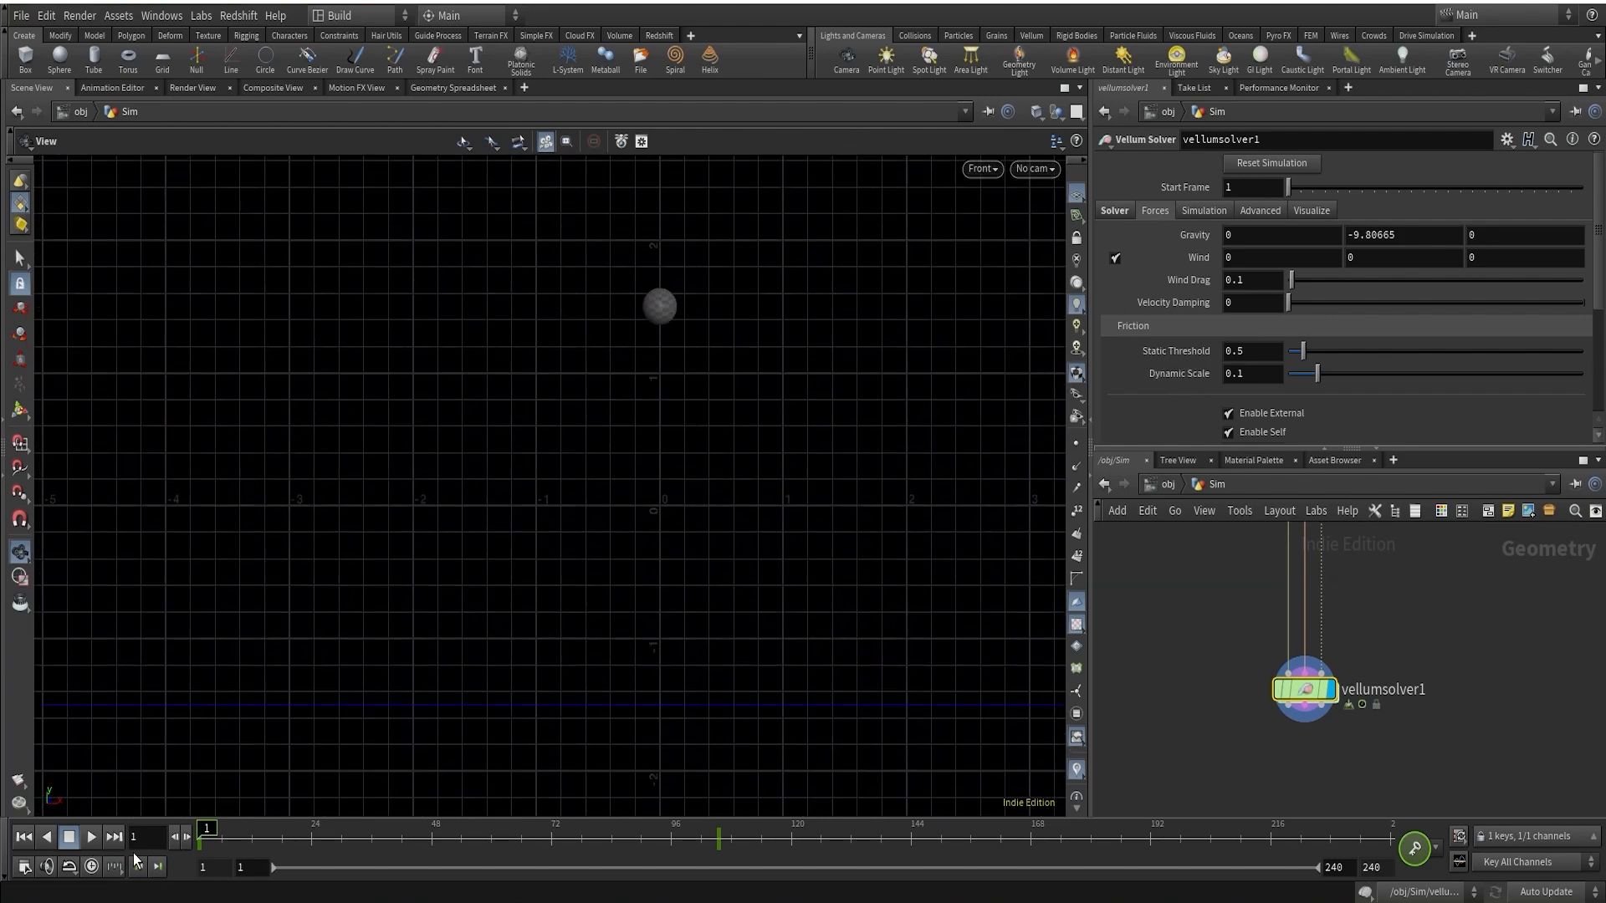
pyautogui.click(91, 837)
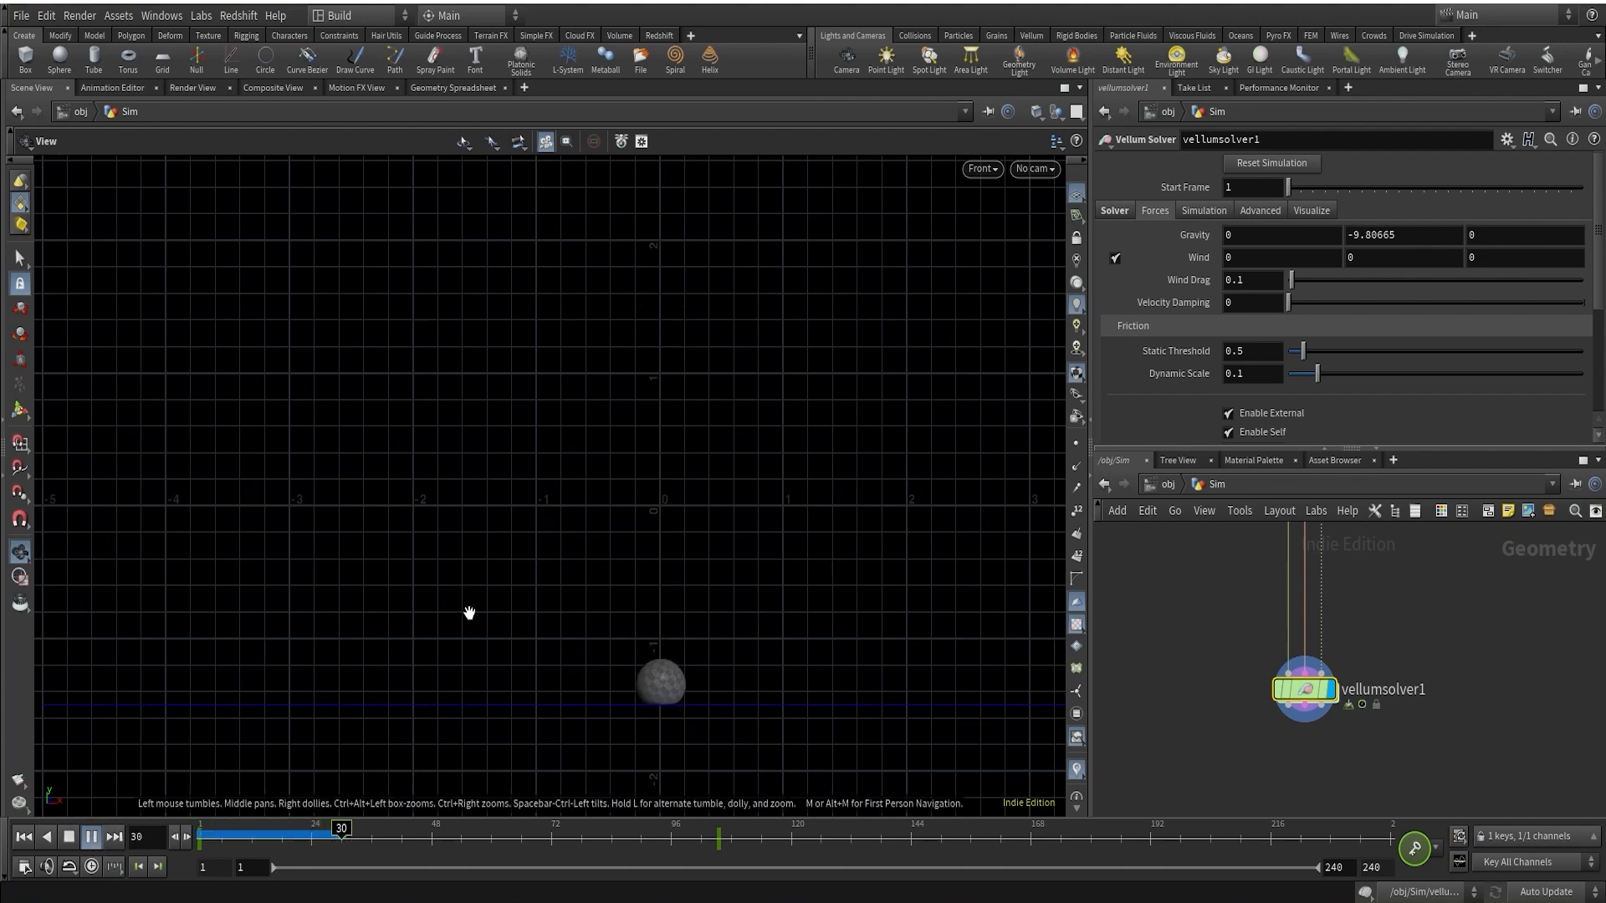
pyautogui.scroll(5, 649, 706)
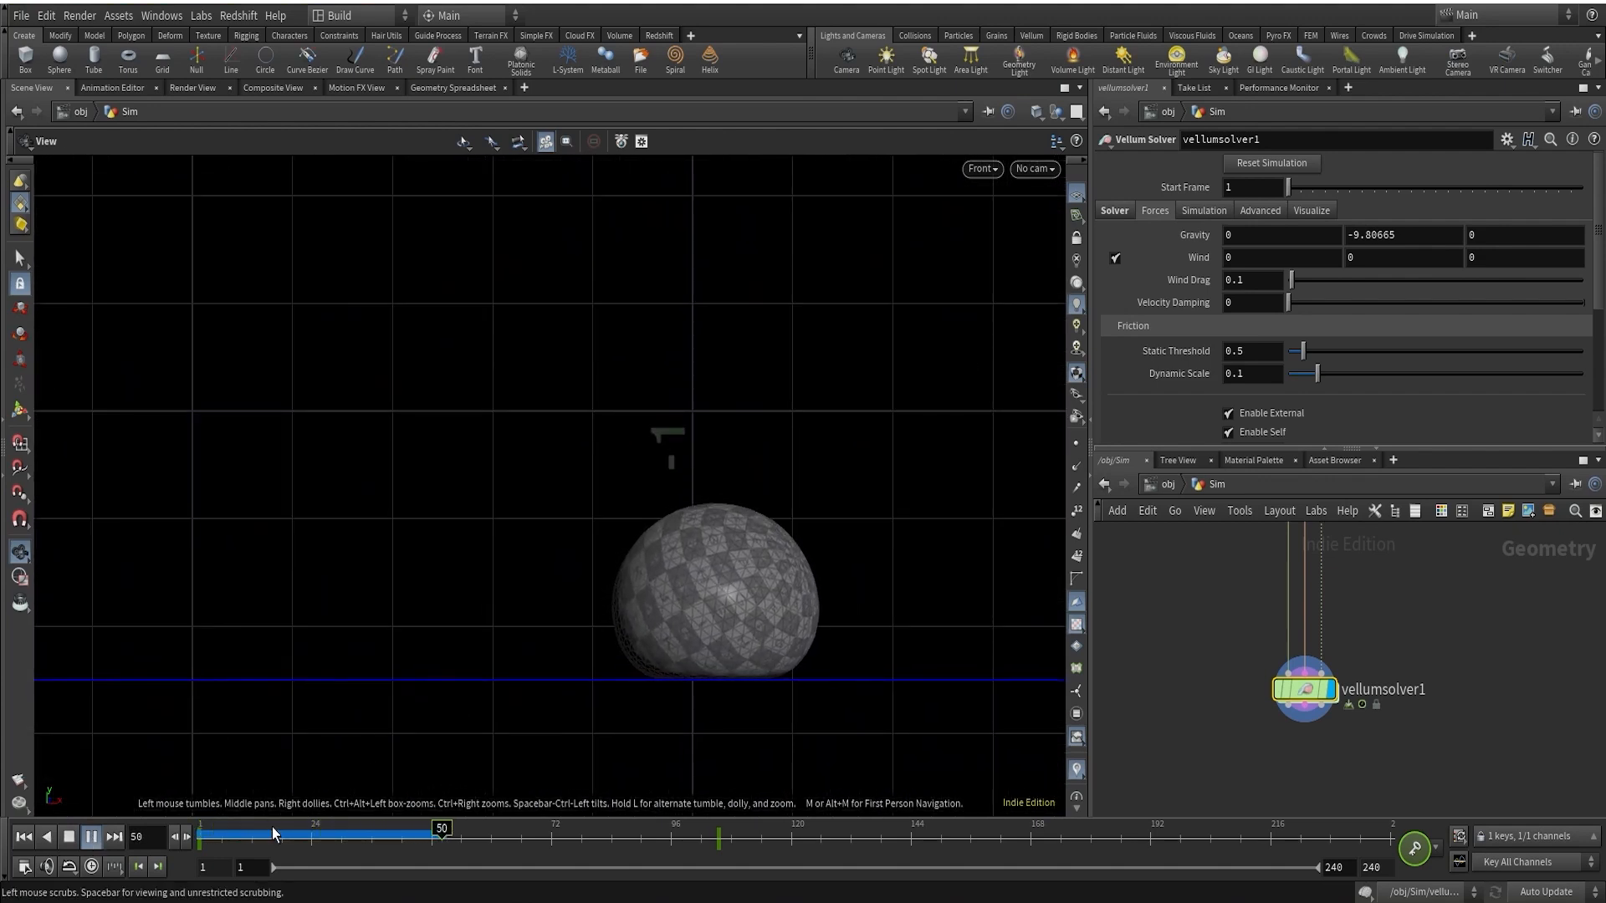
# Scrub back and forth through the cached frames to examine the sphere's drop and inflation
pyautogui.moveTo(205, 836); pyautogui.dragTo(287, 836)
pyautogui.moveTo(287, 836); pyautogui.dragTo(394, 838)
pyautogui.moveTo(394, 838); pyautogui.dragTo(256, 835)
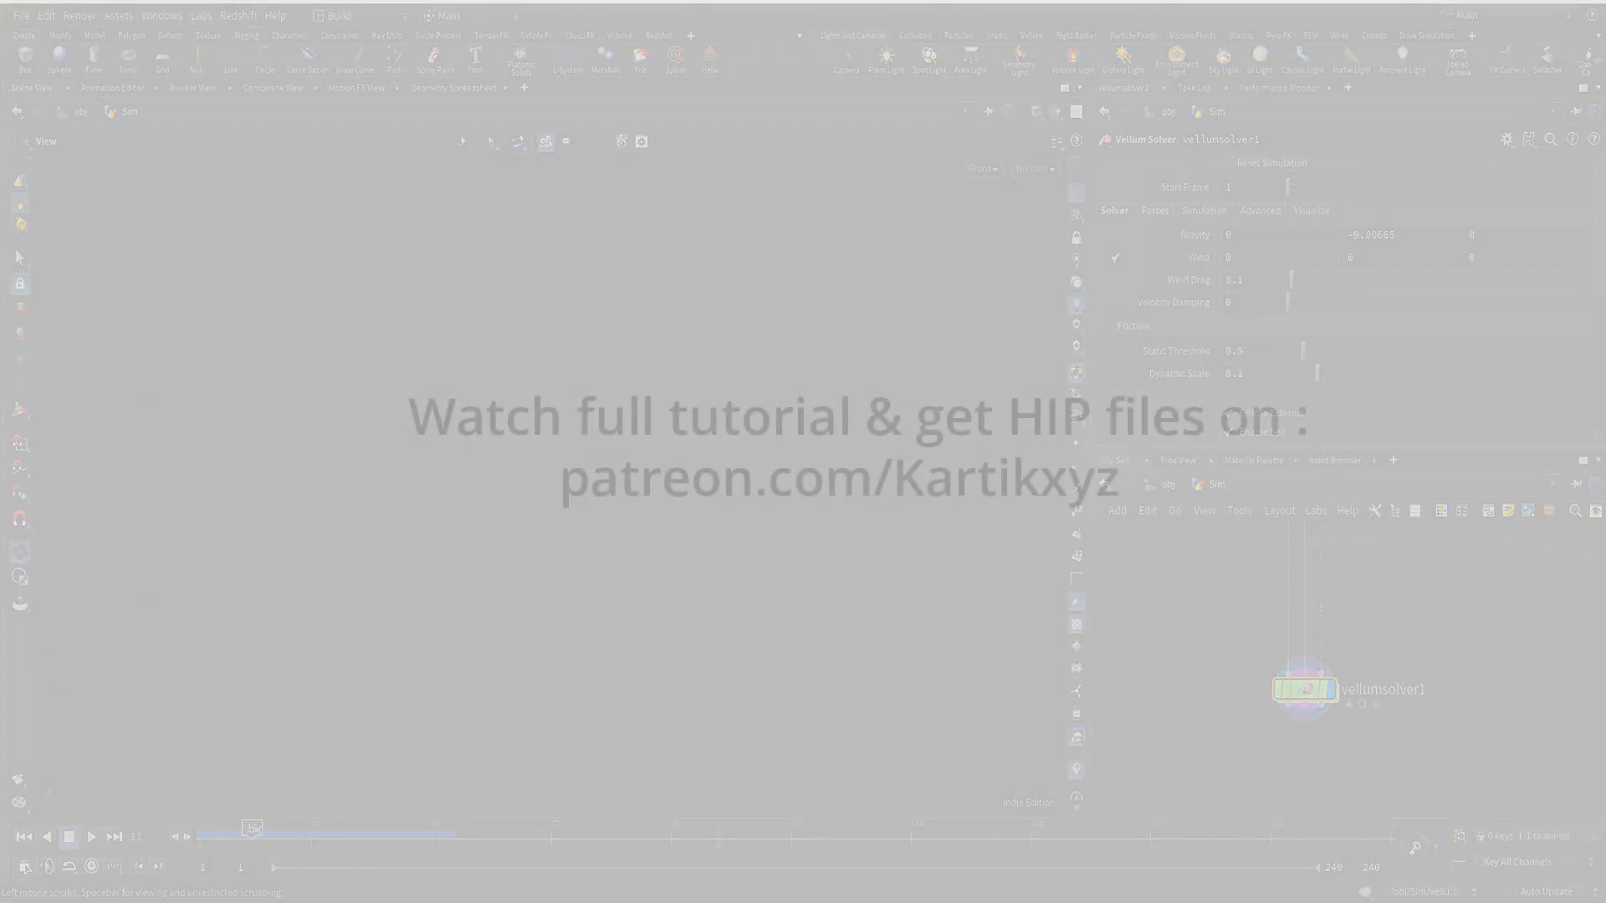